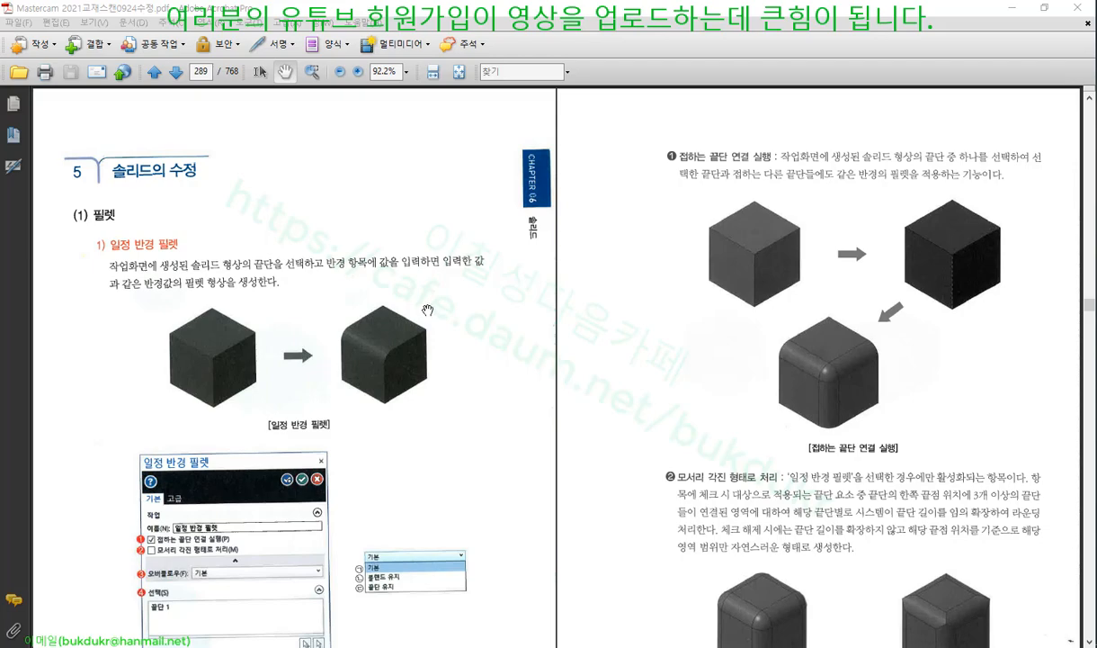
Underline the 필렛 heading in the textbook PDF with the annotation pen and handwrite 방향 above the fillet figures
{"action": "left_click_drag", "start_coordinate": [427, 309], "coordinate": [428, 253]}
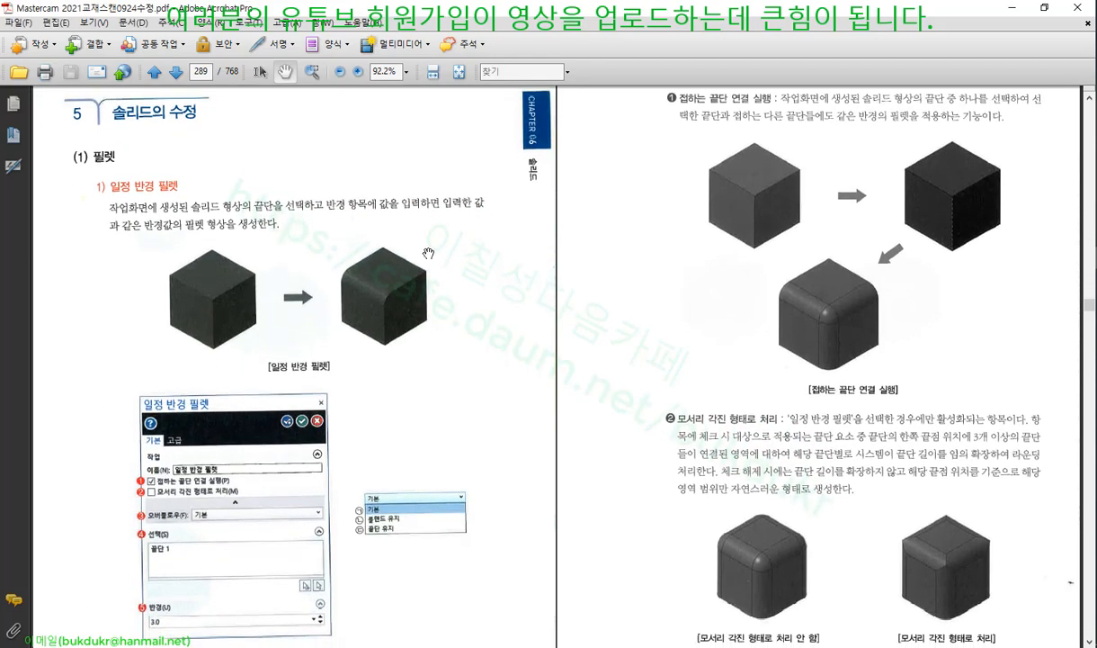
{"action": "left_click", "coordinate": [1092, 70]}
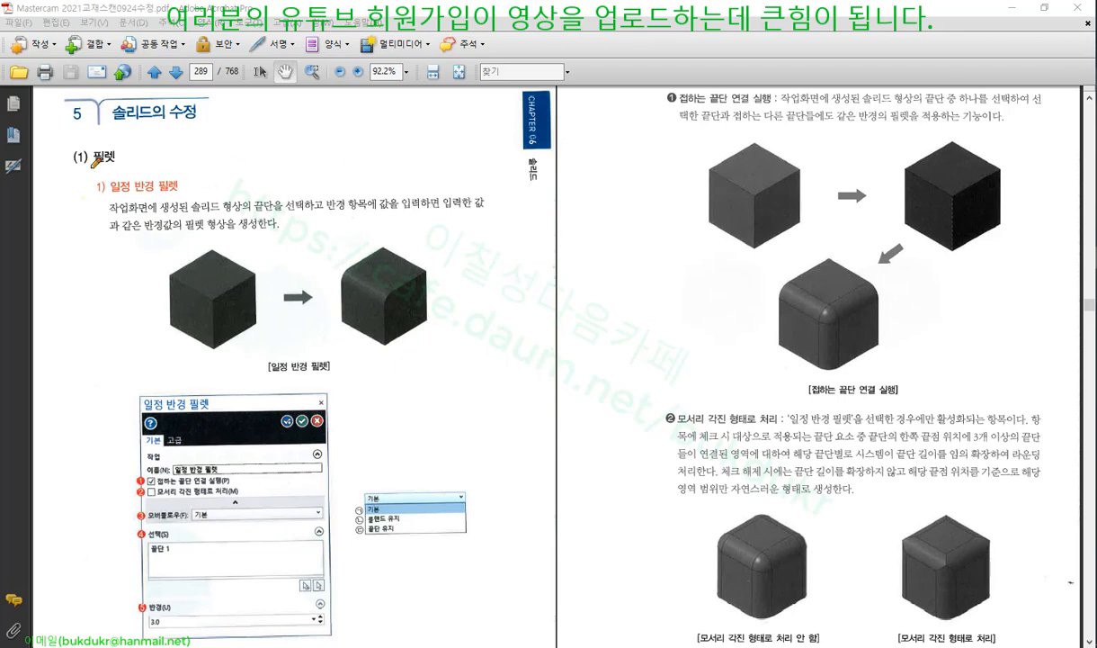
{"action": "left_click_drag", "start_coordinate": [83, 164], "coordinate": [126, 165]}
{"action": "mouse_move", "coordinate": [293, 117]}
{"action": "left_mouse_down"}
{"action": "mouse_move", "coordinate": [304, 137]}
{"action": "mouse_move", "coordinate": [321, 125]}
{"action": "mouse_move", "coordinate": [317, 156]}
{"action": "mouse_move", "coordinate": [346, 126]}
{"action": "mouse_move", "coordinate": [335, 136]}
{"action": "mouse_move", "coordinate": [350, 141]}
{"action": "left_mouse_up"}
{"action": "mouse_move", "coordinate": [351, 130]}
{"action": "left_mouse_down"}
{"action": "mouse_move", "coordinate": [362, 130]}
{"action": "mouse_move", "coordinate": [354, 162]}
{"action": "mouse_move", "coordinate": [353, 149]}
{"action": "left_mouse_up"}
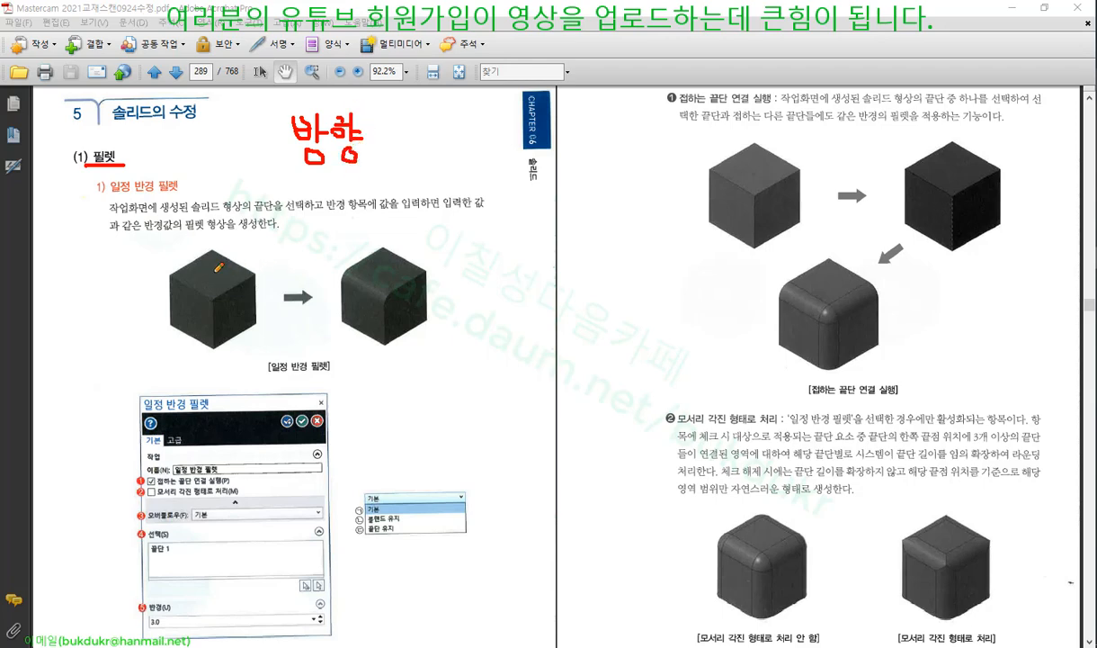
Draw an upward arrow on the plain cube, mark the rounded cube's fillet, underline the handwritten word, and clear the annotations
{"action": "left_click_drag", "start_coordinate": [214, 271], "coordinate": [224, 244]}
{"action": "left_click_drag", "start_coordinate": [378, 285], "coordinate": [374, 303]}
{"action": "left_click_drag", "start_coordinate": [283, 172], "coordinate": [370, 172]}
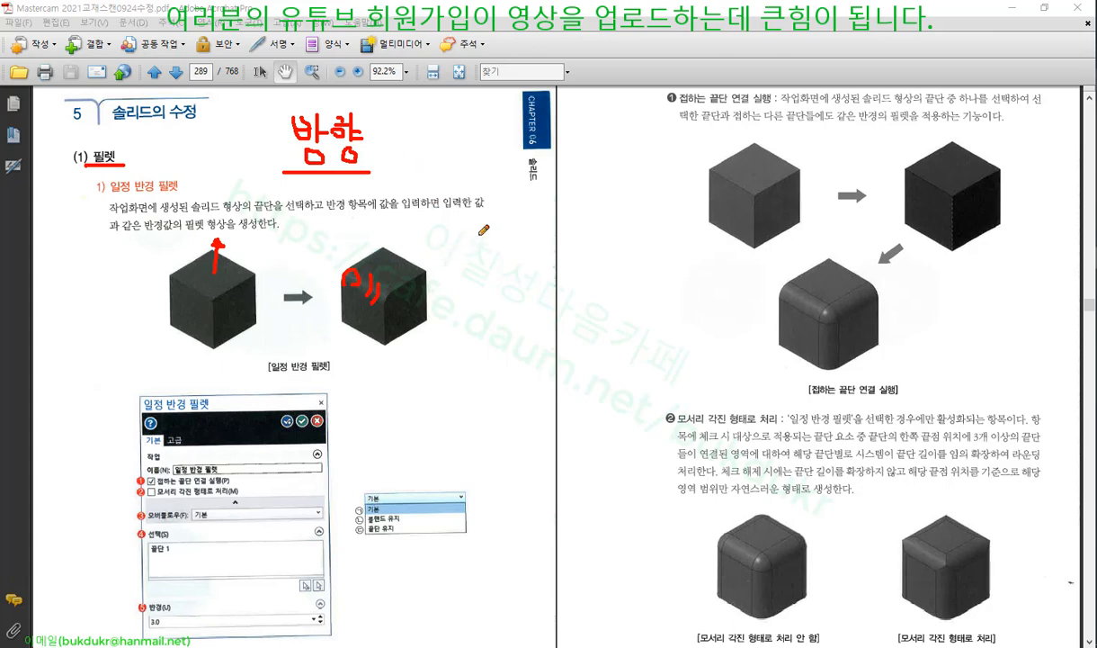
{"action": "right_click", "coordinate": [484, 229]}
{"action": "left_click", "coordinate": [491, 368]}
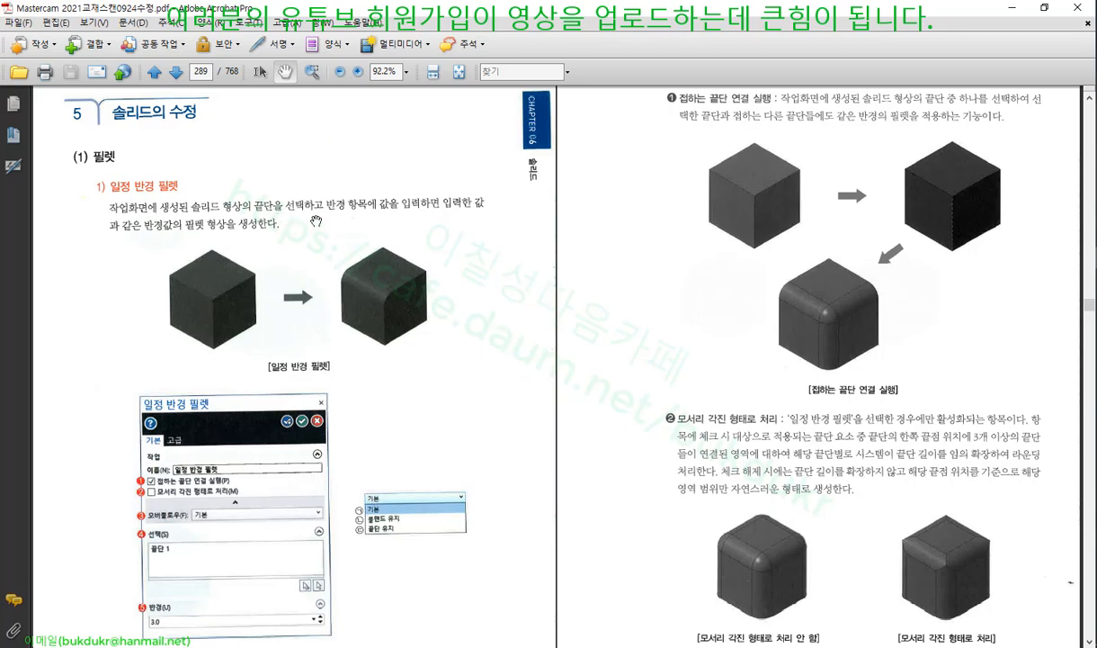
Point an arrow at 접하는 끝단 연결 실행 in the dialog figure, trace the rounded cube's front edges, and underline the matching figure caption
{"action": "left_click_drag", "start_coordinate": [345, 220], "coordinate": [343, 156]}
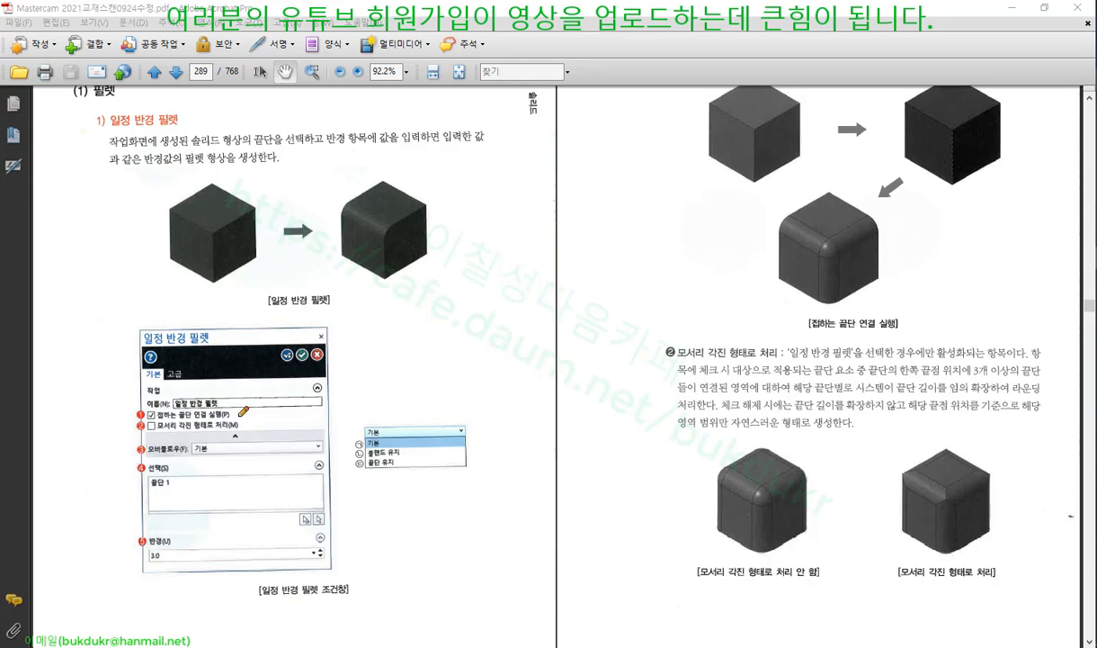
{"action": "mouse_move", "coordinate": [237, 414]}
{"action": "left_mouse_down"}
{"action": "mouse_move", "coordinate": [262, 415]}
{"action": "mouse_move", "coordinate": [249, 421]}
{"action": "left_mouse_up"}
{"action": "mouse_move", "coordinate": [424, 207]}
{"action": "left_mouse_down"}
{"action": "mouse_move", "coordinate": [405, 217]}
{"action": "mouse_move", "coordinate": [382, 277]}
{"action": "left_mouse_up"}
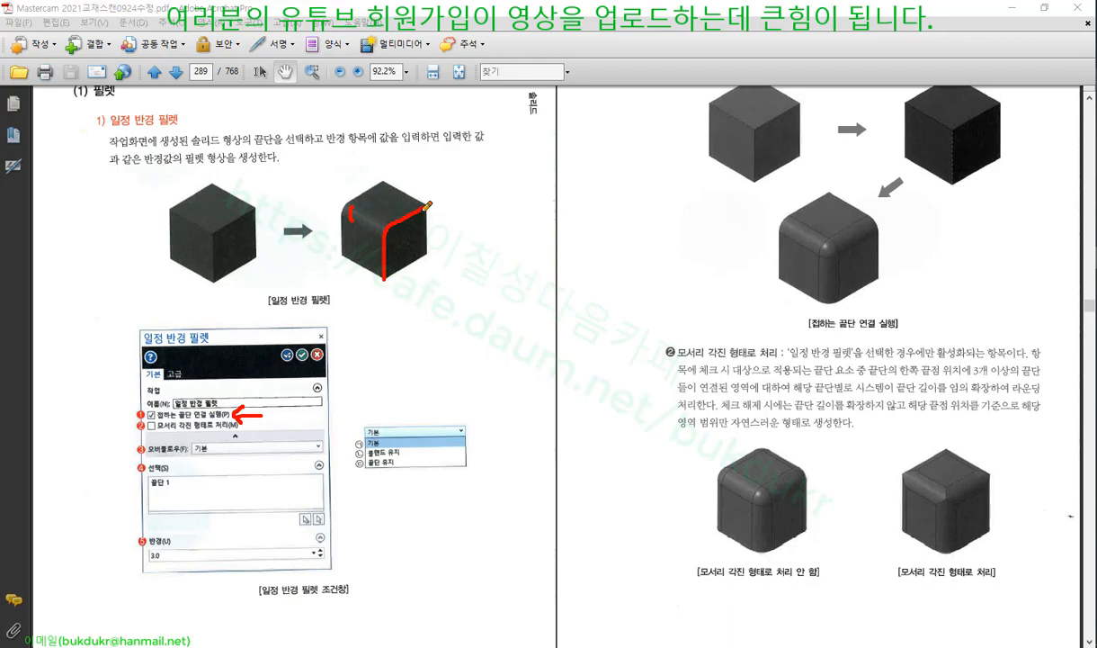
{"action": "left_click_drag", "start_coordinate": [402, 191], "coordinate": [413, 202]}
{"action": "left_click_drag", "start_coordinate": [808, 330], "coordinate": [910, 330]}
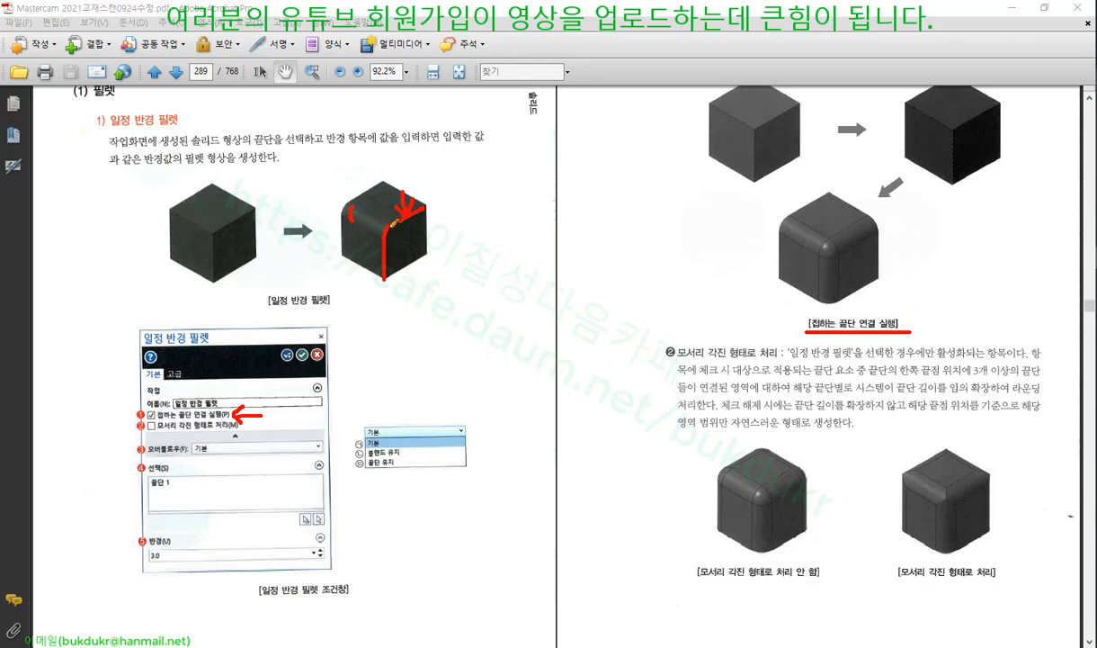
Circle the constant-radius fillet figure, connect it to the circled 접하는 끝단 연결 실행 figure, and trace the latter's two fillet boundaries
{"action": "mouse_move", "coordinate": [387, 285]}
{"action": "left_mouse_down"}
{"action": "mouse_move", "coordinate": [357, 273]}
{"action": "mouse_move", "coordinate": [319, 171]}
{"action": "mouse_move", "coordinate": [450, 216]}
{"action": "mouse_move", "coordinate": [394, 282]}
{"action": "left_mouse_up"}
{"action": "left_click_drag", "start_coordinate": [458, 221], "coordinate": [771, 240]}
{"action": "mouse_move", "coordinate": [808, 317]}
{"action": "left_mouse_down"}
{"action": "mouse_move", "coordinate": [737, 288]}
{"action": "mouse_move", "coordinate": [780, 160]}
{"action": "mouse_move", "coordinate": [914, 260]}
{"action": "mouse_move", "coordinate": [801, 315]}
{"action": "left_mouse_up"}
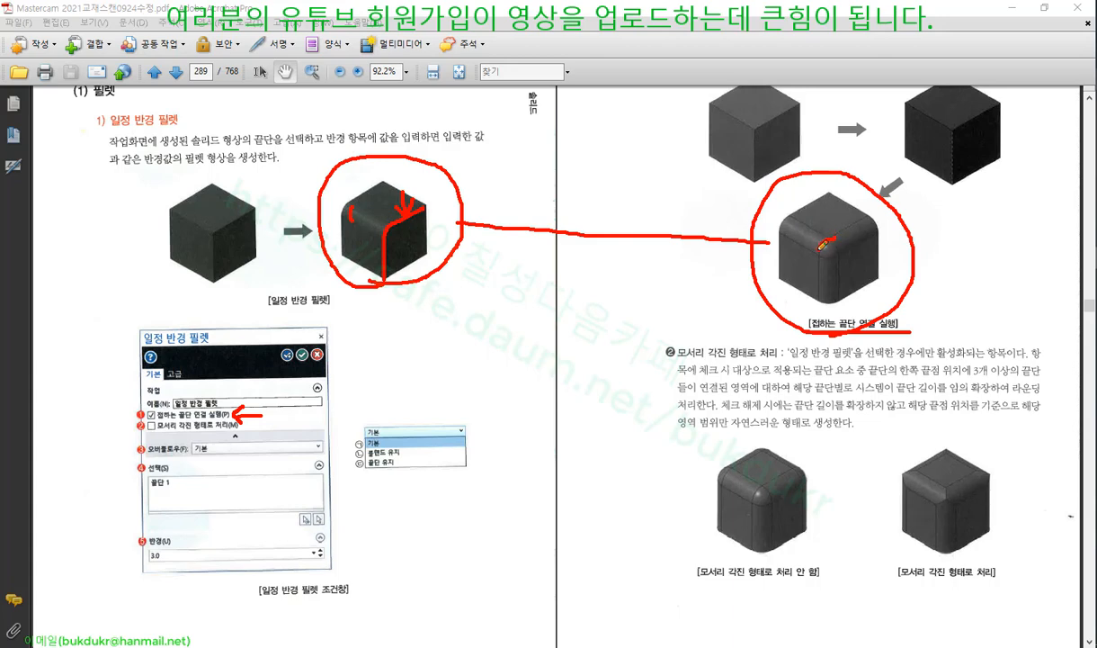
{"action": "left_click_drag", "start_coordinate": [819, 283], "coordinate": [818, 304]}
{"action": "left_click_drag", "start_coordinate": [865, 216], "coordinate": [836, 236]}
{"action": "left_click_drag", "start_coordinate": [860, 238], "coordinate": [840, 301]}
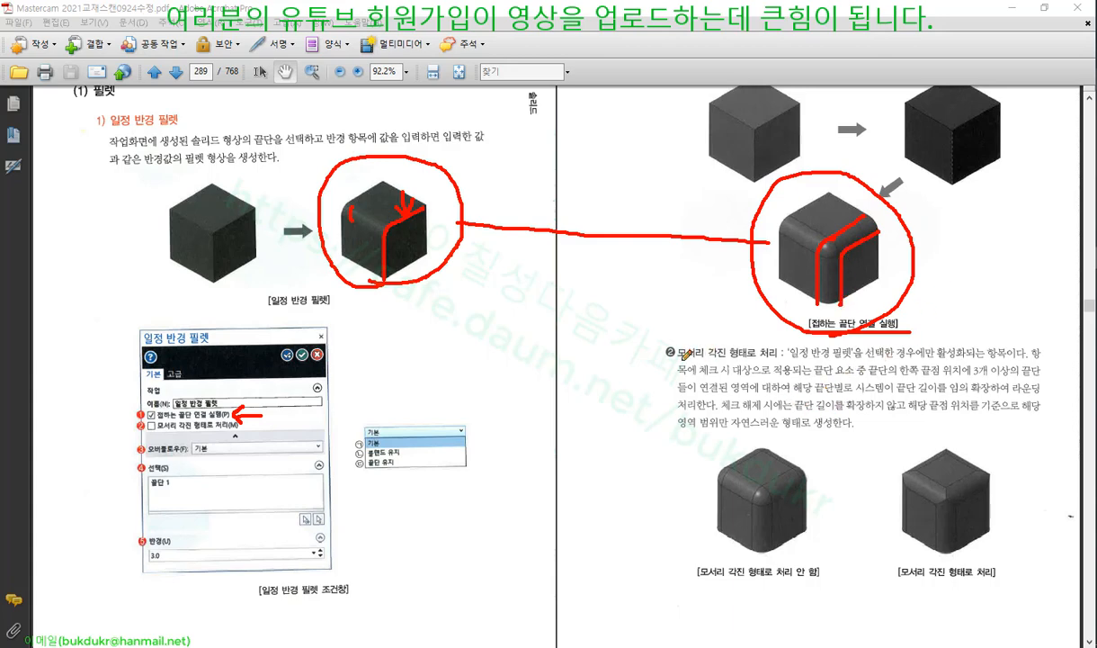
Underline 모서리 각진 형태로 처리, circle the front corner in both example figures, and close the annotation overlay
{"action": "left_click_drag", "start_coordinate": [677, 359], "coordinate": [779, 359]}
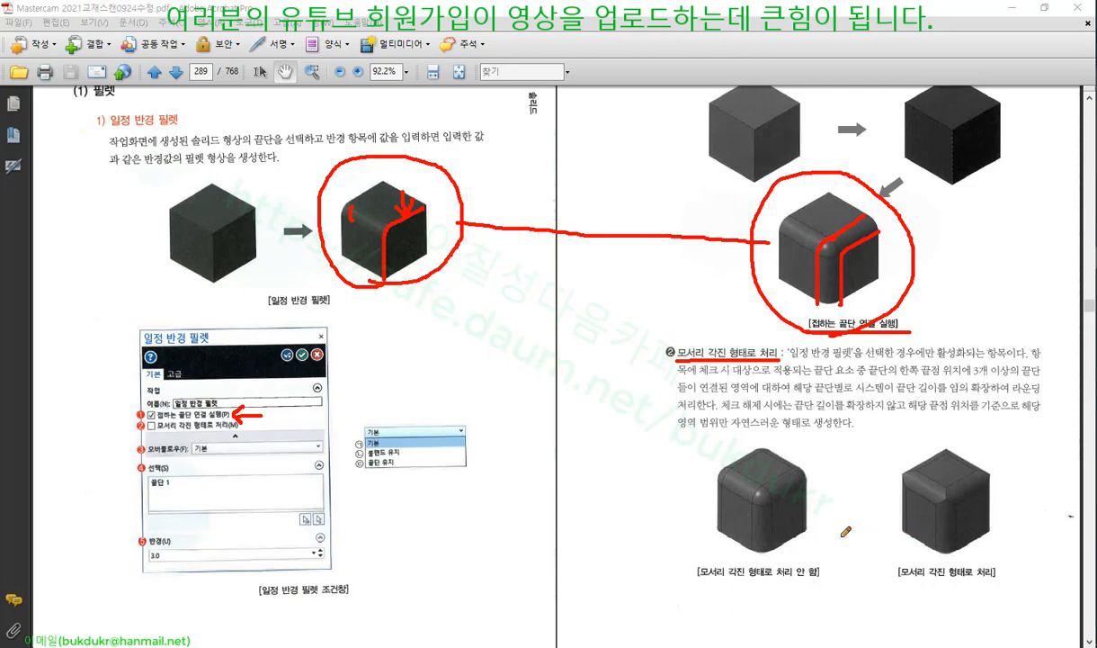
{"action": "mouse_move", "coordinate": [758, 510]}
{"action": "left_mouse_down"}
{"action": "mouse_move", "coordinate": [753, 483]}
{"action": "mouse_move", "coordinate": [770, 513]}
{"action": "left_mouse_up"}
{"action": "left_click_drag", "start_coordinate": [946, 517], "coordinate": [937, 490]}
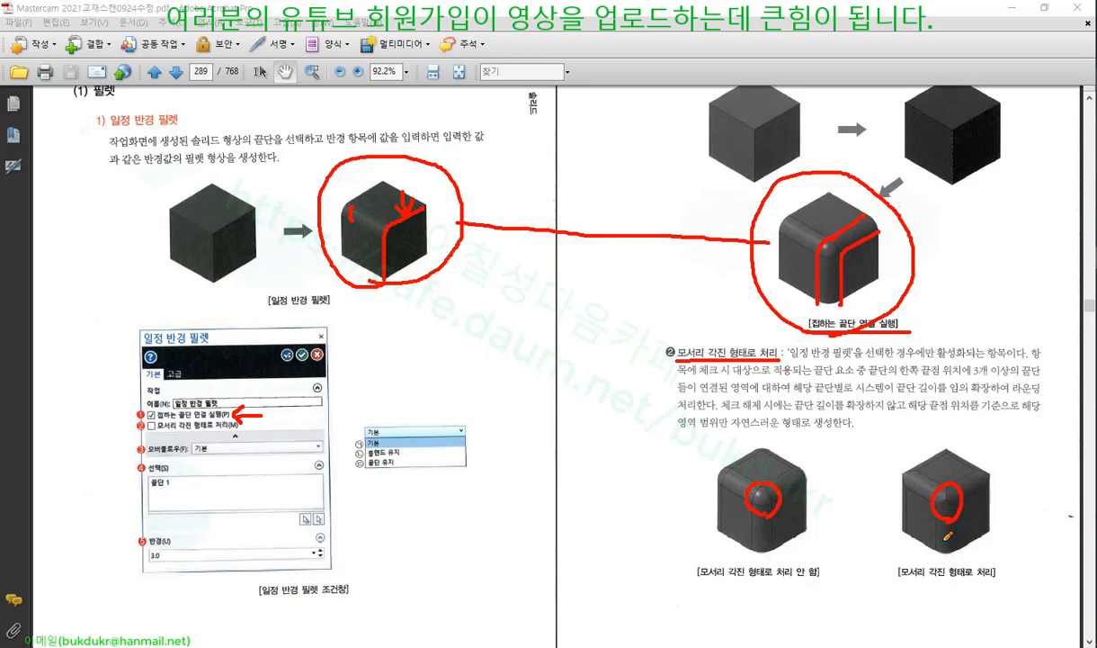
{"action": "right_click", "coordinate": [579, 326]}
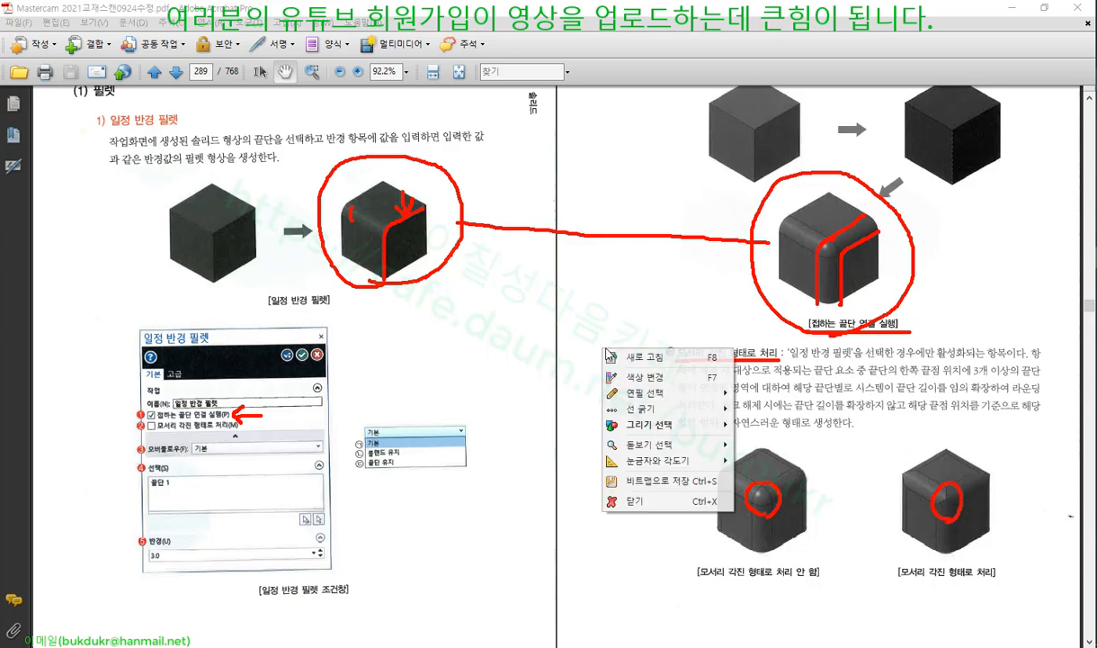
{"action": "left_click", "coordinate": [629, 477]}
Switch to Mastercam and create a solid block about 82 by 73 mm and 60 mm deep, centred on the origin in isometric view
{"action": "left_click", "coordinate": [1095, 267]}
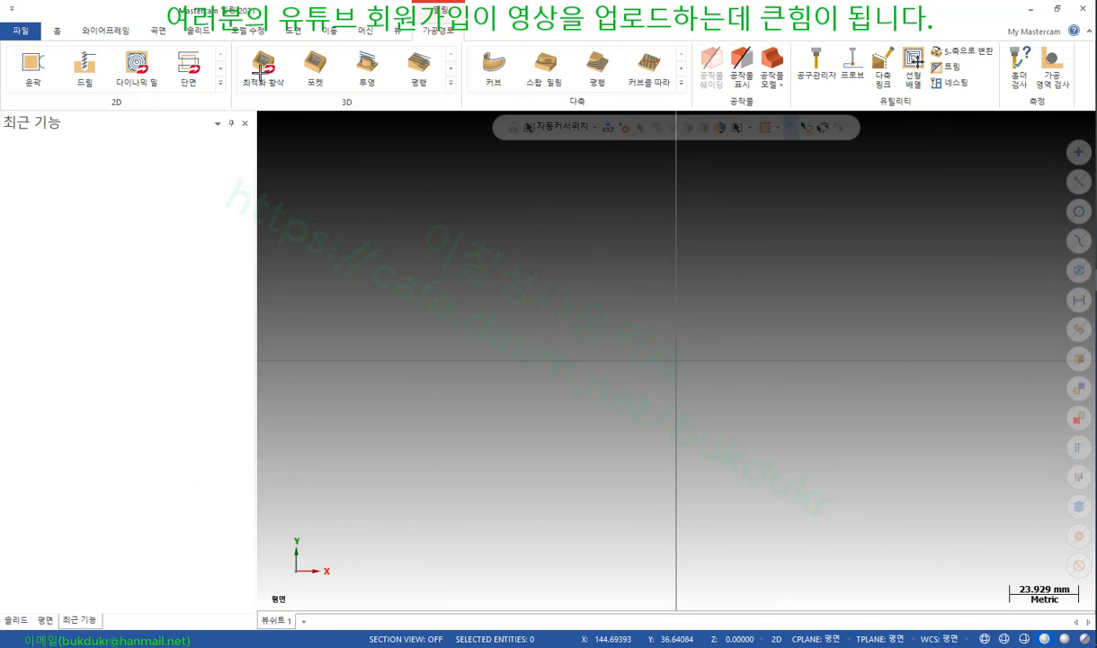
{"action": "left_click", "coordinate": [195, 31]}
{"action": "left_click", "coordinate": [50, 63]}
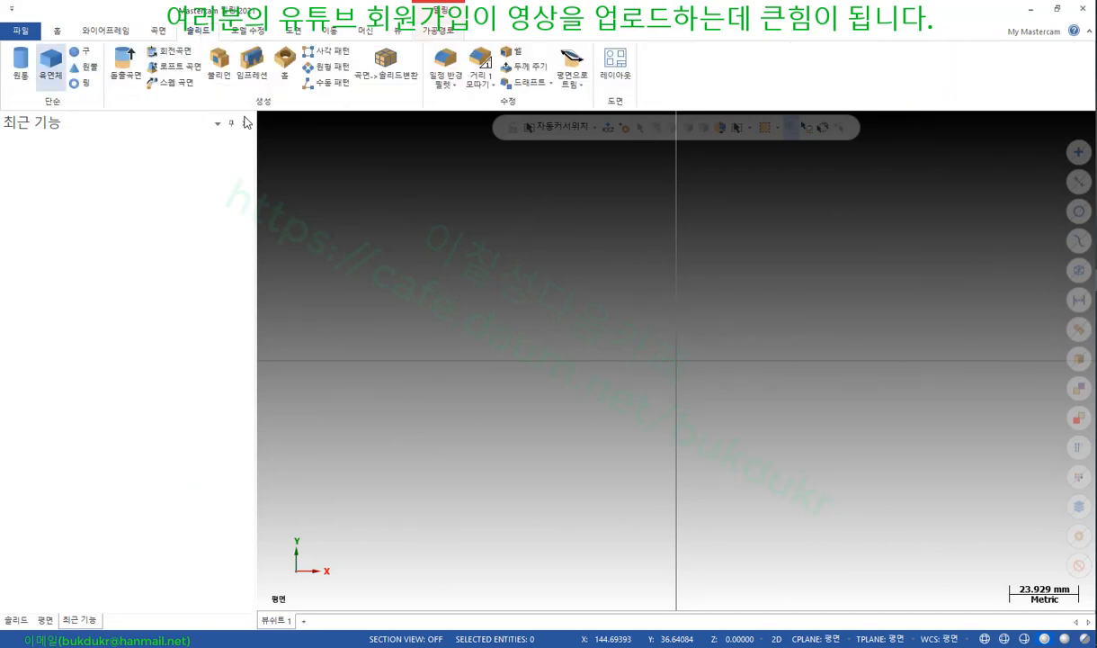
{"action": "right_click", "coordinate": [800, 253]}
{"action": "left_click", "coordinate": [841, 365]}
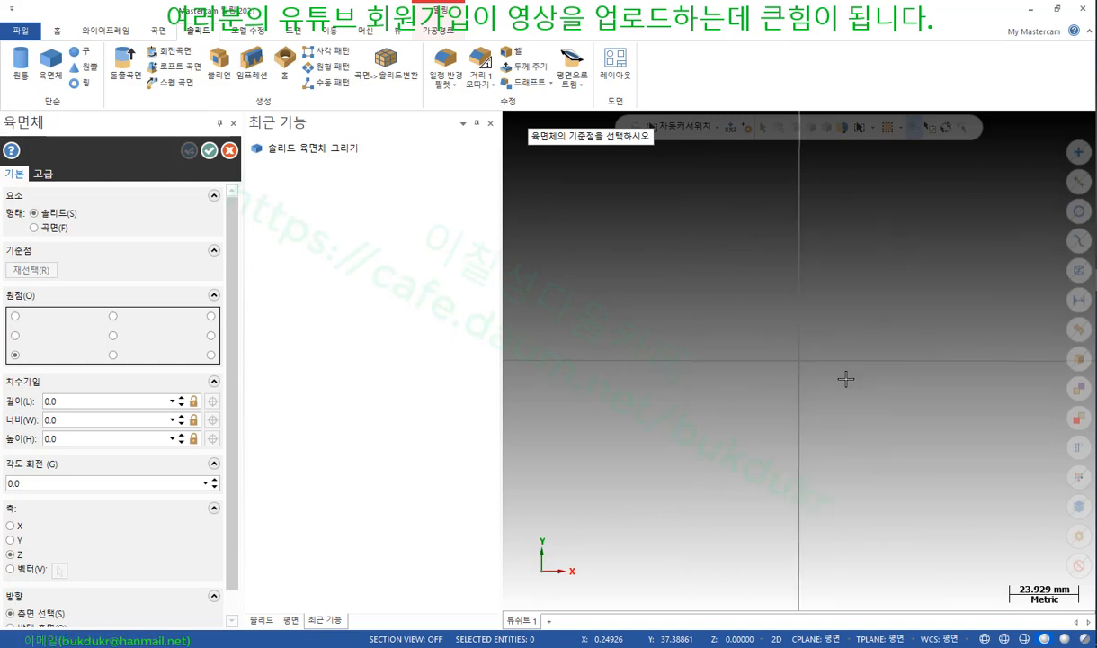
{"action": "left_click", "coordinate": [112, 334]}
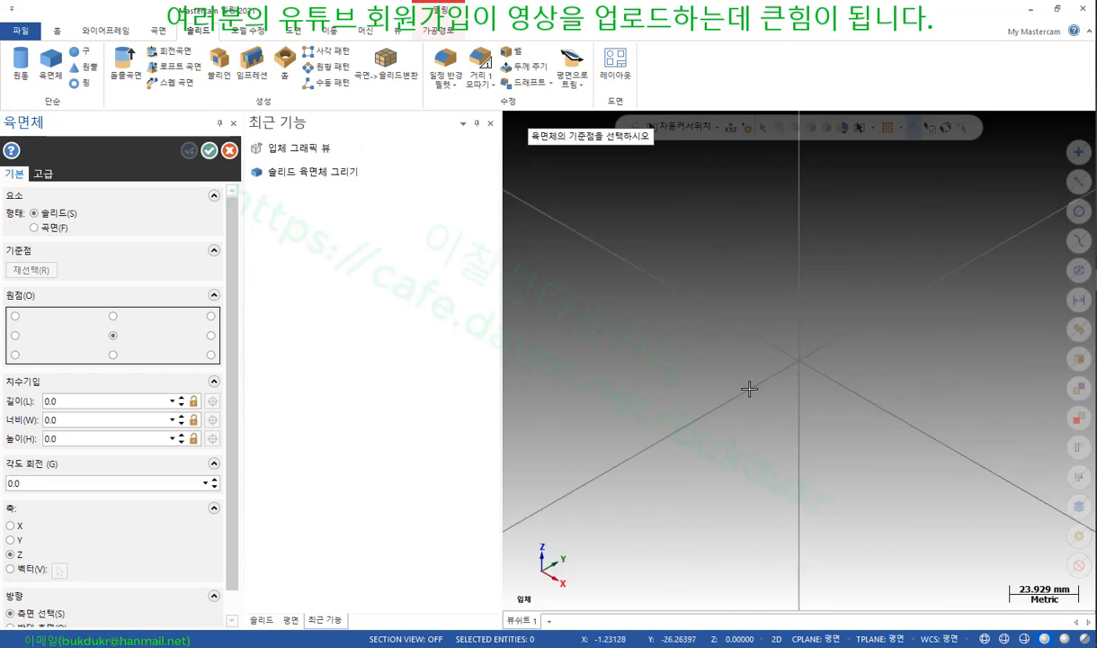
{"action": "left_click", "coordinate": [799, 359]}
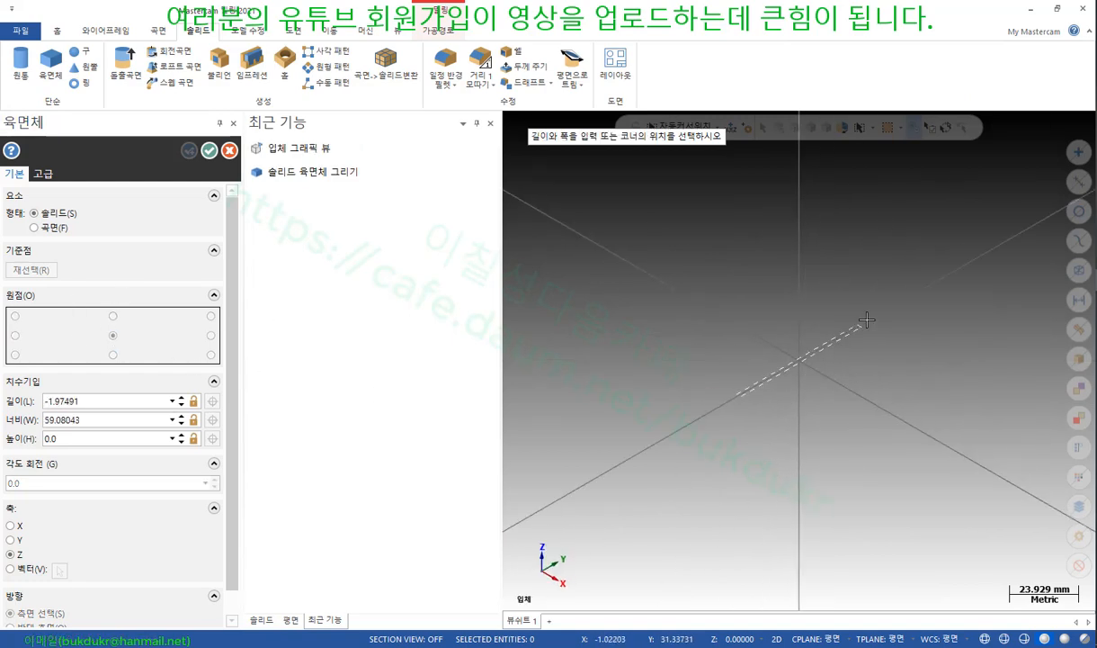
{"action": "left_click", "coordinate": [956, 366]}
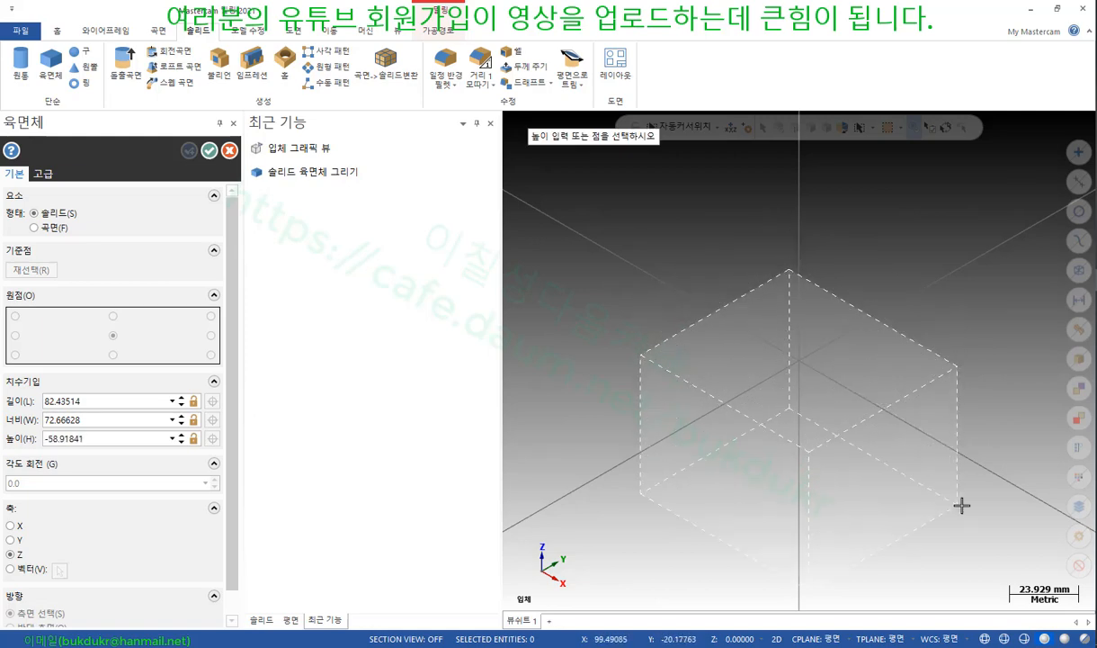
{"action": "left_click", "coordinate": [962, 508]}
{"action": "left_click", "coordinate": [209, 151]}
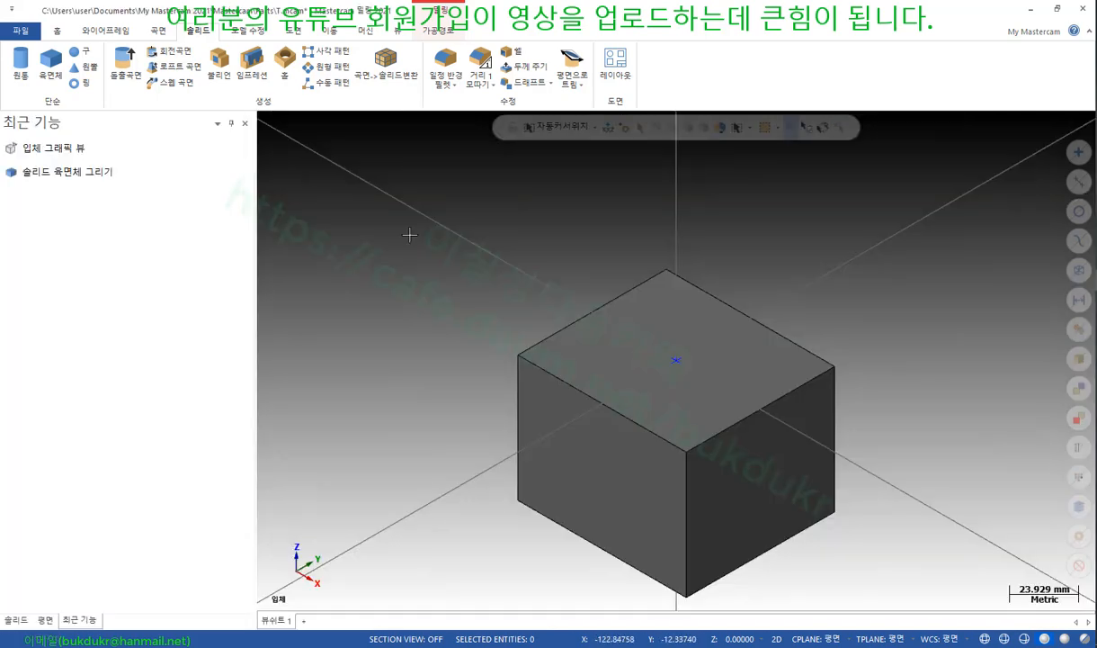
Apply a 20 mm constant-radius fillet to the block's long front top edge
{"action": "scroll", "coordinate": [717, 349], "scroll_direction": "up", "scroll_amount": 2}
{"action": "scroll", "coordinate": [715, 326], "scroll_direction": "down", "scroll_amount": 1}
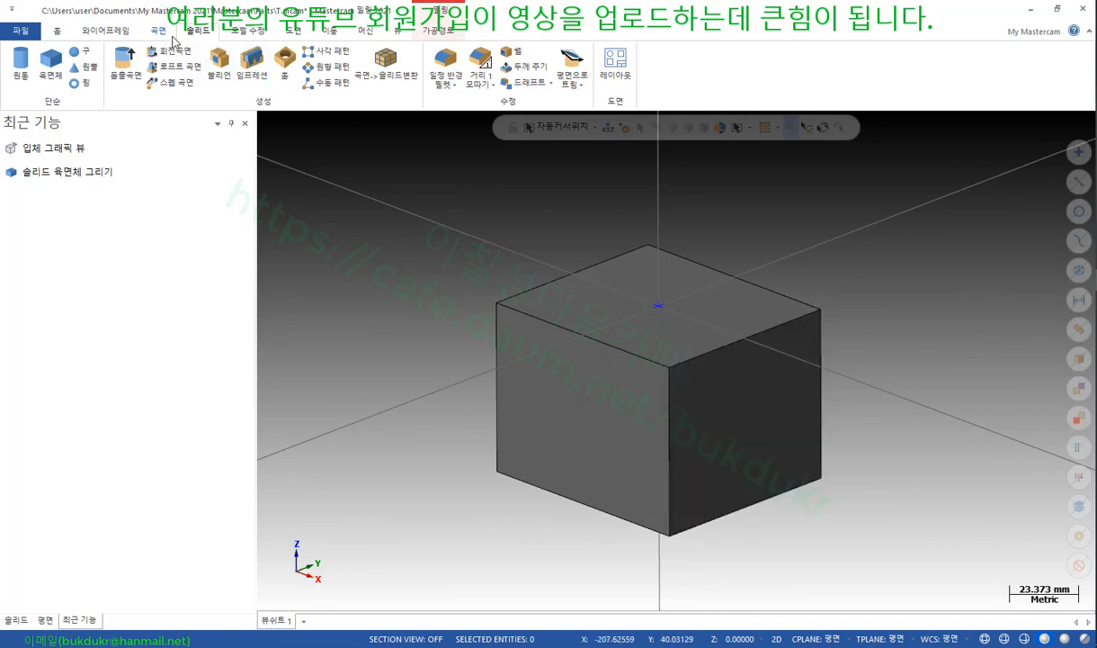
{"action": "left_click", "coordinate": [448, 68]}
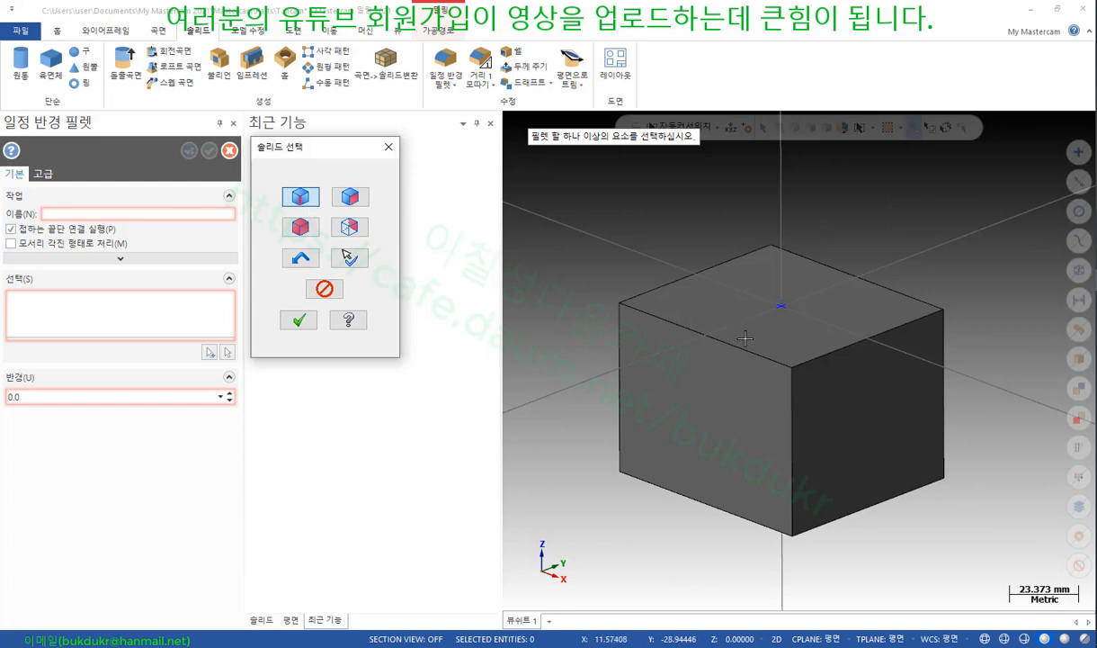
{"action": "left_click", "coordinate": [299, 319]}
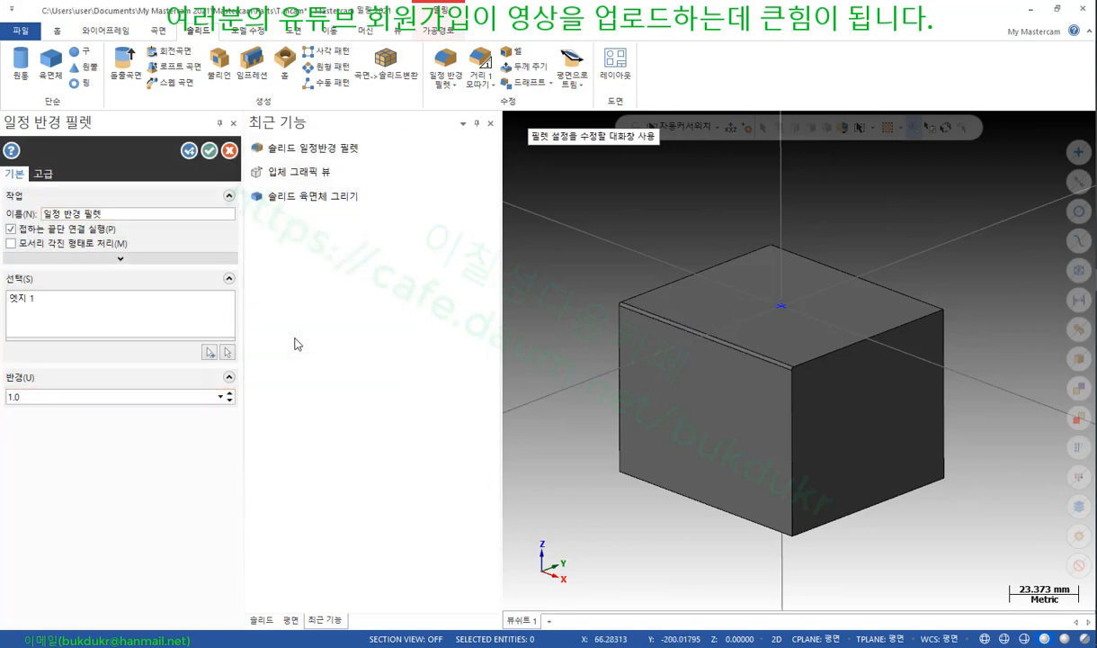
{"action": "left_click", "coordinate": [84, 399]}
{"action": "type", "text": "20"}
{"action": "key", "text": "Return"}
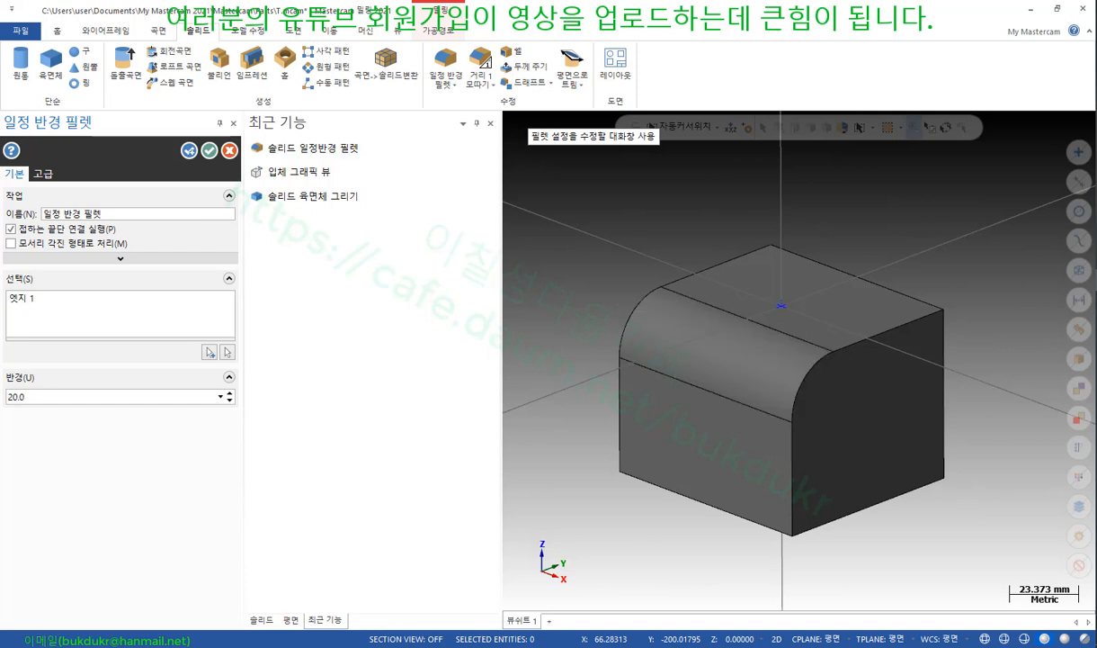
{"action": "left_click", "coordinate": [208, 151]}
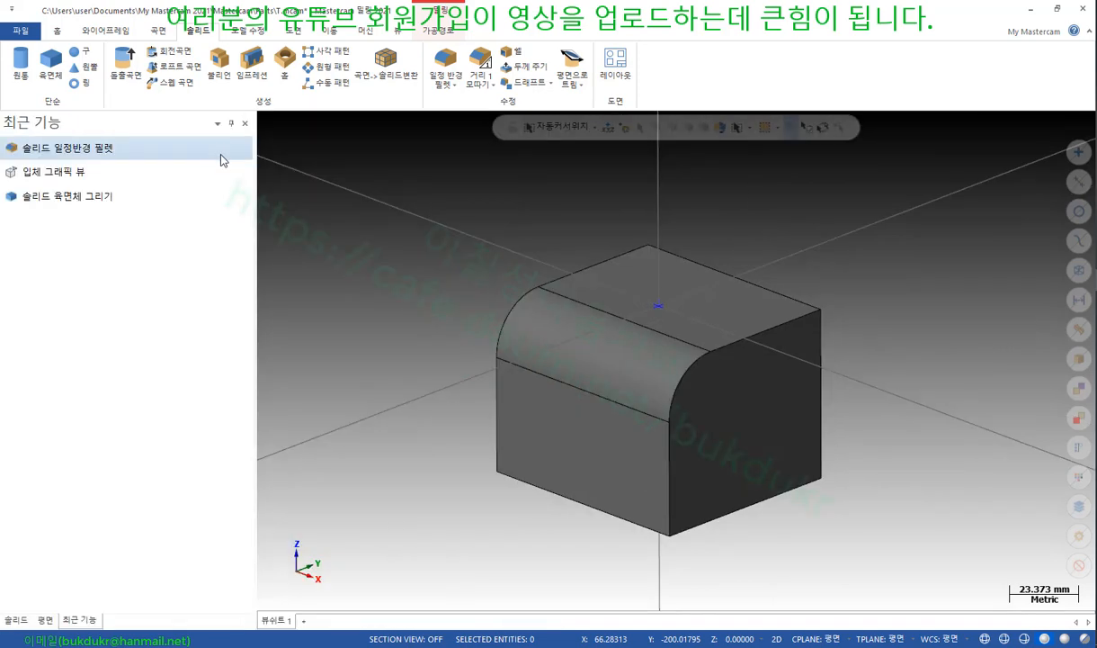
Trace the tangent edge chain from the remaining front top edge around the fillet and down the vertical corner, and clear the marks
{"action": "middle_click_drag", "start_coordinate": [698, 254], "coordinate": [704, 271]}
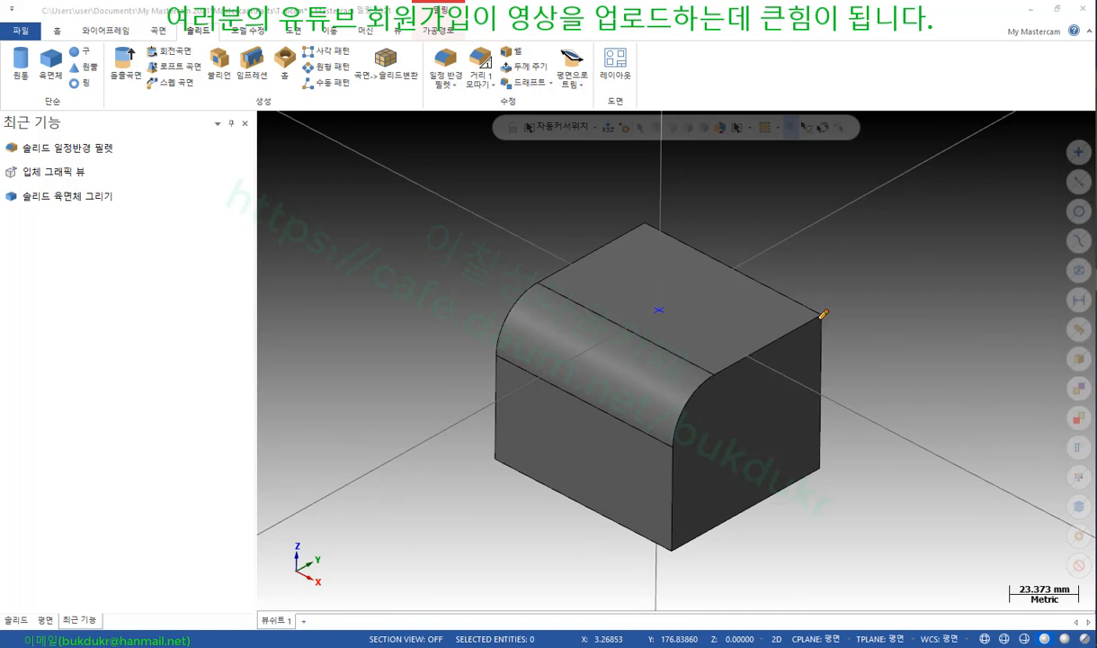
{"action": "left_click_drag", "start_coordinate": [823, 314], "coordinate": [725, 365]}
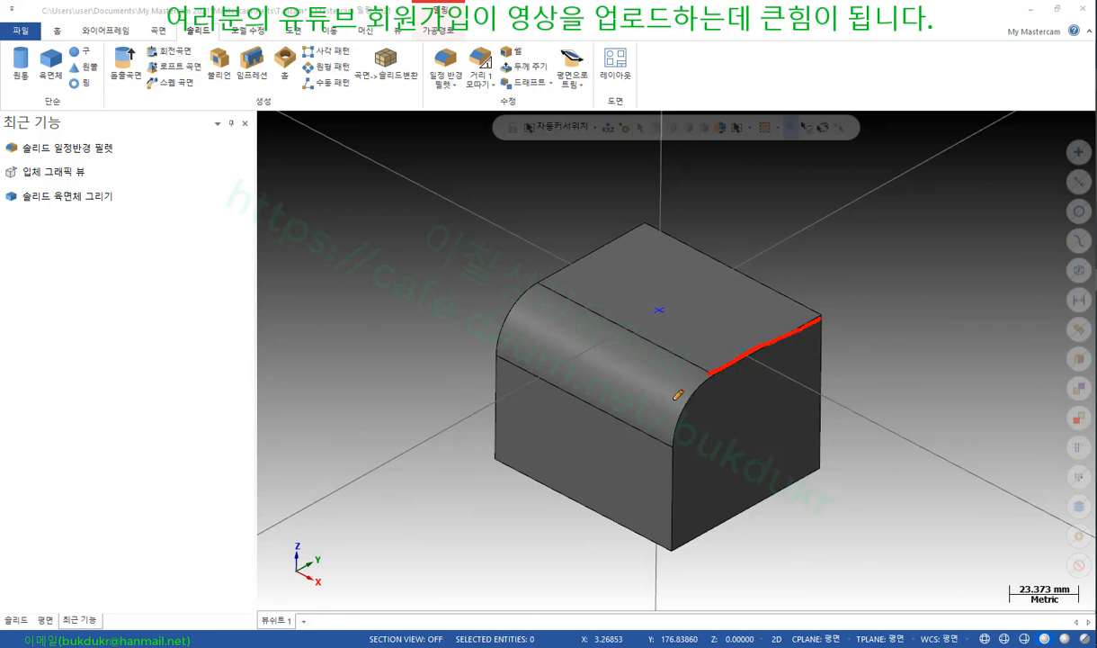
{"action": "mouse_move", "coordinate": [678, 394]}
{"action": "left_mouse_down"}
{"action": "mouse_move", "coordinate": [687, 404]}
{"action": "mouse_move", "coordinate": [699, 381]}
{"action": "mouse_move", "coordinate": [680, 410]}
{"action": "mouse_move", "coordinate": [675, 461]}
{"action": "left_mouse_up"}
{"action": "left_click_drag", "start_coordinate": [673, 525], "coordinate": [673, 543]}
{"action": "right_click", "coordinate": [871, 236]}
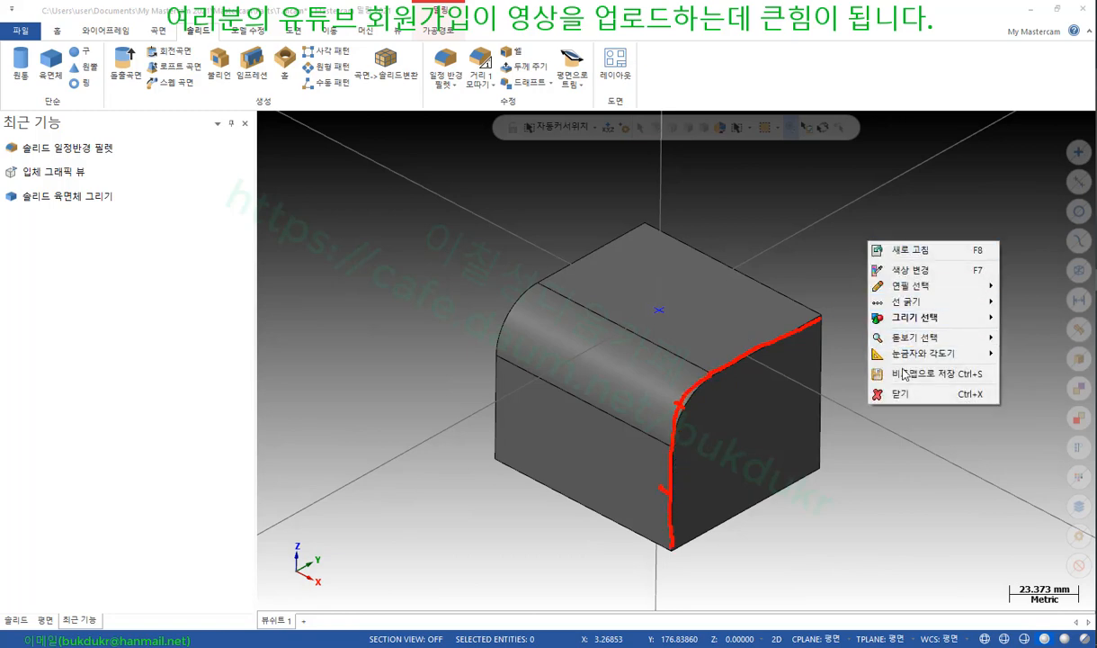
{"action": "left_click", "coordinate": [877, 378]}
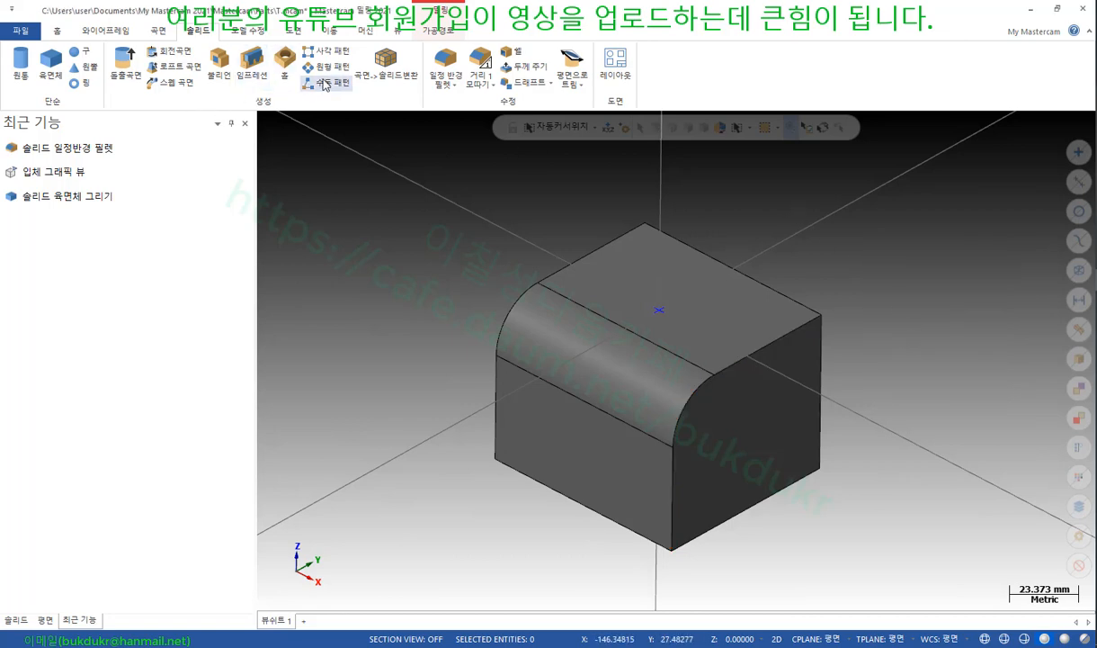
Preview a 20 mm constant-radius fillet on the straight top edge adjoining the first fillet, with 접하는 끝단 연결 실행 enabled
{"action": "left_click", "coordinate": [90, 147]}
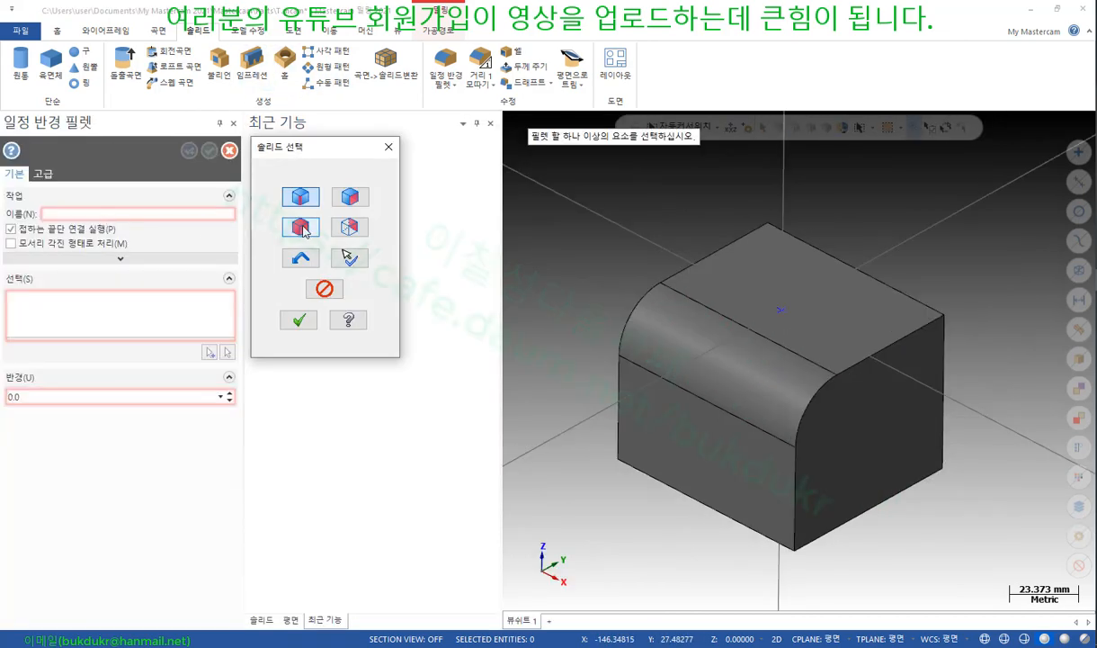
{"action": "left_click", "coordinate": [902, 351]}
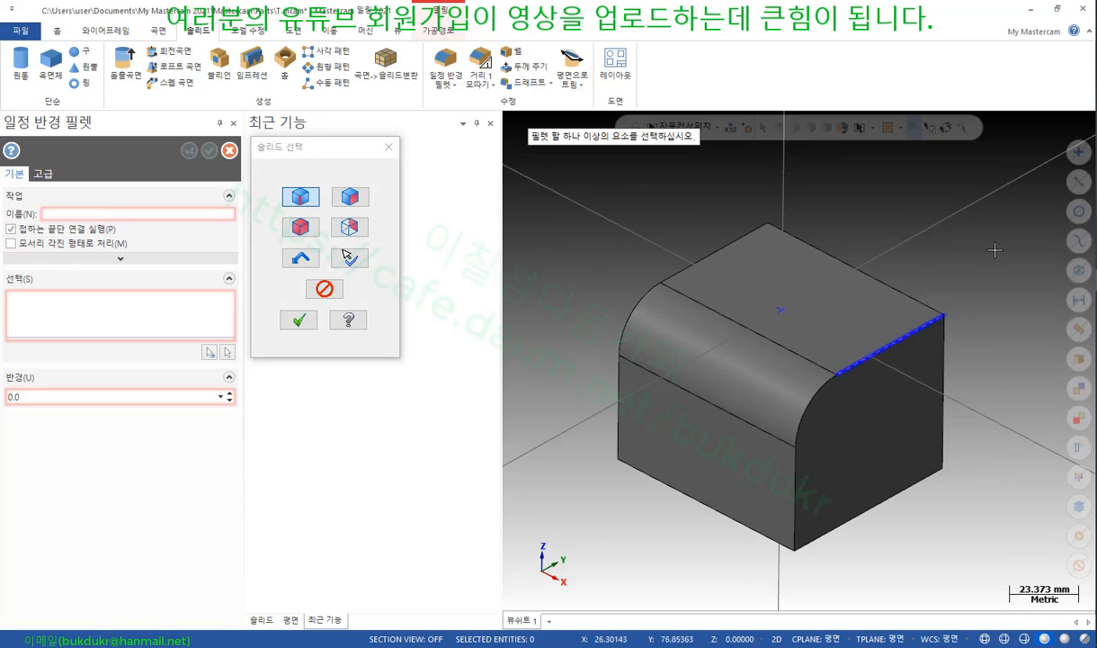
{"action": "left_click", "coordinate": [299, 319]}
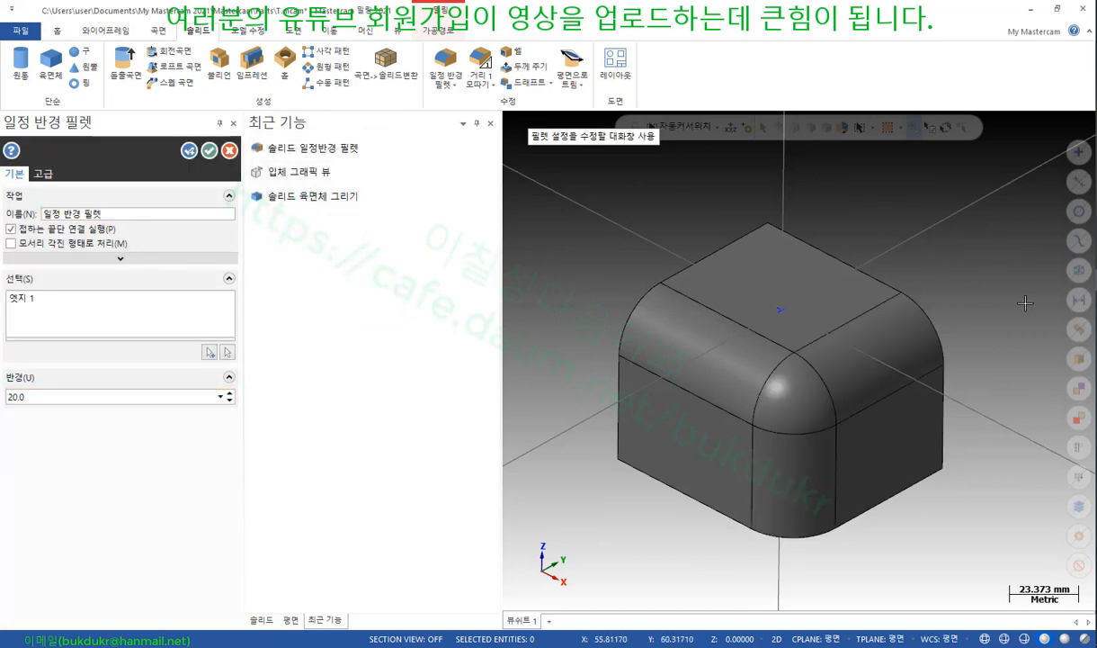
Compare the fillet preview with 접하는 끝단 연결 실행 off and on, enable 모서리 각진 형태로 처리, and cancel the fillet
{"action": "left_click", "coordinate": [11, 230]}
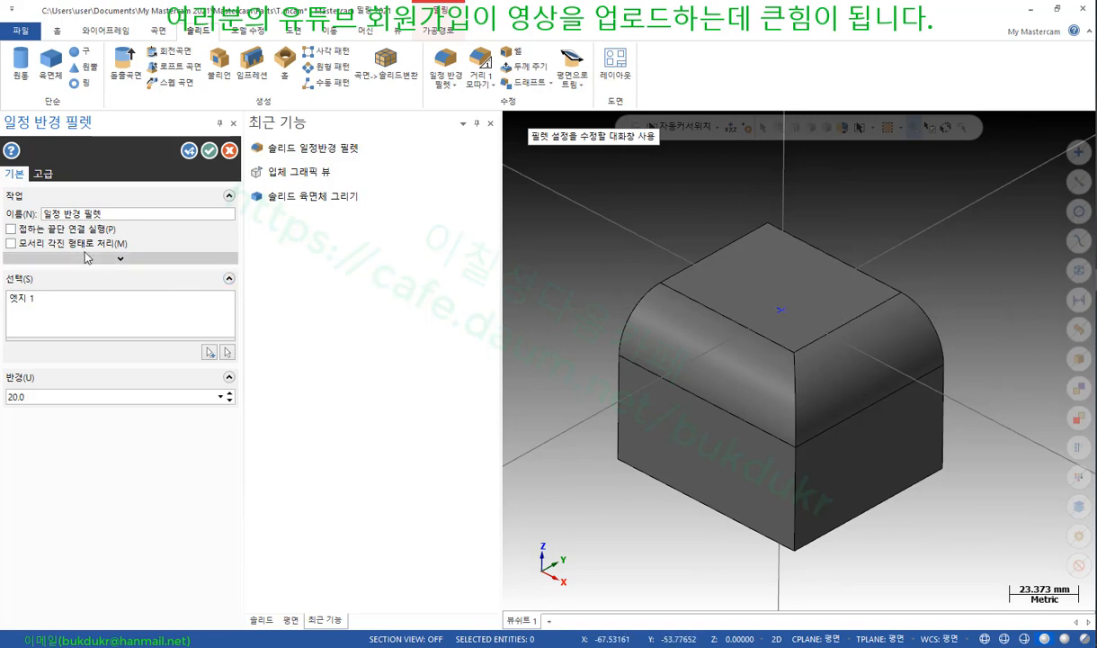
{"action": "left_click", "coordinate": [11, 229]}
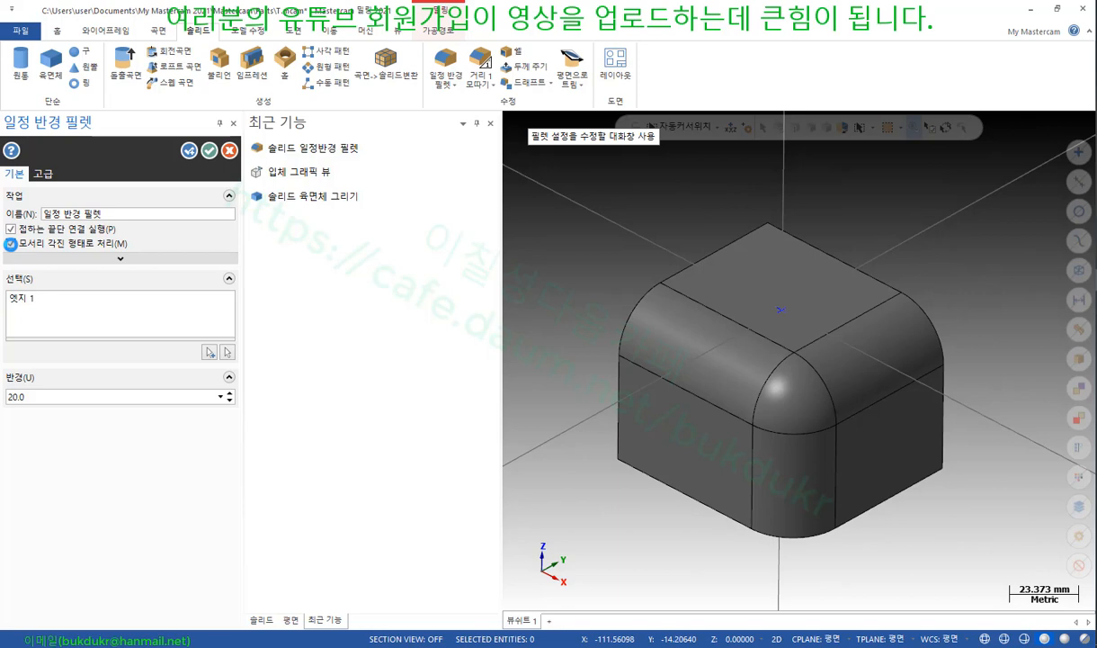
{"action": "scroll", "coordinate": [833, 396], "scroll_direction": "up", "scroll_amount": 3}
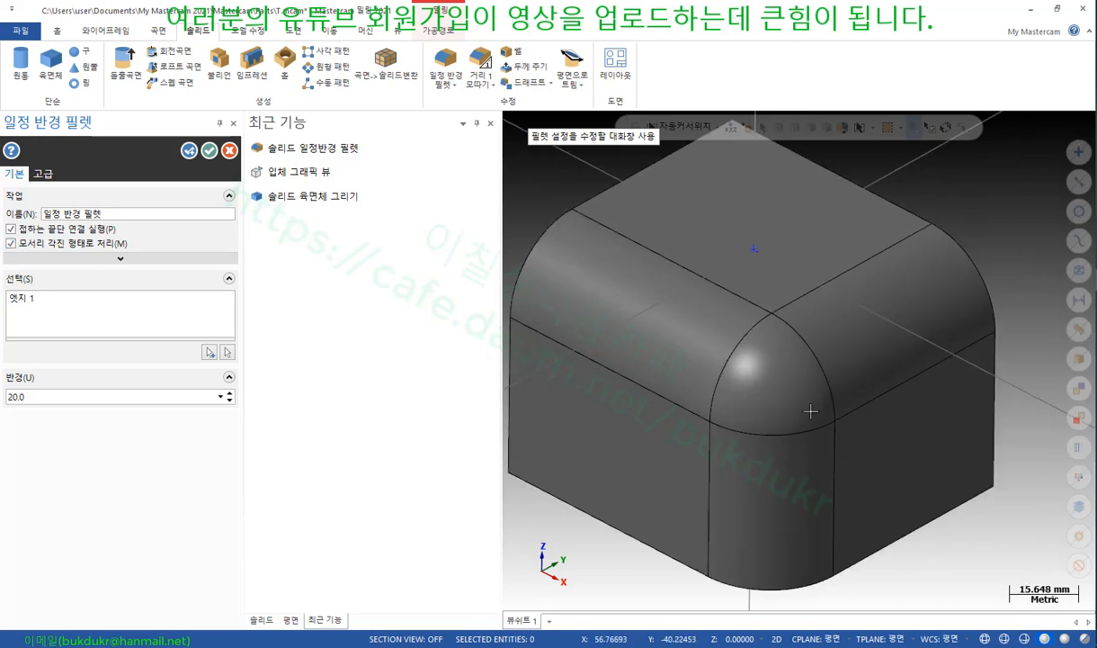
{"action": "left_click", "coordinate": [230, 150]}
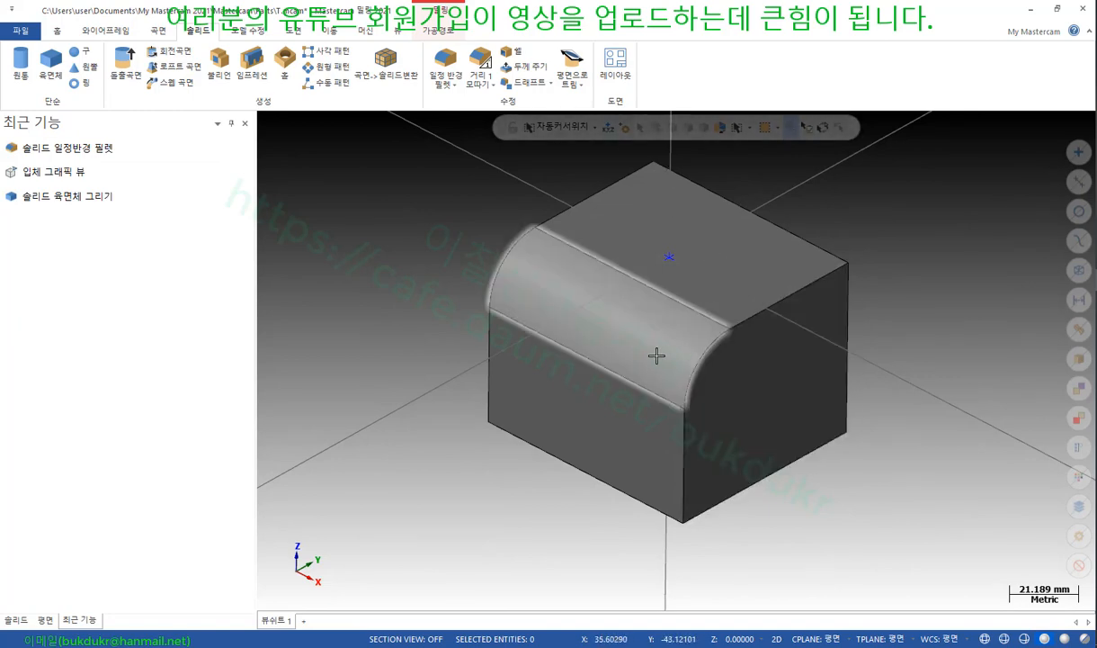
Delete the constant-radius fillet from the block's solid history and regenerate the solid
{"action": "left_click", "coordinate": [15, 619]}
{"action": "left_click", "coordinate": [11, 166]}
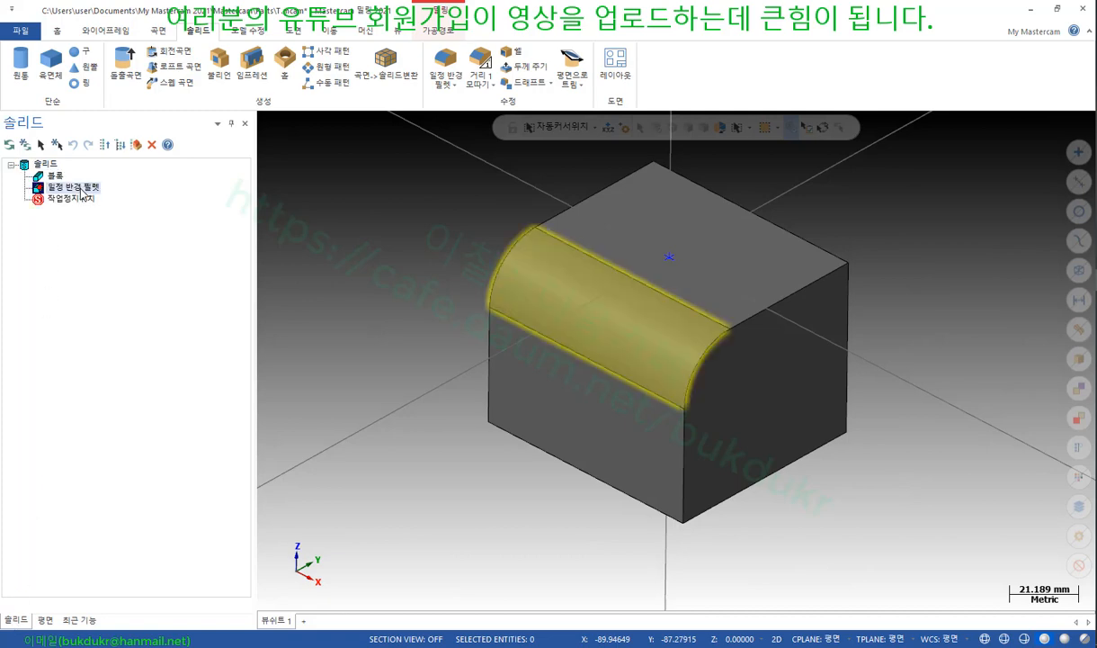
{"action": "key", "text": "Delete"}
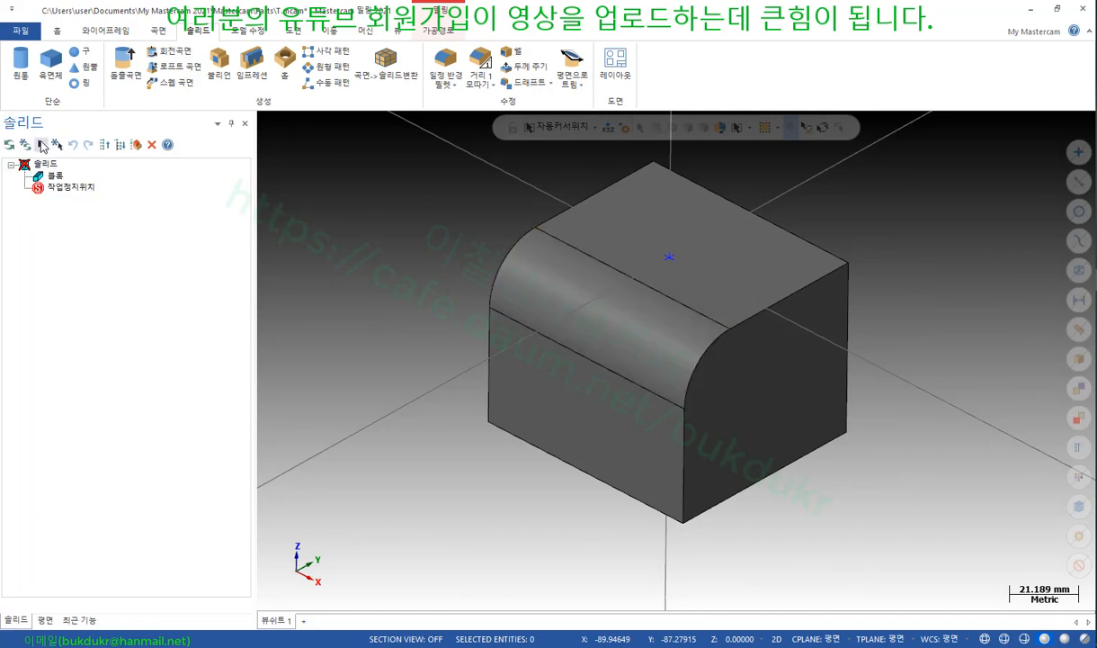
{"action": "left_click", "coordinate": [9, 144]}
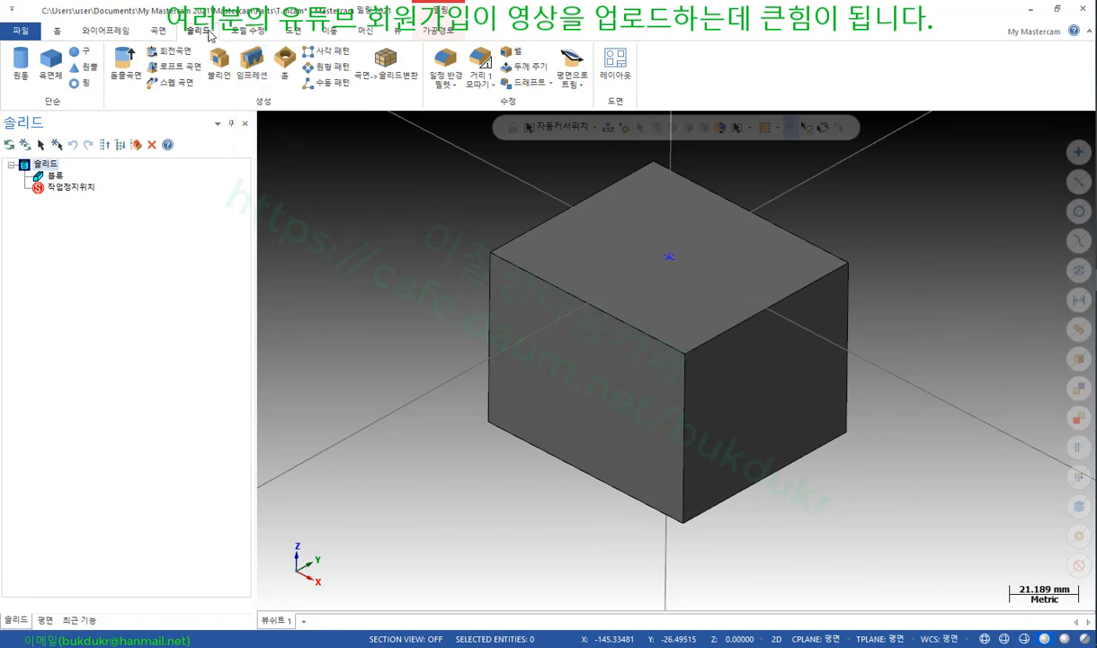
Preview a 20 mm constant-radius fillet on the three edges meeting at the front top corner, with mitred corners on and tangent propagation off
{"action": "left_click", "coordinate": [446, 67]}
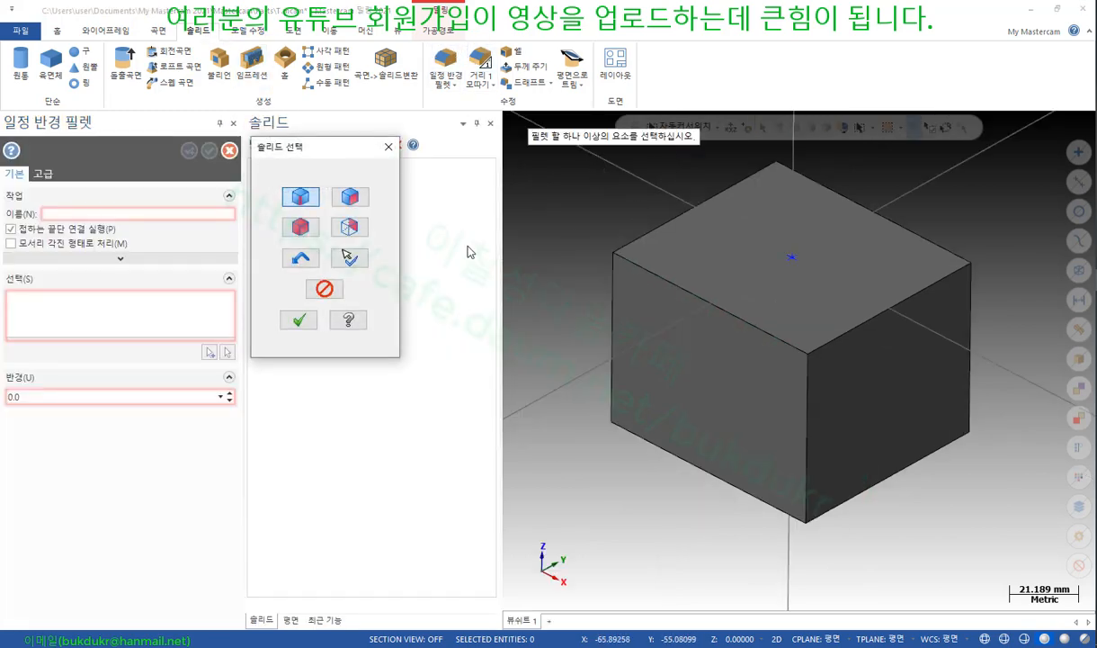
{"action": "left_click", "coordinate": [745, 320]}
{"action": "left_click", "coordinate": [852, 326]}
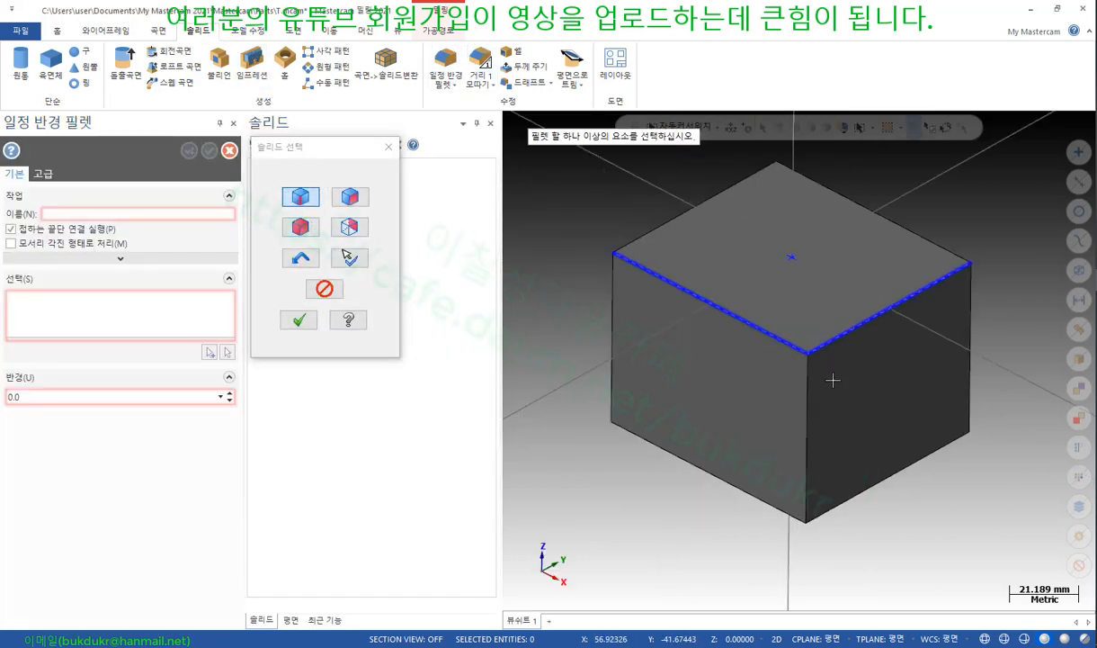
{"action": "left_click", "coordinate": [815, 398]}
{"action": "left_click", "coordinate": [299, 319]}
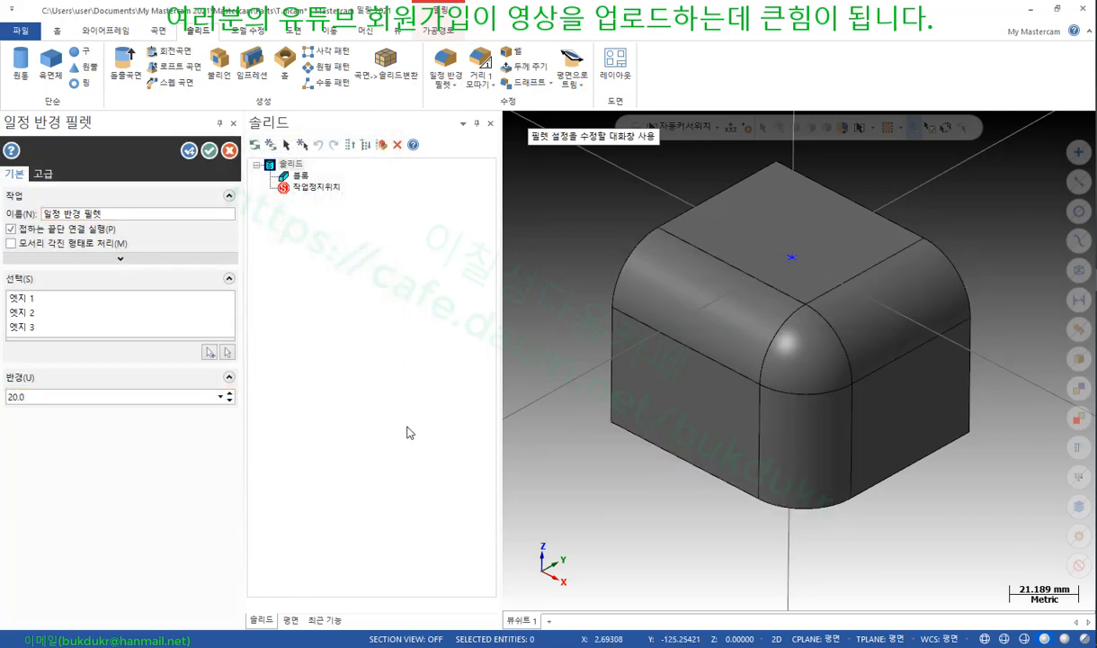
{"action": "left_click", "coordinate": [11, 243]}
{"action": "left_click", "coordinate": [11, 229]}
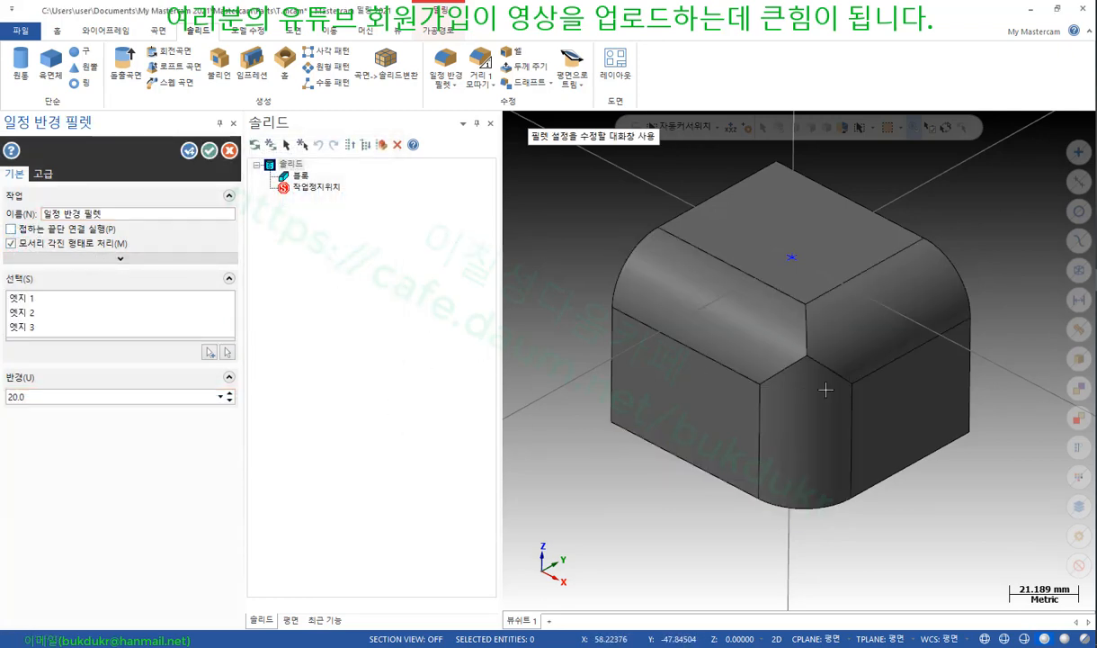
{"action": "scroll", "coordinate": [851, 347], "scroll_direction": "up", "scroll_amount": 2}
{"action": "middle_click_drag", "start_coordinate": [851, 347], "coordinate": [752, 302]}
{"action": "scroll", "coordinate": [802, 347], "scroll_direction": "up", "scroll_amount": 2}
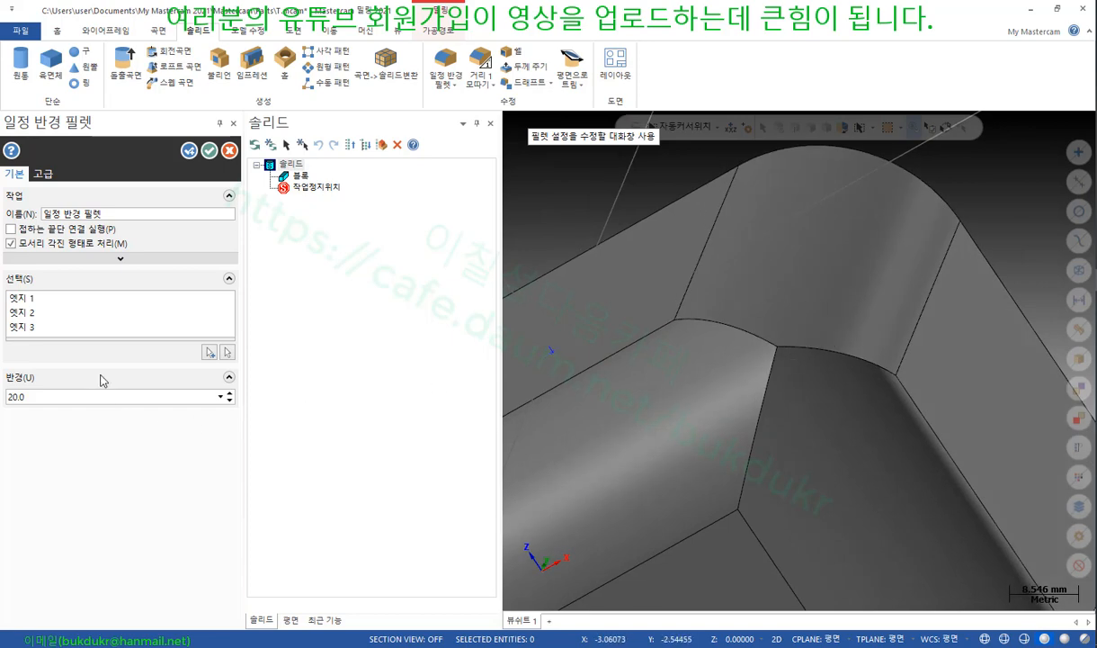
Enable 모델 히스토리를 생성 안함, remove the block's existing history, and apply the mitred fillet
{"action": "left_click", "coordinate": [43, 174]}
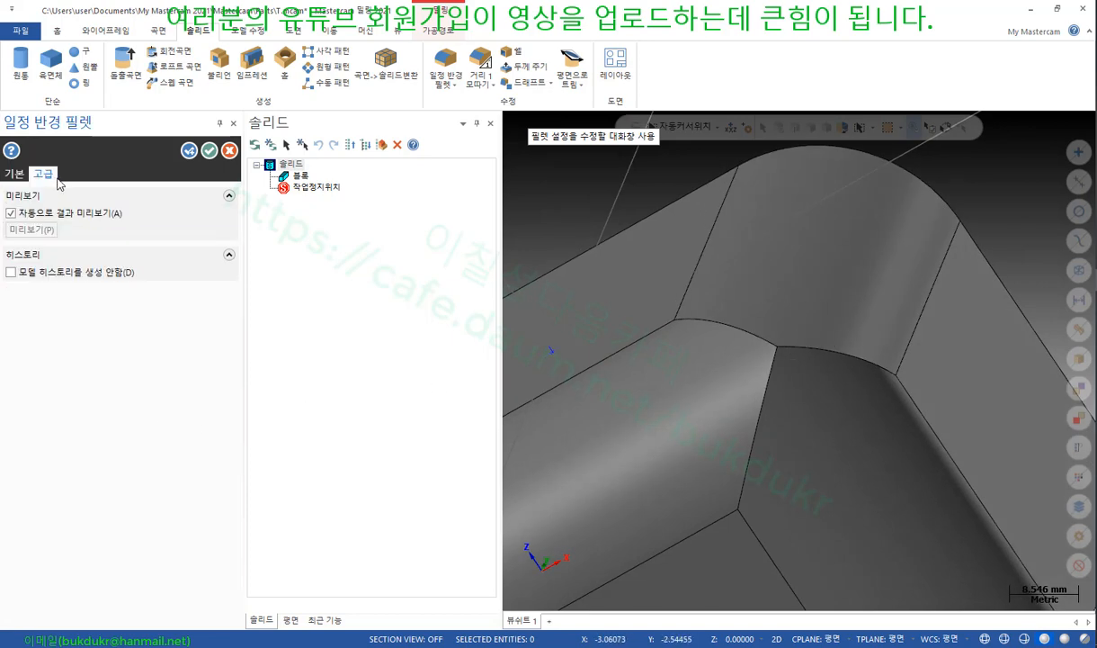
{"action": "left_click", "coordinate": [15, 270]}
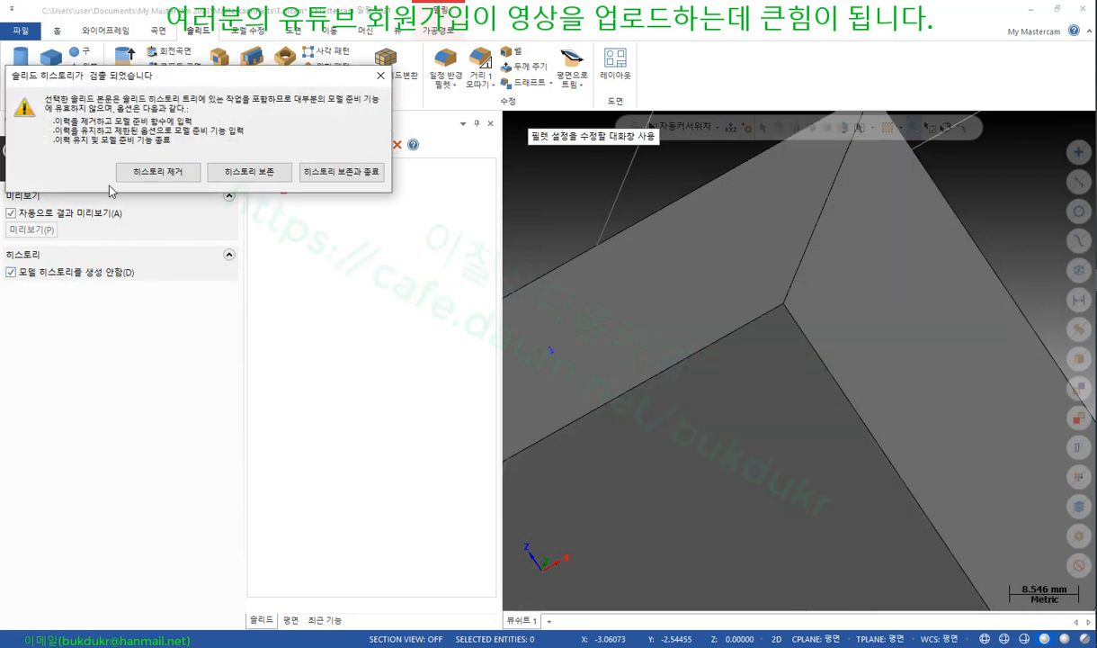
{"action": "left_click", "coordinate": [176, 179]}
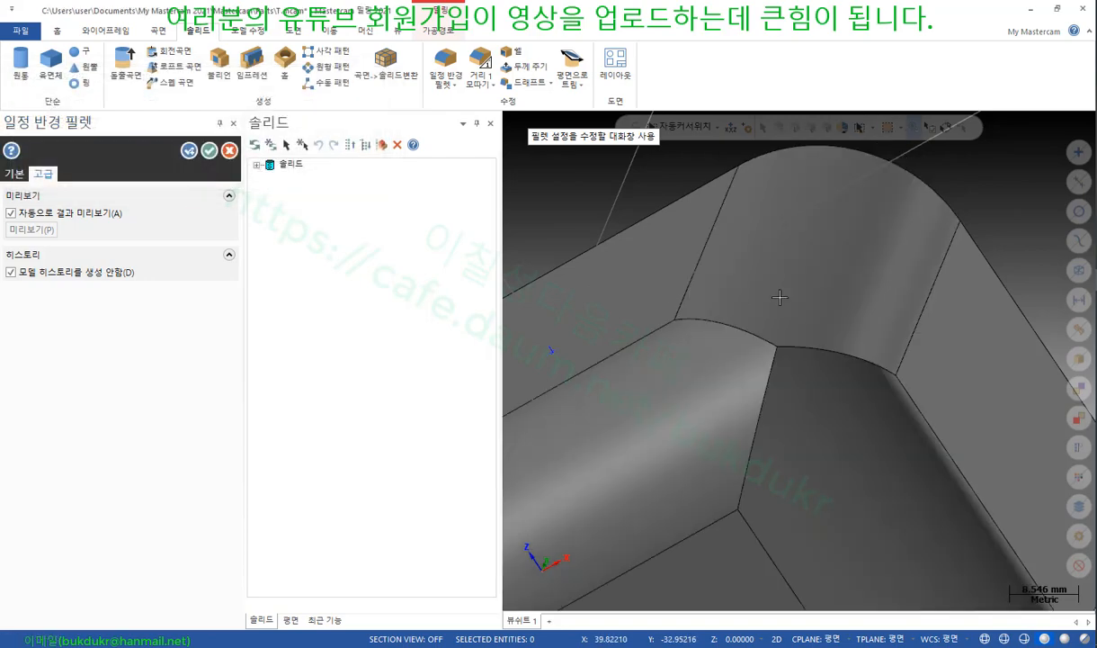
{"action": "scroll", "coordinate": [779, 295], "scroll_direction": "down", "scroll_amount": 2}
{"action": "mouse_move", "coordinate": [777, 271]}
{"action": "middle_mouse_down"}
{"action": "mouse_move", "coordinate": [859, 283]}
{"action": "mouse_move", "coordinate": [764, 270]}
{"action": "middle_mouse_up"}
{"action": "scroll", "coordinate": [765, 270], "scroll_direction": "down", "scroll_amount": 1}
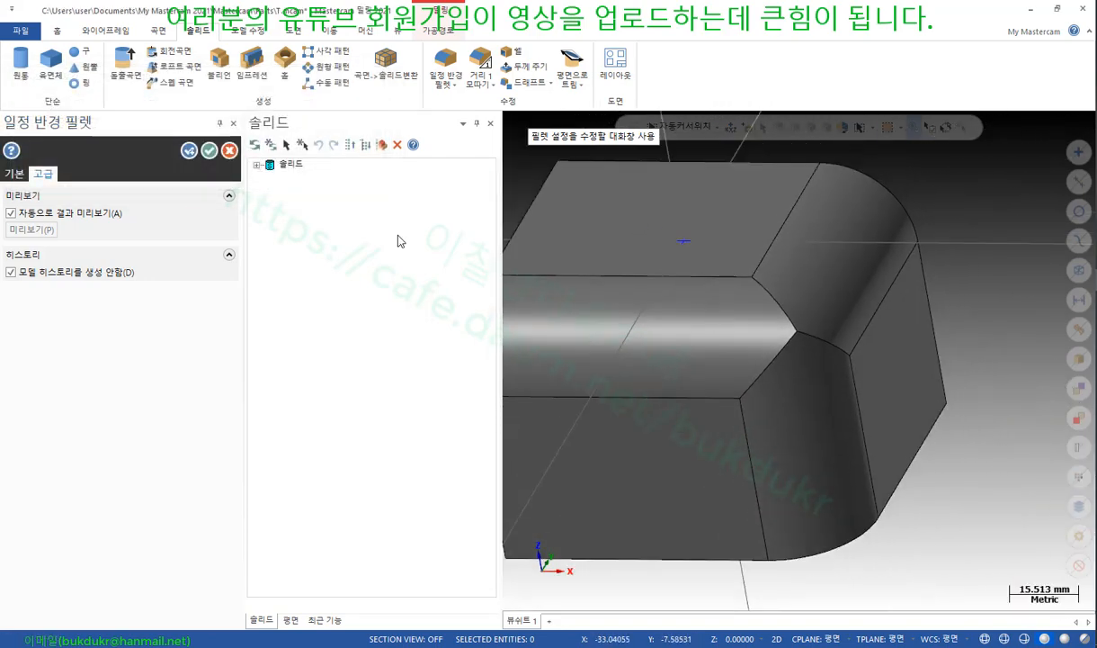
{"action": "left_click", "coordinate": [208, 151]}
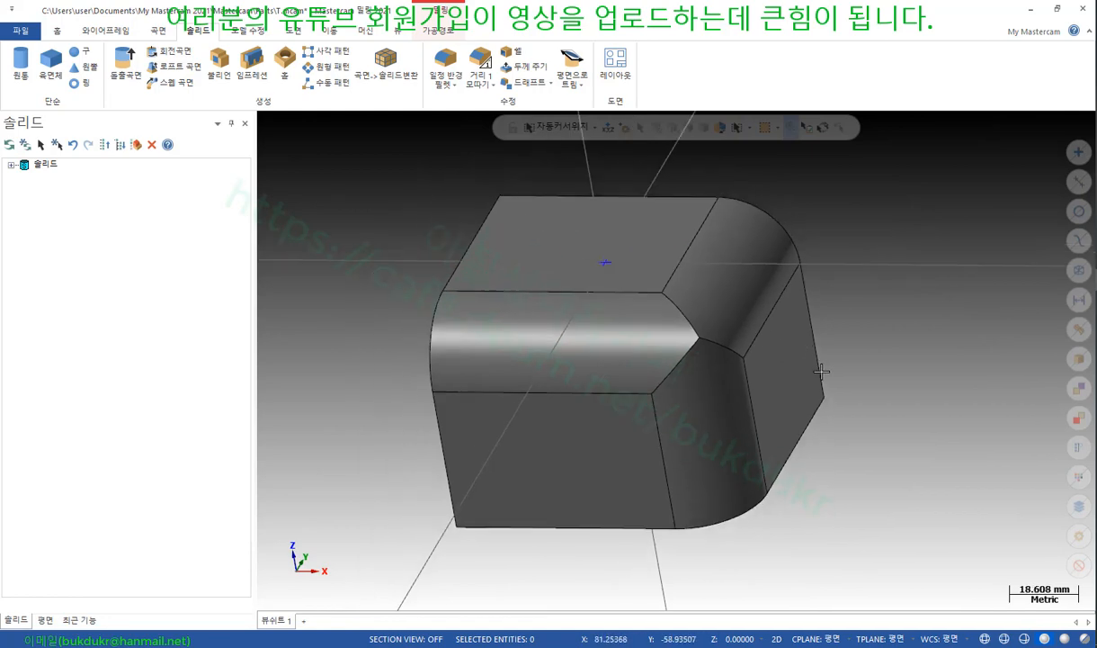
Expand the solid's history, check its body entry, and examine the mitred fillet corner on the model
{"action": "left_click", "coordinate": [12, 165]}
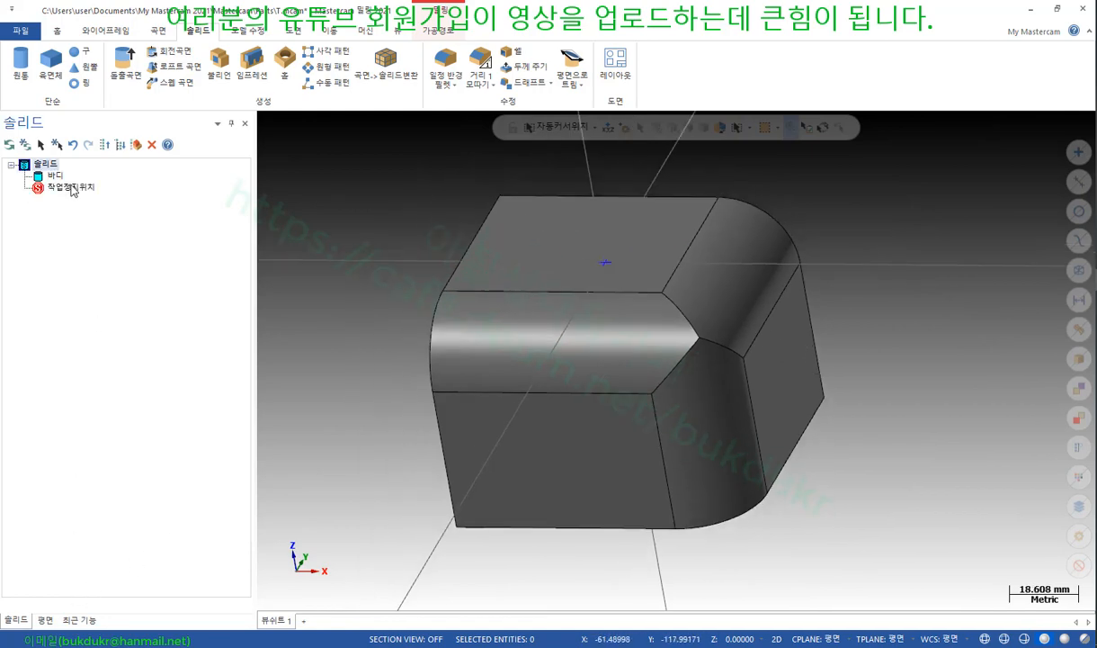
{"action": "left_click", "coordinate": [56, 176]}
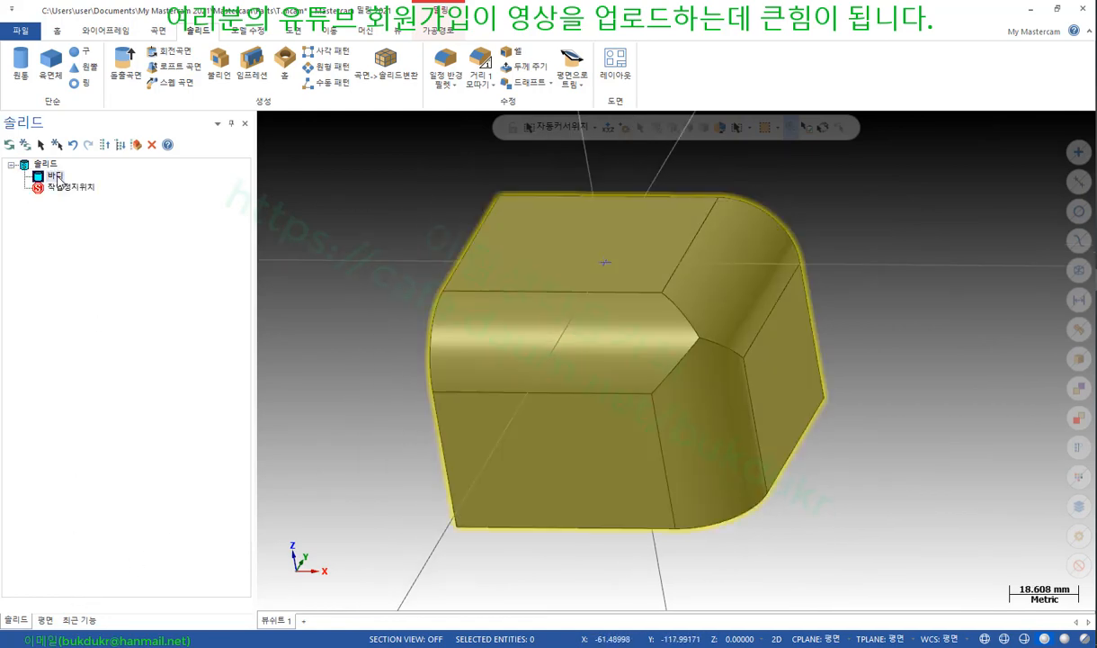
{"action": "left_click", "coordinate": [50, 166]}
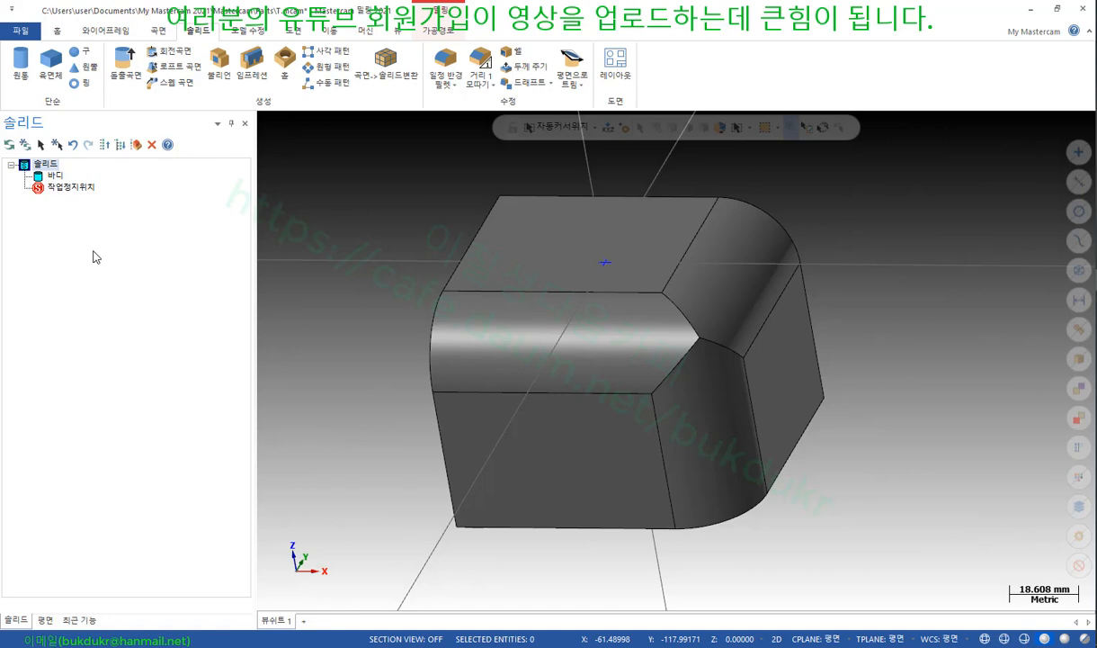
{"action": "scroll", "coordinate": [657, 315], "scroll_direction": "up", "scroll_amount": 4}
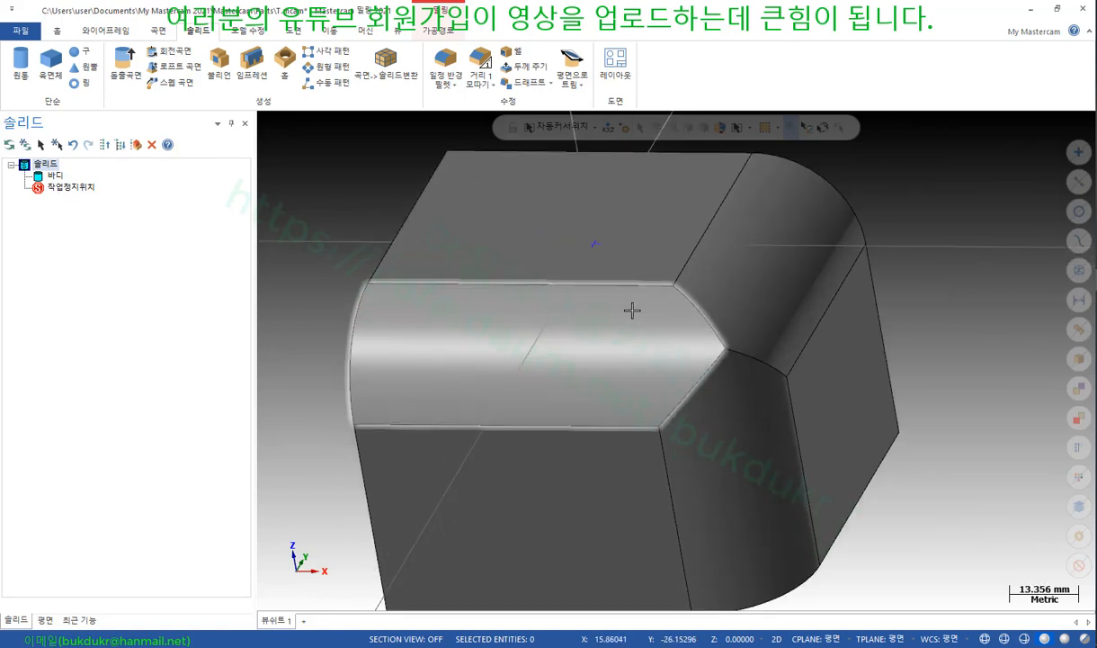
{"action": "middle_click_drag", "start_coordinate": [681, 319], "coordinate": [393, 267]}
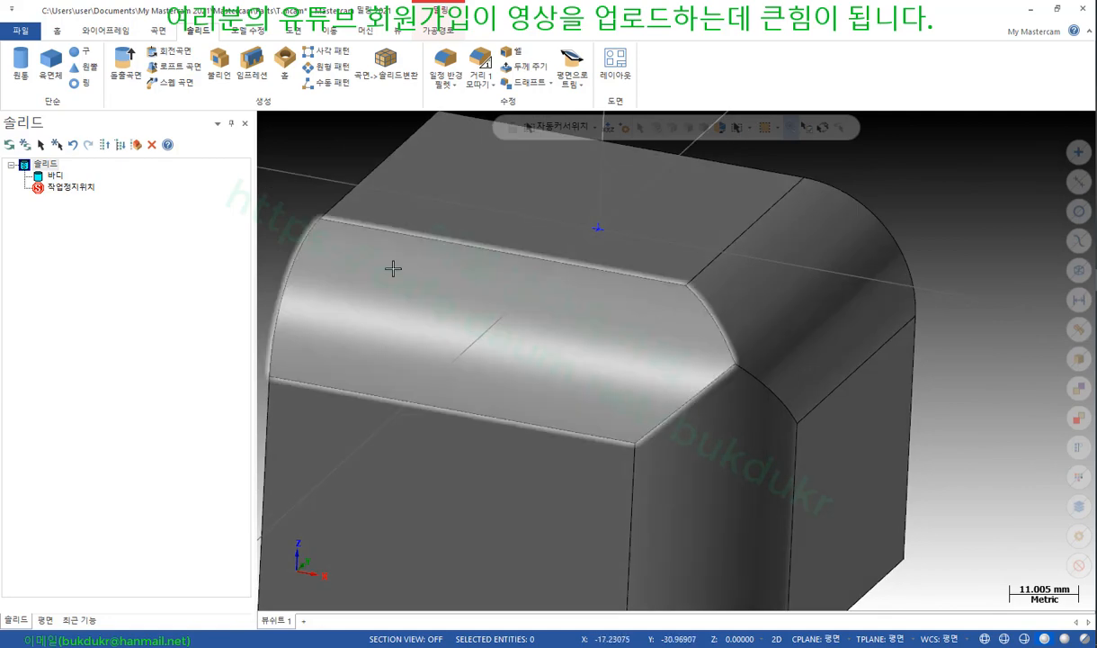
{"action": "scroll", "coordinate": [657, 287], "scroll_direction": "down", "scroll_amount": 2}
{"action": "middle_click_drag", "start_coordinate": [657, 287], "coordinate": [649, 279]}
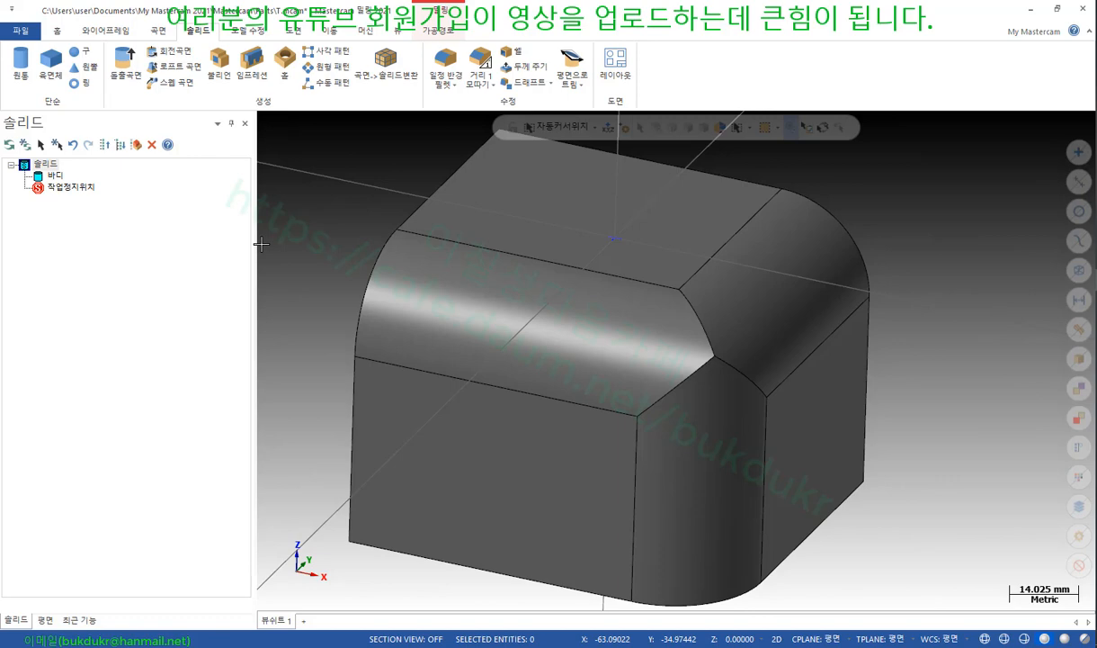
Switch to the textbook PDF in Acrobat and review the constant-radius fillet options on pages 289 to 291, including the overflow settings
{"action": "key", "text": "alt+Tab"}
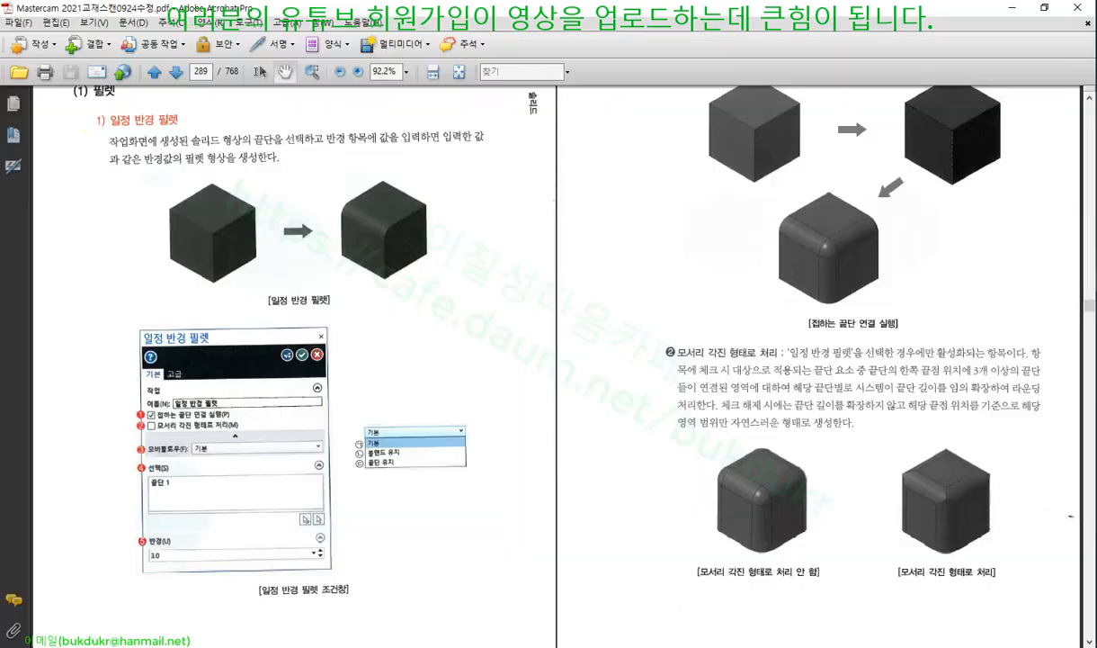
{"action": "scroll", "coordinate": [701, 464], "scroll_direction": "down", "scroll_amount": 2}
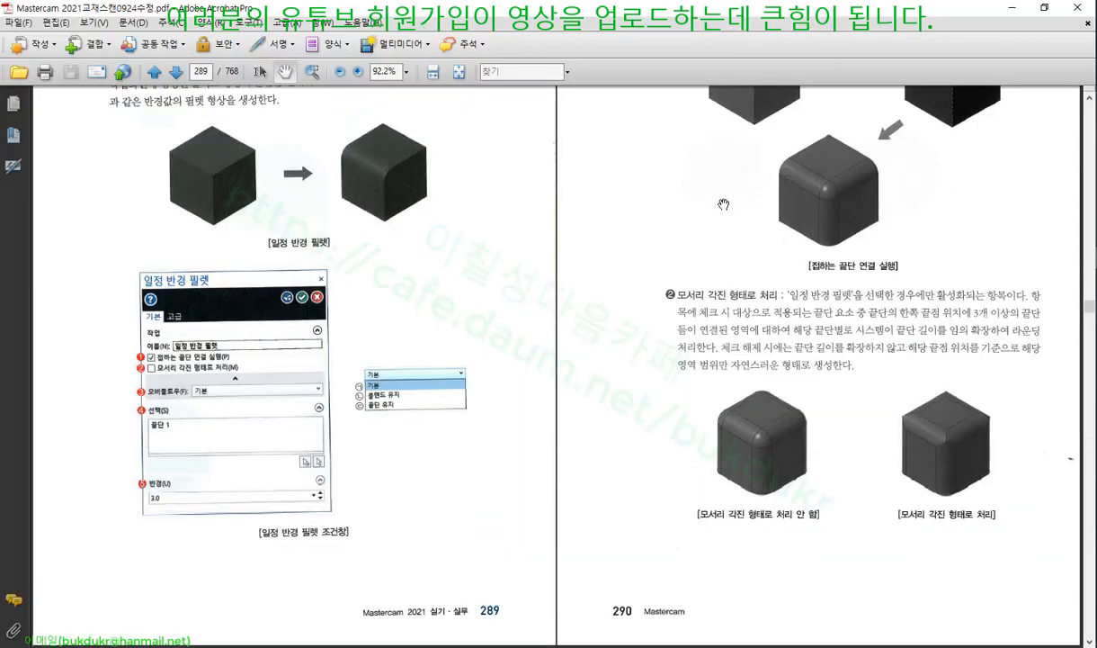
{"action": "scroll", "coordinate": [681, 211], "scroll_direction": "down", "scroll_amount": 3}
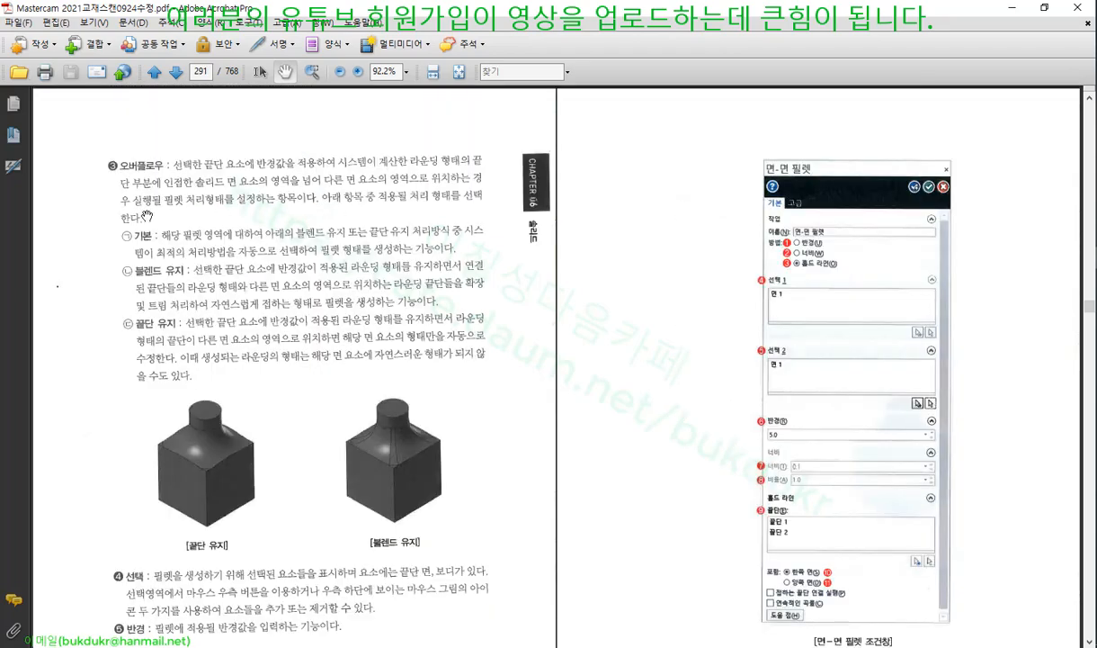
{"action": "scroll", "coordinate": [171, 209], "scroll_direction": "down", "scroll_amount": 1}
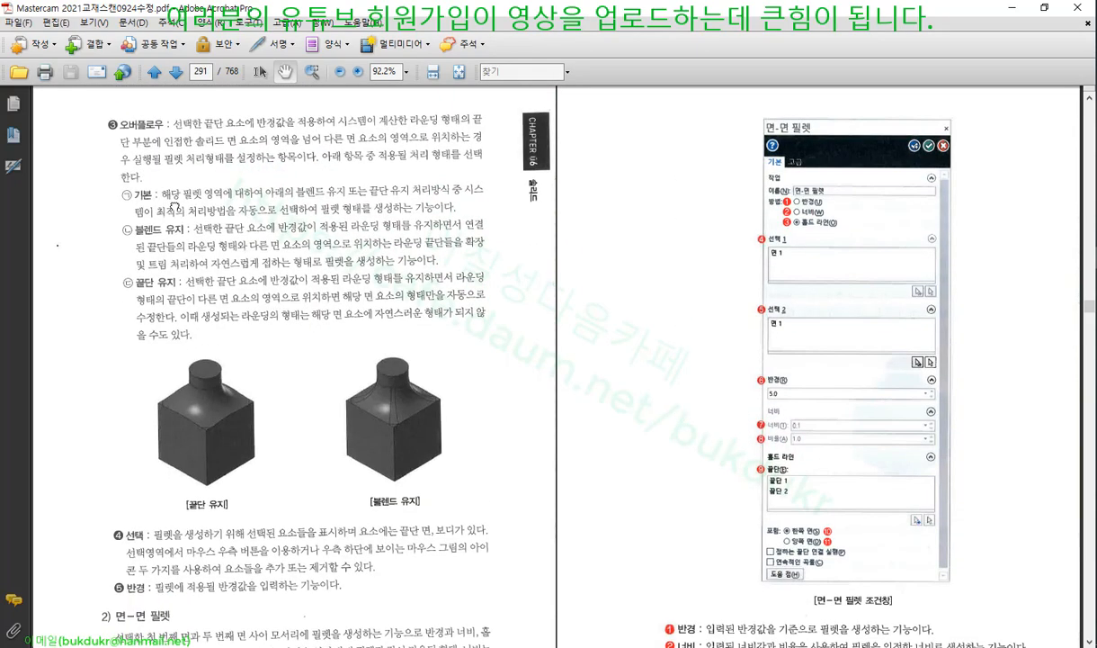
{"action": "left_click_drag", "start_coordinate": [175, 207], "coordinate": [172, 283]}
{"action": "scroll", "coordinate": [322, 320], "scroll_direction": "up", "scroll_amount": 5}
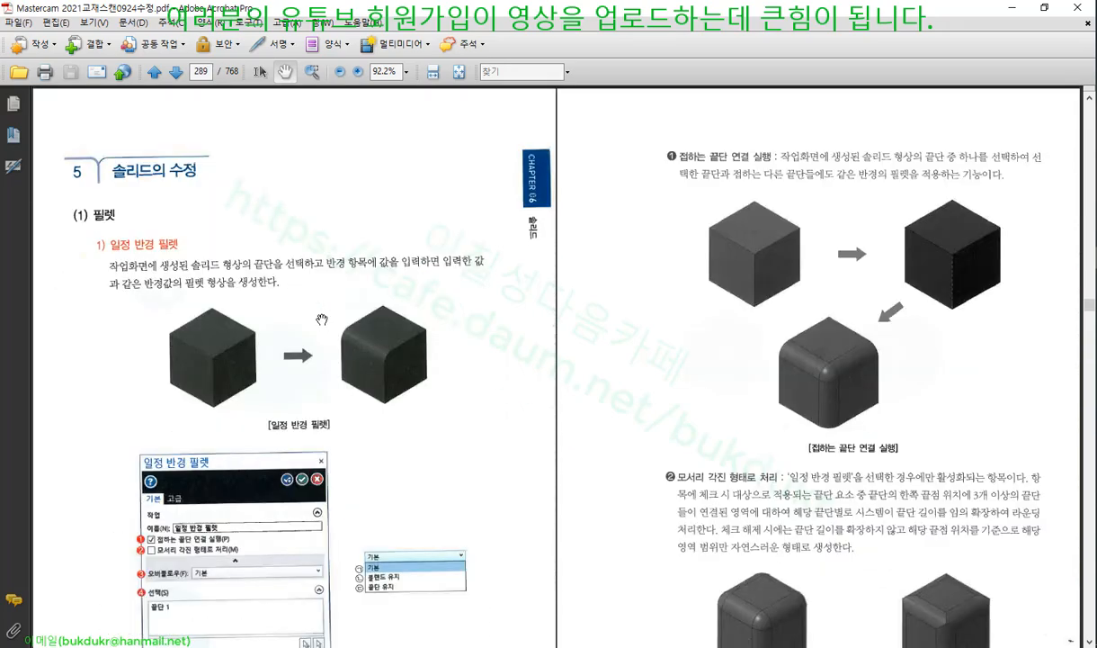
{"action": "scroll", "coordinate": [708, 257], "scroll_direction": "down", "scroll_amount": 3}
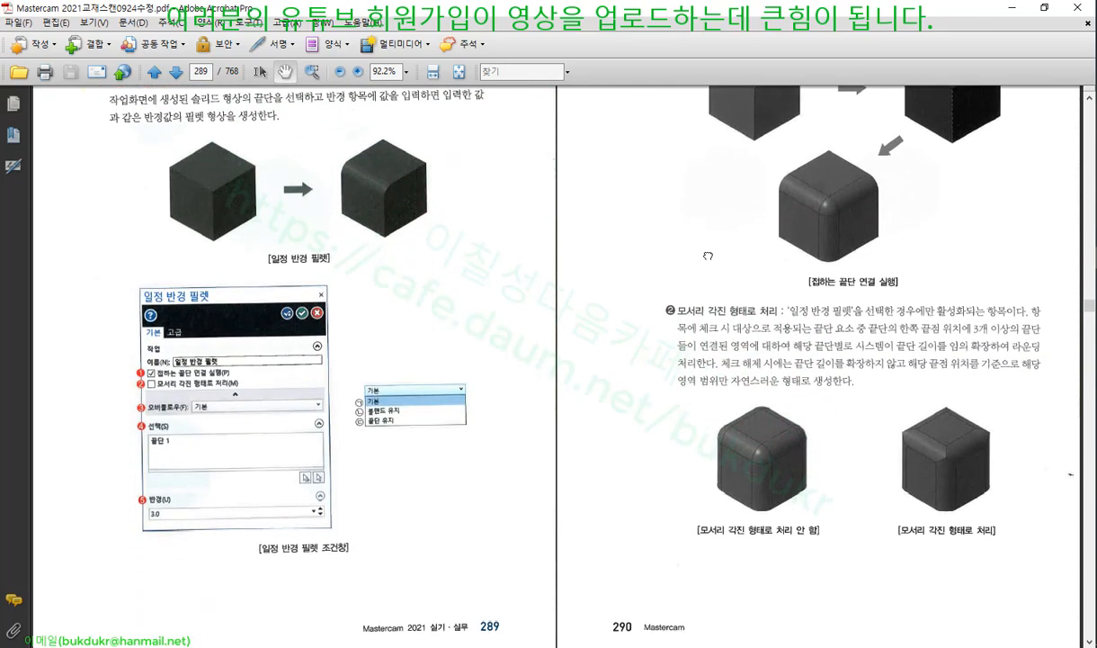
{"action": "left_click_drag", "start_coordinate": [695, 416], "coordinate": [698, 399]}
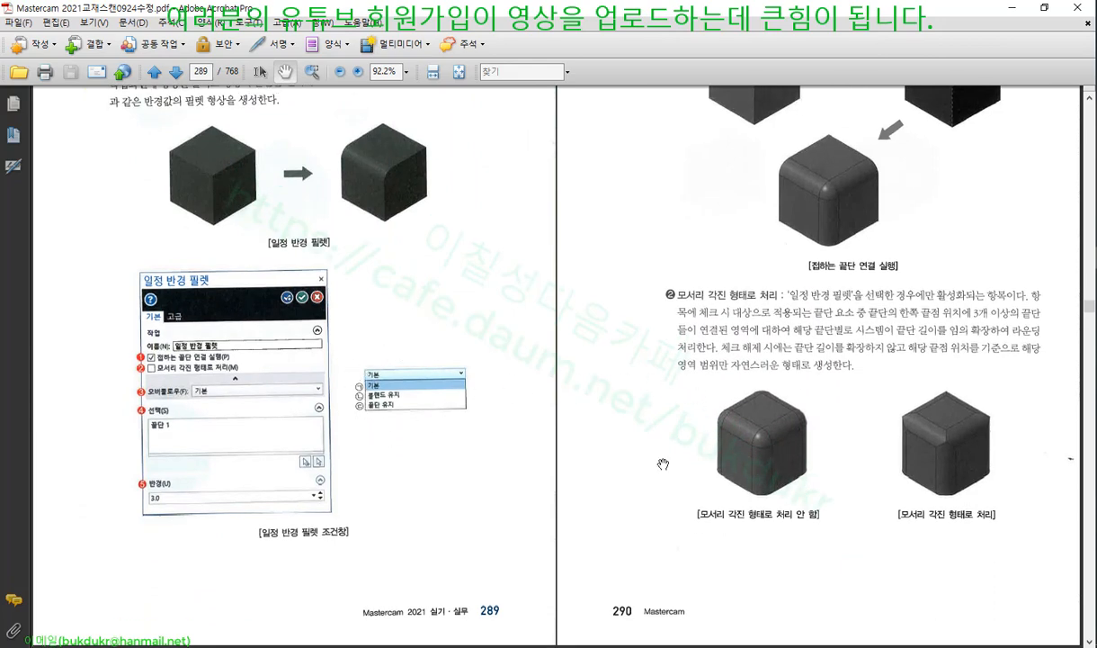
{"action": "scroll", "coordinate": [663, 464], "scroll_direction": "down", "scroll_amount": 2}
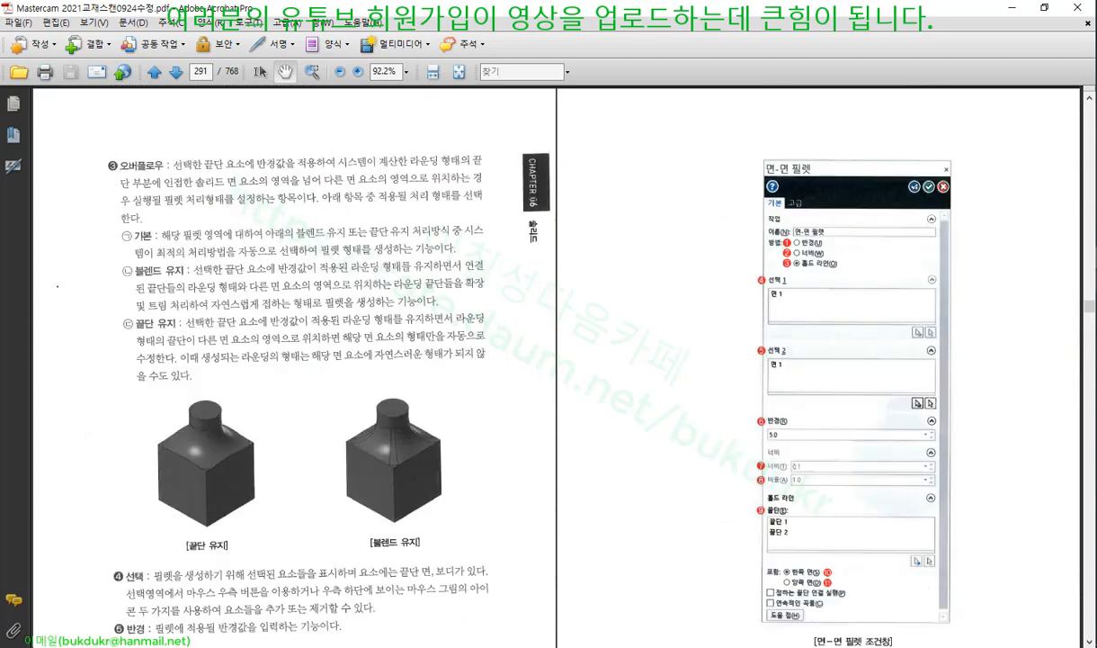
Switch to Mastercam and undo the history-free mitred fillet on the block
{"action": "key", "text": "alt+Tab"}
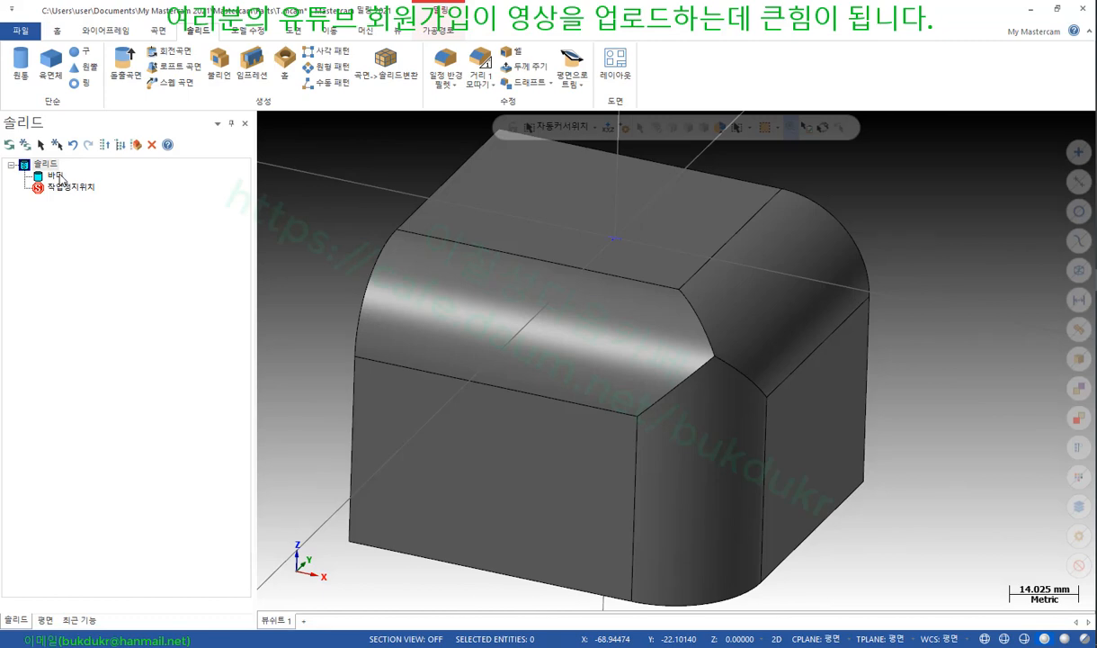
{"action": "scroll", "coordinate": [641, 329], "scroll_direction": "down", "scroll_amount": 2}
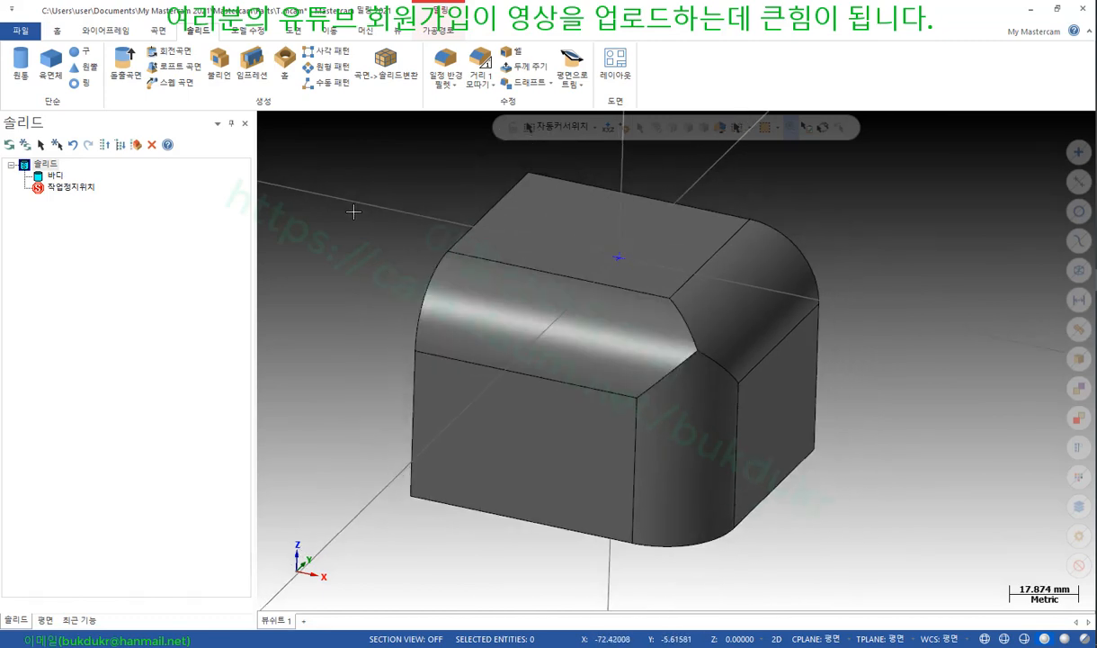
{"action": "key", "text": "ctrl+z"}
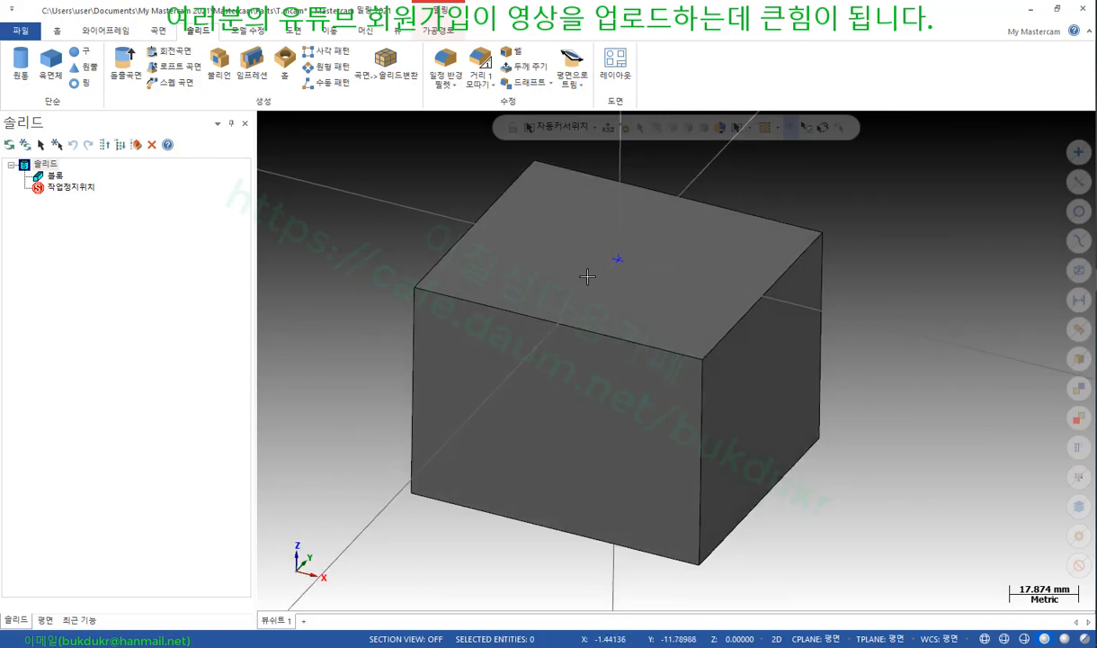
{"action": "scroll", "coordinate": [634, 271], "scroll_direction": "up", "scroll_amount": 2}
{"action": "scroll", "coordinate": [694, 385], "scroll_direction": "down", "scroll_amount": 3}
{"action": "middle_click_drag", "start_coordinate": [694, 385], "coordinate": [677, 294]}
{"action": "scroll", "coordinate": [639, 216], "scroll_direction": "up", "scroll_amount": 2}
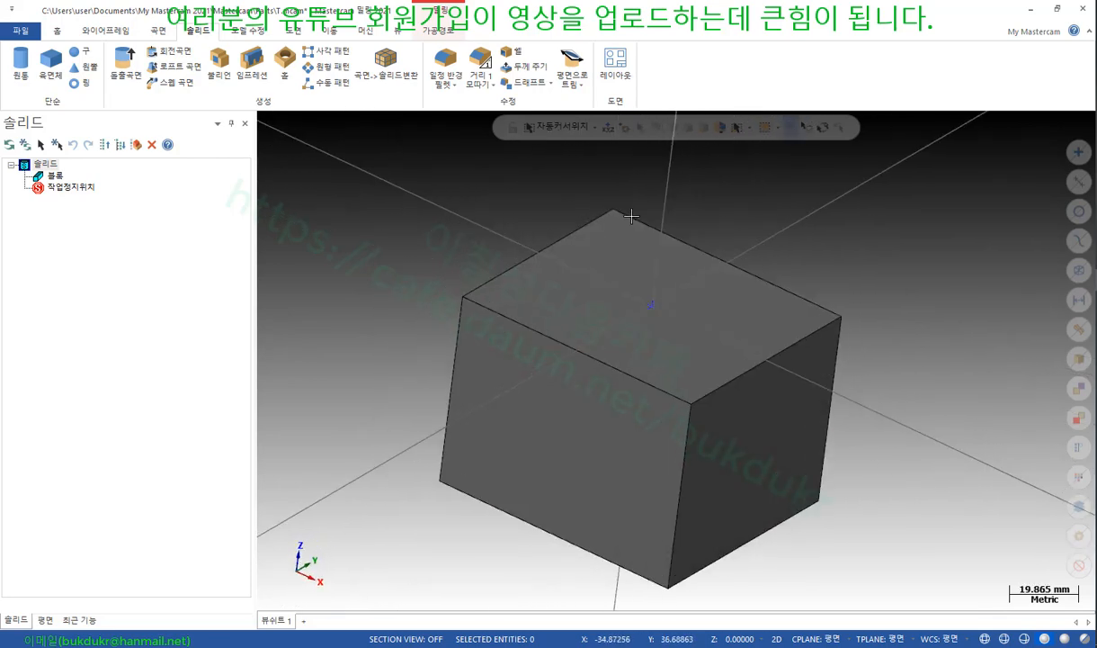
Switch the construction mode to 3D and draw a circle of about 16.6 mm radius centred on the origin on the block's upper face
{"action": "right_click", "coordinate": [307, 258]}
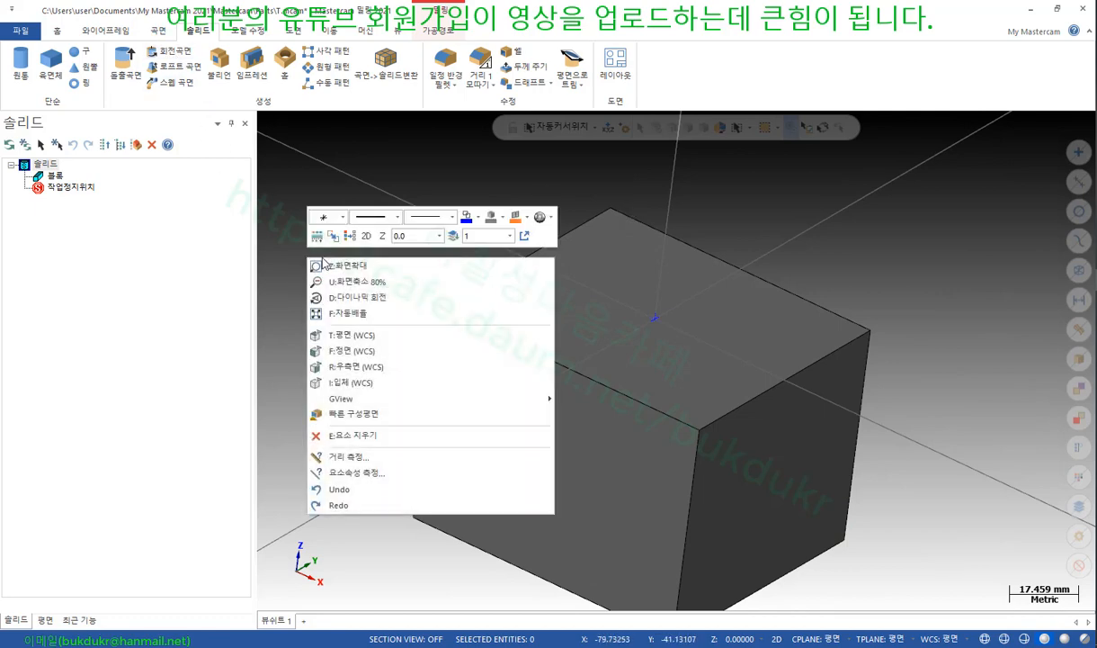
{"action": "left_click", "coordinate": [365, 237]}
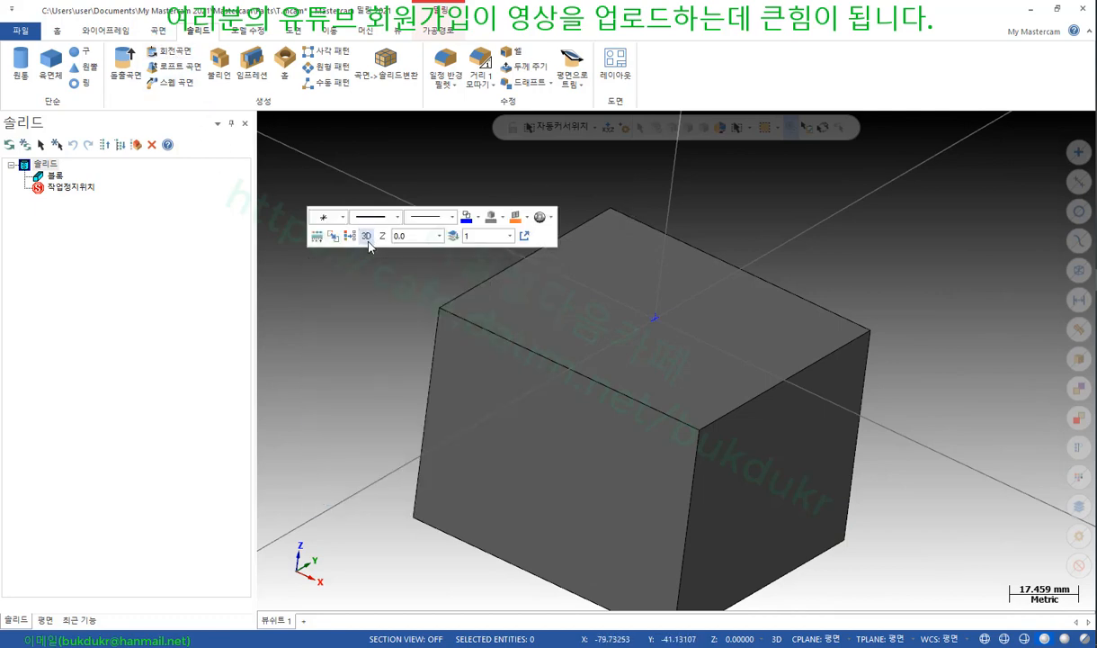
{"action": "left_click", "coordinate": [110, 31]}
{"action": "left_click", "coordinate": [177, 64]}
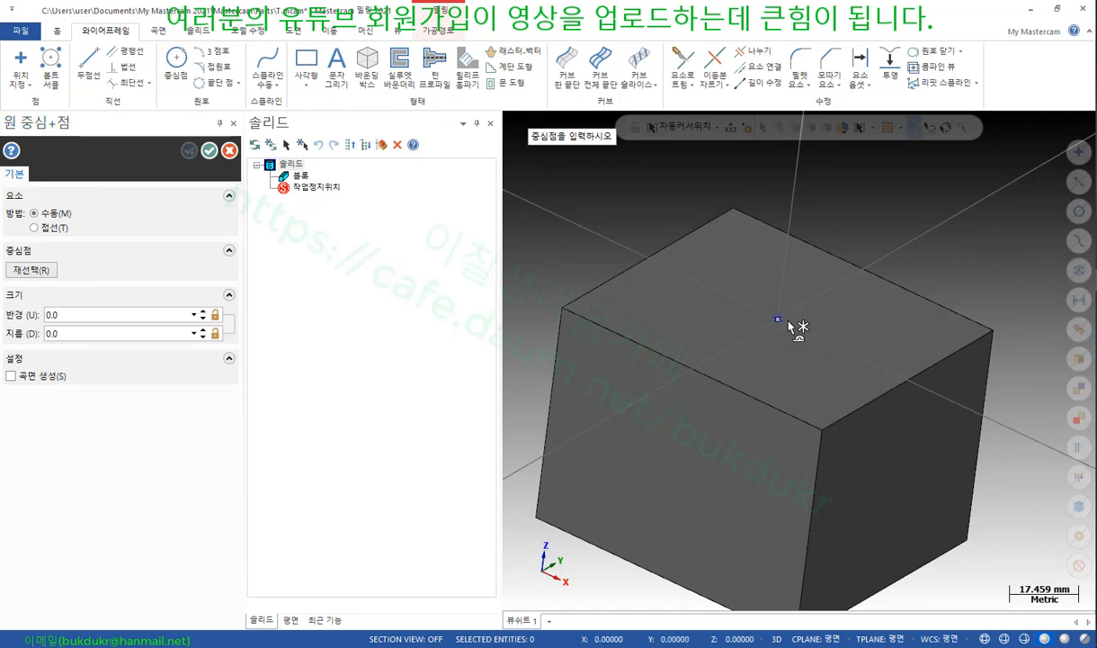
{"action": "left_click", "coordinate": [779, 319]}
{"action": "left_click", "coordinate": [831, 342]}
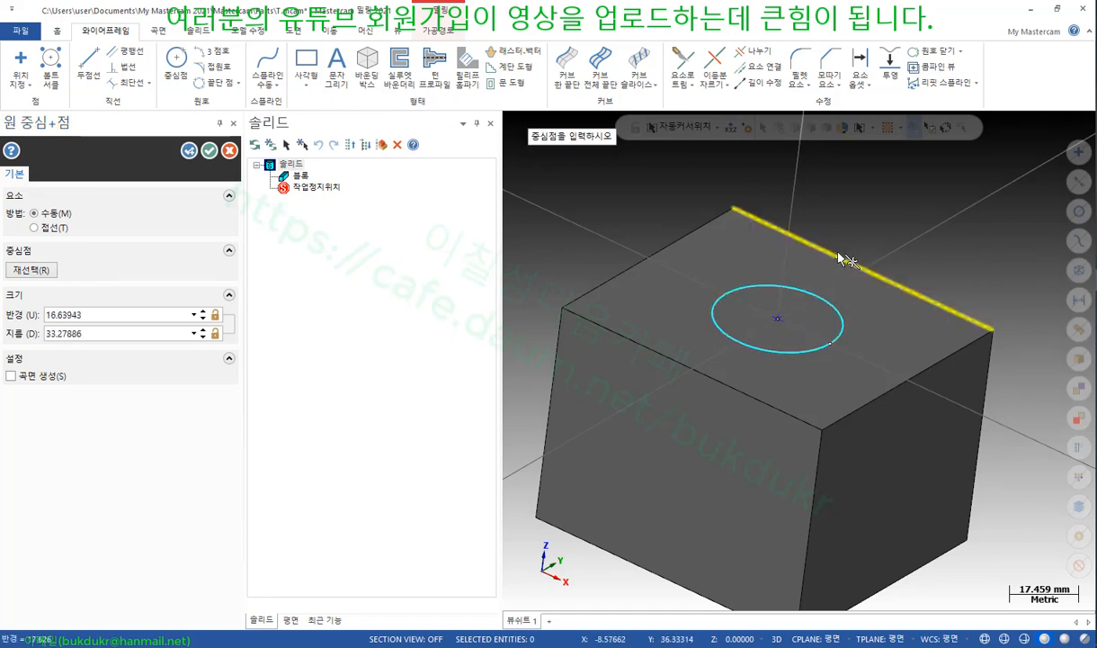
{"action": "left_click", "coordinate": [208, 150]}
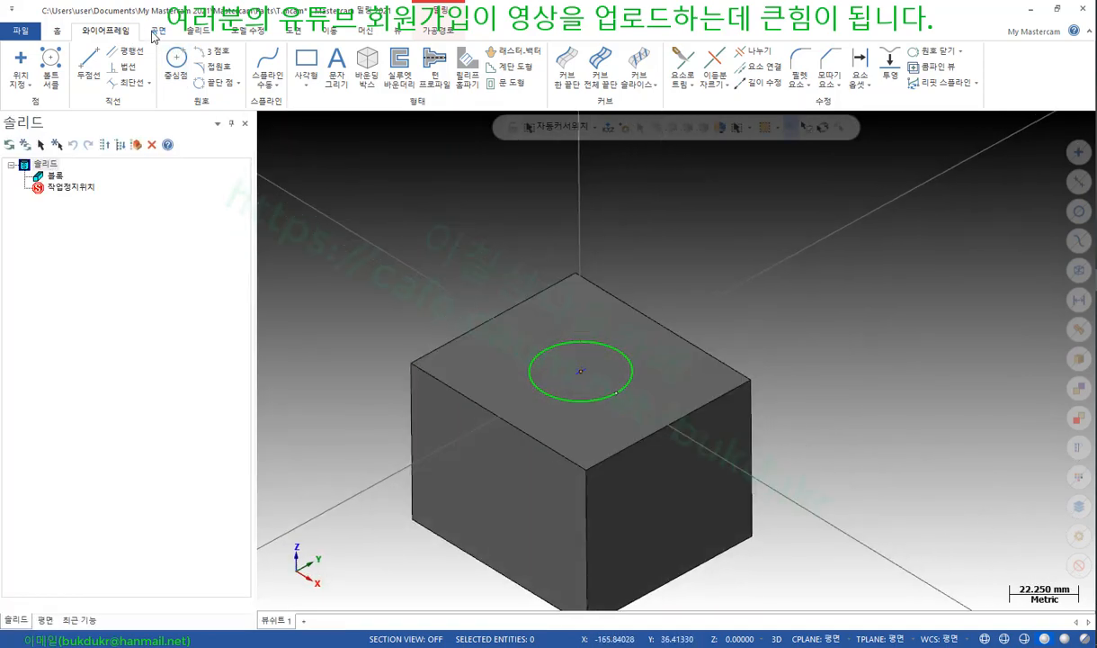
Extrude the circle 50 mm upward as an added boss (보스 추가) on the block, removing the solid's existing history
{"action": "left_click", "coordinate": [198, 30]}
{"action": "left_click", "coordinate": [126, 68]}
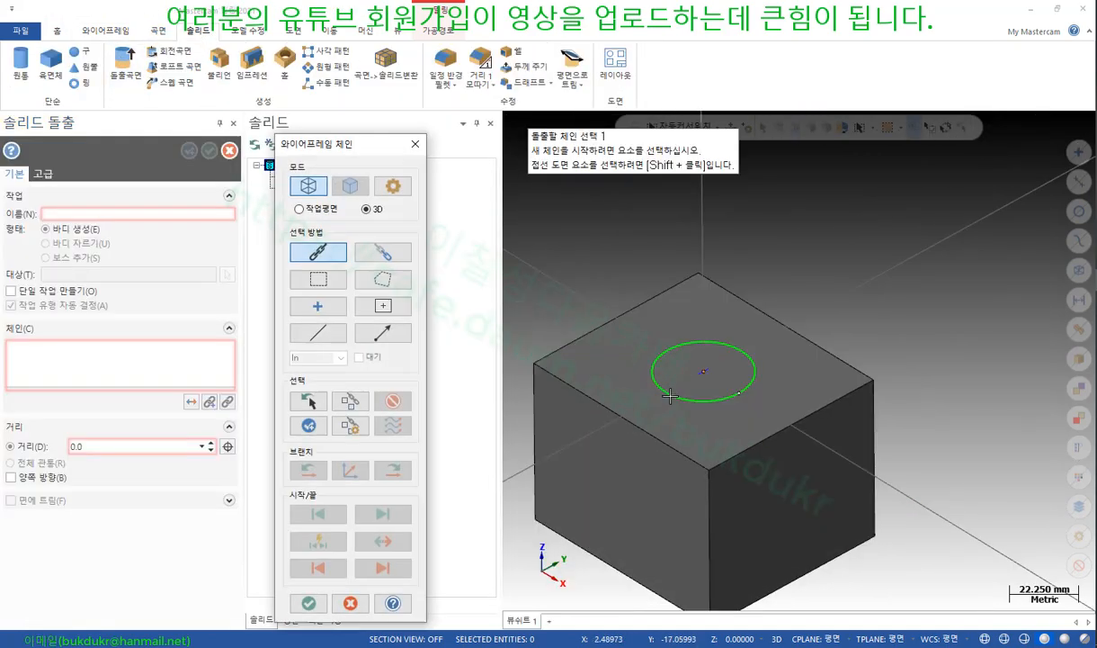
{"action": "left_click", "coordinate": [688, 396]}
{"action": "left_click", "coordinate": [309, 603]}
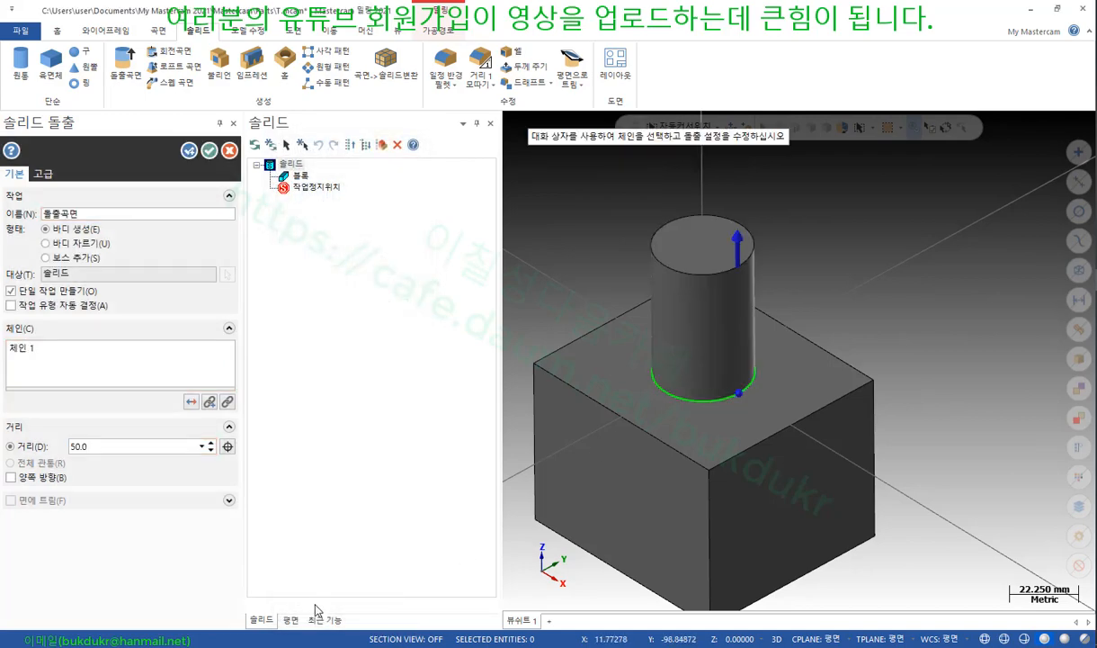
{"action": "left_click", "coordinate": [68, 257]}
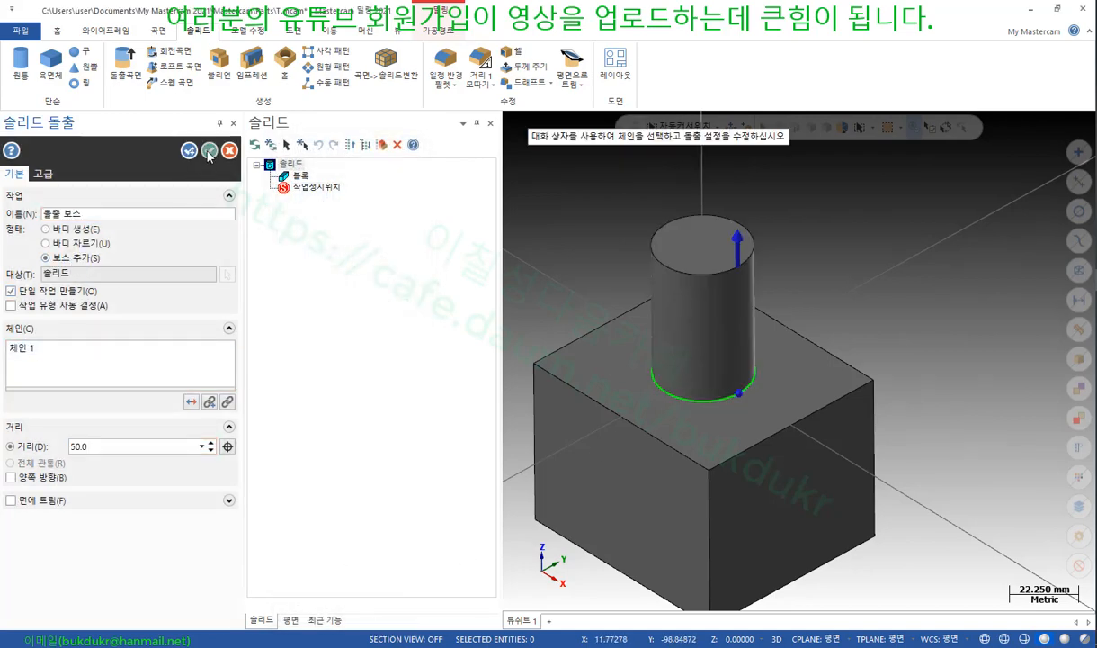
{"action": "left_click", "coordinate": [209, 150]}
{"action": "left_click", "coordinate": [186, 177]}
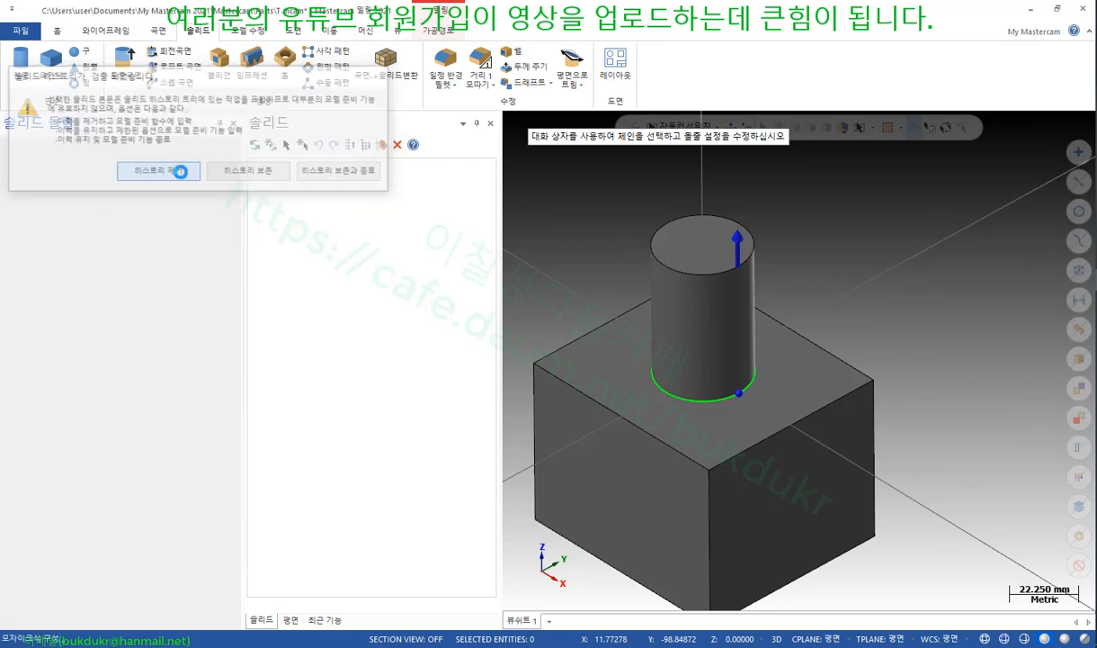
Examine the combined block-and-boss solid from several angles and check its body entry in the solid's history
{"action": "scroll", "coordinate": [490, 362], "scroll_direction": "down", "scroll_amount": 1}
{"action": "left_click", "coordinate": [489, 356]}
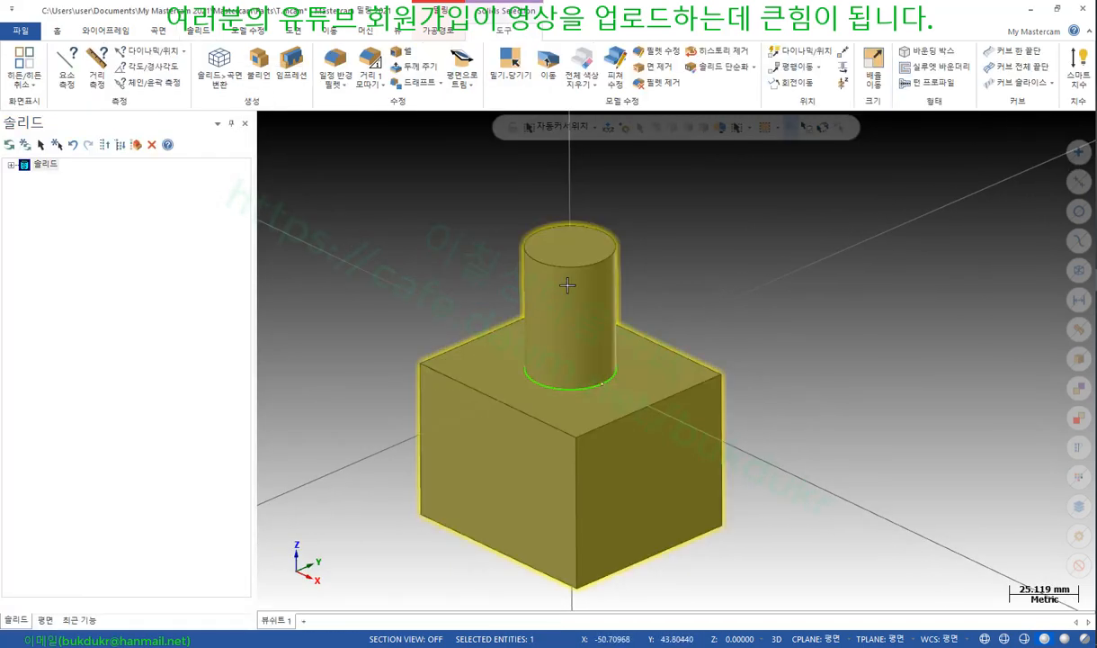
{"action": "scroll", "coordinate": [495, 388], "scroll_direction": "up", "scroll_amount": 2}
{"action": "middle_click_drag", "start_coordinate": [676, 360], "coordinate": [952, 353]}
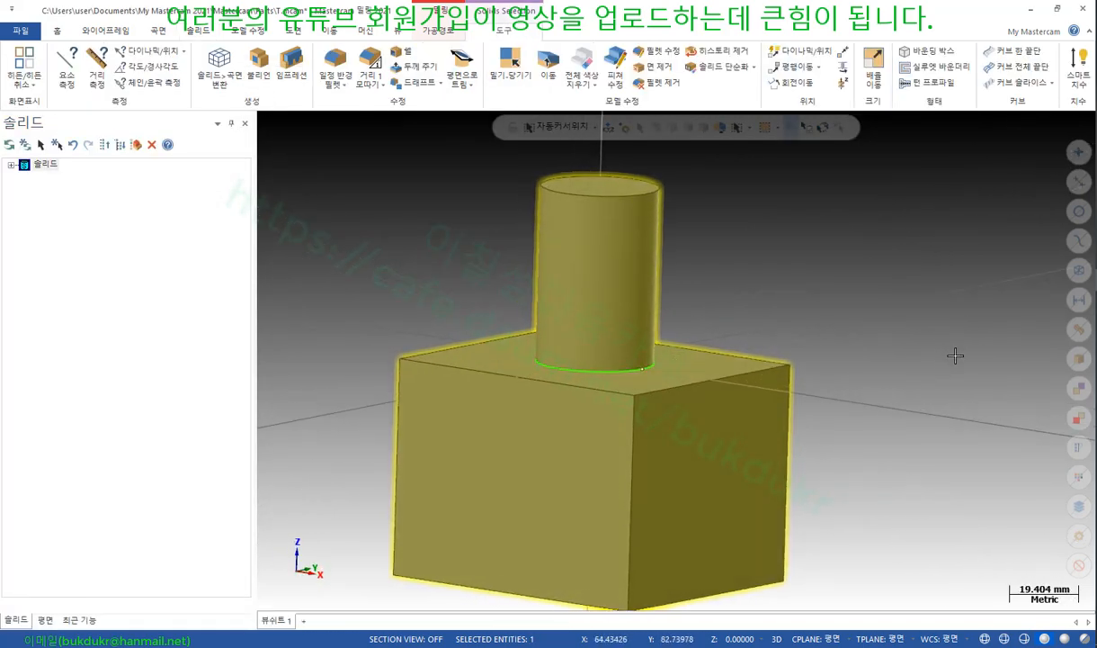
{"action": "left_click", "coordinate": [12, 165]}
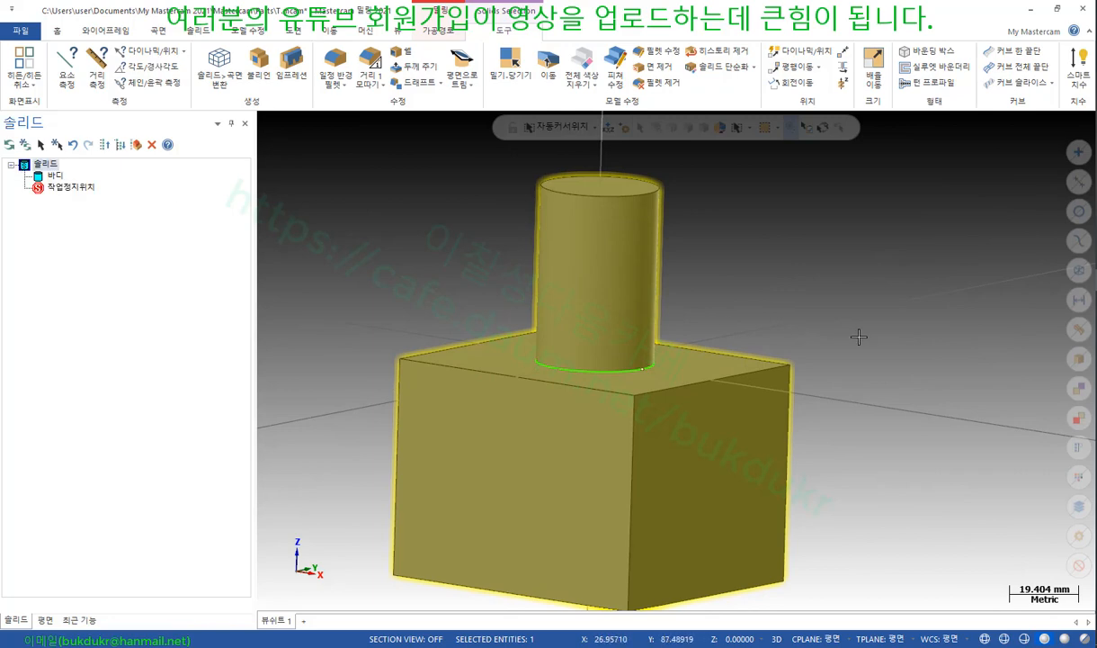
{"action": "scroll", "coordinate": [857, 336], "scroll_direction": "down", "scroll_amount": 1}
{"action": "middle_click_drag", "start_coordinate": [857, 336], "coordinate": [854, 358]}
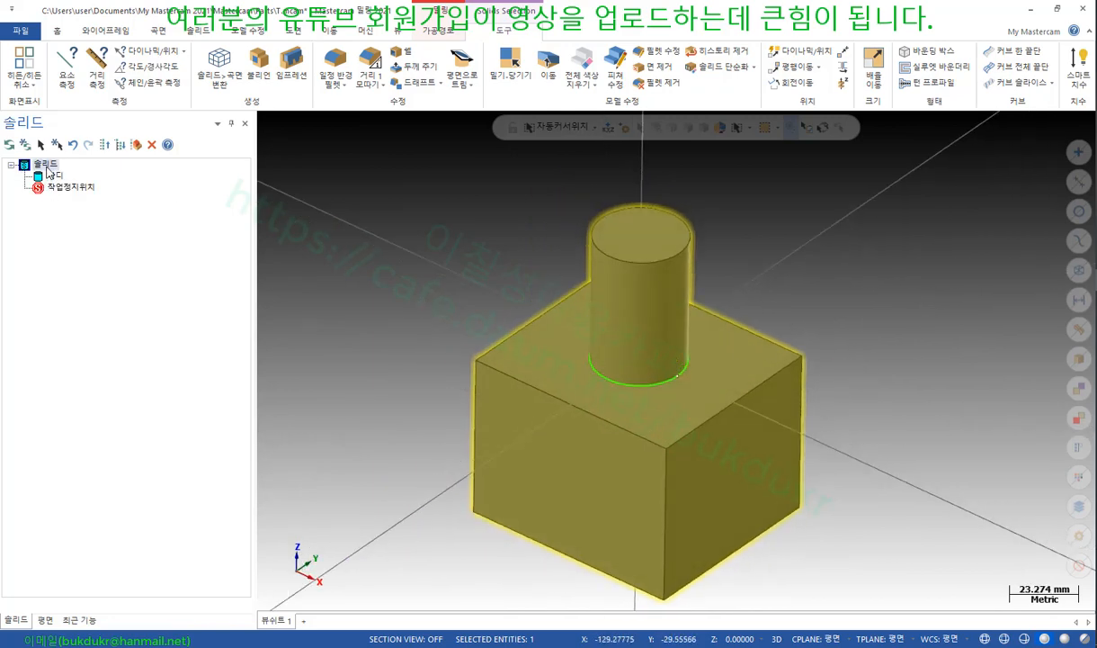
{"action": "scroll", "coordinate": [855, 412], "scroll_direction": "down", "scroll_amount": 1}
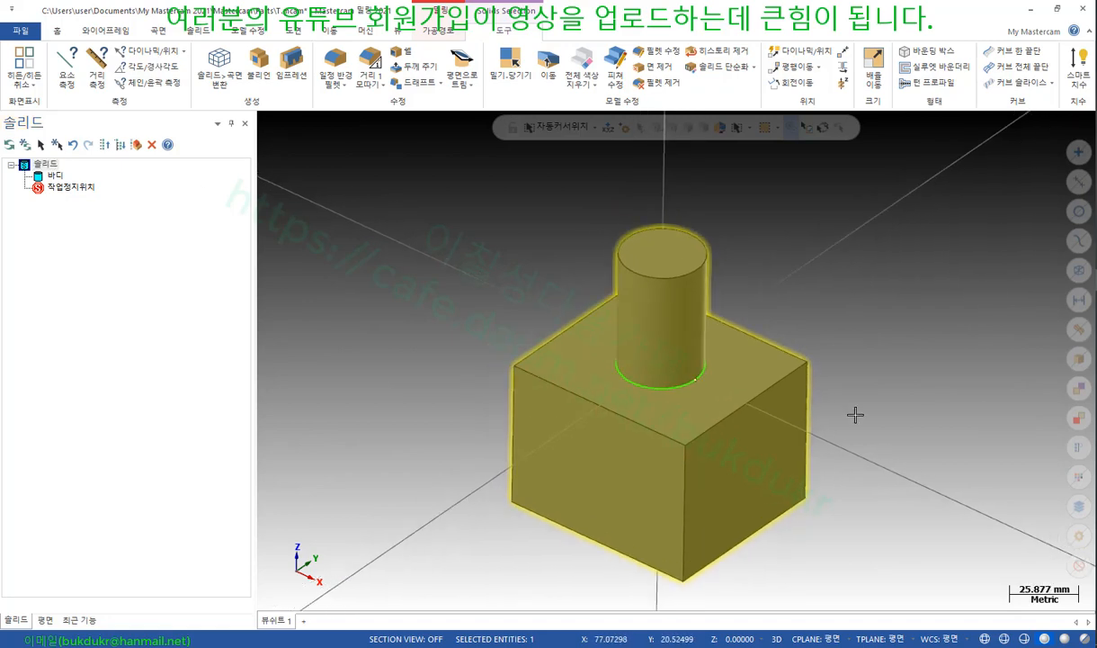
{"action": "key", "text": "Escape"}
{"action": "scroll", "coordinate": [725, 423], "scroll_direction": "up", "scroll_amount": 2}
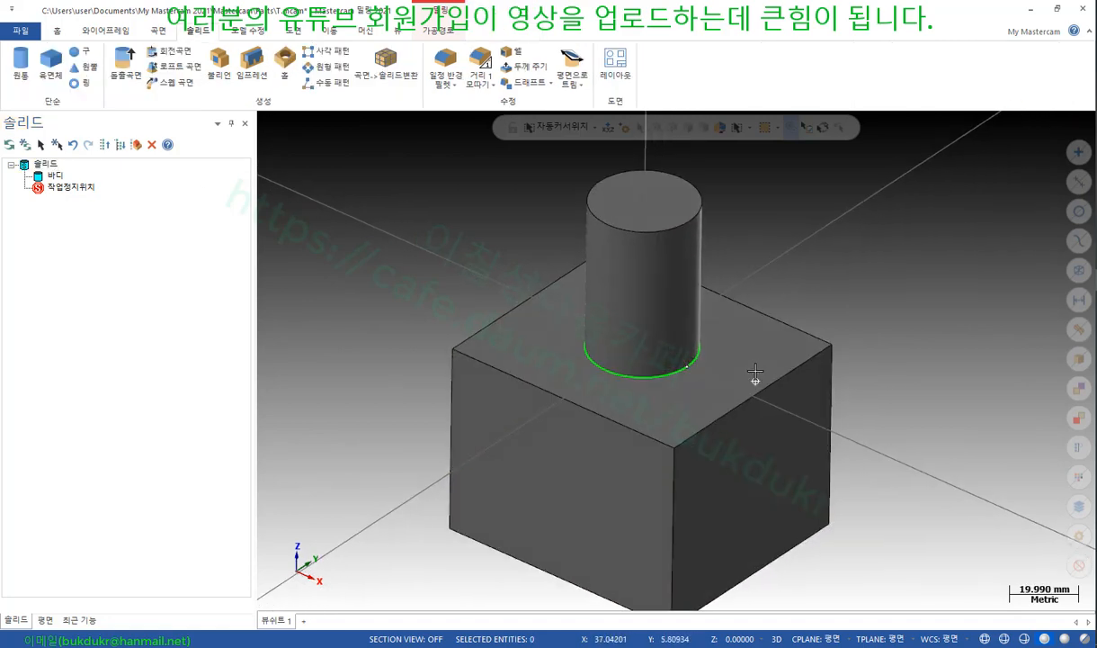
{"action": "left_click", "coordinate": [617, 263]}
{"action": "key", "text": "Escape"}
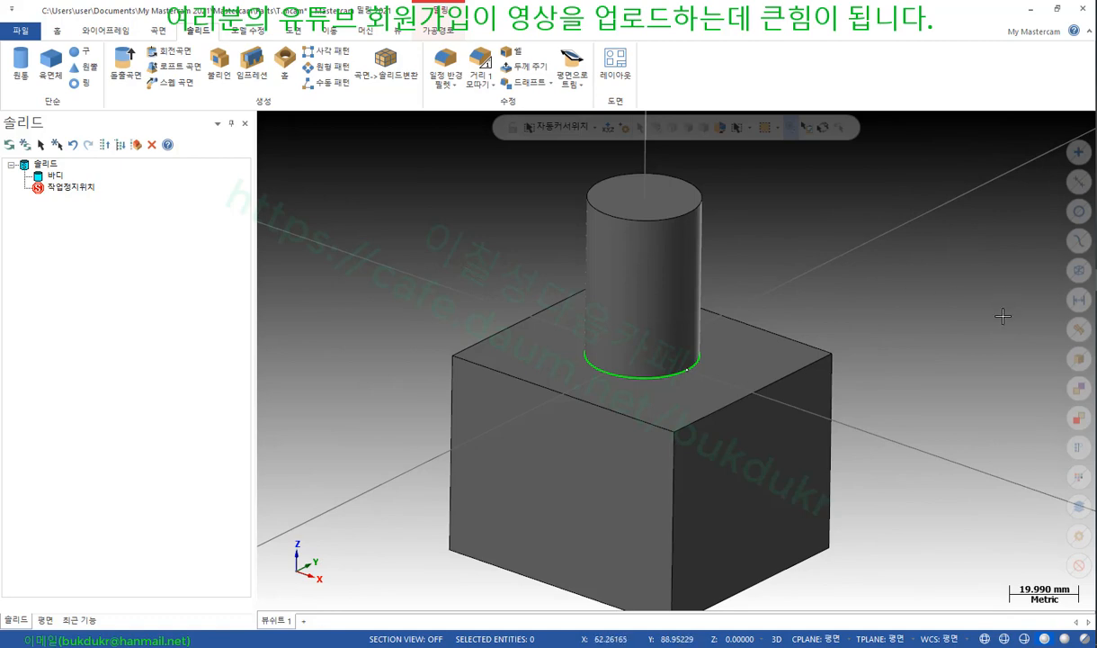
{"action": "scroll", "coordinate": [635, 380], "scroll_direction": "up", "scroll_amount": 2}
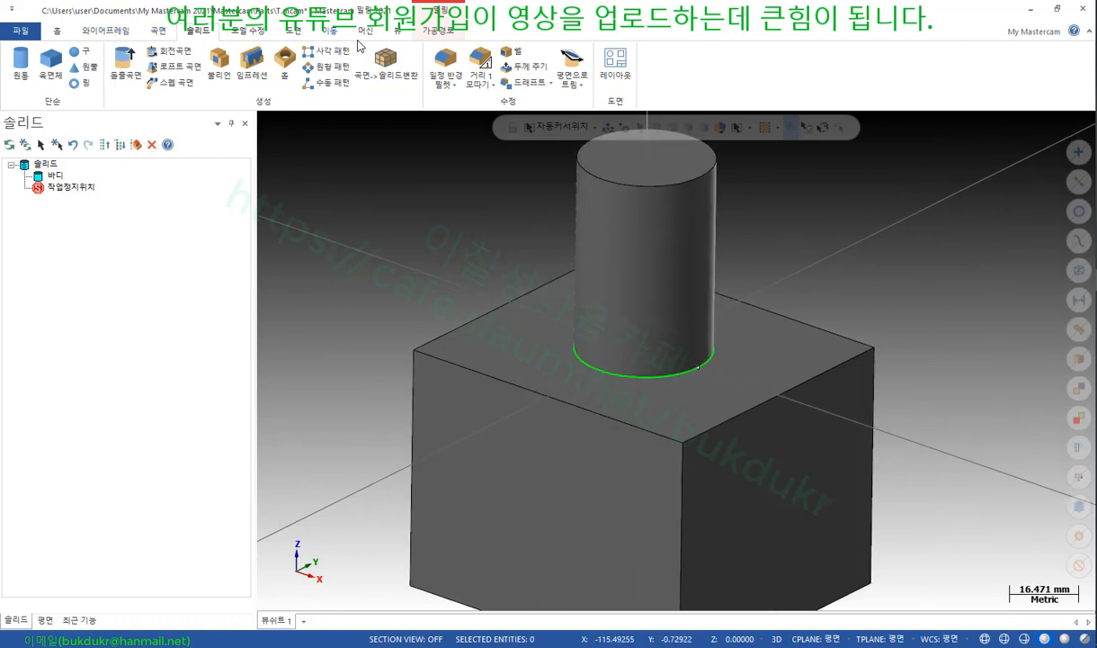
Start a constant-radius fillet of 20 mm on the circular edge where the boss meets the block
{"action": "left_click", "coordinate": [446, 61]}
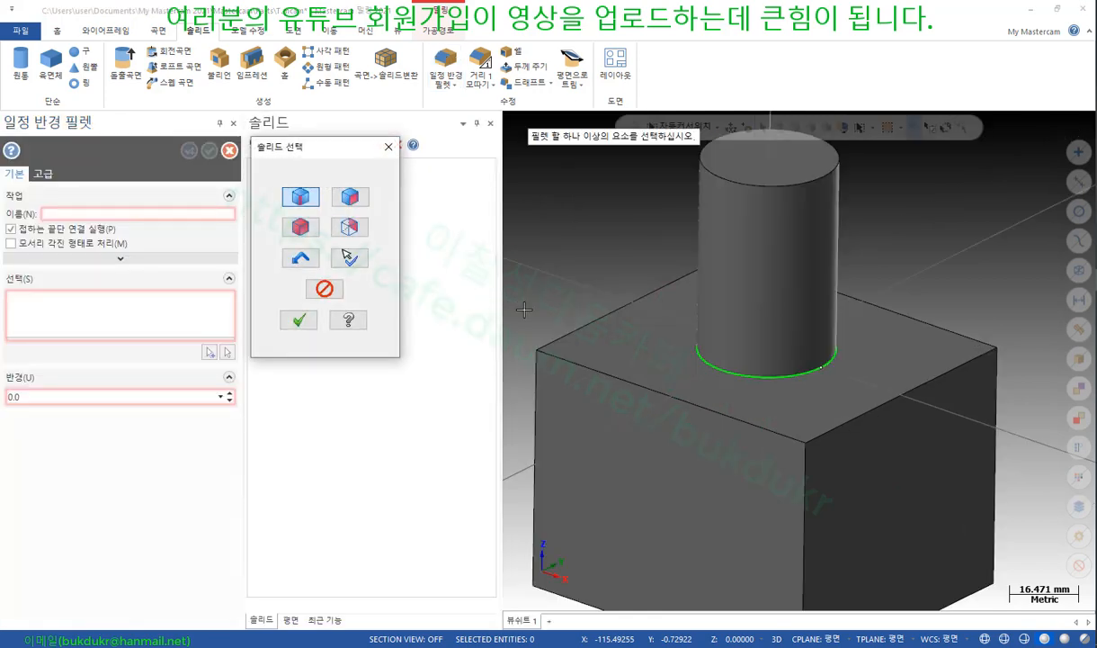
{"action": "left_click", "coordinate": [701, 355]}
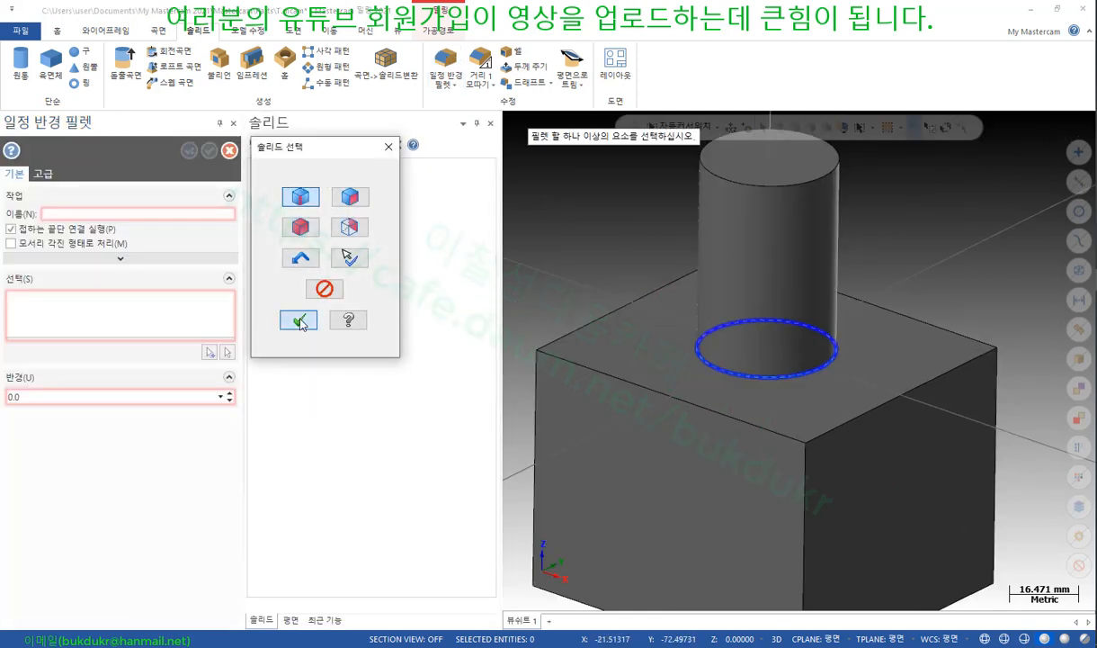
{"action": "left_click", "coordinate": [300, 321]}
{"action": "scroll", "coordinate": [721, 270], "scroll_direction": "down", "scroll_amount": 3}
{"action": "middle_click_drag", "start_coordinate": [948, 170], "coordinate": [943, 228]}
{"action": "scroll", "coordinate": [864, 181], "scroll_direction": "up", "scroll_amount": 3}
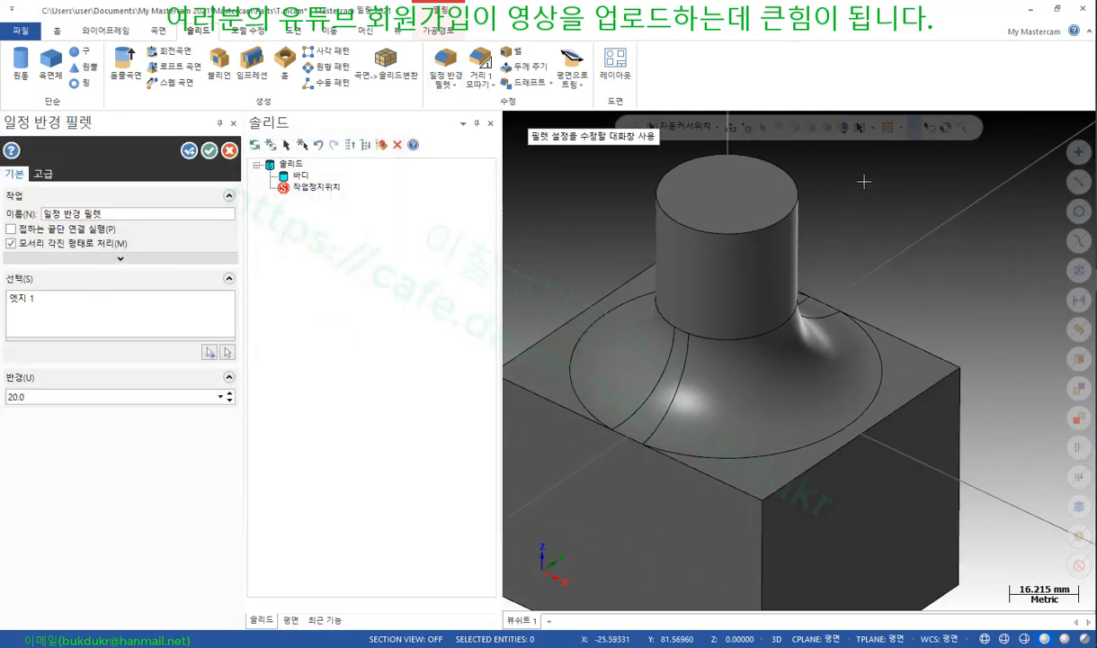
Set the boss fillet's radius to 24 mm and inspect where the fillet meets the block's front edge
{"action": "left_click", "coordinate": [230, 393]}
{"action": "left_click", "coordinate": [231, 393]}
{"action": "left_click", "coordinate": [231, 393]}
{"action": "left_click", "coordinate": [230, 393]}
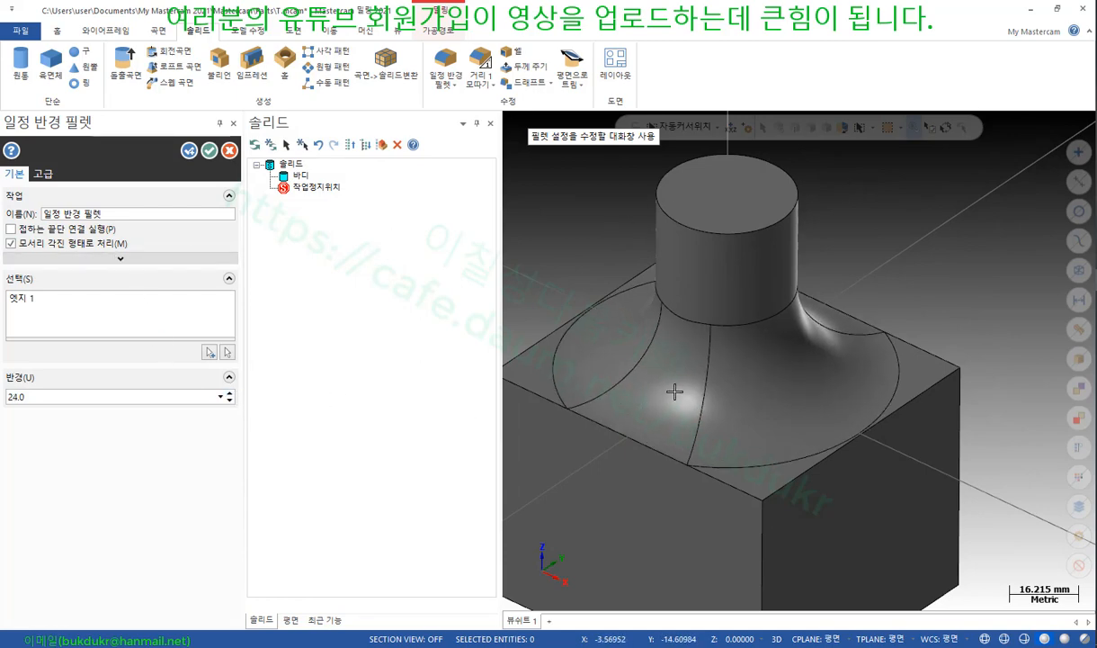
{"action": "scroll", "coordinate": [676, 387], "scroll_direction": "down", "scroll_amount": 1}
{"action": "mouse_move", "coordinate": [685, 388]}
{"action": "middle_mouse_down"}
{"action": "mouse_move", "coordinate": [760, 350]}
{"action": "mouse_move", "coordinate": [729, 375]}
{"action": "middle_mouse_up"}
{"action": "scroll", "coordinate": [584, 483], "scroll_direction": "up", "scroll_amount": 2}
{"action": "scroll", "coordinate": [583, 483], "scroll_direction": "up", "scroll_amount": 3}
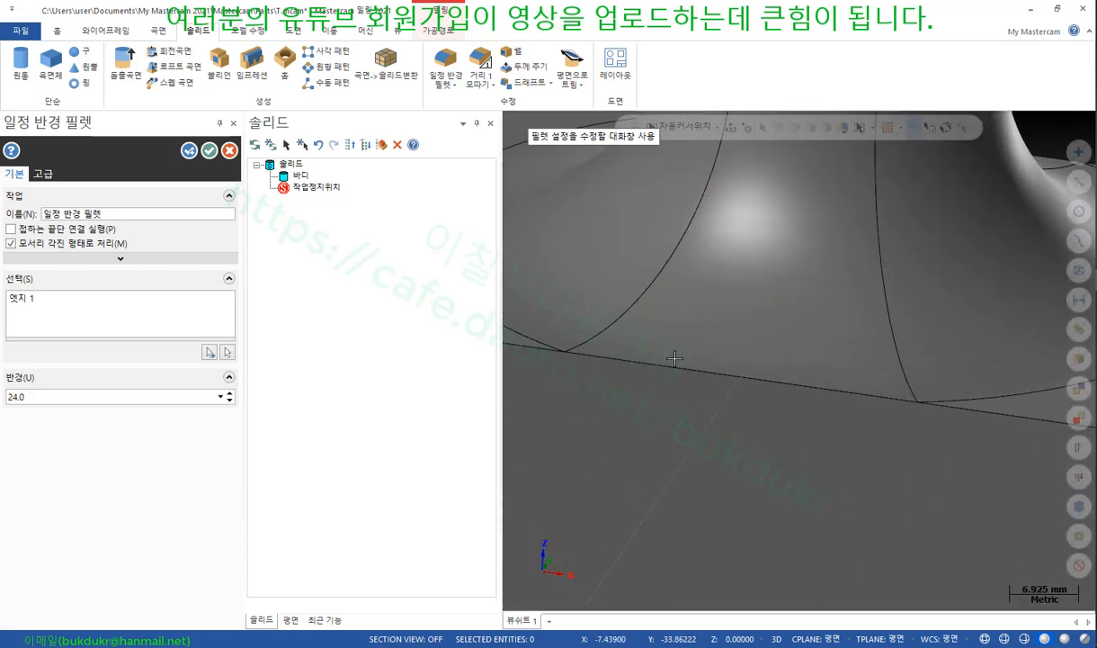
Set the boss fillet's radius to 32 mm and inspect how it spreads to the block's edges
{"action": "left_click", "coordinate": [231, 393]}
{"action": "left_click", "coordinate": [231, 393]}
{"action": "left_click", "coordinate": [230, 393]}
{"action": "left_click", "coordinate": [231, 393]}
{"action": "left_click", "coordinate": [230, 393]}
{"action": "left_click", "coordinate": [230, 393]}
{"action": "left_click", "coordinate": [230, 393]}
{"action": "left_click", "coordinate": [231, 393]}
{"action": "scroll", "coordinate": [855, 385], "scroll_direction": "down", "scroll_amount": 5}
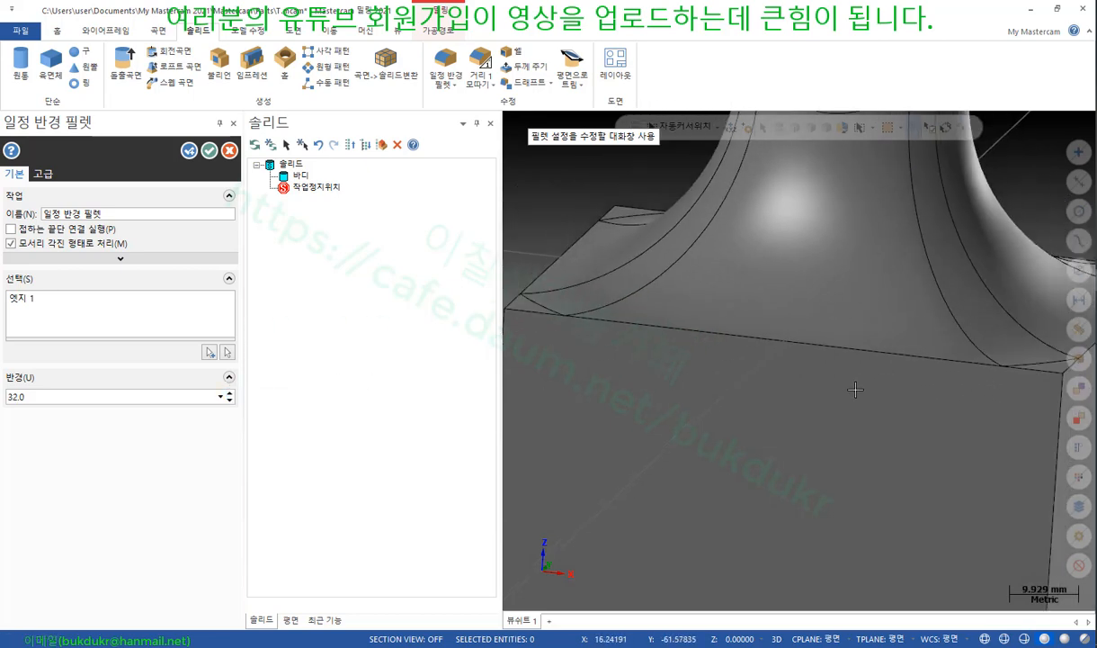
{"action": "mouse_move", "coordinate": [820, 377]}
{"action": "middle_mouse_down"}
{"action": "mouse_move", "coordinate": [757, 380]}
{"action": "mouse_move", "coordinate": [723, 356]}
{"action": "mouse_move", "coordinate": [813, 367]}
{"action": "mouse_move", "coordinate": [824, 387]}
{"action": "mouse_move", "coordinate": [867, 406]}
{"action": "mouse_move", "coordinate": [857, 412]}
{"action": "middle_mouse_up"}
{"action": "scroll", "coordinate": [850, 296], "scroll_direction": "up", "scroll_amount": 2}
{"action": "scroll", "coordinate": [772, 413], "scroll_direction": "down", "scroll_amount": 2}
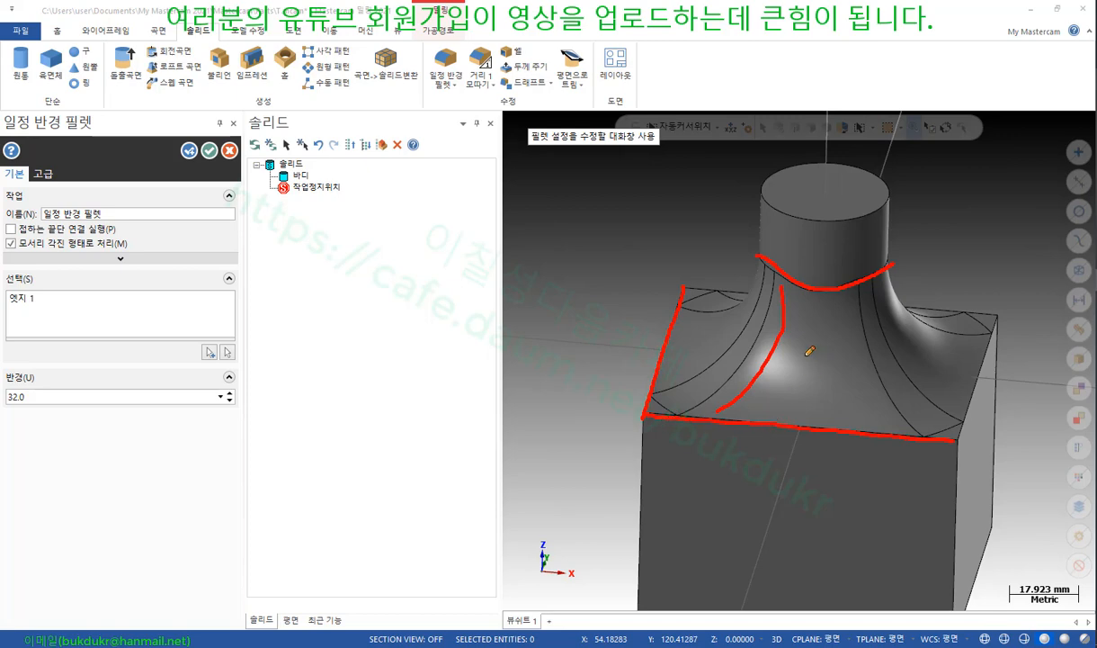
{"action": "mouse_move", "coordinate": [18, 419]}
{"action": "left_mouse_down"}
{"action": "mouse_move", "coordinate": [12, 400]}
{"action": "mouse_move", "coordinate": [59, 367]}
{"action": "mouse_move", "coordinate": [34, 411]}
{"action": "mouse_move", "coordinate": [7, 416]}
{"action": "left_mouse_up"}
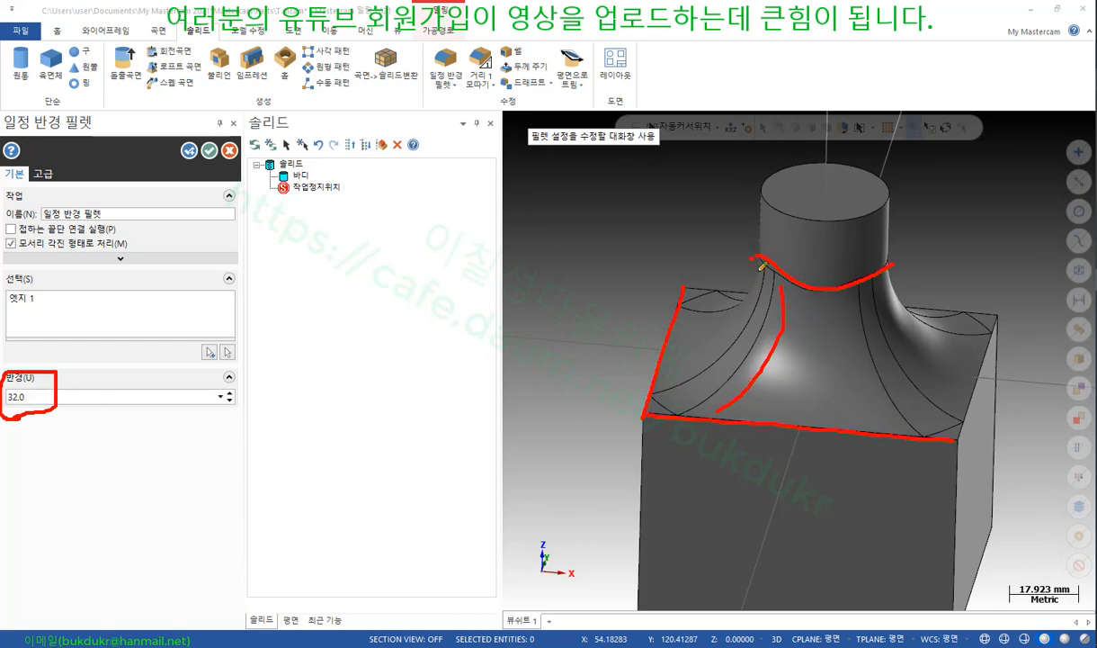
{"action": "mouse_move", "coordinate": [763, 266]}
{"action": "left_mouse_down"}
{"action": "mouse_move", "coordinate": [769, 299]}
{"action": "mouse_move", "coordinate": [733, 355]}
{"action": "mouse_move", "coordinate": [654, 419]}
{"action": "left_mouse_up"}
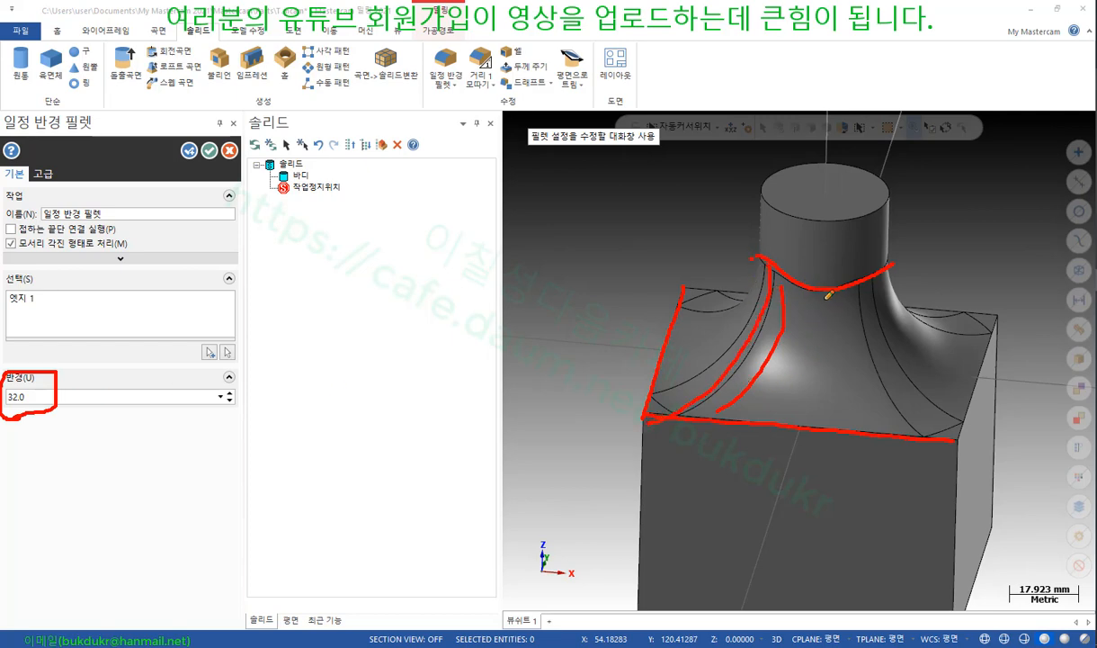
{"action": "mouse_move", "coordinate": [822, 294]}
{"action": "left_mouse_down"}
{"action": "mouse_move", "coordinate": [815, 353]}
{"action": "mouse_move", "coordinate": [786, 424]}
{"action": "left_mouse_up"}
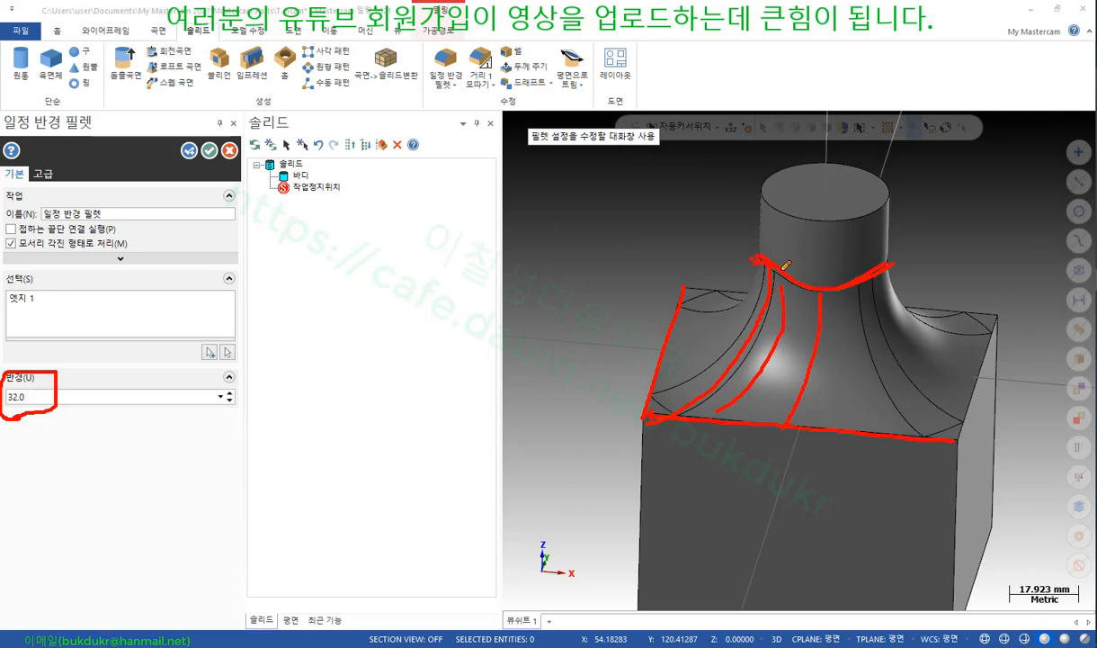
{"action": "left_click_drag", "start_coordinate": [826, 283], "coordinate": [888, 268]}
{"action": "right_click", "coordinate": [604, 214]}
{"action": "left_click", "coordinate": [648, 369]}
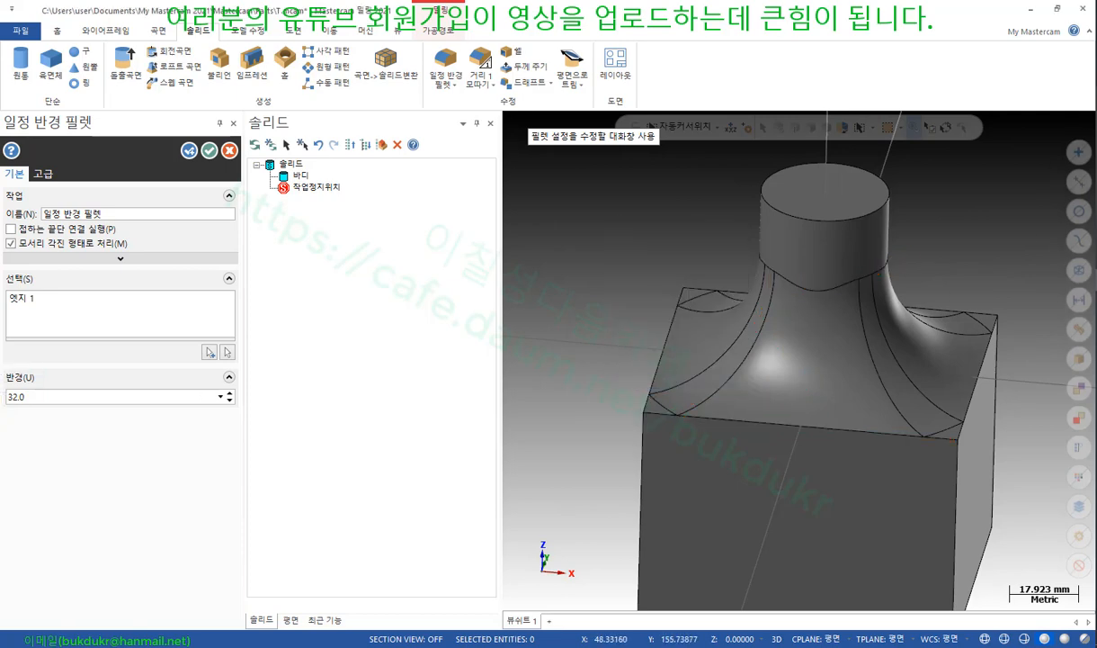
{"action": "left_click_drag", "start_coordinate": [764, 261], "coordinate": [896, 259]}
{"action": "mouse_move", "coordinate": [639, 411]}
{"action": "left_mouse_down"}
{"action": "mouse_move", "coordinate": [791, 404]}
{"action": "mouse_move", "coordinate": [962, 444]}
{"action": "left_mouse_up"}
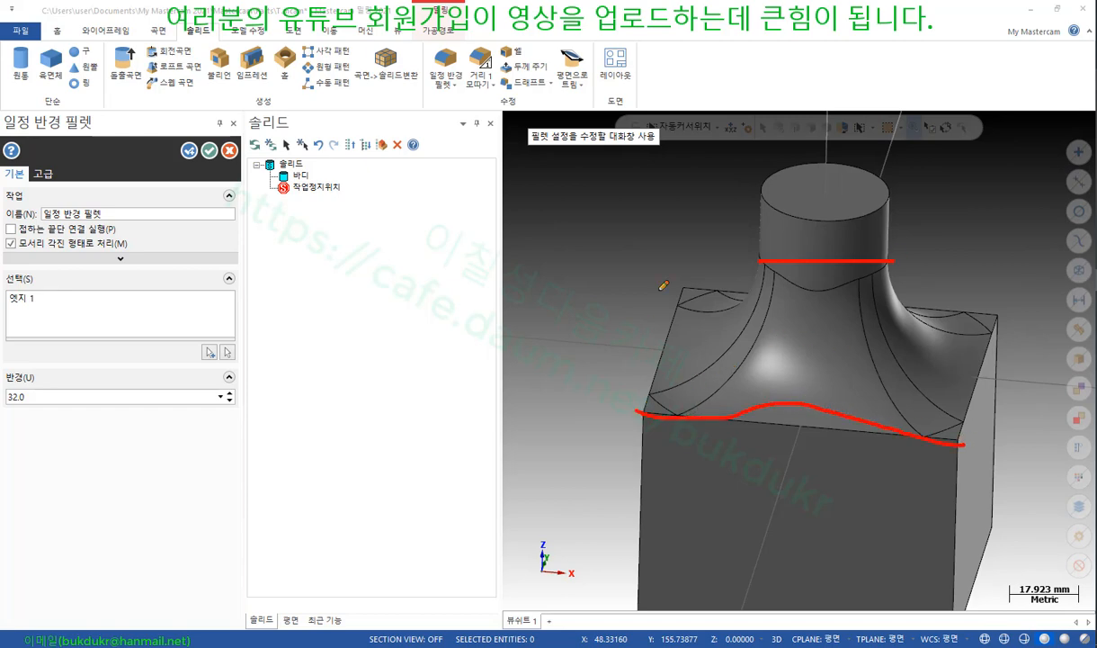
{"action": "right_click", "coordinate": [882, 279]}
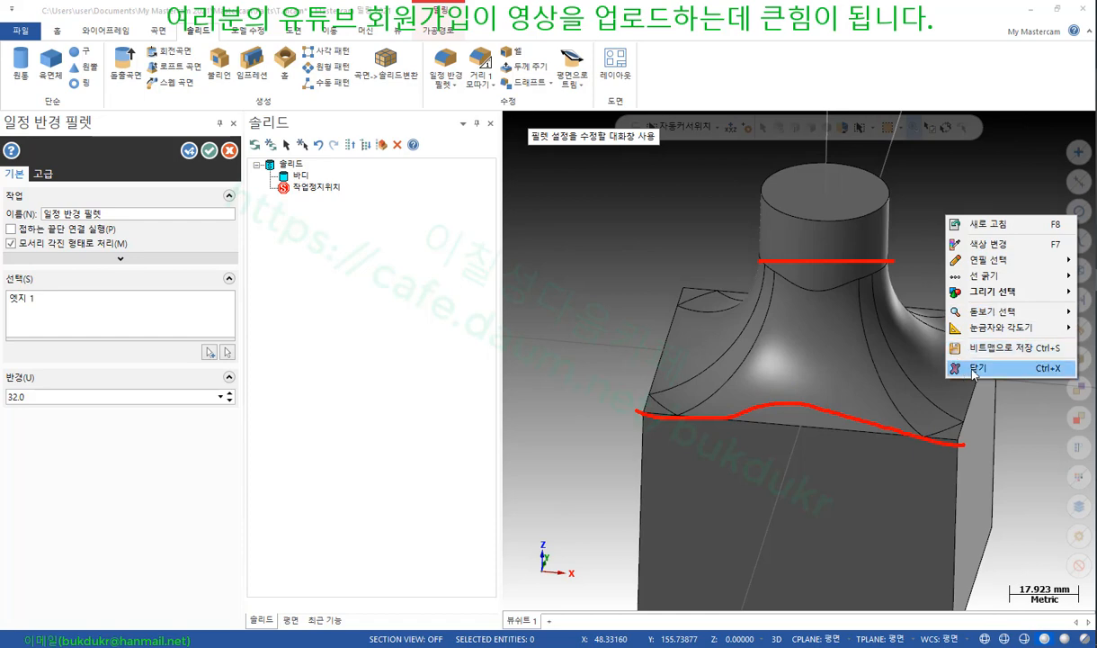
{"action": "left_click", "coordinate": [955, 436]}
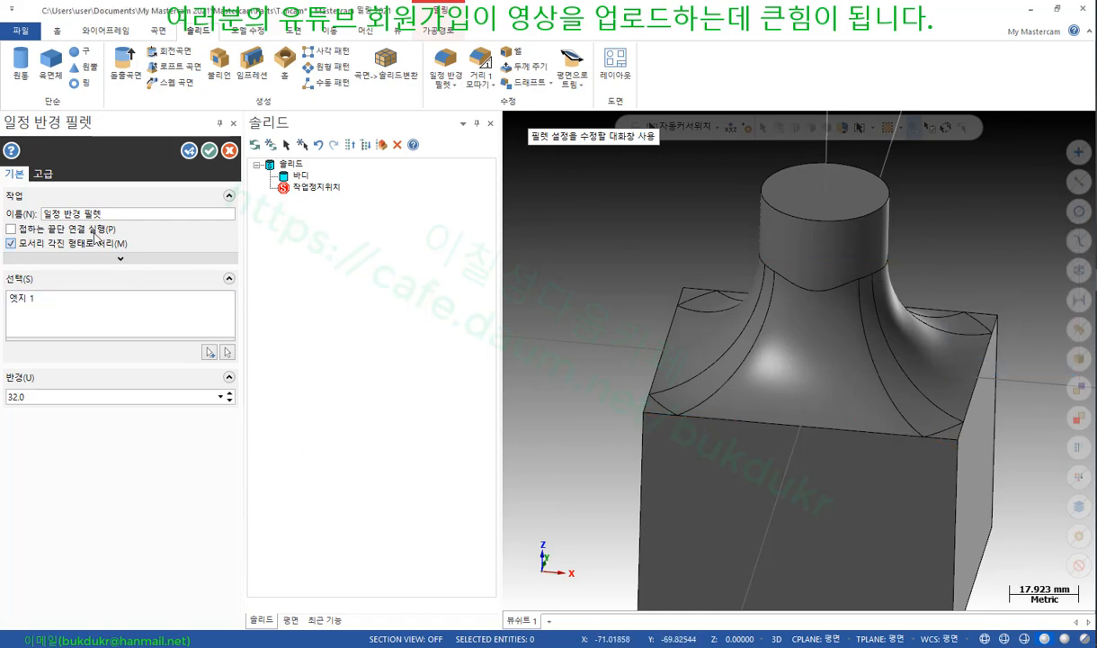
Review the fillet's advanced preview and history settings and its basic options, including tangent edge propagation
{"action": "left_click", "coordinate": [47, 175]}
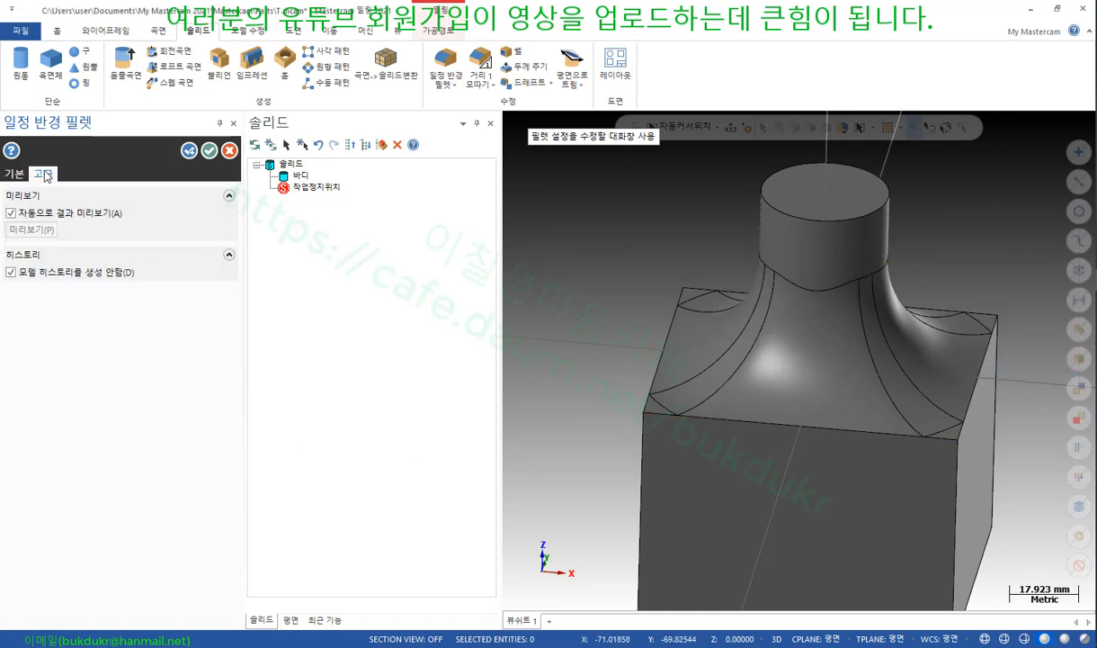
{"action": "left_click", "coordinate": [14, 173]}
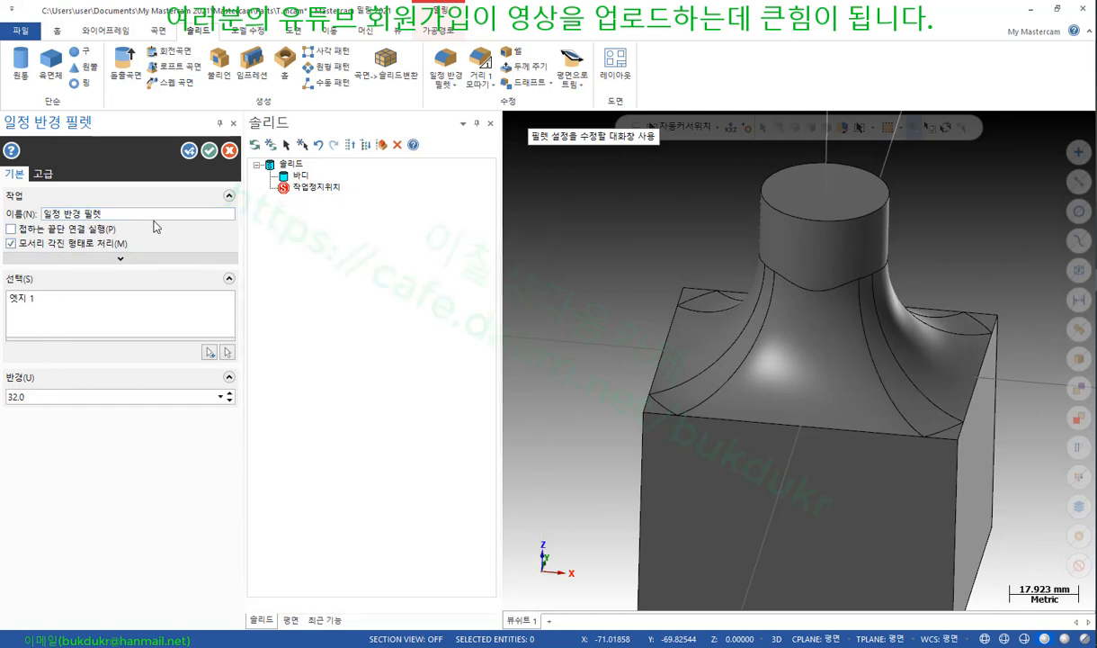
{"action": "left_click", "coordinate": [43, 174]}
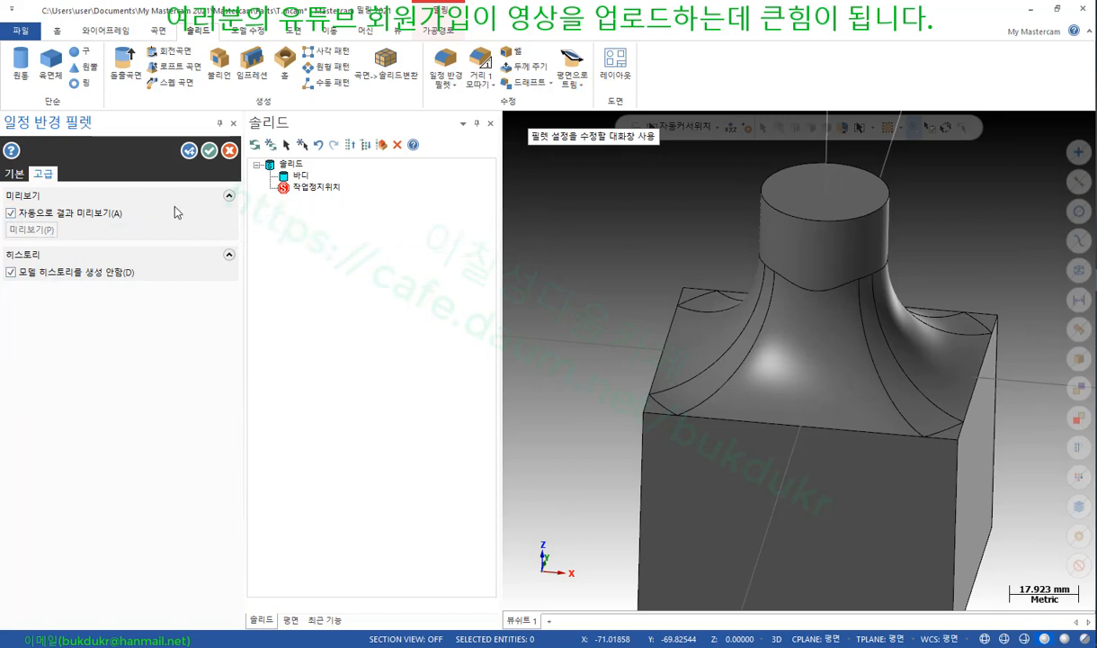
{"action": "left_click", "coordinate": [16, 174]}
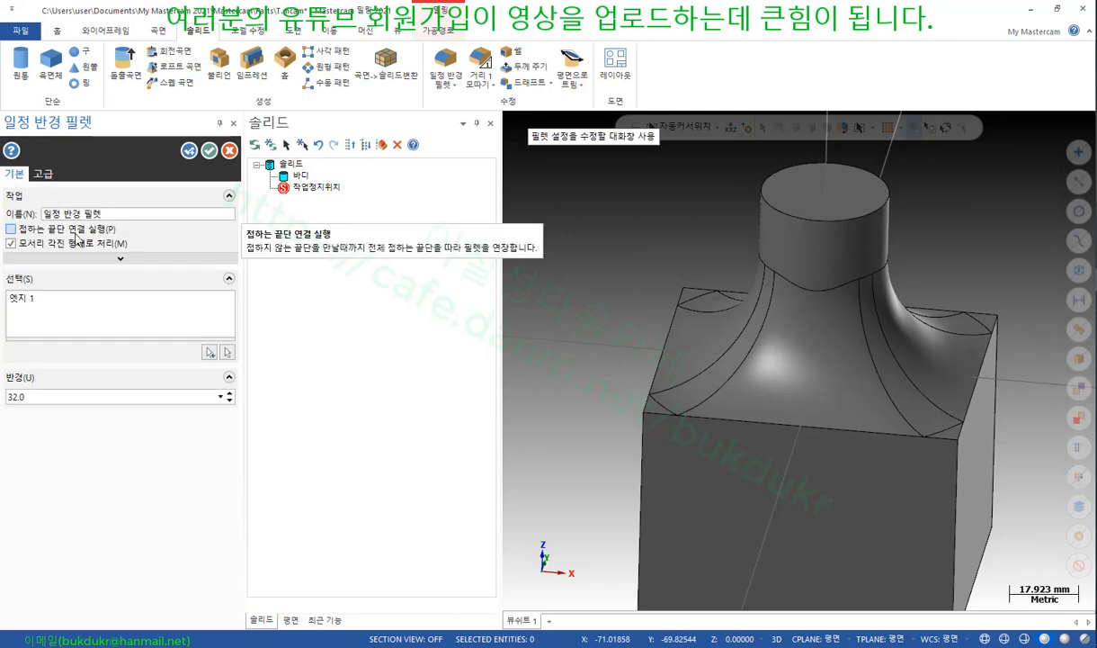
Show the fillet's overflow setting and mark where the default (기본) fillet meets the boss and the block's front edge
{"action": "left_click", "coordinate": [120, 258]}
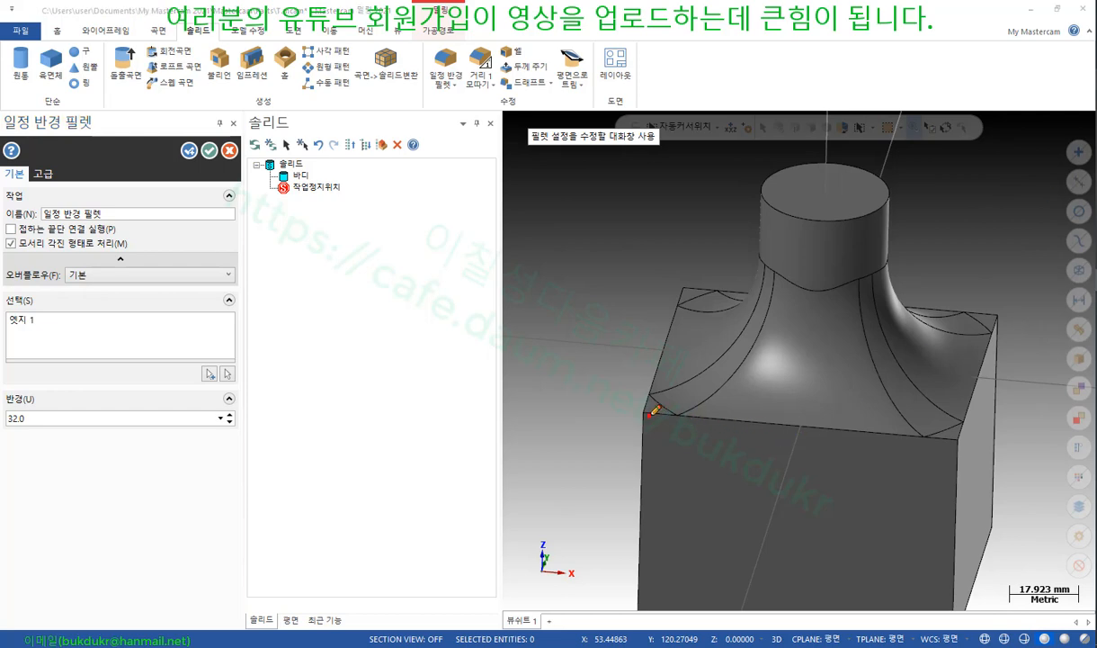
{"action": "left_click_drag", "start_coordinate": [654, 411], "coordinate": [961, 440]}
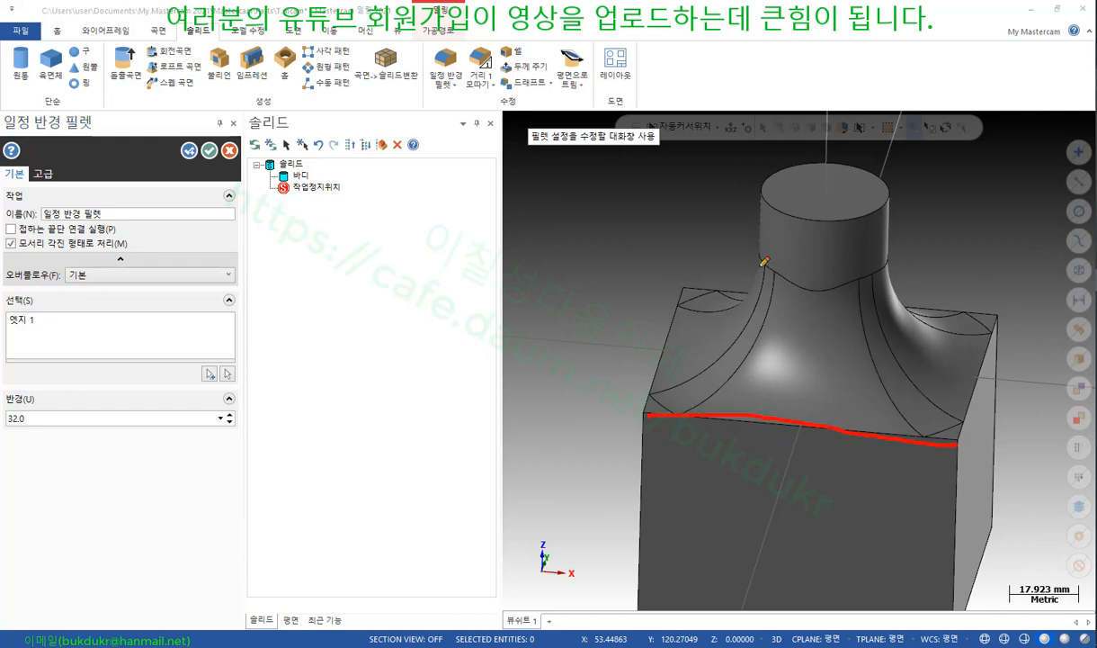
{"action": "left_click_drag", "start_coordinate": [761, 265], "coordinate": [905, 264]}
{"action": "left_click_drag", "start_coordinate": [687, 415], "coordinate": [972, 429]}
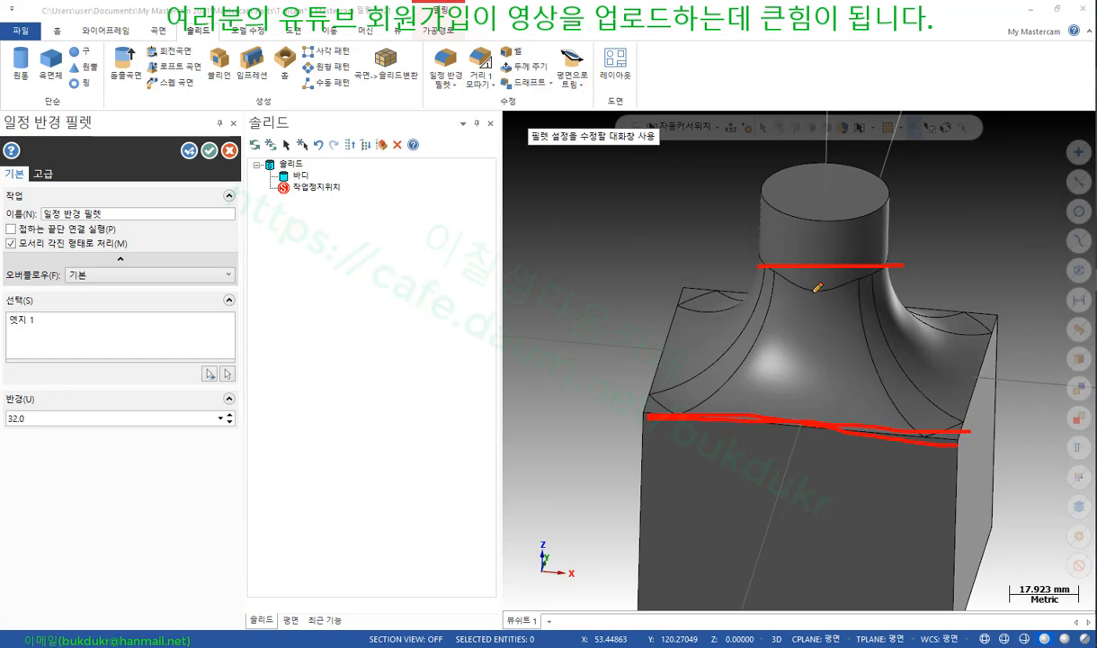
{"action": "mouse_move", "coordinate": [818, 267]}
{"action": "left_mouse_down"}
{"action": "mouse_move", "coordinate": [792, 270]}
{"action": "mouse_move", "coordinate": [823, 290]}
{"action": "left_mouse_up"}
{"action": "left_click_drag", "start_coordinate": [799, 439], "coordinate": [786, 416]}
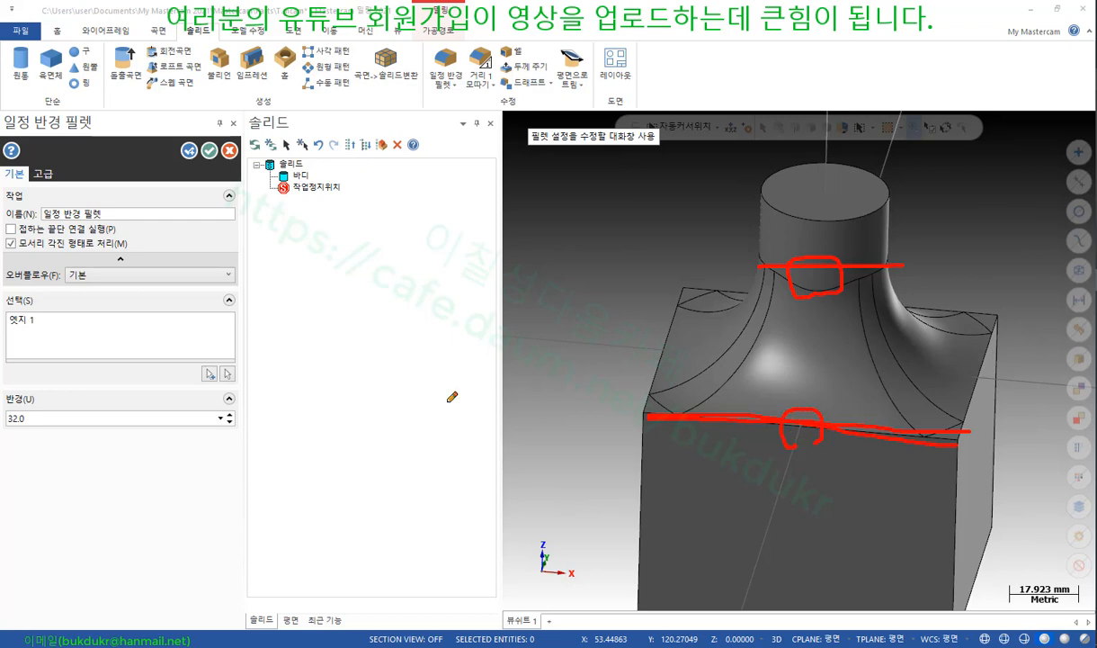
{"action": "mouse_move", "coordinate": [6, 289]}
{"action": "left_mouse_down"}
{"action": "mouse_move", "coordinate": [51, 288]}
{"action": "mouse_move", "coordinate": [90, 244]}
{"action": "mouse_move", "coordinate": [99, 274]}
{"action": "mouse_move", "coordinate": [79, 286]}
{"action": "left_mouse_up"}
{"action": "right_click", "coordinate": [516, 300]}
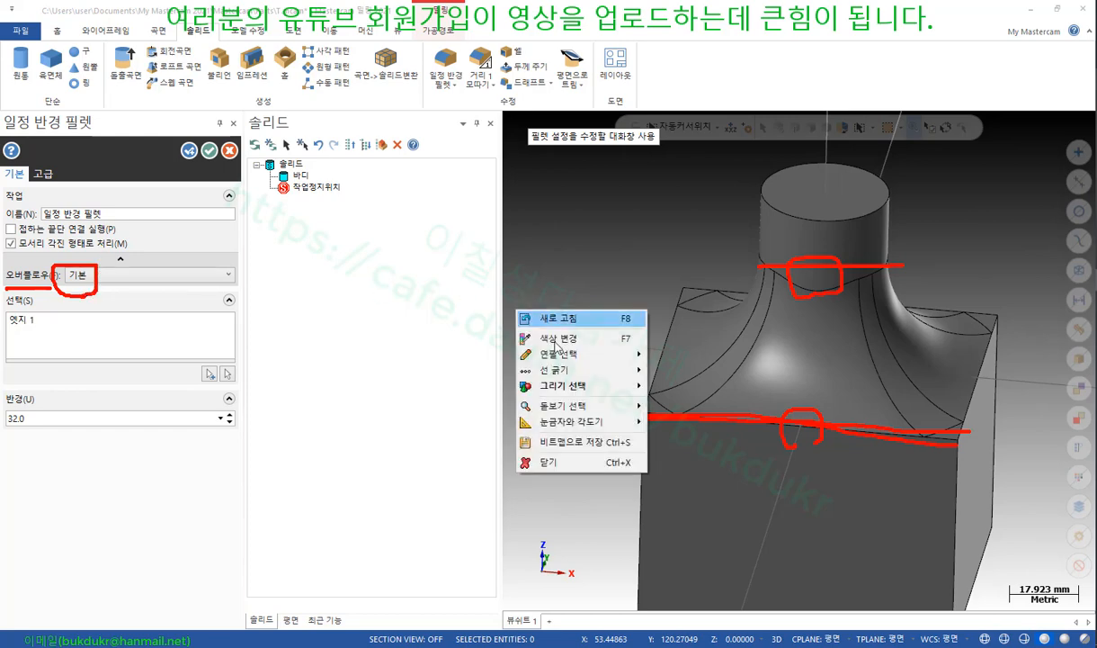
{"action": "left_click", "coordinate": [544, 462]}
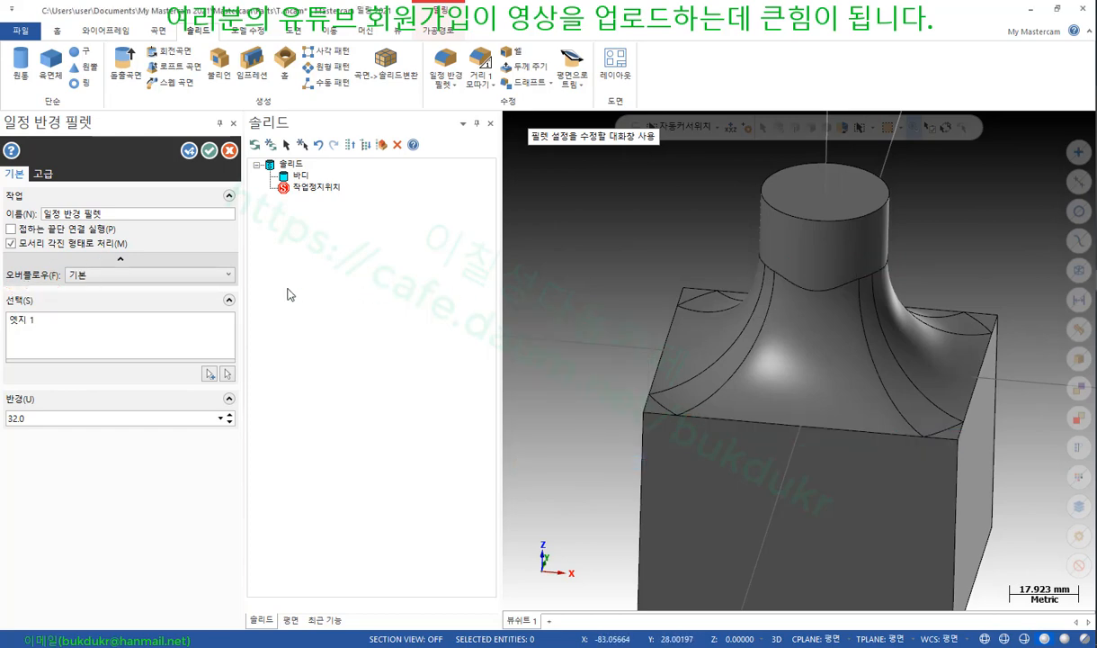
Try the fillet's overflow setting at 끝단 유지 (maintain edge) and at 블렌드 유지 (maintain blend)
{"action": "left_click", "coordinate": [136, 276]}
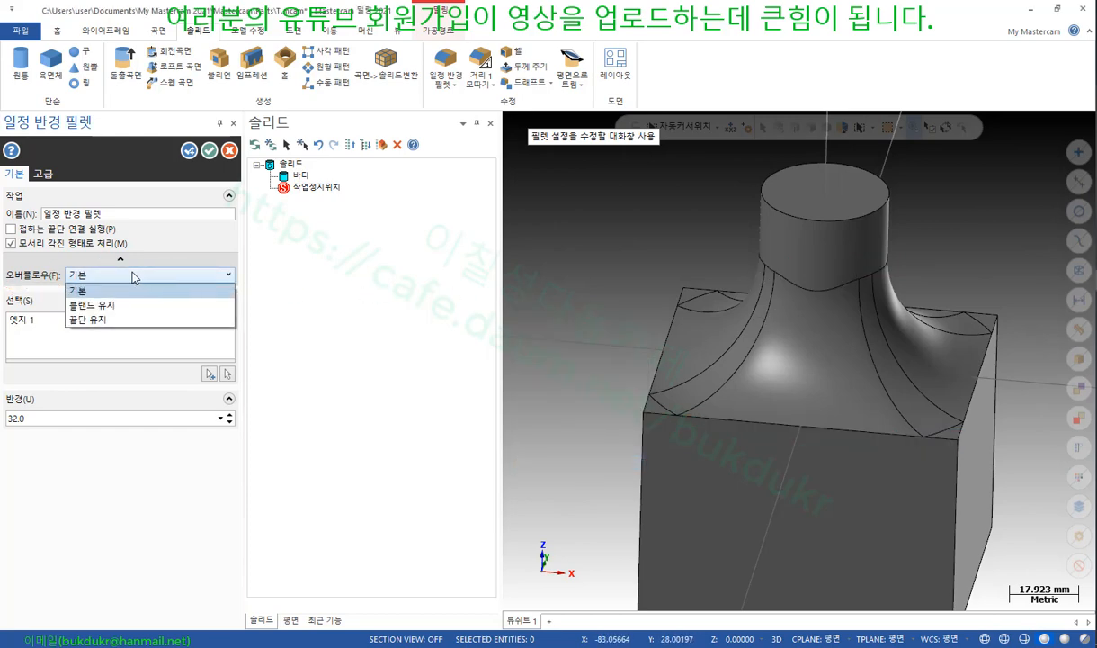
{"action": "left_click", "coordinate": [100, 321]}
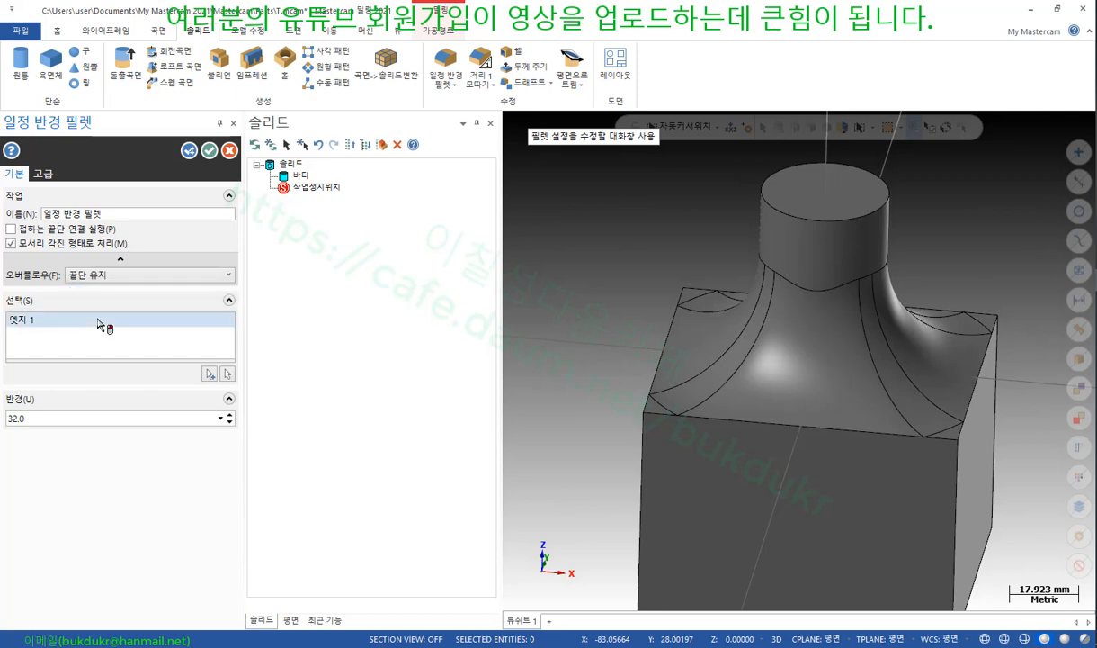
{"action": "left_click", "coordinate": [138, 277]}
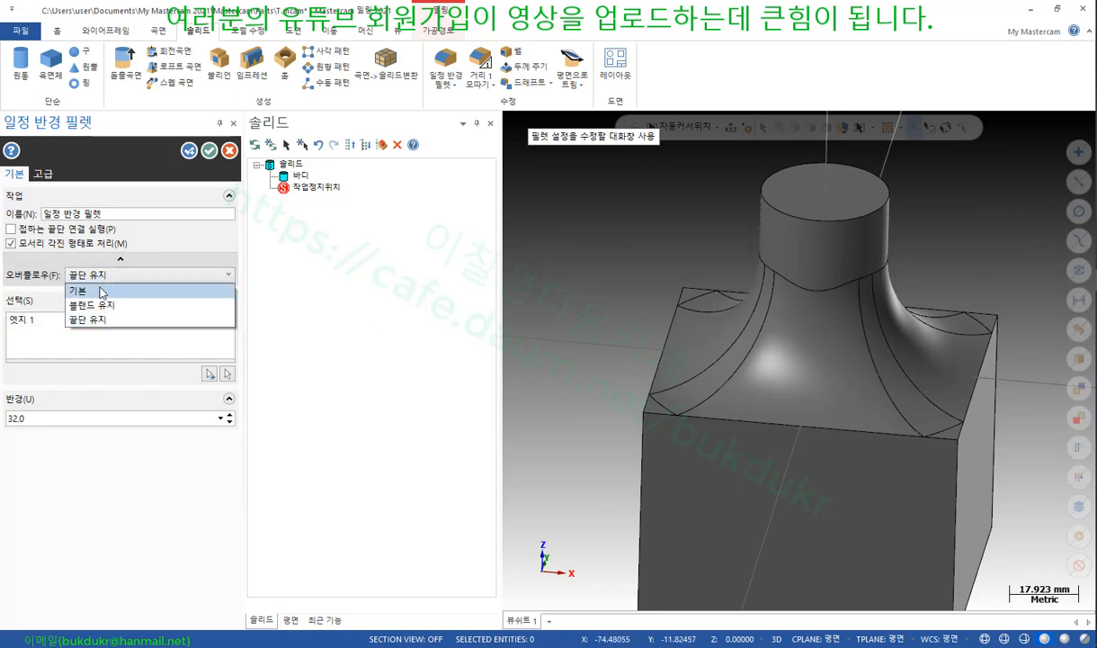
{"action": "left_click", "coordinate": [99, 307]}
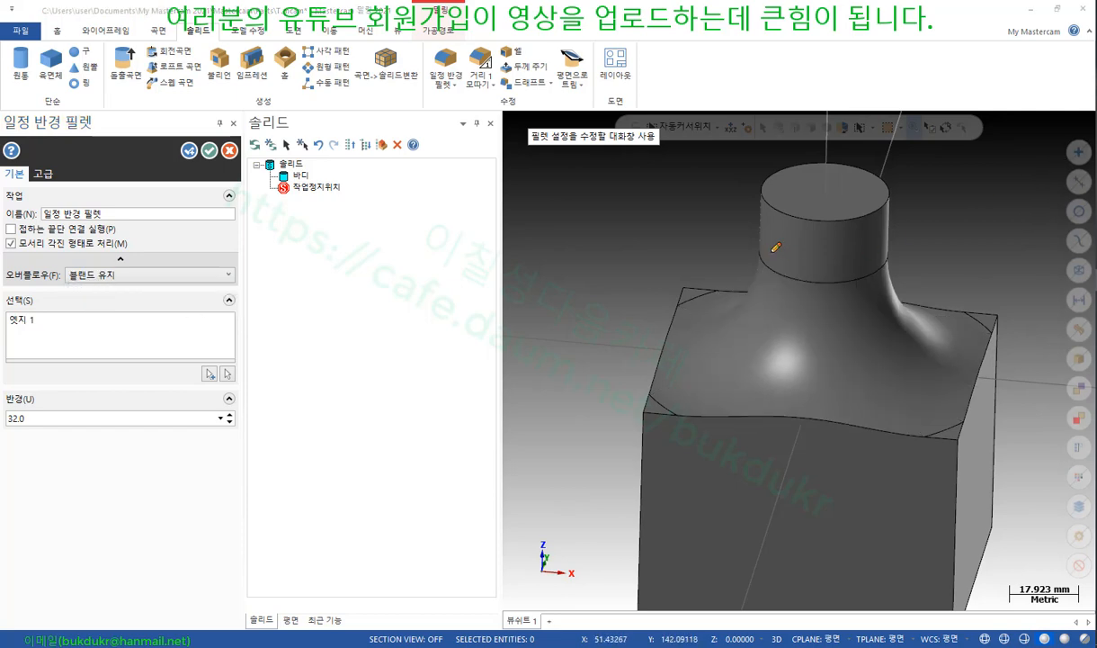
Mark the blend-type fillet's boundary around the boss and along the block's front edge, and clear the marks
{"action": "mouse_move", "coordinate": [775, 246]}
{"action": "left_mouse_down"}
{"action": "mouse_move", "coordinate": [763, 279]}
{"action": "mouse_move", "coordinate": [782, 251]}
{"action": "left_mouse_up"}
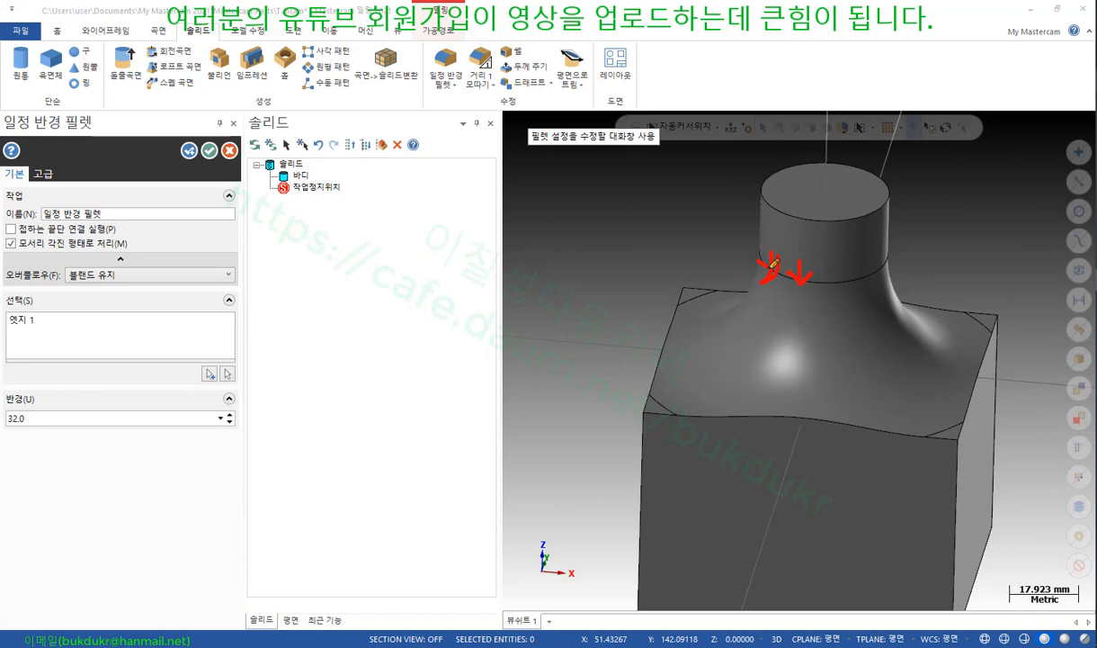
{"action": "mouse_move", "coordinate": [762, 264]}
{"action": "left_mouse_down"}
{"action": "mouse_move", "coordinate": [803, 282]}
{"action": "mouse_move", "coordinate": [890, 260]}
{"action": "left_mouse_up"}
{"action": "left_click_drag", "start_coordinate": [648, 411], "coordinate": [973, 436]}
{"action": "left_click_drag", "start_coordinate": [706, 414], "coordinate": [954, 424]}
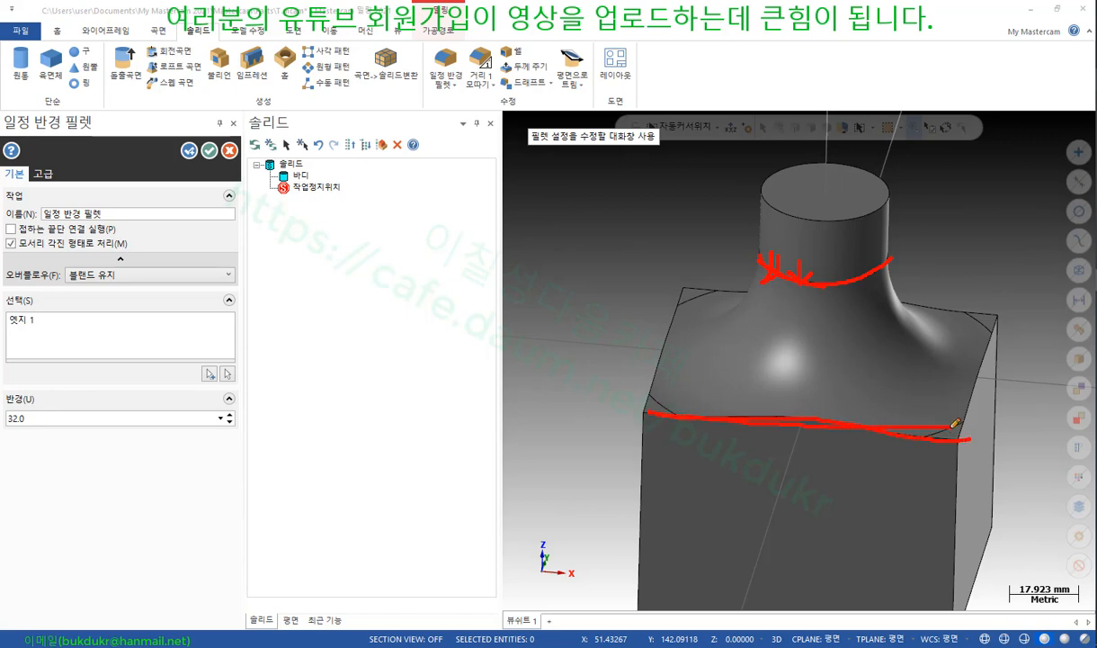
{"action": "right_click", "coordinate": [389, 262]}
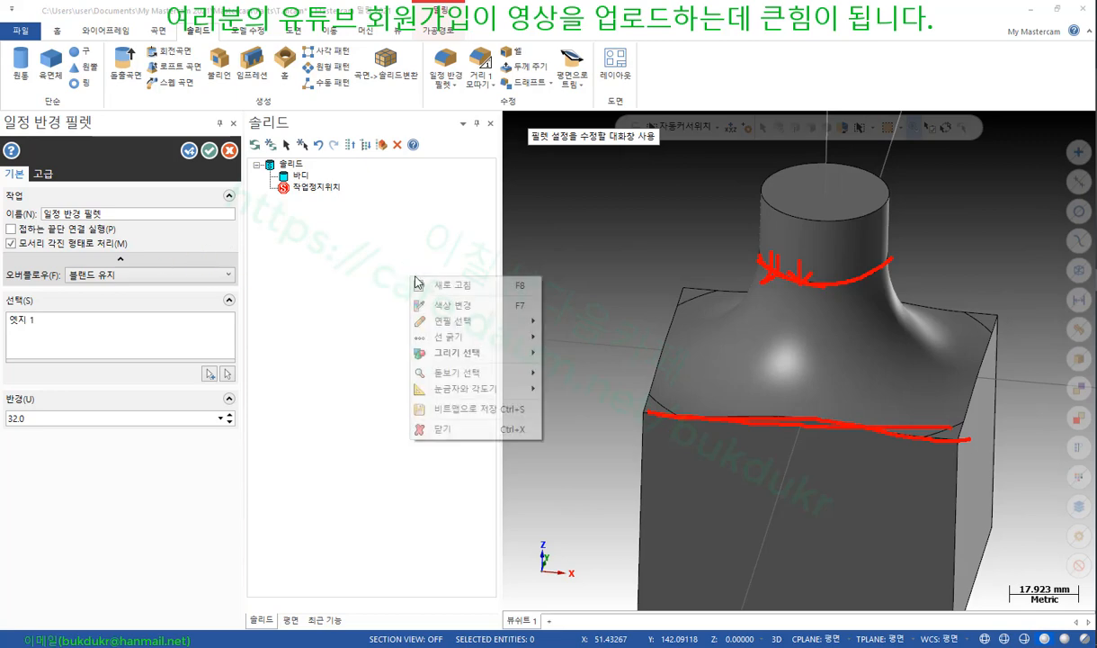
{"action": "left_click", "coordinate": [430, 414]}
Compare 끝단 유지 with 블렌드 유지 as the overflow setting once more and cancel the fillet
{"action": "left_click", "coordinate": [219, 276]}
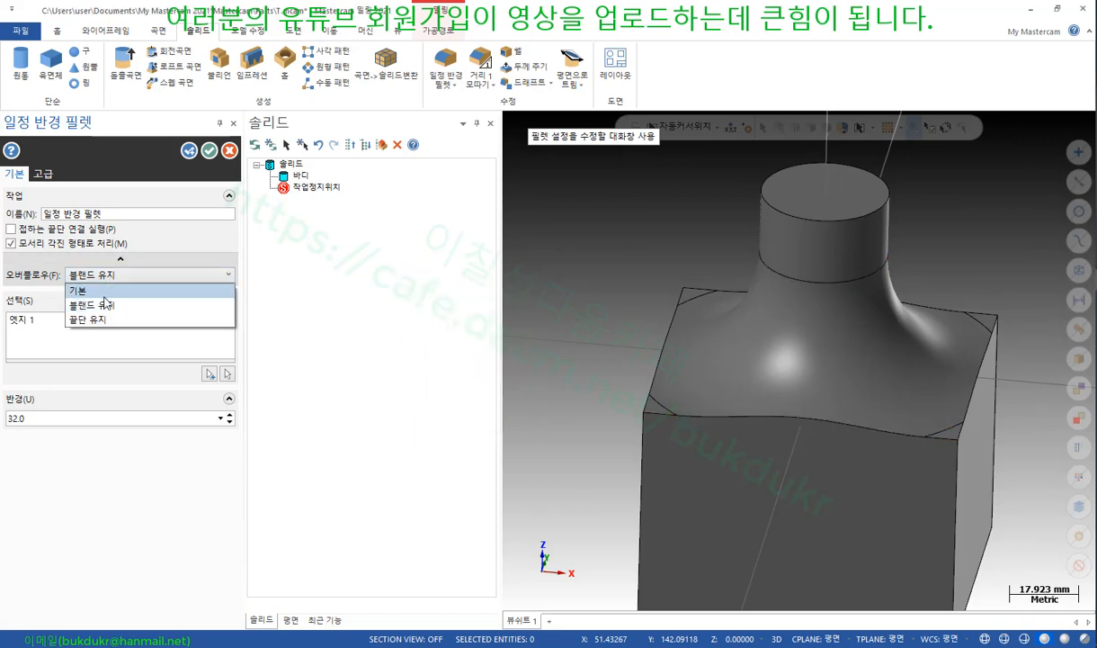
{"action": "left_click", "coordinate": [101, 317]}
{"action": "left_click", "coordinate": [135, 274]}
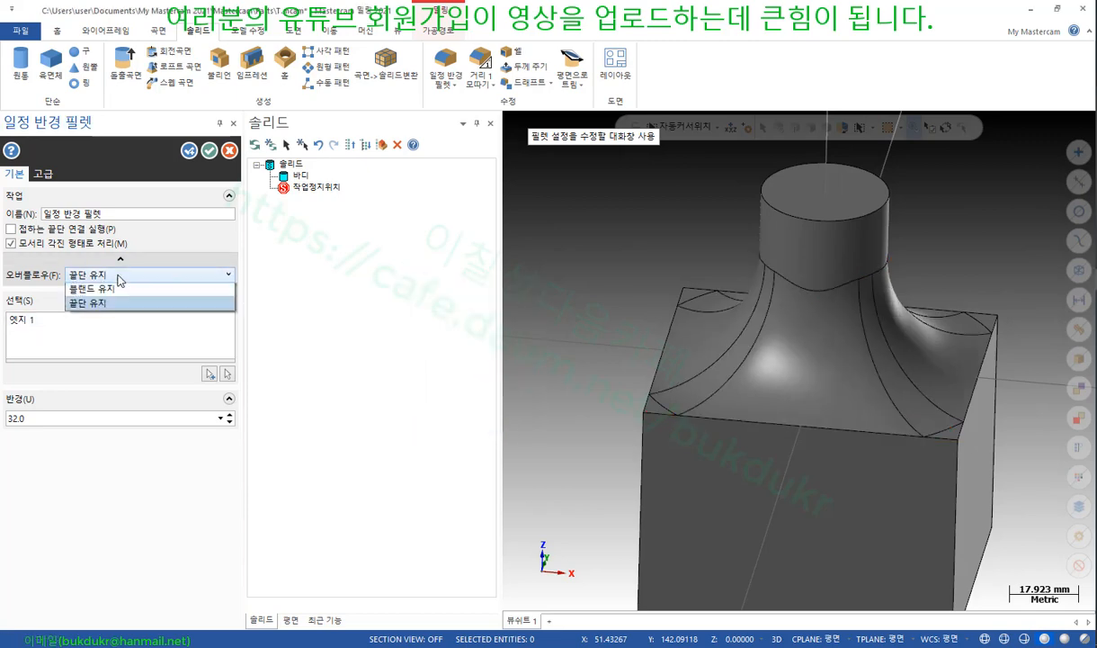
{"action": "left_click", "coordinate": [99, 304]}
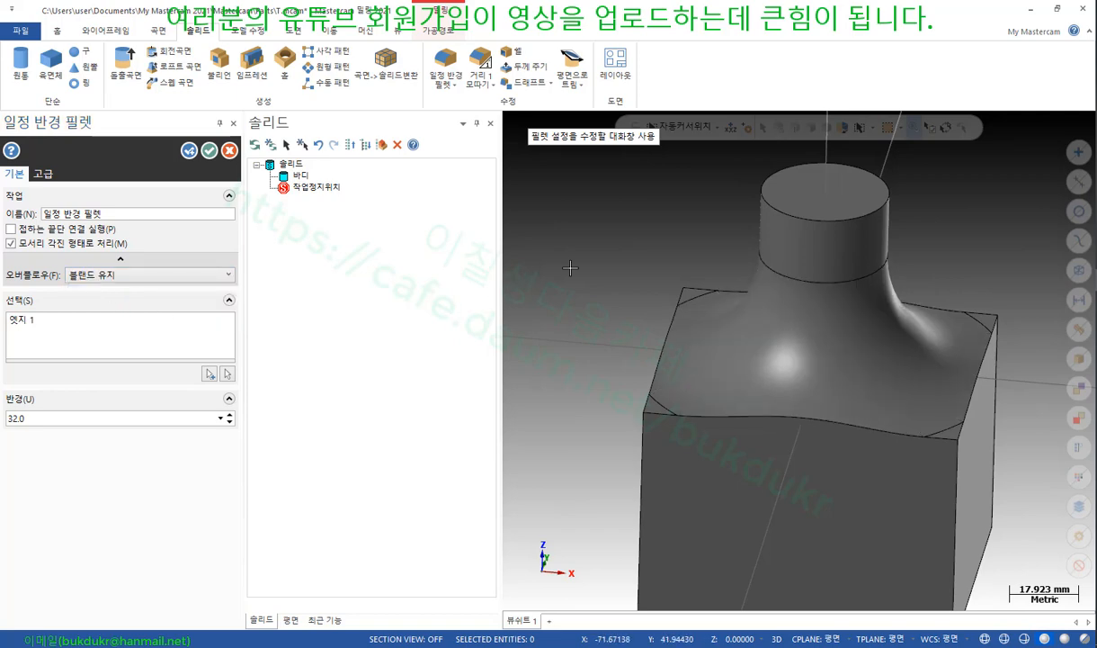
{"action": "left_click", "coordinate": [229, 150]}
Switch to the Mastercam 2021 textbook in Adobe Acrobat and read the overflow and face-face fillet explanations from page 291 to 293
{"action": "key", "text": "alt+Tab"}
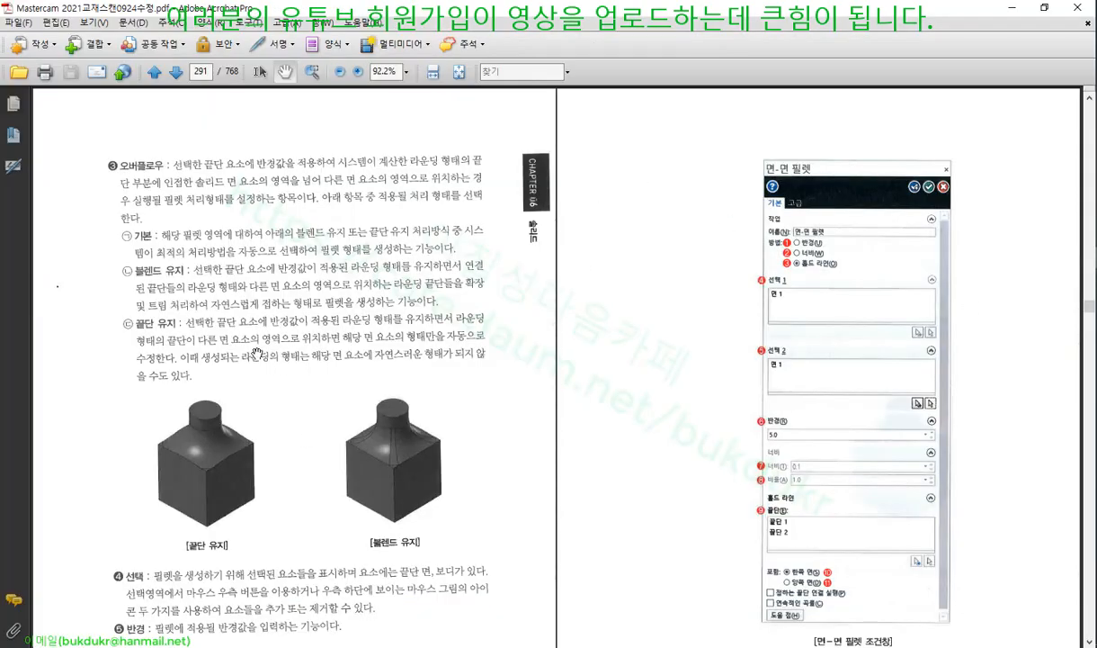
{"action": "scroll", "coordinate": [281, 440], "scroll_direction": "down", "scroll_amount": 4}
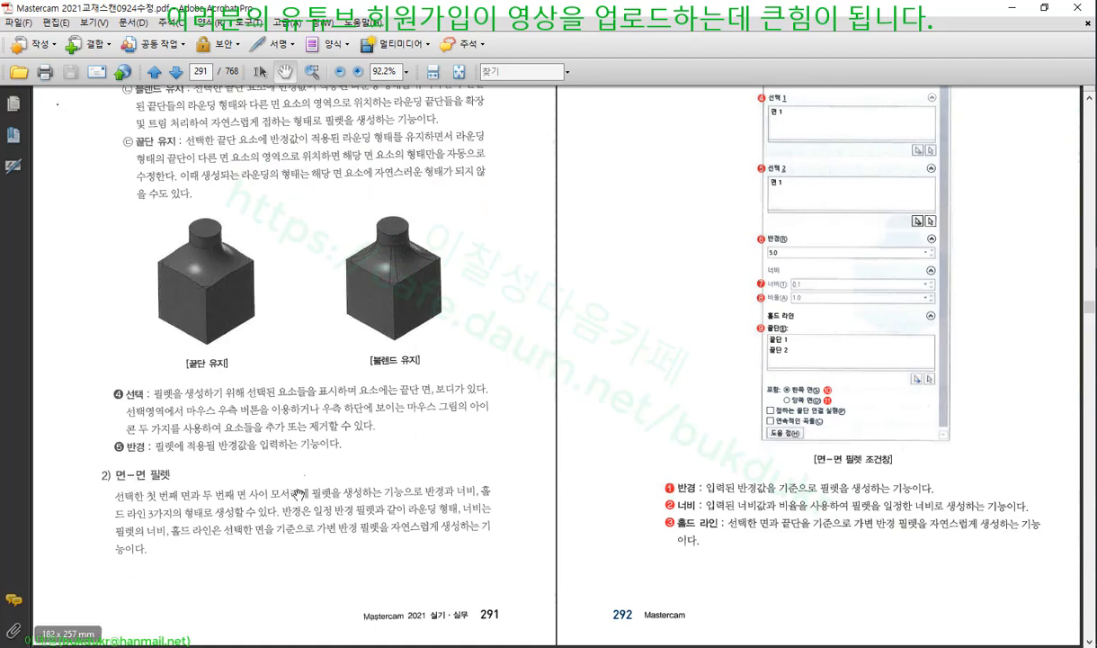
{"action": "scroll", "coordinate": [661, 324], "scroll_direction": "up", "scroll_amount": 3}
{"action": "scroll", "coordinate": [652, 314], "scroll_direction": "down", "scroll_amount": 3}
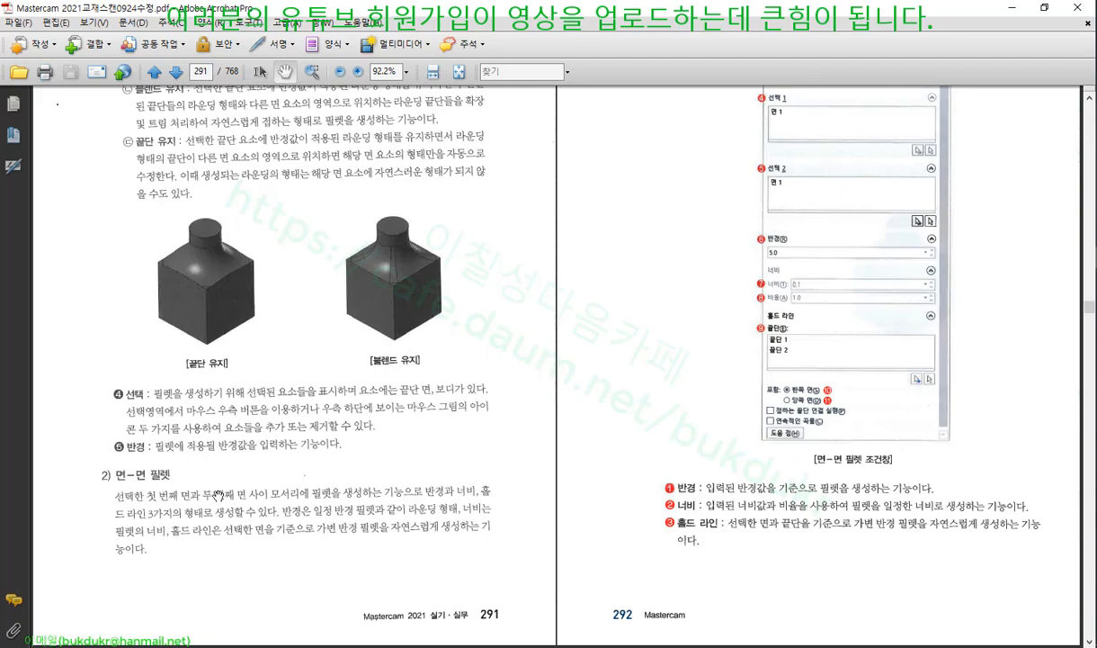
{"action": "scroll", "coordinate": [731, 308], "scroll_direction": "up", "scroll_amount": 3}
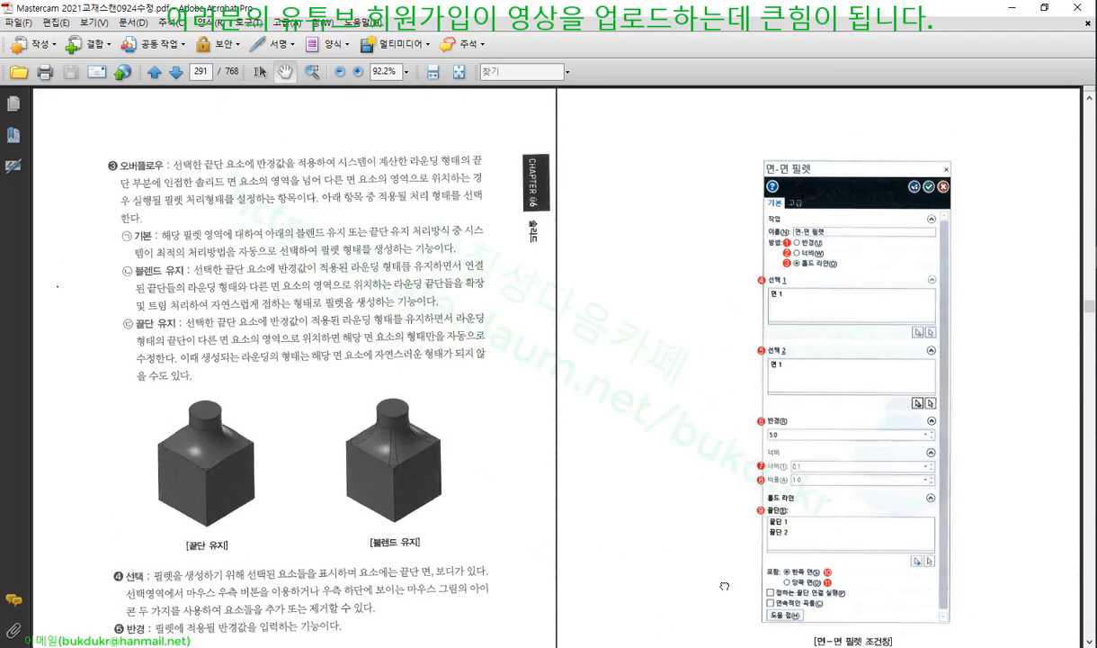
{"action": "scroll", "coordinate": [700, 315], "scroll_direction": "down", "scroll_amount": 3}
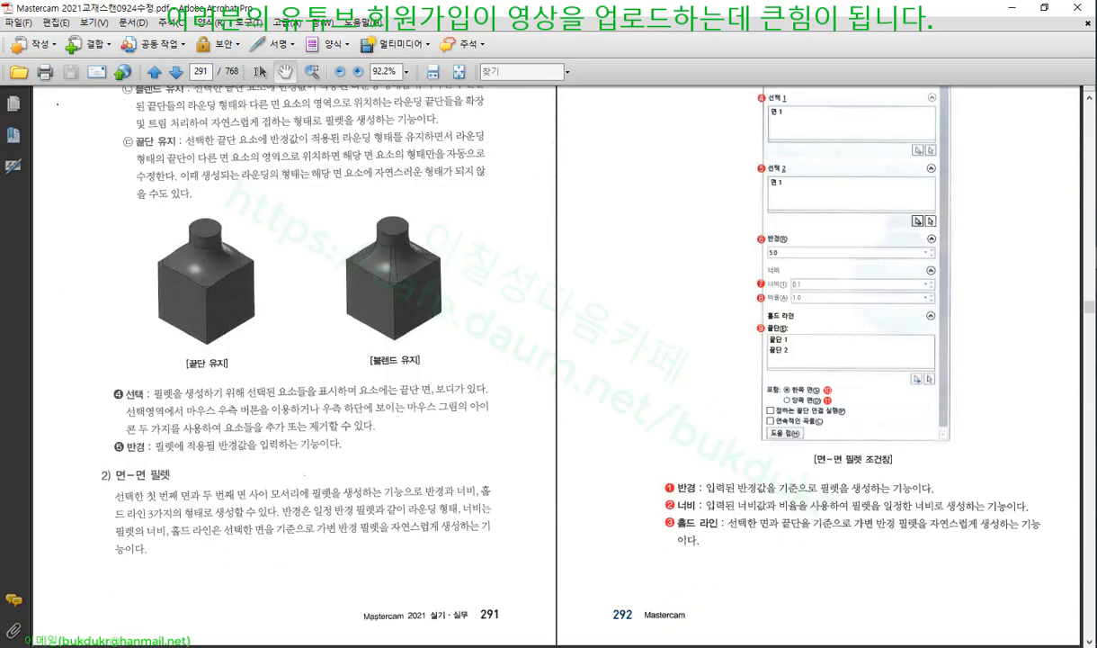
{"action": "mouse_move", "coordinate": [1096, 282]}
{"action": "scroll", "coordinate": [732, 381], "scroll_direction": "down", "scroll_amount": 1}
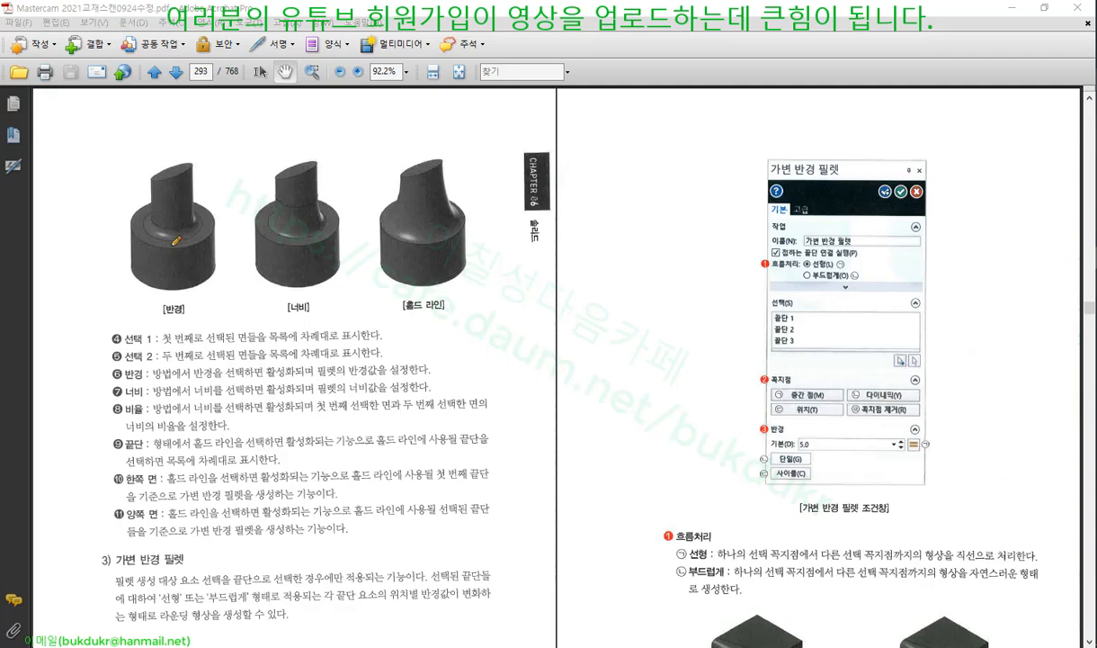
Mark the radius (반경) and width (너비) example figures of the face-face fillet on page 293
{"action": "left_click_drag", "start_coordinate": [176, 240], "coordinate": [172, 221]}
{"action": "mouse_move", "coordinate": [311, 245]}
{"action": "left_mouse_down"}
{"action": "mouse_move", "coordinate": [284, 229]}
{"action": "mouse_move", "coordinate": [330, 219]}
{"action": "left_mouse_up"}
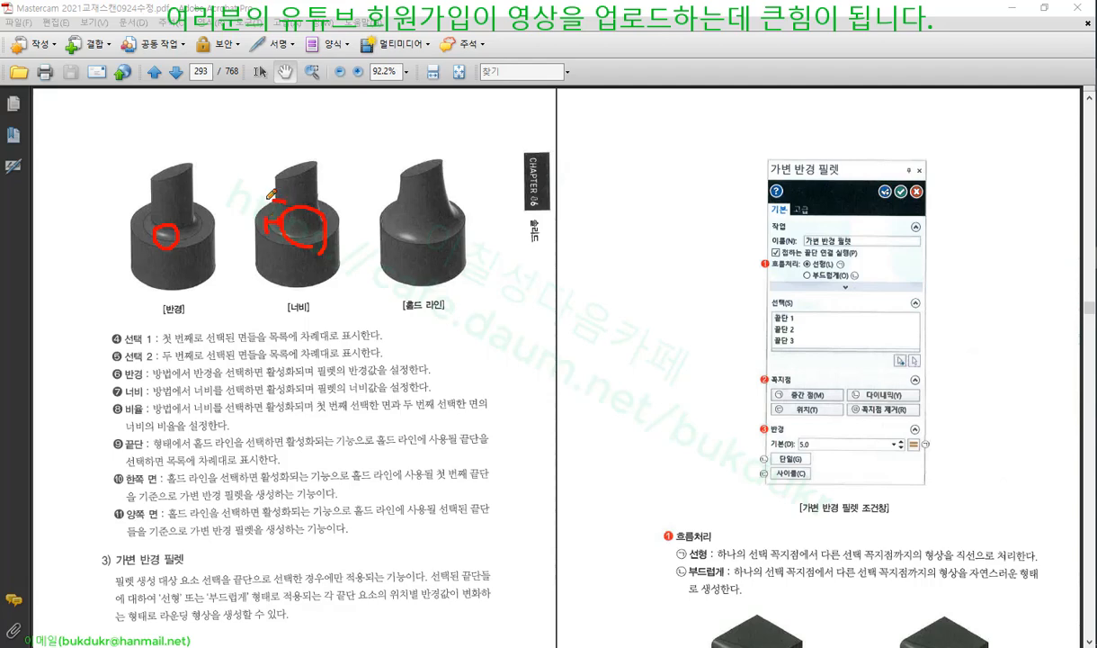
{"action": "left_click_drag", "start_coordinate": [266, 199], "coordinate": [289, 193]}
{"action": "left_click_drag", "start_coordinate": [286, 317], "coordinate": [311, 317]}
Mark the hold line (홀드 라인) example's caption, its lower and upper edges and its blended sides
{"action": "left_click_drag", "start_coordinate": [403, 319], "coordinate": [454, 317]}
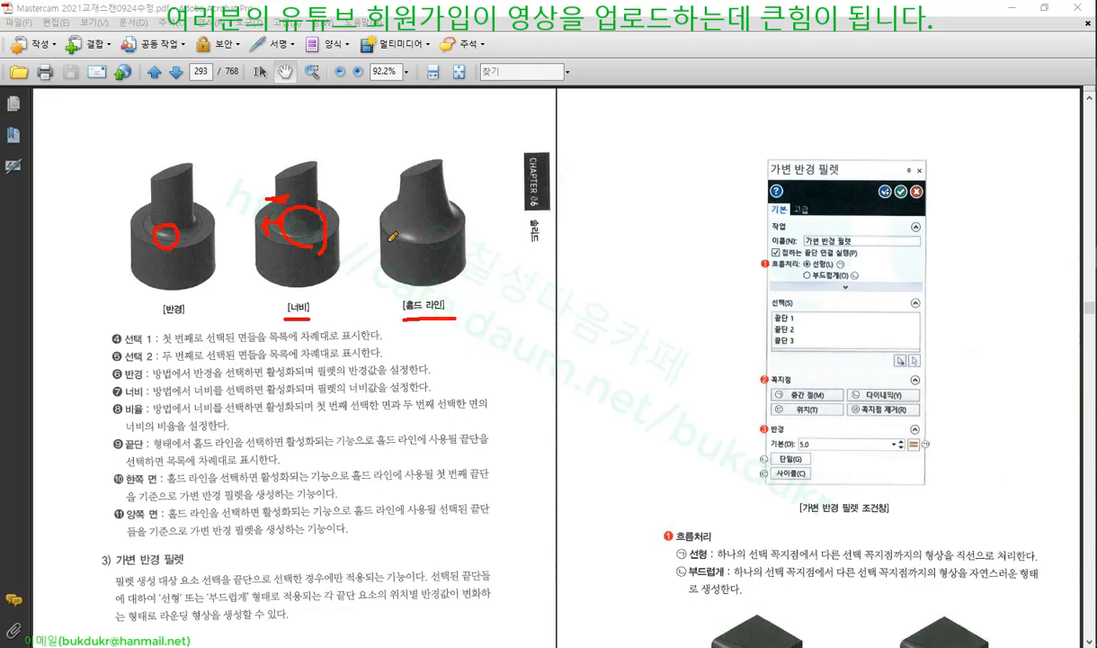
{"action": "mouse_move", "coordinate": [381, 218]}
{"action": "left_mouse_down"}
{"action": "mouse_move", "coordinate": [409, 236]}
{"action": "mouse_move", "coordinate": [459, 200]}
{"action": "mouse_move", "coordinate": [401, 180]}
{"action": "mouse_move", "coordinate": [368, 203]}
{"action": "mouse_move", "coordinate": [379, 220]}
{"action": "left_mouse_up"}
{"action": "mouse_move", "coordinate": [404, 171]}
{"action": "left_mouse_down"}
{"action": "mouse_move", "coordinate": [438, 155]}
{"action": "mouse_move", "coordinate": [414, 166]}
{"action": "left_mouse_up"}
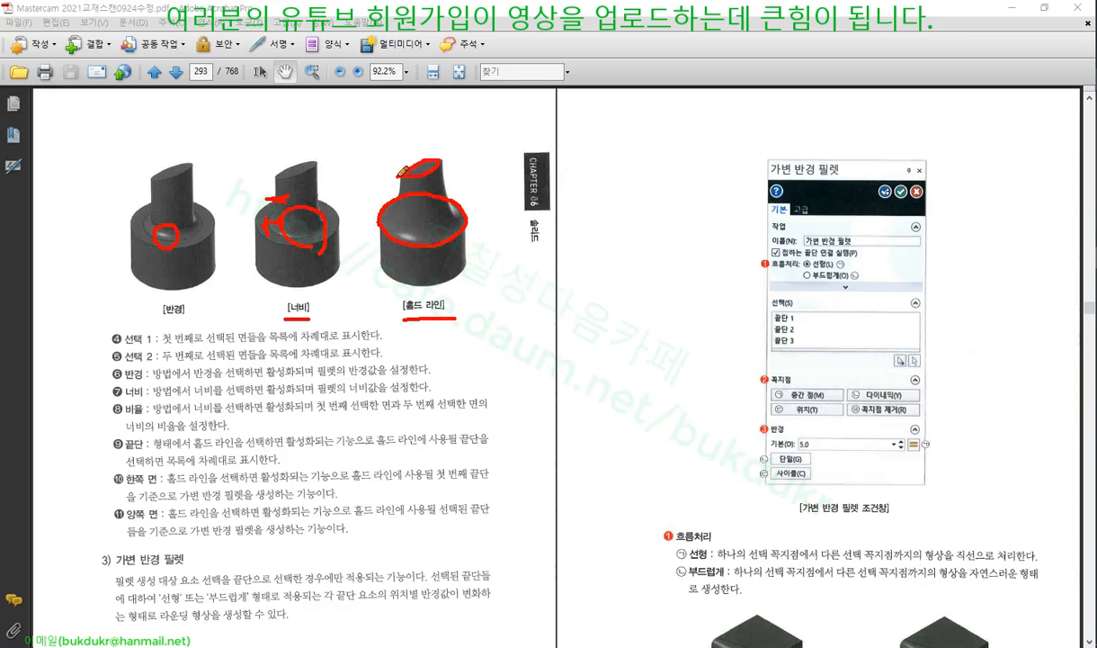
{"action": "left_click_drag", "start_coordinate": [401, 173], "coordinate": [369, 214]}
{"action": "left_click_drag", "start_coordinate": [424, 151], "coordinate": [444, 185]}
Mark the 한쪽 면 and 양쪽 면 options and the option list, clear the marks and return to Mastercam
{"action": "mouse_move", "coordinate": [123, 486]}
{"action": "left_mouse_down"}
{"action": "mouse_move", "coordinate": [157, 491]}
{"action": "mouse_move", "coordinate": [161, 520]}
{"action": "left_mouse_up"}
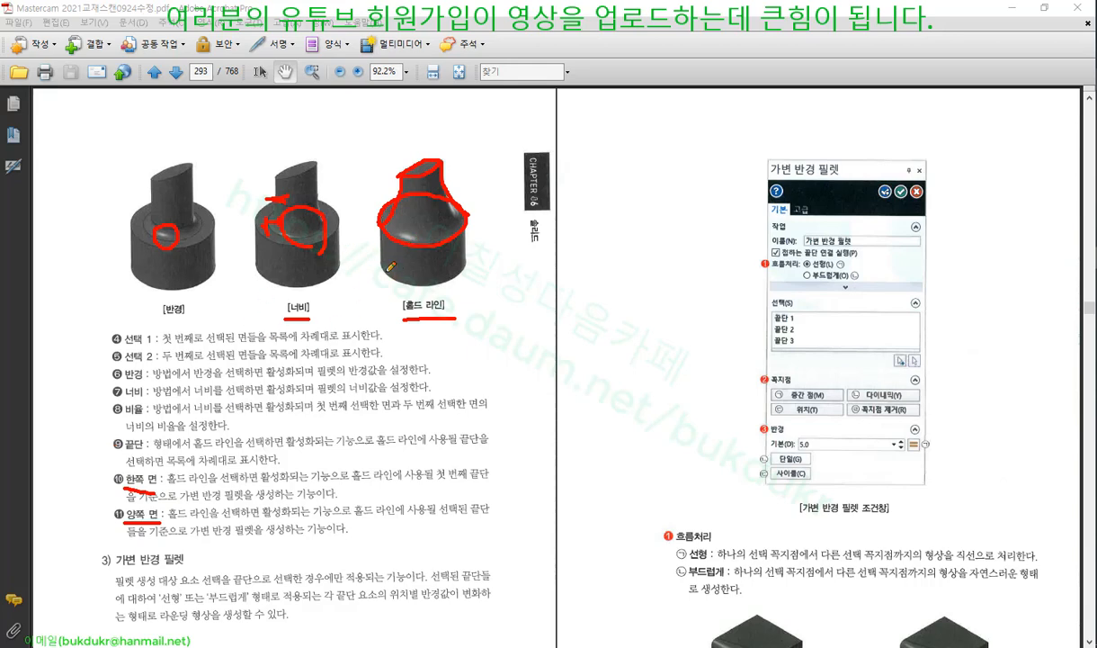
{"action": "left_click_drag", "start_coordinate": [112, 319], "coordinate": [91, 531]}
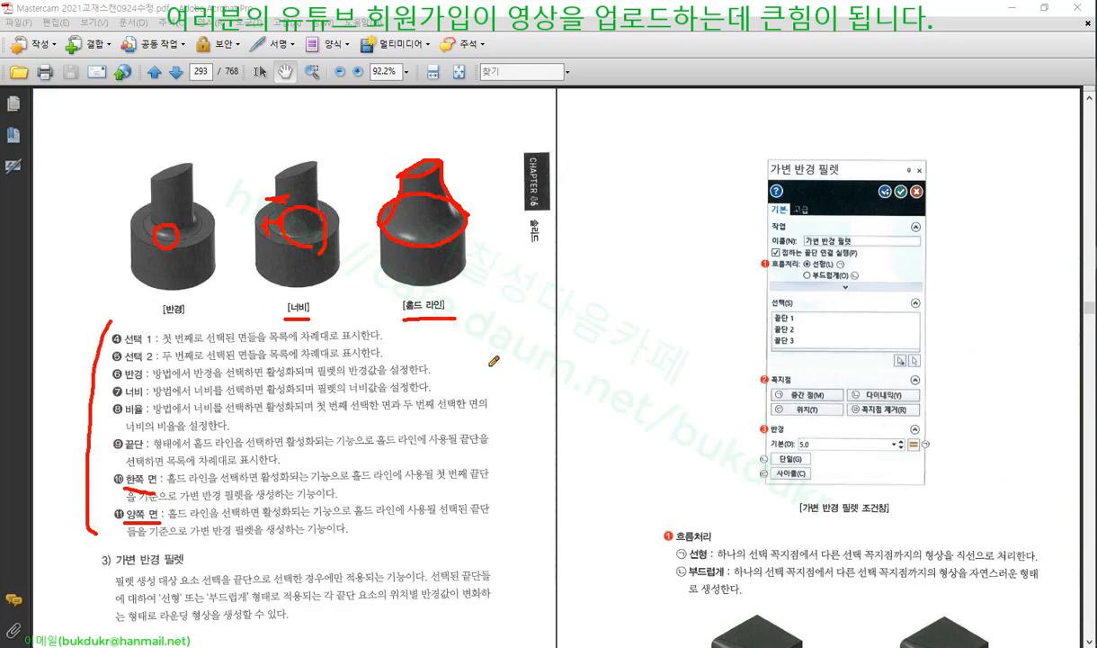
{"action": "right_click", "coordinate": [540, 344]}
{"action": "left_click", "coordinate": [545, 471]}
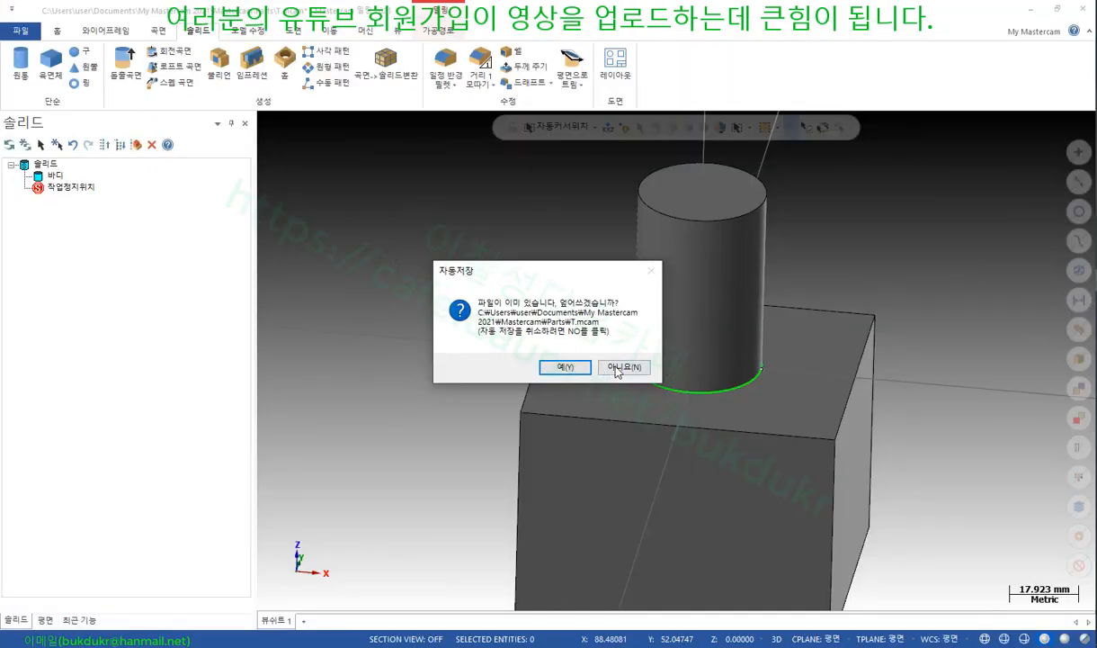
Decline the auto-save overwrite and set the diameter of the circle at the cylinder's base to 50 mm, then 100 mm
{"action": "left_click", "coordinate": [619, 366]}
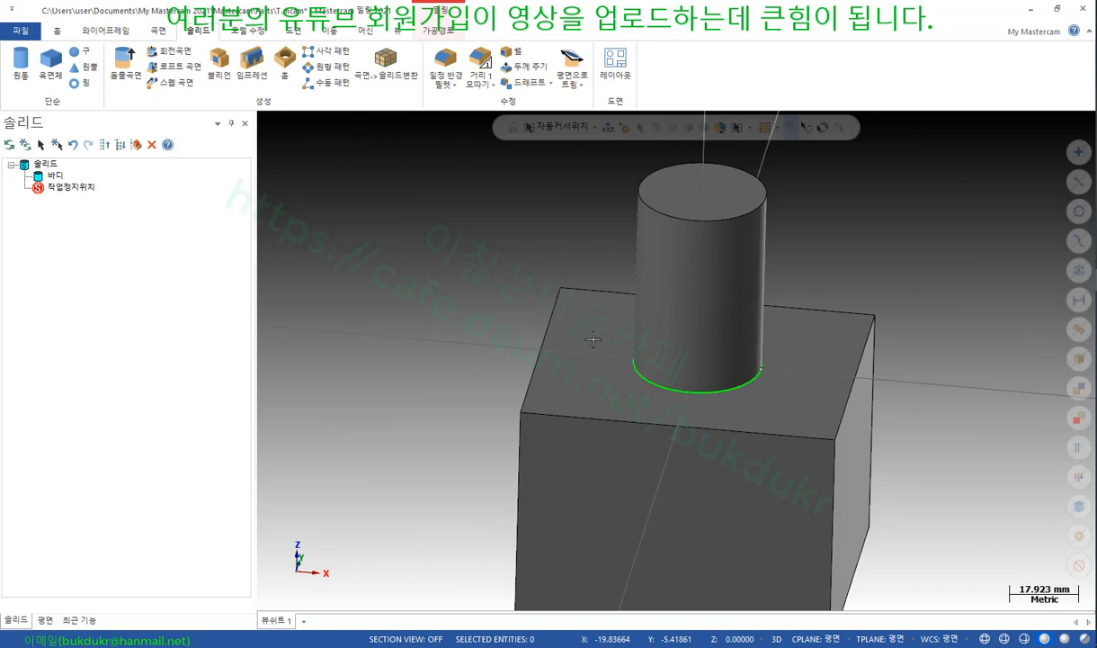
{"action": "scroll", "coordinate": [593, 339], "scroll_direction": "down", "scroll_amount": 3}
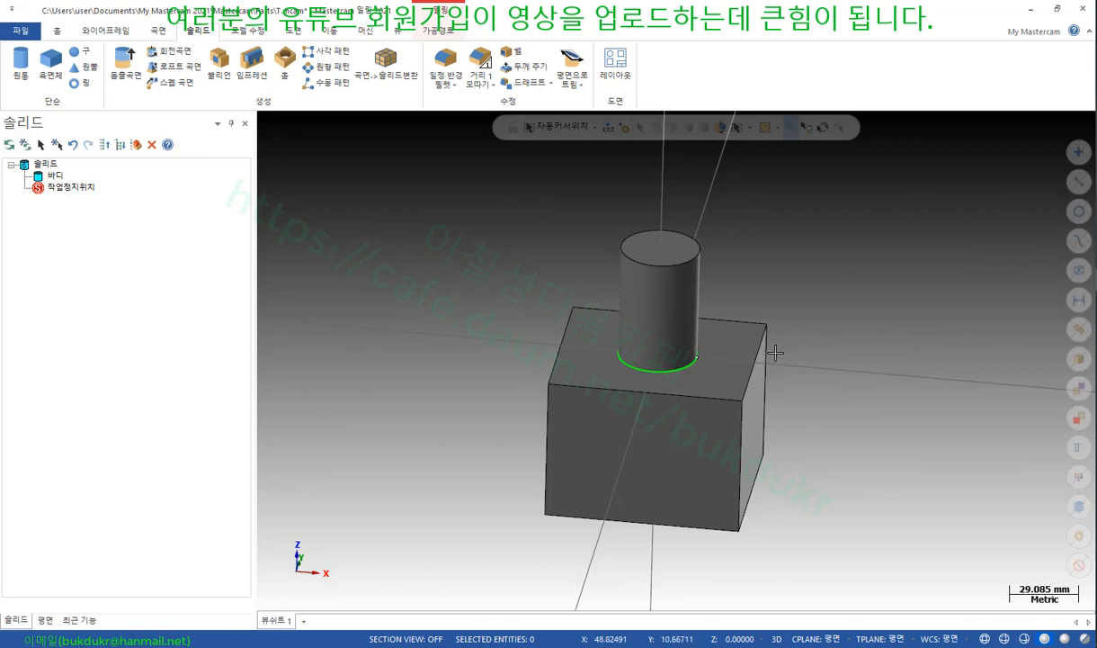
{"action": "left_click", "coordinate": [683, 375]}
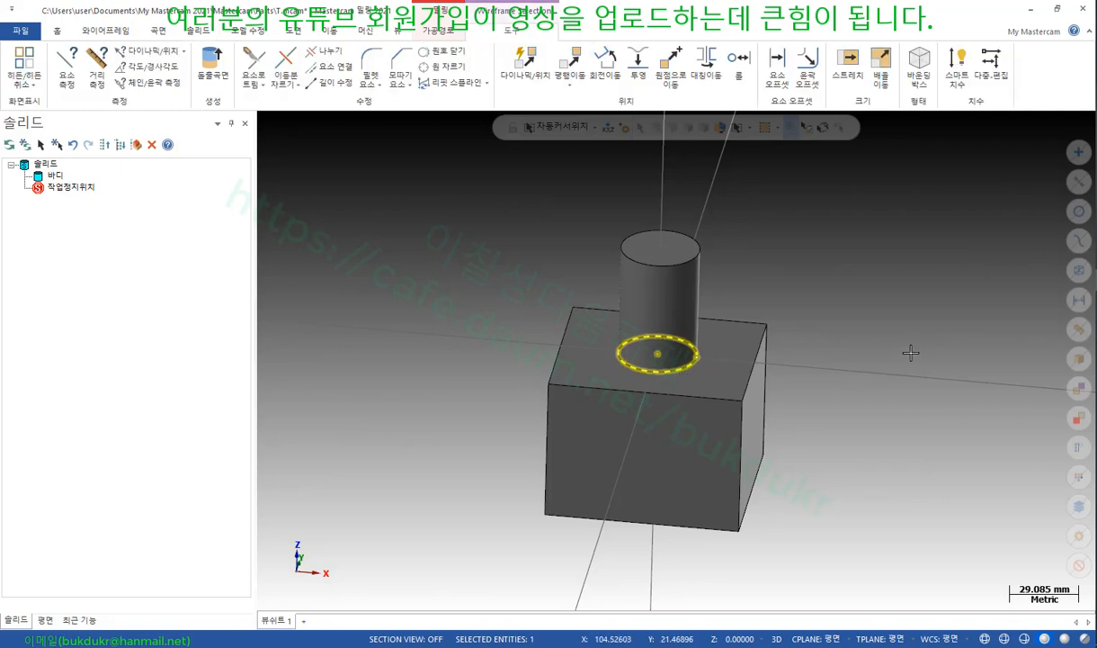
{"action": "key", "text": "F4"}
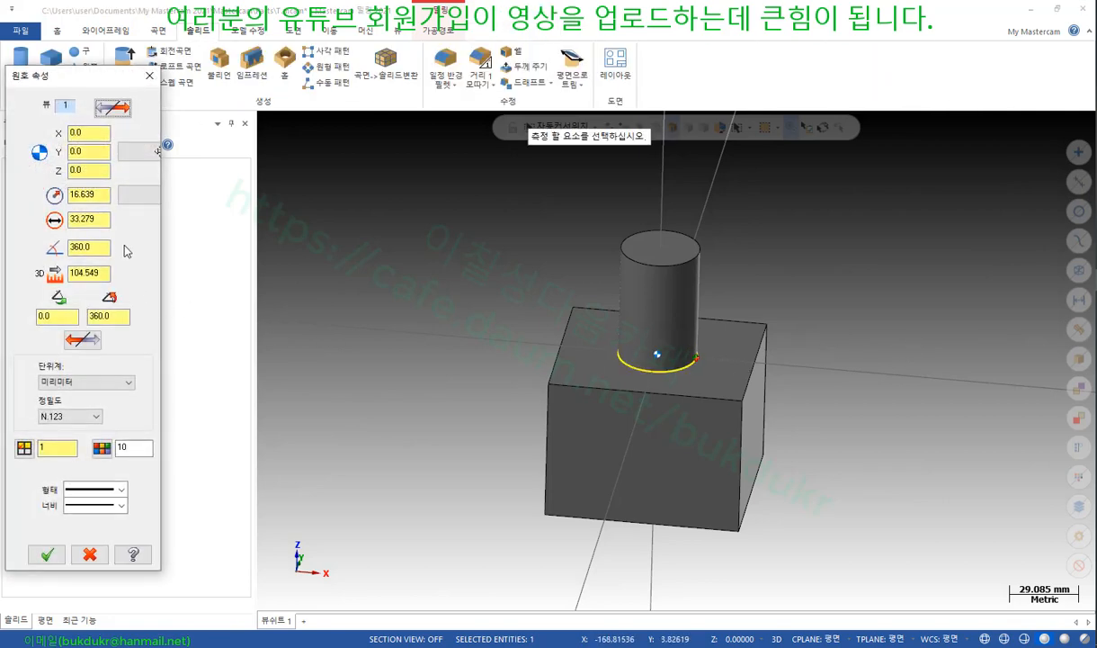
{"action": "left_click", "coordinate": [90, 219]}
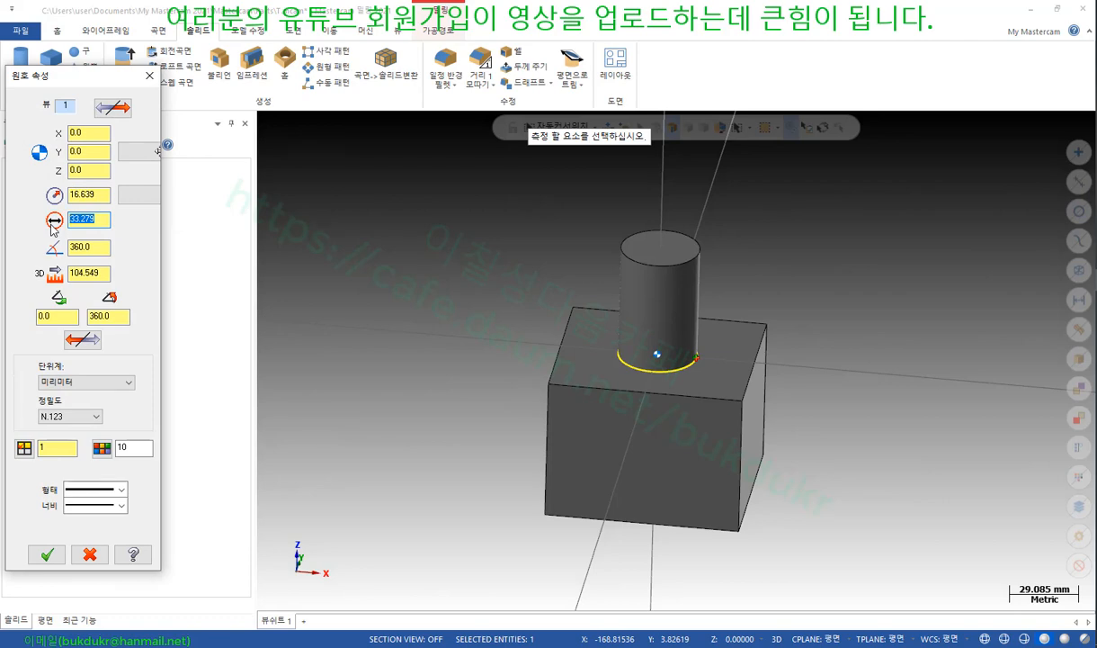
{"action": "type", "text": "50"}
{"action": "key", "text": "Return"}
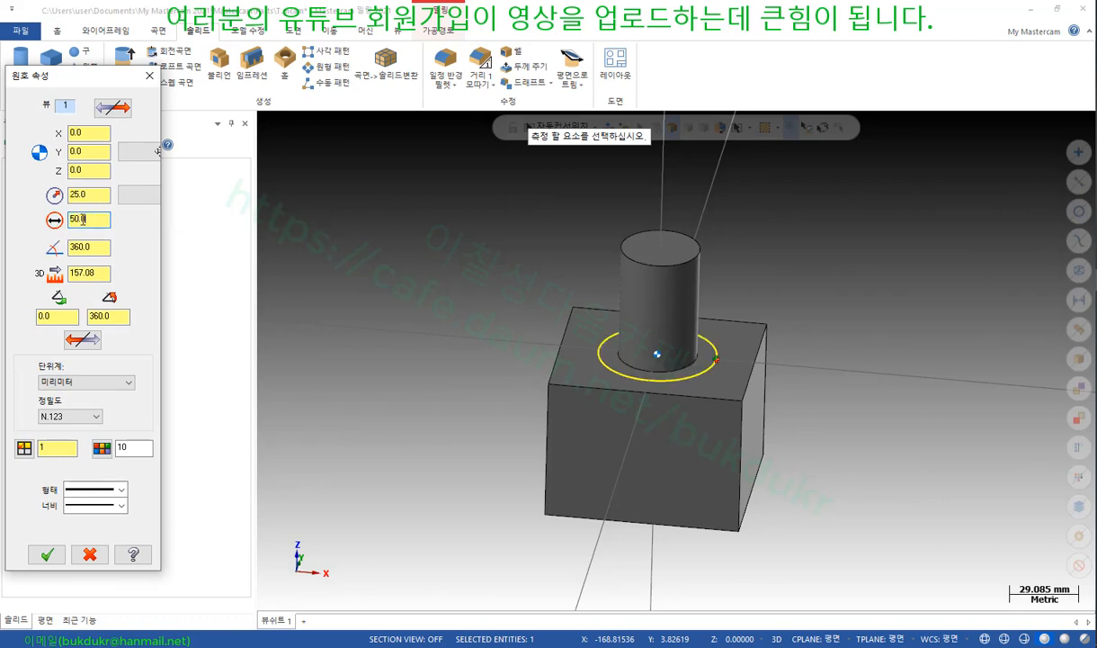
{"action": "type", "text": "10"}
{"action": "key", "text": "Return"}
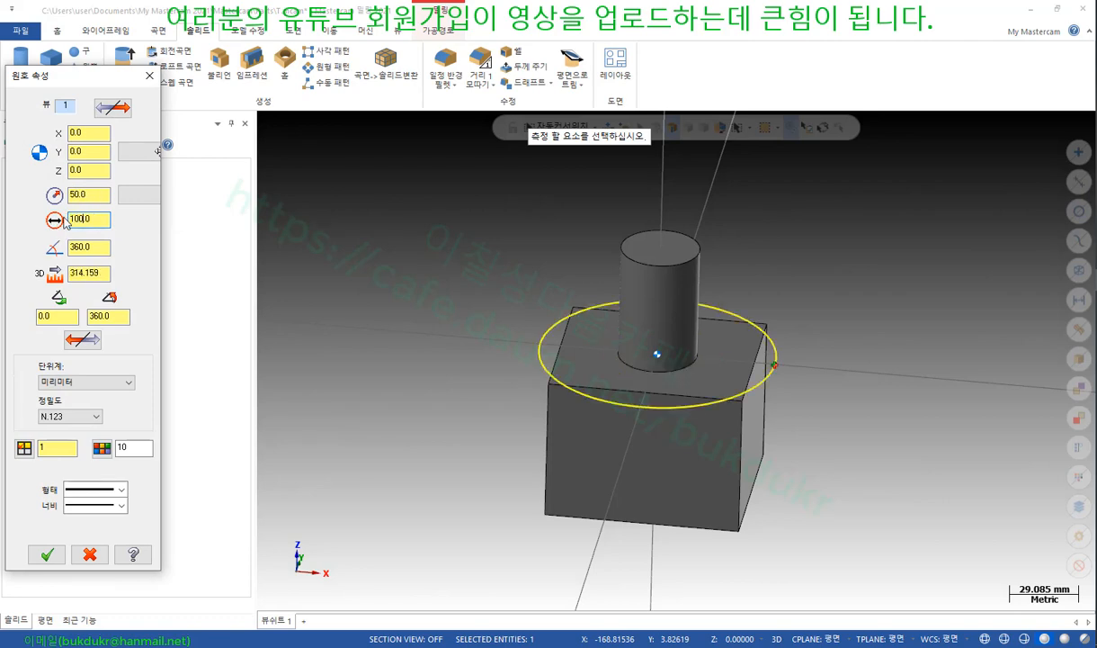
{"action": "scroll", "coordinate": [729, 317], "scroll_direction": "down", "scroll_amount": 1}
{"action": "mouse_move", "coordinate": [729, 317]}
{"action": "middle_mouse_down"}
{"action": "mouse_move", "coordinate": [739, 393]}
{"action": "mouse_move", "coordinate": [730, 314]}
{"action": "middle_mouse_up"}
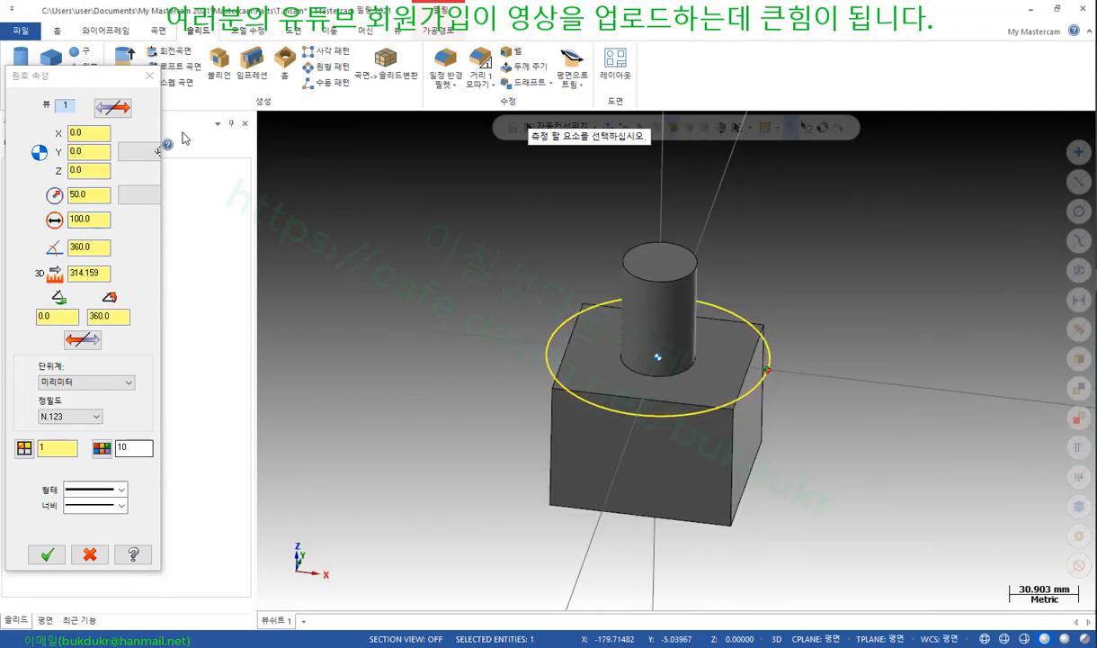
{"action": "left_click", "coordinate": [149, 75]}
Delete all geometry in the graphics area and set the view to isometric (입체)
{"action": "scroll", "coordinate": [798, 400], "scroll_direction": "up", "scroll_amount": 1}
{"action": "left_click_drag", "start_coordinate": [949, 196], "coordinate": [465, 603]}
{"action": "key", "text": "Delete"}
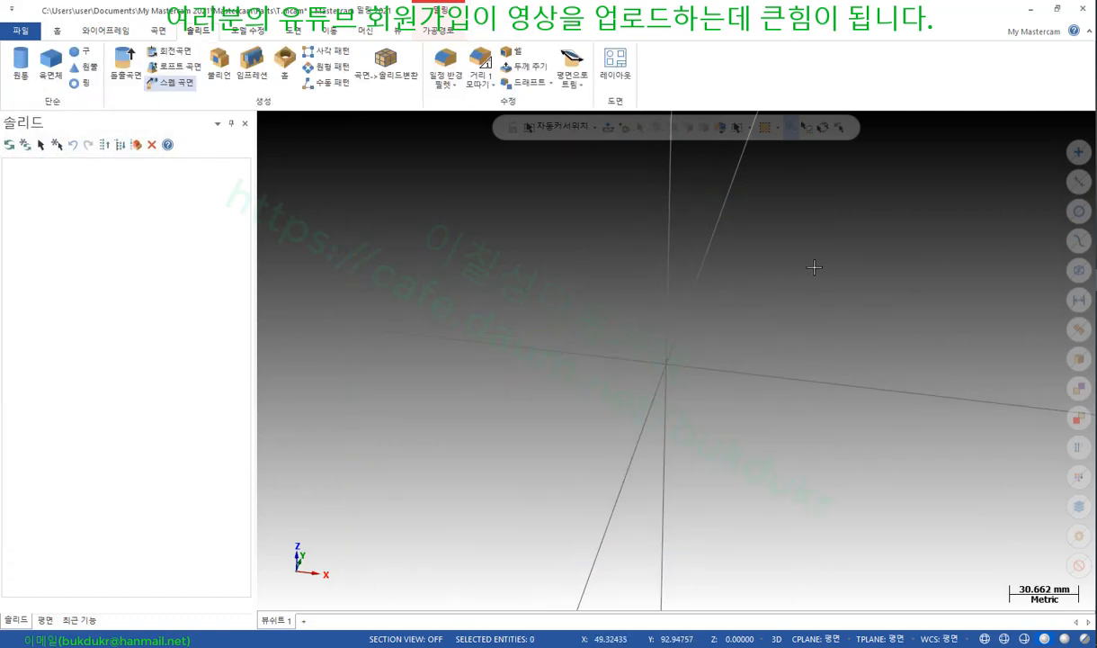
{"action": "right_click", "coordinate": [774, 252]}
{"action": "left_click", "coordinate": [823, 382]}
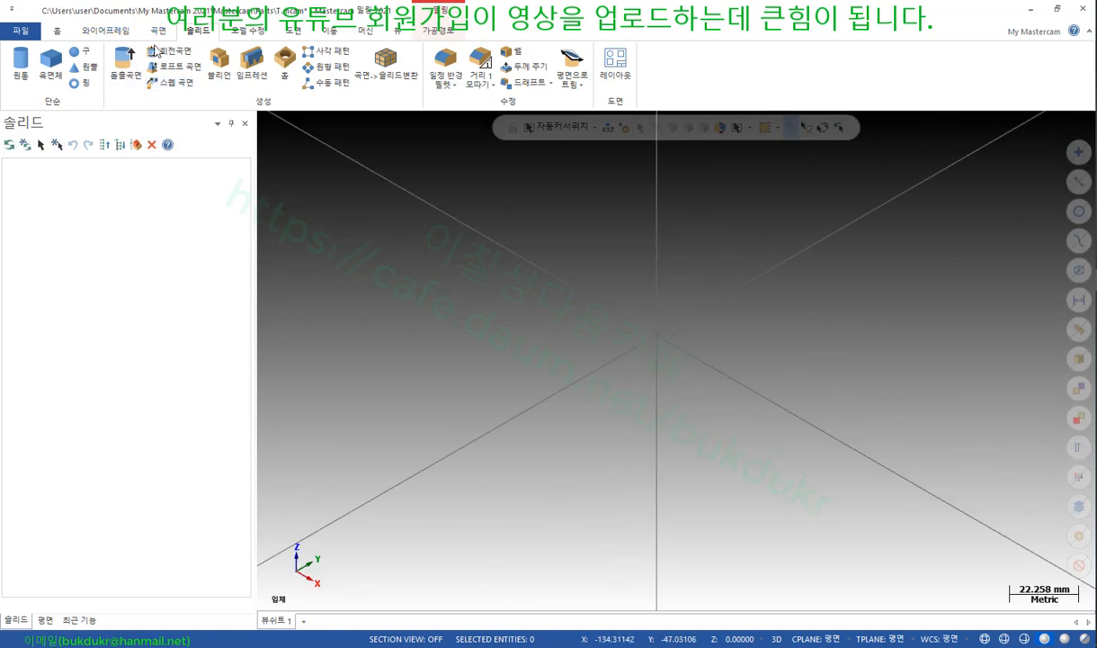
Create a solid cylinder at the origin with a radius of about 35.3 mm, extending about 34.5 mm downward along Z
{"action": "left_click", "coordinate": [20, 63]}
{"action": "left_click", "coordinate": [786, 342]}
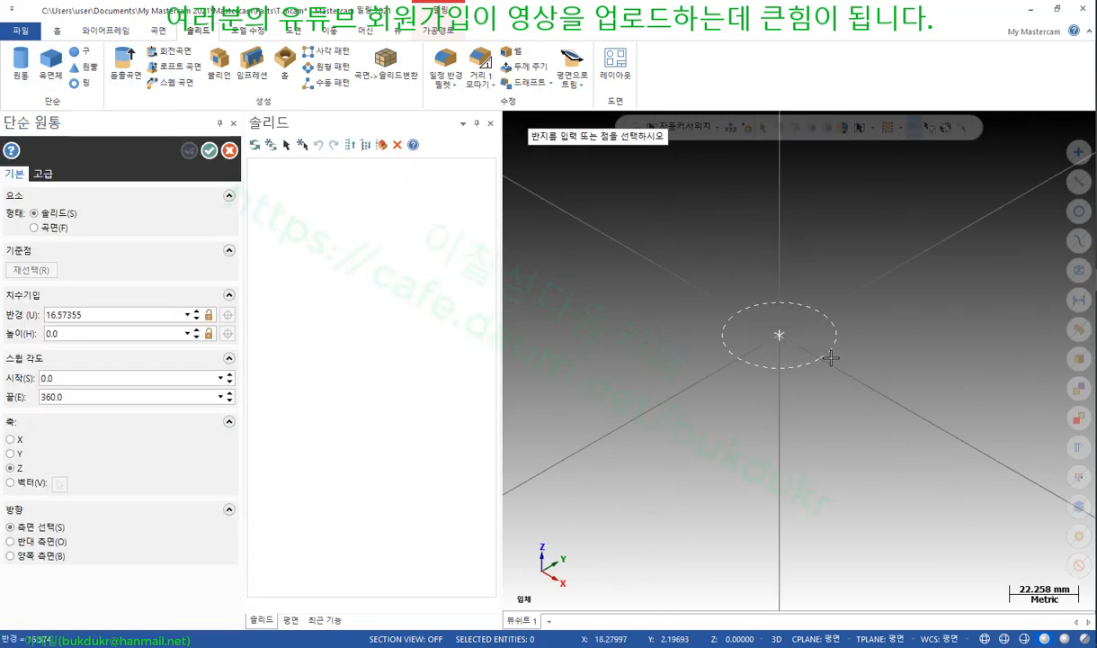
{"action": "left_click", "coordinate": [862, 373]}
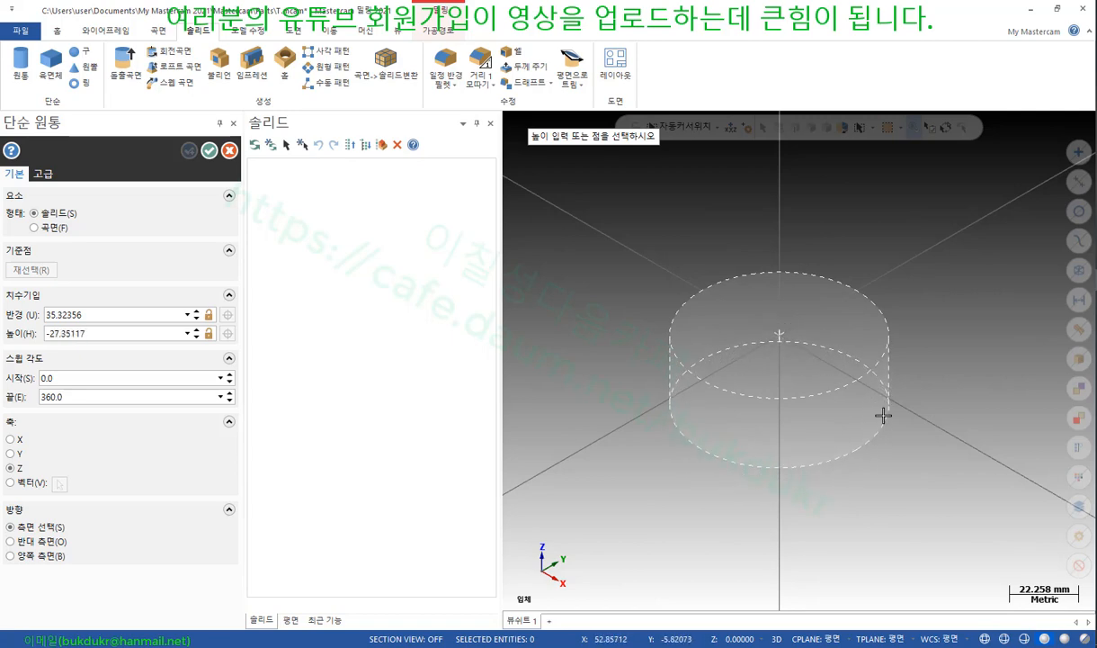
{"action": "left_click", "coordinate": [850, 406]}
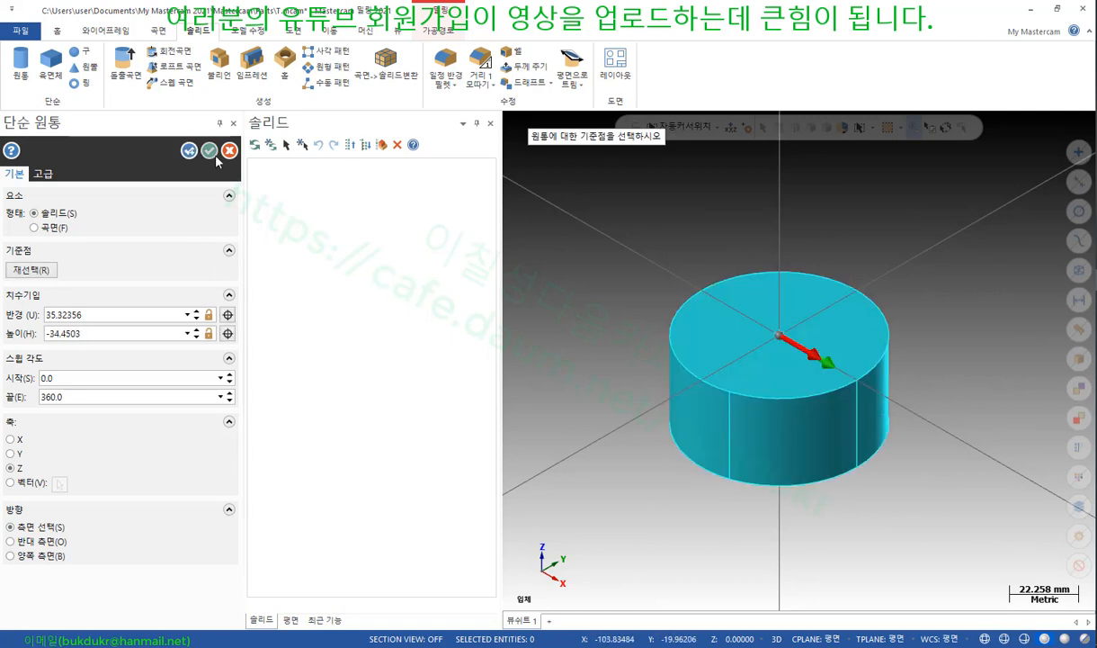
{"action": "left_click", "coordinate": [189, 150]}
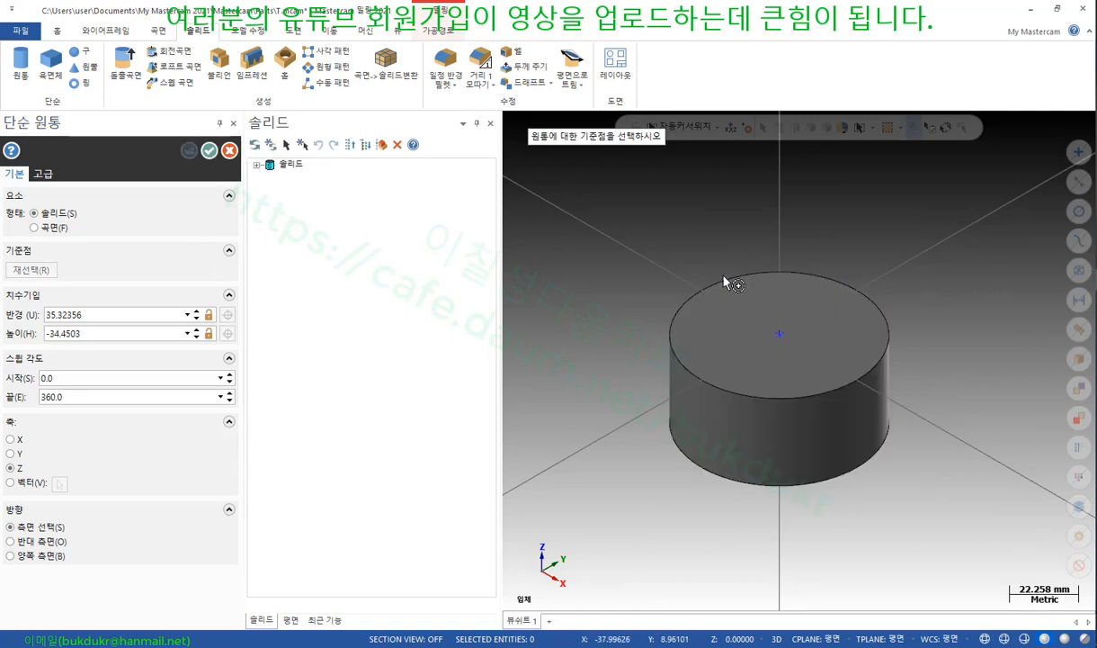
Create a second solid cylinder at the same center, with a radius of about 15.9 mm and a height of about 66.6 mm upward
{"action": "left_click", "coordinate": [775, 332]}
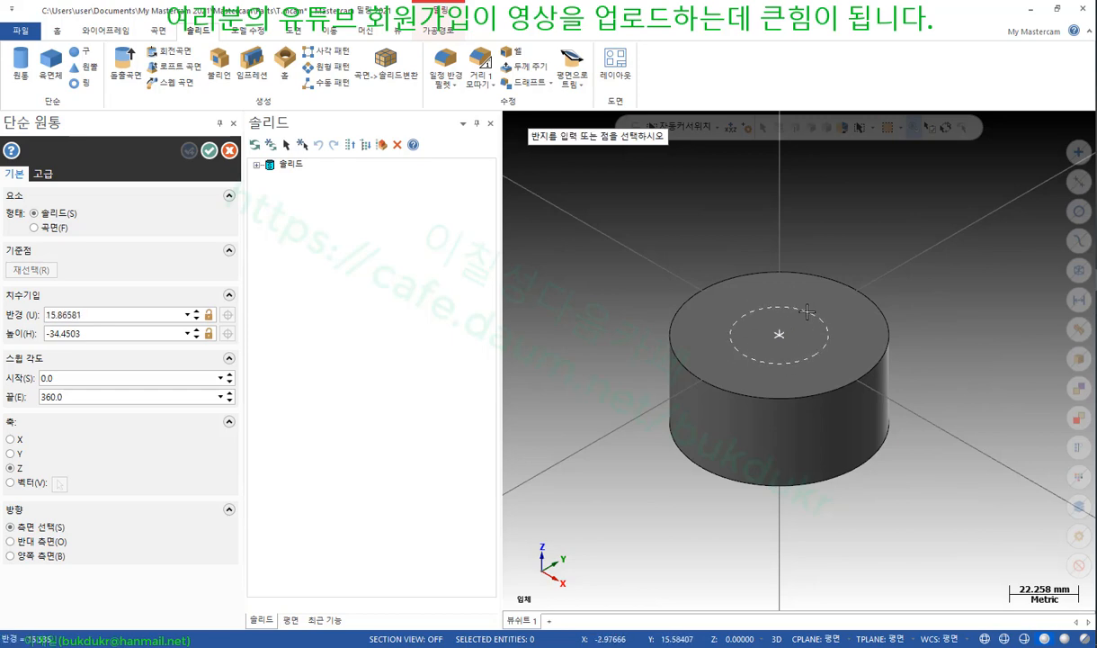
{"action": "left_click", "coordinate": [805, 310]}
{"action": "left_click", "coordinate": [810, 195]}
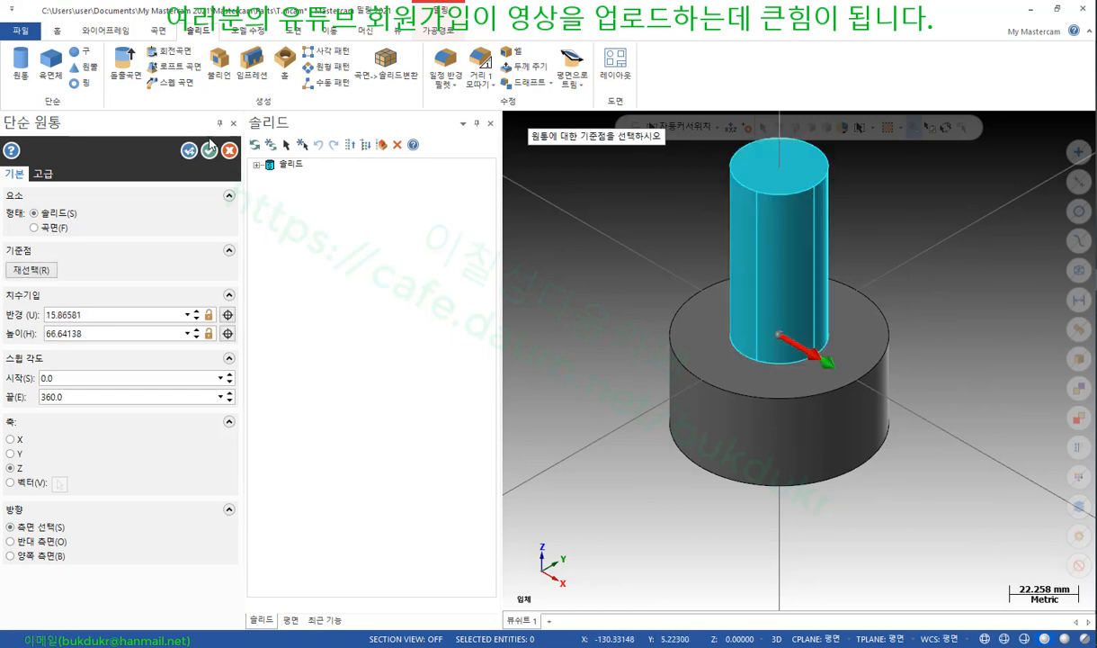
{"action": "left_click", "coordinate": [208, 150]}
{"action": "scroll", "coordinate": [642, 216], "scroll_direction": "up", "scroll_amount": 2}
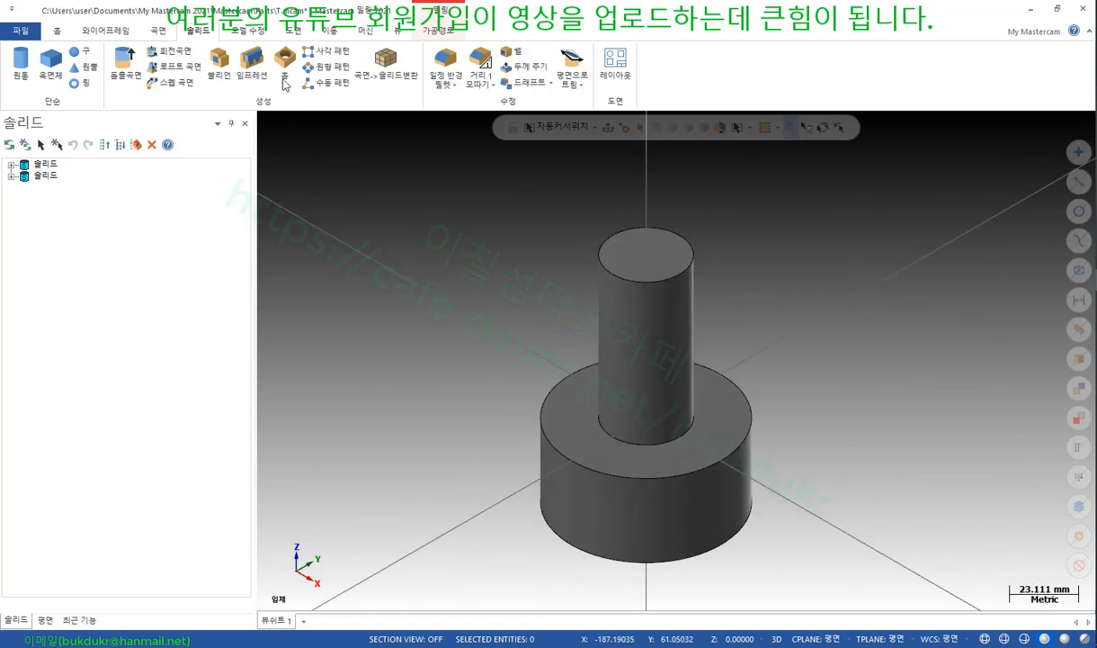
Merge the two cylinders with Boolean 추가 (Add), using the wide base as target and the narrow cylinder as tool body
{"action": "left_click", "coordinate": [218, 65]}
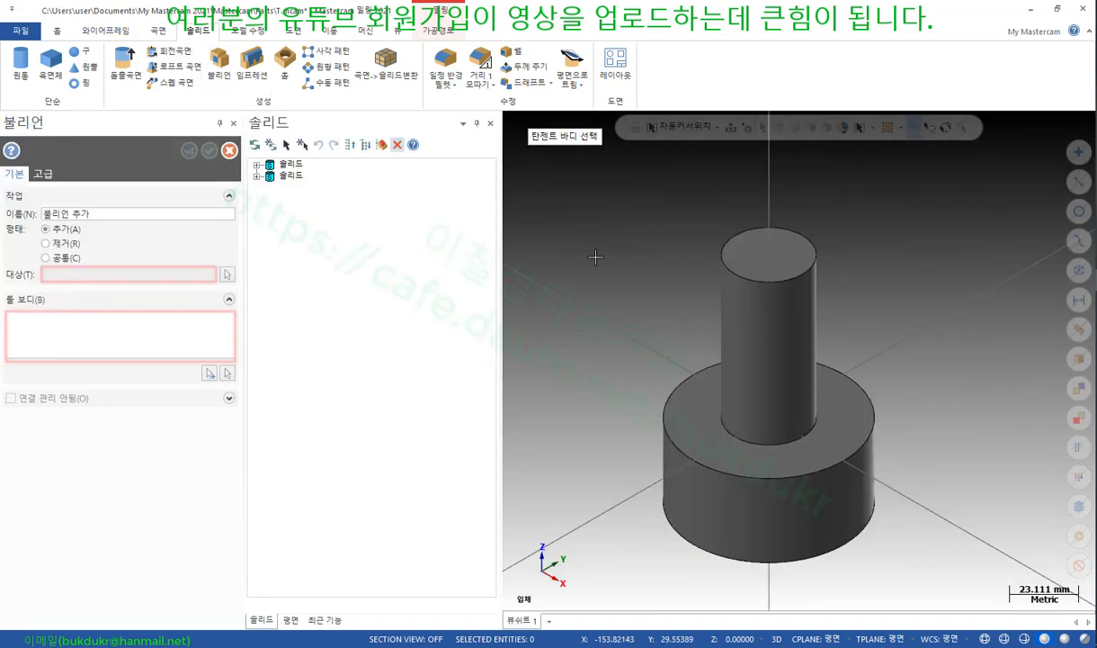
{"action": "left_click", "coordinate": [779, 520]}
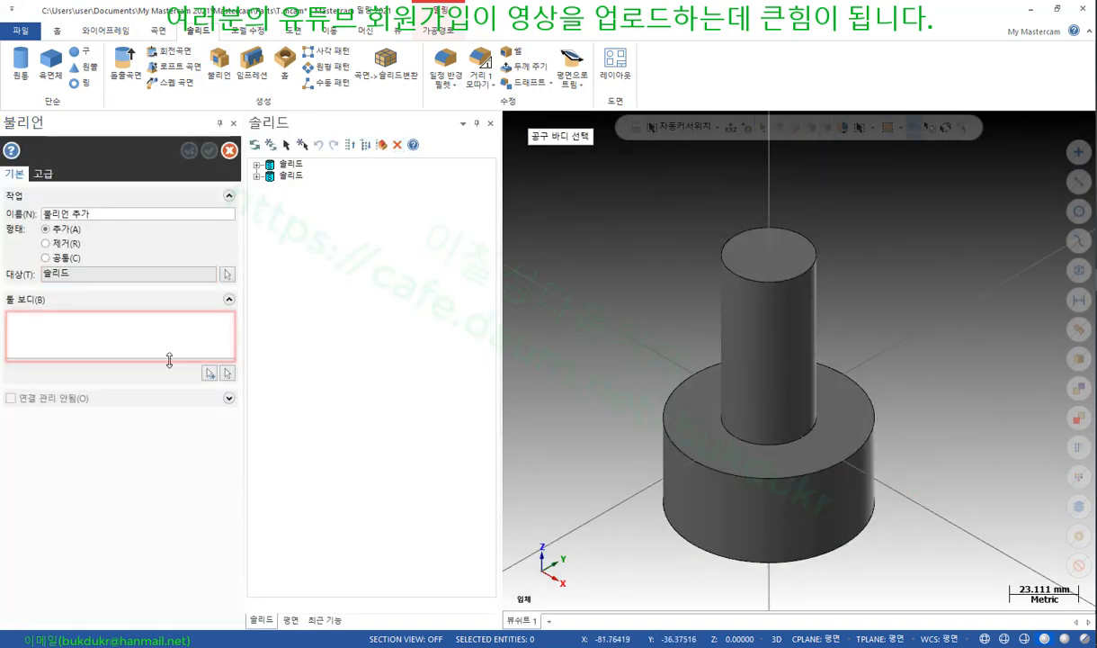
{"action": "left_click", "coordinate": [209, 373]}
{"action": "left_click", "coordinate": [746, 326]}
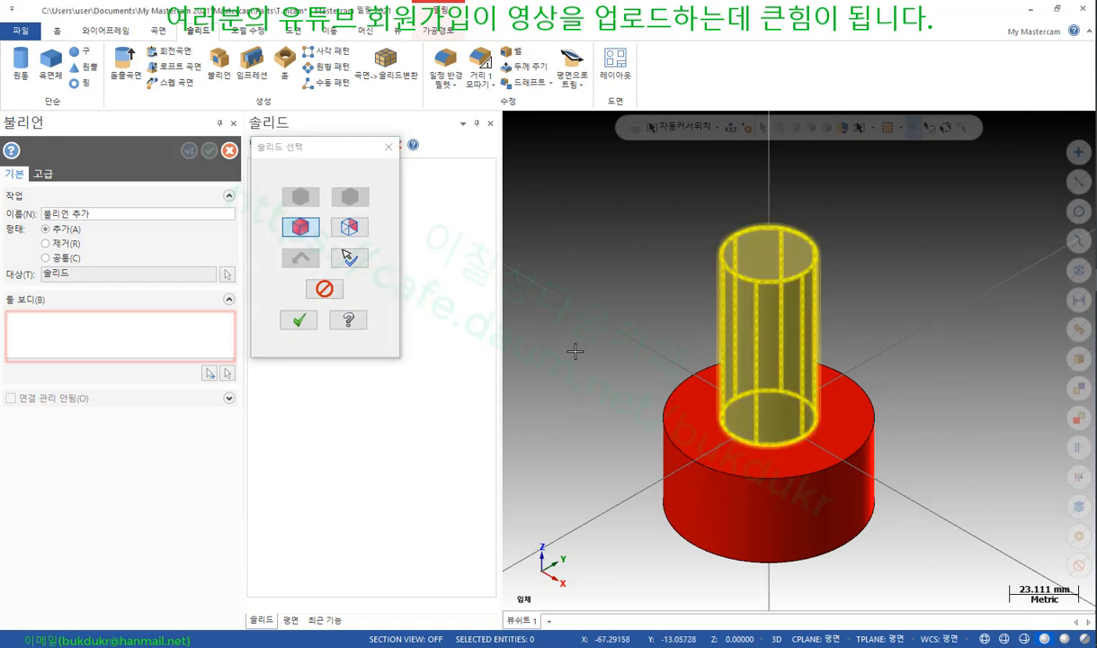
{"action": "left_click", "coordinate": [299, 319]}
{"action": "left_click", "coordinate": [61, 257]}
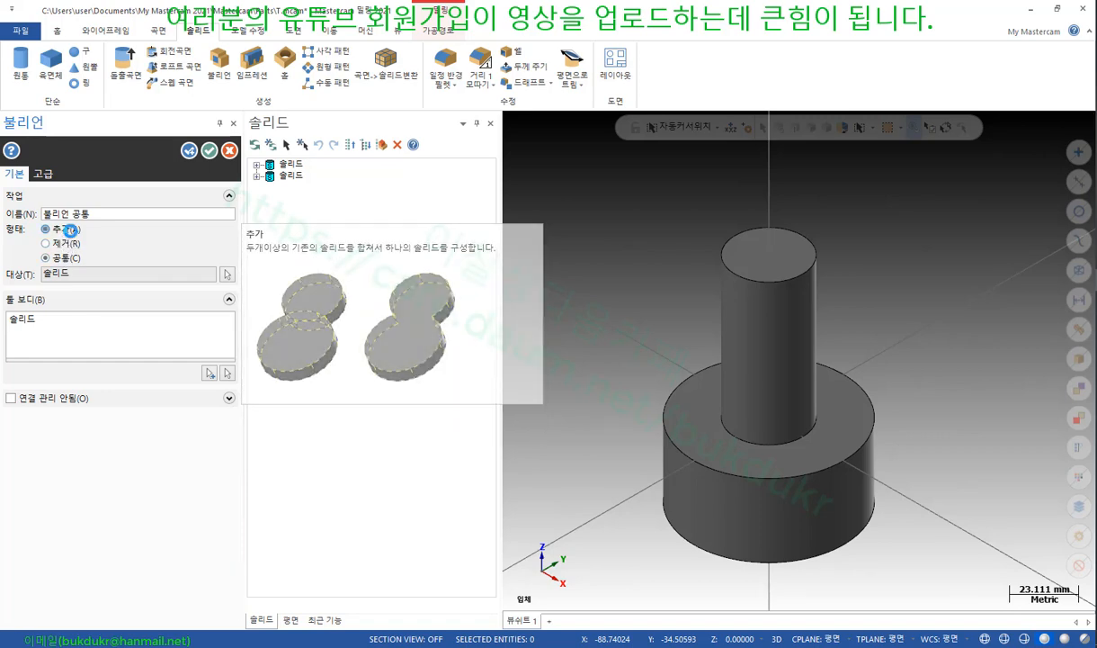
{"action": "left_click", "coordinate": [68, 231]}
{"action": "left_click", "coordinate": [208, 150]}
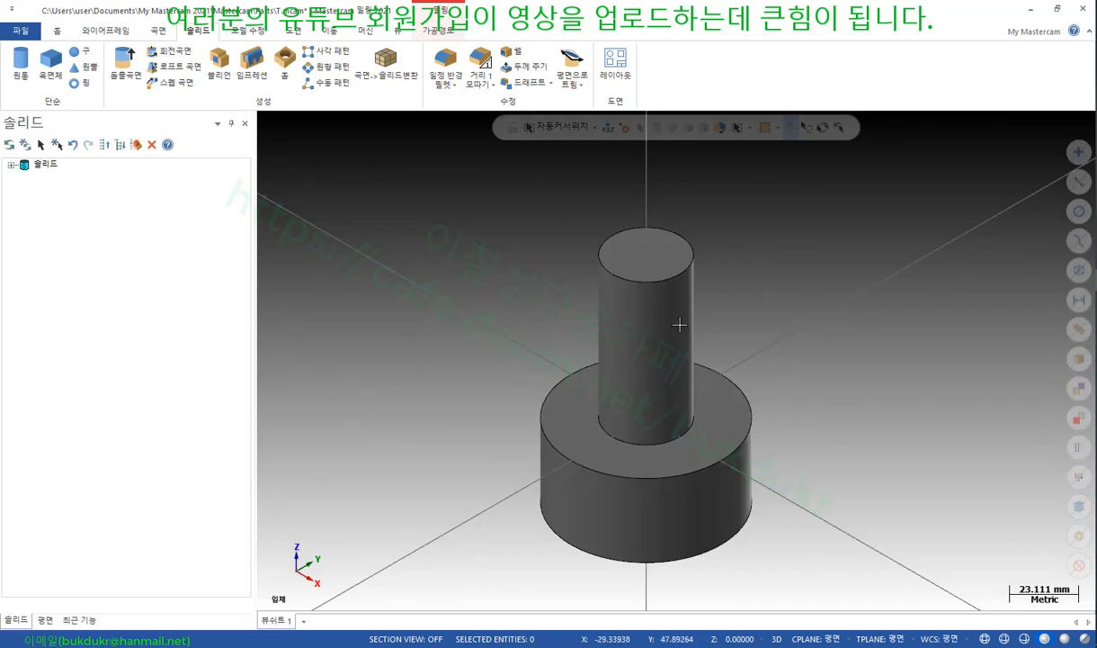
Inspect the merged solid and its history entry, and compare it with the figures on textbook page 293 in Adobe Acrobat before returning to Mastercam
{"action": "left_click", "coordinate": [650, 323]}
{"action": "left_click", "coordinate": [764, 328]}
{"action": "middle_click_drag", "start_coordinate": [762, 331], "coordinate": [796, 331]}
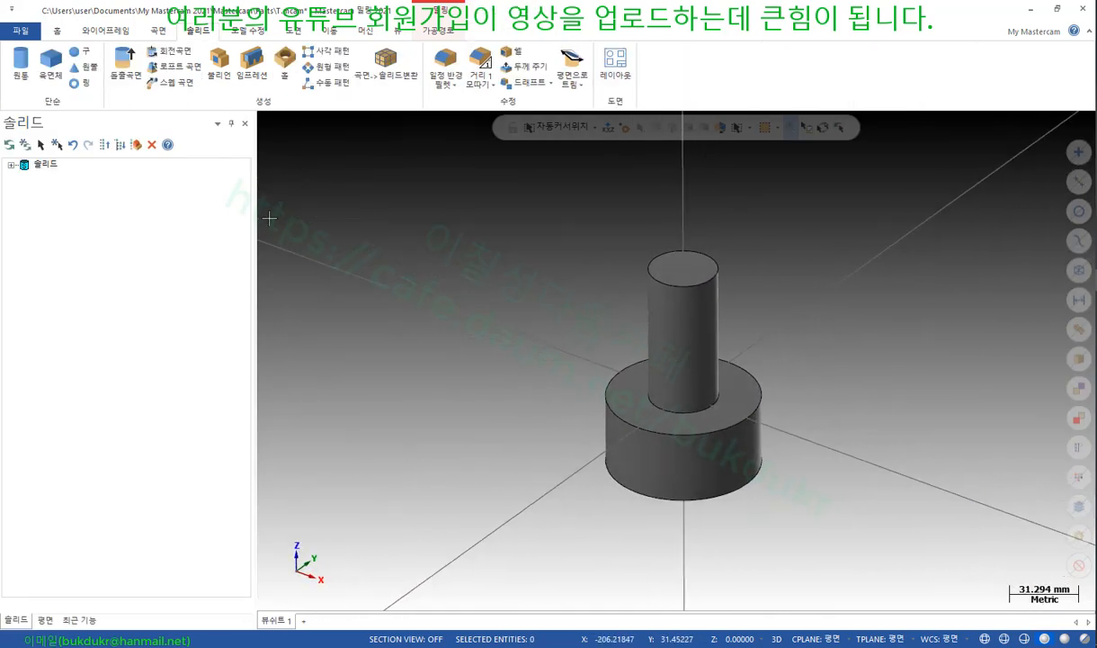
{"action": "left_click", "coordinate": [12, 165]}
{"action": "scroll", "coordinate": [761, 364], "scroll_direction": "up", "scroll_amount": 1}
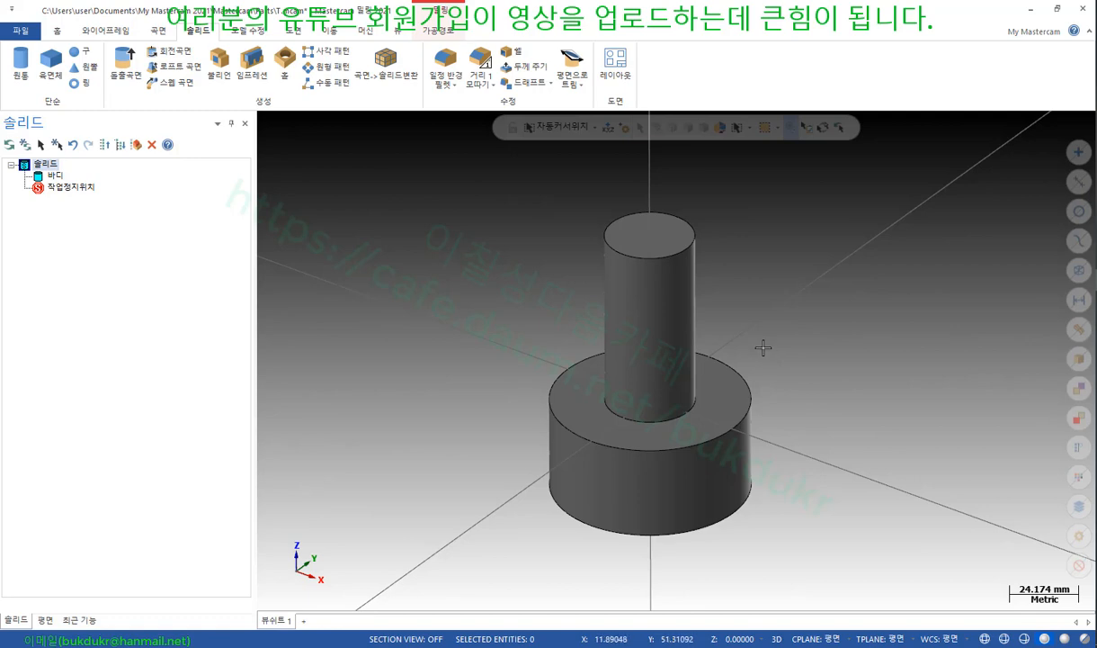
{"action": "key", "text": "alt+Tab"}
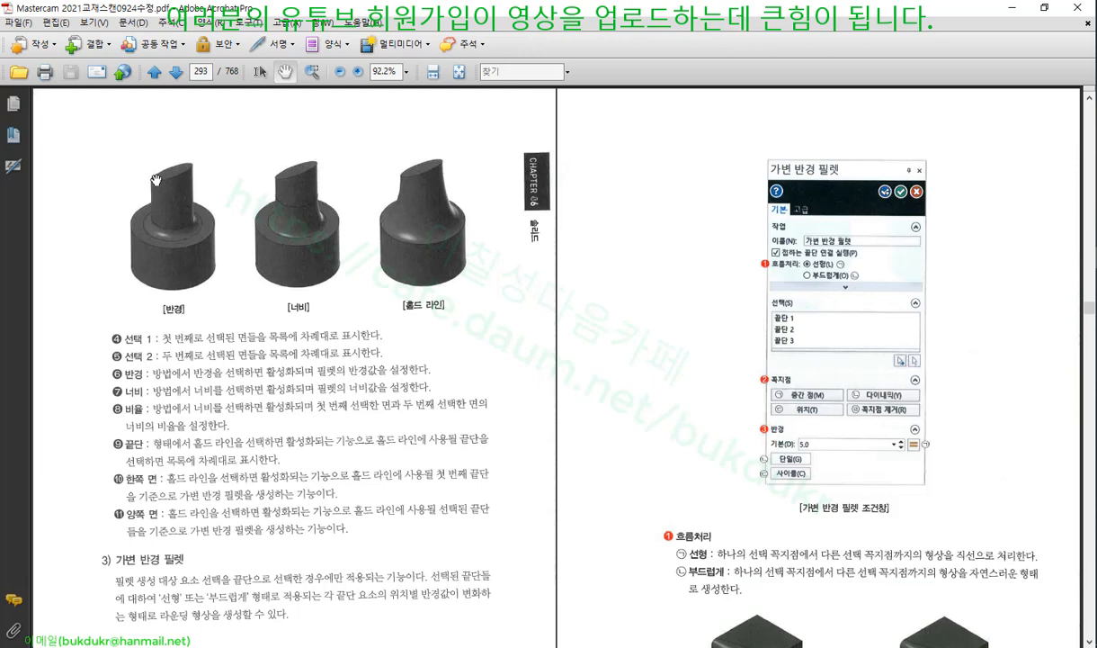
{"action": "key", "text": "alt+Tab"}
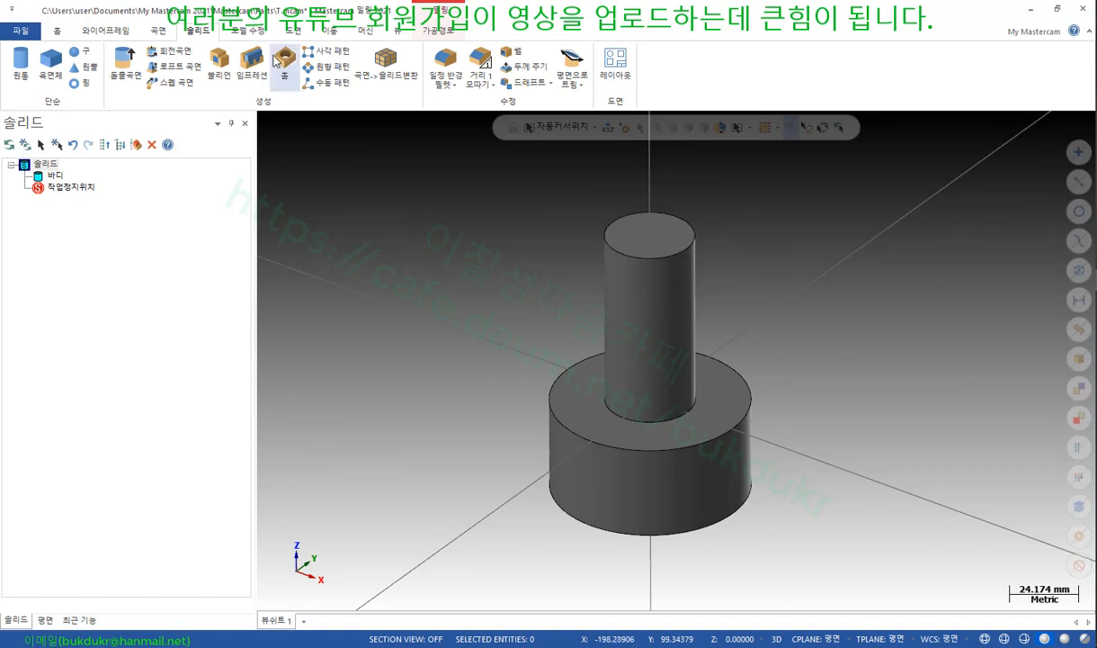
Tilt the top face of the narrow cylinder about the X axis with the model-editing 이동 (Move) command
{"action": "left_click", "coordinate": [258, 31]}
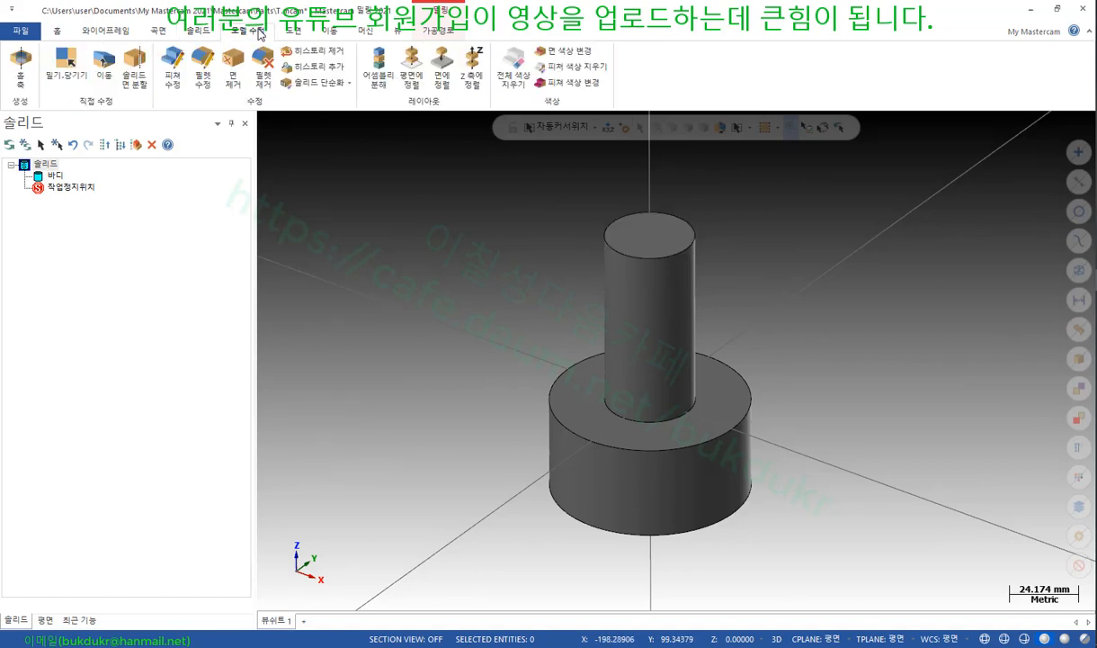
{"action": "left_click", "coordinate": [103, 75]}
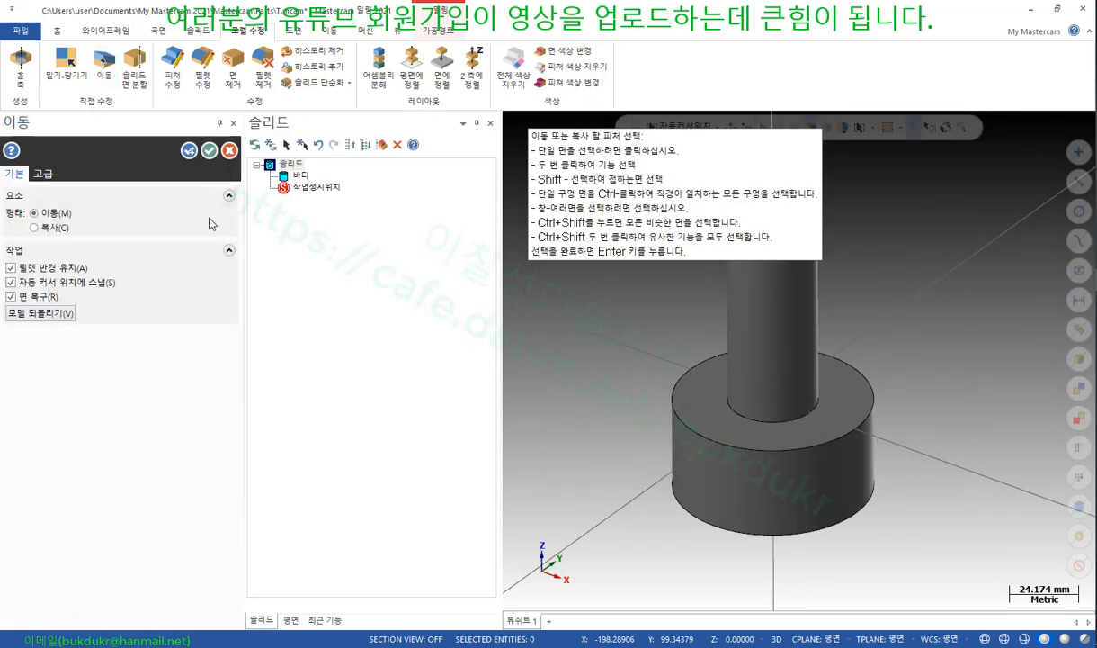
{"action": "scroll", "coordinate": [870, 383], "scroll_direction": "down", "scroll_amount": 2}
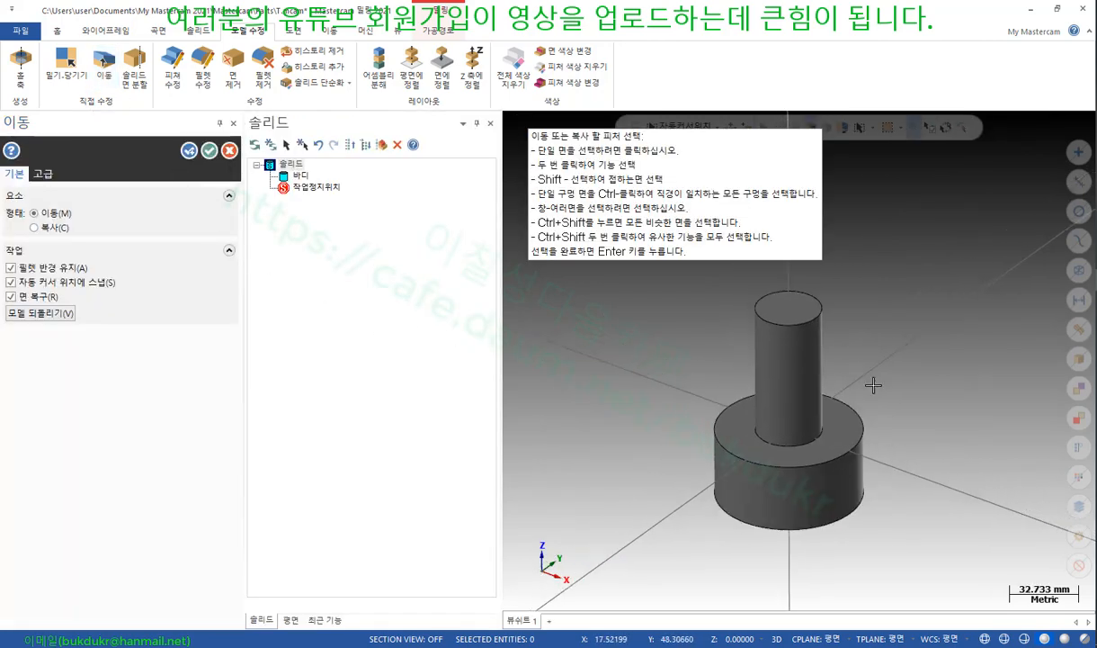
{"action": "left_click", "coordinate": [799, 316]}
{"action": "scroll", "coordinate": [887, 441], "scroll_direction": "down", "scroll_amount": 1}
{"action": "scroll", "coordinate": [901, 338], "scroll_direction": "up", "scroll_amount": 1}
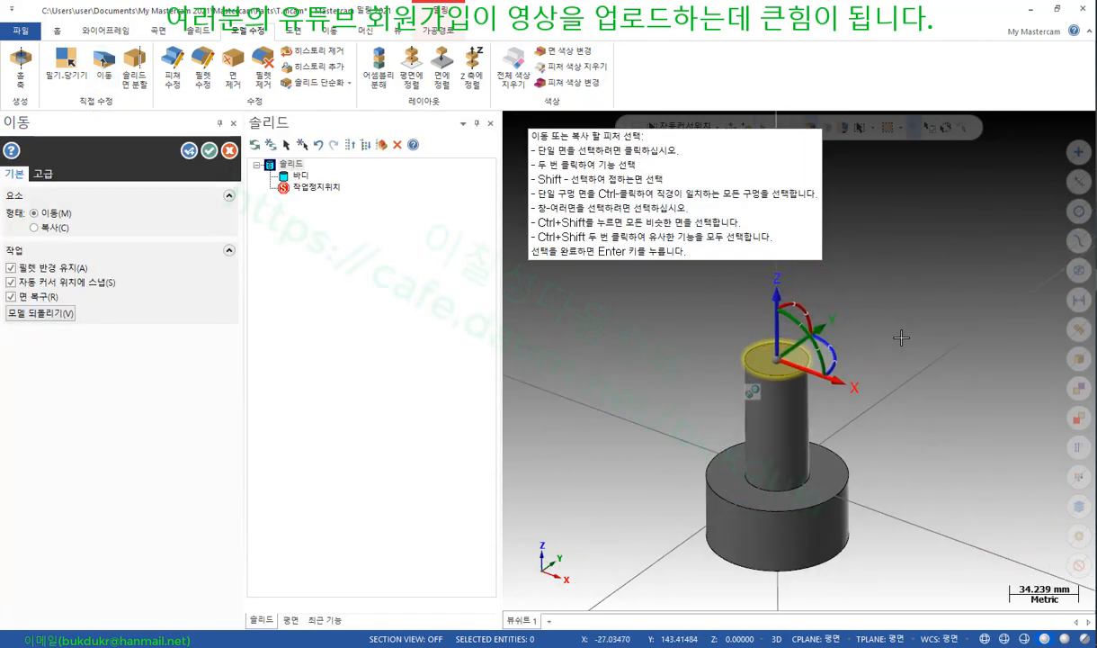
{"action": "left_click", "coordinate": [810, 320]}
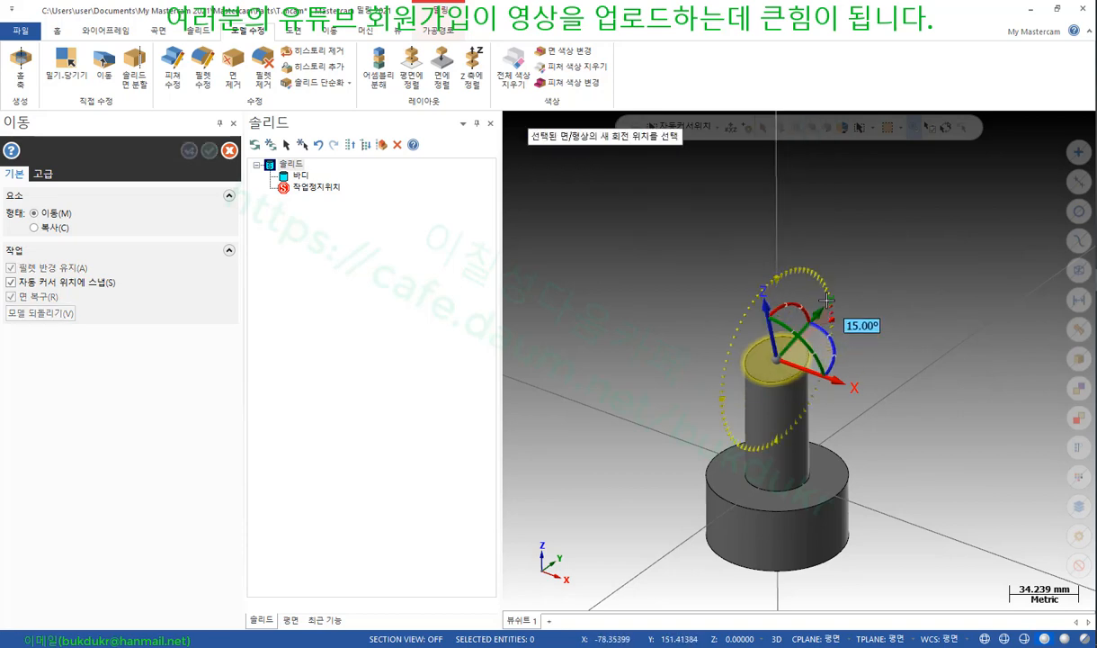
{"action": "left_click", "coordinate": [825, 291]}
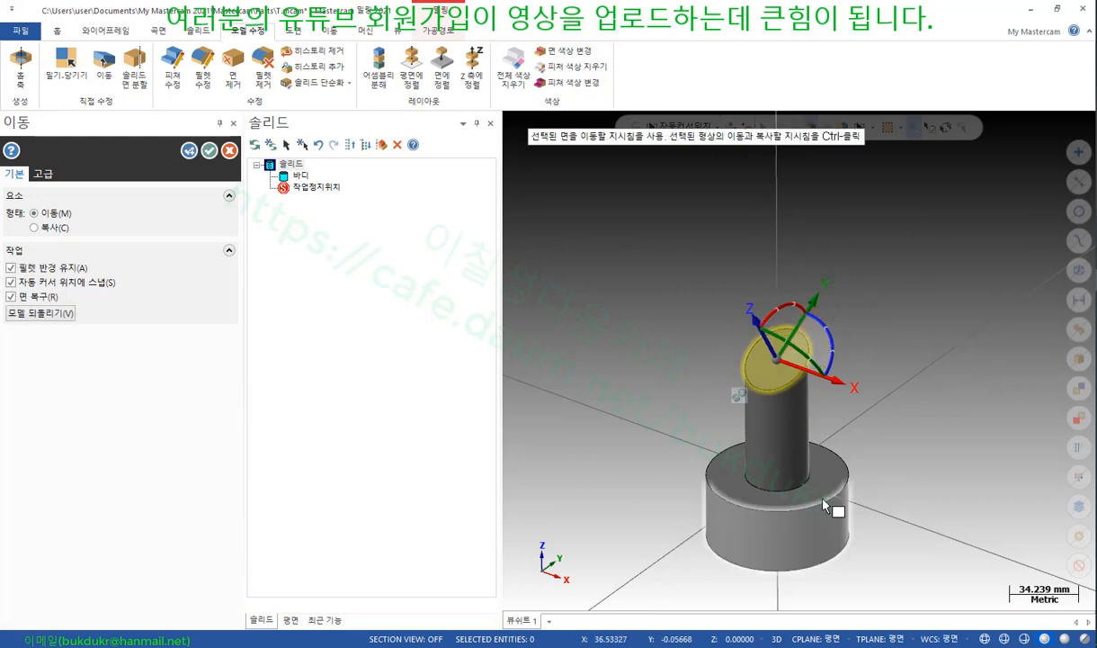
{"action": "scroll", "coordinate": [810, 508], "scroll_direction": "up", "scroll_amount": 2}
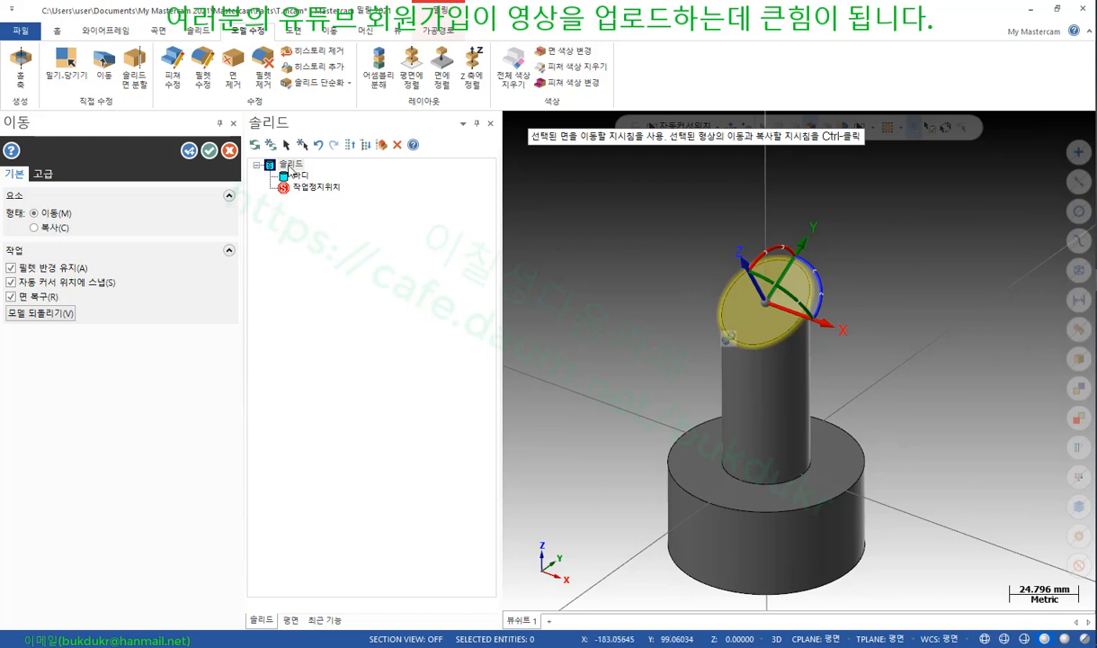
{"action": "left_click", "coordinate": [209, 150]}
Compare the slanted-top solid with the 반경, 너비 and 홀드 라인 figures in the Adobe Acrobat textbook, and return to Mastercam
{"action": "middle_click_drag", "start_coordinate": [779, 307], "coordinate": [1087, 297]}
{"action": "key", "text": "alt+Tab"}
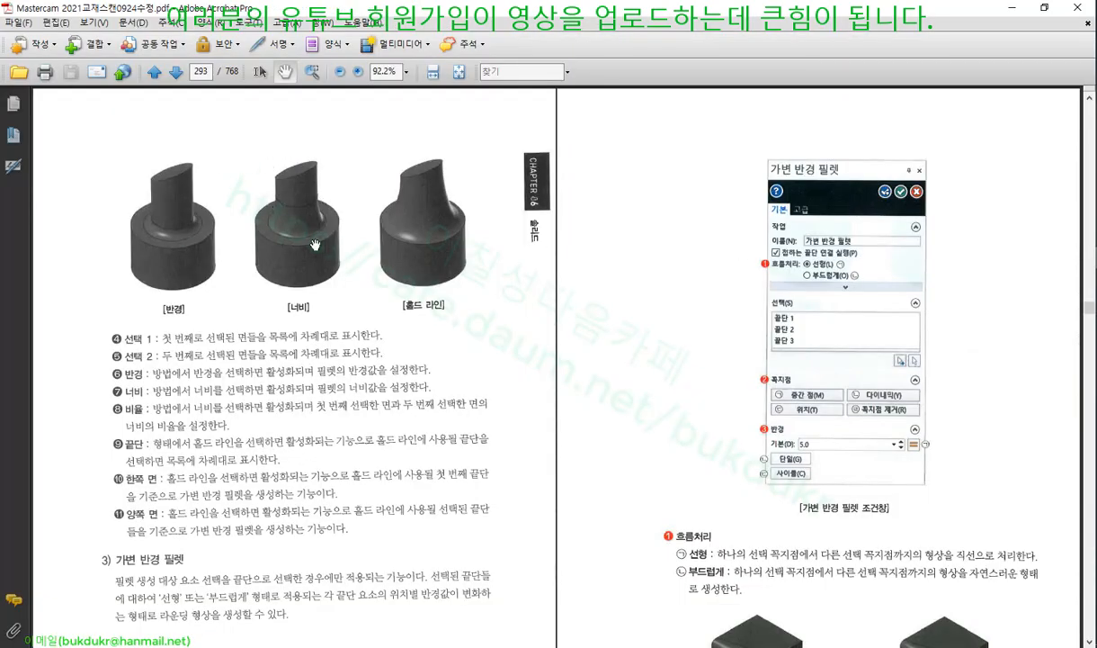
{"action": "key", "text": "alt+Tab"}
{"action": "middle_click_drag", "start_coordinate": [750, 279], "coordinate": [832, 272]}
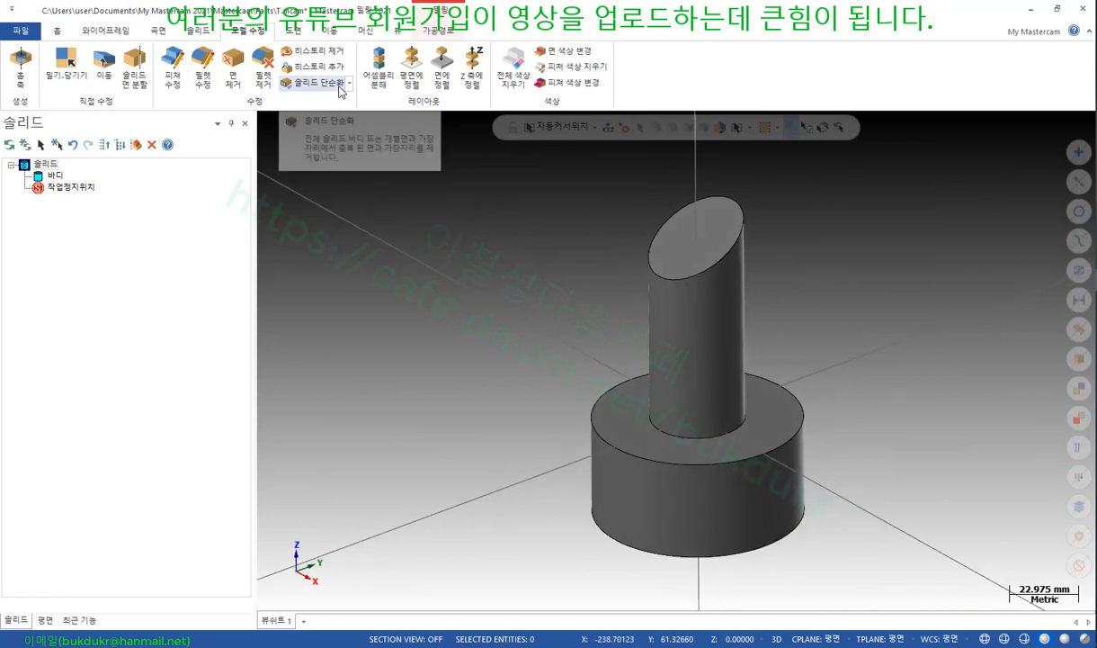
Start a 면 - 면 필렛 (face-face fillet) between the wide base's top face and the narrow cylinder's side face
{"action": "left_click", "coordinate": [198, 31]}
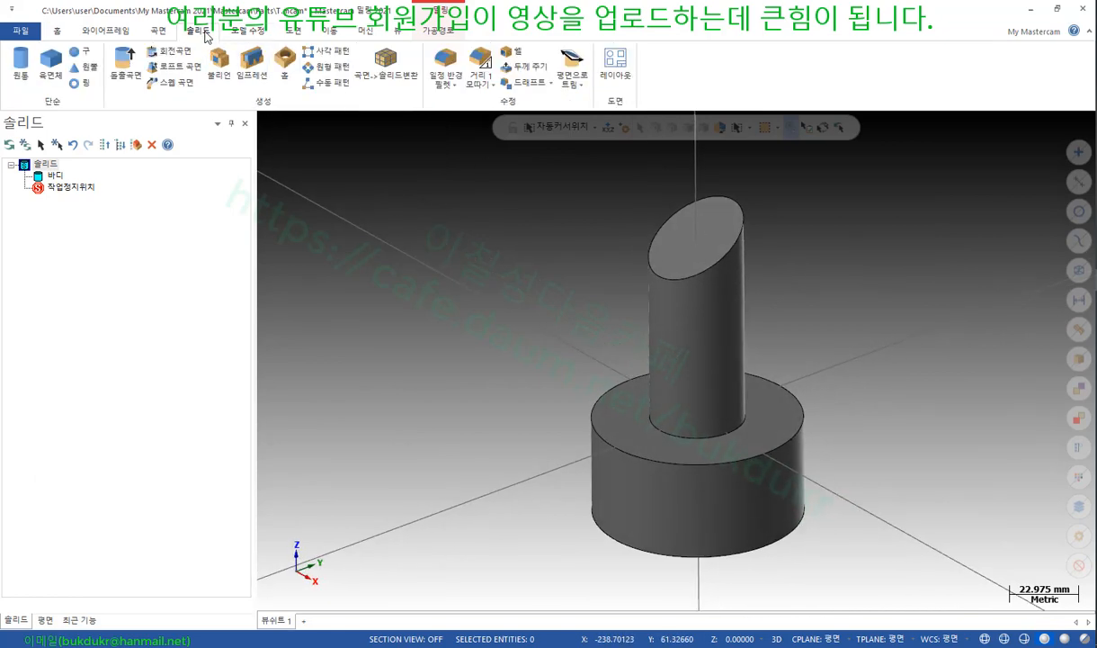
{"action": "left_click", "coordinate": [448, 87]}
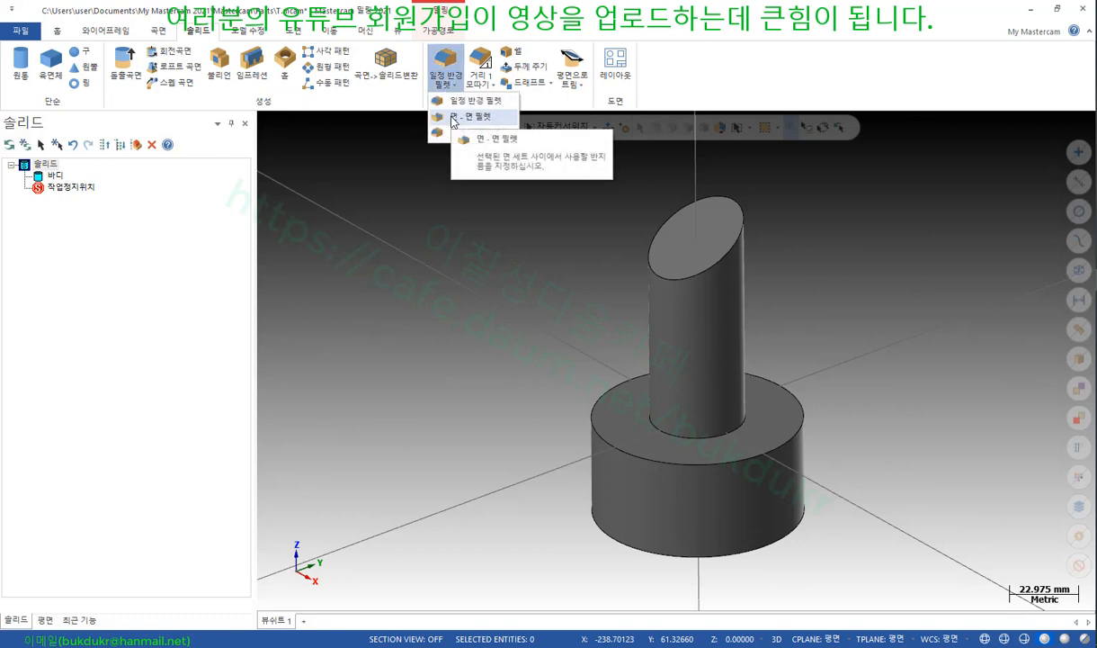
{"action": "left_click", "coordinate": [452, 119]}
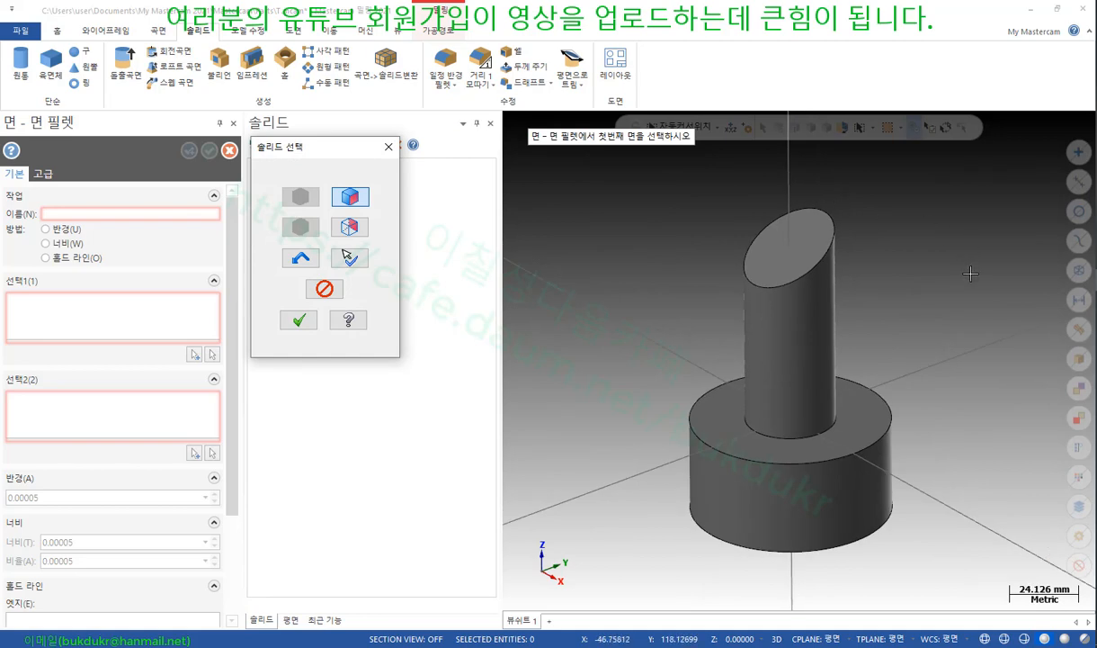
{"action": "left_click", "coordinate": [724, 420]}
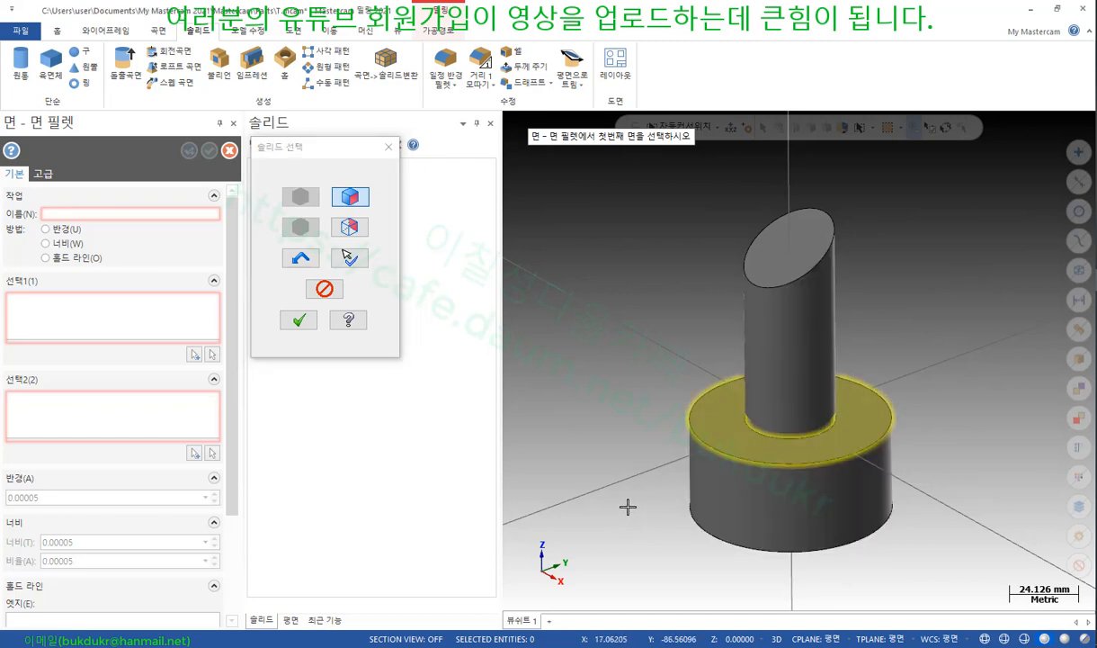
{"action": "left_click", "coordinate": [299, 321]}
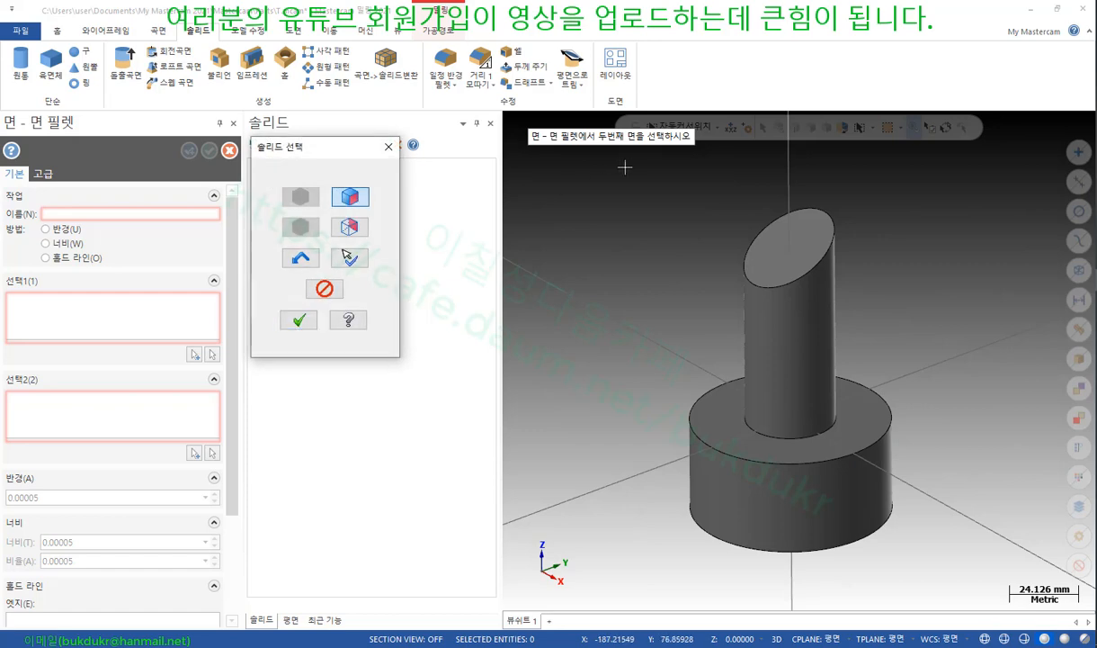
{"action": "left_click", "coordinate": [783, 346]}
{"action": "left_click", "coordinate": [298, 321]}
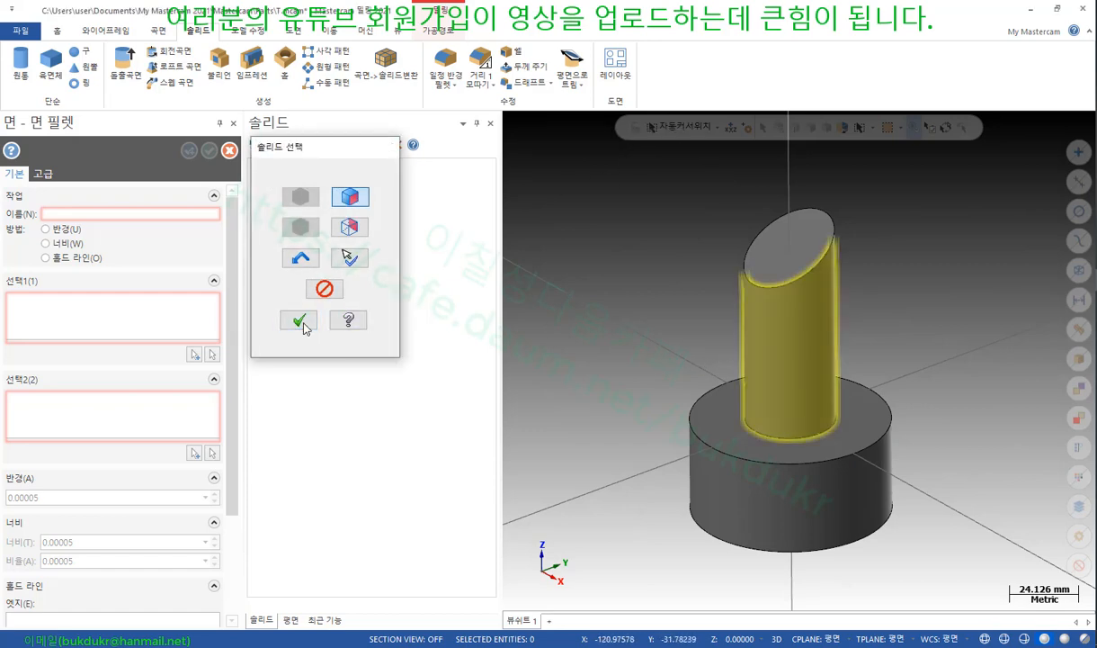
Set the face-face fillet's radius to 10 and inspect the blend around the foot of the narrow cylinder
{"action": "scroll", "coordinate": [876, 384], "scroll_direction": "up", "scroll_amount": 1}
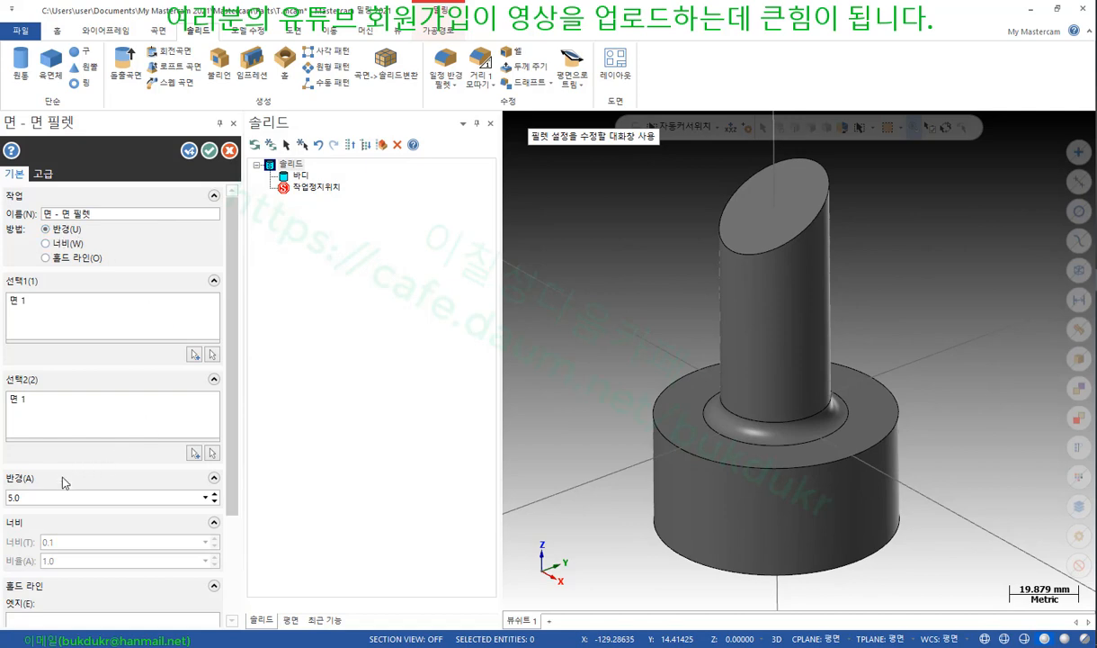
{"action": "left_click", "coordinate": [117, 497]}
{"action": "key", "text": "Return"}
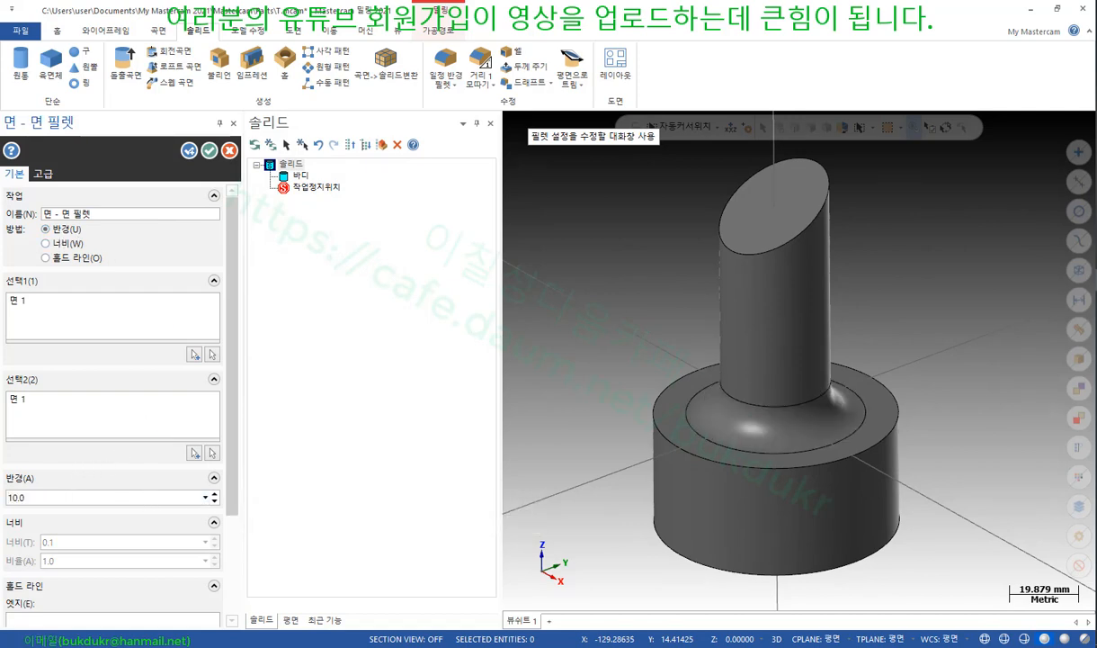
{"action": "scroll", "coordinate": [810, 413], "scroll_direction": "up", "scroll_amount": 4}
{"action": "middle_click_drag", "start_coordinate": [806, 411], "coordinate": [859, 412]}
{"action": "scroll", "coordinate": [877, 461], "scroll_direction": "up", "scroll_amount": 11}
{"action": "scroll", "coordinate": [833, 407], "scroll_direction": "up", "scroll_amount": 3}
{"action": "scroll", "coordinate": [864, 410], "scroll_direction": "down", "scroll_amount": 15}
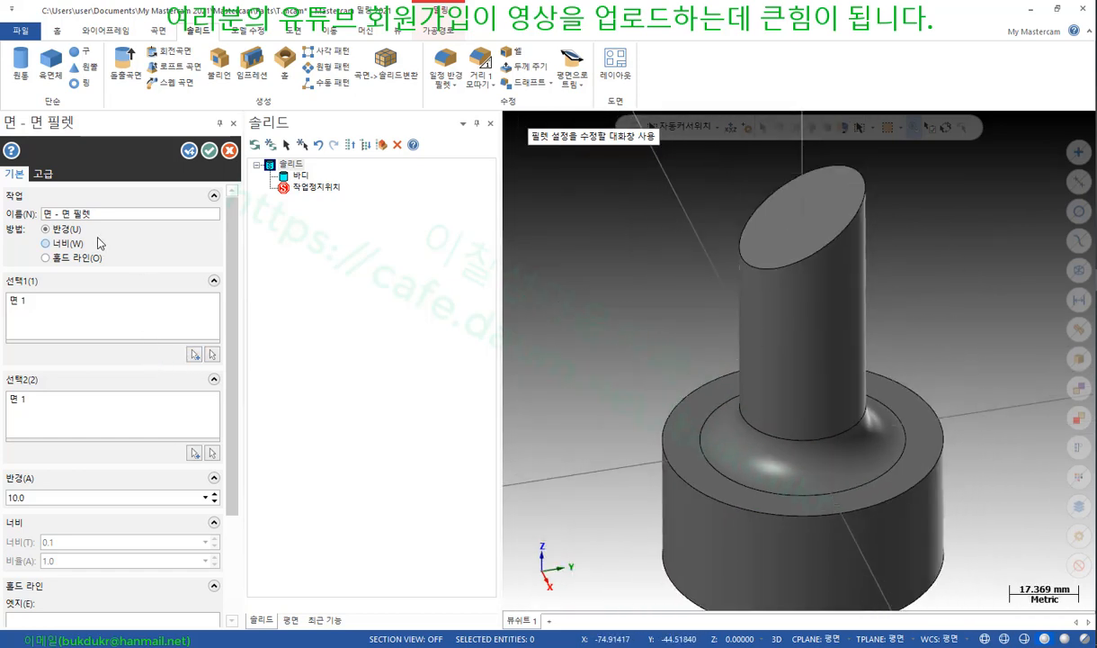
Switch the fillet method to 너비 (Width) and set the width to 10
{"action": "left_click", "coordinate": [52, 244]}
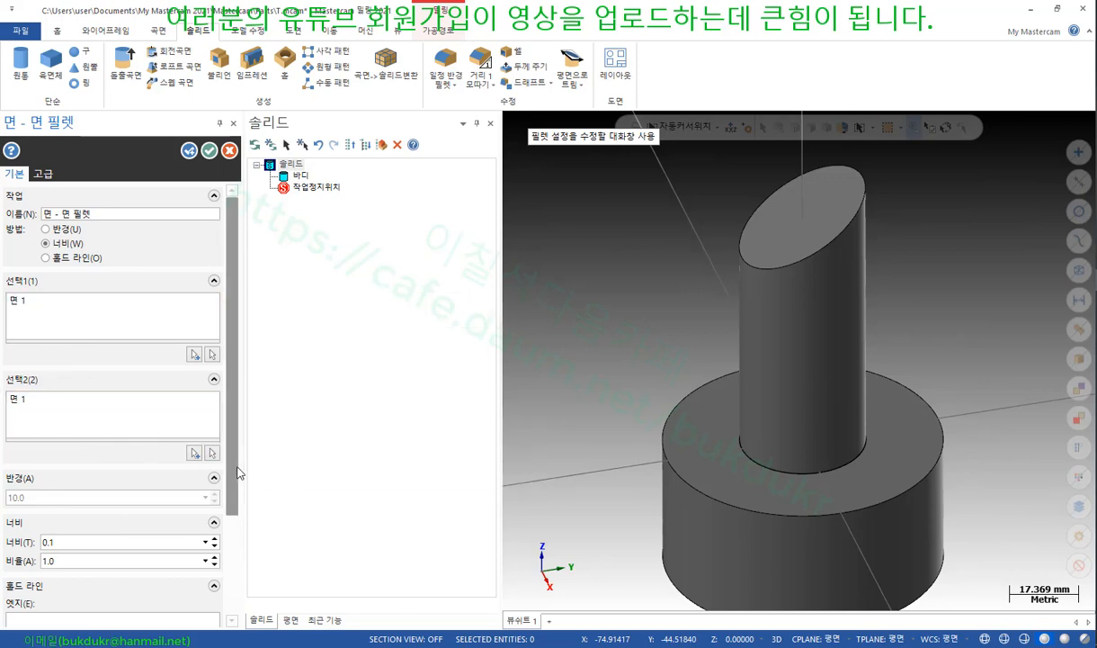
{"action": "scroll", "coordinate": [238, 473], "scroll_direction": "down", "scroll_amount": 3}
{"action": "left_click", "coordinate": [66, 409]}
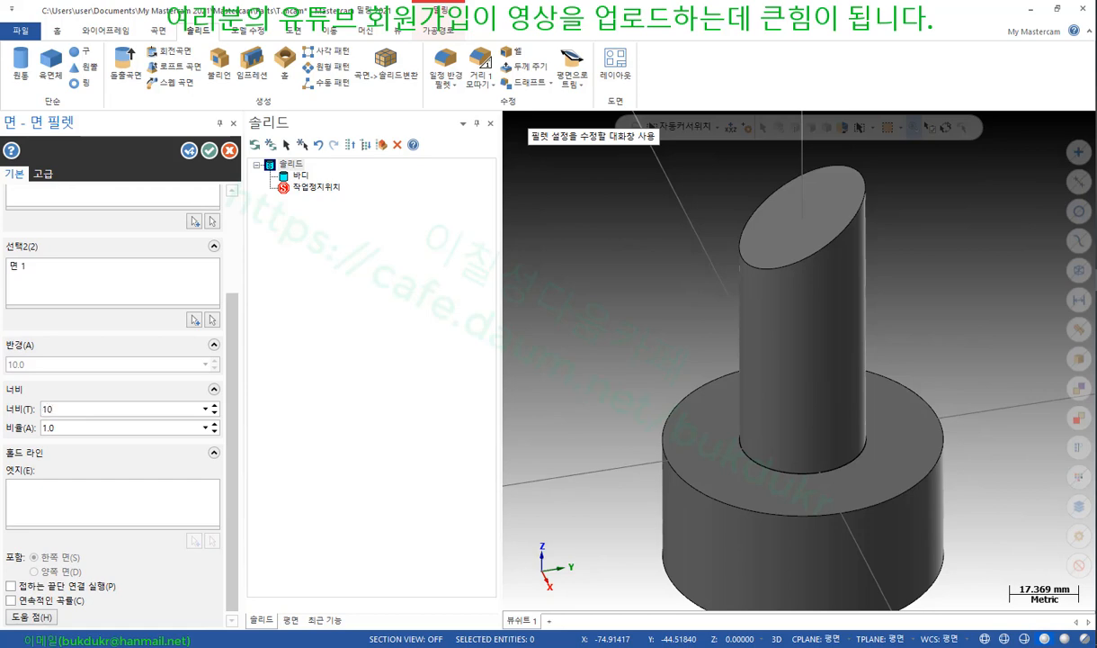
{"action": "key", "text": "Return"}
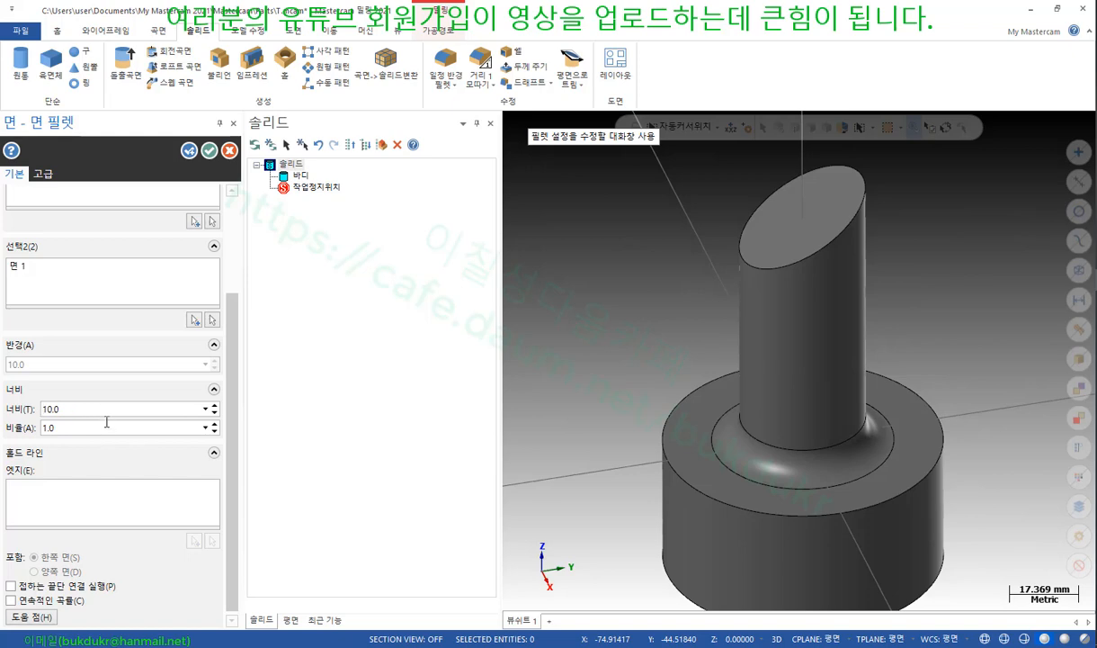
Examine the width-based fillet's profile up close from the side, mark it temporarily on screen, and view it from the front
{"action": "scroll", "coordinate": [765, 358], "scroll_direction": "up", "scroll_amount": 5}
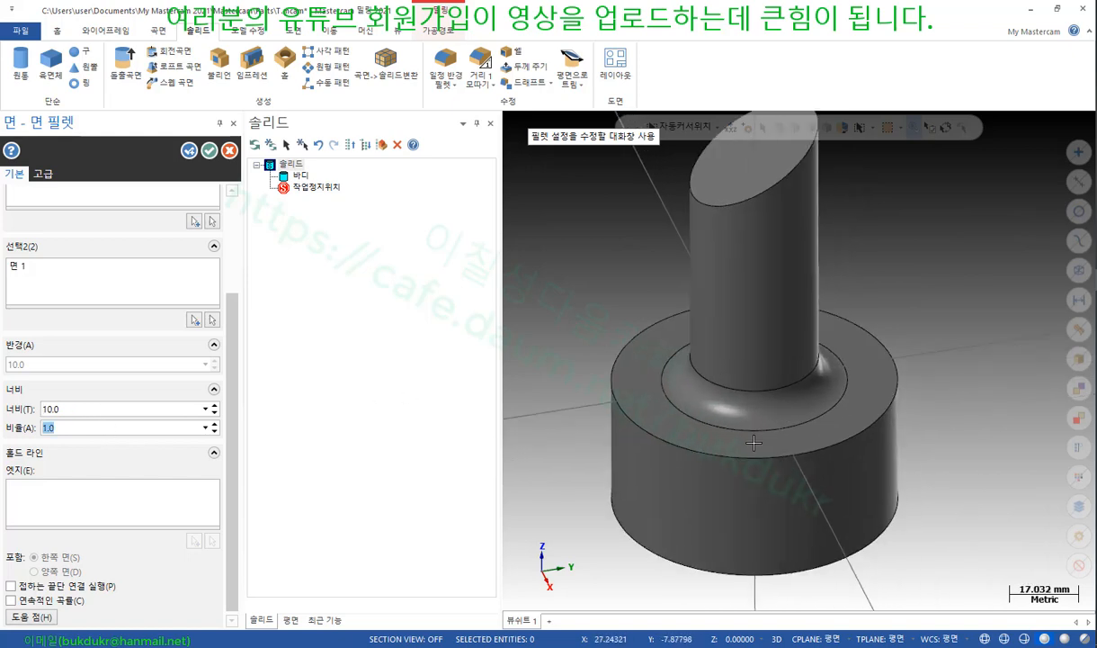
{"action": "scroll", "coordinate": [935, 428], "scroll_direction": "up", "scroll_amount": 3}
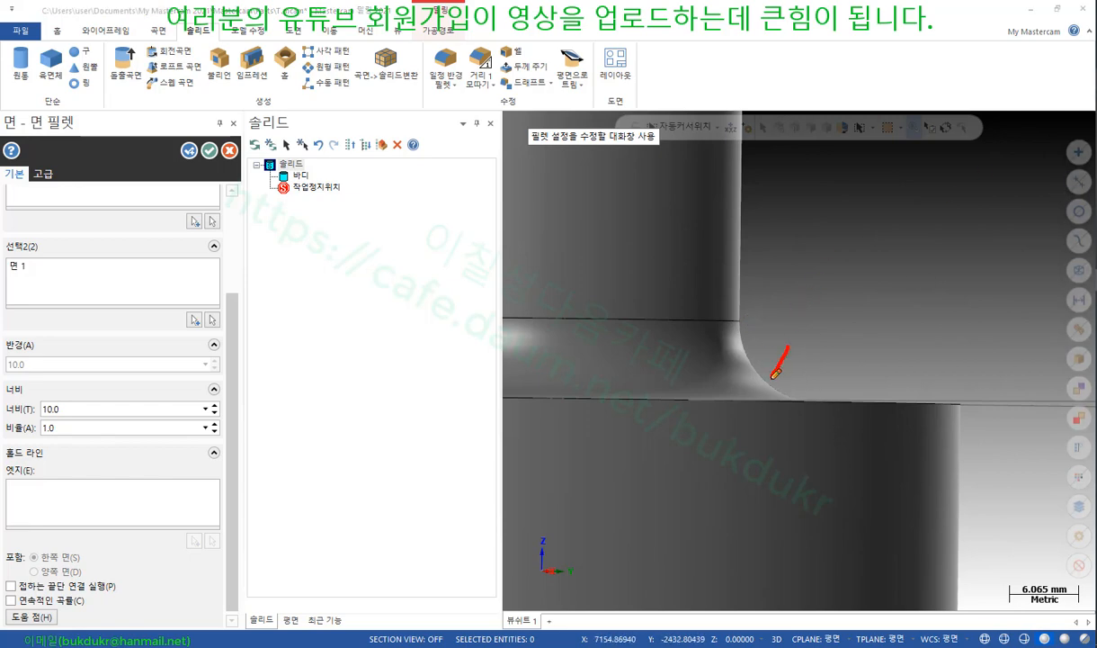
{"action": "left_click_drag", "start_coordinate": [765, 384], "coordinate": [781, 386]}
{"action": "mouse_move", "coordinate": [806, 337]}
{"action": "left_mouse_down"}
{"action": "mouse_move", "coordinate": [801, 364]}
{"action": "mouse_move", "coordinate": [837, 362]}
{"action": "mouse_move", "coordinate": [832, 344]}
{"action": "left_mouse_up"}
{"action": "right_click", "coordinate": [895, 205]}
{"action": "left_click", "coordinate": [917, 361]}
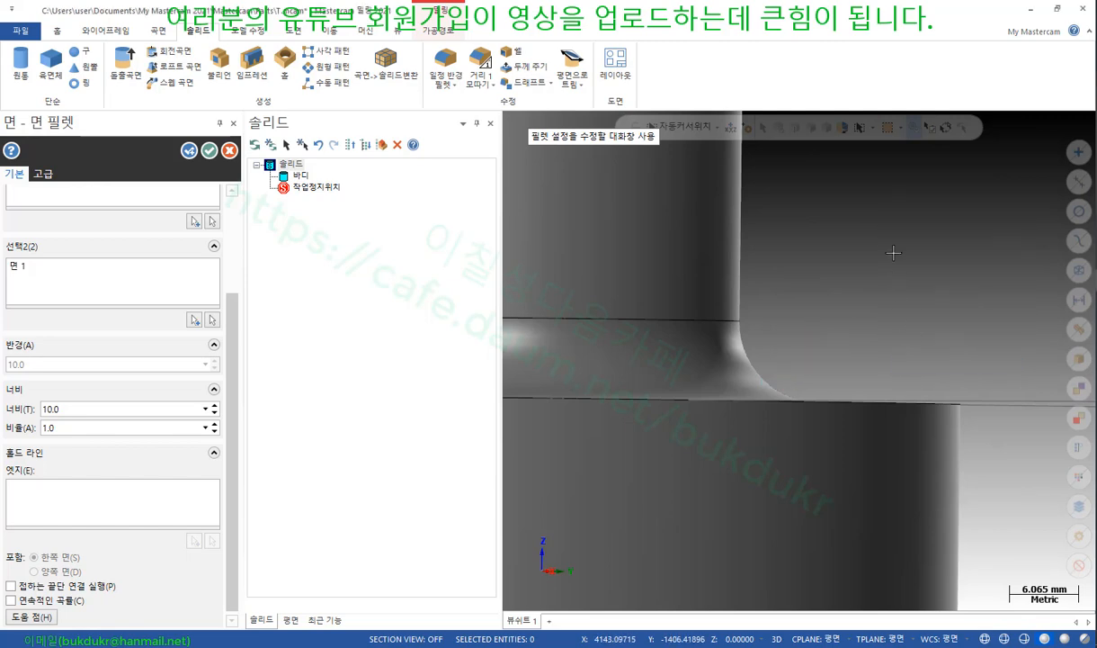
{"action": "right_click", "coordinate": [910, 259]}
{"action": "left_click", "coordinate": [890, 346]}
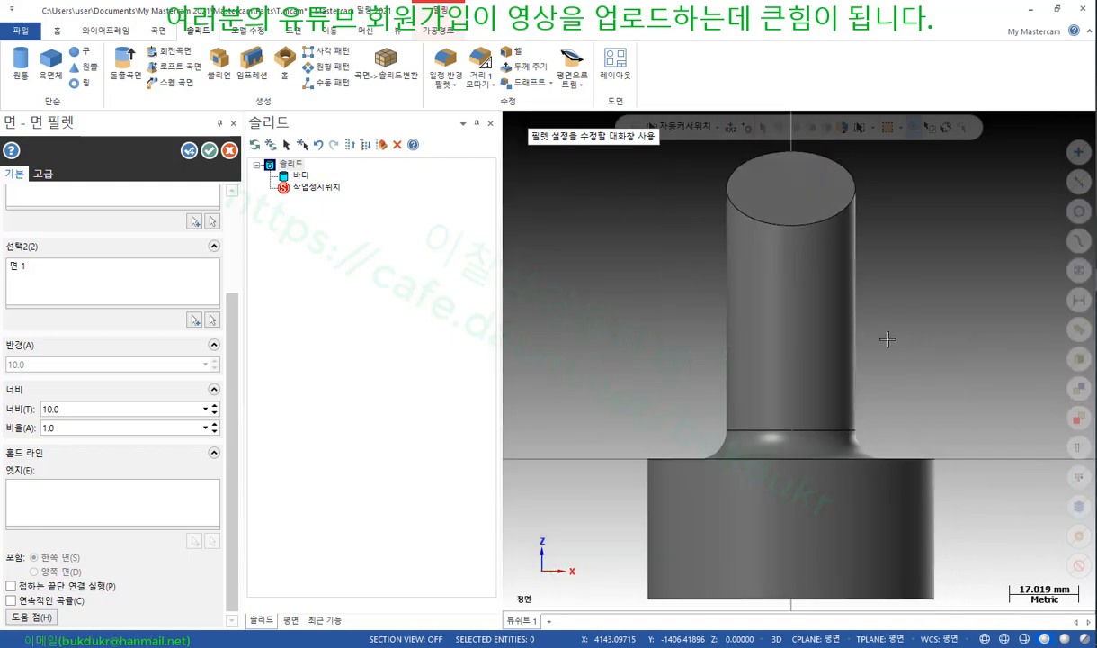
{"action": "scroll", "coordinate": [855, 312], "scroll_direction": "up", "scroll_amount": 3}
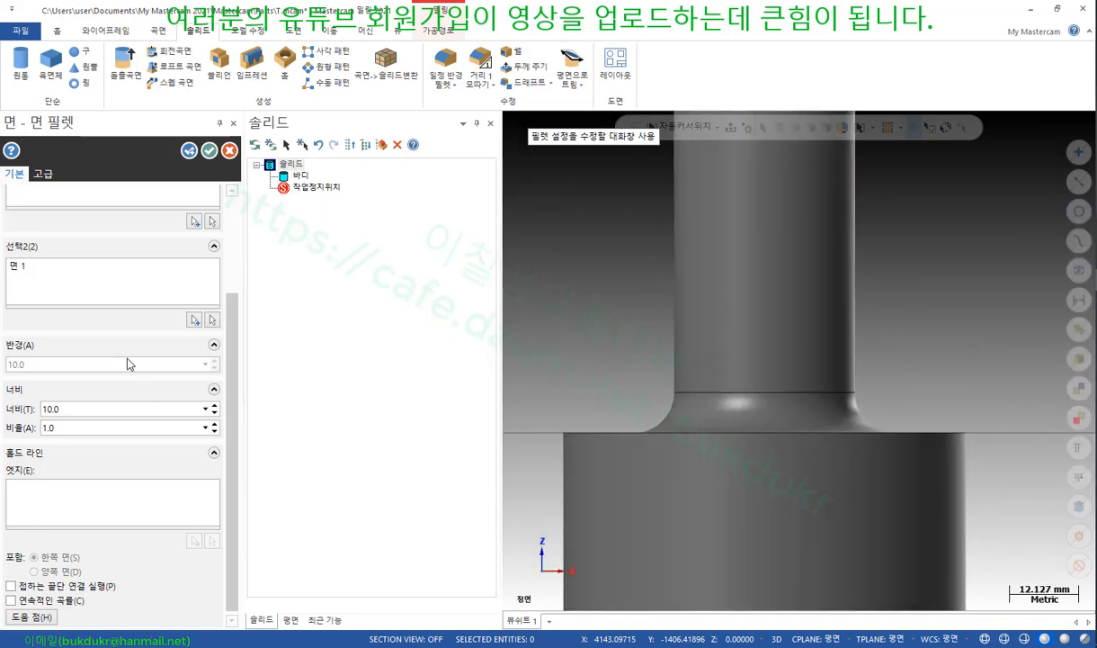
Switch the fillet method back to 반경 (Radius), annotate the profile with an arrow and "R10", and clear the annotation
{"action": "left_click_drag", "start_coordinate": [238, 345], "coordinate": [234, 239]}
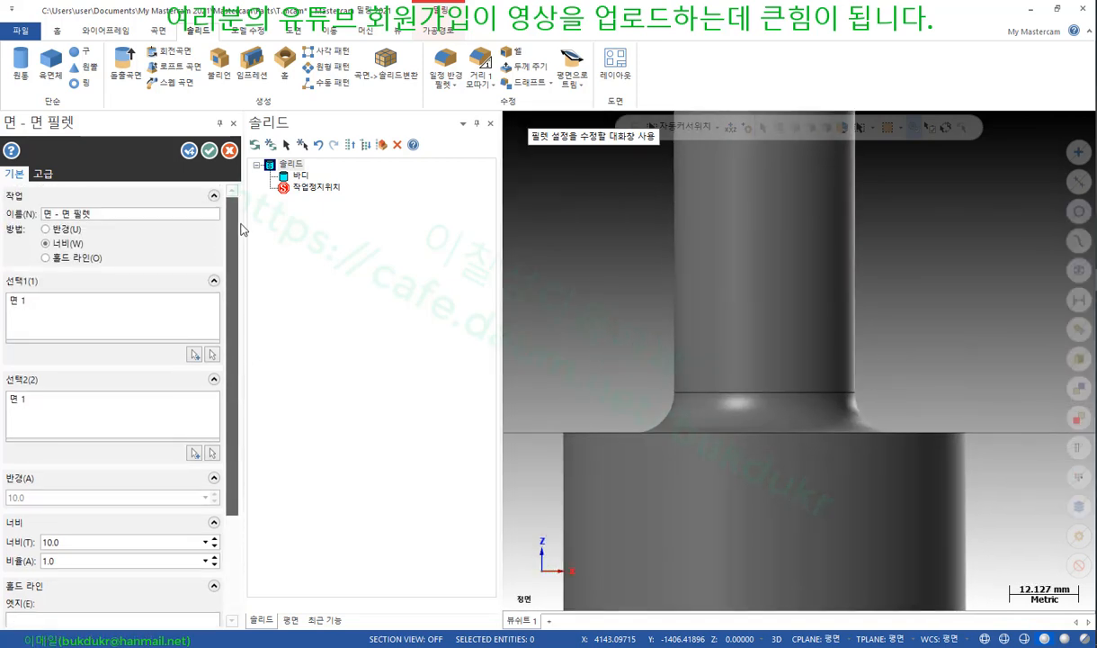
{"action": "left_click", "coordinate": [60, 231]}
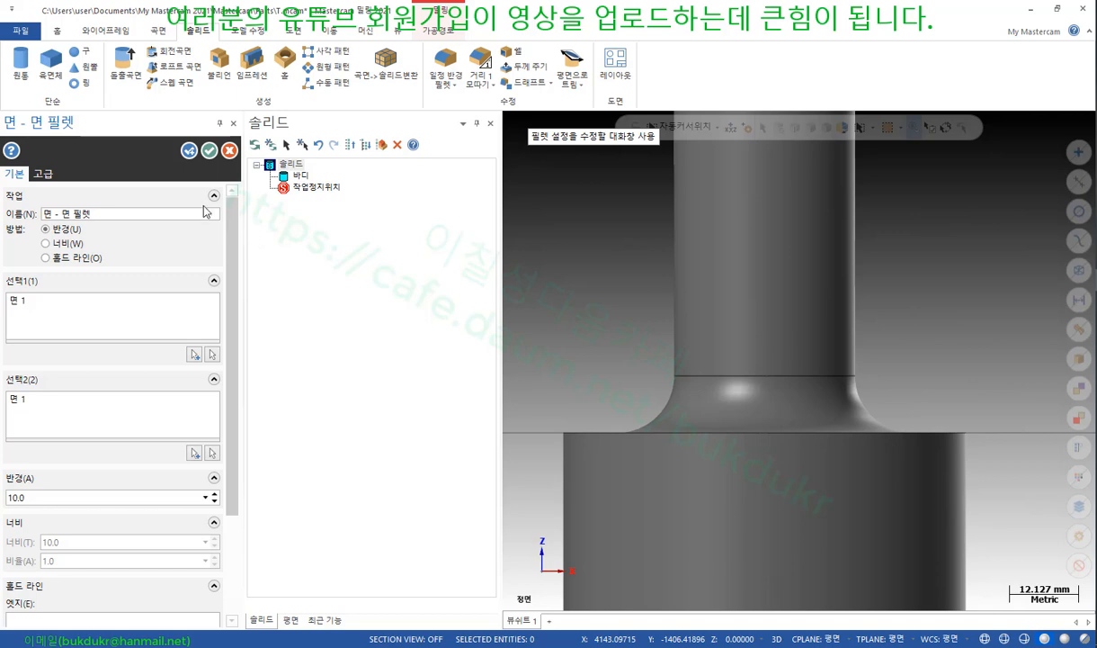
{"action": "scroll", "coordinate": [886, 391], "scroll_direction": "up", "scroll_amount": 3}
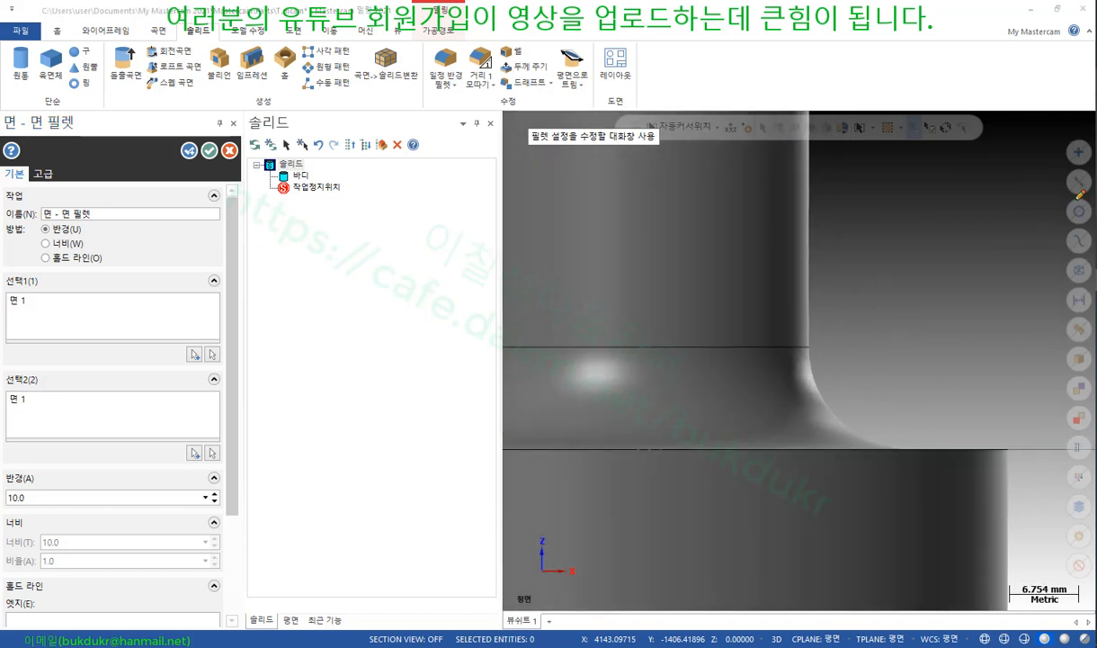
{"action": "mouse_move", "coordinate": [870, 364]}
{"action": "left_mouse_down"}
{"action": "mouse_move", "coordinate": [833, 406]}
{"action": "mouse_move", "coordinate": [852, 411]}
{"action": "left_mouse_up"}
{"action": "mouse_move", "coordinate": [848, 319]}
{"action": "left_mouse_down"}
{"action": "mouse_move", "coordinate": [846, 347]}
{"action": "mouse_move", "coordinate": [859, 311]}
{"action": "mouse_move", "coordinate": [814, 360]}
{"action": "left_mouse_up"}
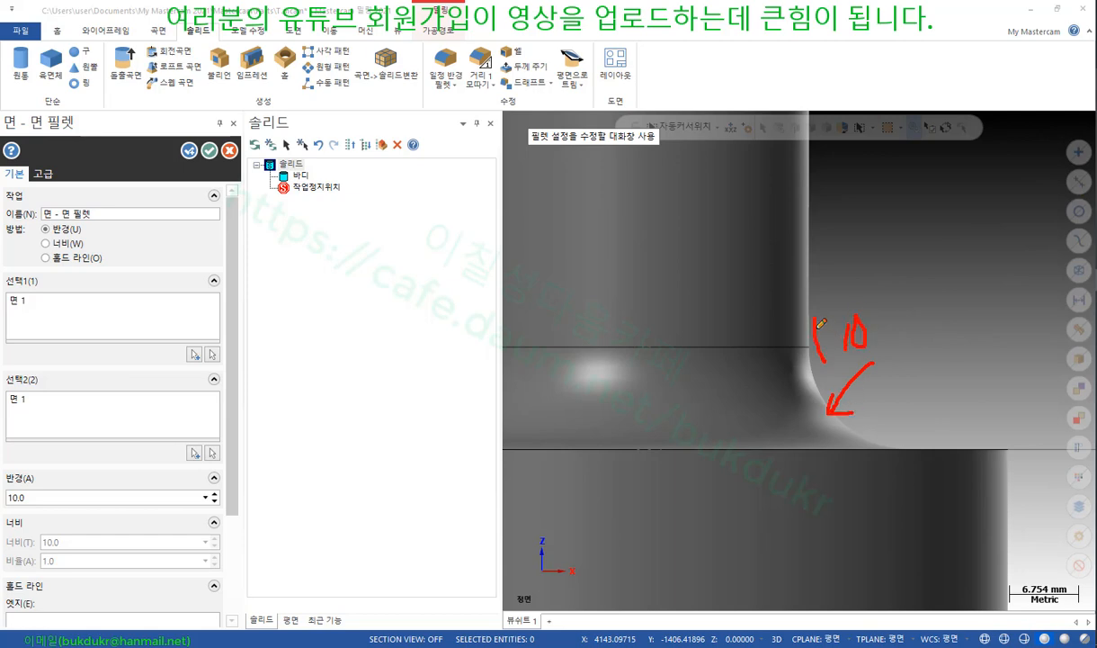
{"action": "left_click_drag", "start_coordinate": [815, 318], "coordinate": [834, 353]}
{"action": "right_click", "coordinate": [926, 272]}
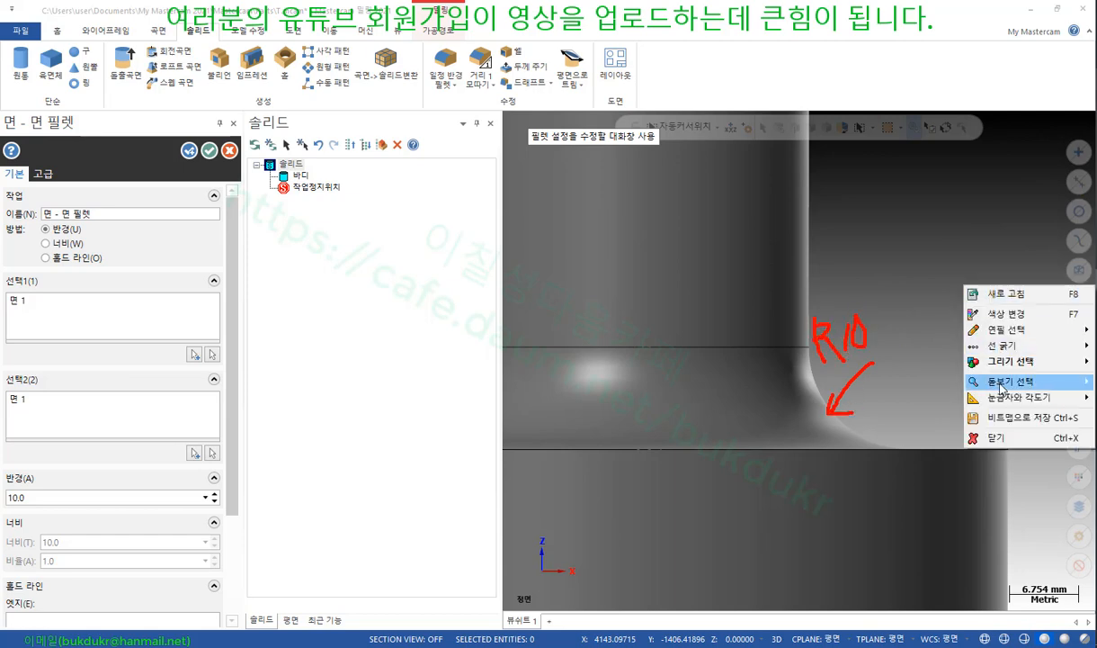
{"action": "left_click", "coordinate": [972, 436]}
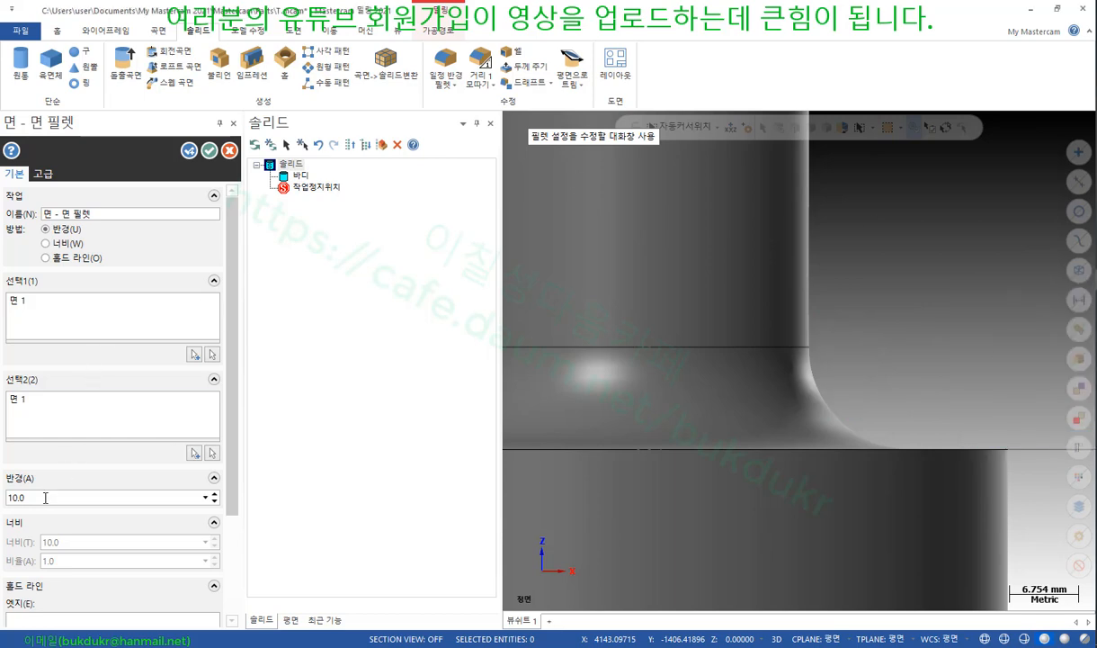
Return the fillet to the 너비 method, draw a chord labelled 10 across its profile, and underline the width and ratio settings
{"action": "left_click", "coordinate": [66, 241]}
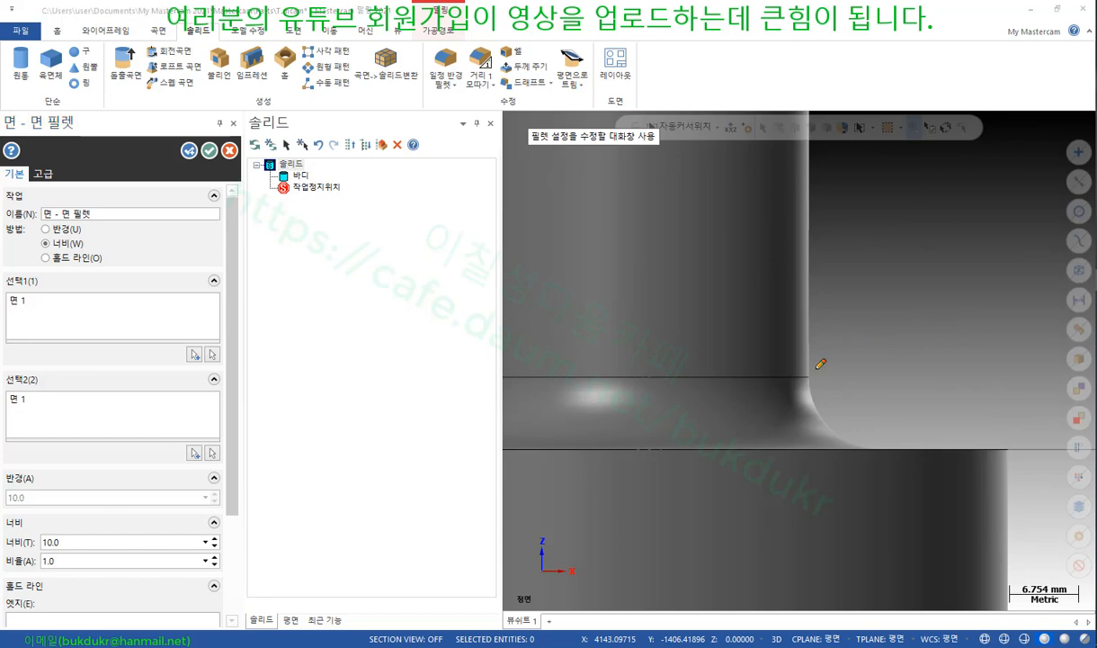
{"action": "left_click_drag", "start_coordinate": [843, 408], "coordinate": [879, 447]}
{"action": "mouse_move", "coordinate": [859, 388]}
{"action": "left_mouse_down"}
{"action": "mouse_move", "coordinate": [860, 404]}
{"action": "mouse_move", "coordinate": [875, 394]}
{"action": "left_mouse_up"}
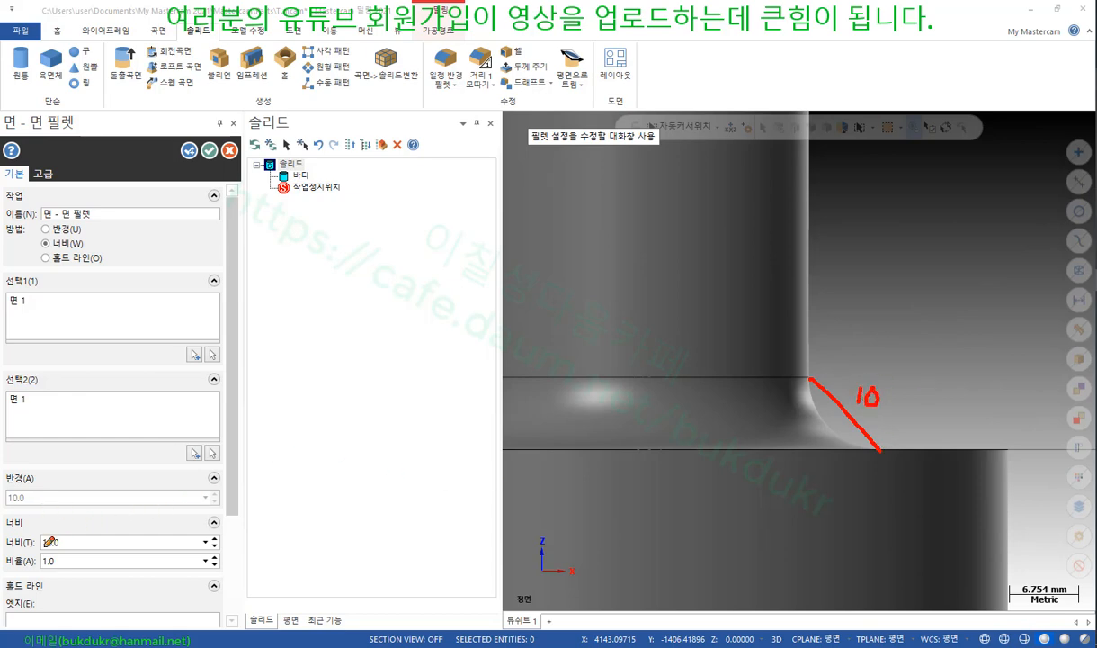
{"action": "left_click_drag", "start_coordinate": [16, 545], "coordinate": [77, 543]}
{"action": "left_click_drag", "start_coordinate": [9, 568], "coordinate": [72, 565]}
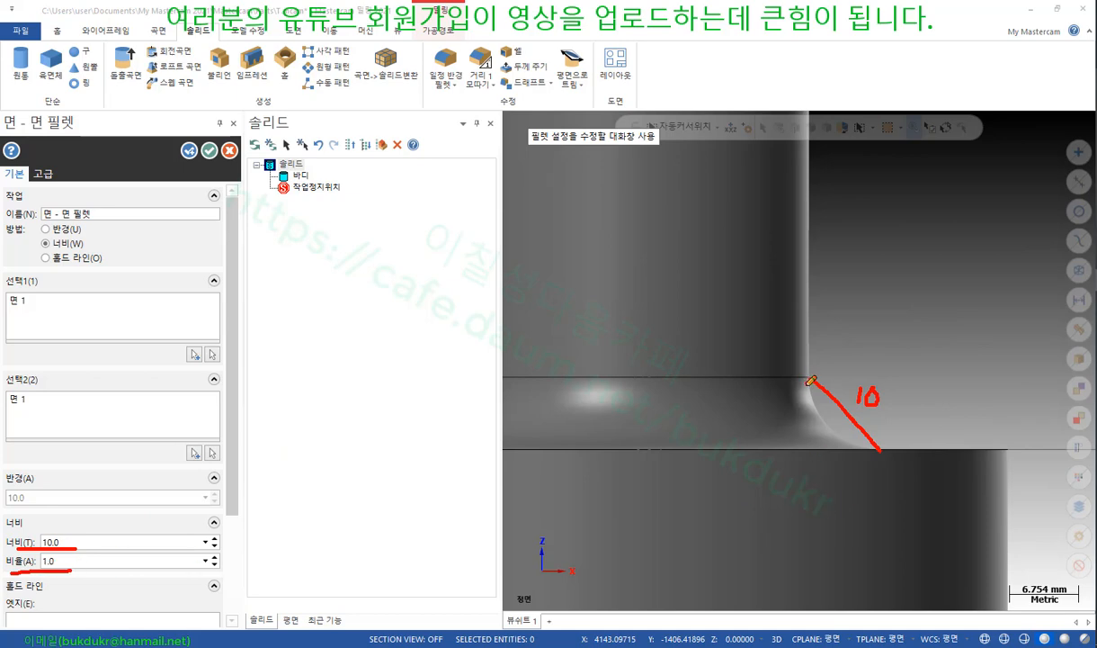
Draw a right triangle over the fillet profile and label its legs "h" and "l" to explain the ratio
{"action": "mouse_move", "coordinate": [809, 380]}
{"action": "left_mouse_down"}
{"action": "mouse_move", "coordinate": [813, 444]}
{"action": "mouse_move", "coordinate": [879, 449]}
{"action": "left_mouse_up"}
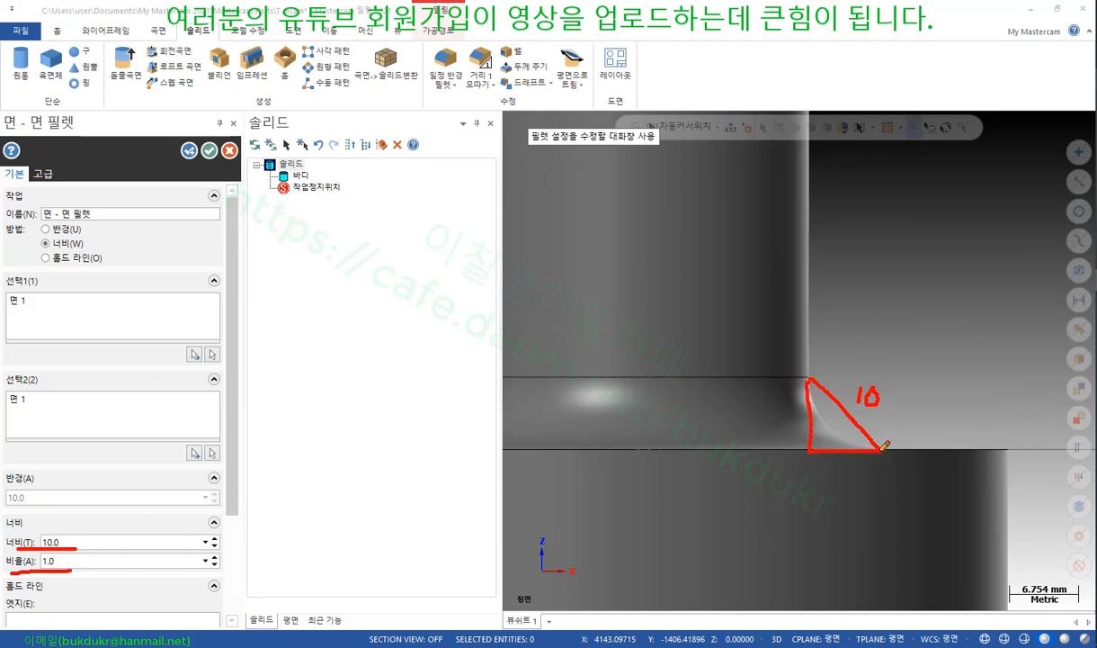
{"action": "mouse_move", "coordinate": [809, 380]}
{"action": "left_mouse_down"}
{"action": "mouse_move", "coordinate": [794, 412]}
{"action": "mouse_move", "coordinate": [809, 443]}
{"action": "left_mouse_up"}
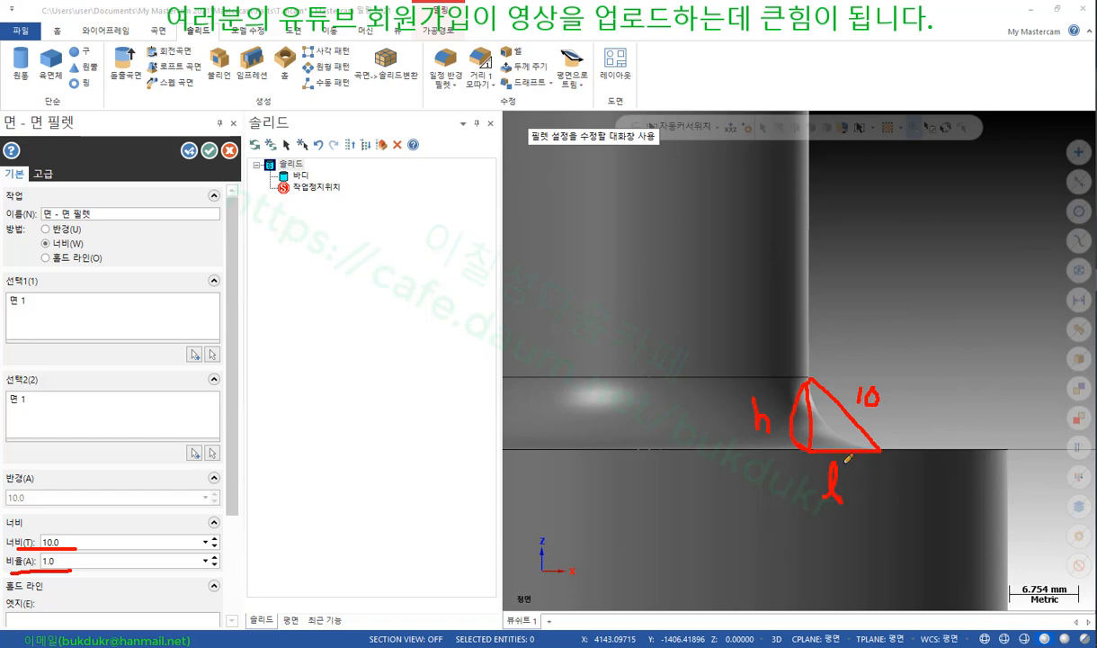
{"action": "left_click_drag", "start_coordinate": [852, 466], "coordinate": [867, 461]}
{"action": "mouse_move", "coordinate": [760, 396]}
{"action": "left_mouse_down"}
{"action": "mouse_move", "coordinate": [740, 419]}
{"action": "mouse_move", "coordinate": [779, 410]}
{"action": "left_mouse_up"}
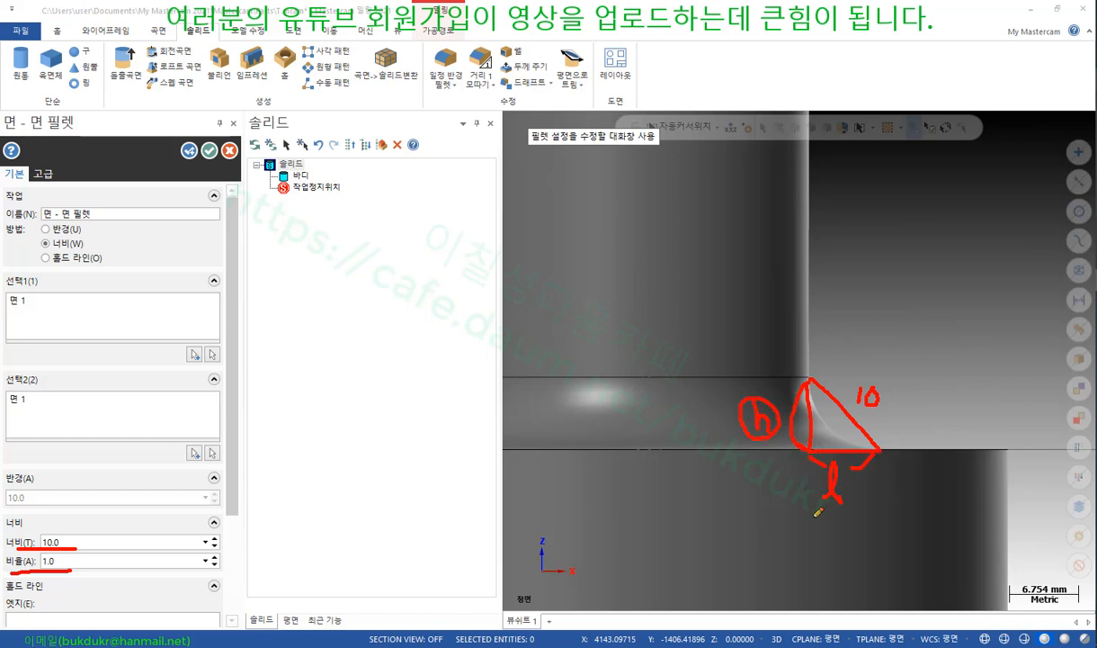
{"action": "left_click_drag", "start_coordinate": [814, 516], "coordinate": [848, 516]}
{"action": "left_click_drag", "start_coordinate": [65, 570], "coordinate": [74, 569]}
Sketch a taller and a wider alternative fillet profile over the model to illustrate other ratios, and clear all annotations
{"action": "left_click_drag", "start_coordinate": [813, 219], "coordinate": [878, 447]}
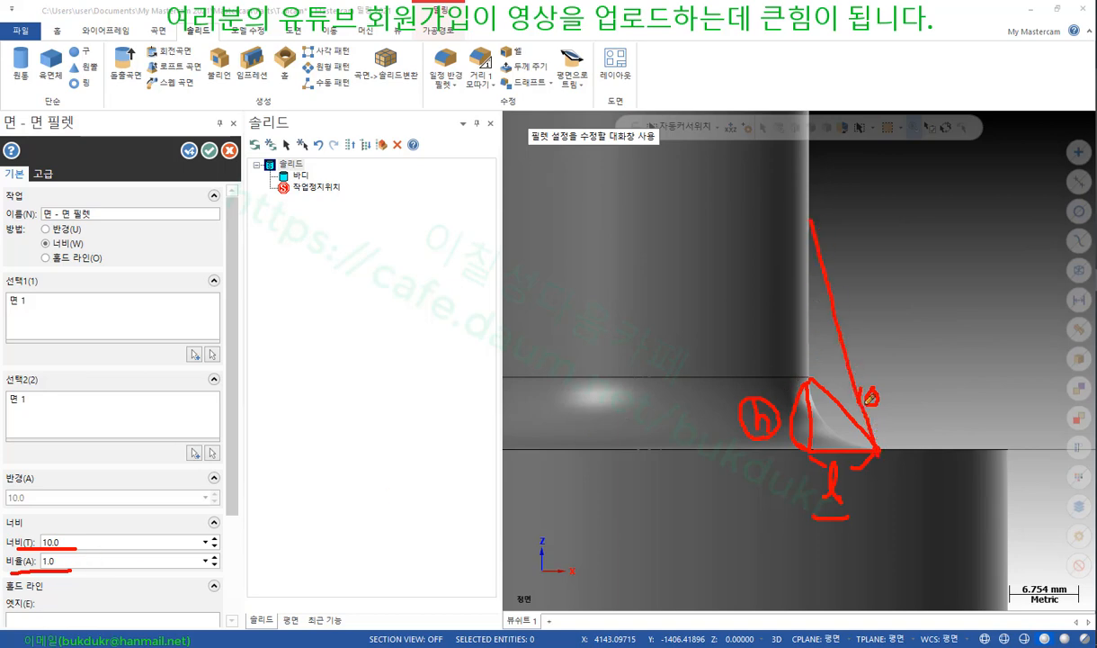
{"action": "mouse_move", "coordinate": [813, 223]}
{"action": "left_mouse_down"}
{"action": "mouse_move", "coordinate": [837, 357]}
{"action": "mouse_move", "coordinate": [882, 446]}
{"action": "left_mouse_up"}
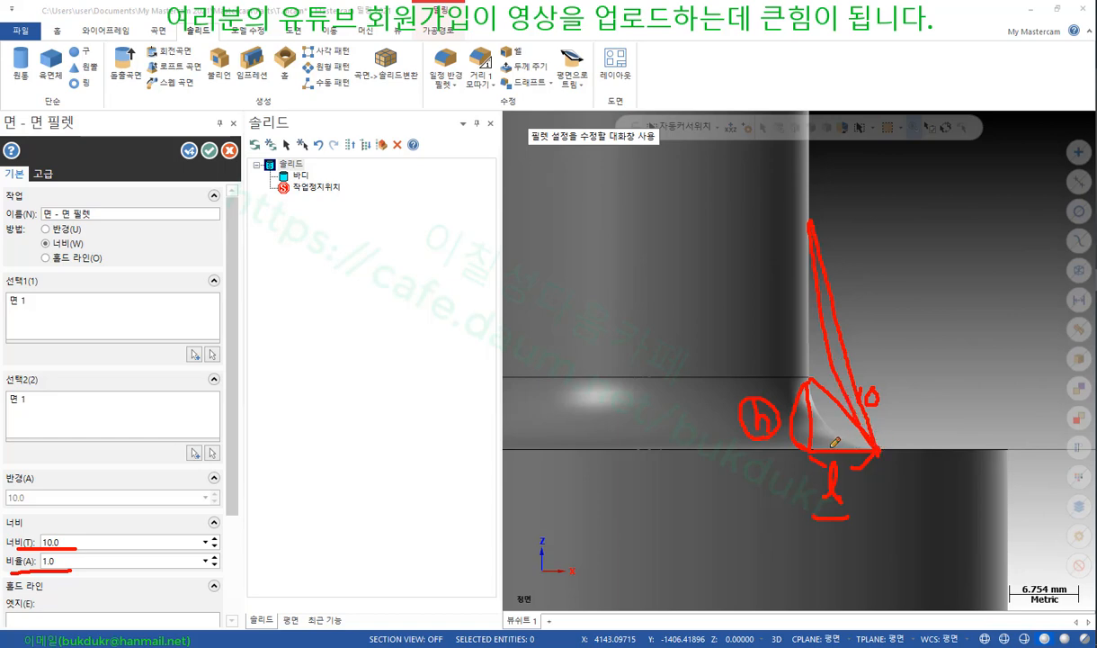
{"action": "left_click_drag", "start_coordinate": [821, 447], "coordinate": [1008, 445]}
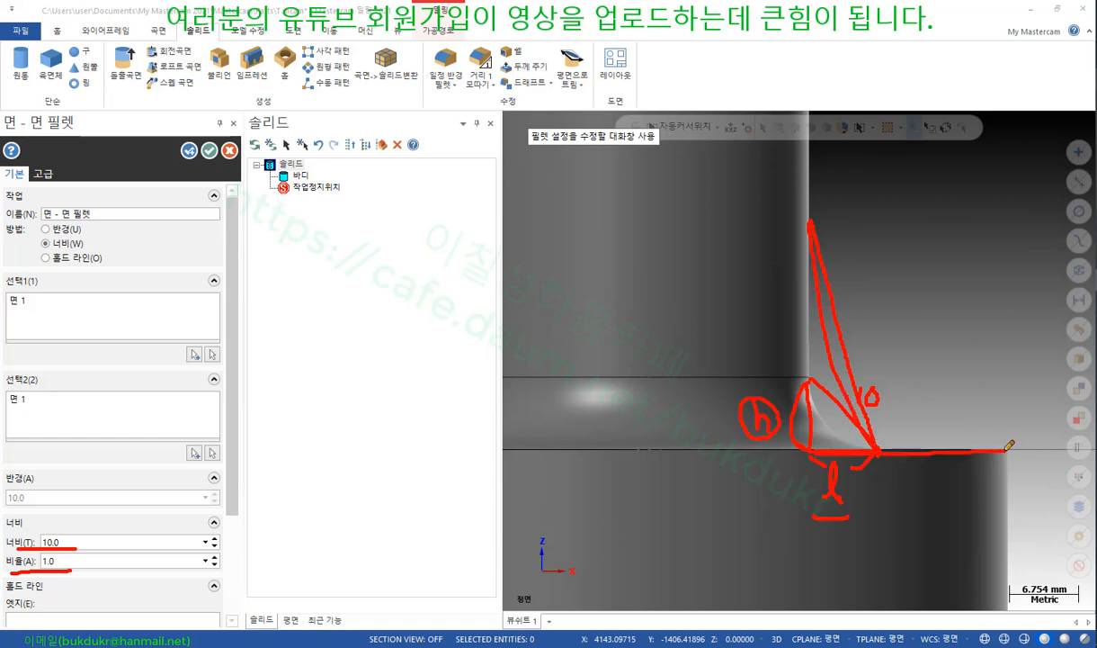
{"action": "left_click_drag", "start_coordinate": [810, 381], "coordinate": [1003, 447]}
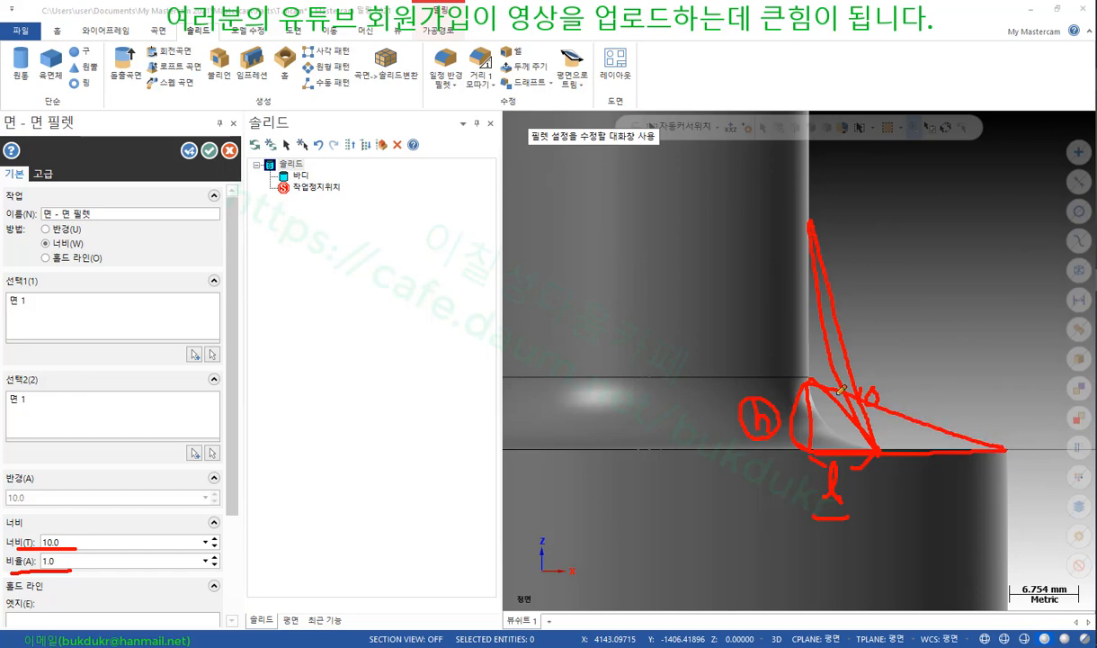
{"action": "left_click_drag", "start_coordinate": [808, 378], "coordinate": [947, 438]}
{"action": "right_click", "coordinate": [966, 421]}
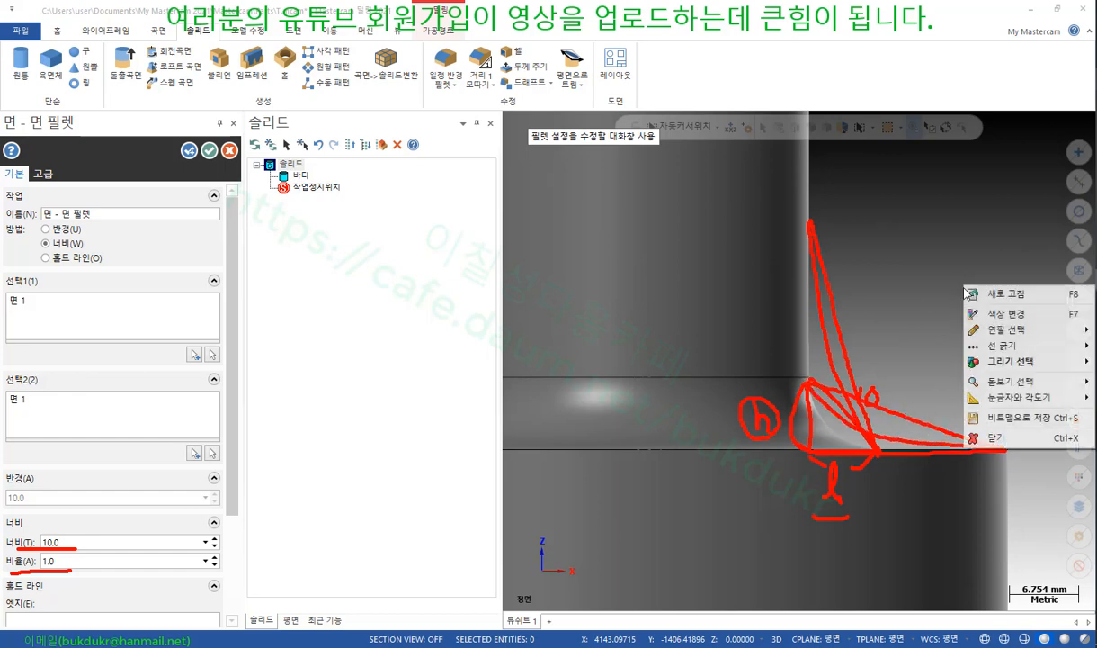
{"action": "left_click", "coordinate": [971, 438]}
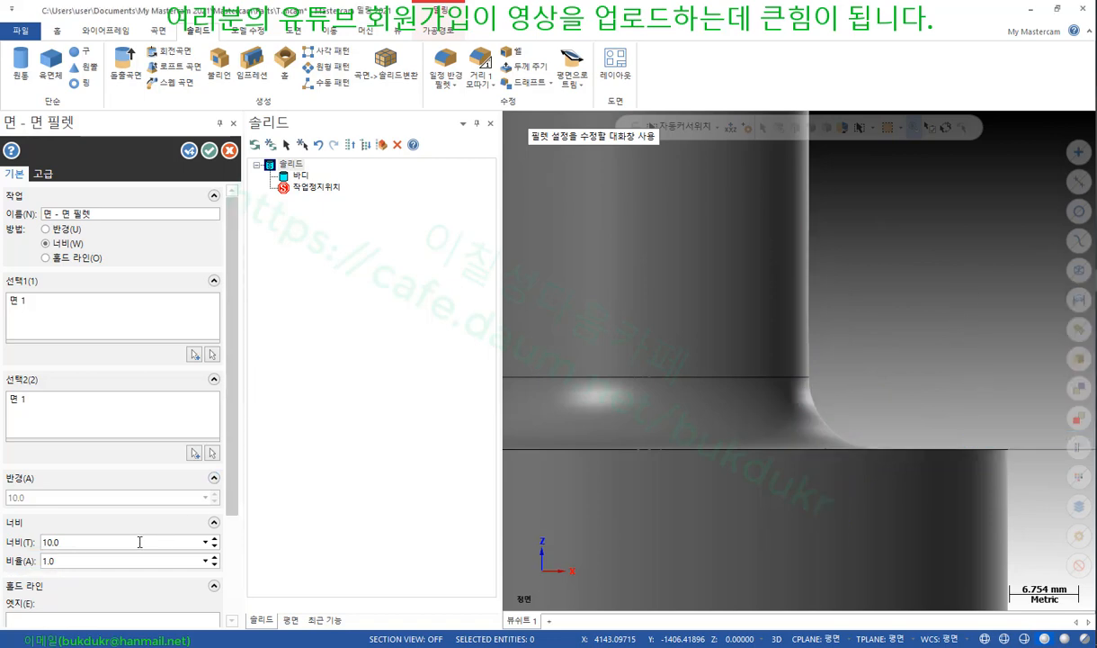
Set the 비율 (ratio) of the width-based face-face fillet to 0.5
{"action": "double_click", "coordinate": [102, 561]}
{"action": "type", "text": "0.5"}
{"action": "key", "text": "Return"}
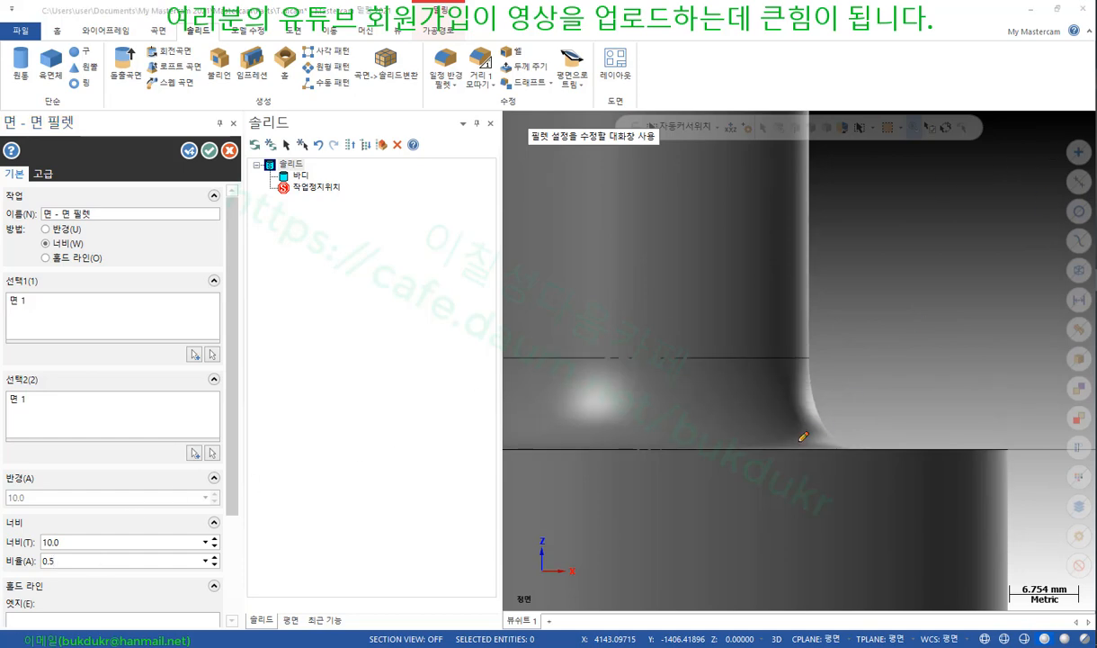
Outline the fillet profile as a triangle, label its legs "2" and "1" with a boxed "0.5", and clear the annotations
{"action": "left_click_drag", "start_coordinate": [811, 357], "coordinate": [857, 453]}
{"action": "left_click_drag", "start_coordinate": [807, 358], "coordinate": [812, 450]}
{"action": "mouse_move", "coordinate": [805, 369]}
{"action": "left_mouse_down"}
{"action": "mouse_move", "coordinate": [798, 434]}
{"action": "mouse_move", "coordinate": [832, 465]}
{"action": "mouse_move", "coordinate": [845, 434]}
{"action": "mouse_move", "coordinate": [827, 405]}
{"action": "left_mouse_up"}
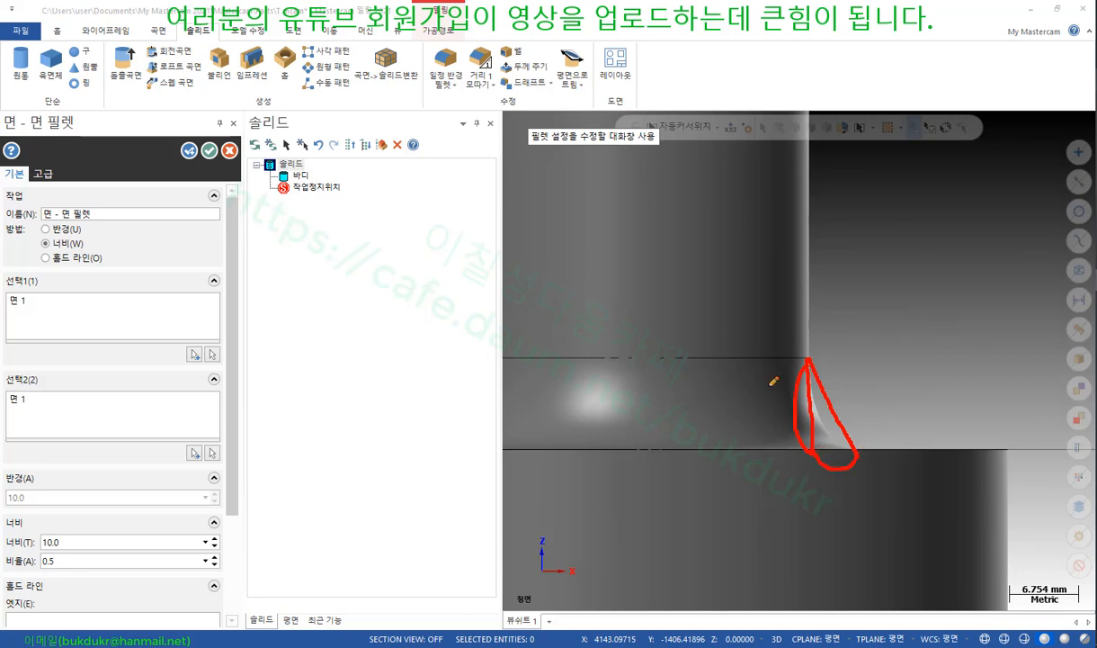
{"action": "left_click_drag", "start_coordinate": [746, 388], "coordinate": [750, 405]}
{"action": "left_click_drag", "start_coordinate": [836, 526], "coordinate": [846, 545]}
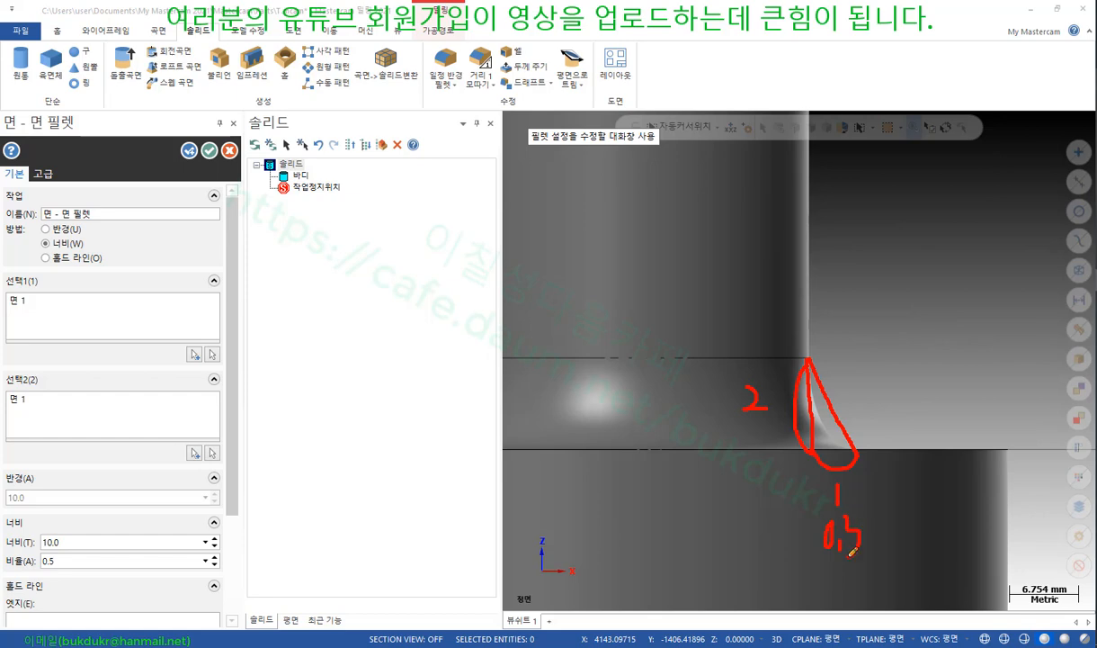
{"action": "mouse_move", "coordinate": [841, 503]}
{"action": "left_mouse_down"}
{"action": "mouse_move", "coordinate": [815, 526]}
{"action": "mouse_move", "coordinate": [841, 559]}
{"action": "mouse_move", "coordinate": [874, 508]}
{"action": "mouse_move", "coordinate": [834, 554]}
{"action": "left_mouse_up"}
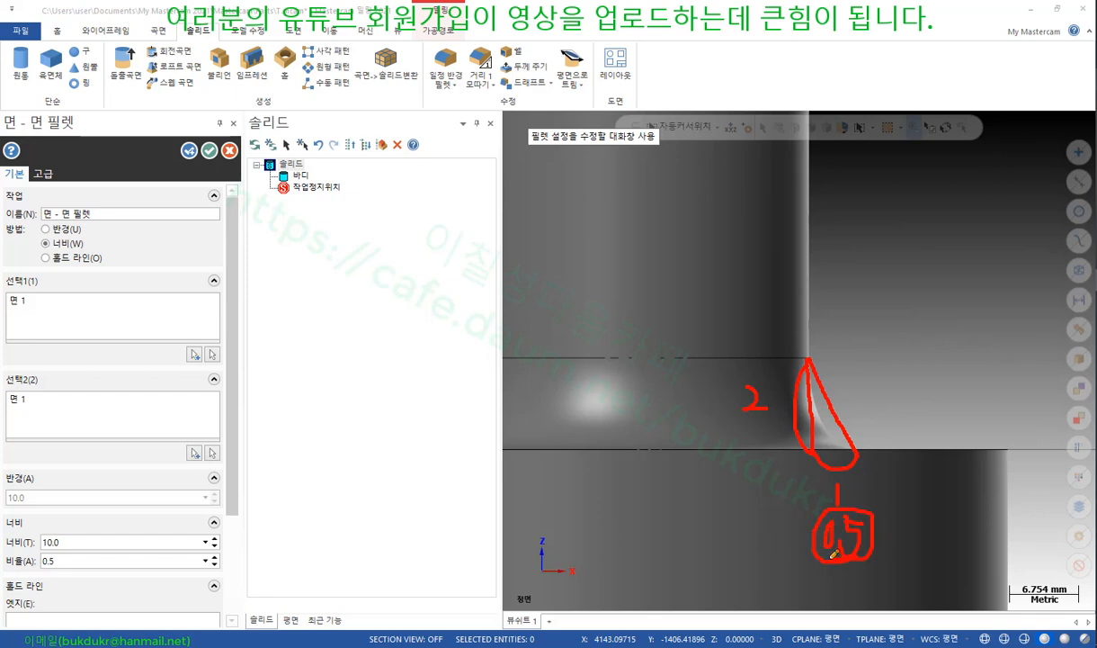
{"action": "mouse_move", "coordinate": [762, 369]}
{"action": "left_mouse_down"}
{"action": "mouse_move", "coordinate": [744, 413]}
{"action": "mouse_move", "coordinate": [775, 387]}
{"action": "left_mouse_up"}
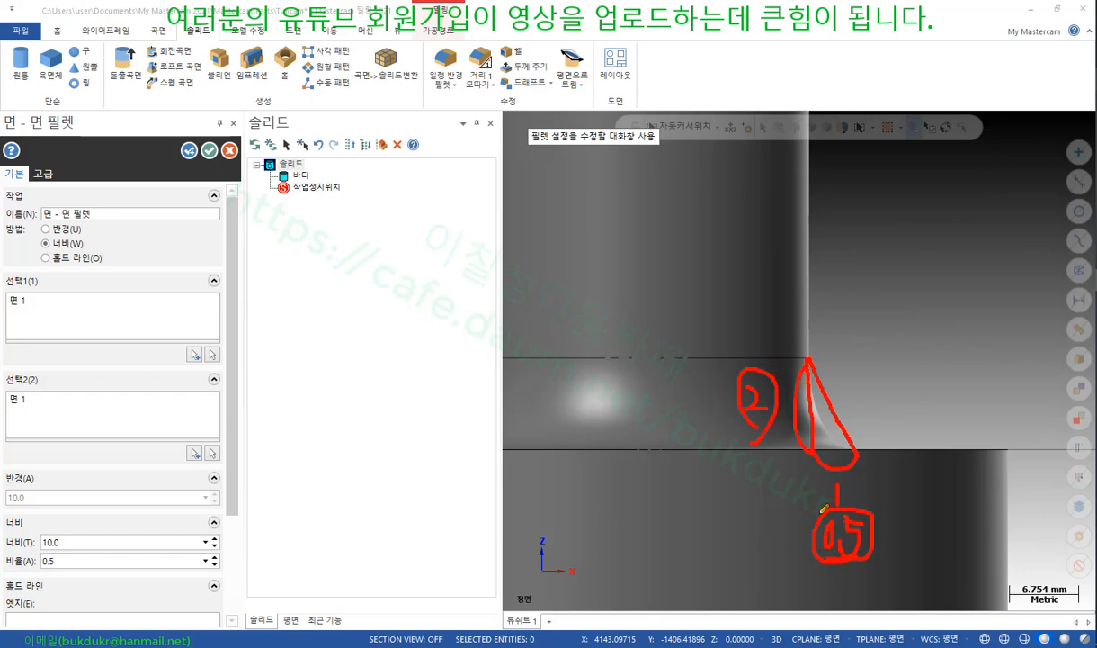
{"action": "left_click_drag", "start_coordinate": [814, 574], "coordinate": [877, 570]}
{"action": "right_click", "coordinate": [944, 333]}
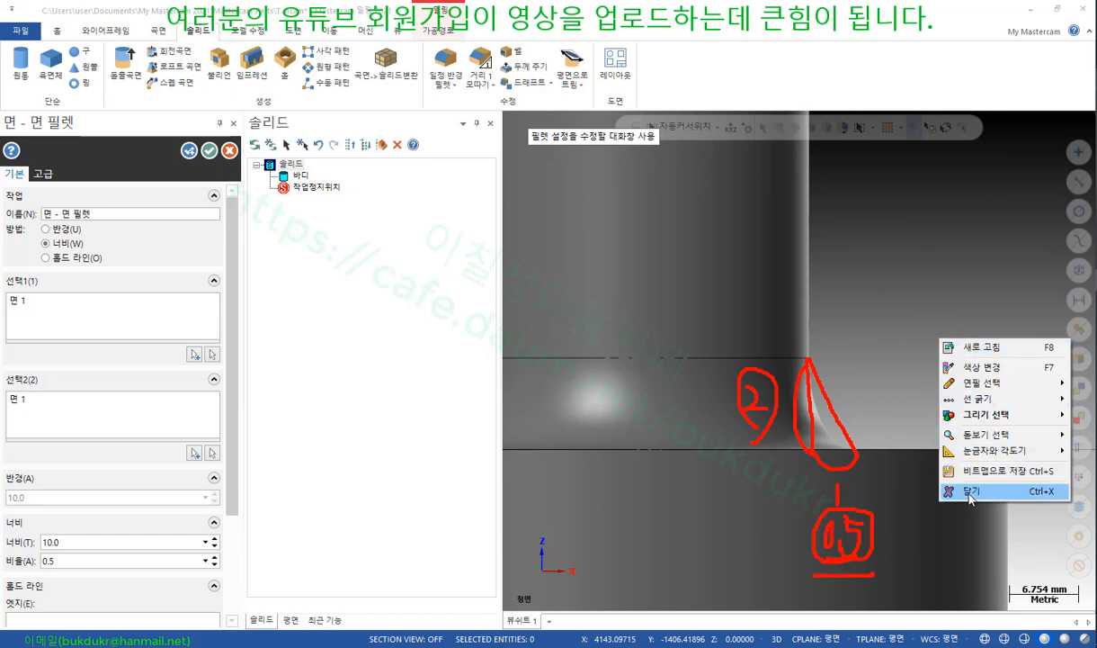
{"action": "left_click", "coordinate": [927, 488]}
Set the fillet ratio to 2.0 and mark the profile's height and length with hand-drawn guide lines
{"action": "double_click", "coordinate": [79, 561]}
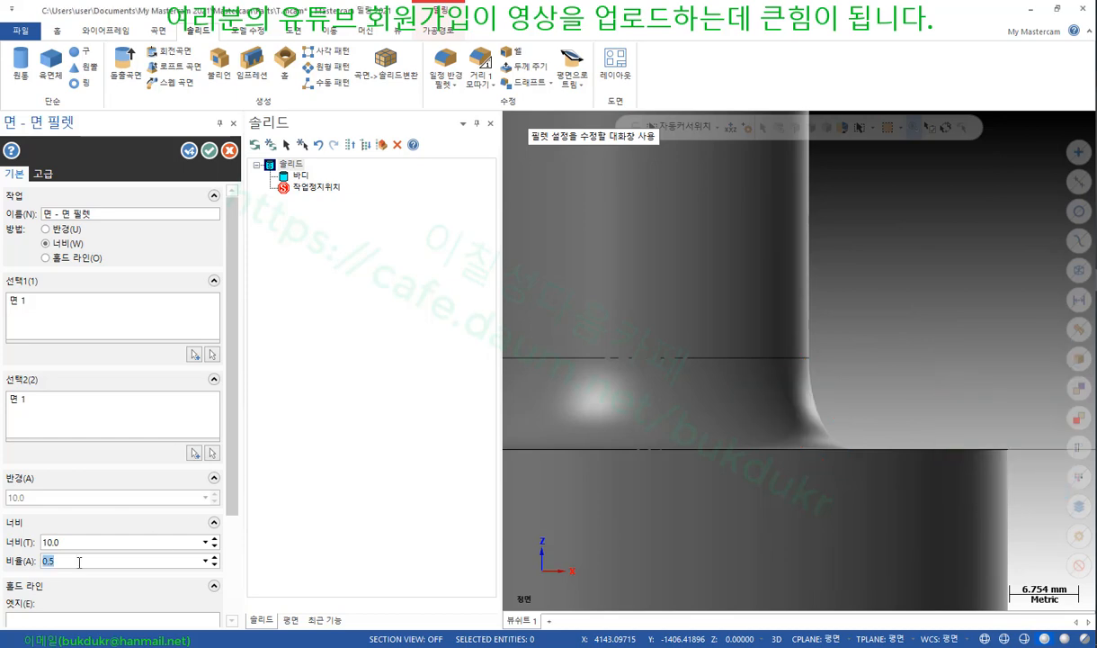
{"action": "type", "text": "2.0"}
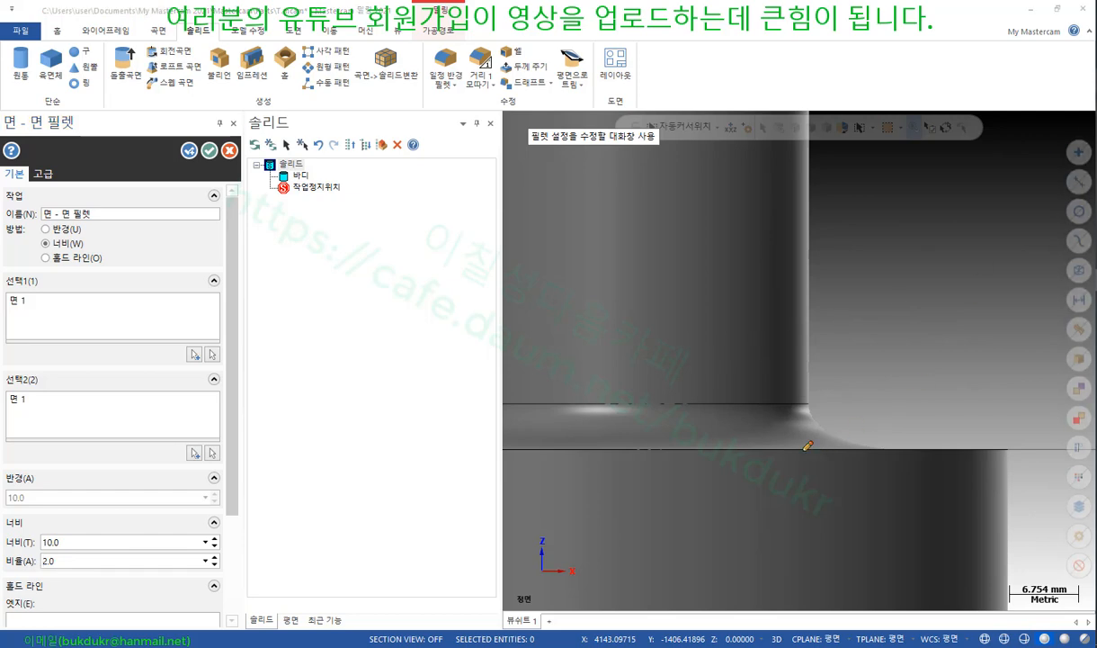
{"action": "left_click_drag", "start_coordinate": [810, 451], "coordinate": [816, 463]}
{"action": "left_click_drag", "start_coordinate": [893, 442], "coordinate": [893, 468]}
{"action": "left_click_drag", "start_coordinate": [810, 405], "coordinate": [754, 406]}
{"action": "left_click_drag", "start_coordinate": [812, 449], "coordinate": [768, 448]}
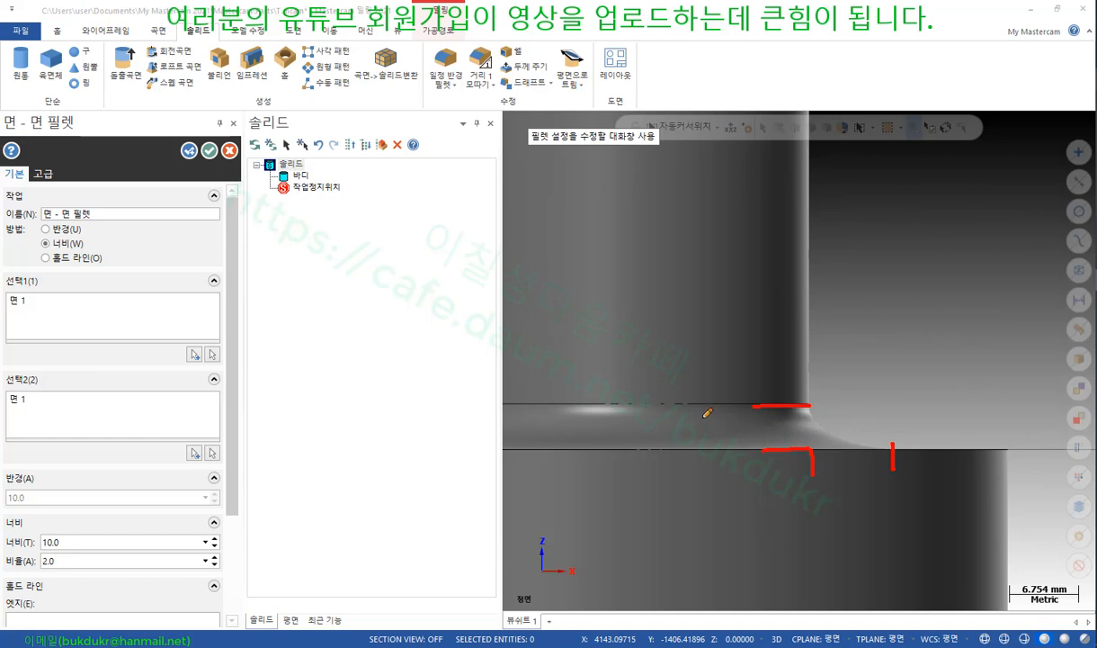
{"action": "left_click_drag", "start_coordinate": [704, 417], "coordinate": [699, 441]}
{"action": "mouse_move", "coordinate": [809, 406]}
{"action": "left_mouse_down"}
{"action": "mouse_move", "coordinate": [809, 447]}
{"action": "mouse_move", "coordinate": [892, 450]}
{"action": "mouse_move", "coordinate": [879, 468]}
{"action": "left_mouse_up"}
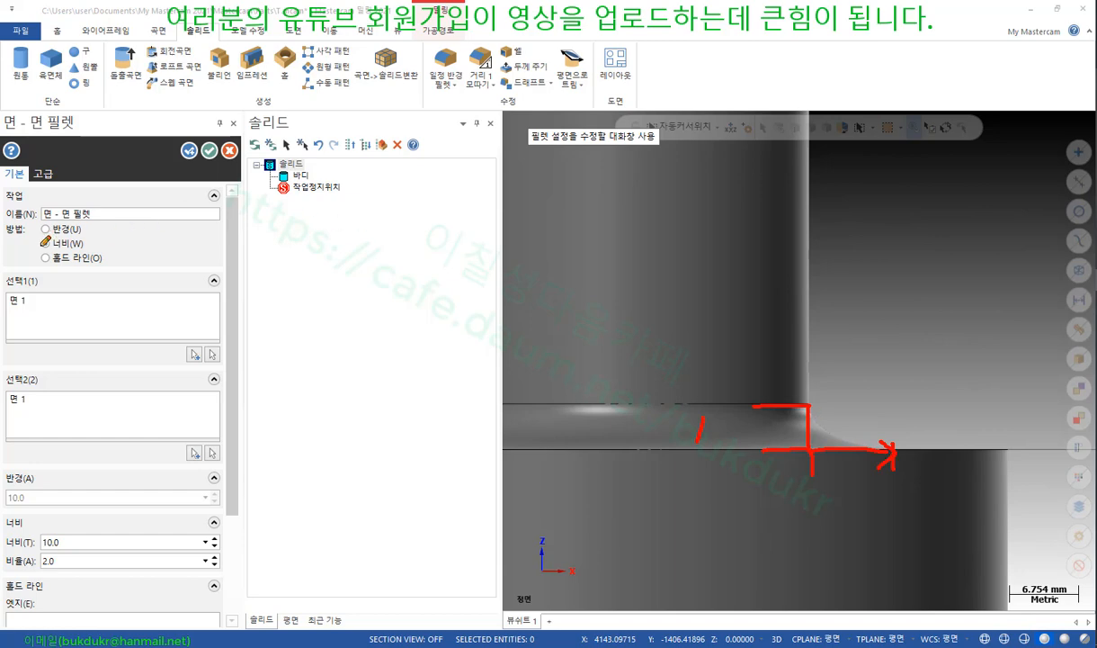
Box the 너비 method with a handwritten note, label the profile's height and length, and clear all annotations
{"action": "mouse_move", "coordinate": [40, 244]}
{"action": "left_mouse_down"}
{"action": "mouse_move", "coordinate": [197, 239]}
{"action": "mouse_move", "coordinate": [108, 223]}
{"action": "mouse_move", "coordinate": [206, 245]}
{"action": "left_mouse_up"}
{"action": "mouse_move", "coordinate": [58, 244]}
{"action": "left_mouse_down"}
{"action": "mouse_move", "coordinate": [36, 238]}
{"action": "mouse_move", "coordinate": [96, 235]}
{"action": "mouse_move", "coordinate": [103, 247]}
{"action": "left_mouse_up"}
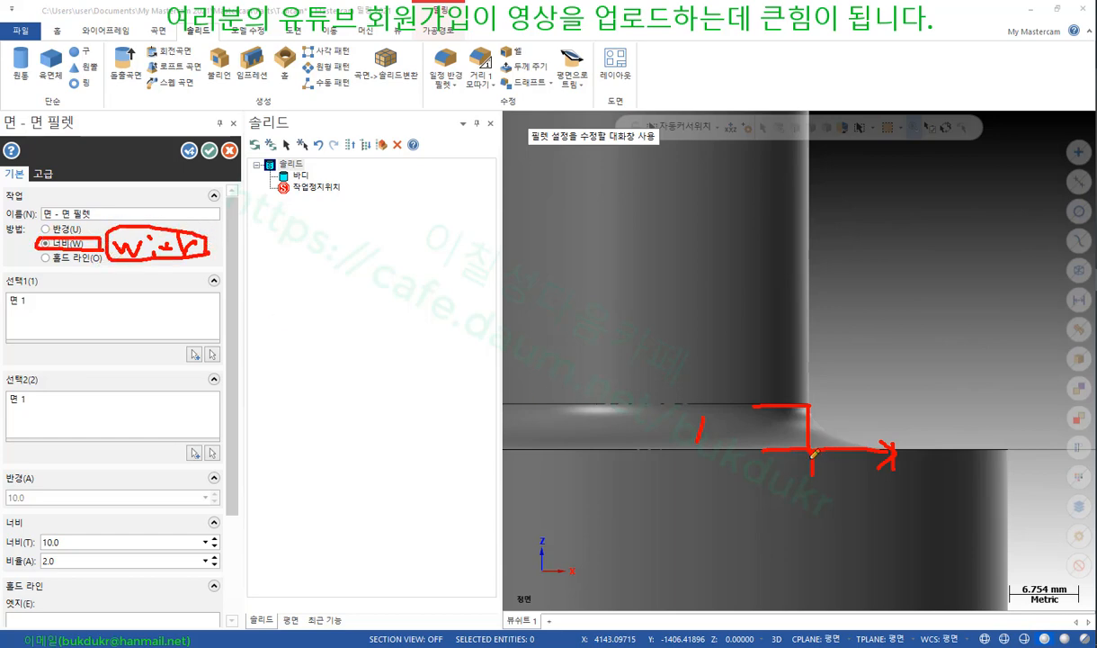
{"action": "left_click_drag", "start_coordinate": [894, 449], "coordinate": [895, 504]}
{"action": "left_click_drag", "start_coordinate": [742, 428], "coordinate": [745, 433]}
{"action": "left_click_drag", "start_coordinate": [859, 497], "coordinate": [858, 500]}
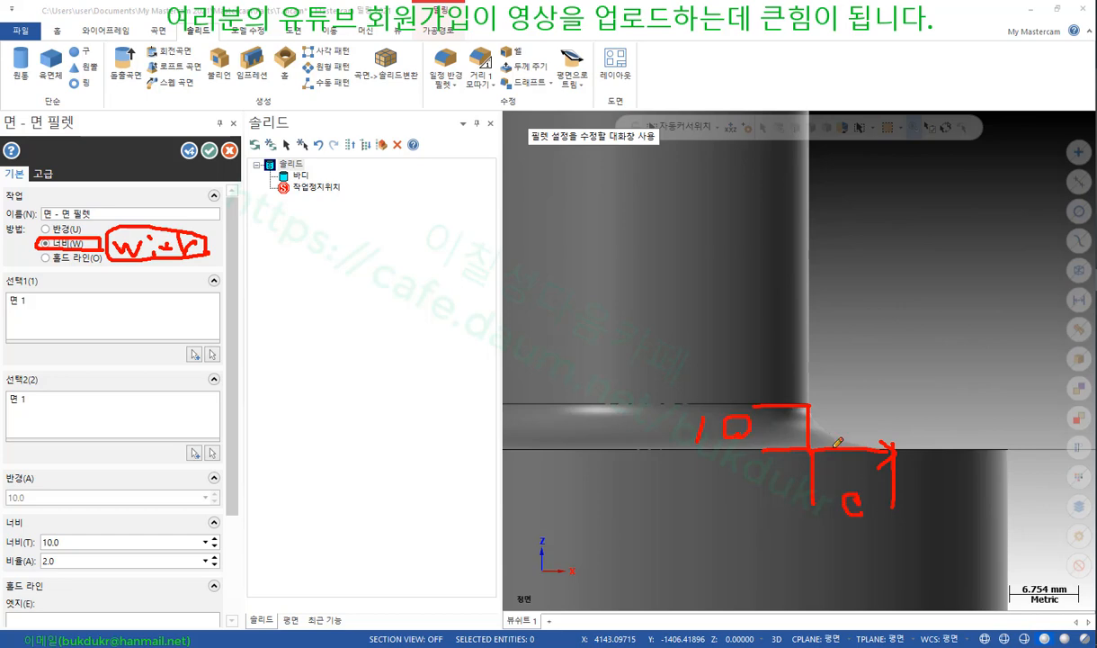
{"action": "left_click_drag", "start_coordinate": [812, 407], "coordinate": [855, 442]}
{"action": "right_click", "coordinate": [914, 240]}
{"action": "left_click", "coordinate": [980, 397]}
Set the 너비 (width) of the face-face fillet to 20
{"action": "scroll", "coordinate": [952, 385], "scroll_direction": "down", "scroll_amount": 4}
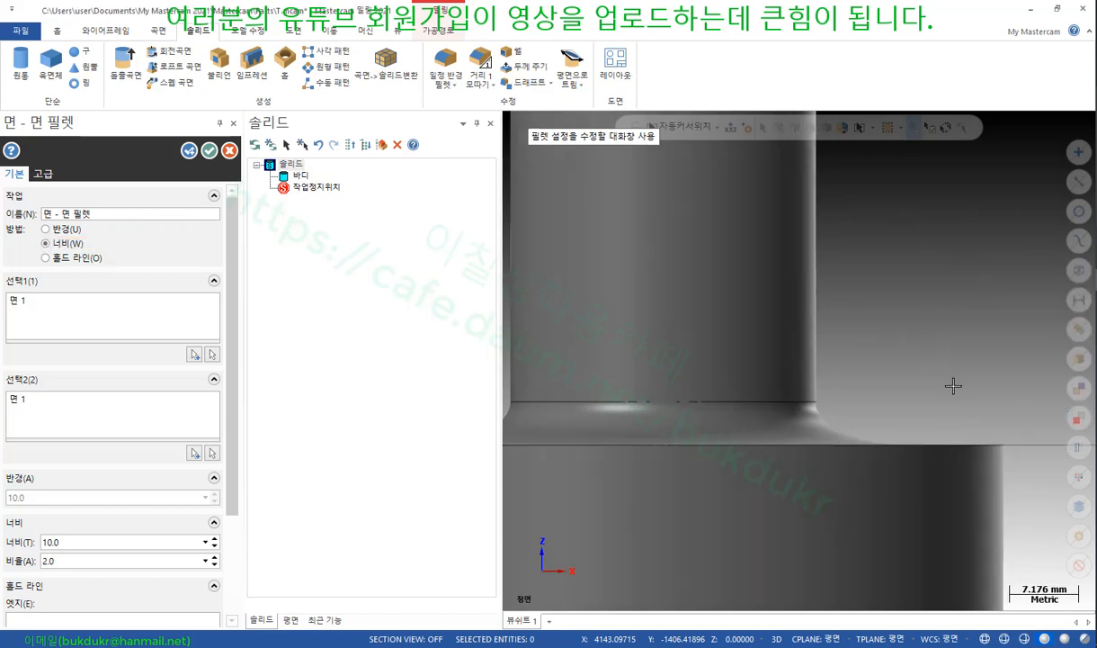
{"action": "scroll", "coordinate": [790, 386], "scroll_direction": "down", "scroll_amount": 1}
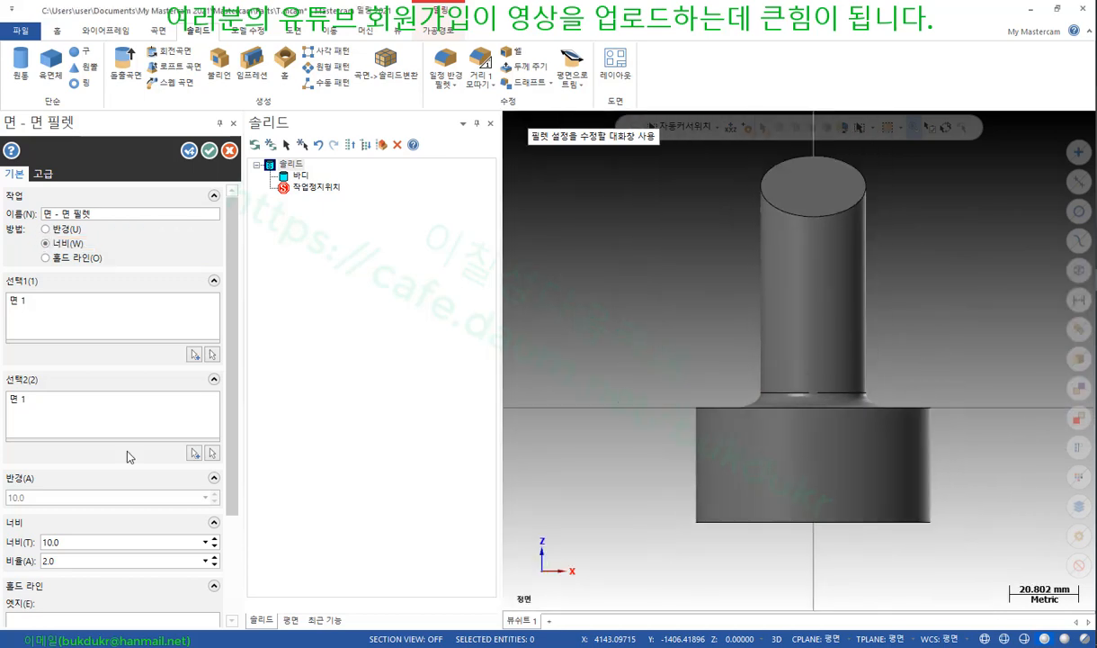
{"action": "left_click", "coordinate": [91, 561]}
{"action": "left_click", "coordinate": [91, 544]}
{"action": "type", "text": "20"}
{"action": "key", "text": "Return"}
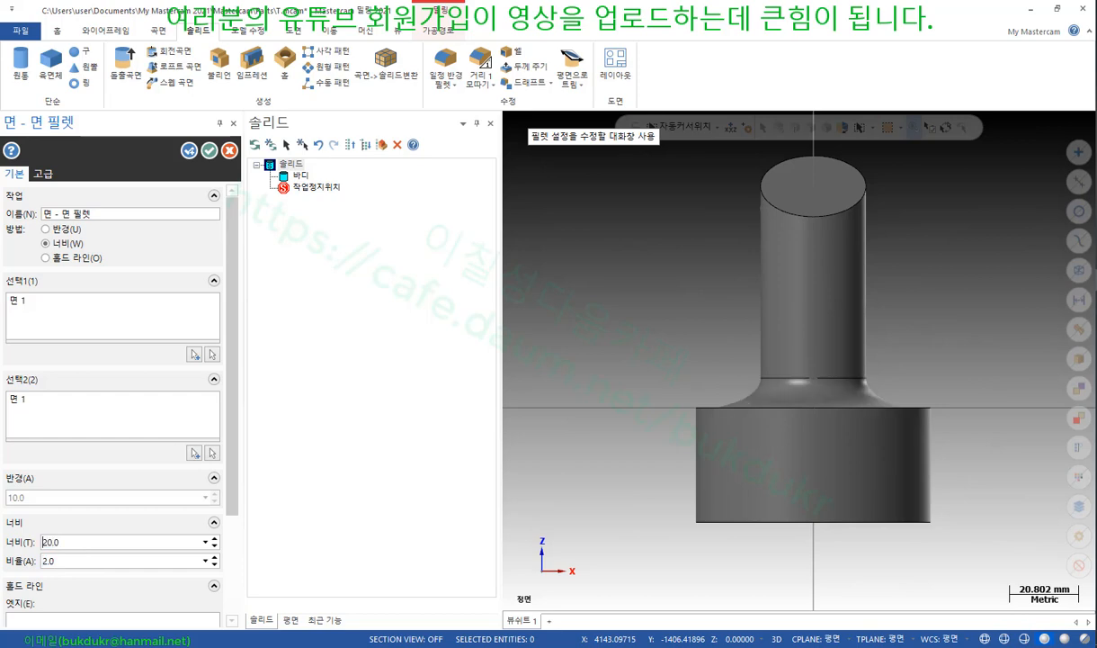
Try a fillet ratio of 5, and replace it with a ratio of 3
{"action": "left_click", "coordinate": [93, 562]}
{"action": "type", "text": "5"}
{"action": "key", "text": "Return"}
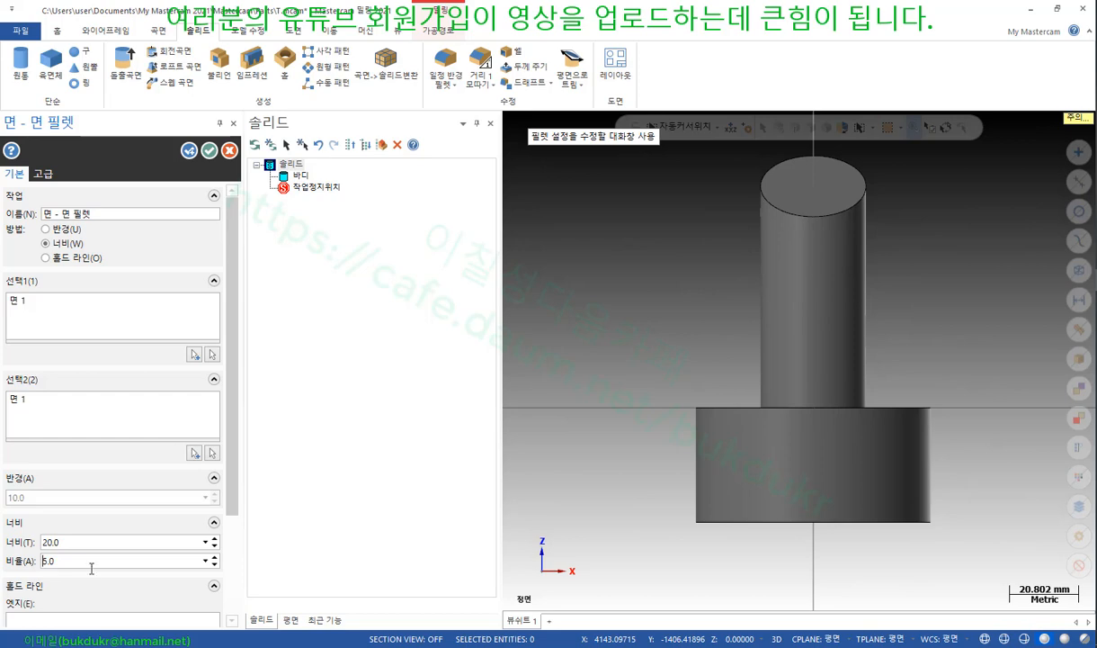
{"action": "left_click_drag", "start_coordinate": [71, 562], "coordinate": [12, 568]}
{"action": "type", "text": "3"}
{"action": "key", "text": "Return"}
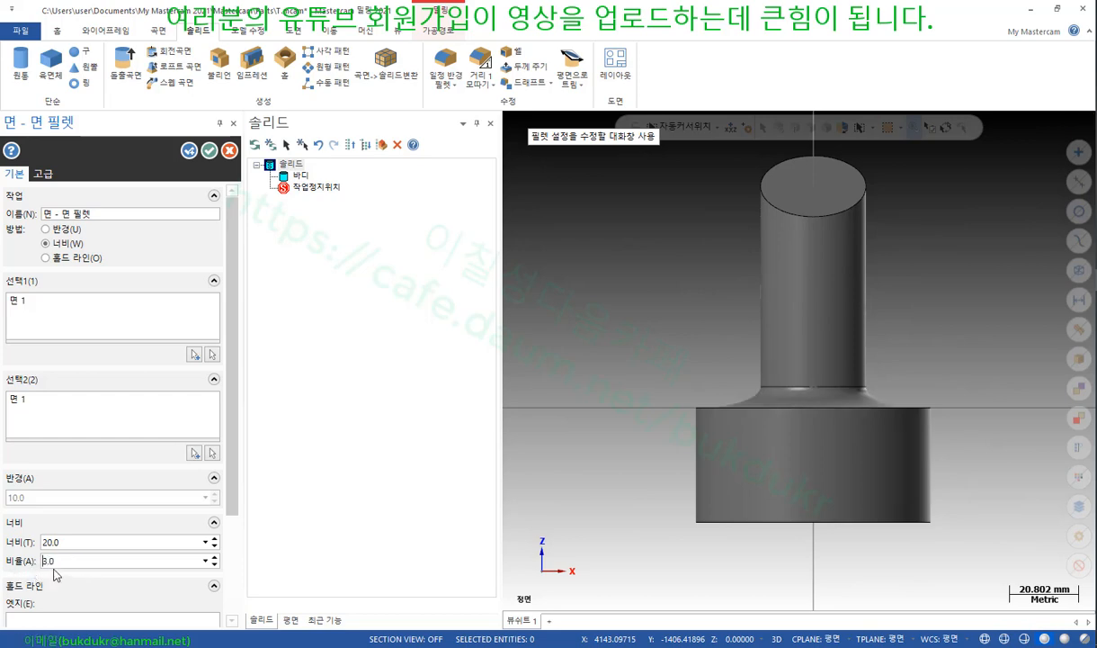
Set the fillet ratio to 0.3 and inspect the fillet's profile at the base of the cylinder
{"action": "left_click_drag", "start_coordinate": [57, 561], "coordinate": [27, 564]}
{"action": "type", "text": "0.3"}
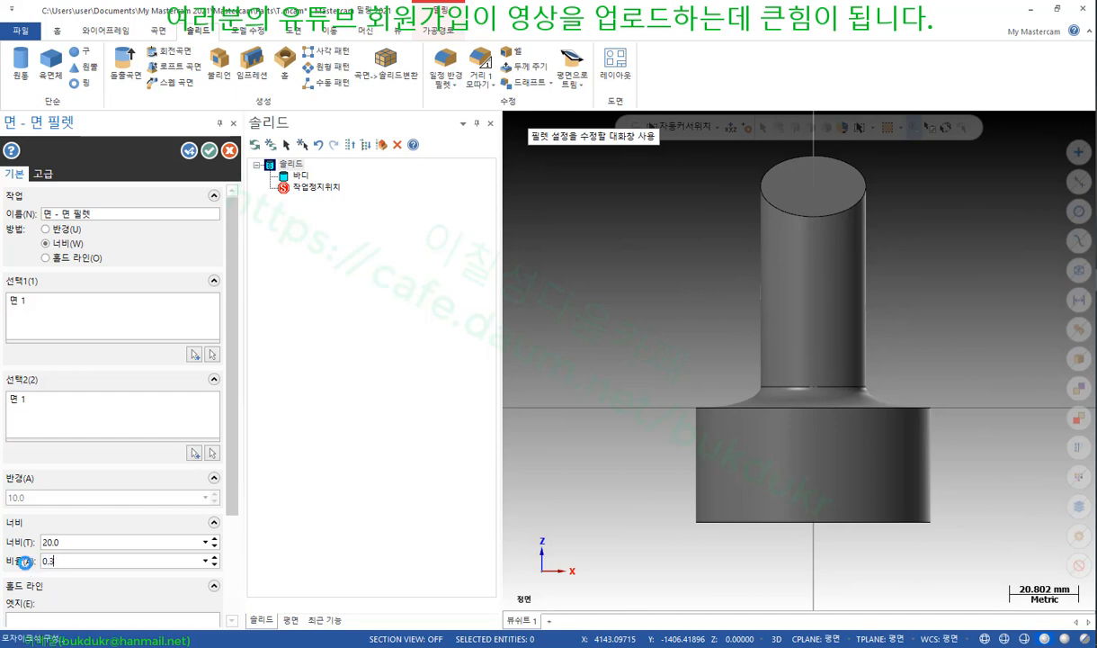
{"action": "key", "text": "Return"}
{"action": "scroll", "coordinate": [930, 405], "scroll_direction": "up", "scroll_amount": 2}
{"action": "scroll", "coordinate": [895, 405], "scroll_direction": "up", "scroll_amount": 3}
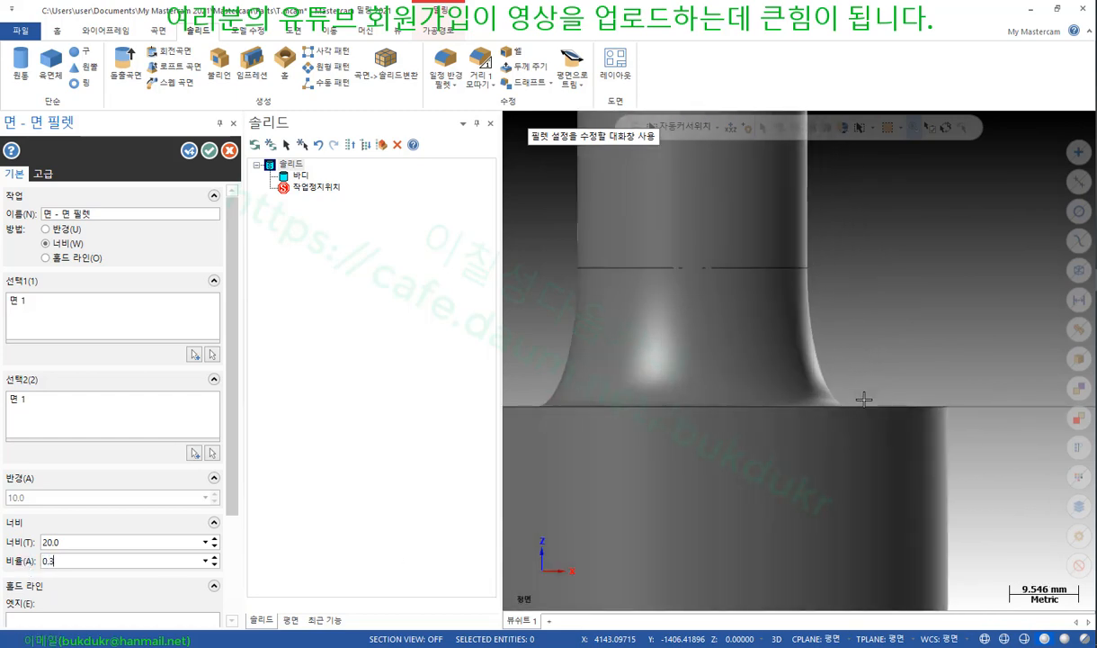
{"action": "scroll", "coordinate": [864, 377], "scroll_direction": "down", "scroll_amount": 2}
{"action": "middle_click_drag", "start_coordinate": [922, 342], "coordinate": [921, 348]}
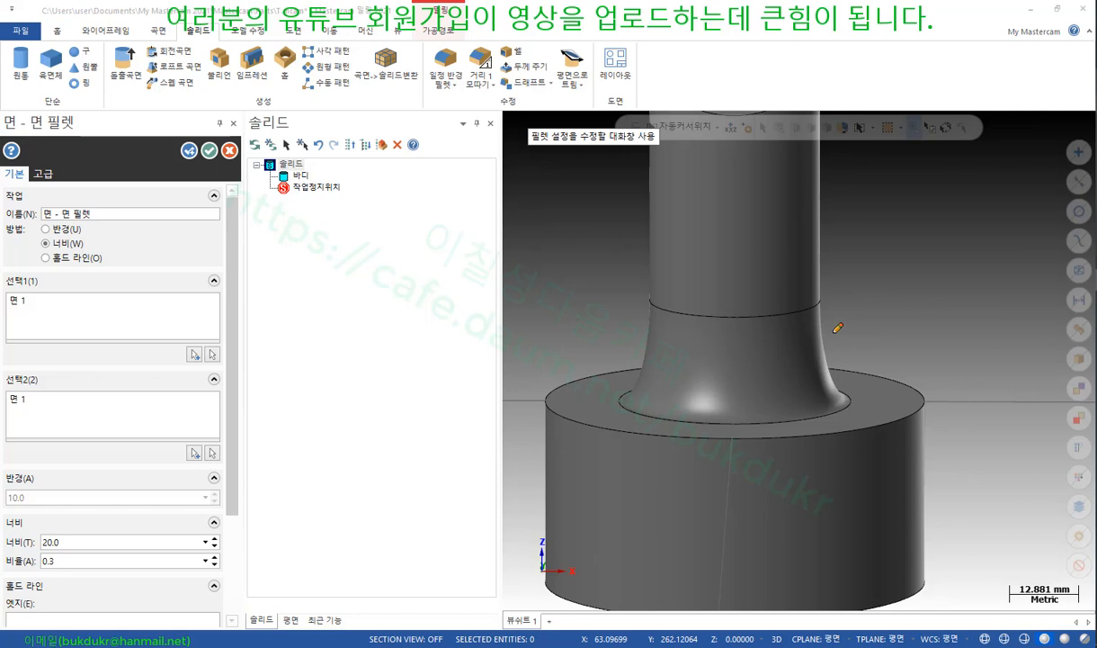
Draw the vertical leg, horizontal leg and sloping curve of the fillet profile over the model
{"action": "left_click_drag", "start_coordinate": [825, 300], "coordinate": [831, 407]}
{"action": "left_click_drag", "start_coordinate": [812, 402], "coordinate": [854, 401]}
{"action": "left_click_drag", "start_coordinate": [819, 299], "coordinate": [819, 430]}
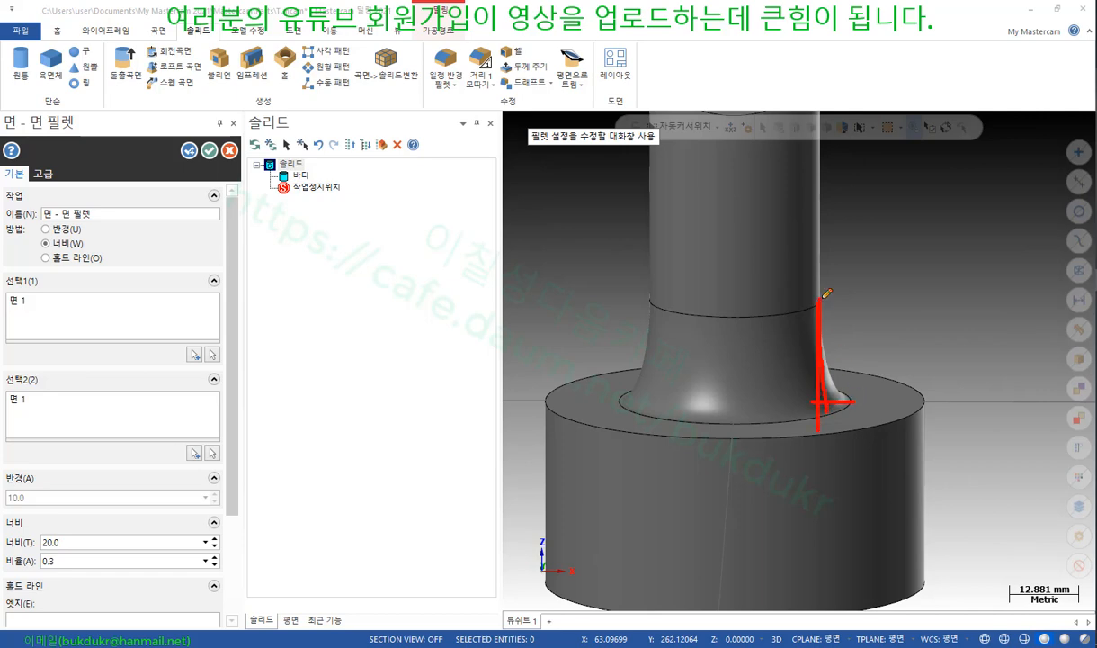
{"action": "mouse_move", "coordinate": [821, 299]}
{"action": "left_mouse_down"}
{"action": "mouse_move", "coordinate": [822, 337]}
{"action": "mouse_move", "coordinate": [847, 397]}
{"action": "left_mouse_up"}
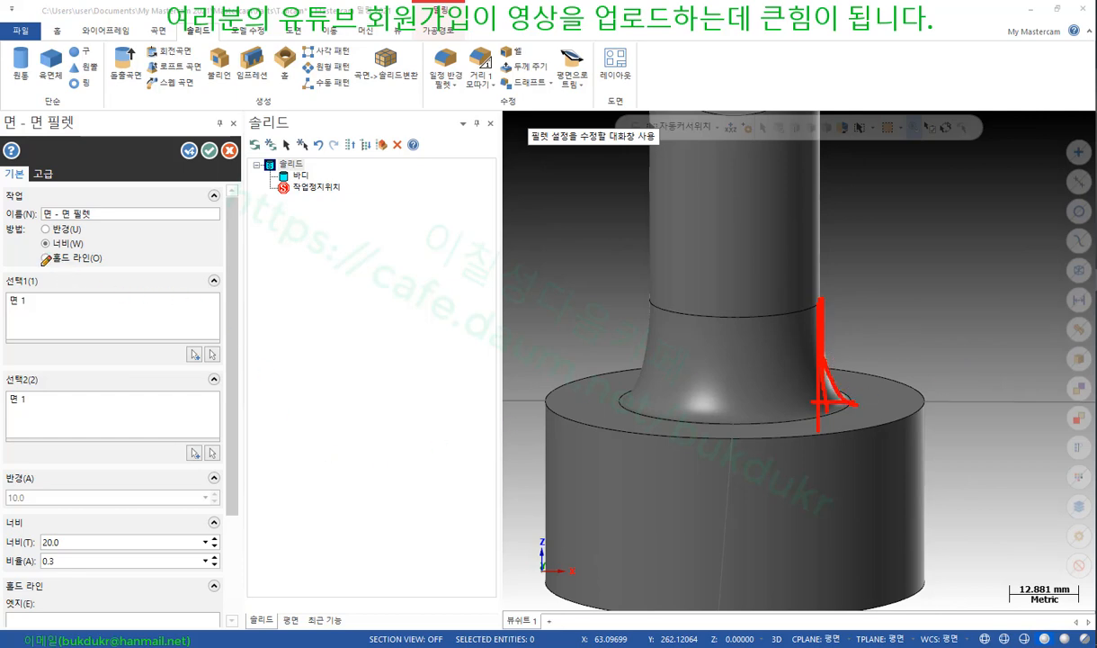
Underline and box the 홀드 라인 method, trace the base's upper outer edge, and clear the annotations
{"action": "left_click_drag", "start_coordinate": [40, 266], "coordinate": [112, 262]}
{"action": "mouse_move", "coordinate": [46, 267]}
{"action": "left_mouse_down"}
{"action": "mouse_move", "coordinate": [53, 253]}
{"action": "mouse_move", "coordinate": [77, 262]}
{"action": "left_mouse_up"}
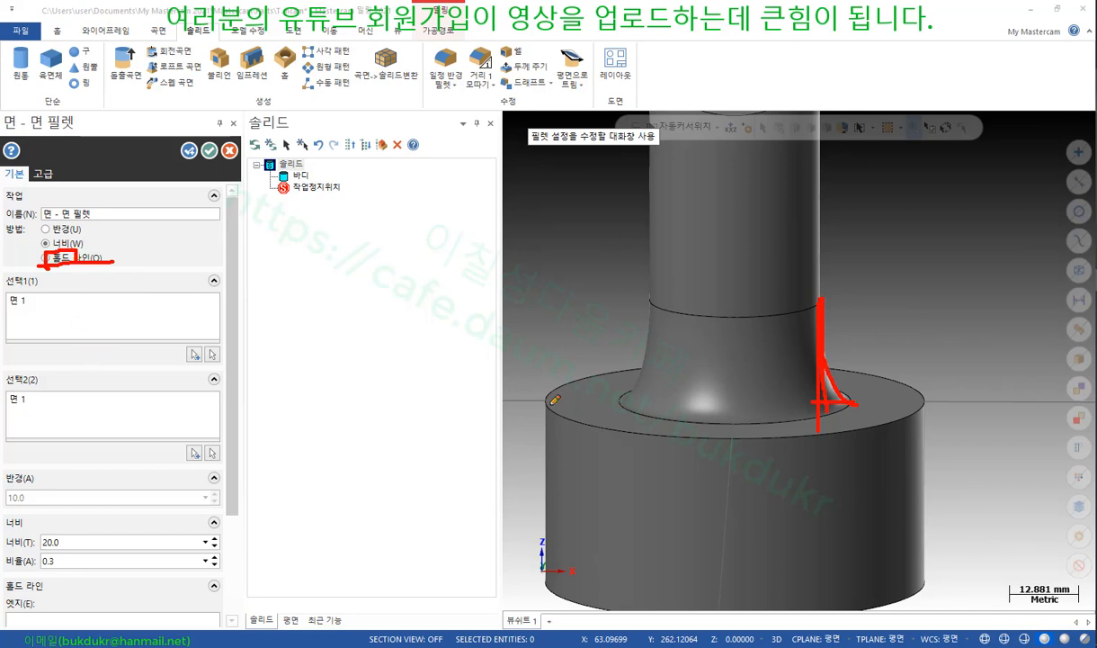
{"action": "left_click_drag", "start_coordinate": [551, 404], "coordinate": [700, 438]}
{"action": "right_click", "coordinate": [897, 440]}
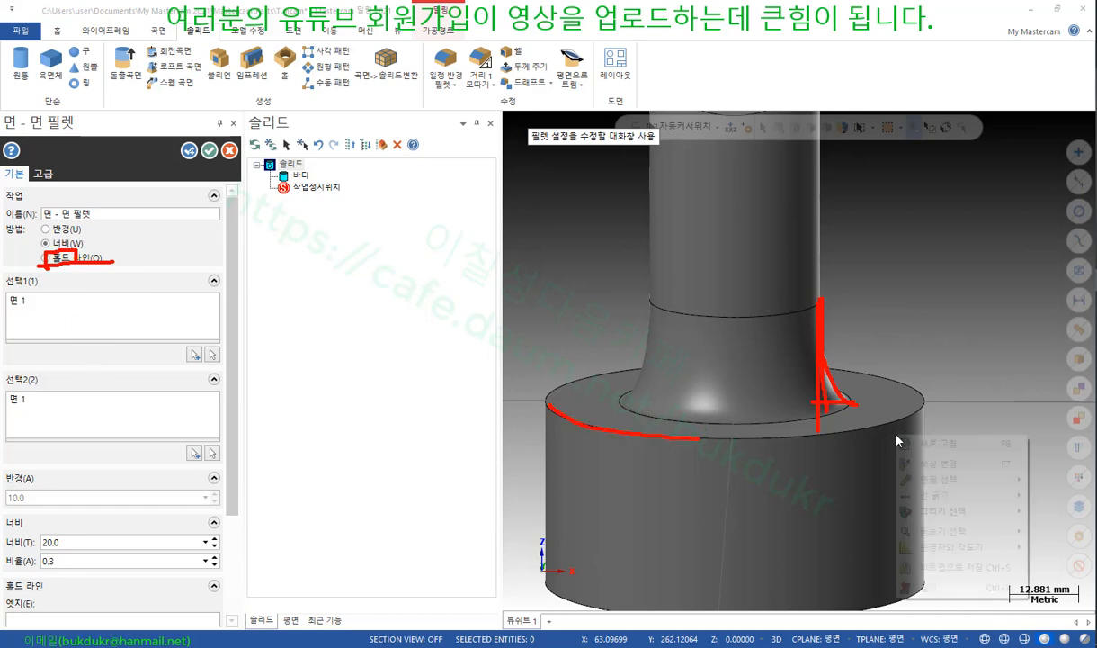
{"action": "left_click", "coordinate": [934, 582]}
Switch the fillet method to 홀드 라인 and pick the base cylinder's upper outer edge as the hold line
{"action": "scroll", "coordinate": [813, 534], "scroll_direction": "down", "scroll_amount": 2}
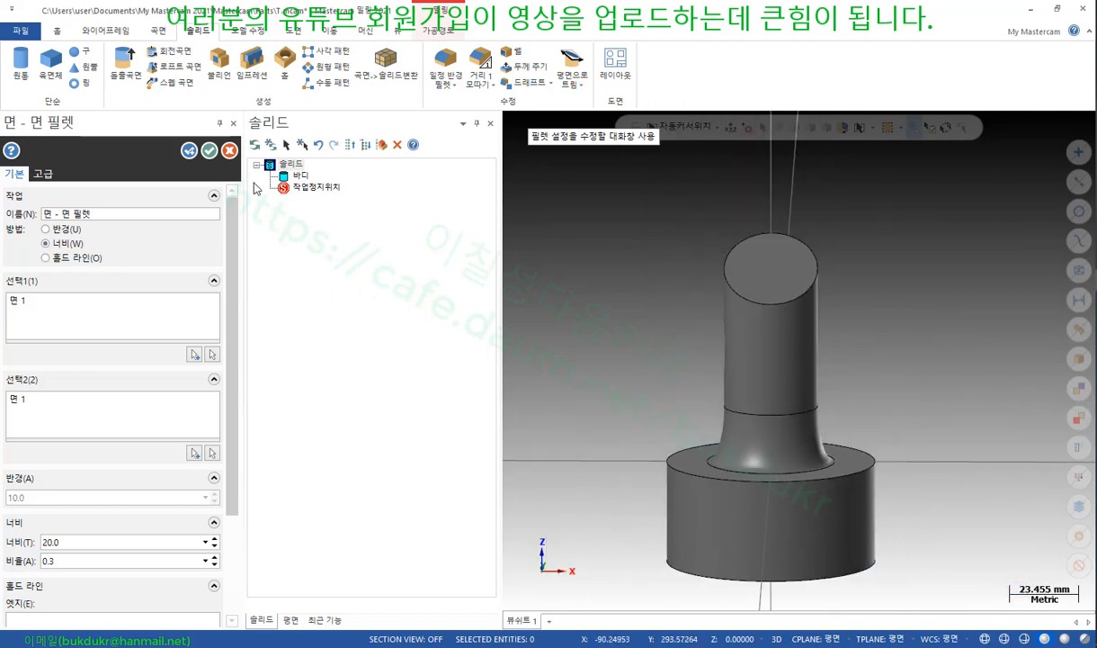
{"action": "left_click", "coordinate": [46, 257]}
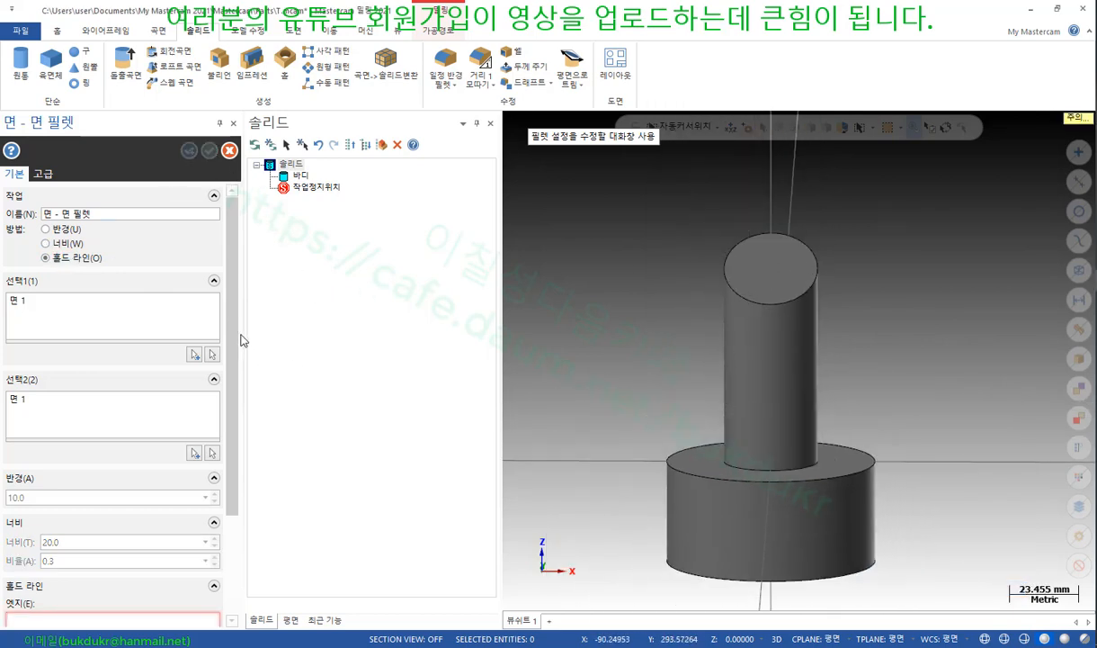
{"action": "left_click_drag", "start_coordinate": [226, 311], "coordinate": [234, 420]}
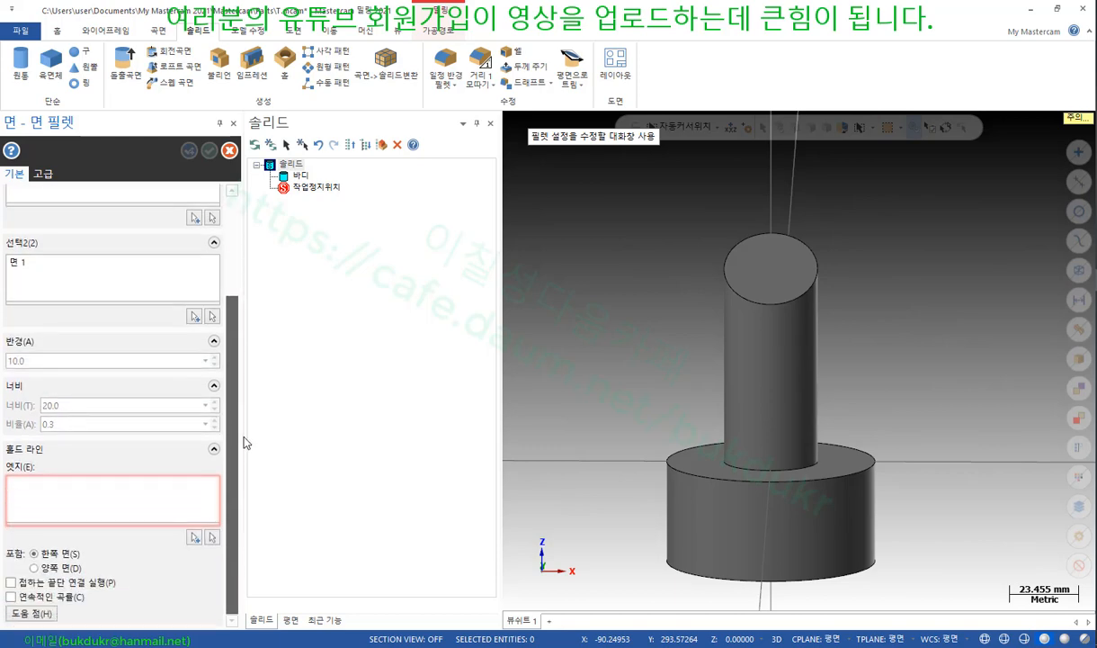
{"action": "left_click", "coordinate": [195, 538]}
{"action": "left_click", "coordinate": [700, 483]}
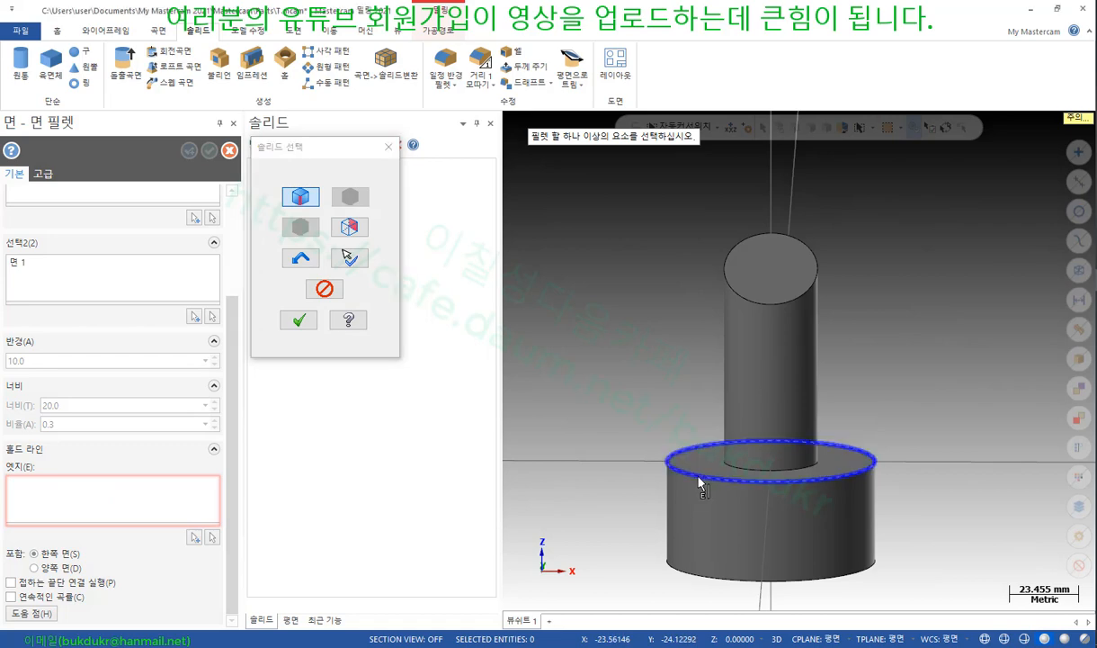
{"action": "left_click", "coordinate": [298, 319]}
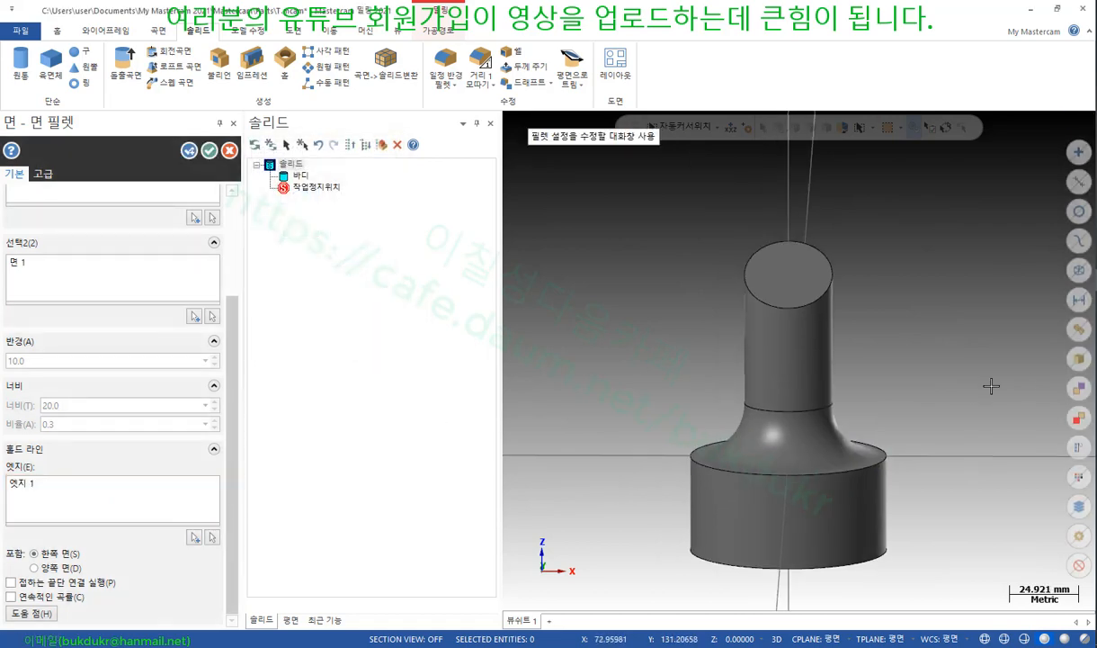
{"action": "middle_click_drag", "start_coordinate": [991, 386], "coordinate": [896, 400]}
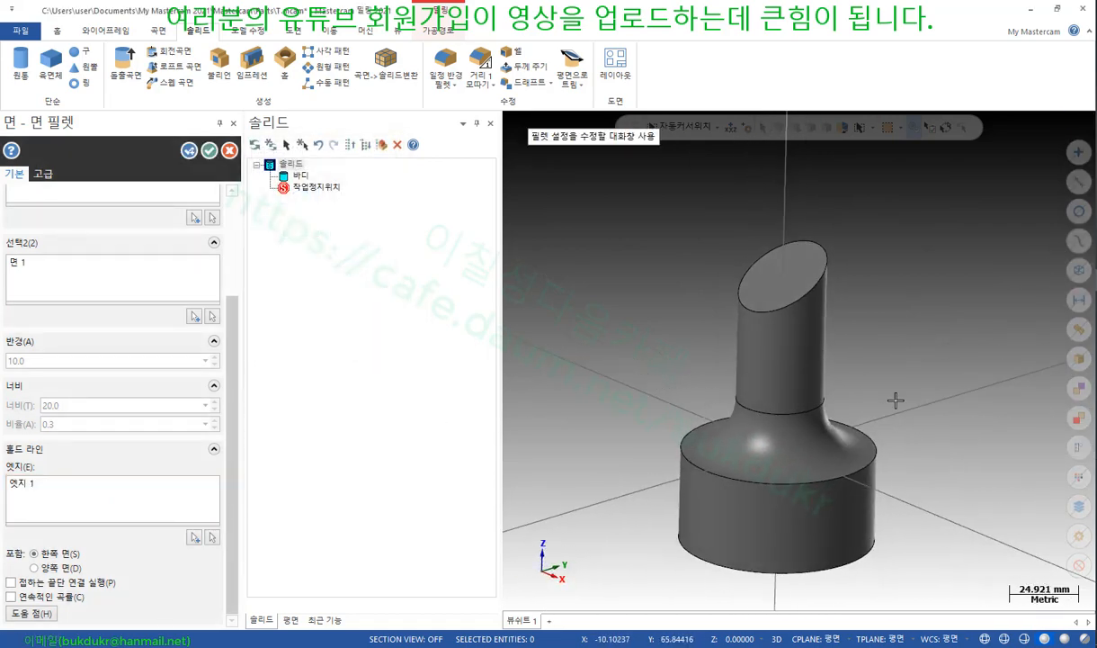
{"action": "scroll", "coordinate": [896, 400], "scroll_direction": "up", "scroll_amount": 1}
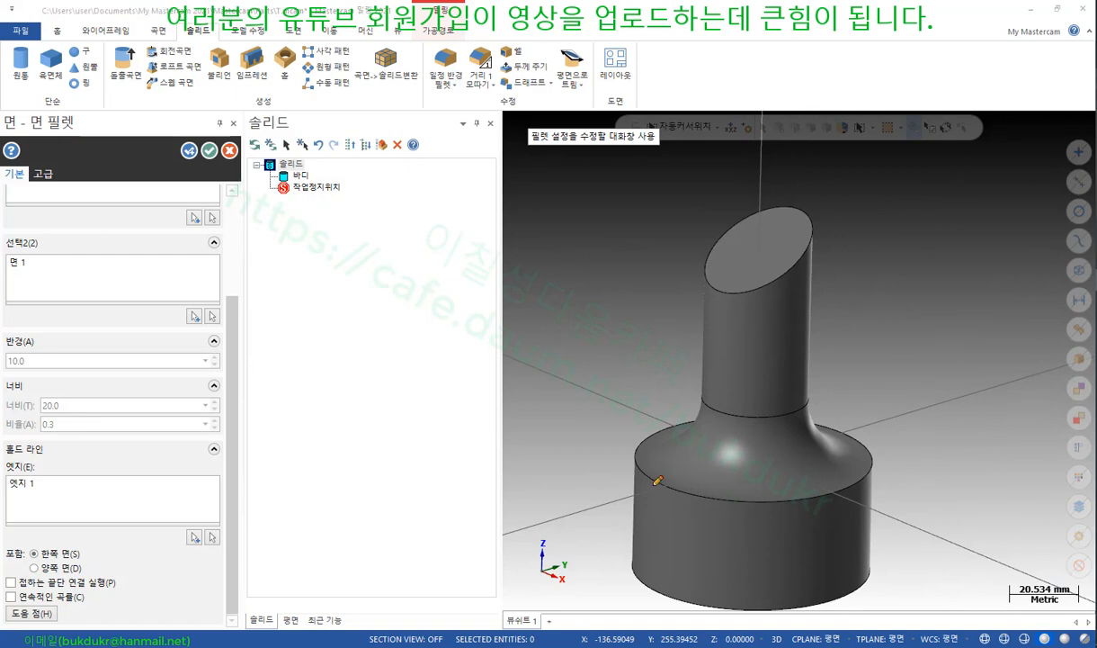
Trace the hold edge and fillet profile, underline the 한쪽 면 and 양쪽 면 options, and clear the annotations
{"action": "mouse_move", "coordinate": [656, 477]}
{"action": "left_mouse_down"}
{"action": "mouse_move", "coordinate": [644, 478]}
{"action": "mouse_move", "coordinate": [759, 499]}
{"action": "left_mouse_up"}
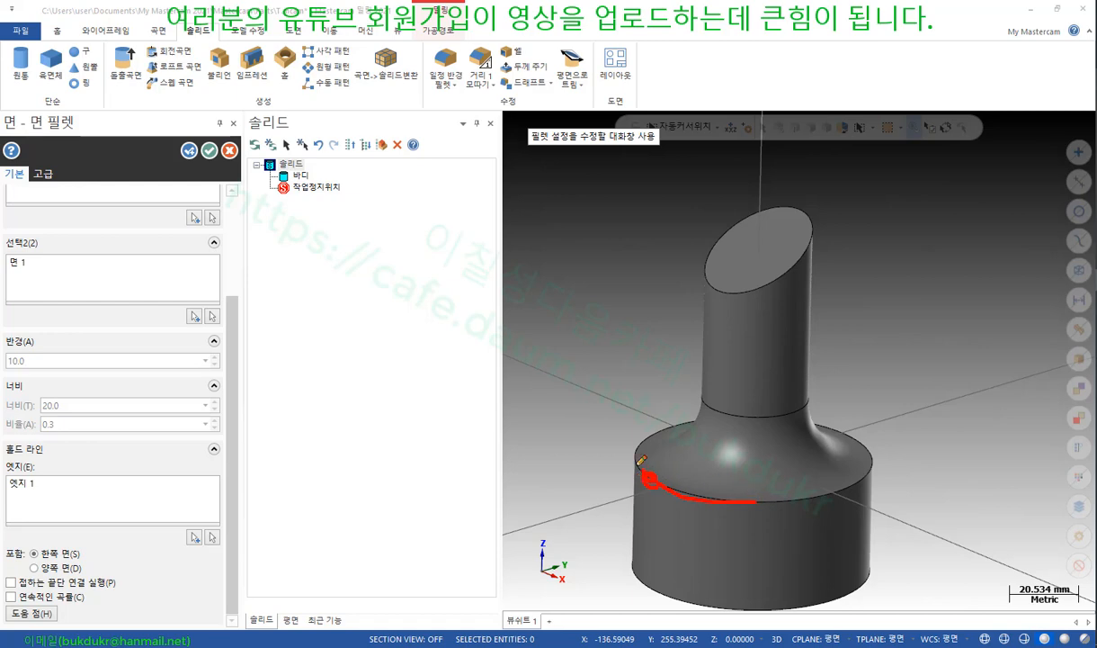
{"action": "left_click_drag", "start_coordinate": [706, 405], "coordinate": [632, 454]}
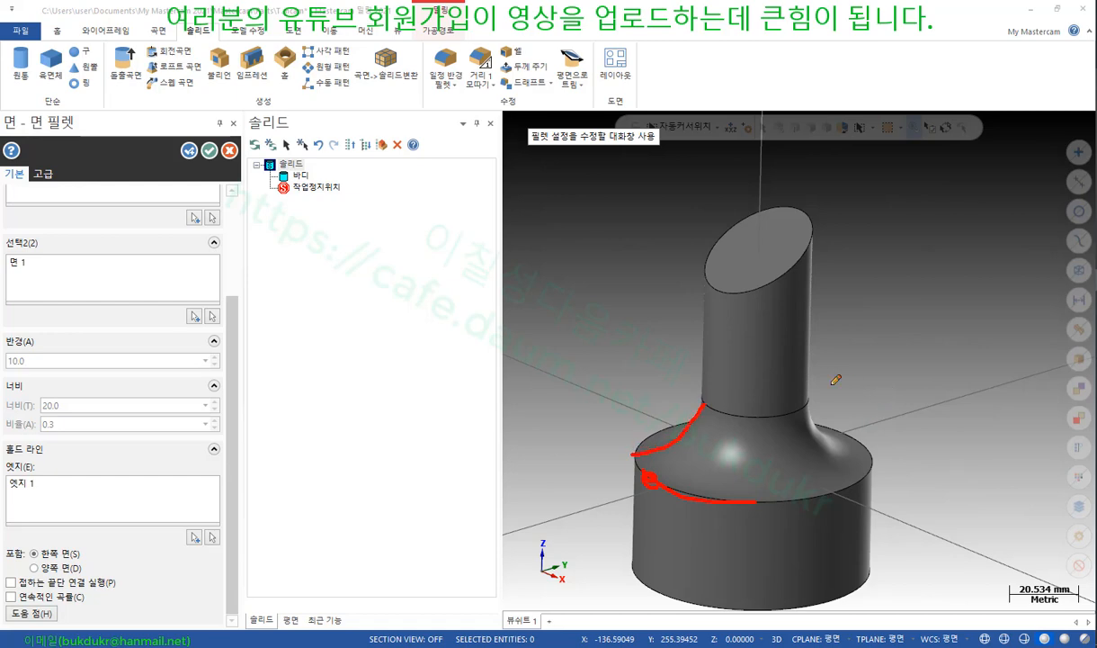
{"action": "left_click_drag", "start_coordinate": [14, 564], "coordinate": [80, 561]}
{"action": "mouse_move", "coordinate": [640, 460]}
{"action": "left_mouse_down"}
{"action": "mouse_move", "coordinate": [735, 482]}
{"action": "mouse_move", "coordinate": [795, 465]}
{"action": "mouse_move", "coordinate": [834, 484]}
{"action": "left_mouse_up"}
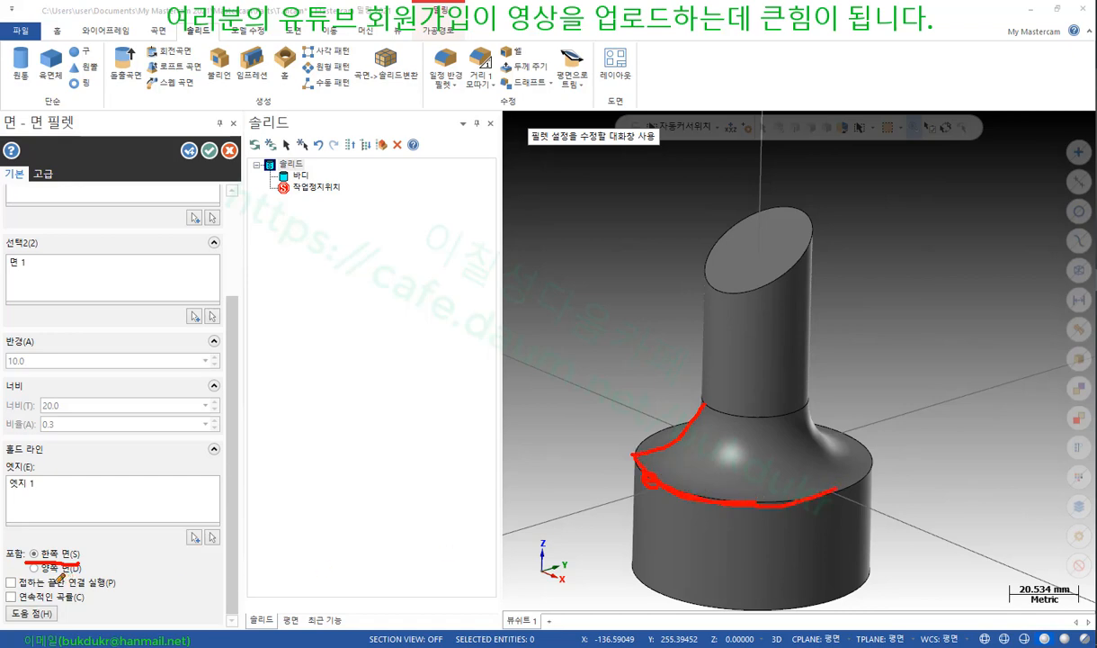
{"action": "left_click_drag", "start_coordinate": [30, 572], "coordinate": [94, 567]}
{"action": "mouse_move", "coordinate": [742, 292]}
{"action": "left_mouse_down"}
{"action": "mouse_move", "coordinate": [704, 257]}
{"action": "mouse_move", "coordinate": [751, 213]}
{"action": "mouse_move", "coordinate": [818, 234]}
{"action": "mouse_move", "coordinate": [745, 291]}
{"action": "mouse_move", "coordinate": [635, 452]}
{"action": "left_mouse_up"}
{"action": "right_click", "coordinate": [937, 277]}
{"action": "key", "text": "Escape"}
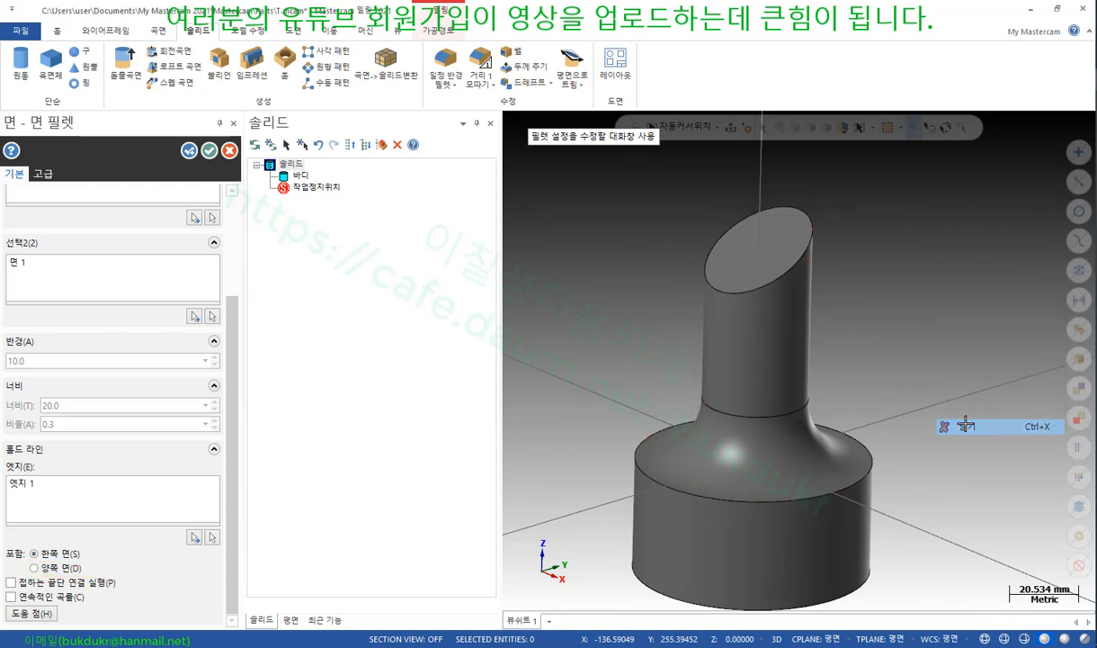
Set the hold line option to 양쪽 면 and add the slanted top face's edge as the second hold line edge
{"action": "left_click", "coordinate": [36, 567]}
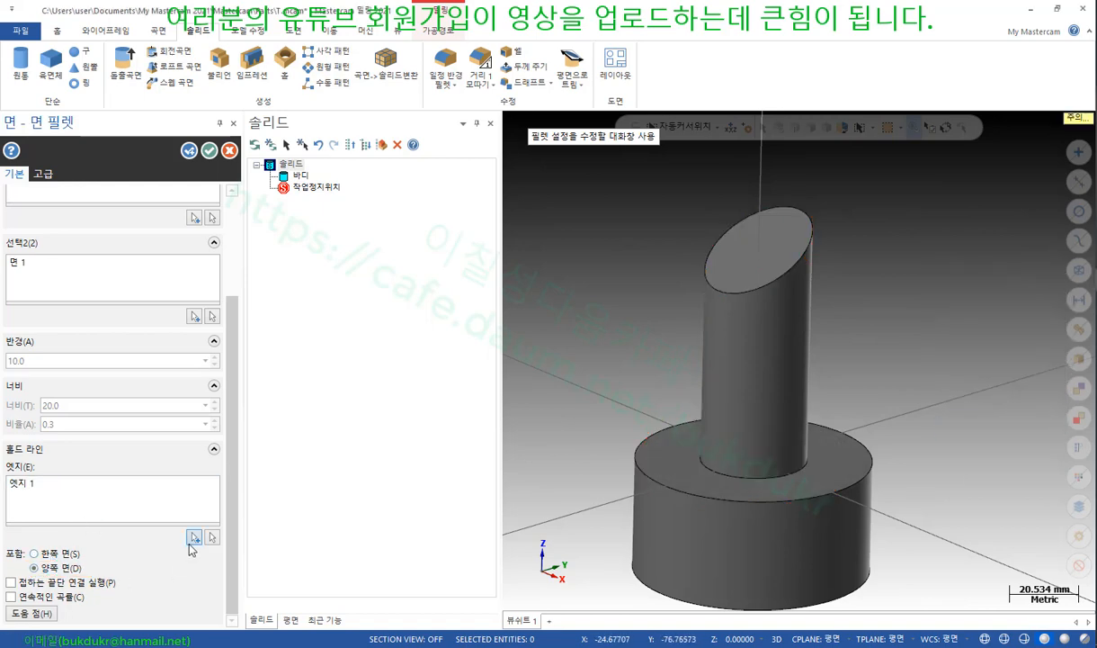
{"action": "left_click", "coordinate": [194, 536]}
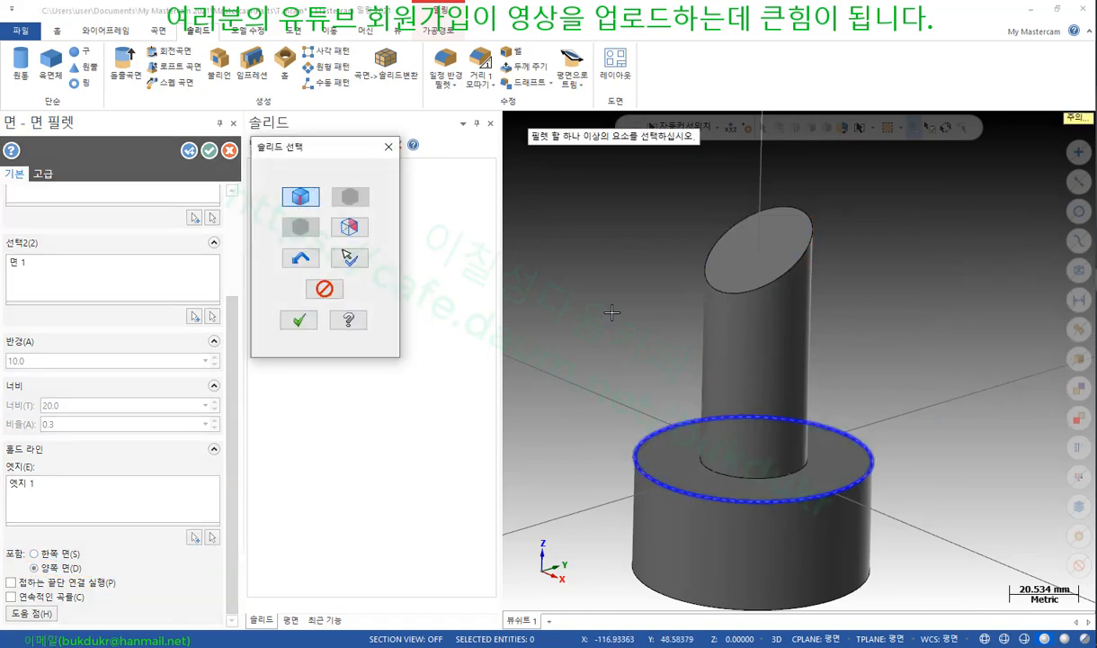
{"action": "left_click", "coordinate": [699, 264]}
{"action": "left_click", "coordinate": [299, 320]}
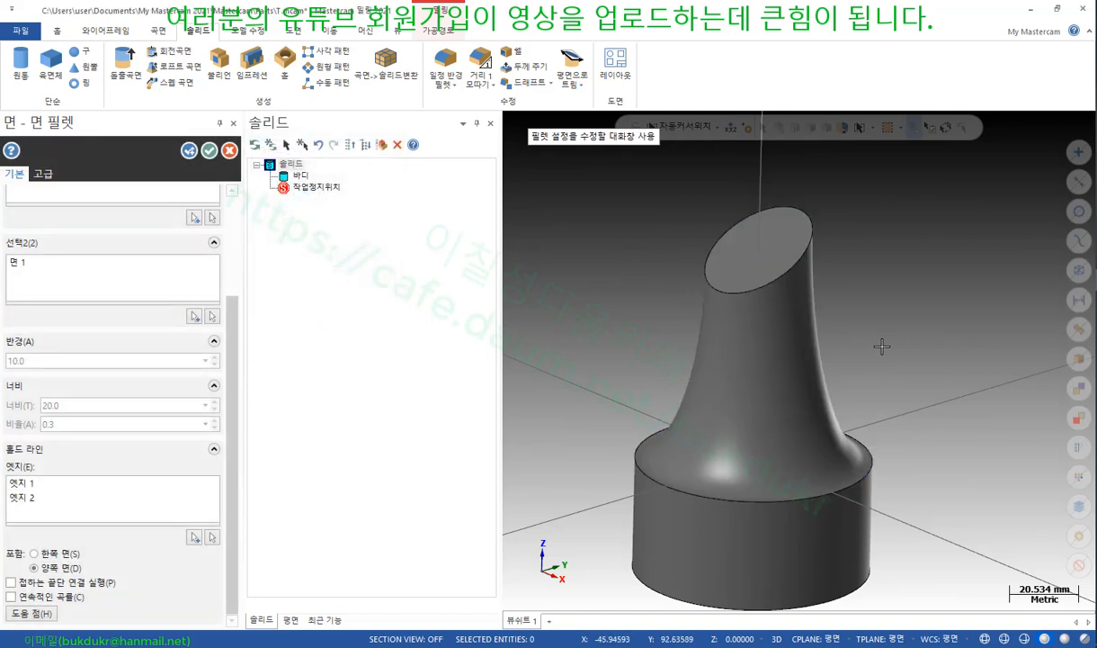
Trace the base's upper edge, the slanted top edge and the fillet profile between them, and clear the annotations
{"action": "scroll", "coordinate": [841, 333], "scroll_direction": "up", "scroll_amount": 3}
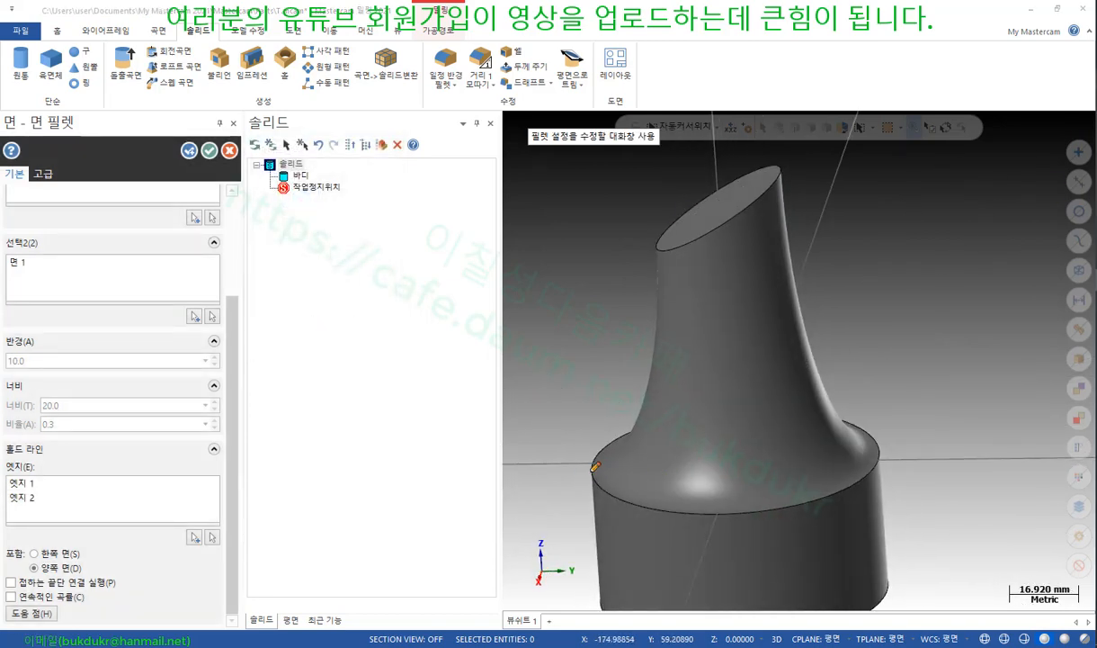
{"action": "left_click_drag", "start_coordinate": [602, 450], "coordinate": [652, 508]}
{"action": "left_click_drag", "start_coordinate": [653, 253], "coordinate": [784, 179]}
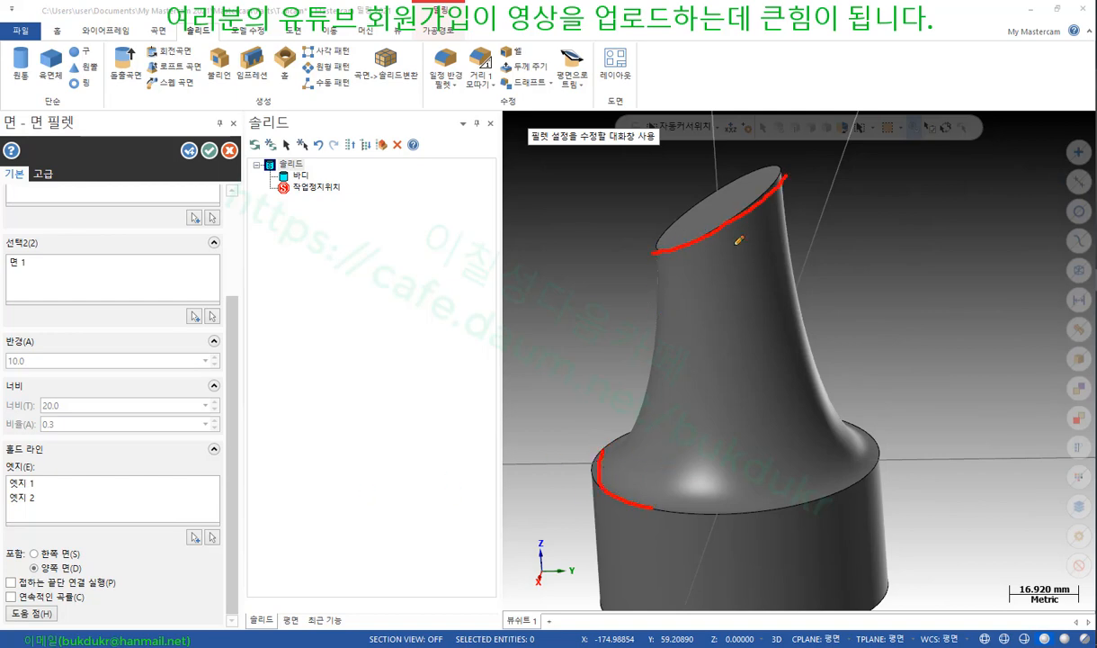
{"action": "mouse_move", "coordinate": [656, 253]}
{"action": "left_mouse_down"}
{"action": "mouse_move", "coordinate": [634, 432]}
{"action": "mouse_move", "coordinate": [586, 474]}
{"action": "left_mouse_up"}
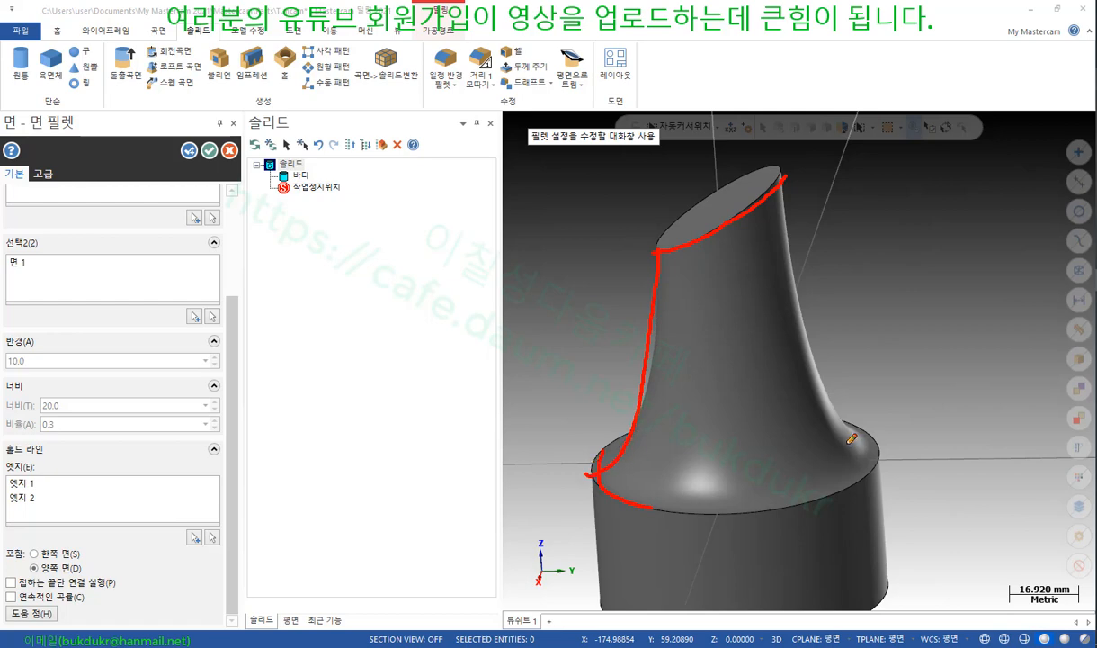
{"action": "right_click", "coordinate": [805, 271]}
{"action": "left_click", "coordinate": [842, 429]}
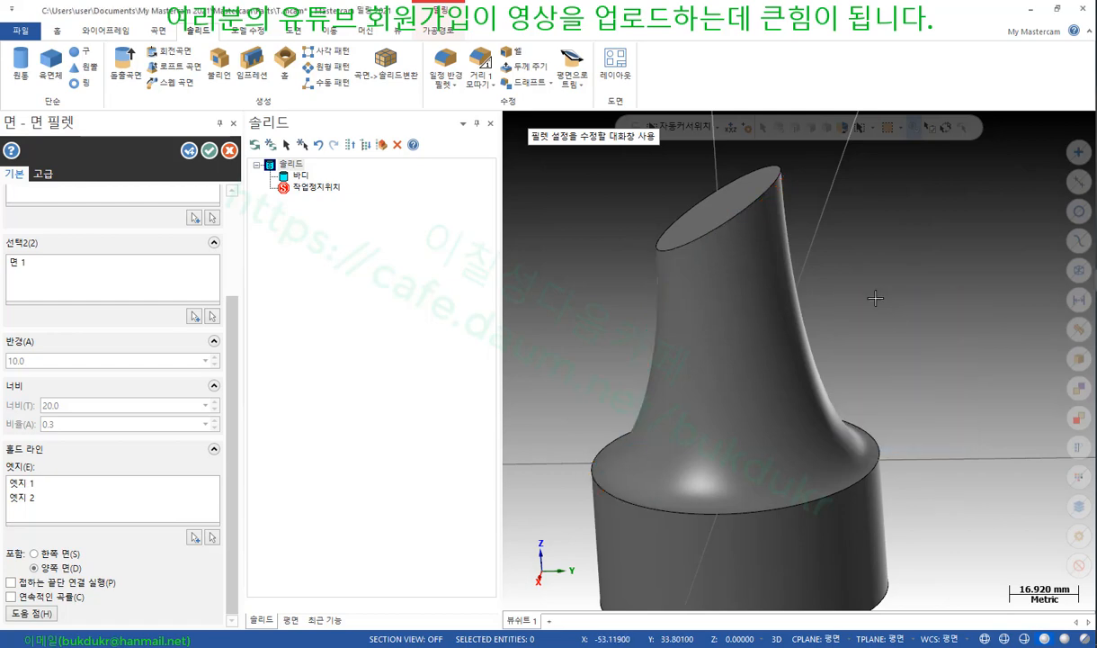
Highlight 엣지 1 and 엣지 2 of the hold line in turn to examine which model edges they refer to
{"action": "scroll", "coordinate": [855, 292], "scroll_direction": "down", "scroll_amount": 2}
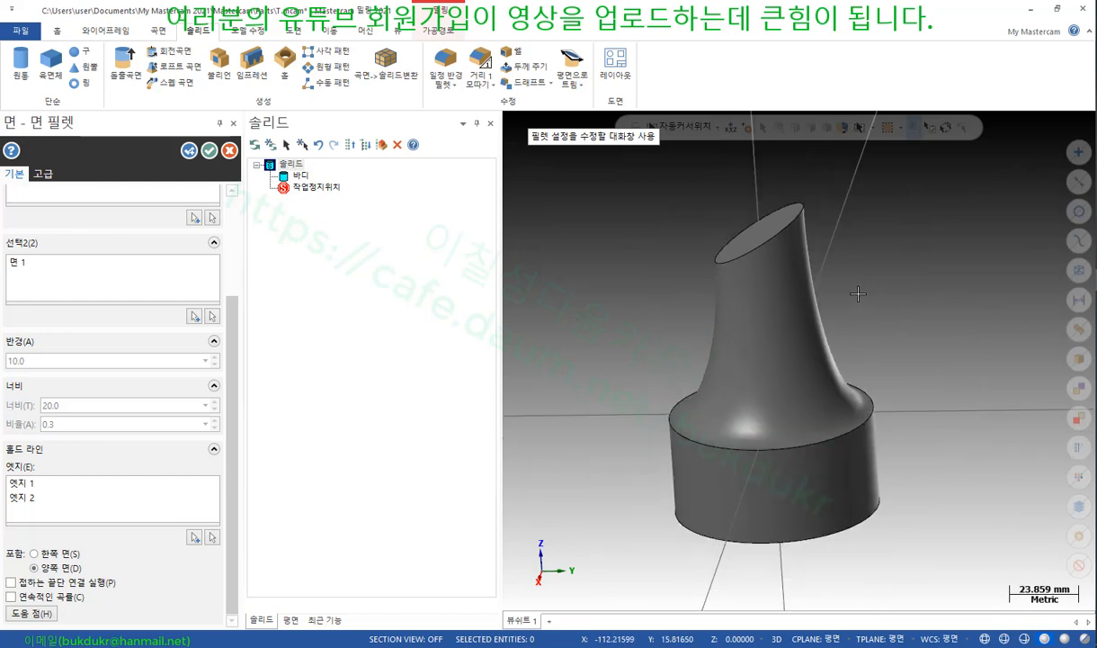
{"action": "middle_click_drag", "start_coordinate": [859, 292], "coordinate": [872, 299]}
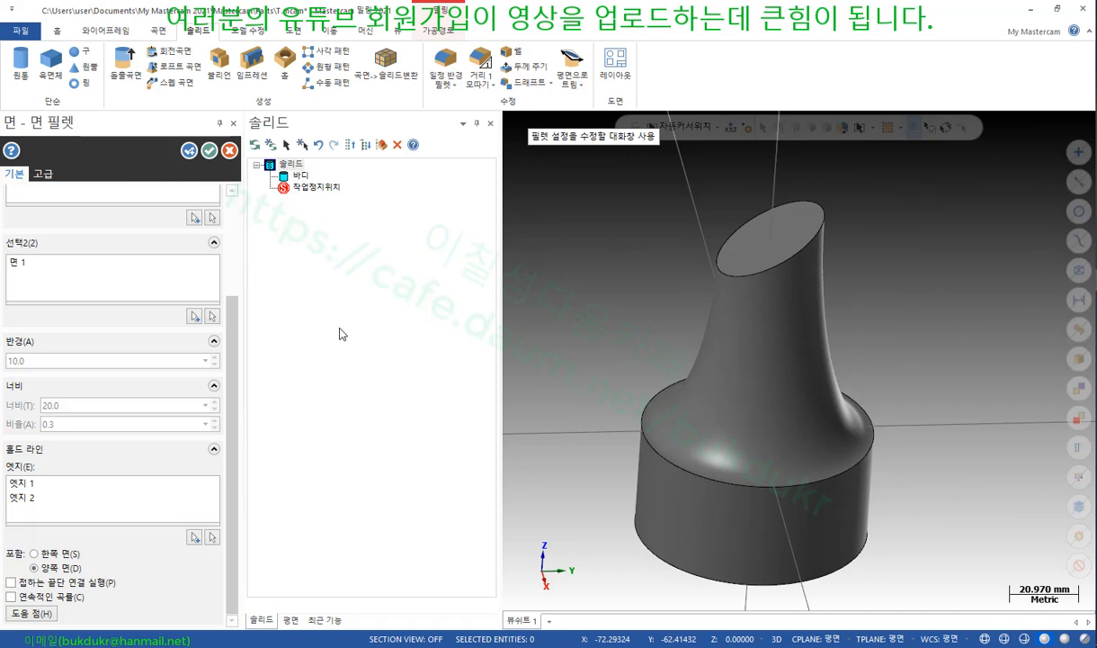
{"action": "scroll", "coordinate": [796, 341], "scroll_direction": "up", "scroll_amount": 4}
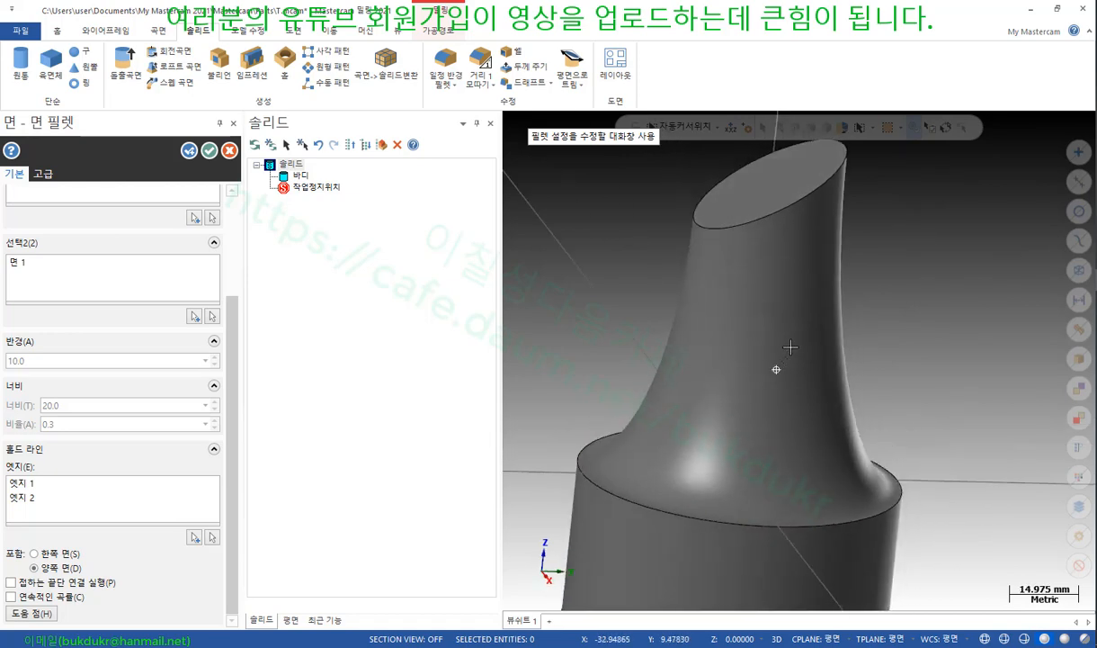
{"action": "middle_click_drag", "start_coordinate": [823, 334], "coordinate": [806, 362]}
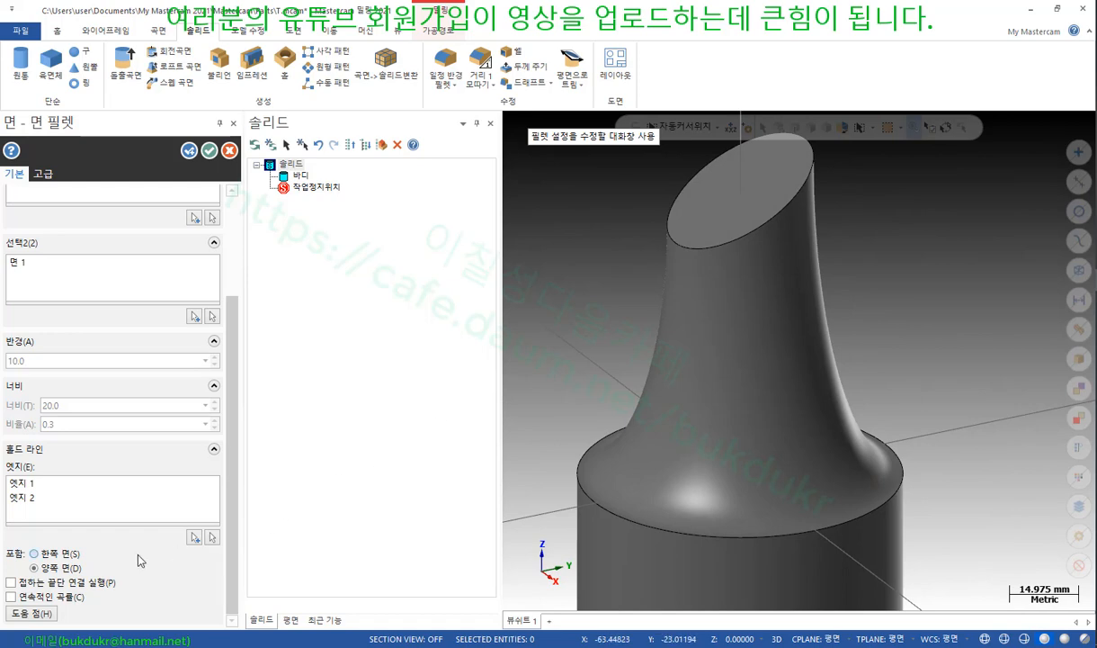
{"action": "left_click", "coordinate": [22, 483]}
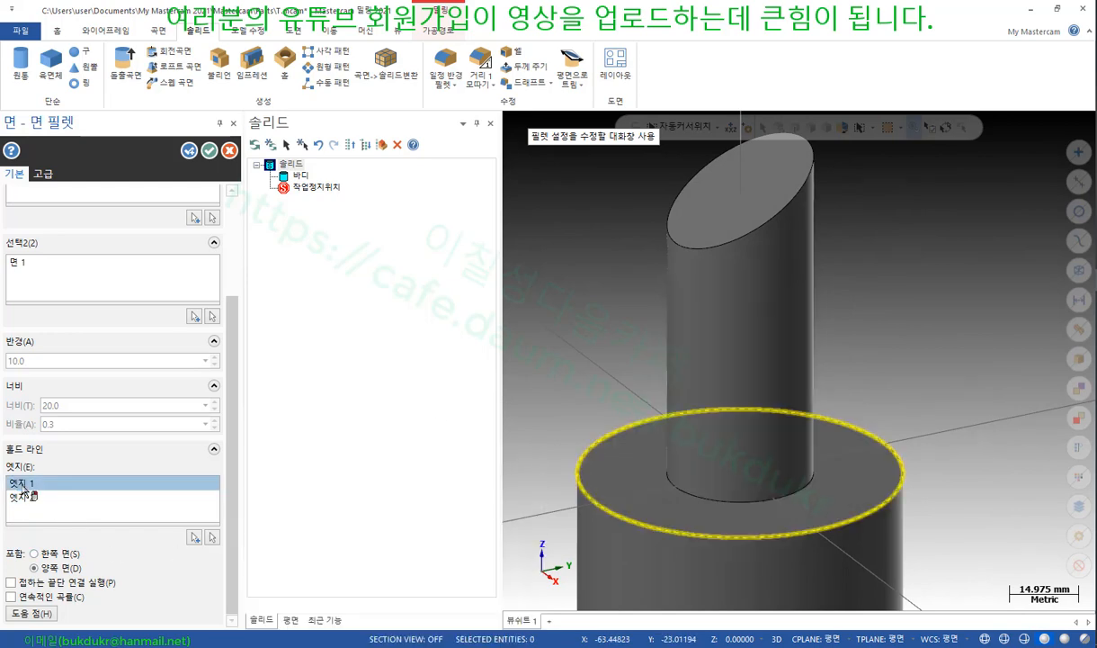
{"action": "left_click", "coordinate": [20, 497]}
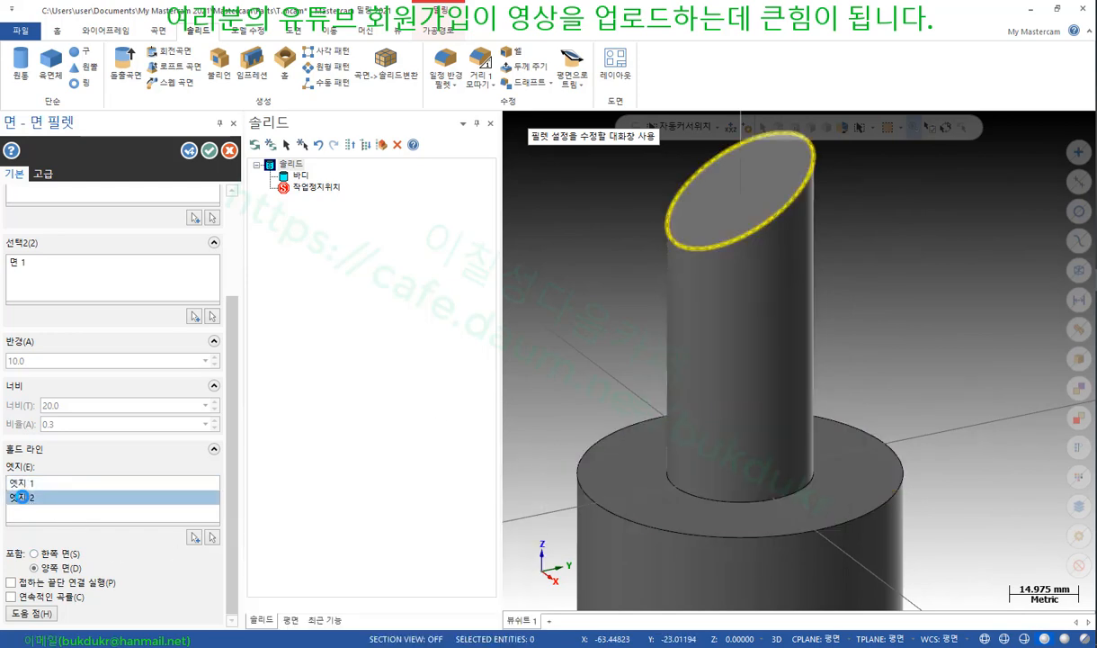
{"action": "left_click", "coordinate": [71, 509]}
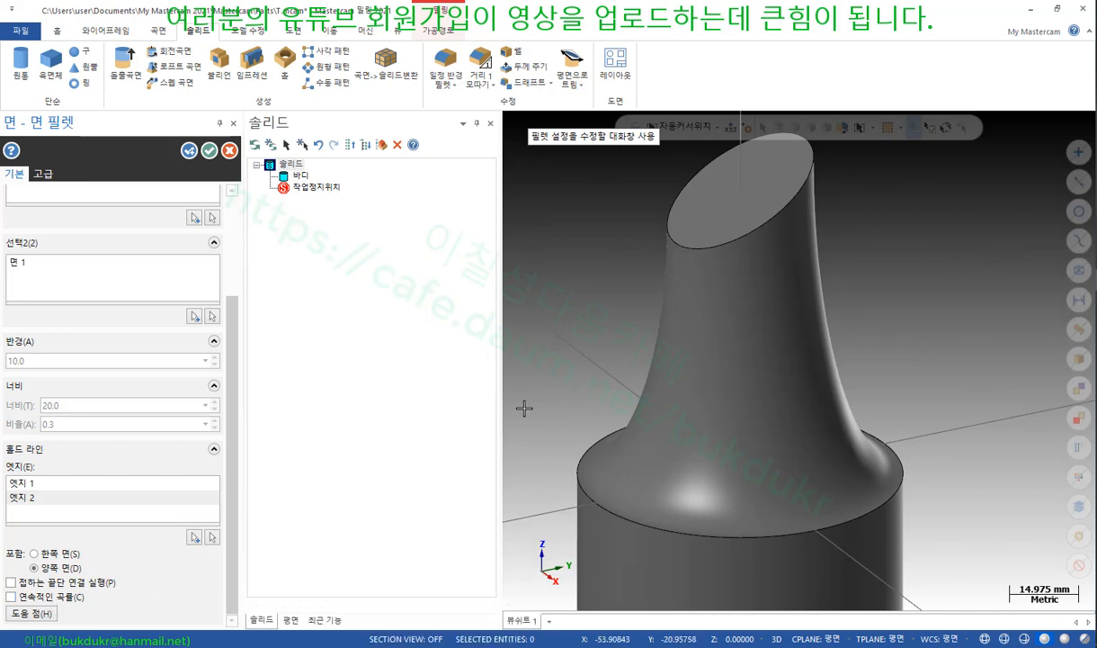
Turn 연속적인 곡률 on and back off, and examine the fillet in the front view
{"action": "left_click", "coordinate": [10, 597]}
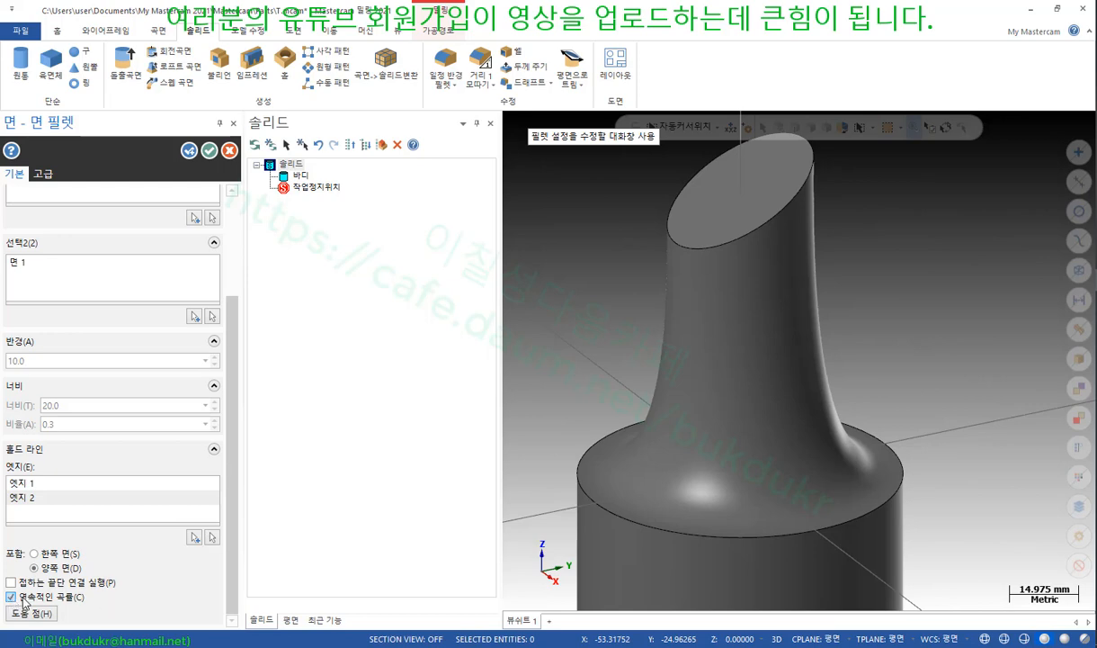
{"action": "left_click", "coordinate": [23, 599]}
{"action": "right_click", "coordinate": [944, 241]}
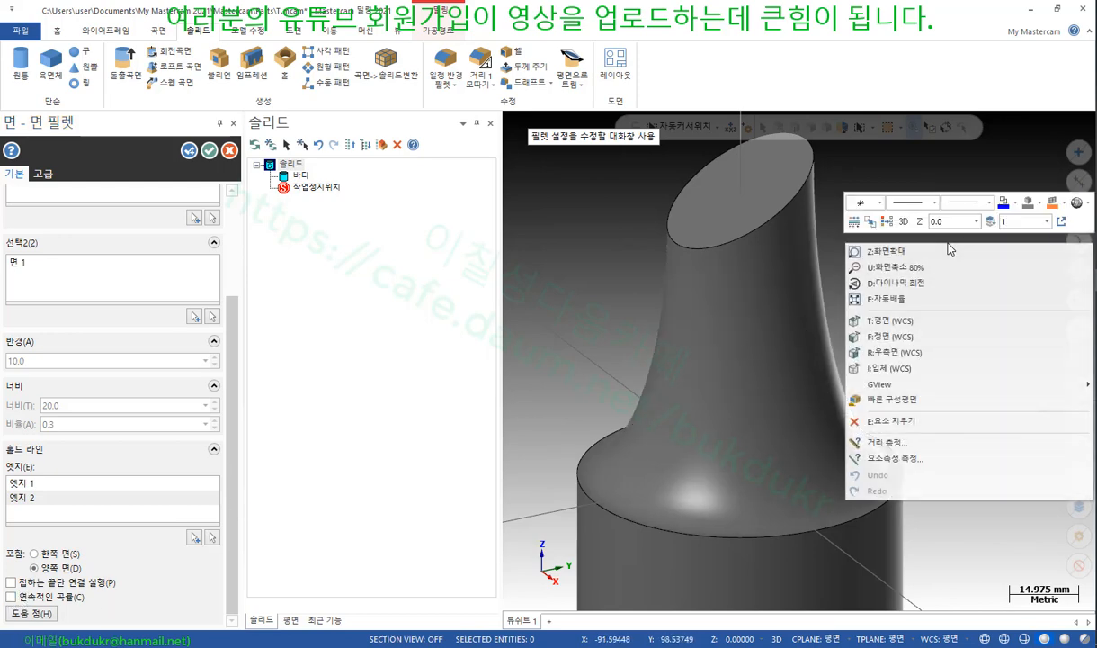
{"action": "left_click", "coordinate": [890, 336]}
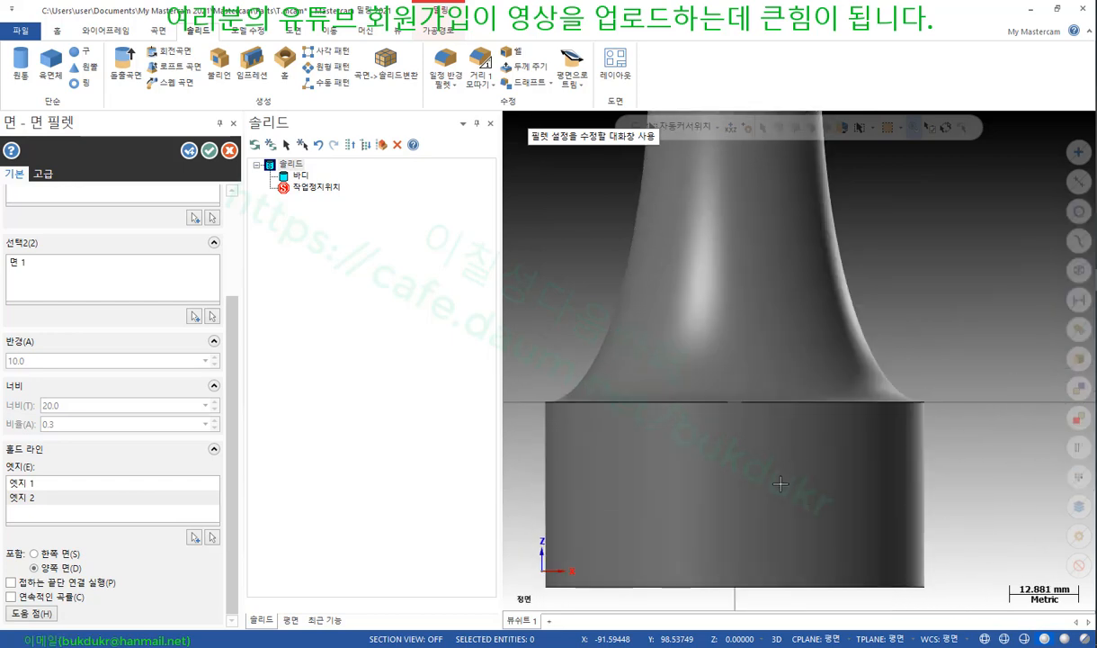
{"action": "scroll", "coordinate": [781, 484], "scroll_direction": "down", "scroll_amount": 3}
{"action": "scroll", "coordinate": [879, 223], "scroll_direction": "up", "scroll_amount": 1}
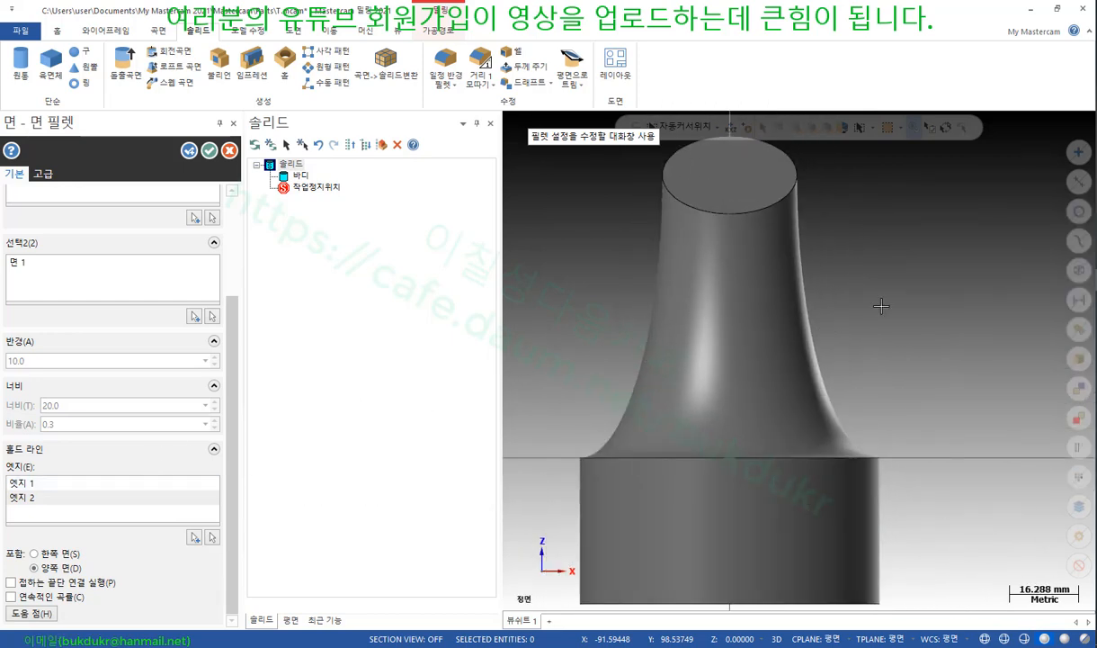
Compare the fillet profile with 연속적인 곡률 on and off in the right side view, leaving the option off
{"action": "right_click", "coordinate": [876, 229]}
{"action": "left_click", "coordinate": [911, 351]}
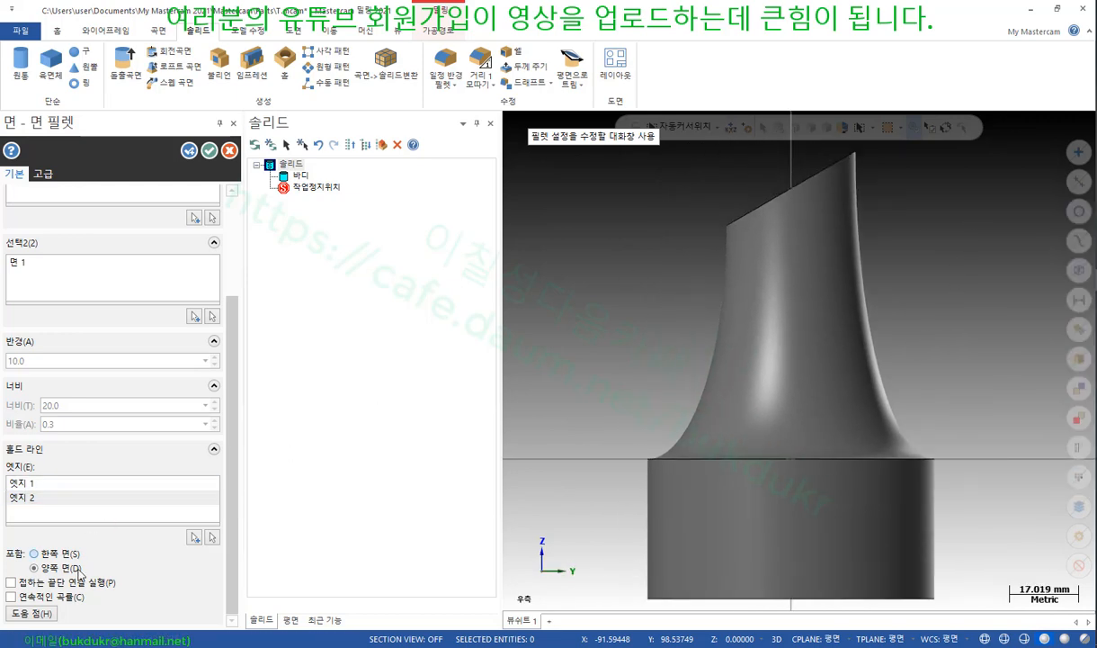
{"action": "left_click", "coordinate": [11, 596]}
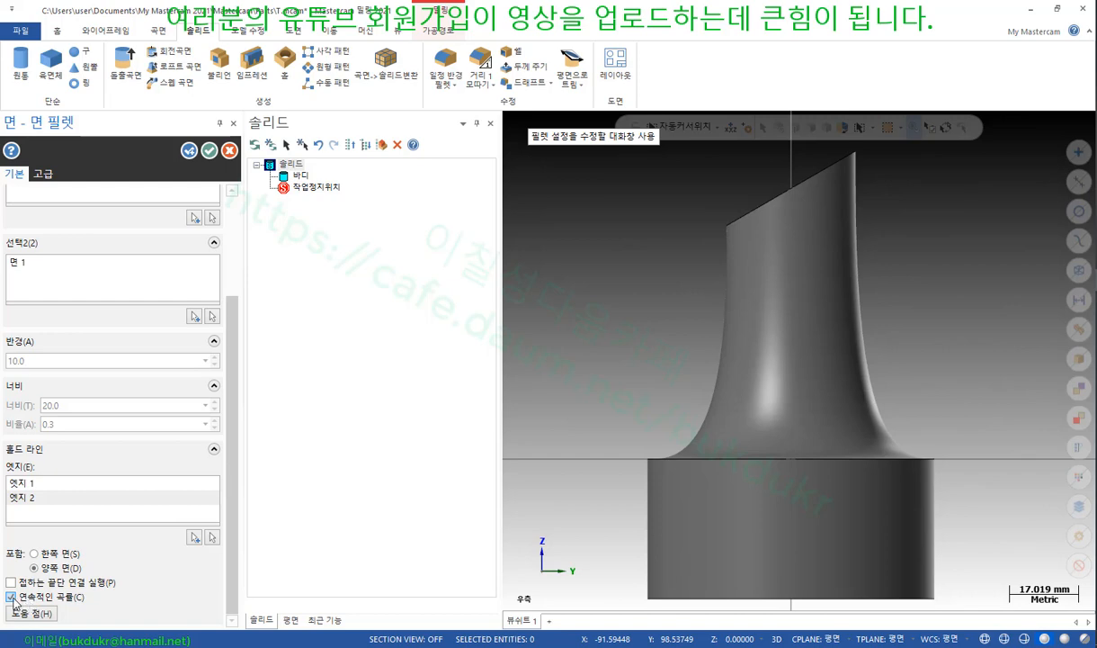
{"action": "left_click", "coordinate": [11, 596]}
{"action": "left_click", "coordinate": [12, 596]}
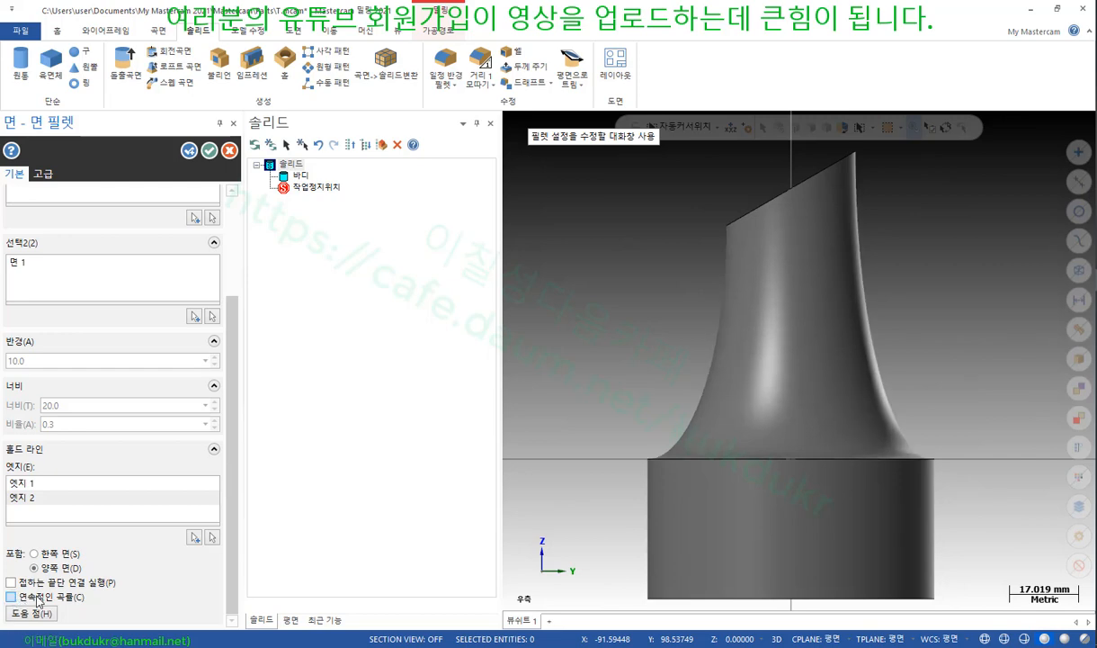
{"action": "left_click", "coordinate": [12, 597]}
{"action": "left_click", "coordinate": [12, 597]}
Try the 도움 점 option with a point on the slanted top edge and another near the base's upper edge
{"action": "middle_click_drag", "start_coordinate": [570, 321], "coordinate": [631, 349]}
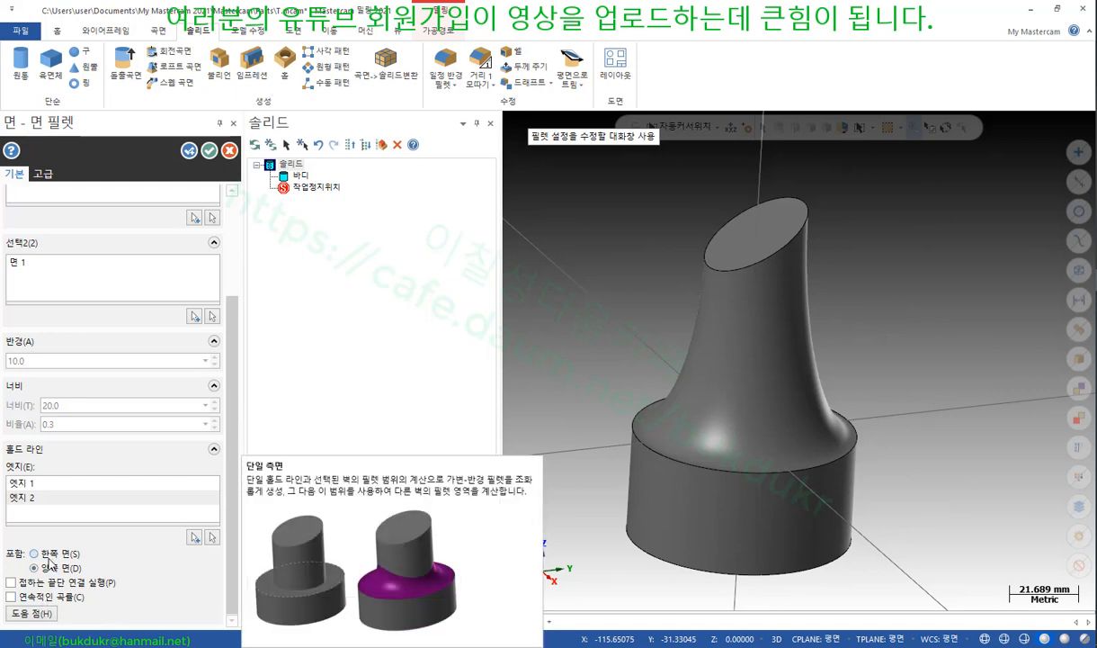
{"action": "left_click", "coordinate": [30, 613]}
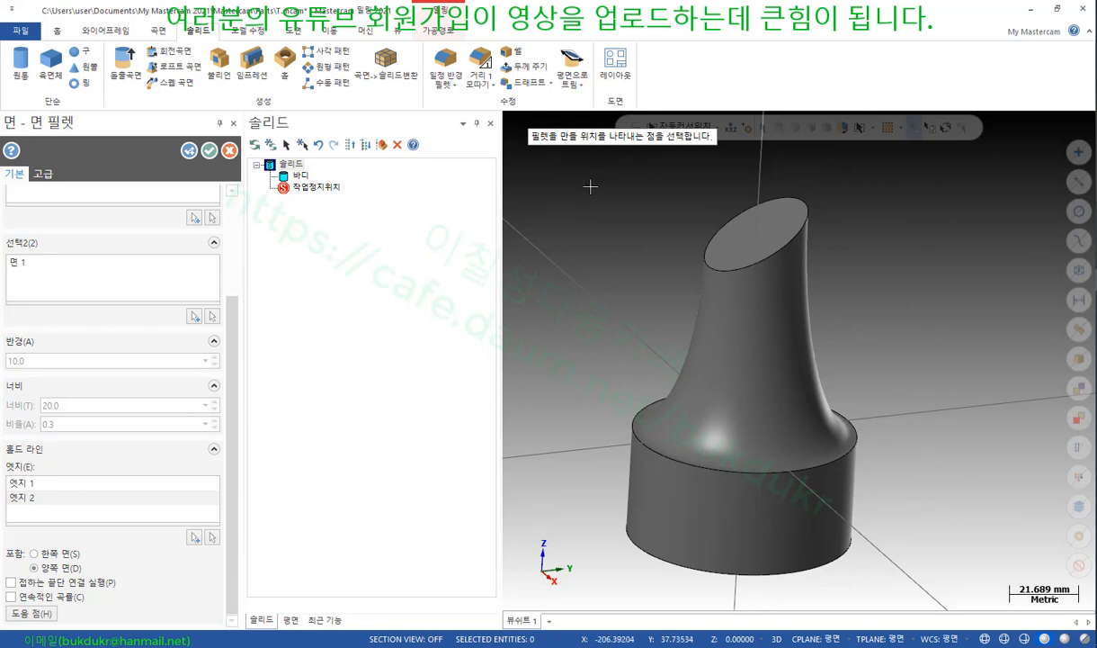
{"action": "scroll", "coordinate": [603, 330], "scroll_direction": "down", "scroll_amount": 1}
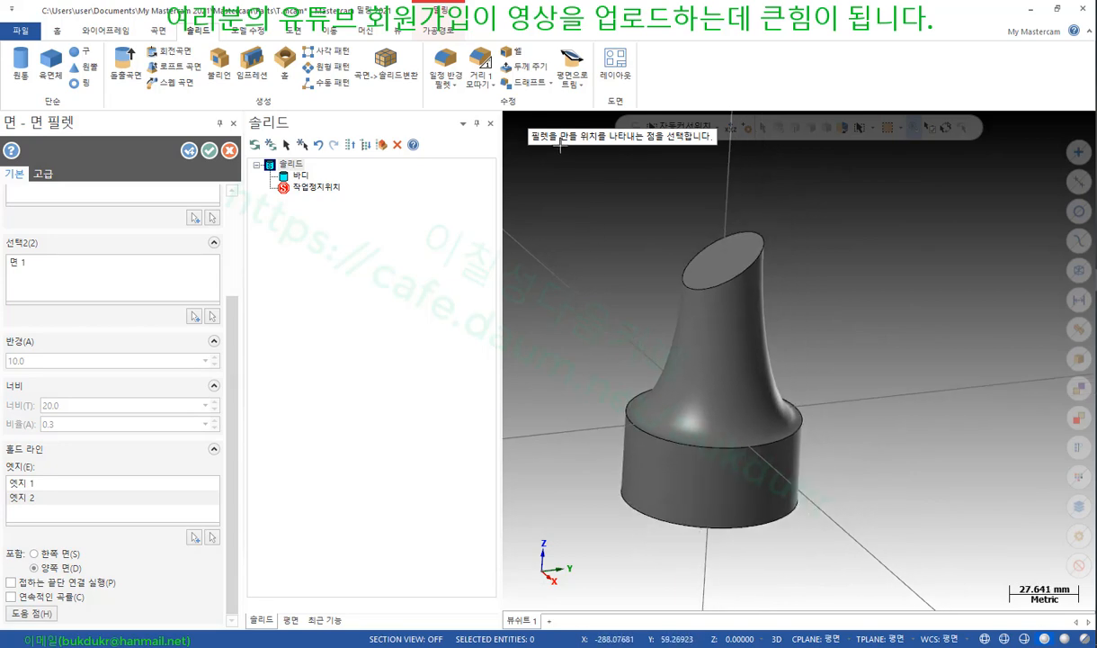
{"action": "scroll", "coordinate": [650, 216], "scroll_direction": "up", "scroll_amount": 1}
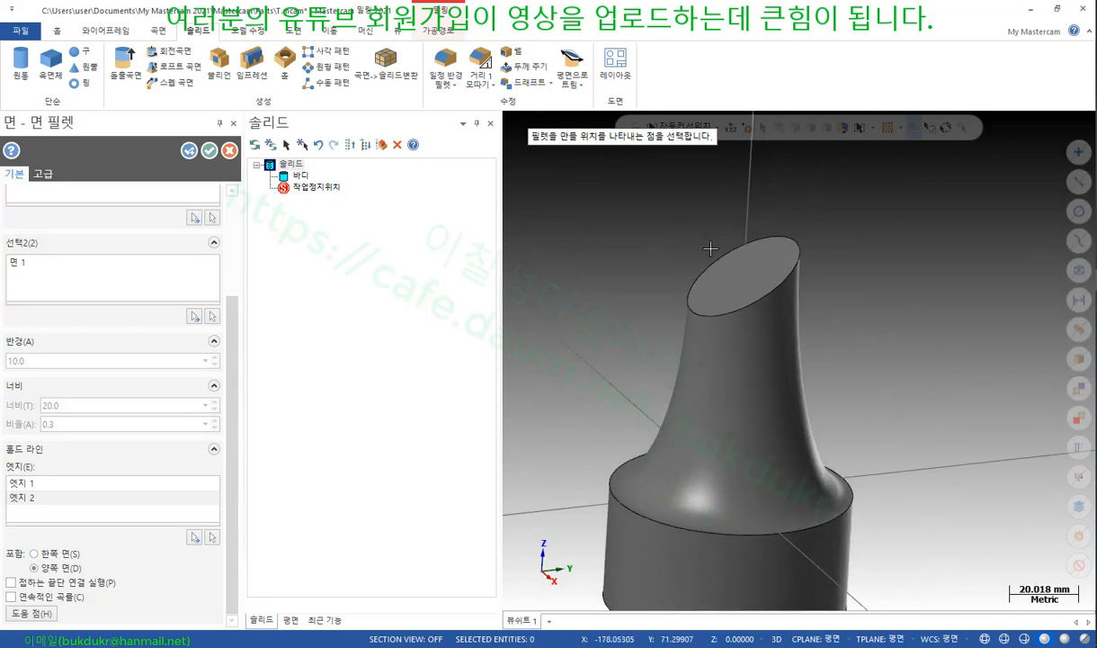
{"action": "left_click", "coordinate": [692, 313]}
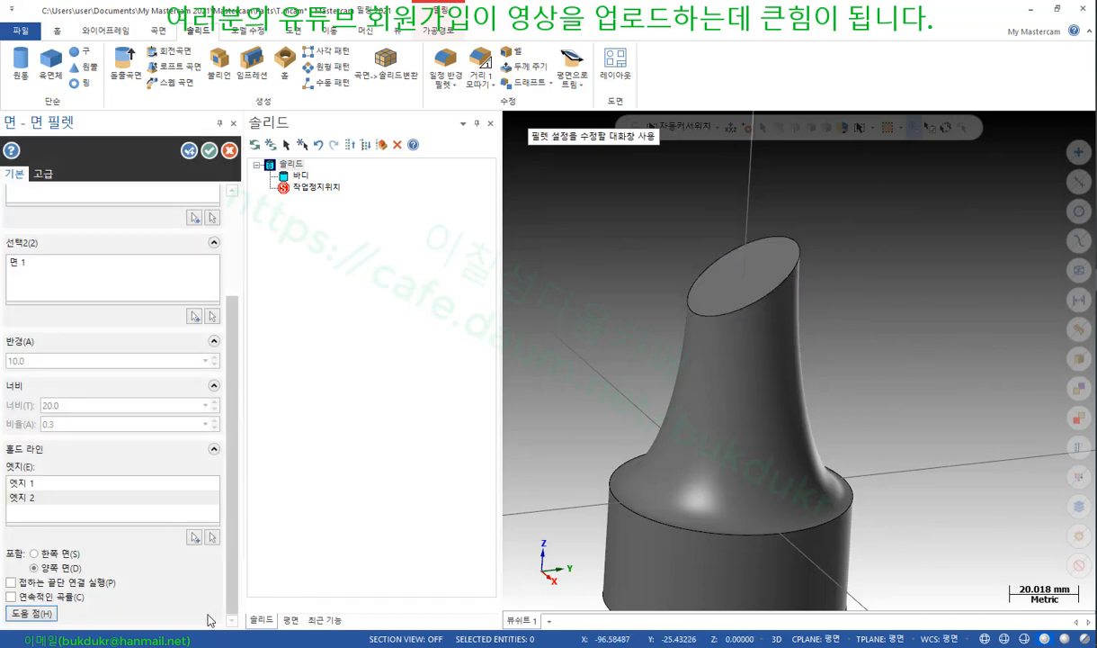
{"action": "scroll", "coordinate": [614, 325], "scroll_direction": "down", "scroll_amount": 3}
{"action": "middle_click_drag", "start_coordinate": [622, 331], "coordinate": [624, 337]}
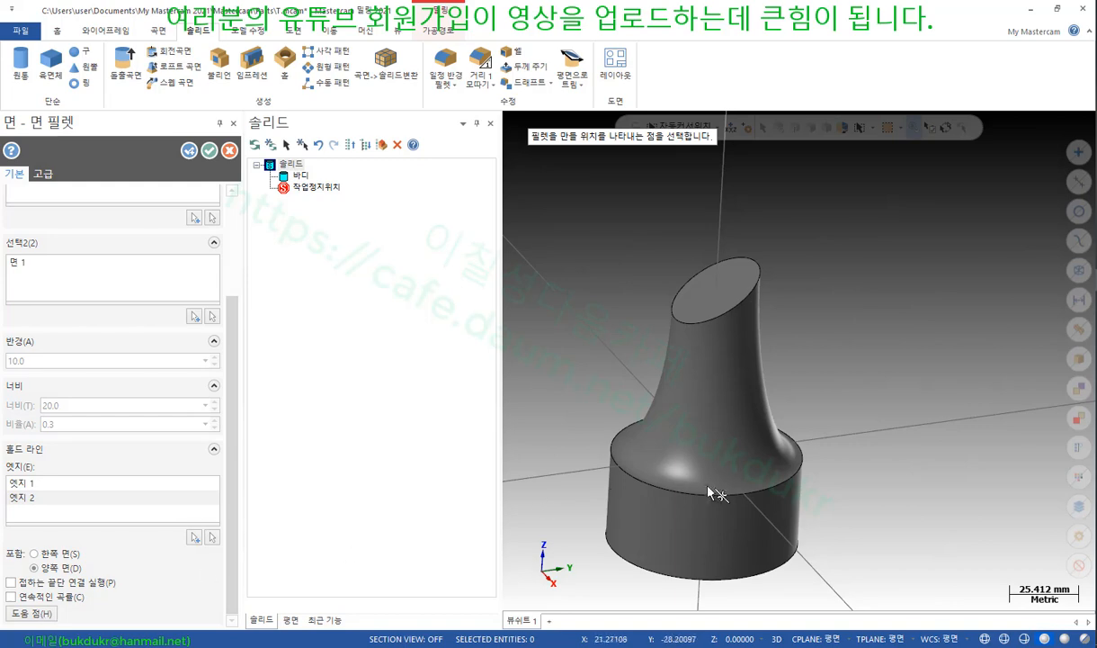
{"action": "left_click", "coordinate": [784, 460]}
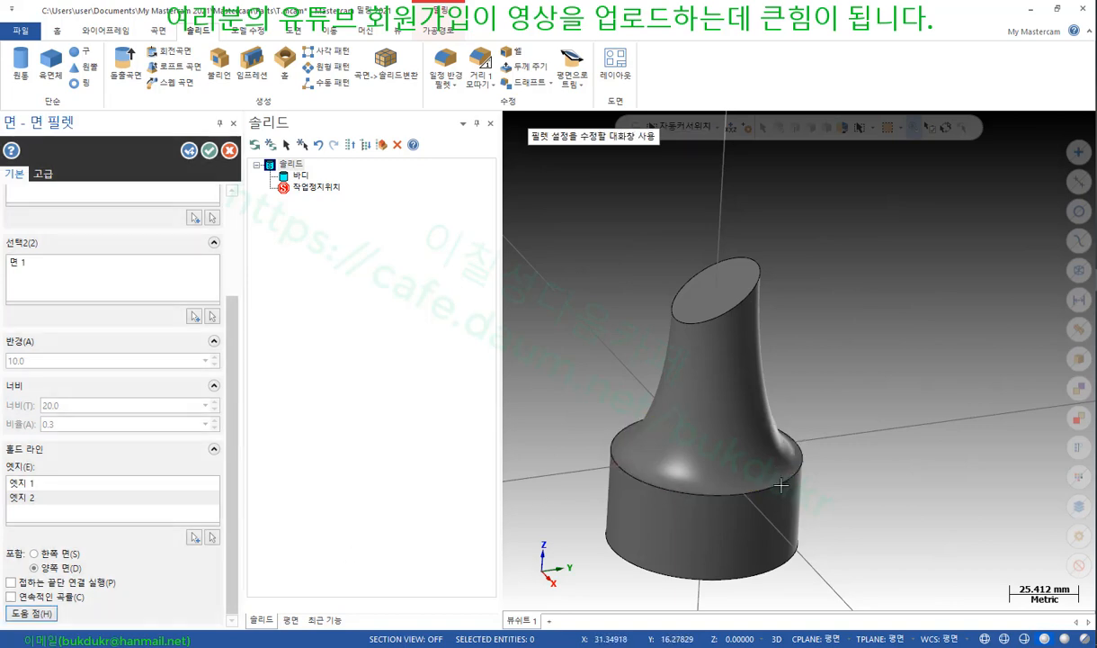
Enable 연속적인 곡률 and pick the fillet's 도움 점 along the slanted top edge
{"action": "left_click", "coordinate": [20, 598]}
{"action": "left_click", "coordinate": [45, 615]}
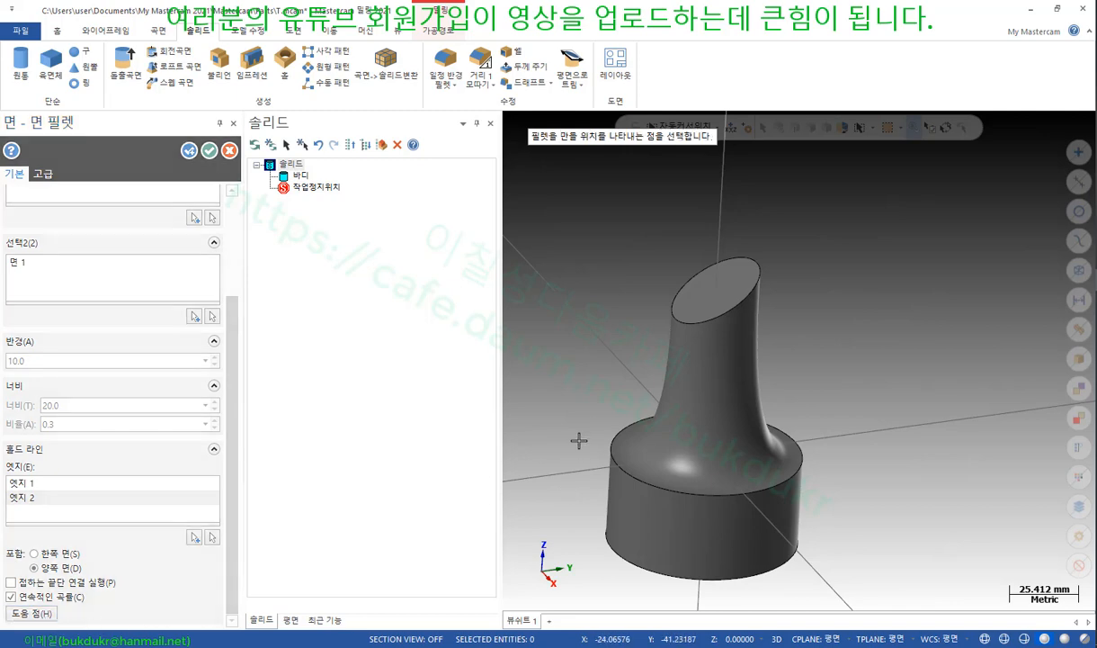
{"action": "left_click", "coordinate": [680, 317]}
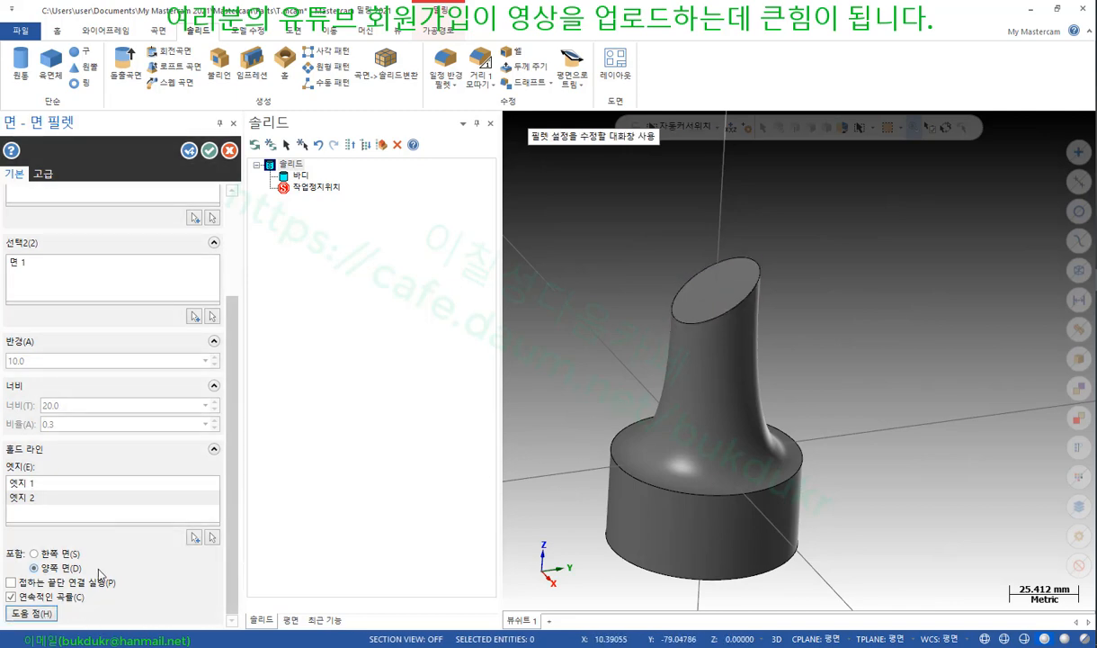
{"action": "left_click", "coordinate": [30, 612]}
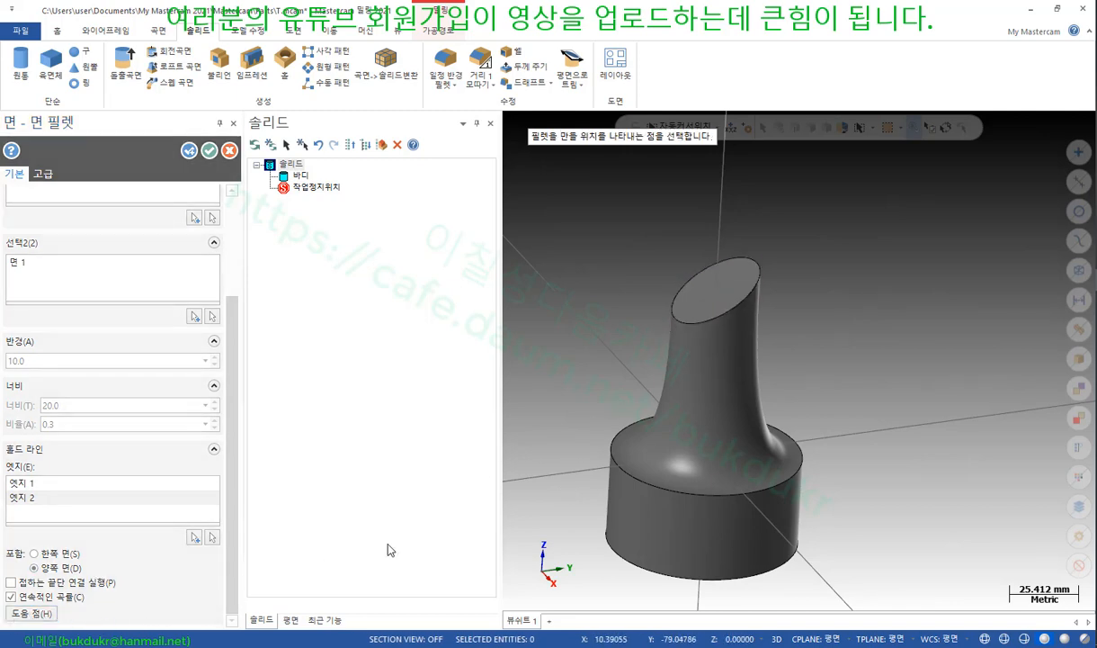
{"action": "left_click", "coordinate": [706, 326]}
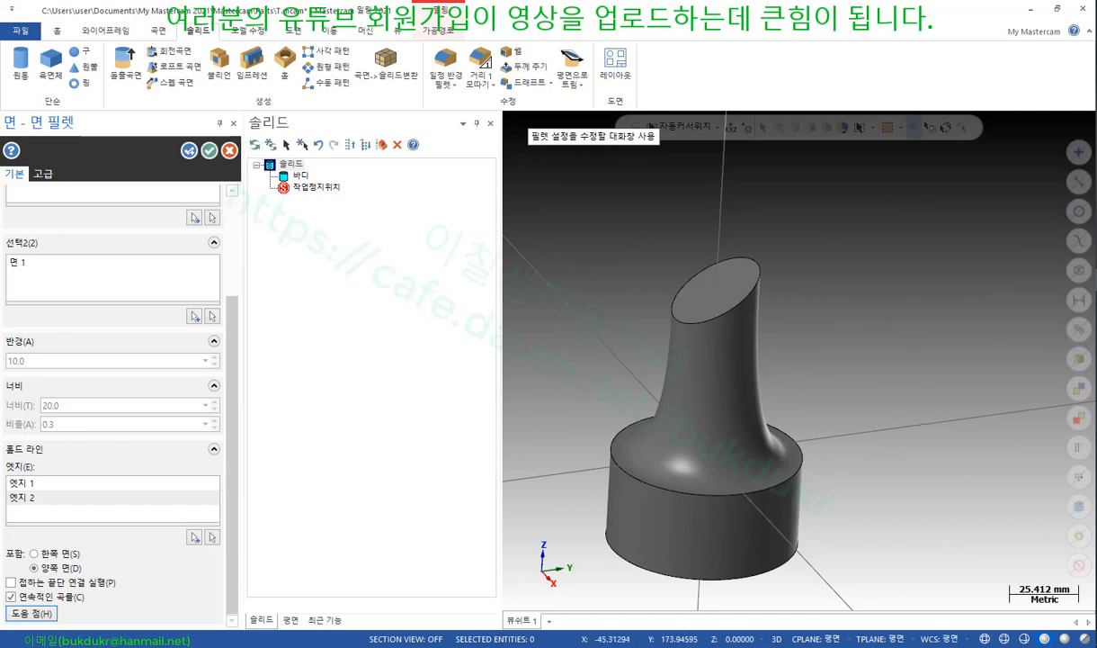
Switch to the Mastercam textbook PDF, underline the 반경 figure and the 비율, 끝단, 한쪽 면 and 양쪽 면 terms, and bracket items 4 to 11
{"action": "key", "text": "alt+Tab"}
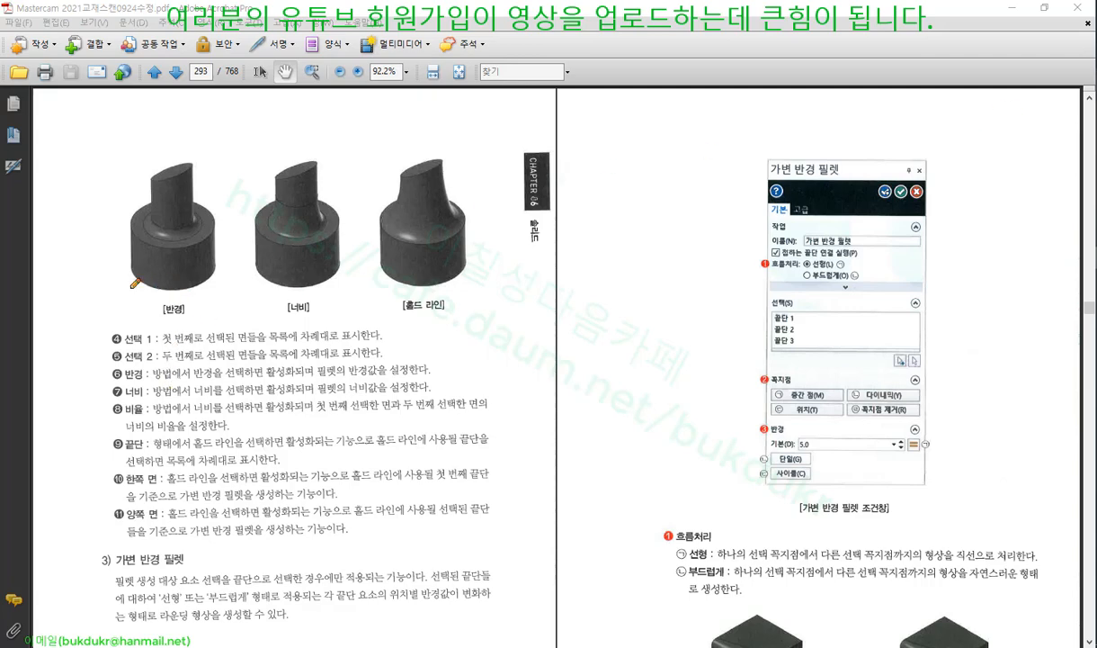
{"action": "left_click_drag", "start_coordinate": [127, 290], "coordinate": [187, 289]}
{"action": "mouse_move", "coordinate": [125, 415]}
{"action": "left_mouse_down"}
{"action": "mouse_move", "coordinate": [146, 415]}
{"action": "mouse_move", "coordinate": [163, 519]}
{"action": "left_mouse_up"}
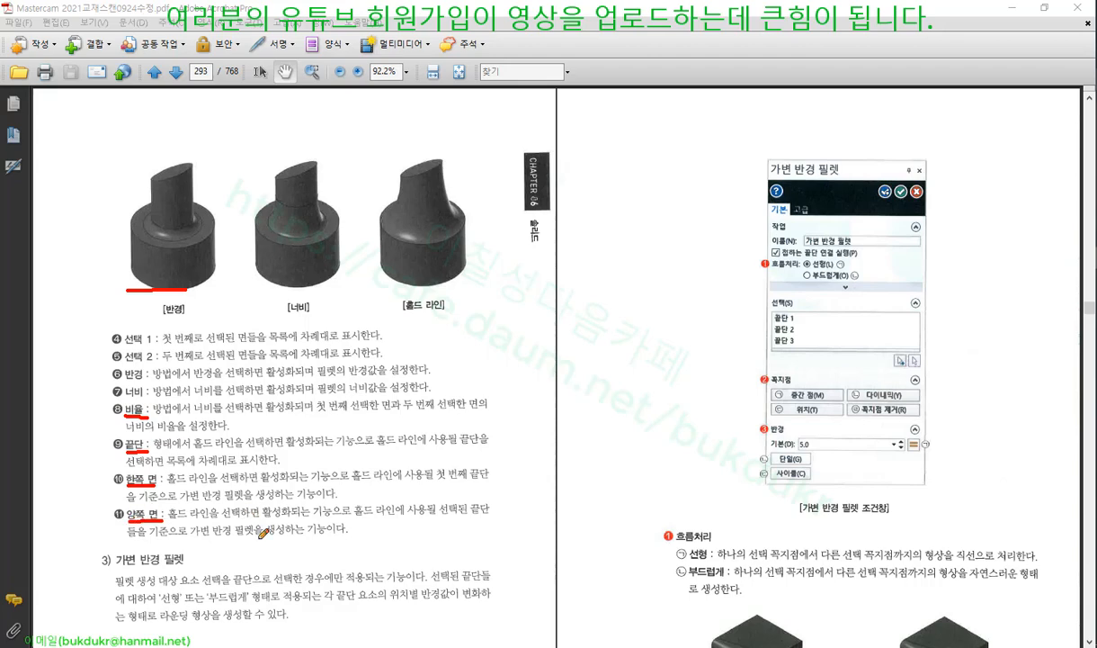
{"action": "mouse_move", "coordinate": [115, 327]}
{"action": "left_mouse_down"}
{"action": "mouse_move", "coordinate": [112, 504]}
{"action": "mouse_move", "coordinate": [135, 542]}
{"action": "left_mouse_up"}
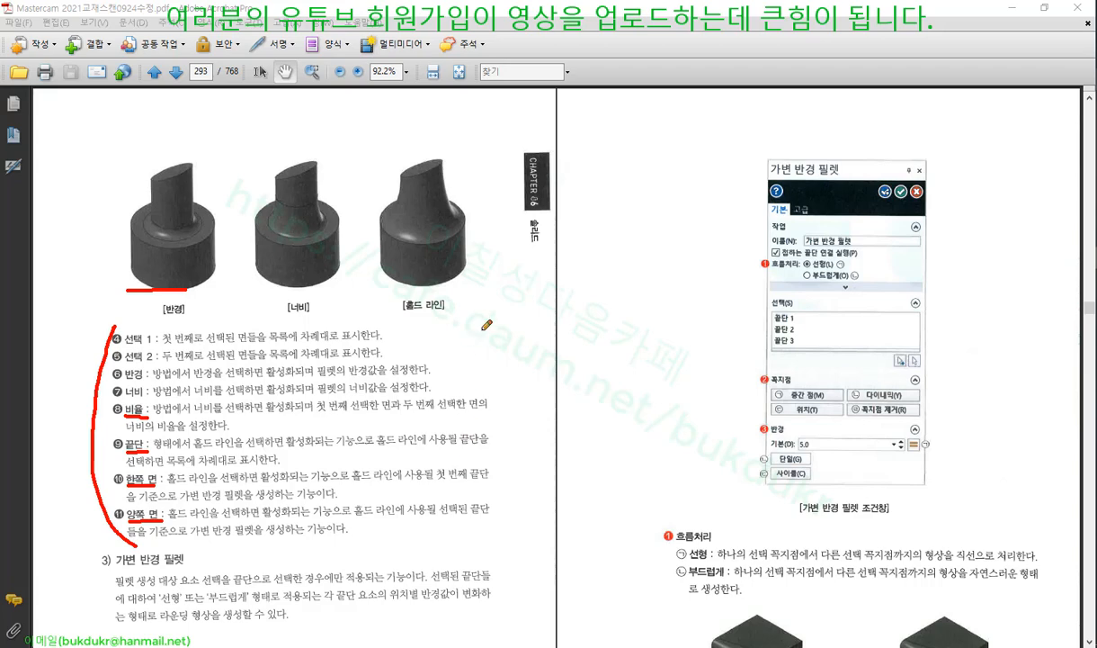
Close the bracket around textbook items 4 to 11, tick the 반경, 너비 and 홀드 라인 figures, and clear the markings
{"action": "left_click_drag", "start_coordinate": [486, 328], "coordinate": [479, 551]}
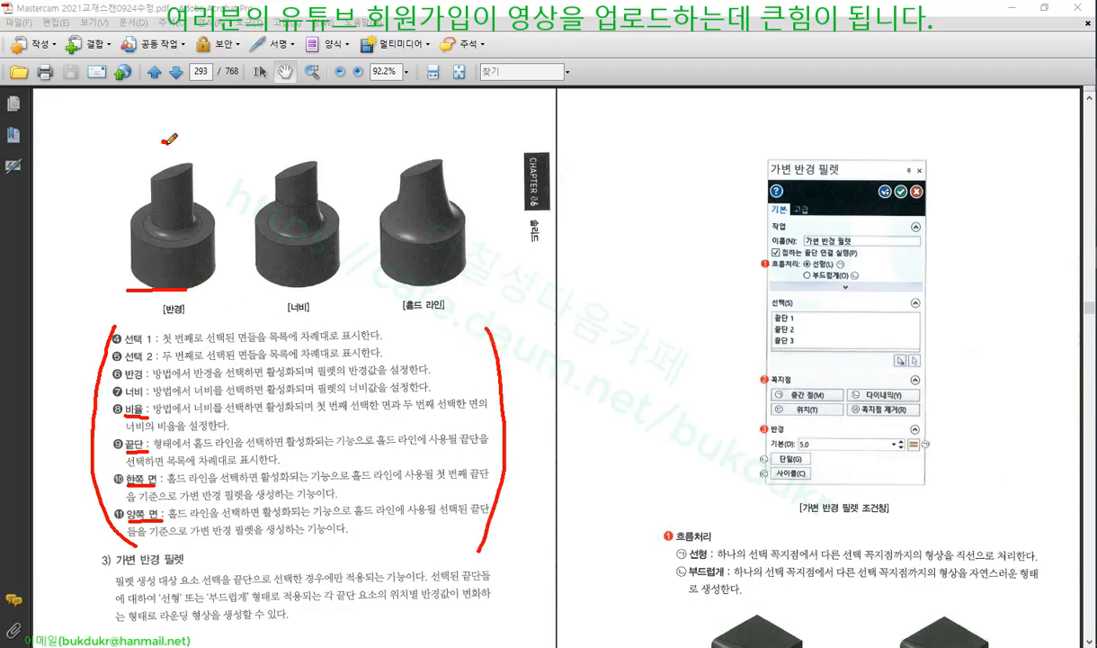
{"action": "left_click_drag", "start_coordinate": [162, 140], "coordinate": [182, 137]}
{"action": "left_click_drag", "start_coordinate": [284, 144], "coordinate": [307, 144]}
{"action": "left_click_drag", "start_coordinate": [414, 142], "coordinate": [430, 153]}
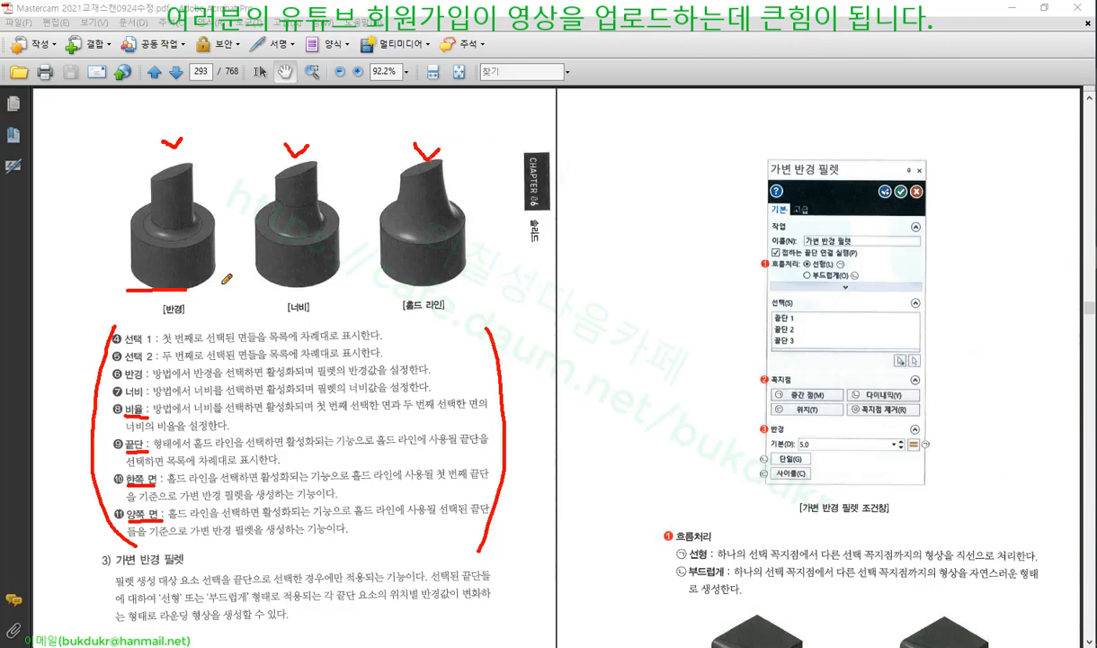
{"action": "right_click", "coordinate": [611, 257]}
{"action": "left_click", "coordinate": [638, 392]}
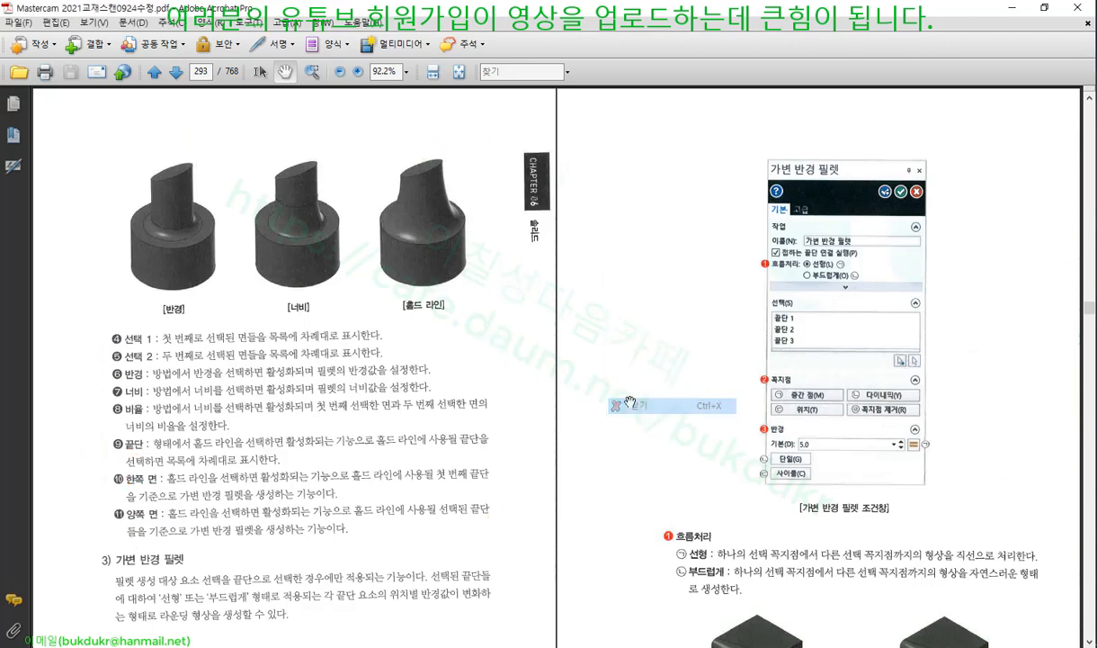
Review the 가변 반경 필렛 section, marking the fillet edges and captions of the 선형 and 부드럽게 figures, and clear the markings
{"action": "scroll", "coordinate": [543, 343], "scroll_direction": "down", "scroll_amount": 1}
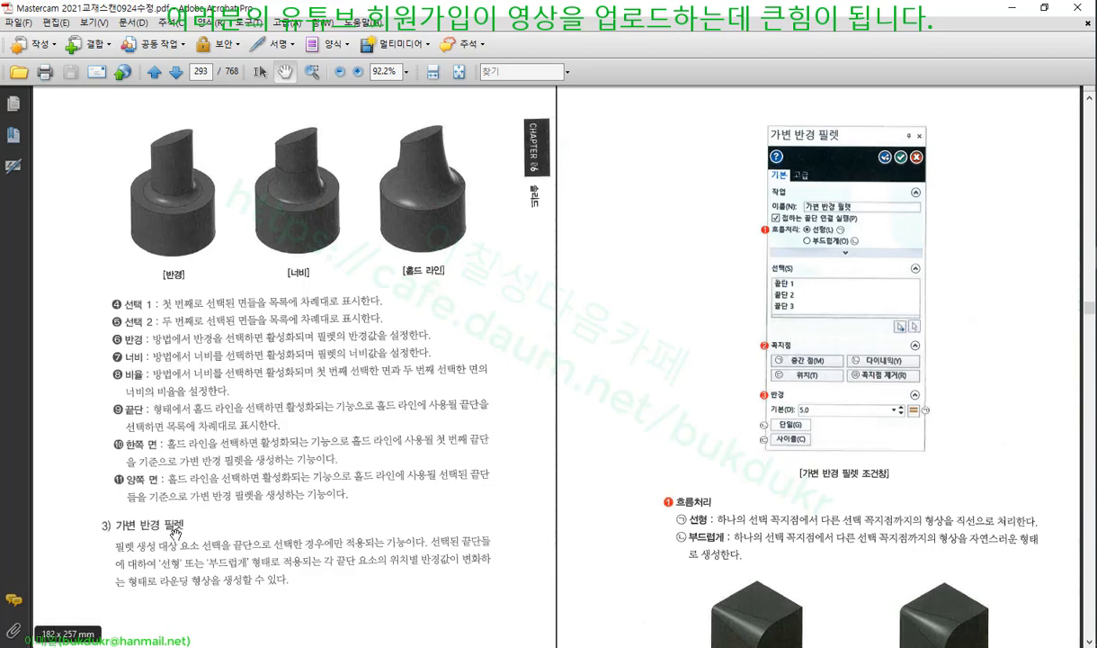
{"action": "scroll", "coordinate": [662, 428], "scroll_direction": "down", "scroll_amount": 3}
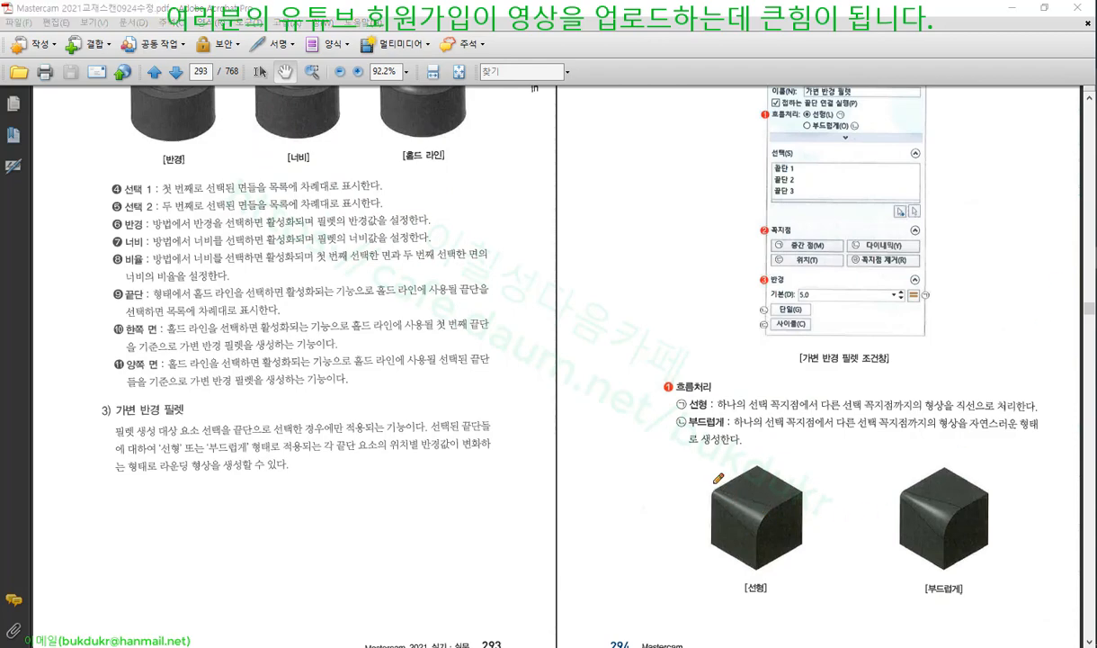
{"action": "mouse_move", "coordinate": [707, 476]}
{"action": "left_mouse_down"}
{"action": "mouse_move", "coordinate": [712, 485]}
{"action": "mouse_move", "coordinate": [729, 471]}
{"action": "left_mouse_up"}
{"action": "left_click_drag", "start_coordinate": [741, 600], "coordinate": [780, 600]}
{"action": "left_click_drag", "start_coordinate": [918, 598], "coordinate": [976, 596]}
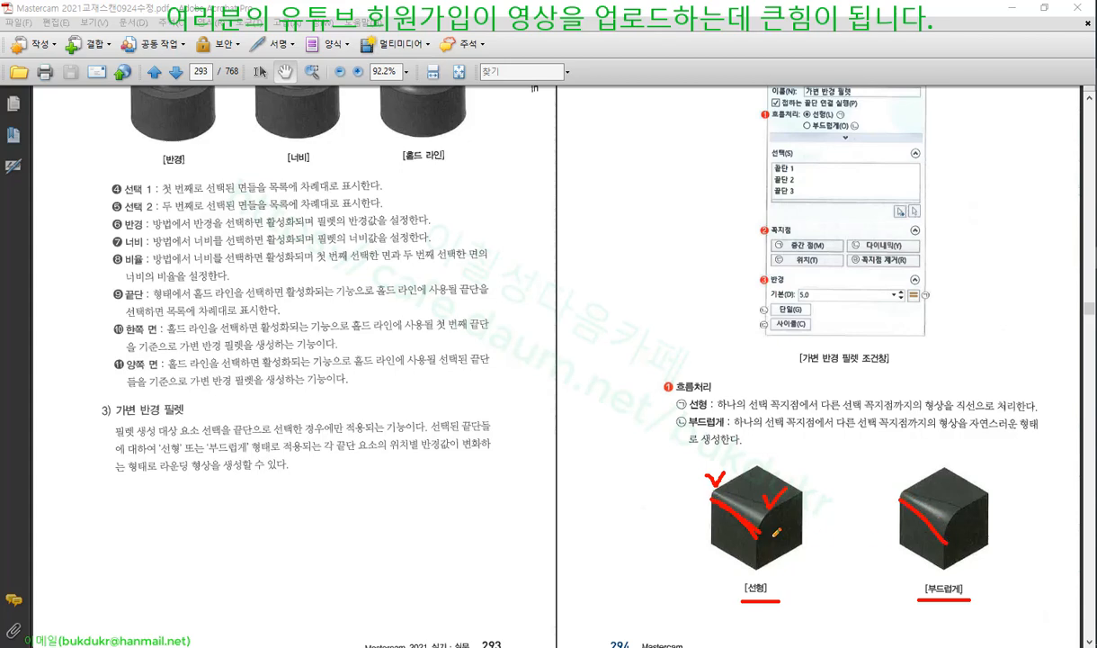
{"action": "right_click", "coordinate": [729, 295]}
{"action": "left_click", "coordinate": [766, 448]}
Switch back to Mastercam and cancel the face-face fillet on the slanted-top stepped cylinder
{"action": "key", "text": "alt+Tab"}
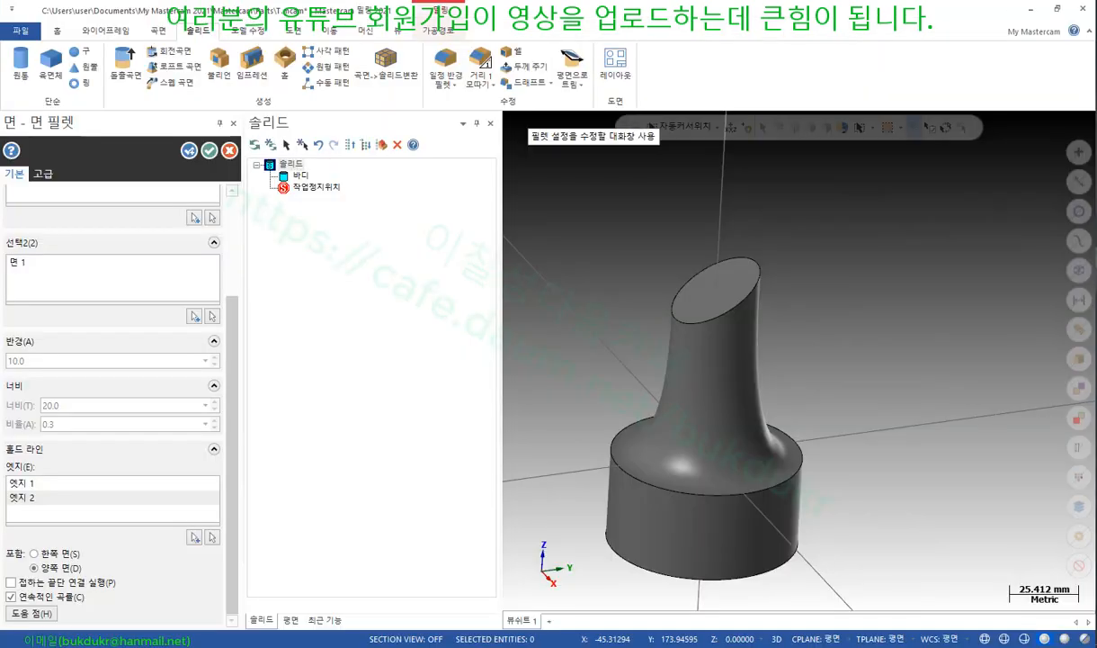
{"action": "scroll", "coordinate": [859, 269], "scroll_direction": "down", "scroll_amount": 4}
{"action": "middle_click_drag", "start_coordinate": [861, 268], "coordinate": [850, 274]}
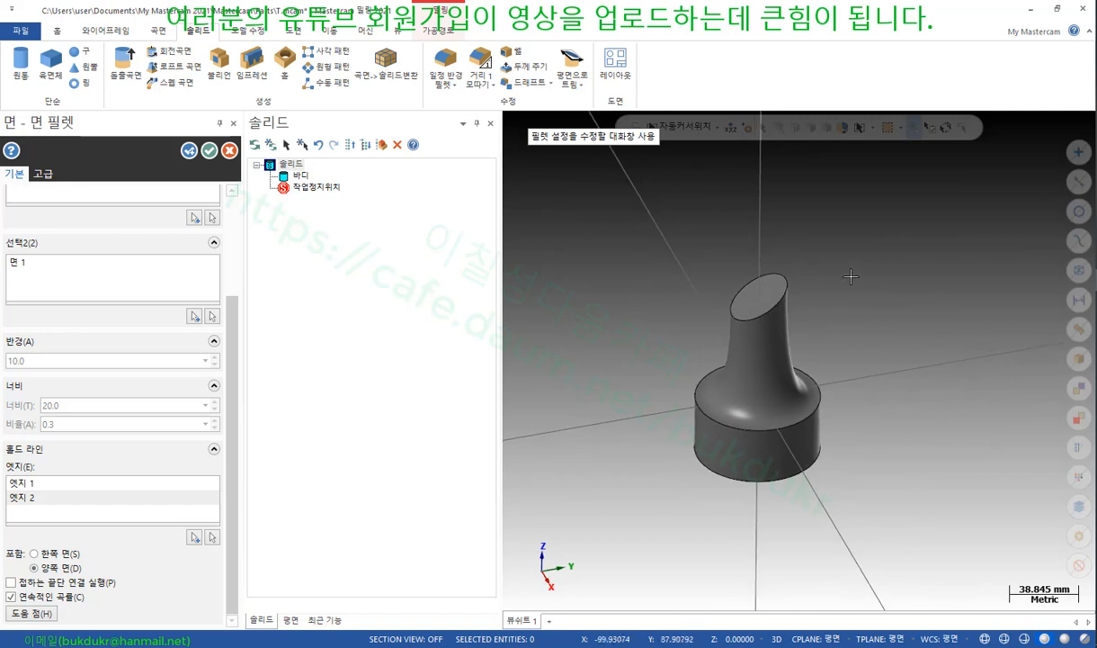
{"action": "scroll", "coordinate": [799, 351], "scroll_direction": "up", "scroll_amount": 3}
{"action": "left_click", "coordinate": [229, 150]}
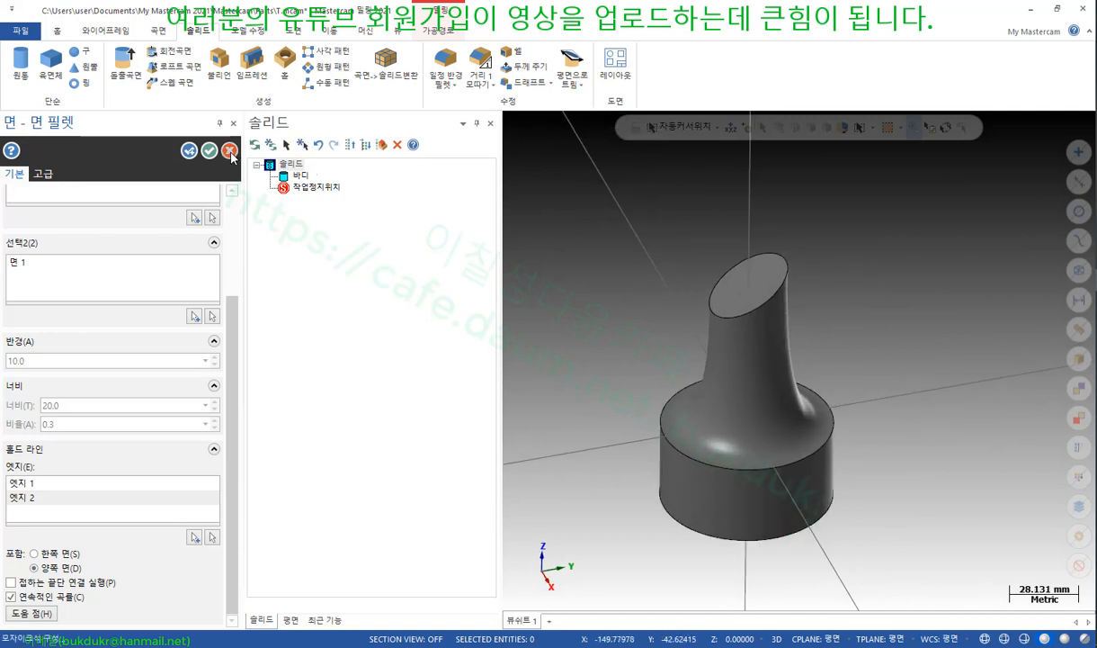
{"action": "left_click", "coordinate": [565, 366]}
{"action": "scroll", "coordinate": [773, 306], "scroll_direction": "down", "scroll_amount": 2}
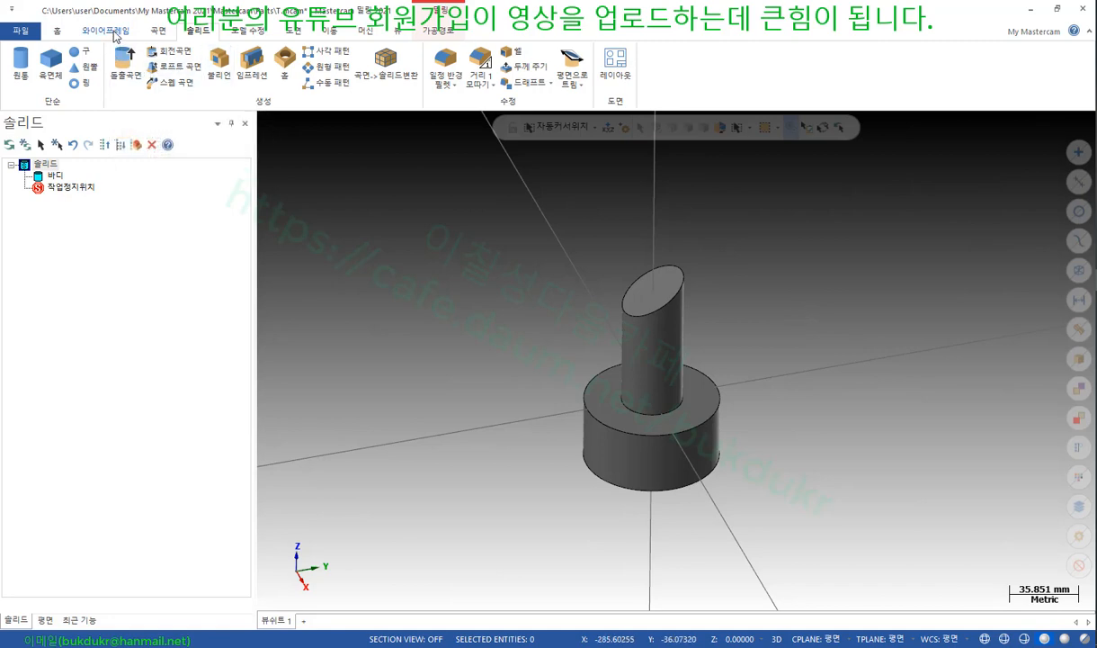
Create a solid block centred on the origin, about 109.9 mm long, 92 mm wide and 64.2 mm deep downward
{"action": "left_click", "coordinate": [51, 64]}
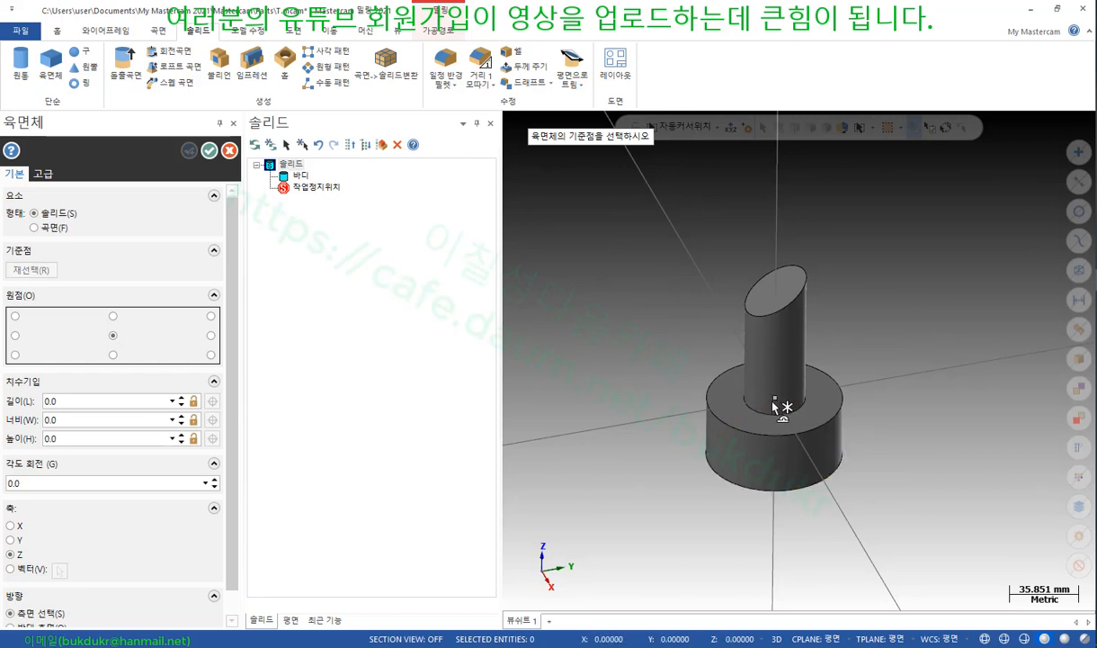
{"action": "left_click", "coordinate": [754, 371]}
{"action": "left_click", "coordinate": [890, 442]}
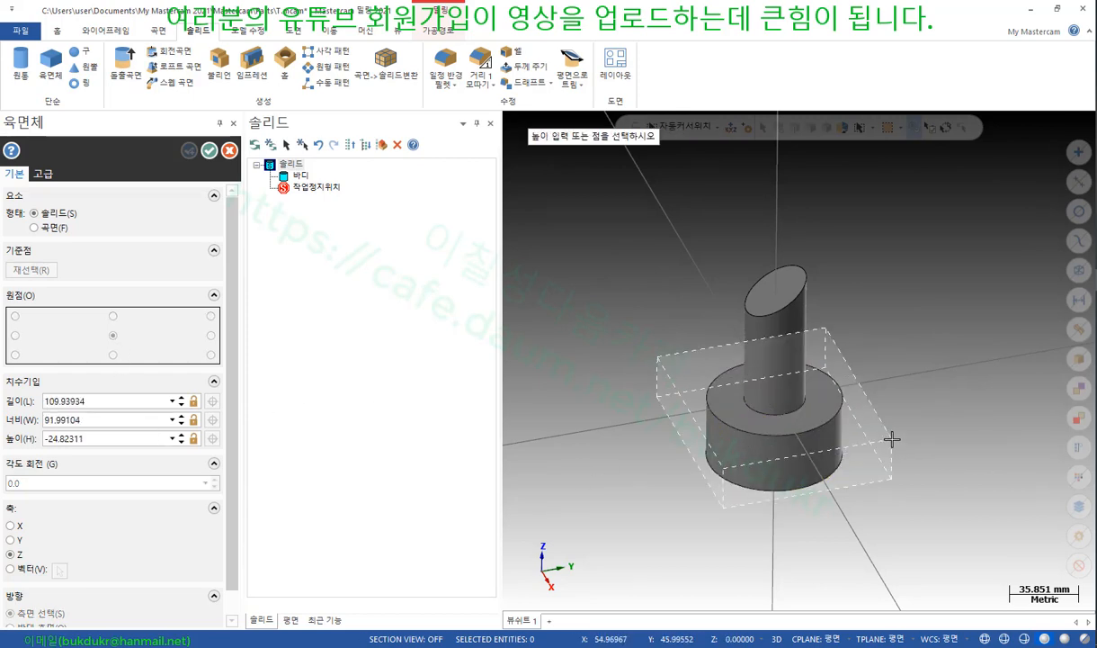
{"action": "left_click", "coordinate": [889, 499]}
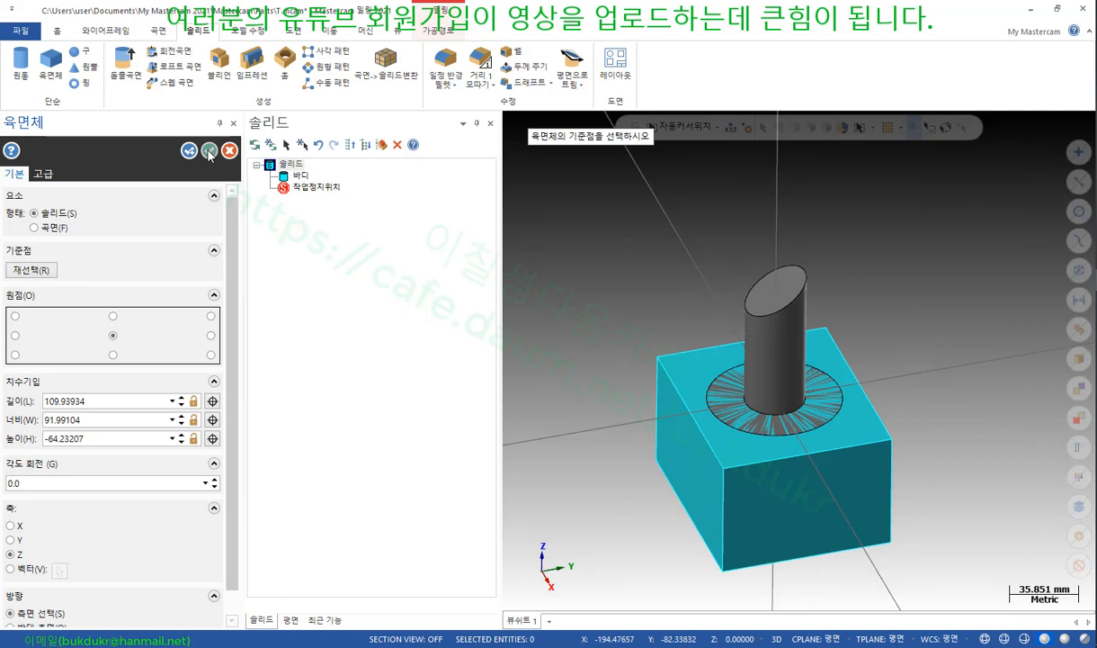
{"action": "key", "text": "Return"}
Delete the slanted-top stepped cylinder by inverting a selection of the block, keeping only the block
{"action": "scroll", "coordinate": [662, 304], "scroll_direction": "down", "scroll_amount": 2}
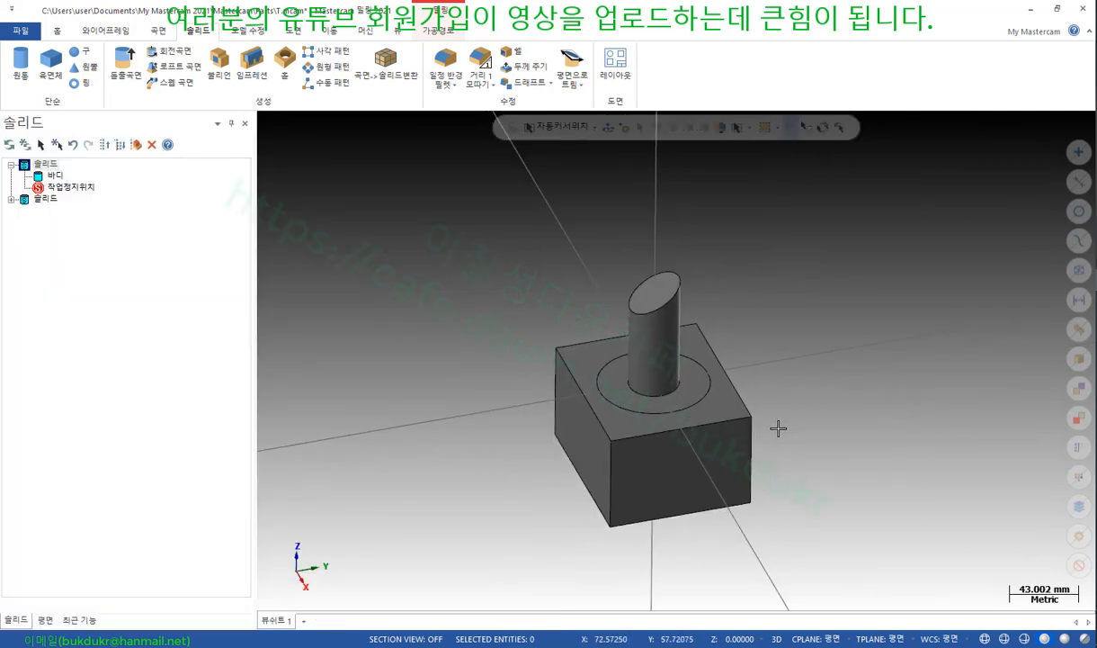
{"action": "left_click", "coordinate": [733, 443]}
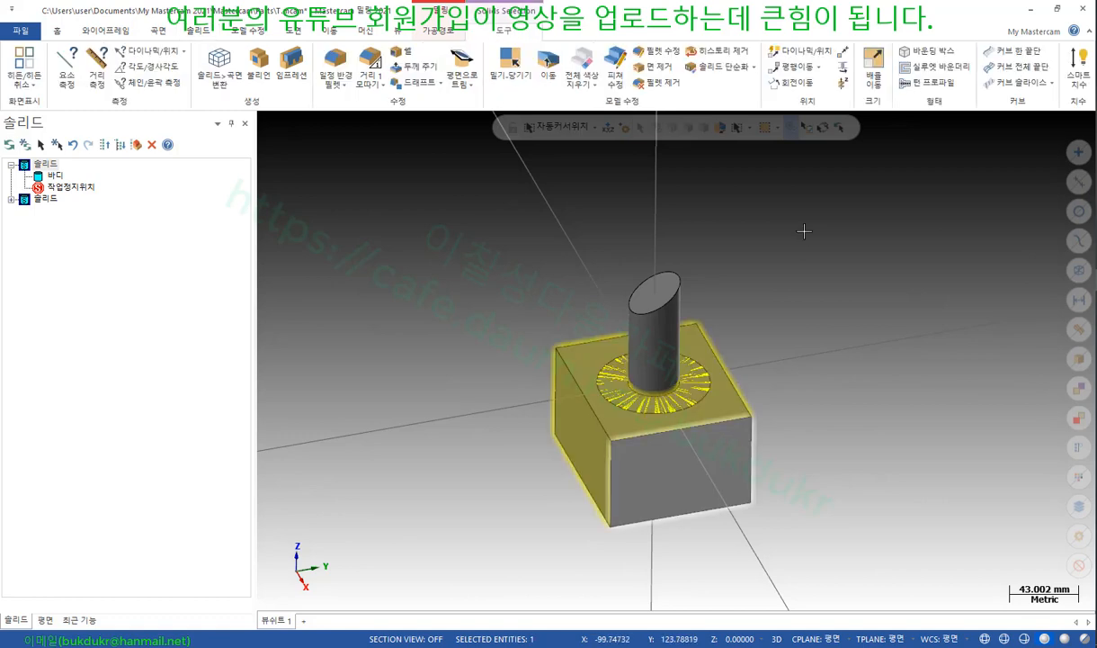
{"action": "left_click", "coordinate": [823, 131]}
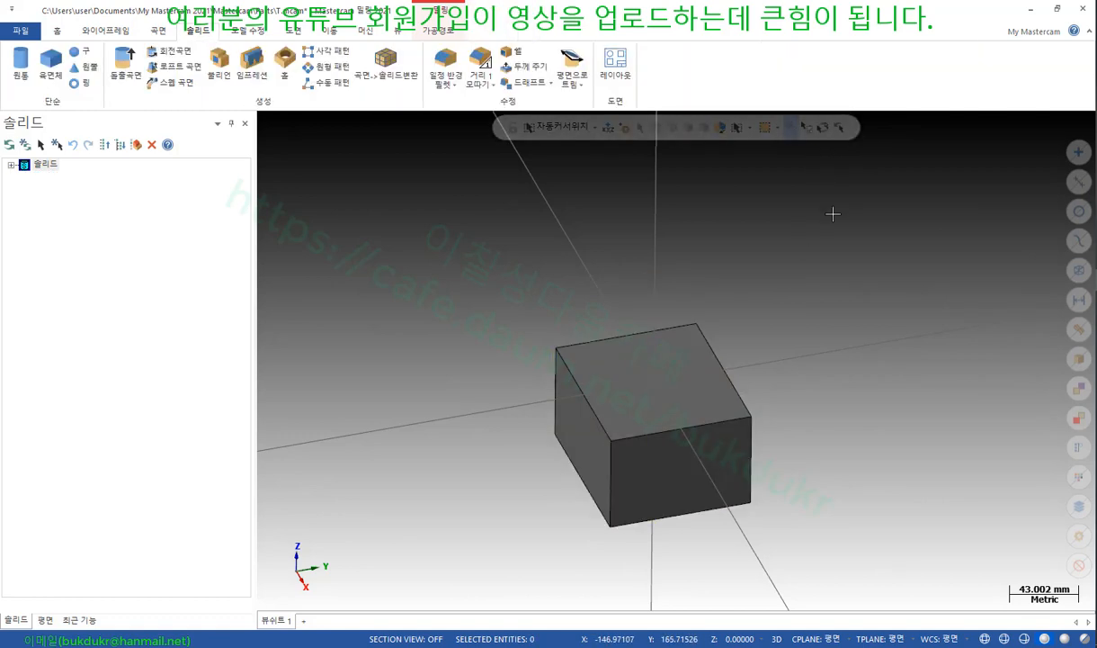
Start a variable radius fillet (가변 반경 필렛) for the block
{"action": "scroll", "coordinate": [630, 472], "scroll_direction": "up", "scroll_amount": 3}
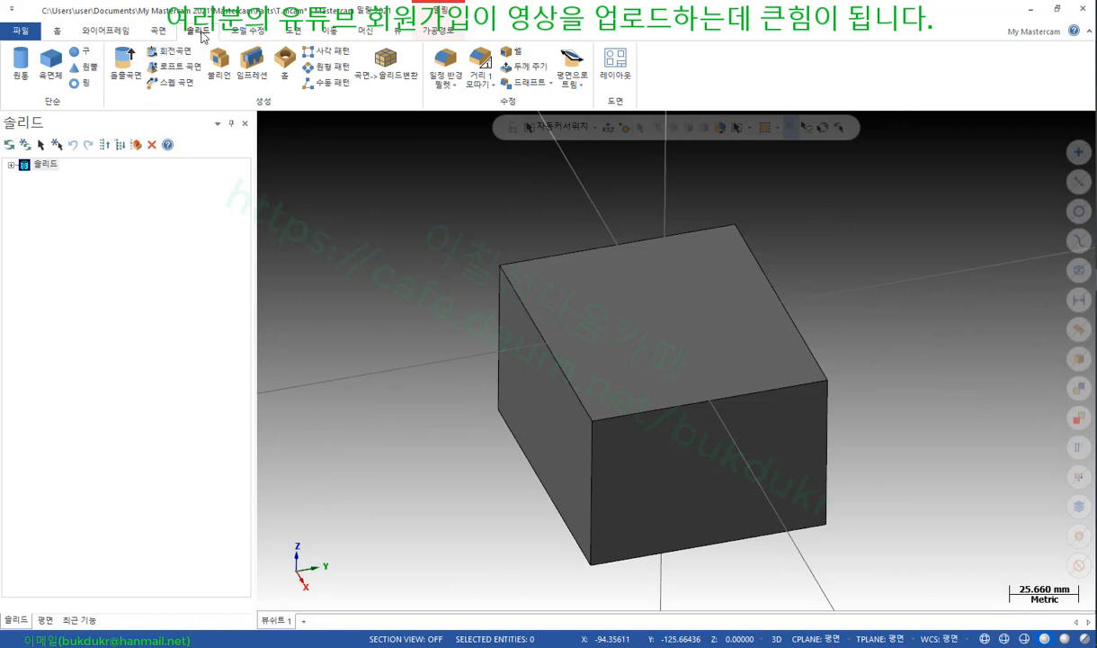
{"action": "left_click", "coordinate": [445, 85]}
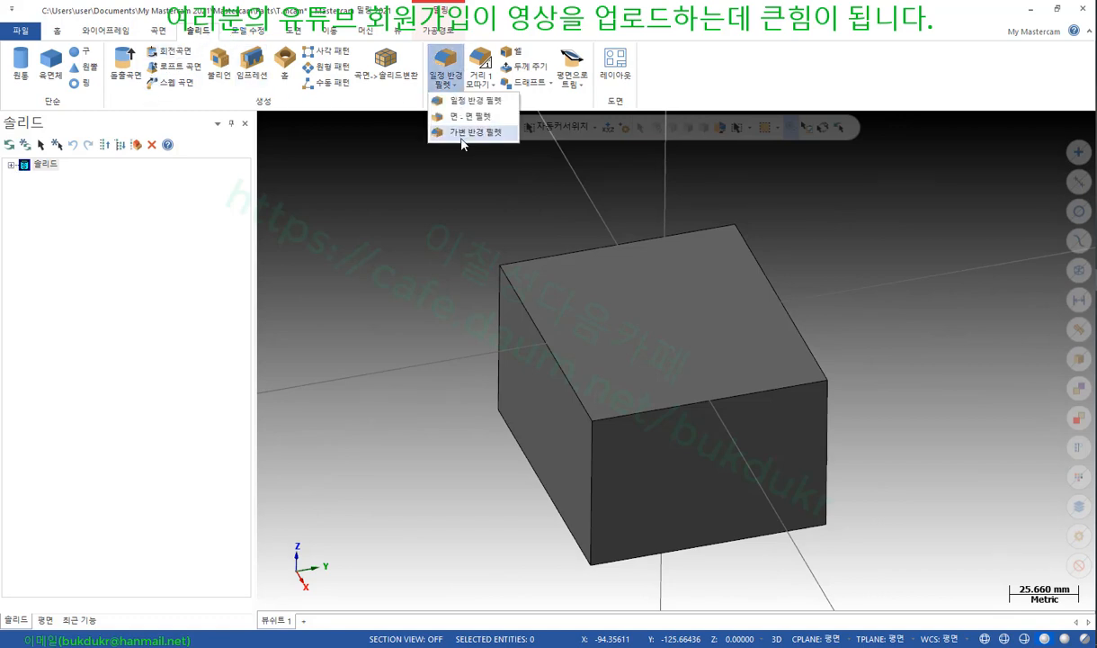
Start a variable radius fillet on the top front edge of the solid block
{"action": "left_click", "coordinate": [466, 133]}
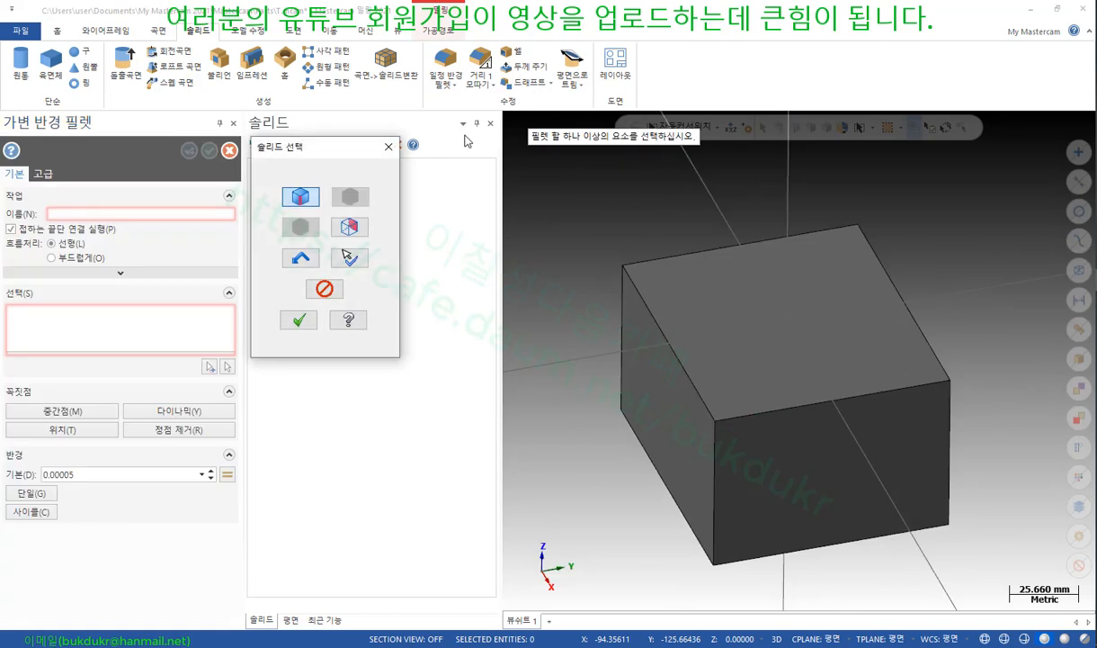
{"action": "left_click", "coordinate": [777, 410]}
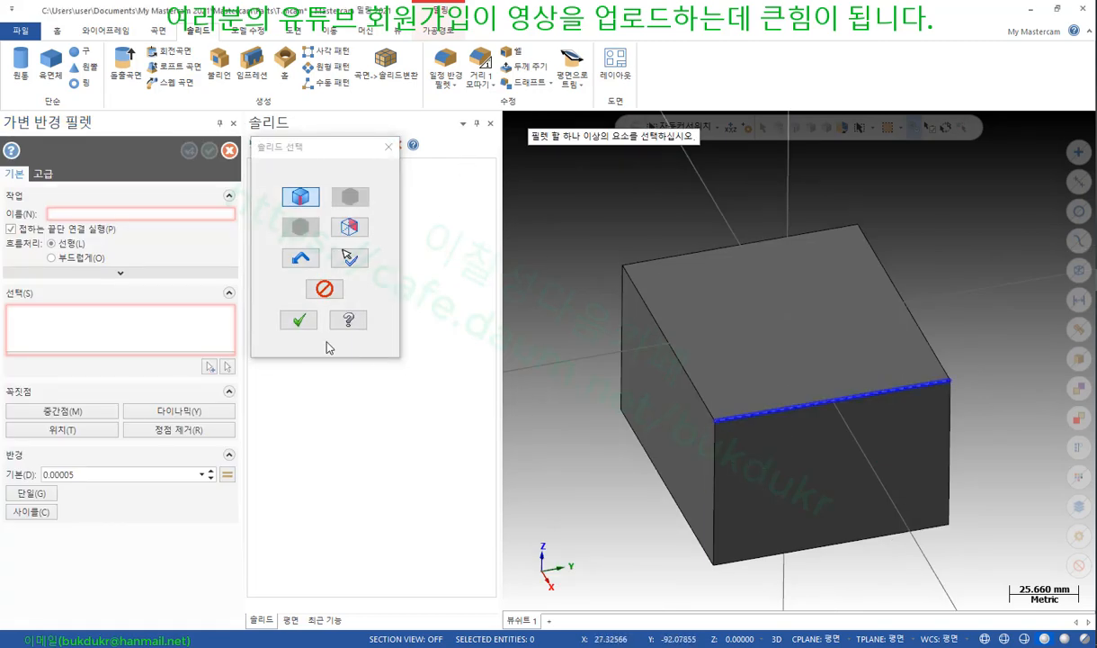
{"action": "left_click", "coordinate": [299, 322]}
{"action": "scroll", "coordinate": [845, 459], "scroll_direction": "up", "scroll_amount": 3}
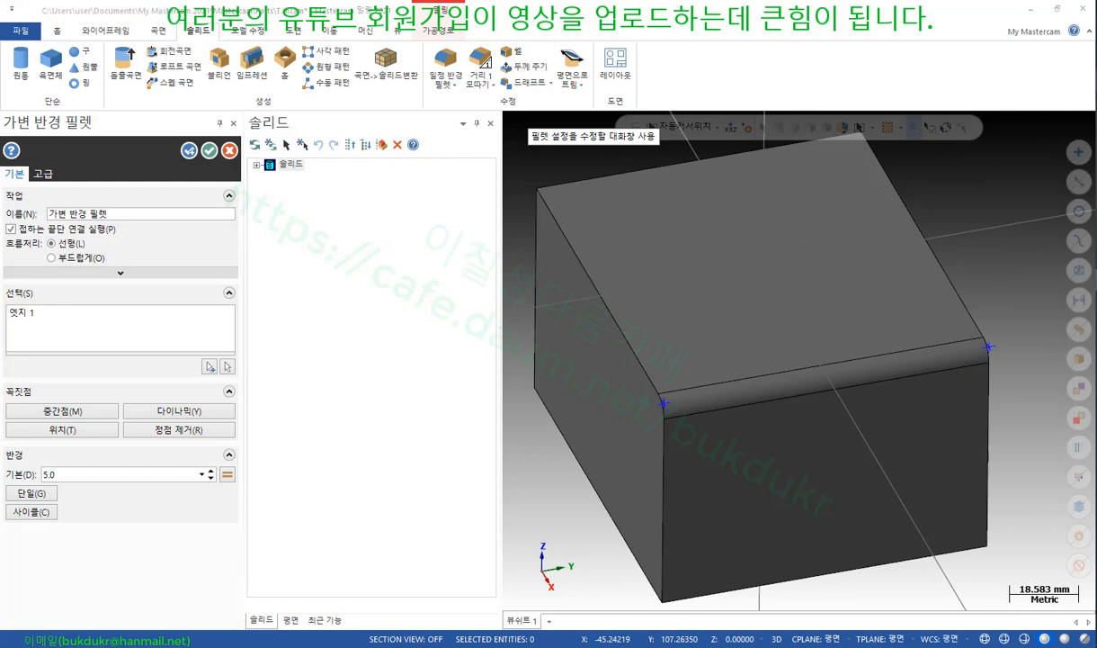
{"action": "mouse_move", "coordinate": [997, 356]}
{"action": "left_mouse_down"}
{"action": "mouse_move", "coordinate": [979, 340]}
{"action": "mouse_move", "coordinate": [1000, 349]}
{"action": "left_mouse_up"}
{"action": "left_click_drag", "start_coordinate": [666, 386], "coordinate": [672, 417]}
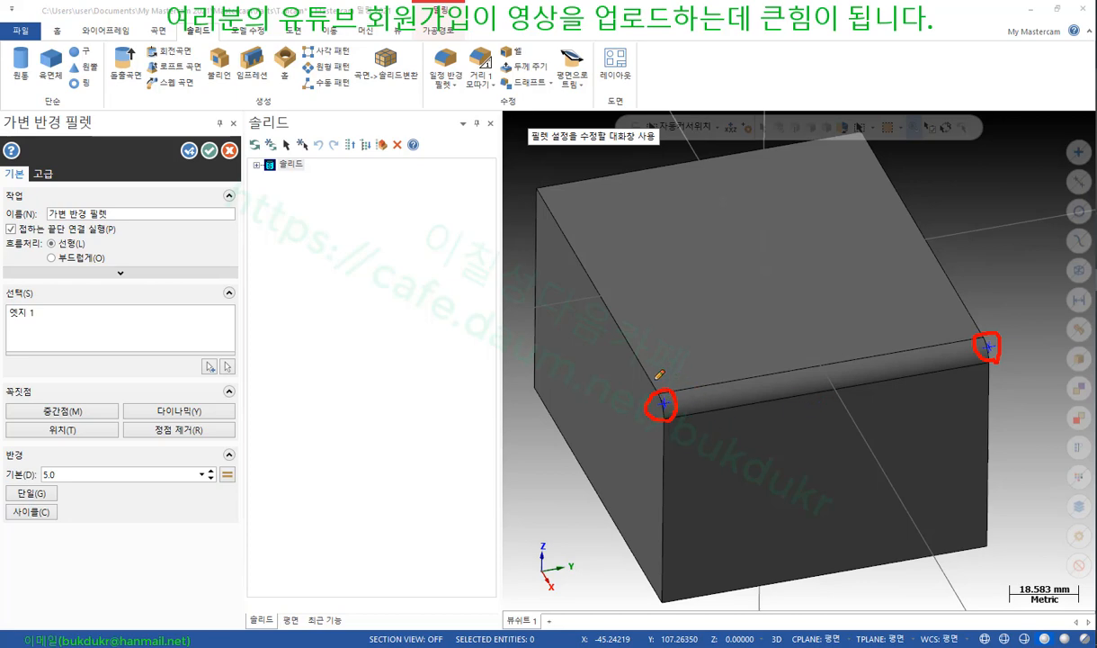
{"action": "left_click_drag", "start_coordinate": [665, 385], "coordinate": [661, 382]}
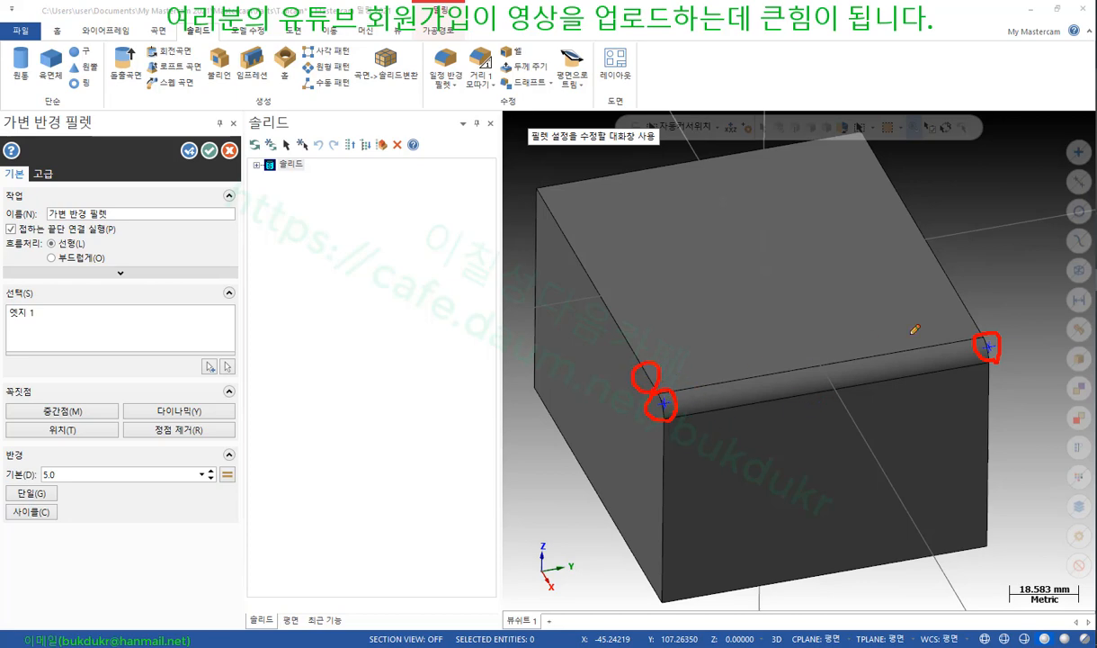
{"action": "left_click_drag", "start_coordinate": [969, 329], "coordinate": [993, 329]}
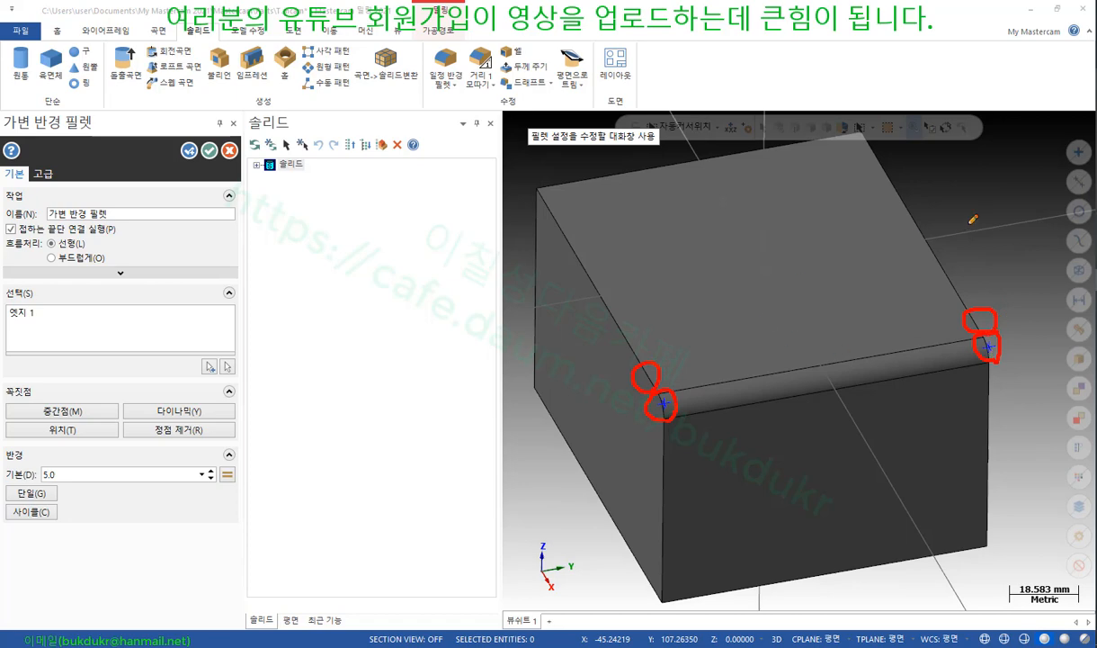
{"action": "right_click", "coordinate": [894, 151]}
{"action": "left_click", "coordinate": [955, 356]}
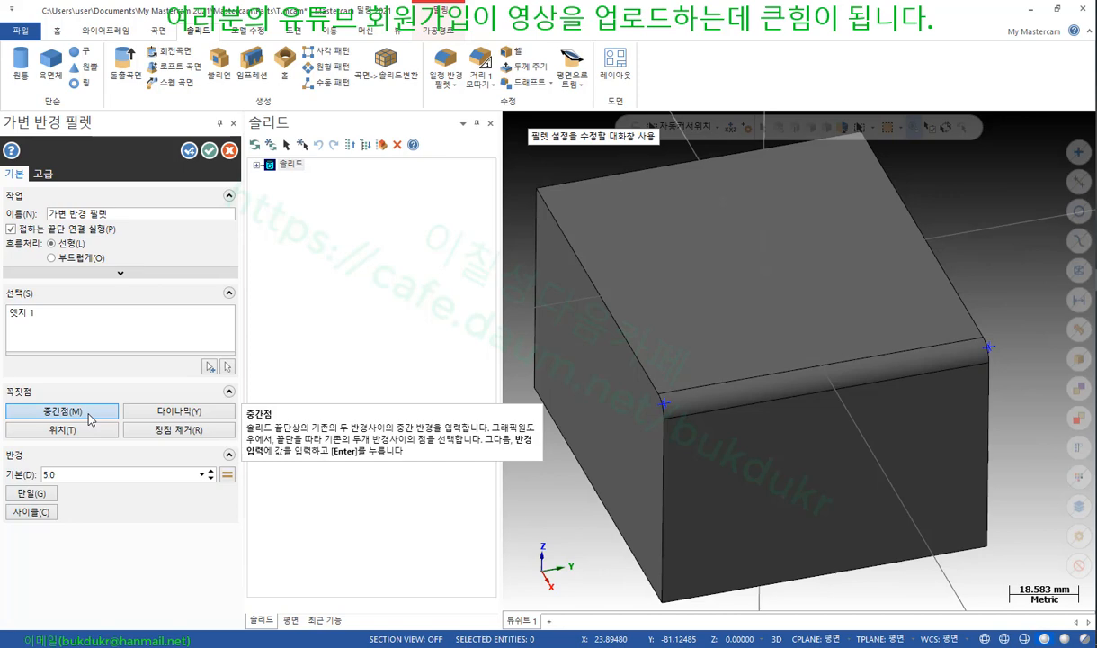
Cycle through the fillet's end vertices, setting radius 20 at the +Y end and accepting 5 at the opposite end
{"action": "left_click", "coordinate": [46, 511]}
{"action": "left_click_drag", "start_coordinate": [686, 372], "coordinate": [711, 271]}
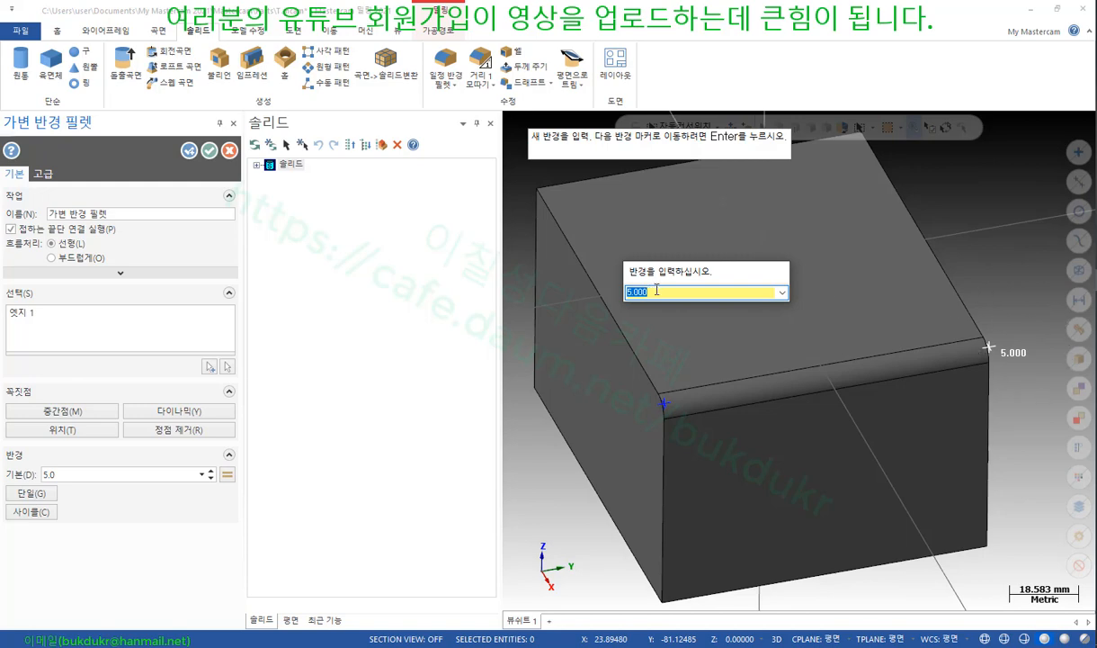
{"action": "type", "text": "5"}
{"action": "key", "text": "Return"}
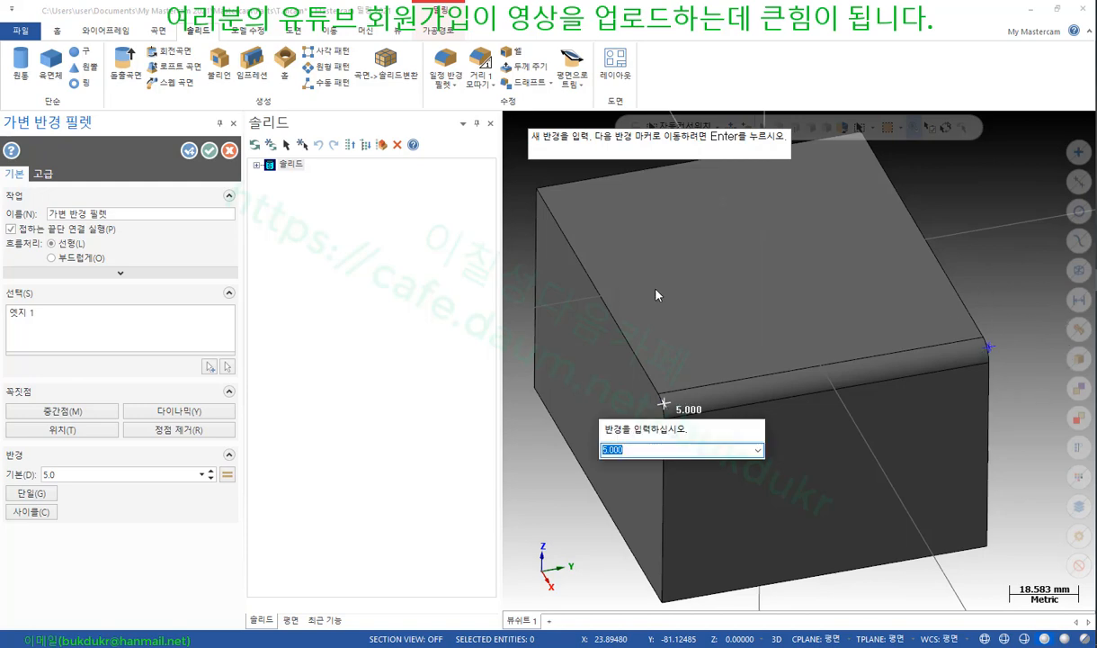
{"action": "key", "text": "Return"}
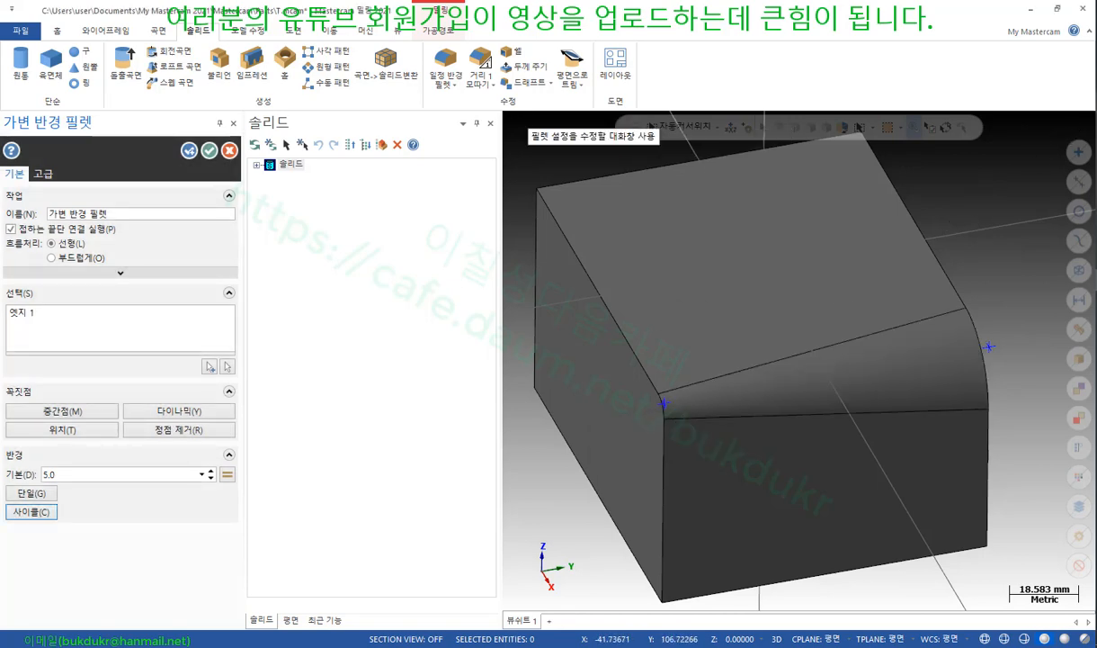
{"action": "left_click_drag", "start_coordinate": [993, 299], "coordinate": [1042, 306]}
{"action": "mouse_move", "coordinate": [655, 352]}
{"action": "left_mouse_down"}
{"action": "mouse_move", "coordinate": [653, 364]}
{"action": "mouse_move", "coordinate": [677, 357]}
{"action": "mouse_move", "coordinate": [693, 376]}
{"action": "mouse_move", "coordinate": [711, 359]}
{"action": "left_mouse_up"}
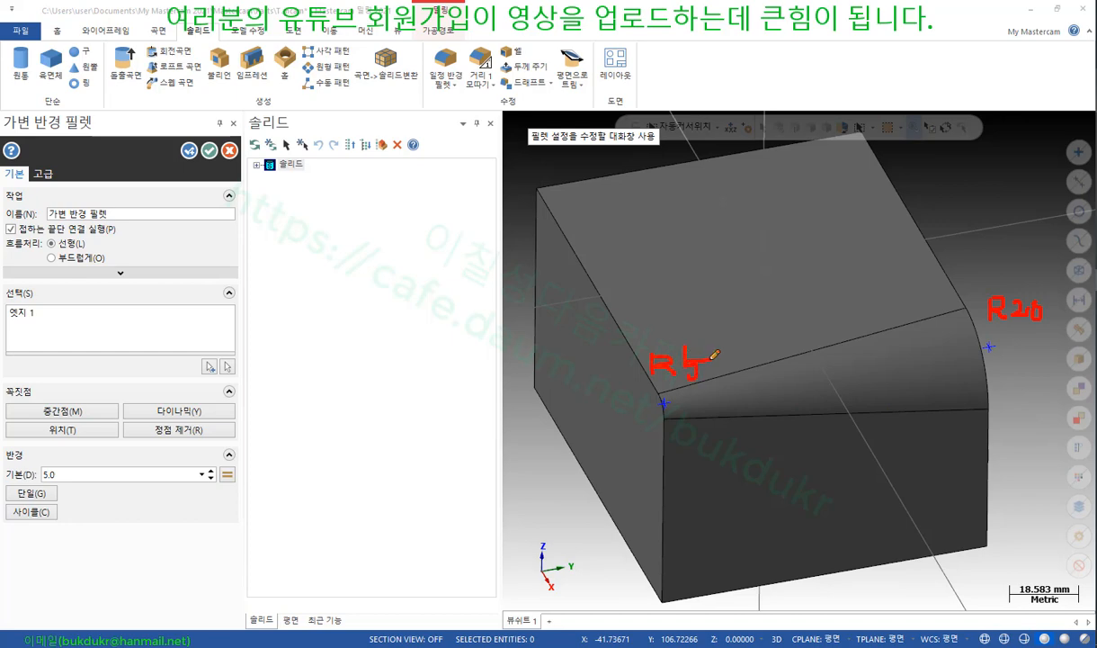
{"action": "left_click_drag", "start_coordinate": [681, 381], "coordinate": [961, 306]}
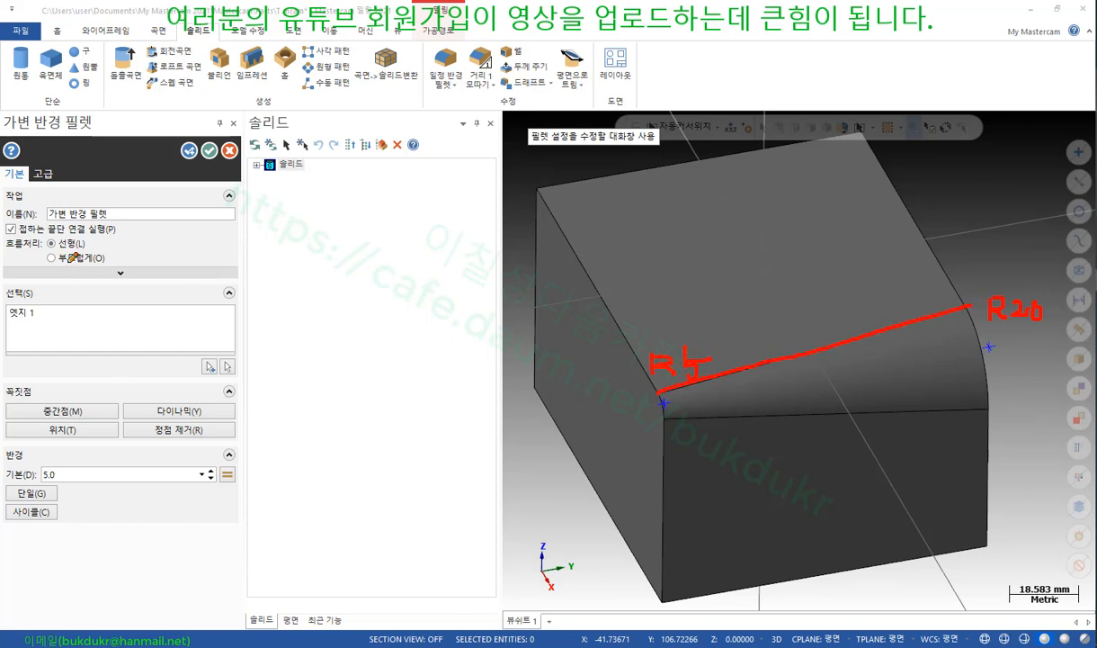
{"action": "left_click_drag", "start_coordinate": [42, 254], "coordinate": [110, 253]}
{"action": "left_click_drag", "start_coordinate": [32, 262], "coordinate": [131, 265]}
{"action": "mouse_move", "coordinate": [648, 382]}
{"action": "left_mouse_down"}
{"action": "mouse_move", "coordinate": [762, 376]}
{"action": "mouse_move", "coordinate": [930, 305]}
{"action": "mouse_move", "coordinate": [964, 305]}
{"action": "left_mouse_up"}
{"action": "right_click", "coordinate": [973, 230]}
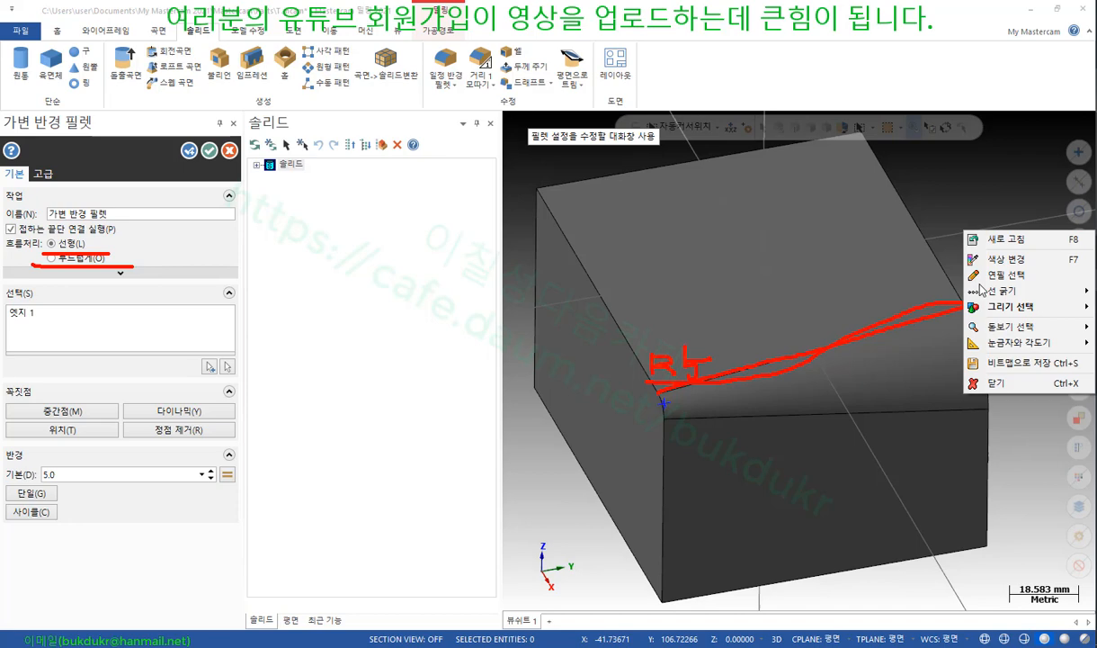
{"action": "left_click", "coordinate": [995, 382]}
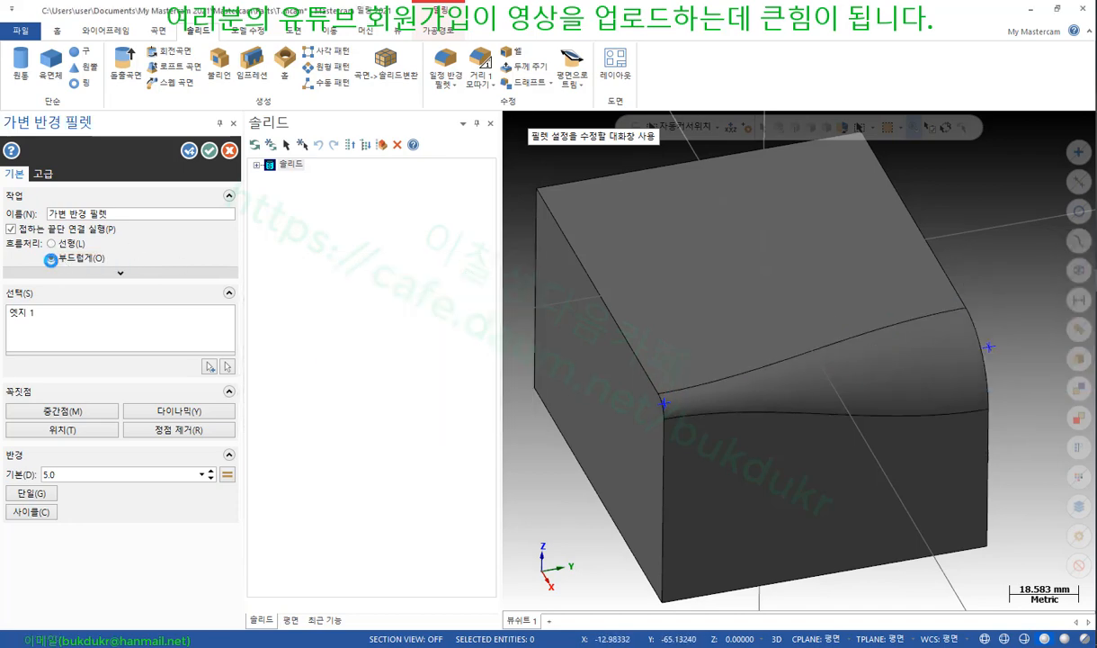
Change the variable fillet's radius transition from linear to smooth (부드럽게)
{"action": "left_click", "coordinate": [51, 258]}
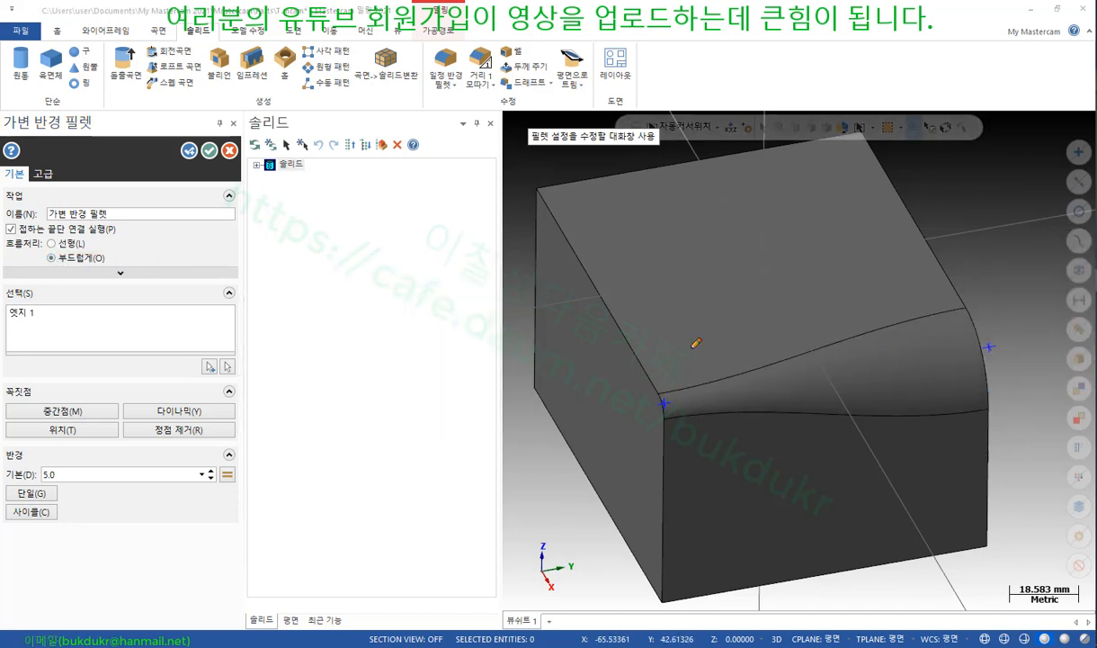
{"action": "left_click_drag", "start_coordinate": [644, 384], "coordinate": [985, 304]}
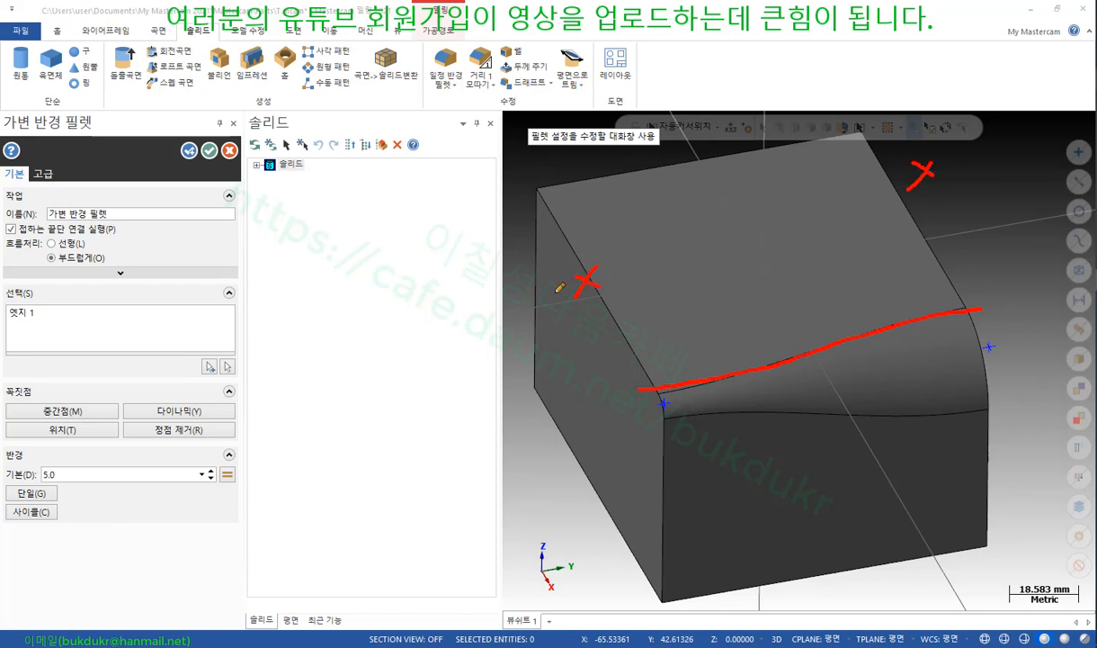
{"action": "mouse_move", "coordinate": [559, 286]}
{"action": "left_mouse_down"}
{"action": "mouse_move", "coordinate": [854, 178]}
{"action": "mouse_move", "coordinate": [925, 175]}
{"action": "left_mouse_up"}
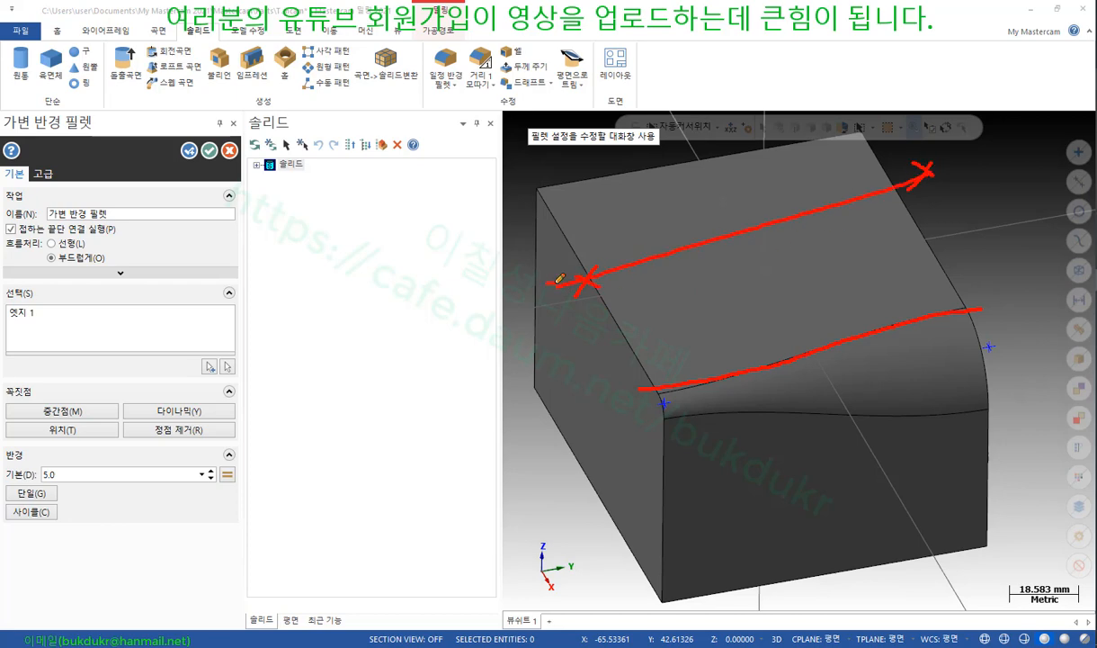
{"action": "mouse_move", "coordinate": [556, 283]}
{"action": "left_mouse_down"}
{"action": "mouse_move", "coordinate": [648, 267]}
{"action": "mouse_move", "coordinate": [849, 184]}
{"action": "mouse_move", "coordinate": [1006, 179]}
{"action": "left_mouse_up"}
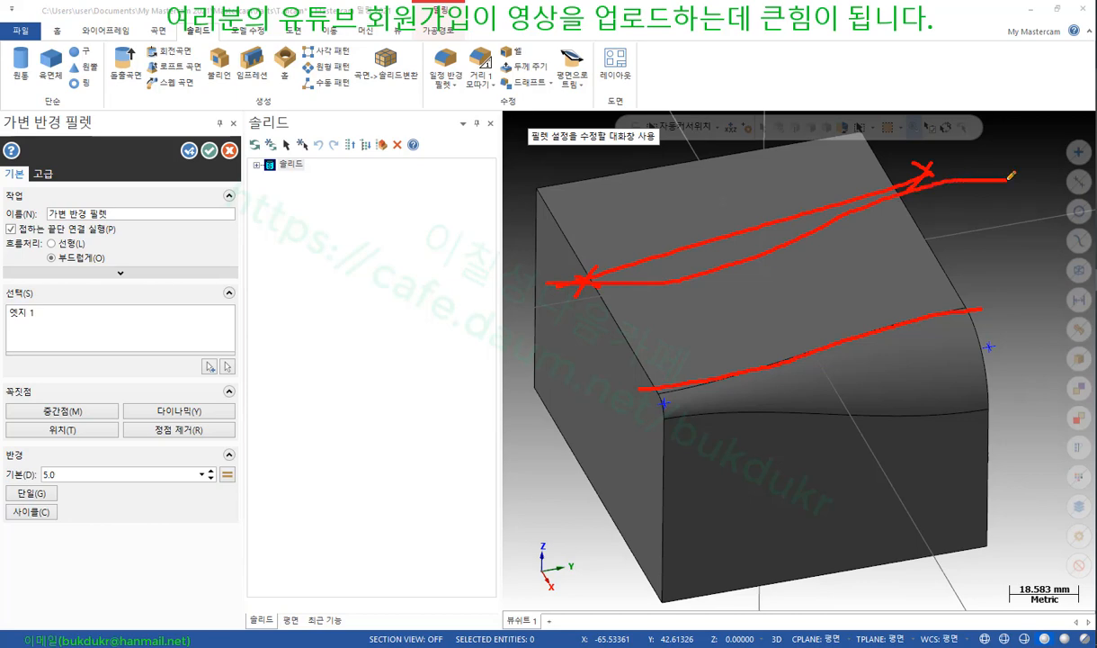
{"action": "right_click", "coordinate": [641, 278]}
{"action": "left_click", "coordinate": [693, 435]}
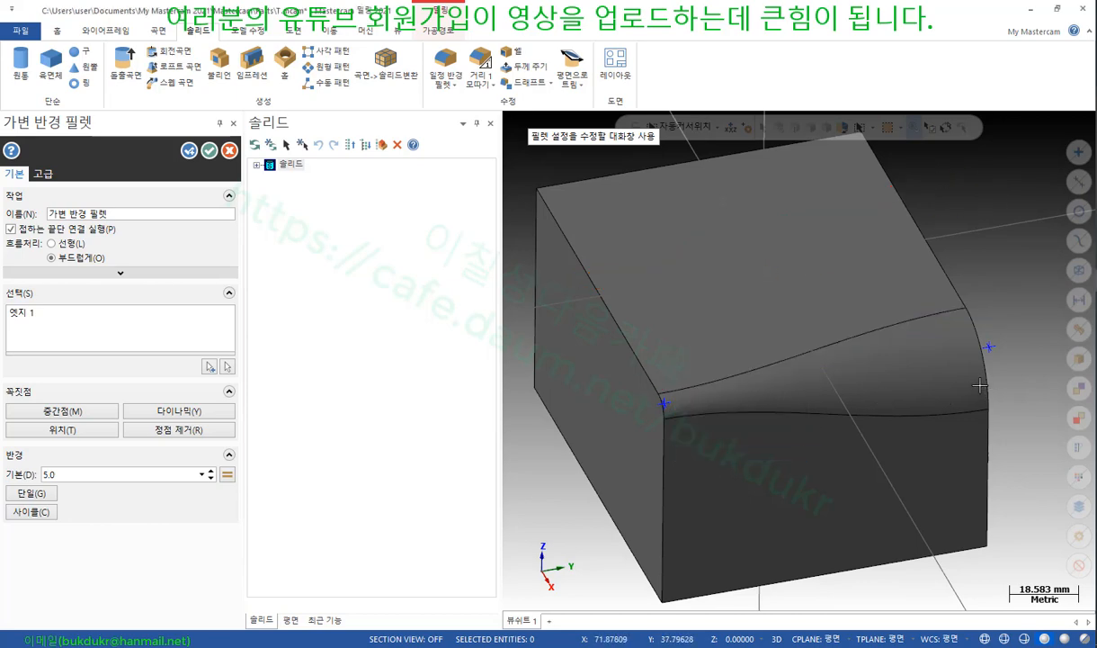
{"action": "scroll", "coordinate": [970, 374], "scroll_direction": "up", "scroll_amount": 1}
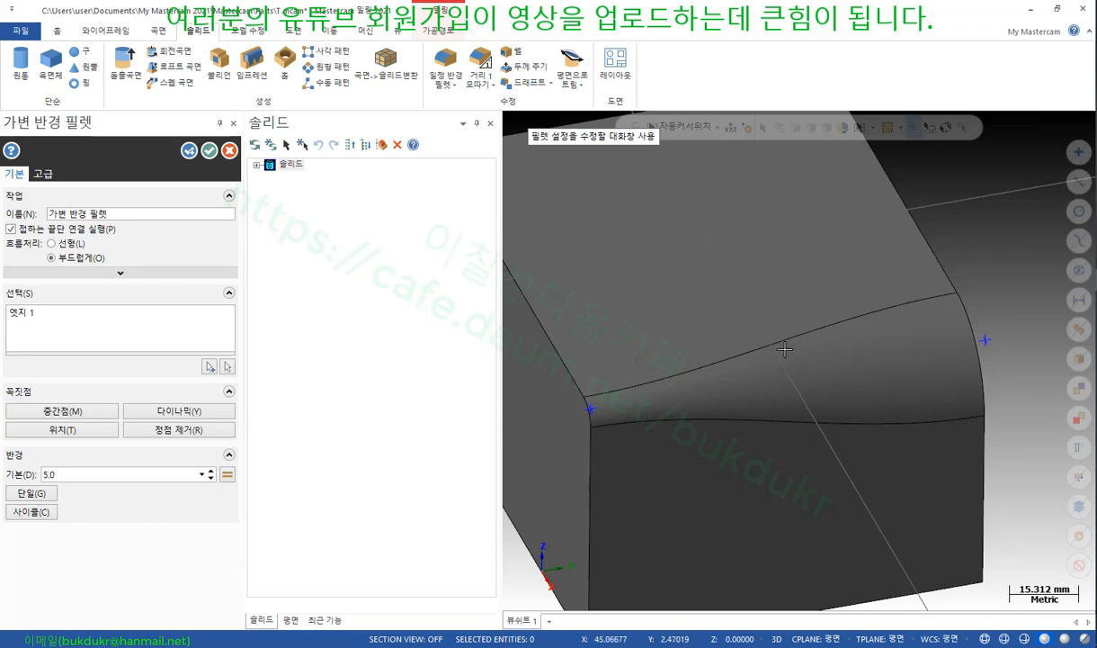
{"action": "key", "text": "alt+s"}
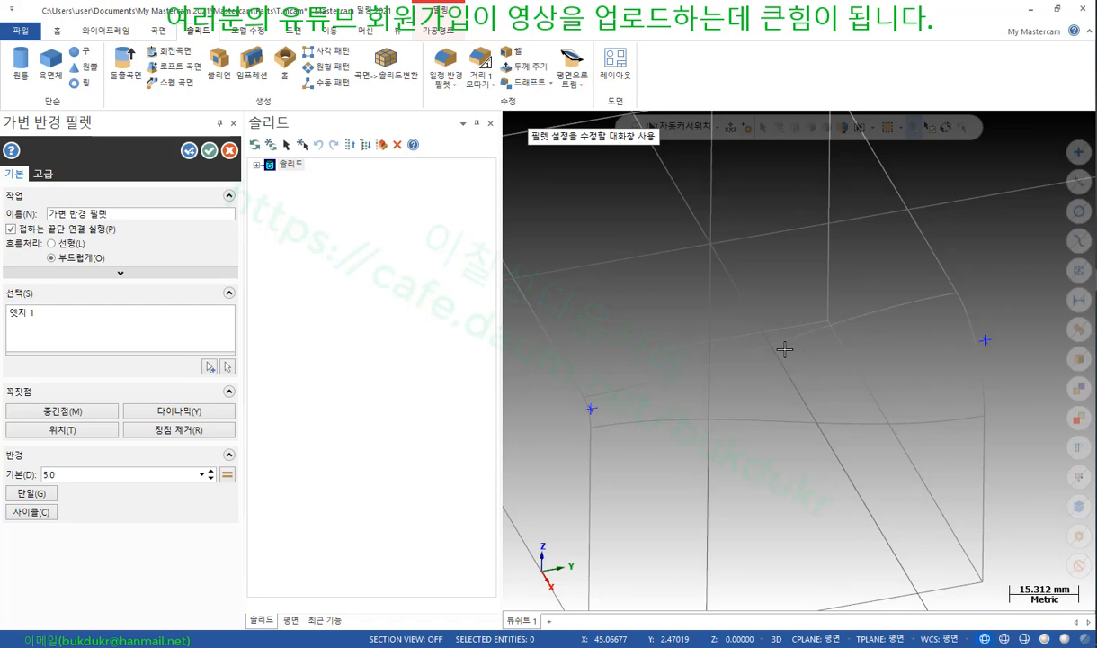
{"action": "key", "text": "alt+s"}
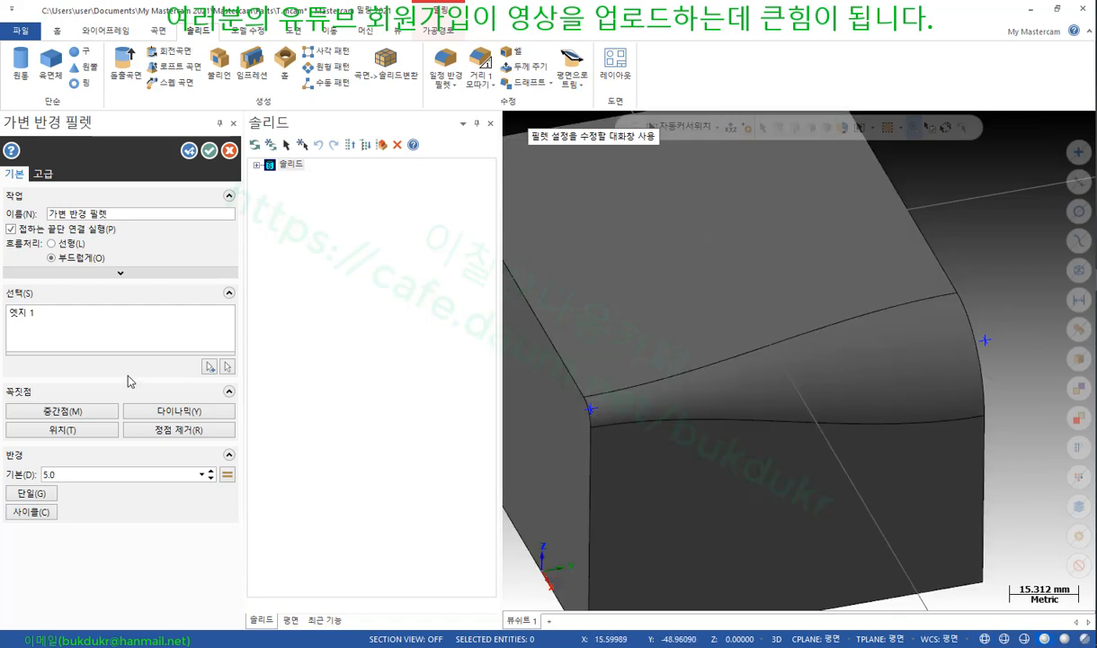
Add a radius vertex at the midpoint of the filleted edge with a radius of 10
{"action": "left_click", "coordinate": [66, 412]}
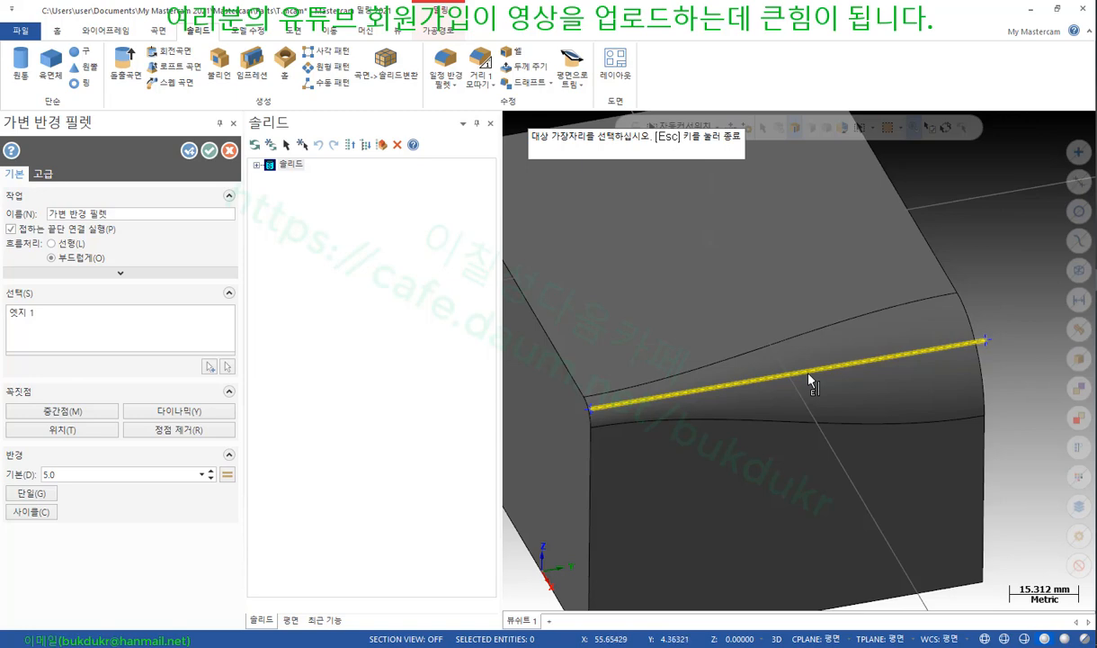
{"action": "left_click", "coordinate": [809, 378]}
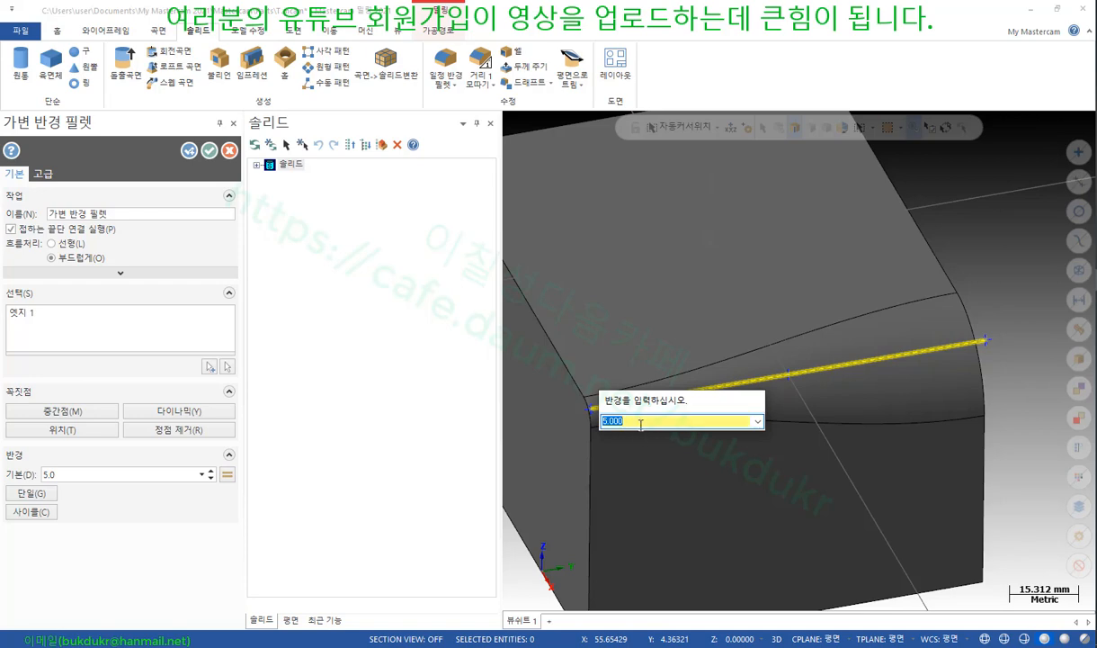
{"action": "type", "text": "10"}
{"action": "key", "text": "Return"}
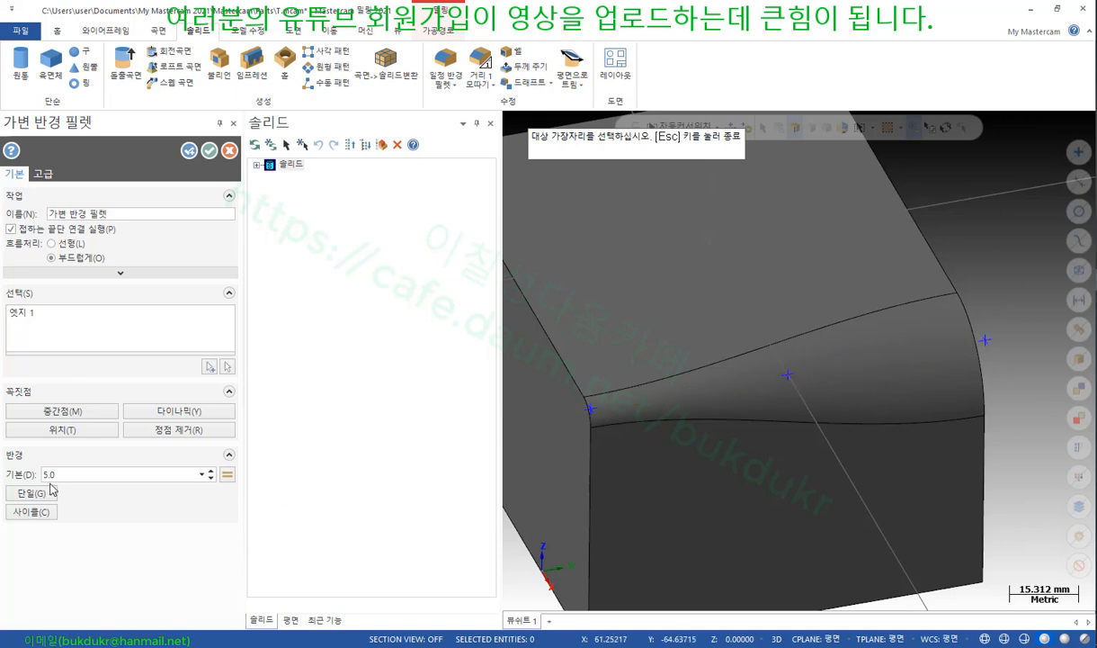
Add a radius vertex midway between the edge's midpoint and its +Y end, with a radius of 20
{"action": "scroll", "coordinate": [824, 379], "scroll_direction": "down", "scroll_amount": 1}
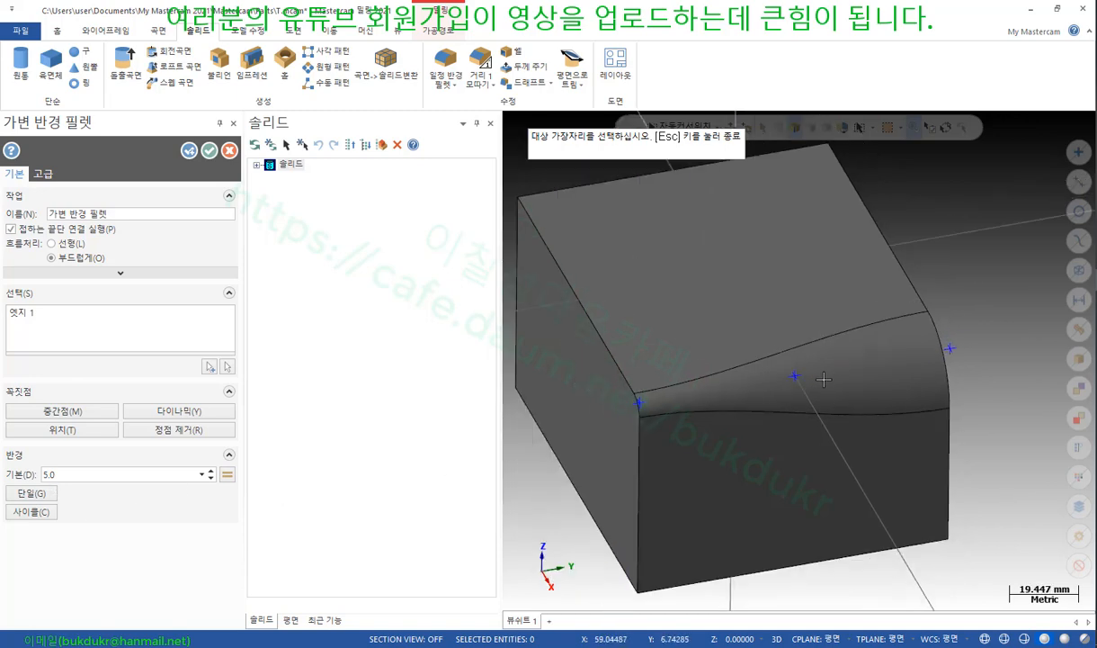
{"action": "mouse_move", "coordinate": [824, 379]}
{"action": "middle_mouse_down"}
{"action": "mouse_move", "coordinate": [854, 394]}
{"action": "mouse_move", "coordinate": [832, 381]}
{"action": "middle_mouse_up"}
{"action": "scroll", "coordinate": [833, 338], "scroll_direction": "up", "scroll_amount": 3}
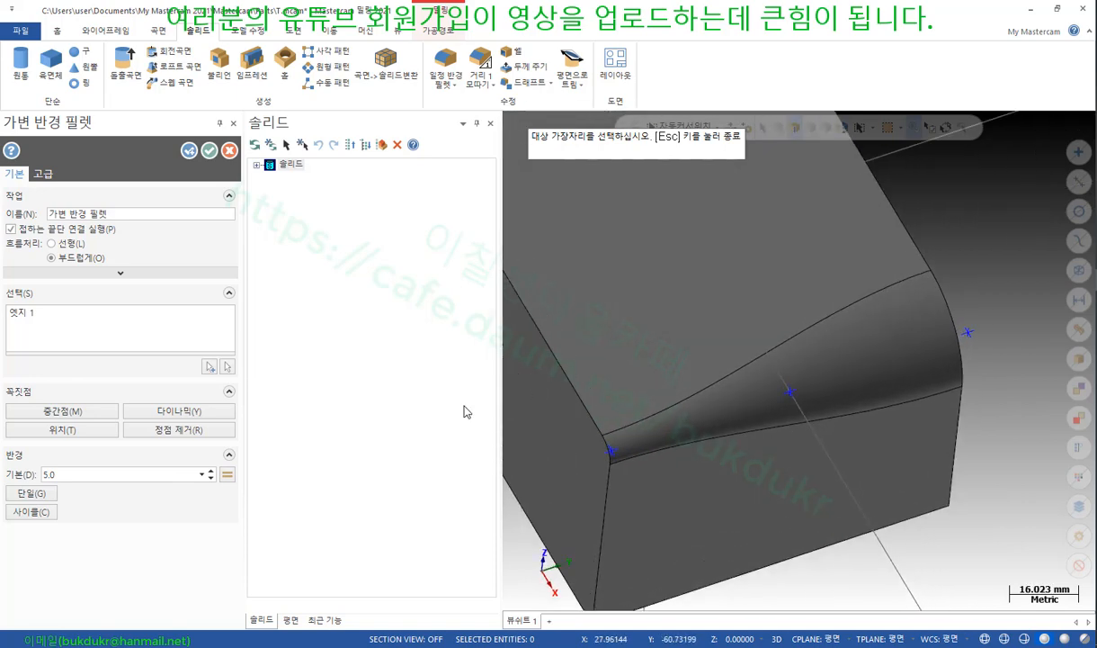
{"action": "left_click", "coordinate": [790, 393]}
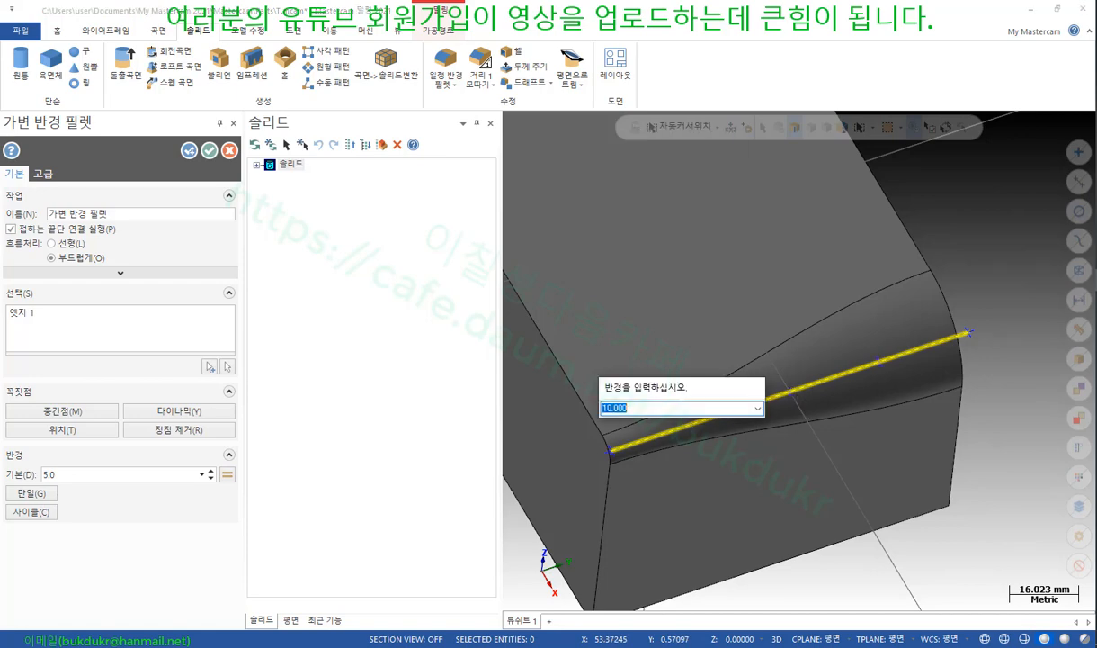
{"action": "type", "text": "20"}
{"action": "key", "text": "Return"}
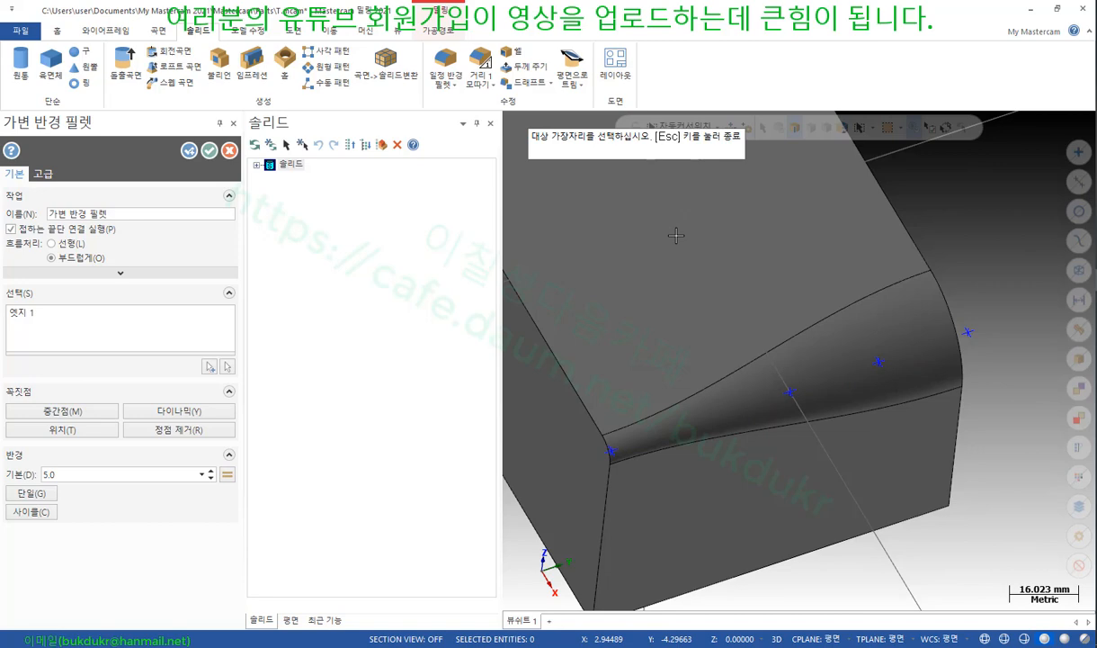
{"action": "middle_click_drag", "start_coordinate": [813, 311], "coordinate": [809, 270]}
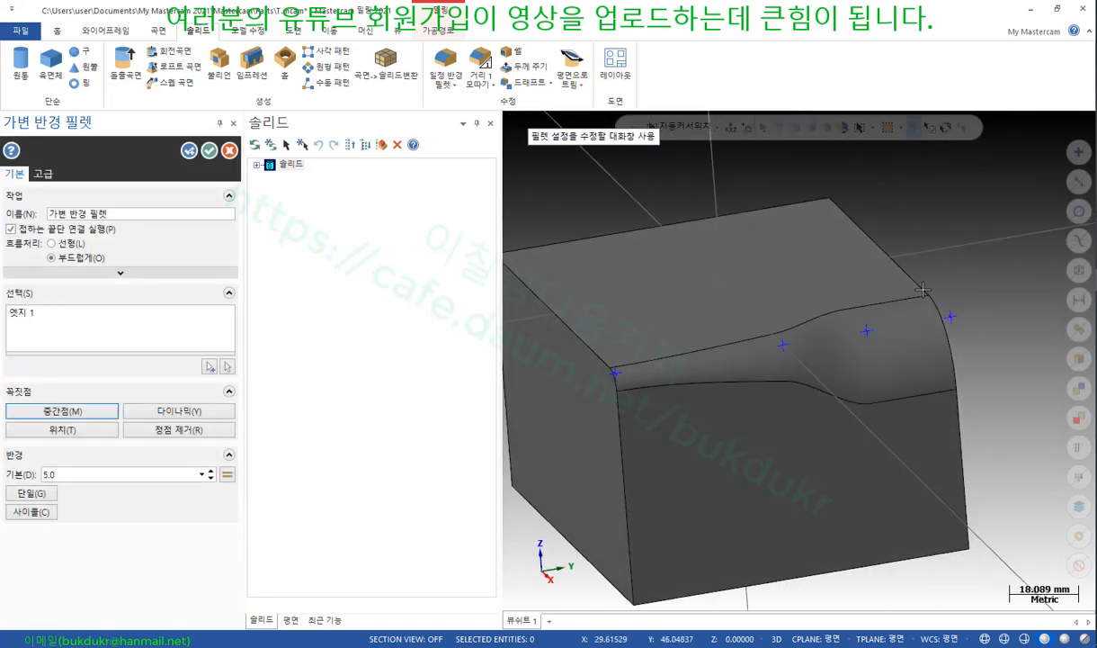
Add a radius vertex midway between the filleted edge's midpoint and its -Y end
{"action": "scroll", "coordinate": [912, 306], "scroll_direction": "up", "scroll_amount": 3}
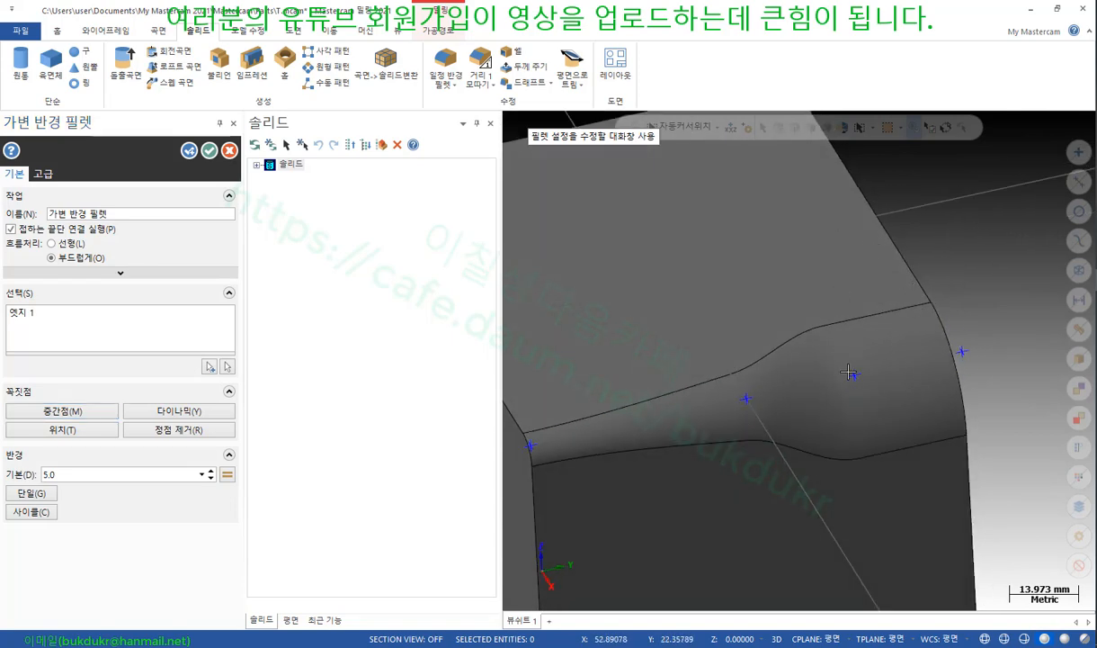
{"action": "scroll", "coordinate": [793, 337], "scroll_direction": "down", "scroll_amount": 1}
{"action": "middle_click_drag", "start_coordinate": [834, 282], "coordinate": [840, 271]}
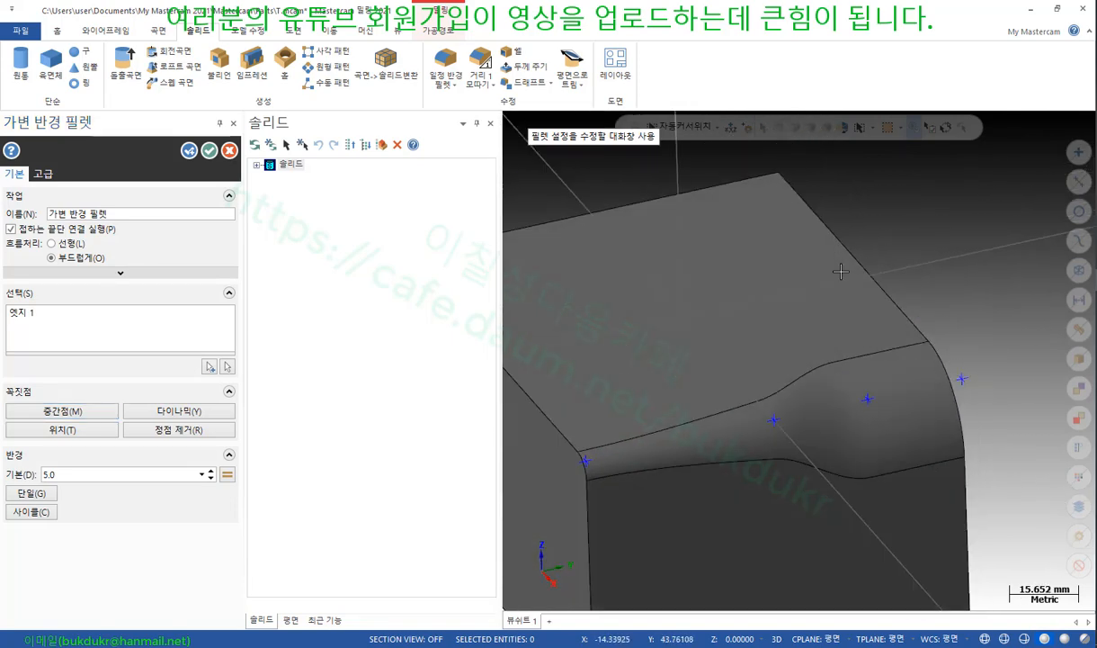
{"action": "scroll", "coordinate": [828, 517], "scroll_direction": "up", "scroll_amount": 1}
{"action": "scroll", "coordinate": [843, 477], "scroll_direction": "down", "scroll_amount": 2}
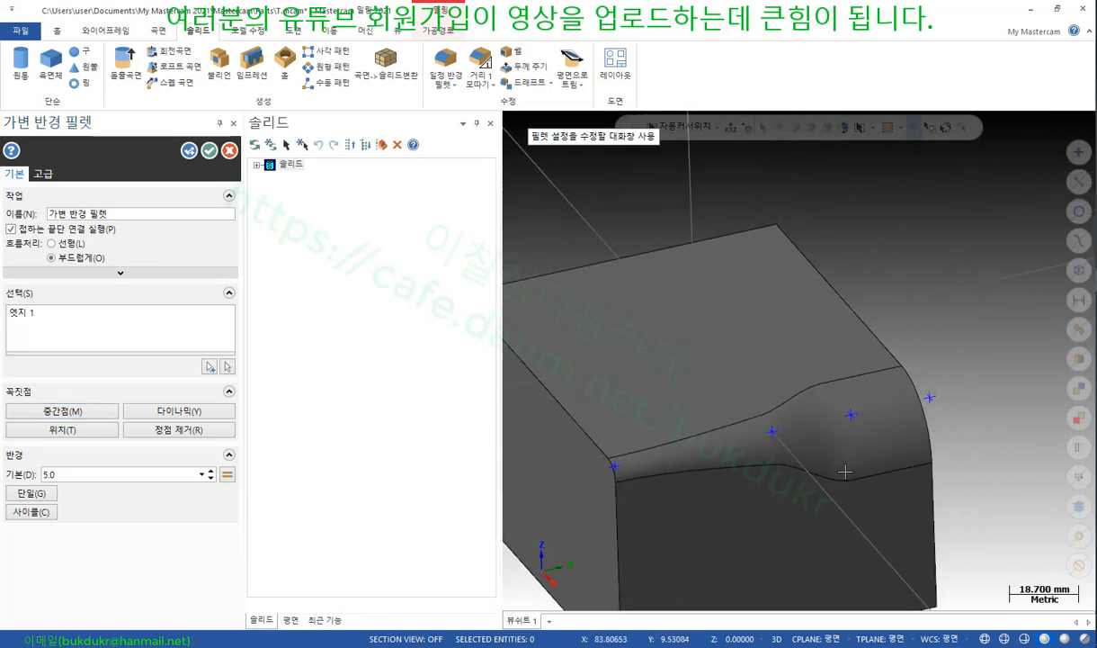
{"action": "left_click", "coordinate": [90, 411]}
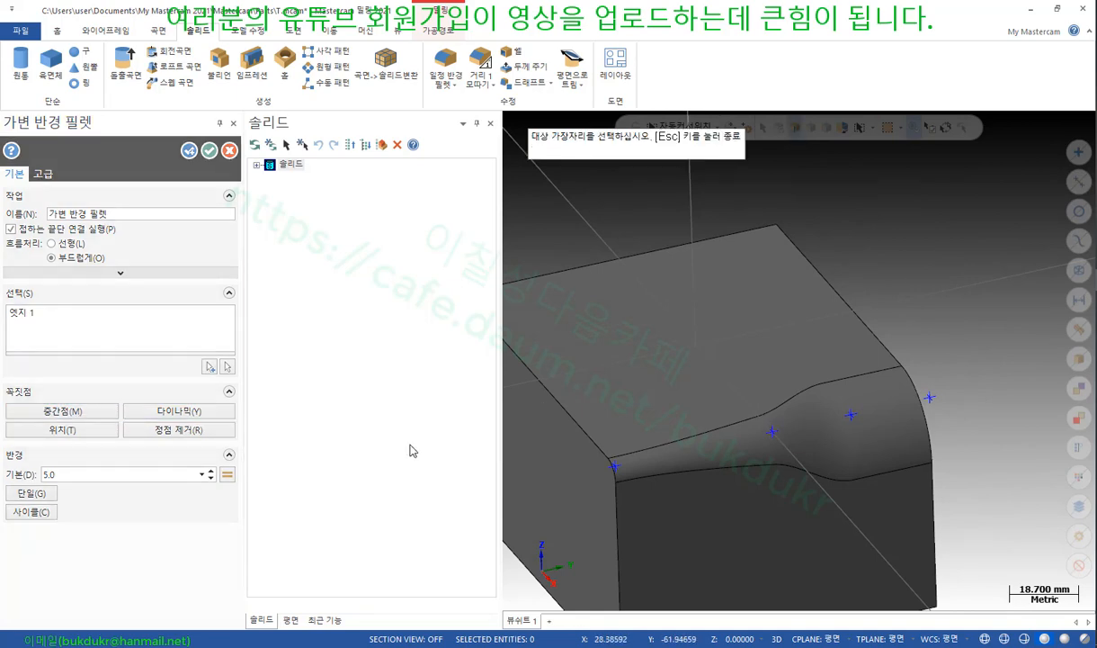
{"action": "left_click", "coordinate": [769, 440]}
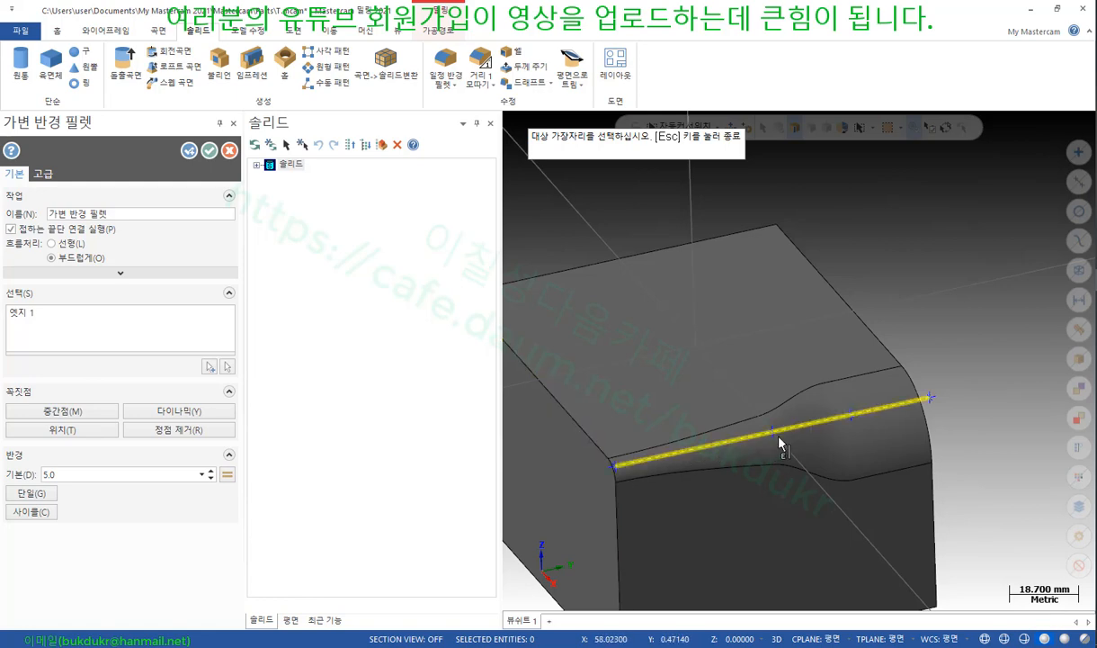
{"action": "left_click", "coordinate": [704, 449]}
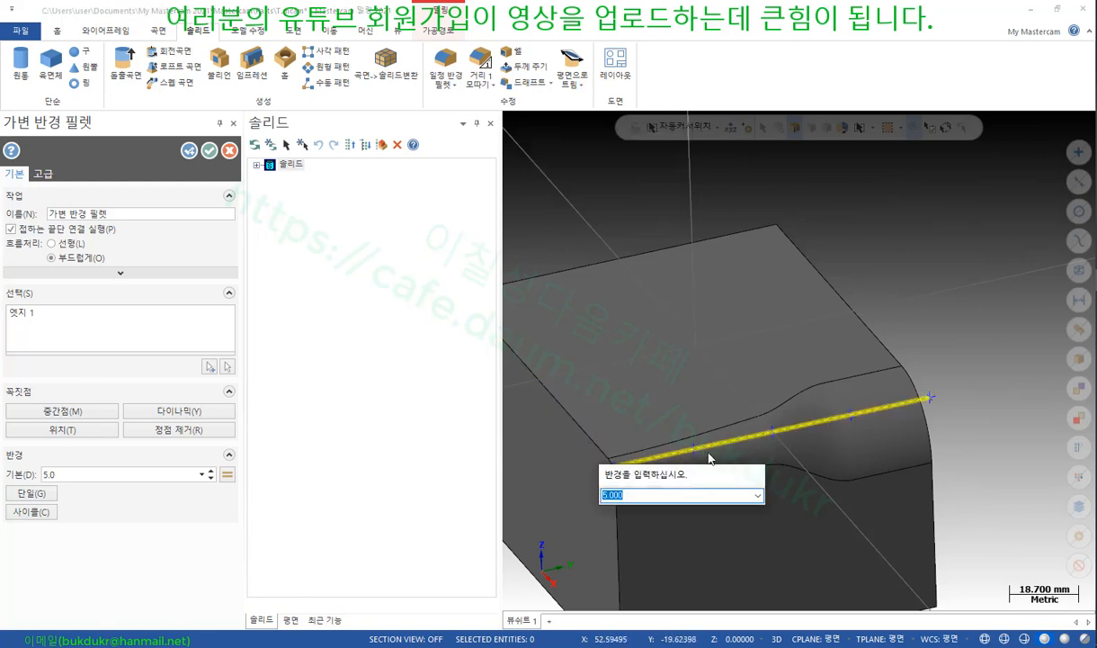
{"action": "key", "text": "Return"}
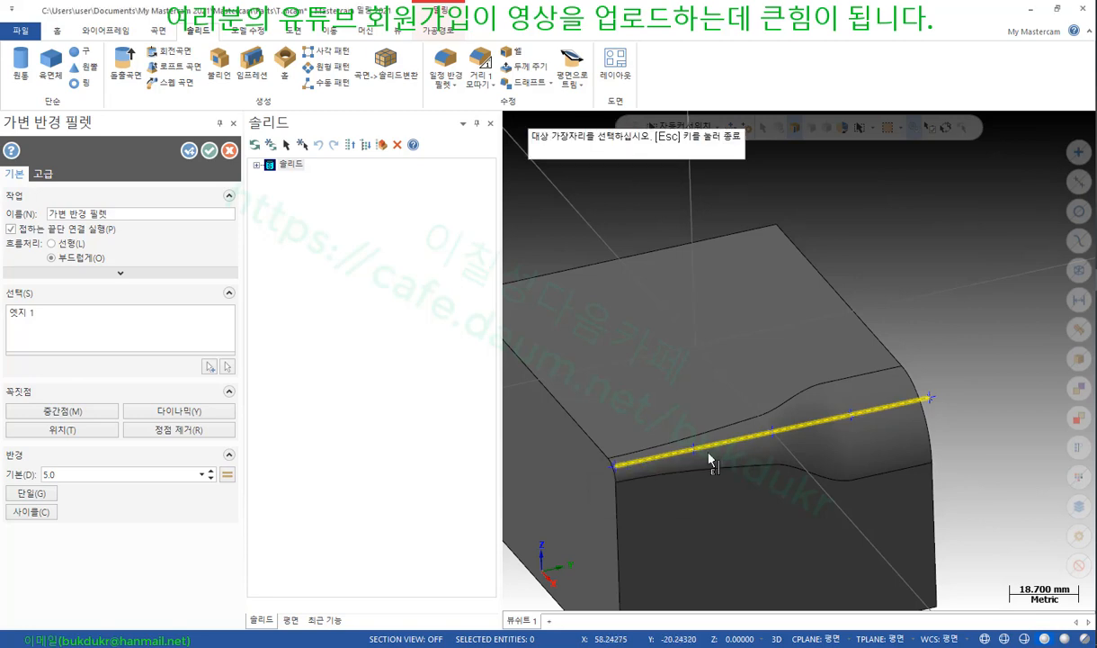
{"action": "key", "text": "Escape"}
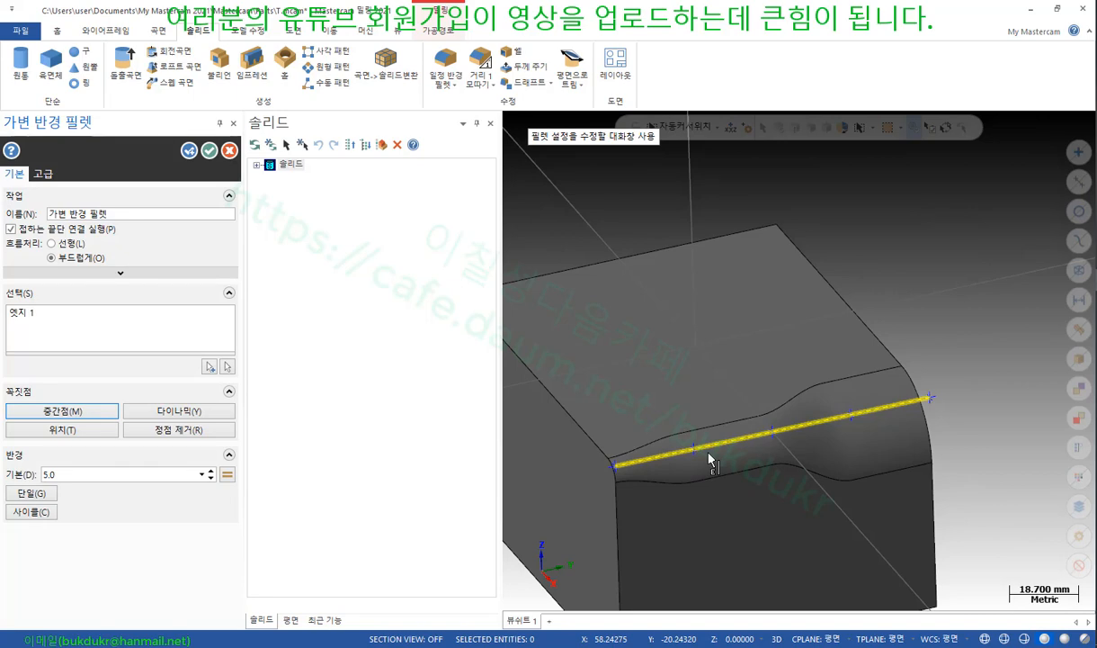
Examine the variable fillet and its radius vertices along the edge from the front and from an angled view
{"action": "scroll", "coordinate": [845, 387], "scroll_direction": "down", "scroll_amount": 1}
{"action": "scroll", "coordinate": [809, 442], "scroll_direction": "up", "scroll_amount": 1}
{"action": "mouse_move", "coordinate": [809, 441]}
{"action": "middle_mouse_down"}
{"action": "mouse_move", "coordinate": [800, 373]}
{"action": "mouse_move", "coordinate": [782, 367]}
{"action": "mouse_move", "coordinate": [817, 392]}
{"action": "middle_mouse_up"}
{"action": "scroll", "coordinate": [854, 339], "scroll_direction": "up", "scroll_amount": 1}
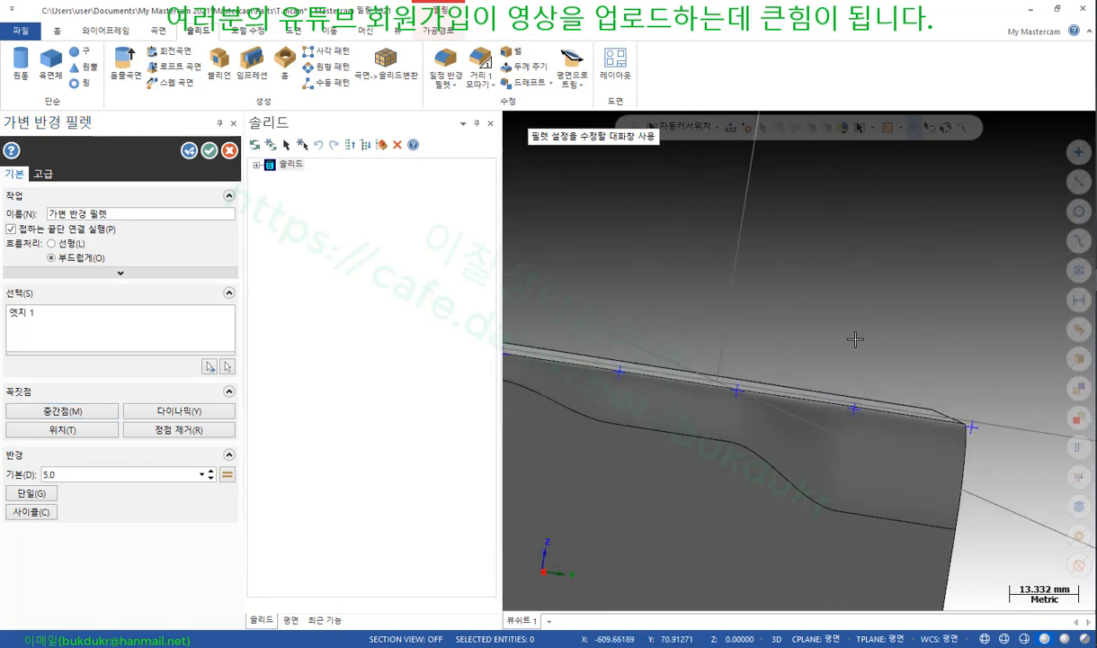
{"action": "middle_click_drag", "start_coordinate": [855, 339], "coordinate": [847, 325]}
{"action": "scroll", "coordinate": [860, 353], "scroll_direction": "down", "scroll_amount": 1}
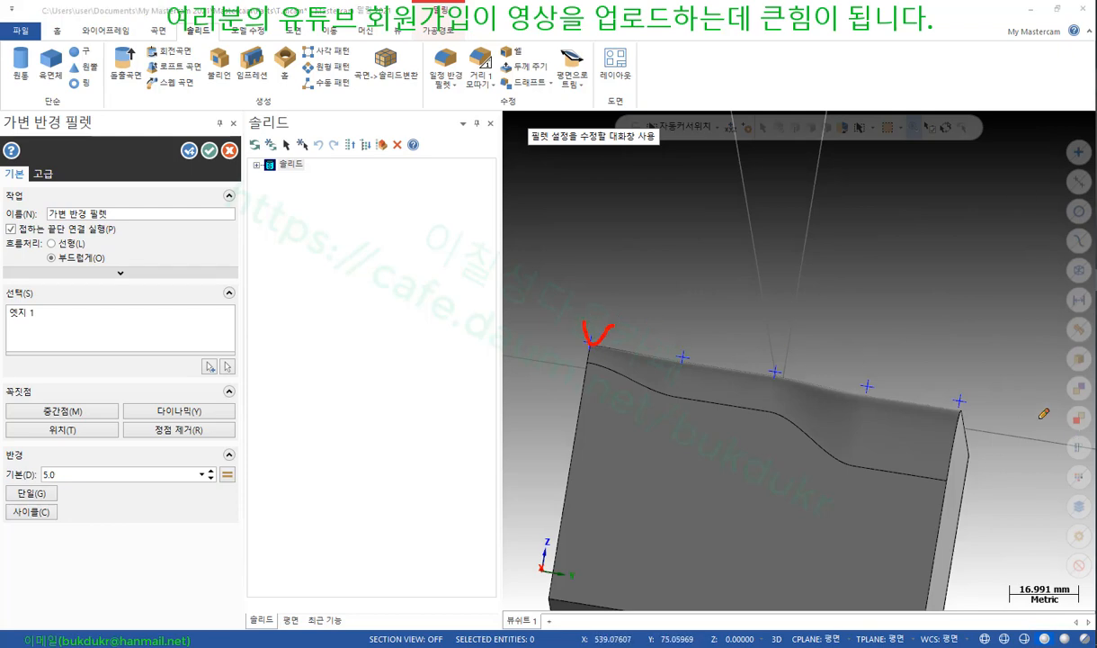
{"action": "left_click_drag", "start_coordinate": [958, 382], "coordinate": [979, 392]}
{"action": "left_click_drag", "start_coordinate": [776, 352], "coordinate": [789, 347]}
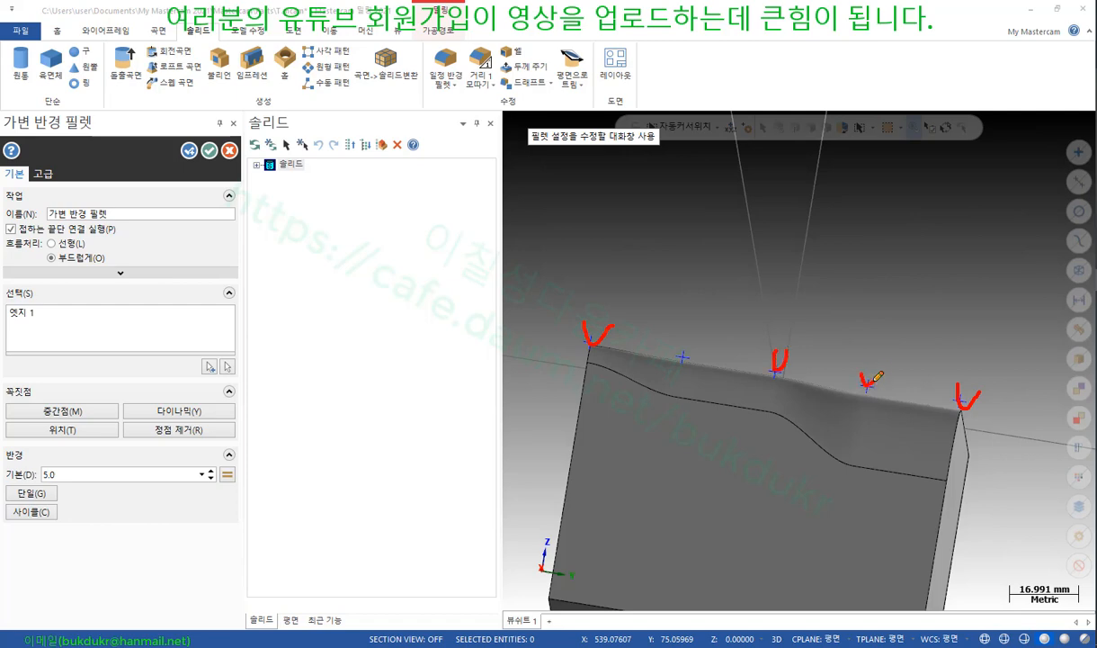
{"action": "left_click_drag", "start_coordinate": [678, 342], "coordinate": [688, 352]}
{"action": "right_click", "coordinate": [753, 263]}
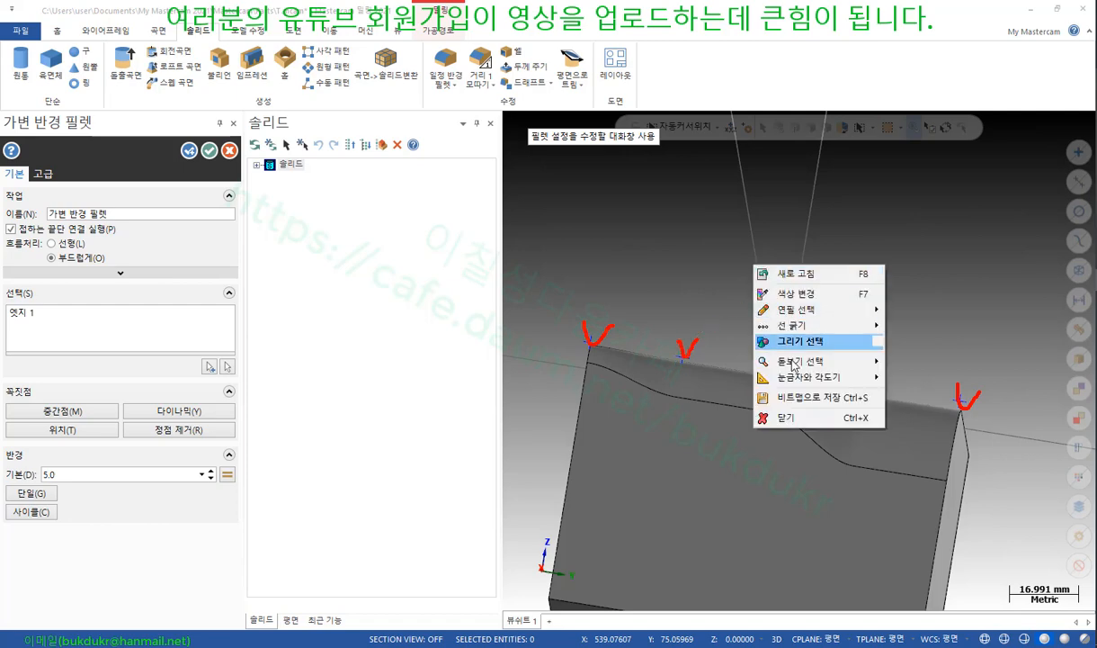
{"action": "left_click", "coordinate": [790, 416]}
{"action": "scroll", "coordinate": [663, 311], "scroll_direction": "down", "scroll_amount": 3}
{"action": "mouse_move", "coordinate": [663, 311]}
{"action": "middle_mouse_down"}
{"action": "mouse_move", "coordinate": [692, 356]}
{"action": "mouse_move", "coordinate": [795, 391]}
{"action": "middle_mouse_up"}
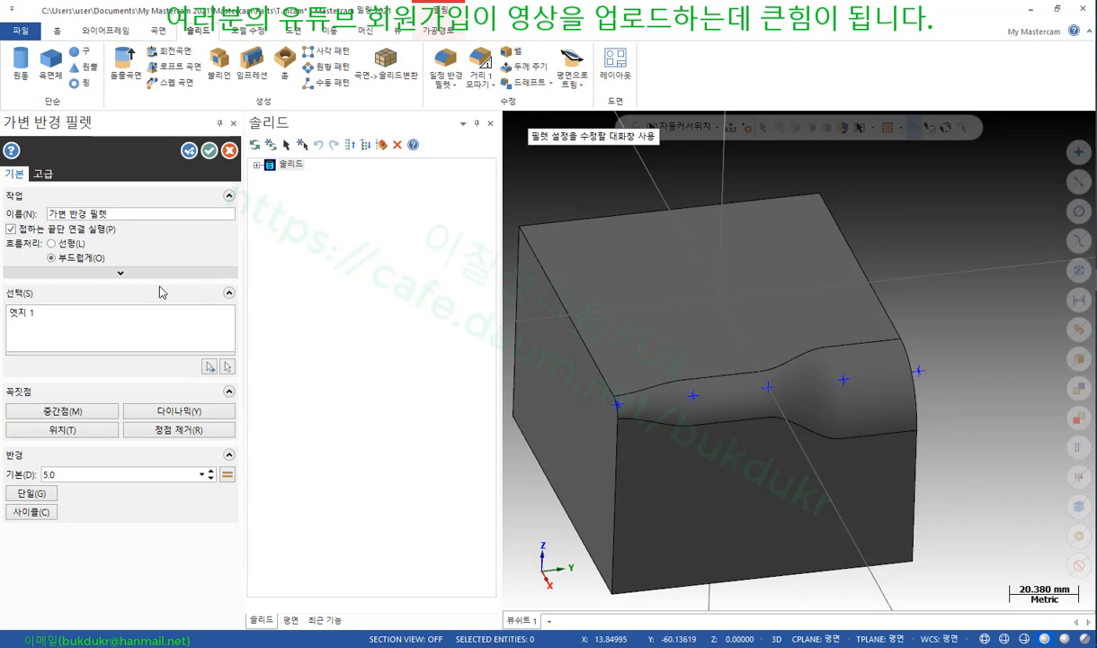
Try the linear radius transition and restore the smooth one (부드럽게)
{"action": "left_click", "coordinate": [51, 242]}
{"action": "left_click", "coordinate": [51, 258]}
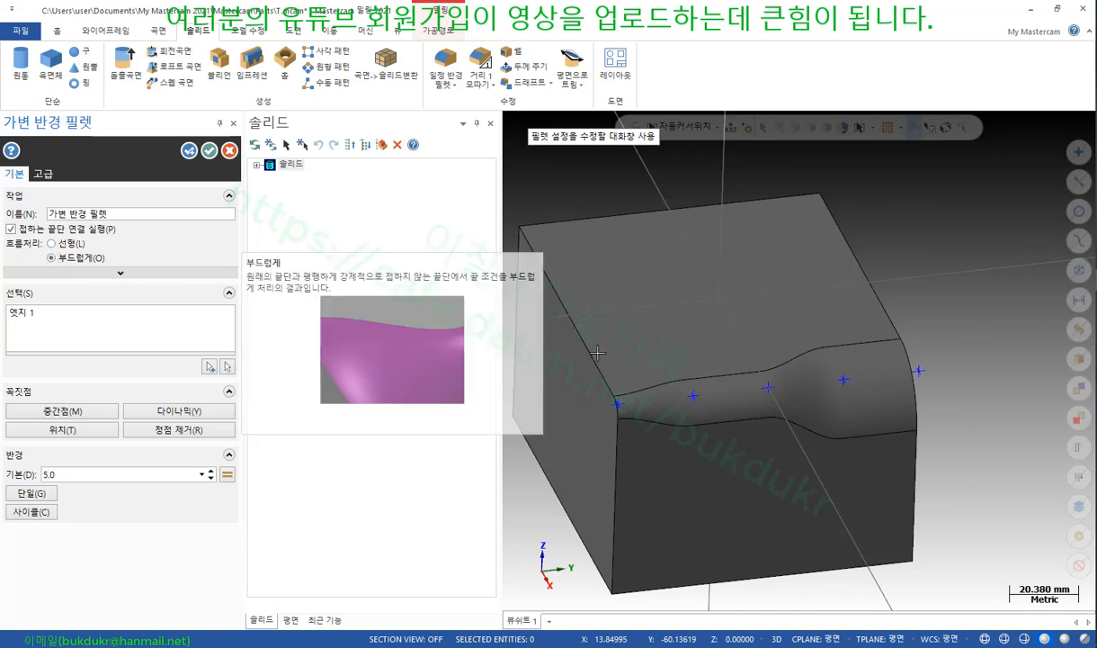
Remove the radius vertex midway between the edge's midpoint and its +Y end
{"action": "scroll", "coordinate": [742, 382], "scroll_direction": "up", "scroll_amount": 2}
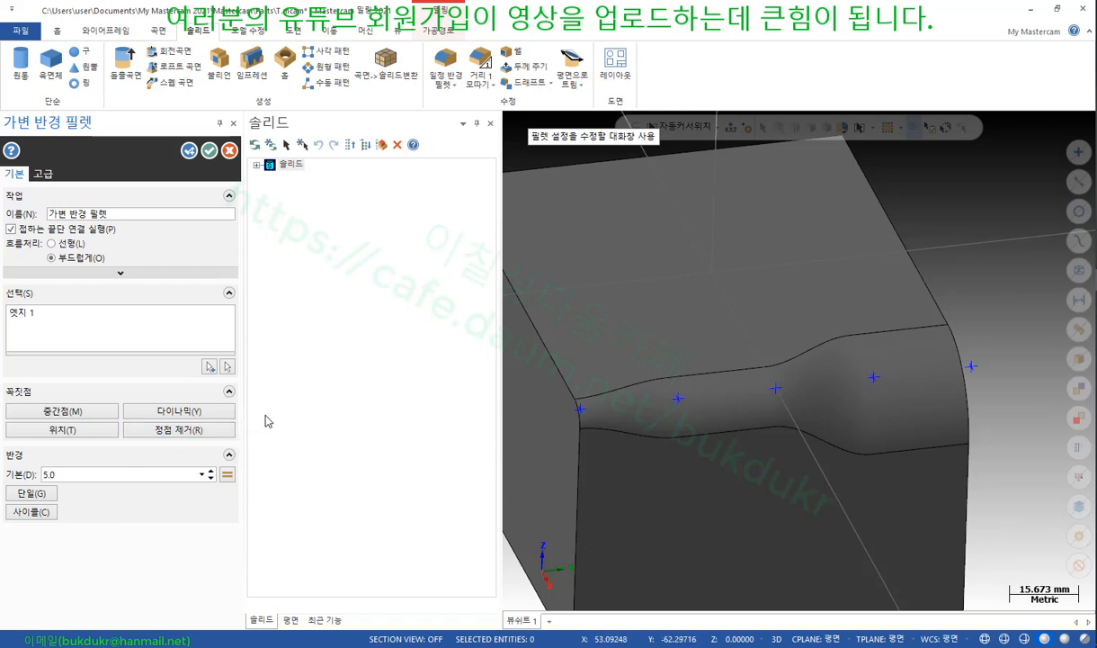
{"action": "left_click", "coordinate": [188, 432]}
{"action": "left_click", "coordinate": [873, 377]}
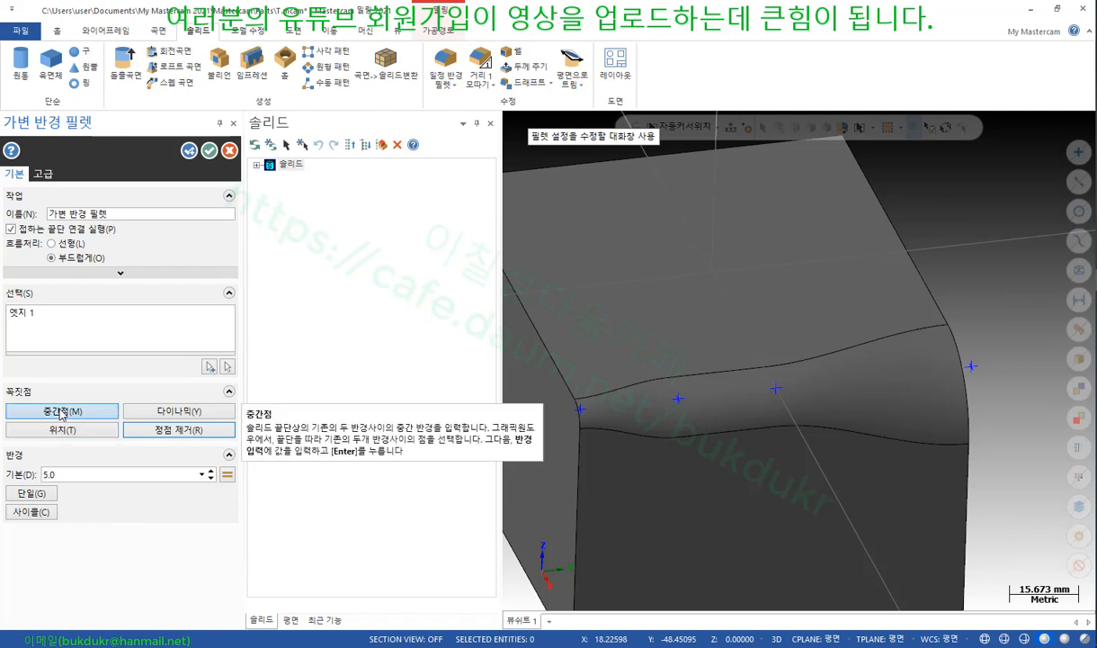
Set the default radius to 10 and dynamically place a radius vertex with that radius near the edge's +Y end
{"action": "left_click", "coordinate": [201, 414]}
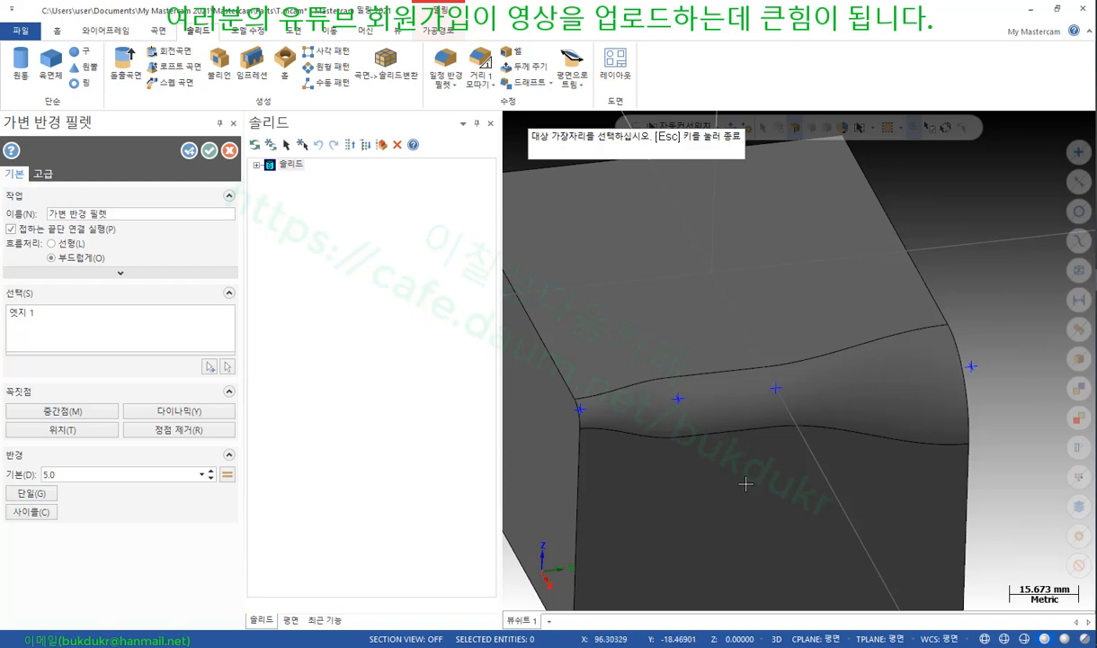
{"action": "key", "text": "Escape"}
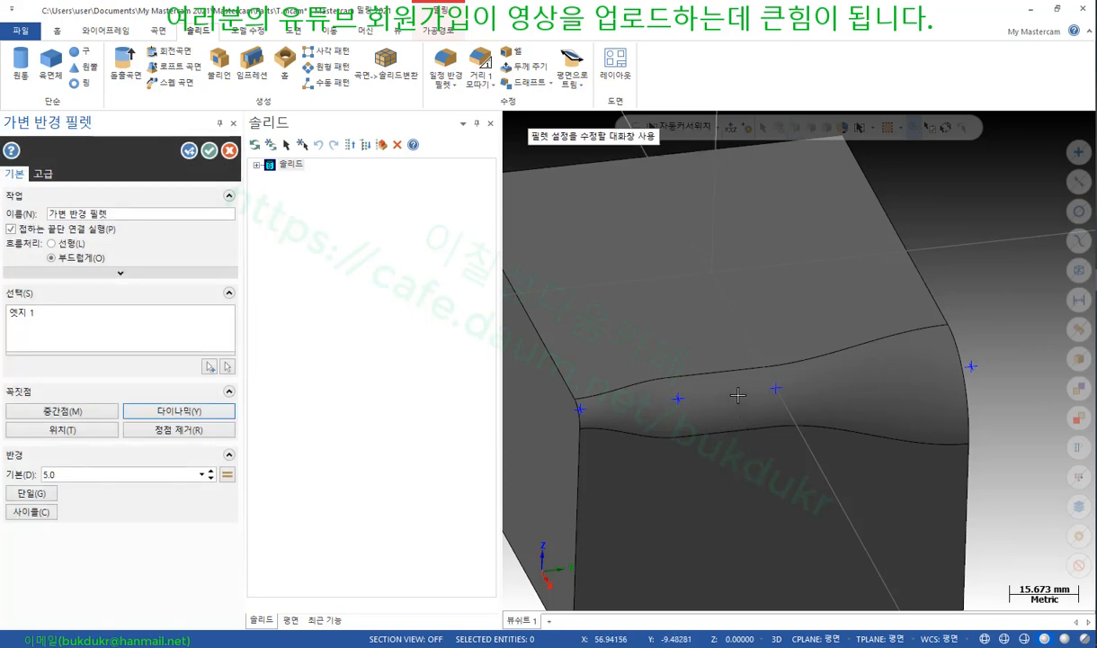
{"action": "left_click", "coordinate": [140, 472]}
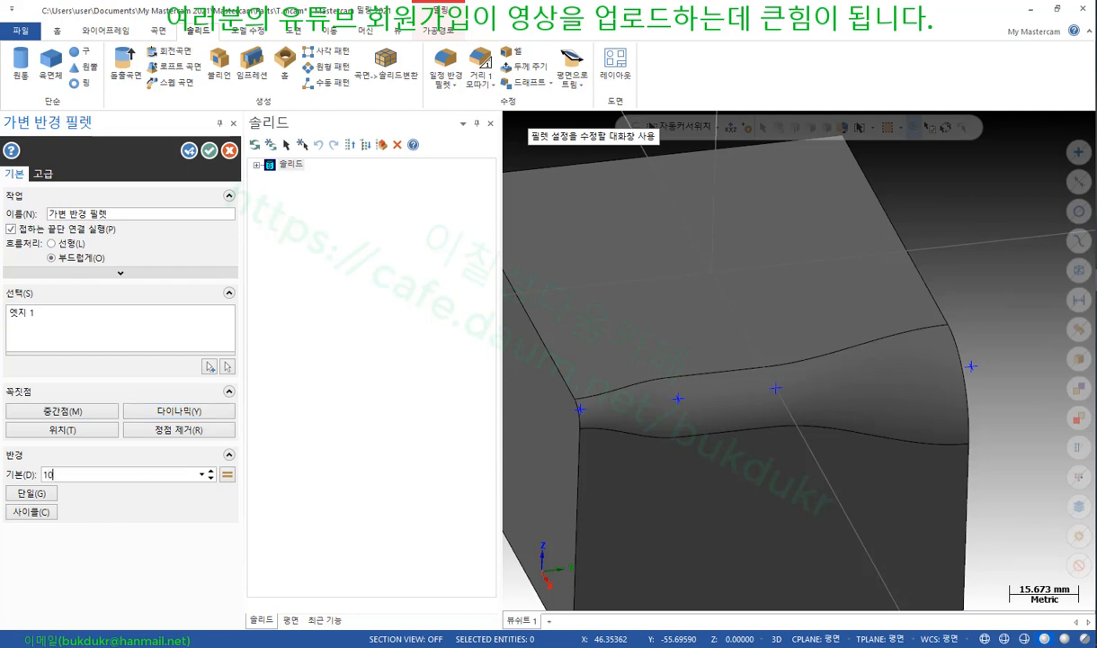
{"action": "left_click", "coordinate": [184, 409]}
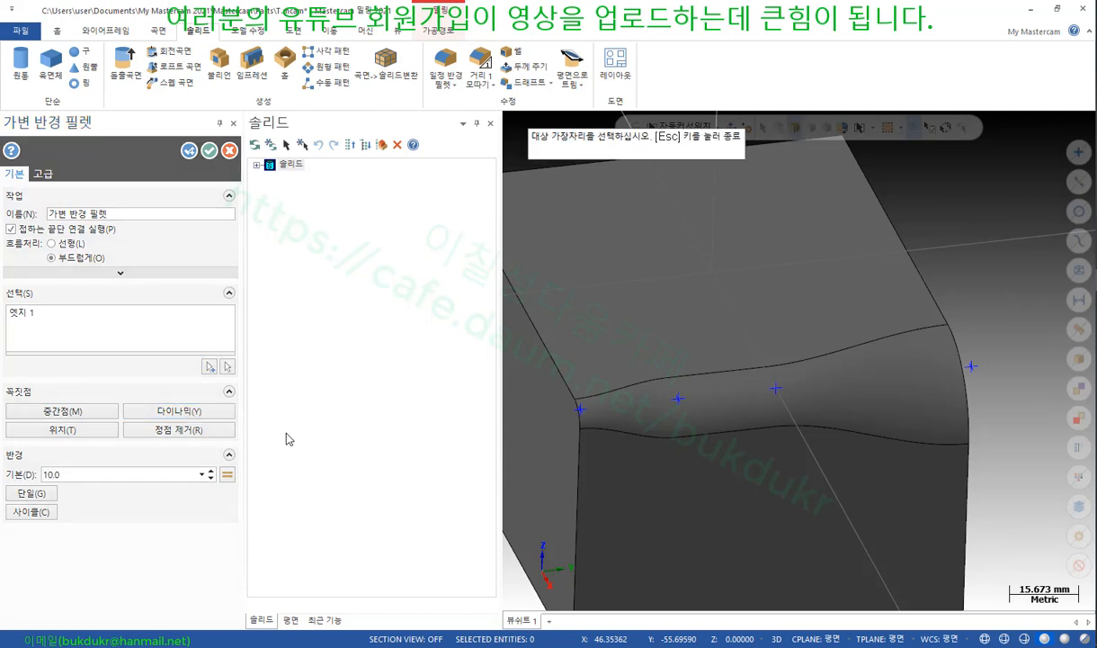
{"action": "left_click", "coordinate": [921, 377]}
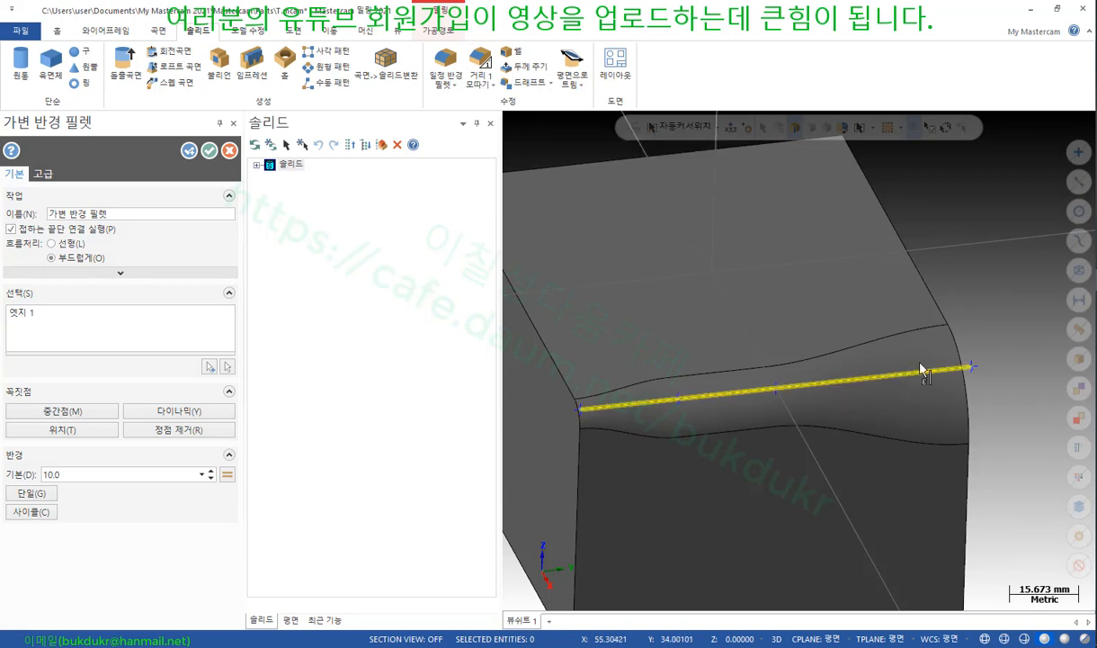
{"action": "left_click", "coordinate": [921, 368]}
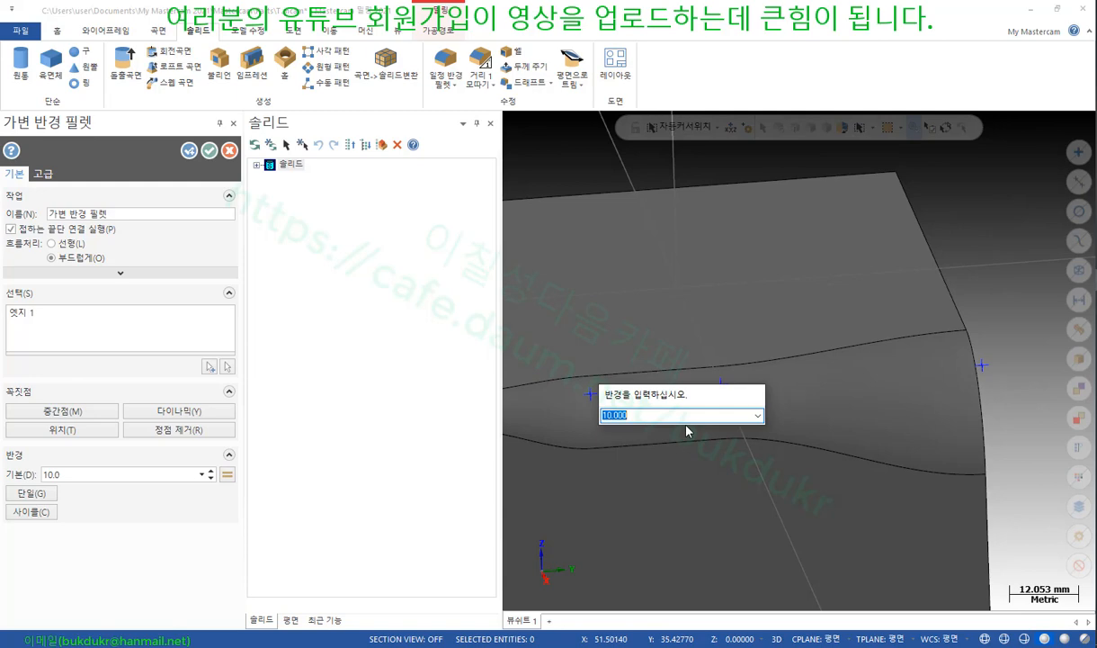
{"action": "key", "text": "Return"}
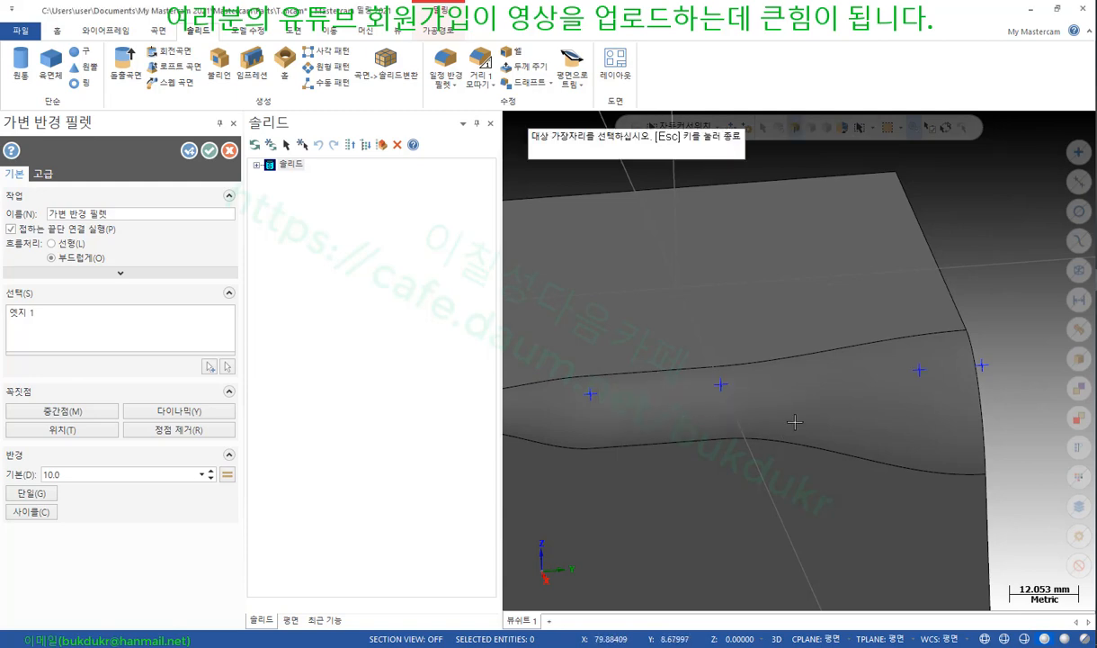
{"action": "scroll", "coordinate": [861, 401], "scroll_direction": "down", "scroll_amount": 2}
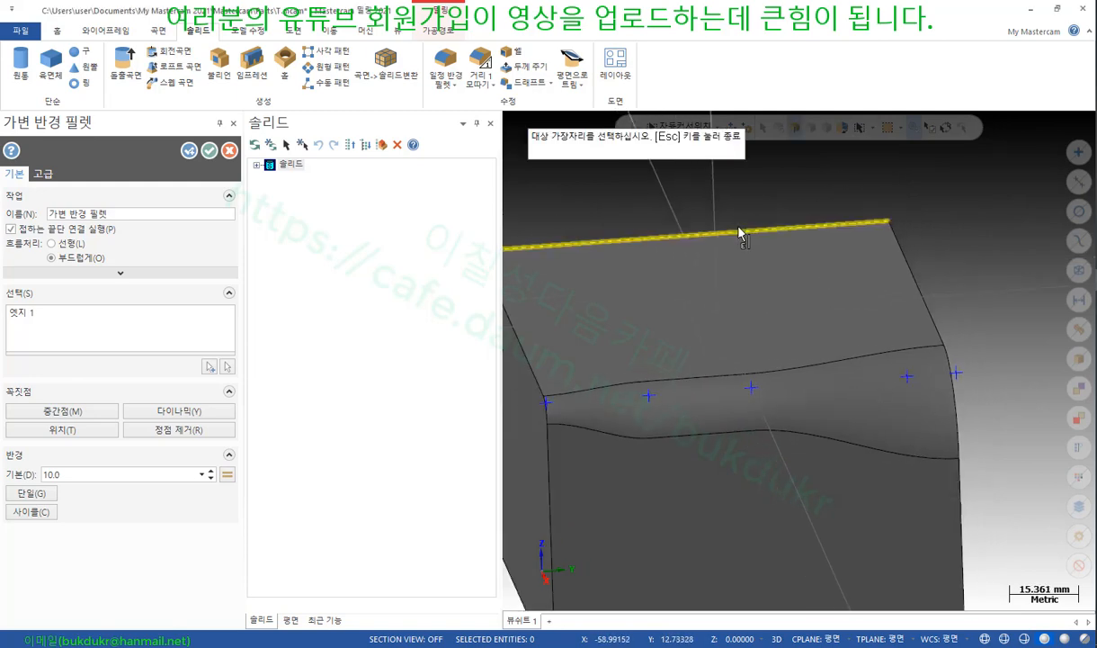
{"action": "key", "text": "Escape"}
Dynamically place a radius vertex with radius 3 between the edge's midpoint and the vertex near its +Y end
{"action": "scroll", "coordinate": [874, 387], "scroll_direction": "down", "scroll_amount": 1}
{"action": "middle_click_drag", "start_coordinate": [874, 389], "coordinate": [826, 423]}
{"action": "left_click", "coordinate": [185, 413]}
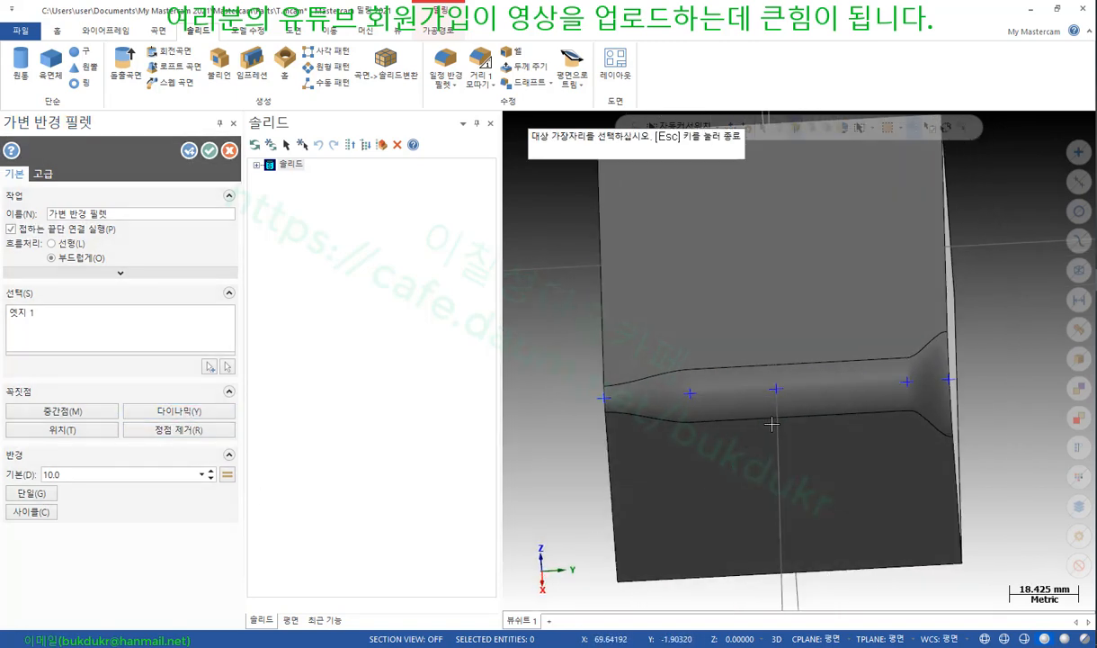
{"action": "left_click", "coordinate": [790, 369]}
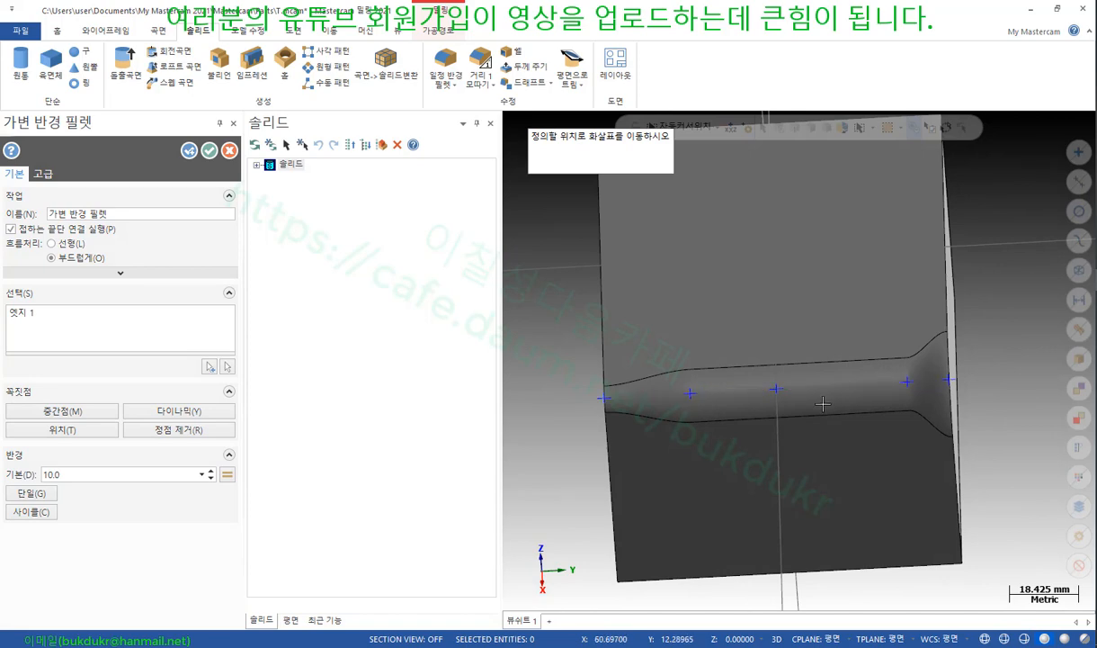
{"action": "left_click", "coordinate": [844, 447]}
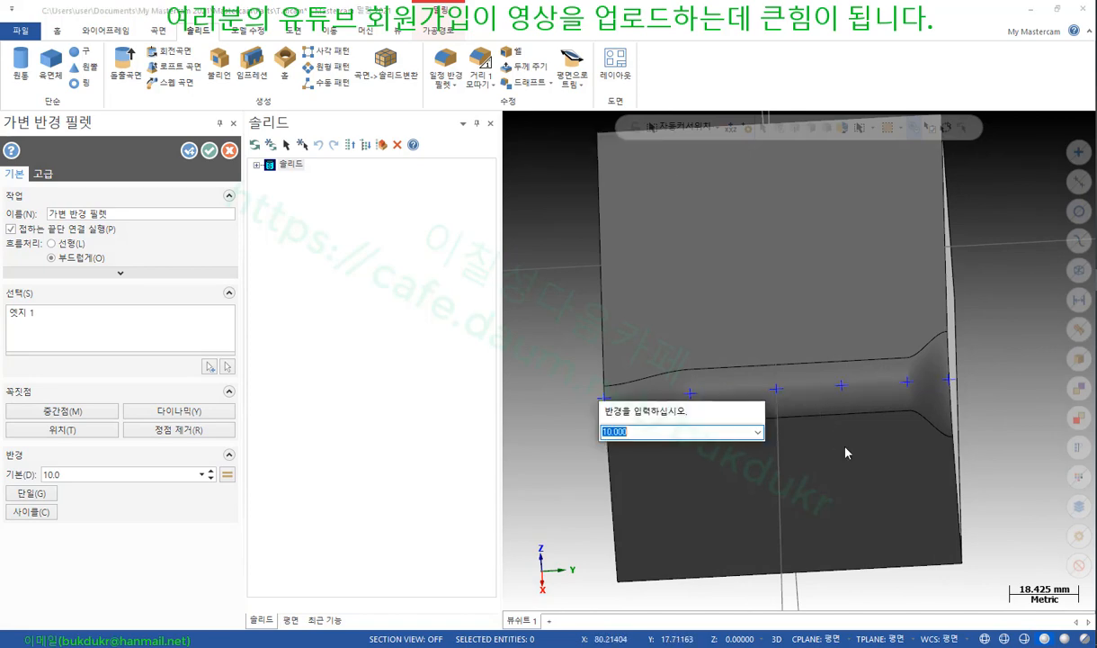
{"action": "type", "text": "5"}
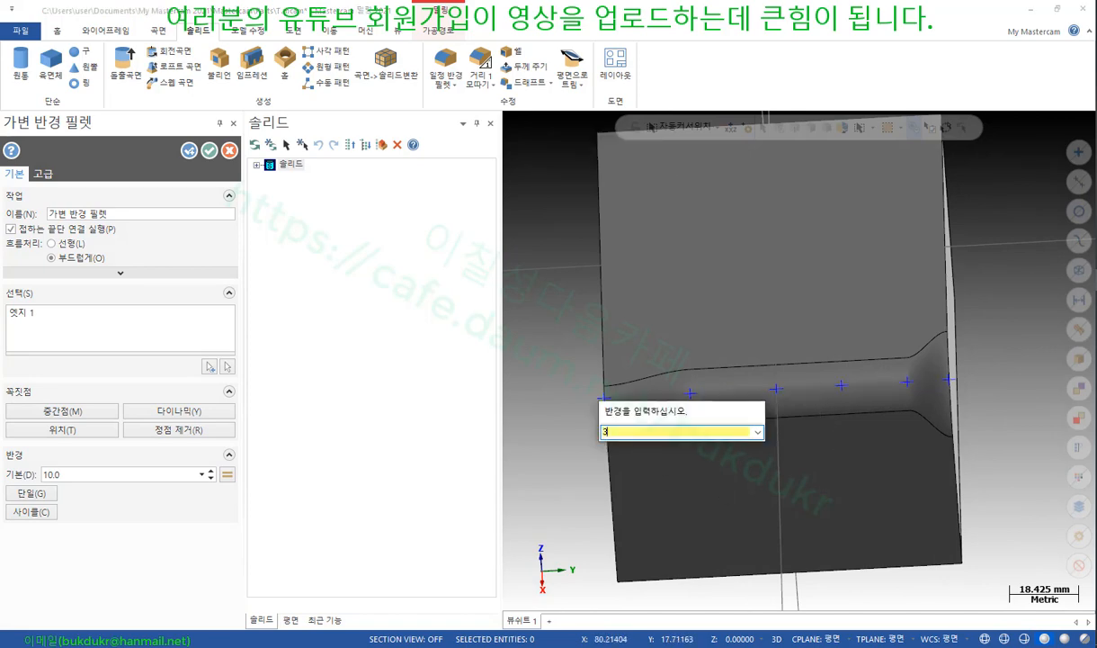
{"action": "key", "text": "Return"}
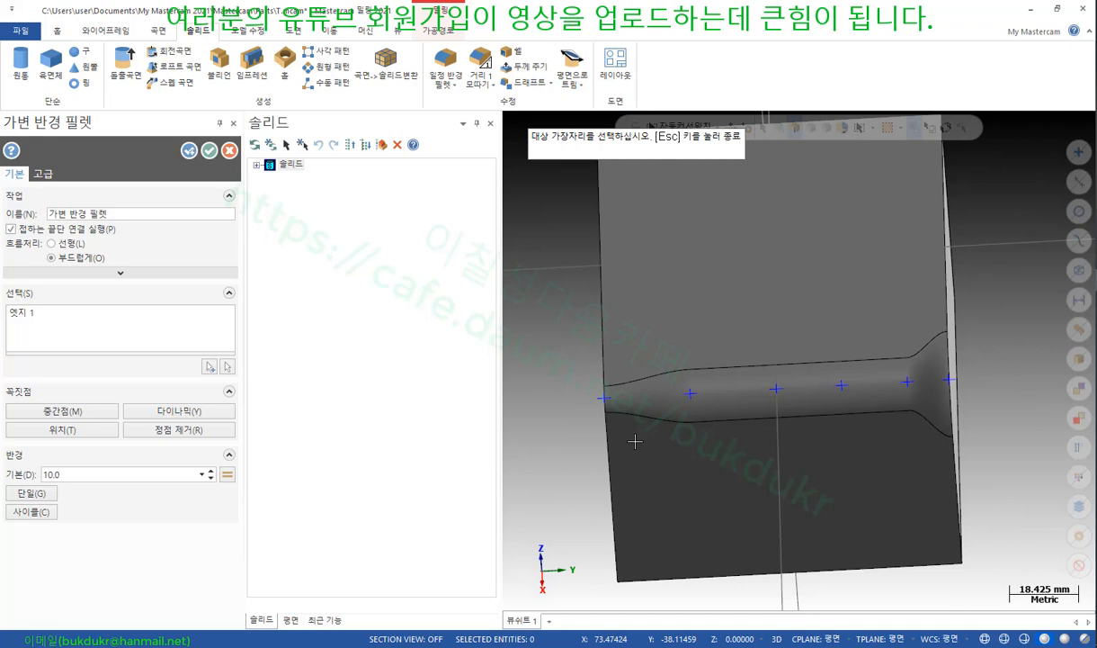
{"action": "key", "text": "Escape"}
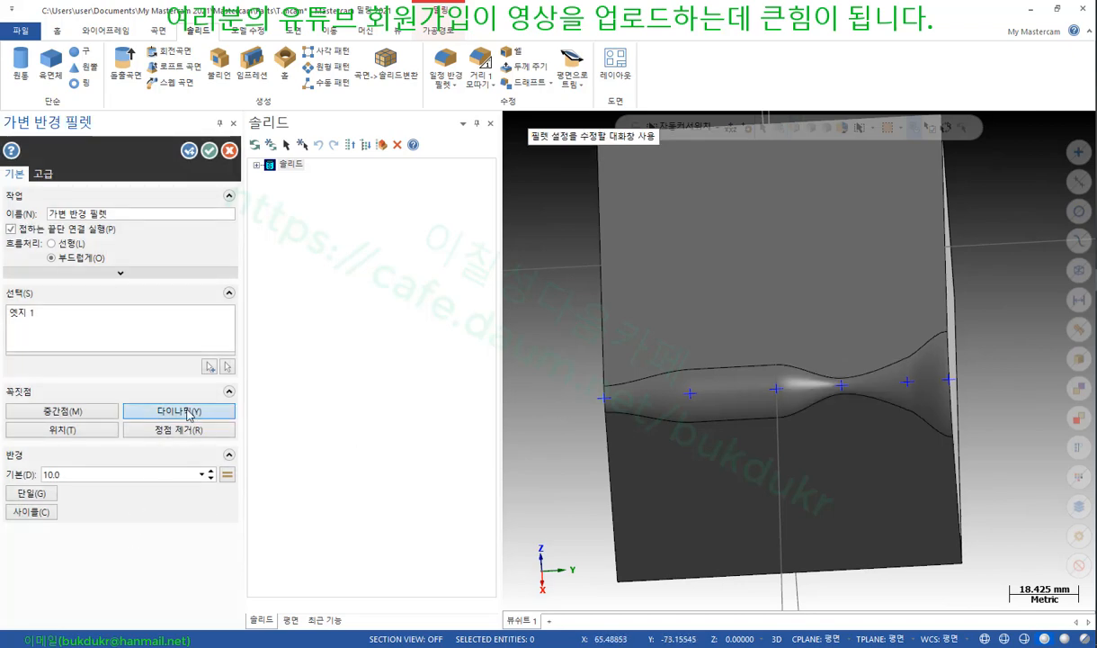
Move the midpoint radius vertex a short way along the edge toward the -Y end
{"action": "left_click", "coordinate": [104, 431]}
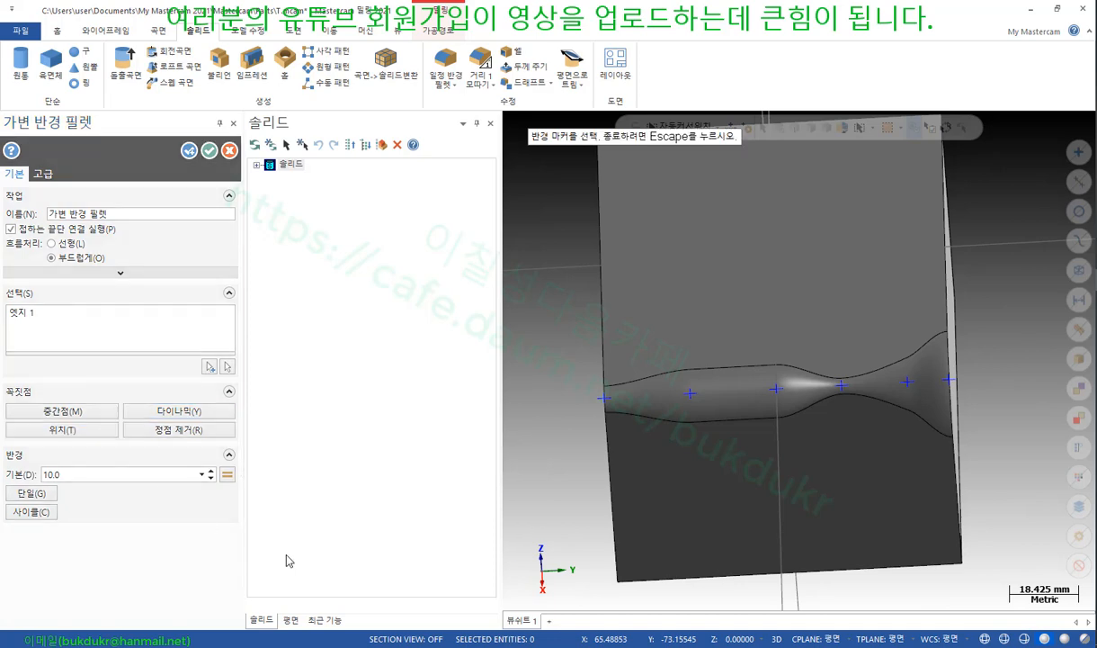
{"action": "left_click", "coordinate": [779, 394]}
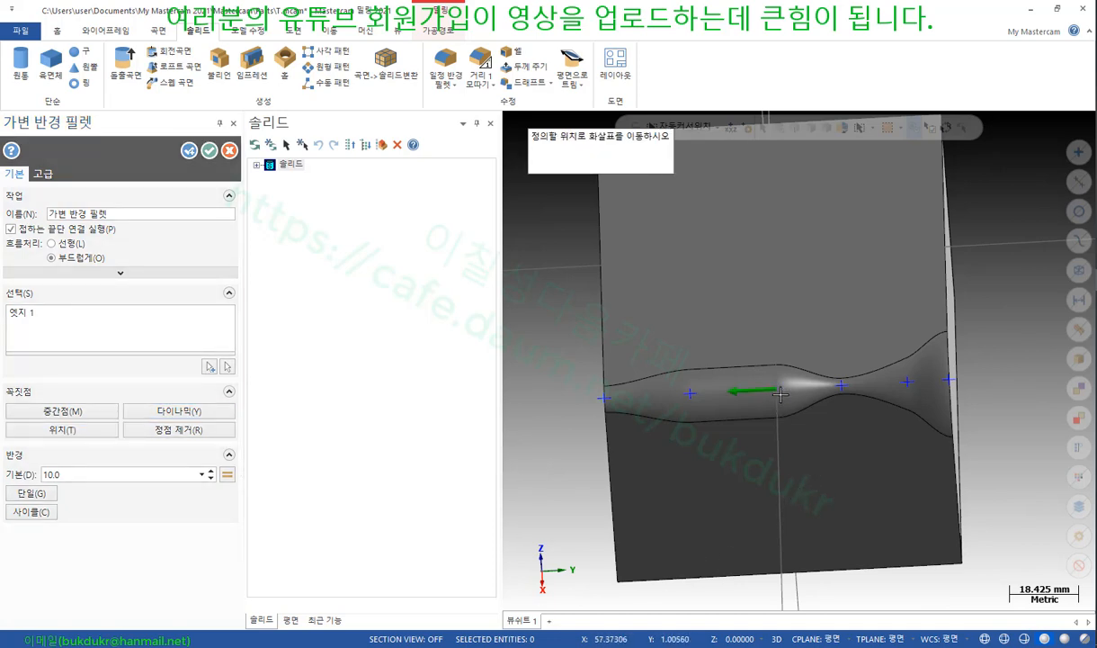
{"action": "left_click", "coordinate": [747, 446]}
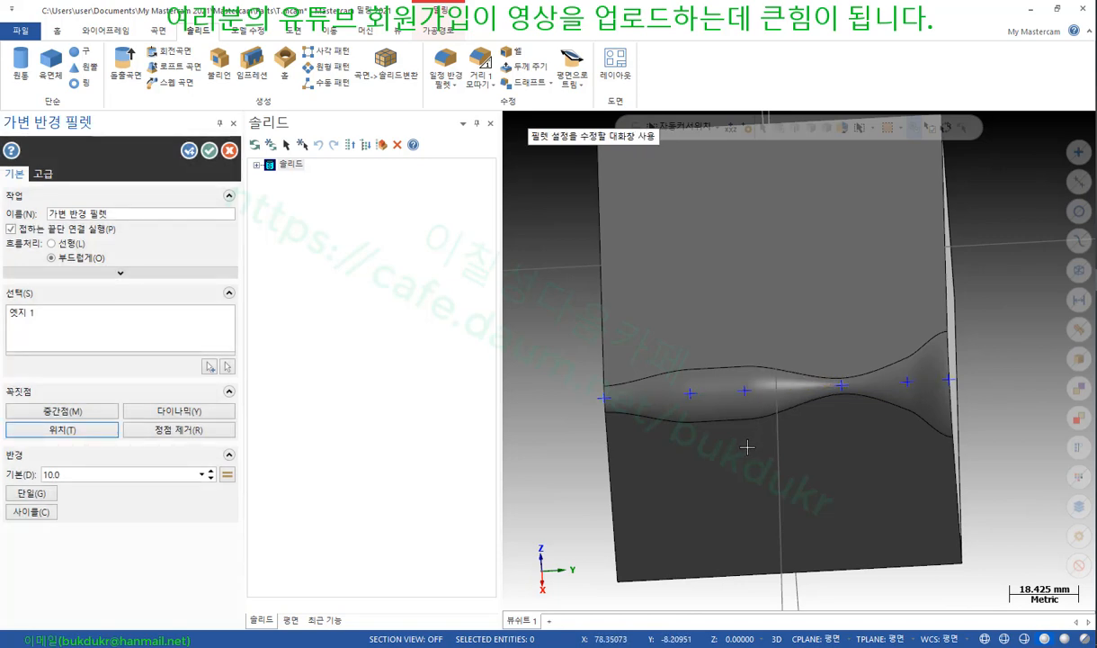
Remove the radius vertex that was shifted from the edge's midpoint toward the -Y end
{"action": "left_click", "coordinate": [194, 436]}
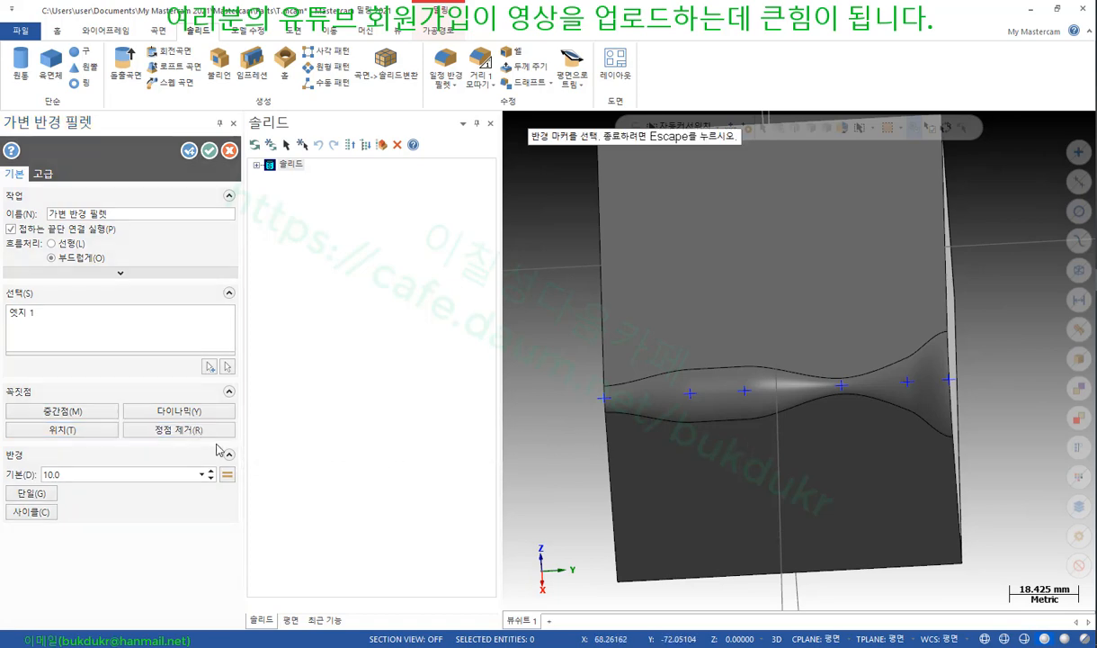
{"action": "left_click", "coordinate": [746, 391]}
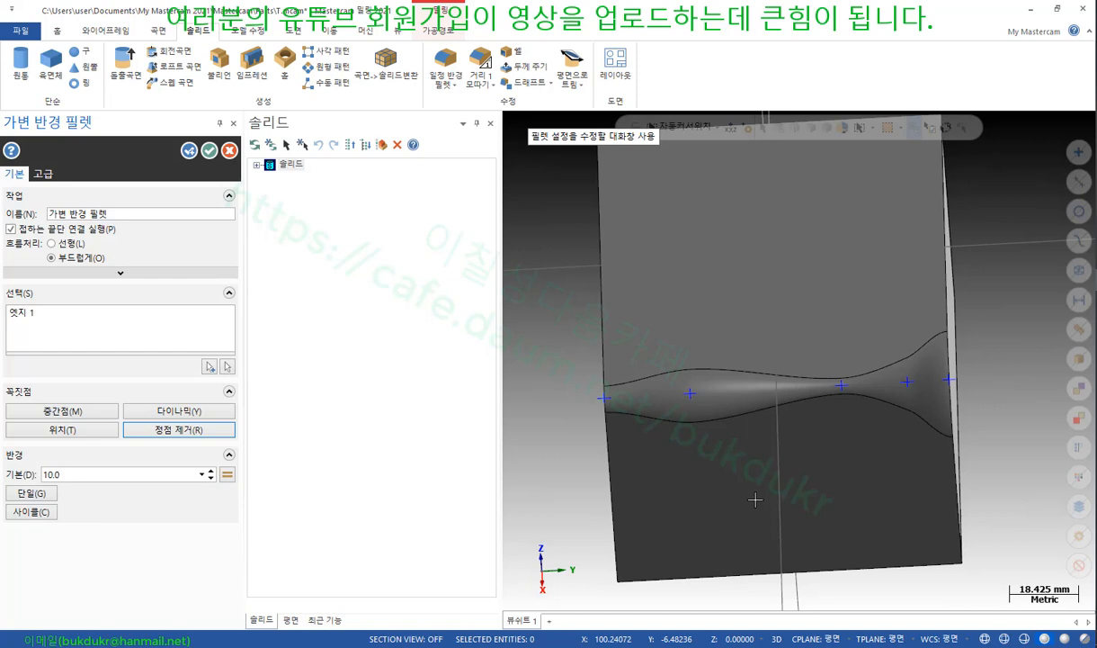
Set the radius of the single vertex near the edge's -Y end to 5
{"action": "left_click", "coordinate": [51, 496]}
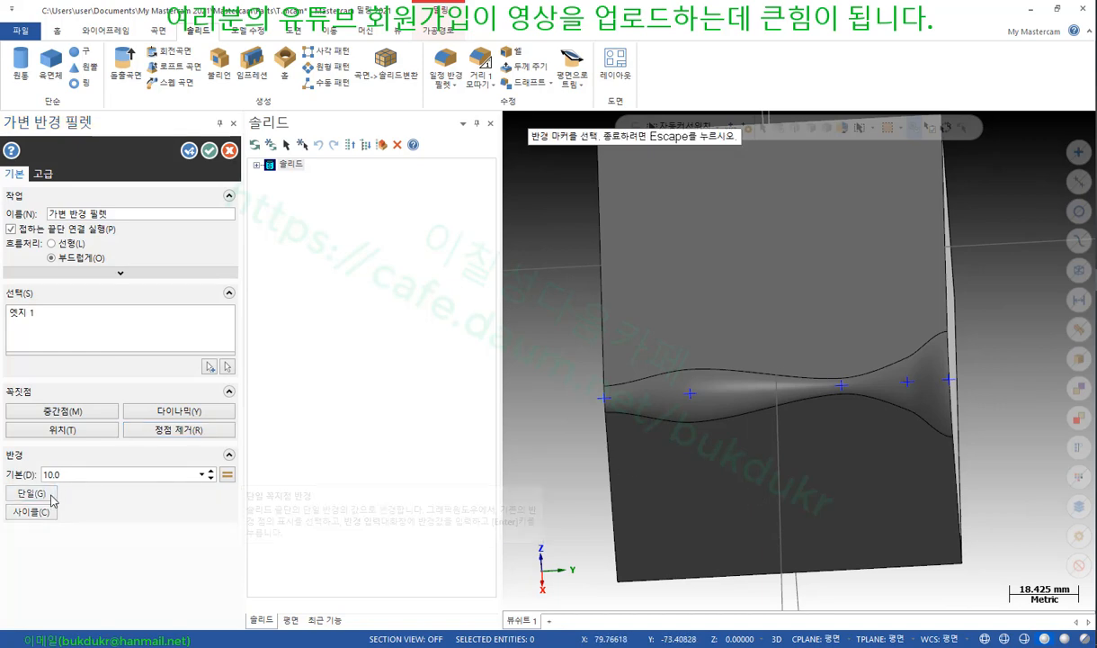
{"action": "left_click", "coordinate": [689, 393]}
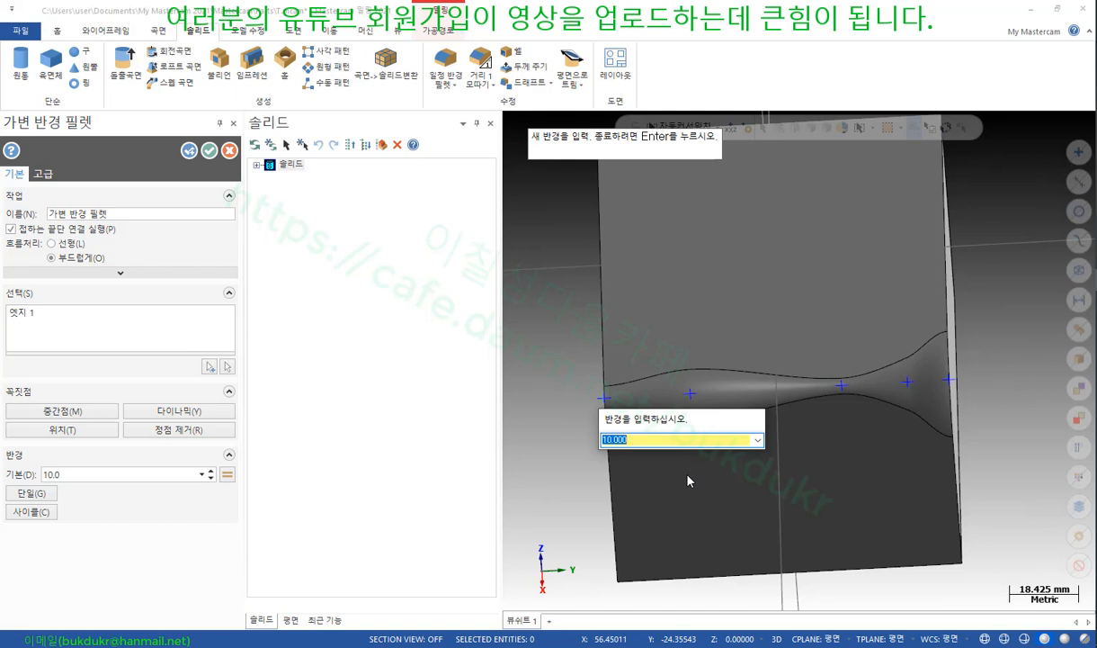
{"action": "key", "text": "Return"}
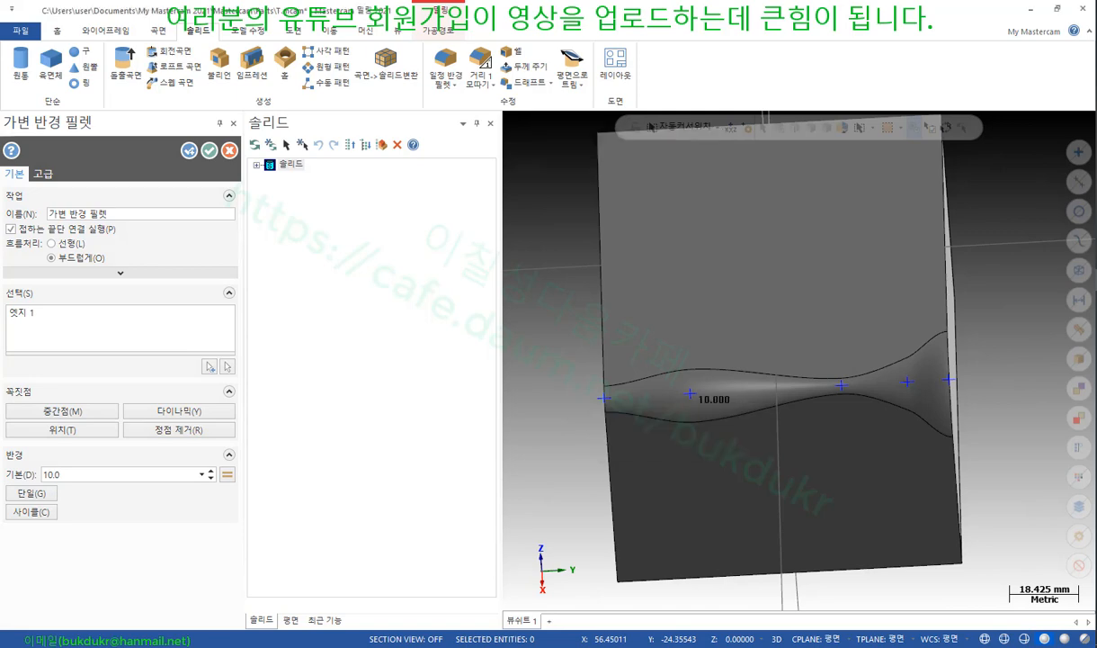
{"action": "key", "text": "Return"}
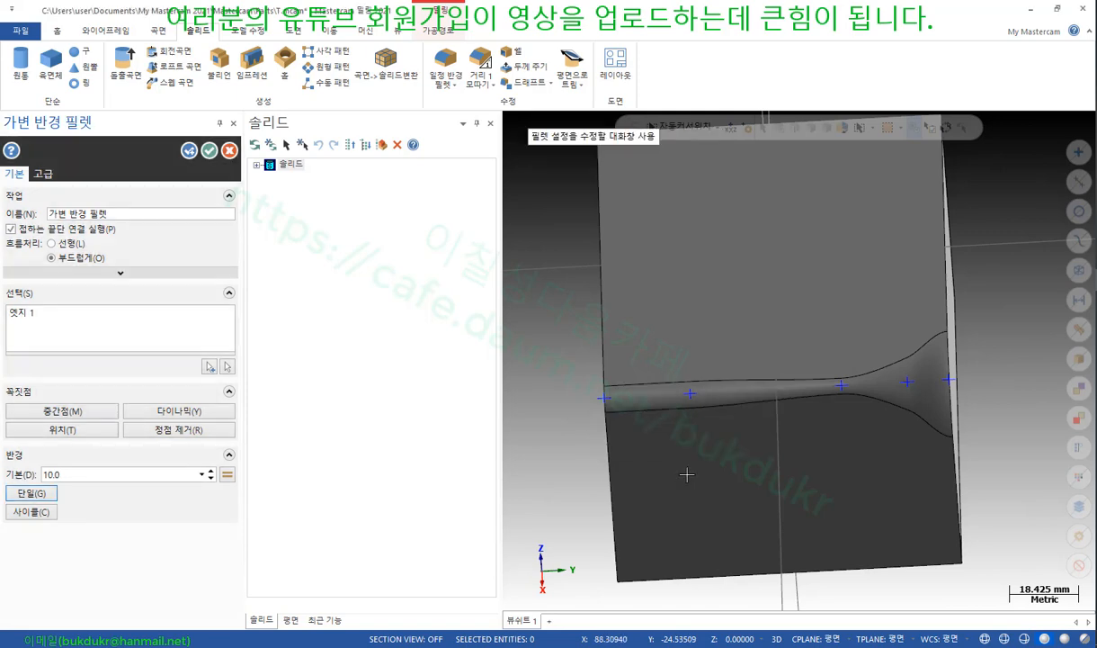
Cycle through the radius vertices from the +Y end, setting radii of 10, 15 and 20, a smaller radius at the fourth, and keeping the last
{"action": "left_click", "coordinate": [32, 493]}
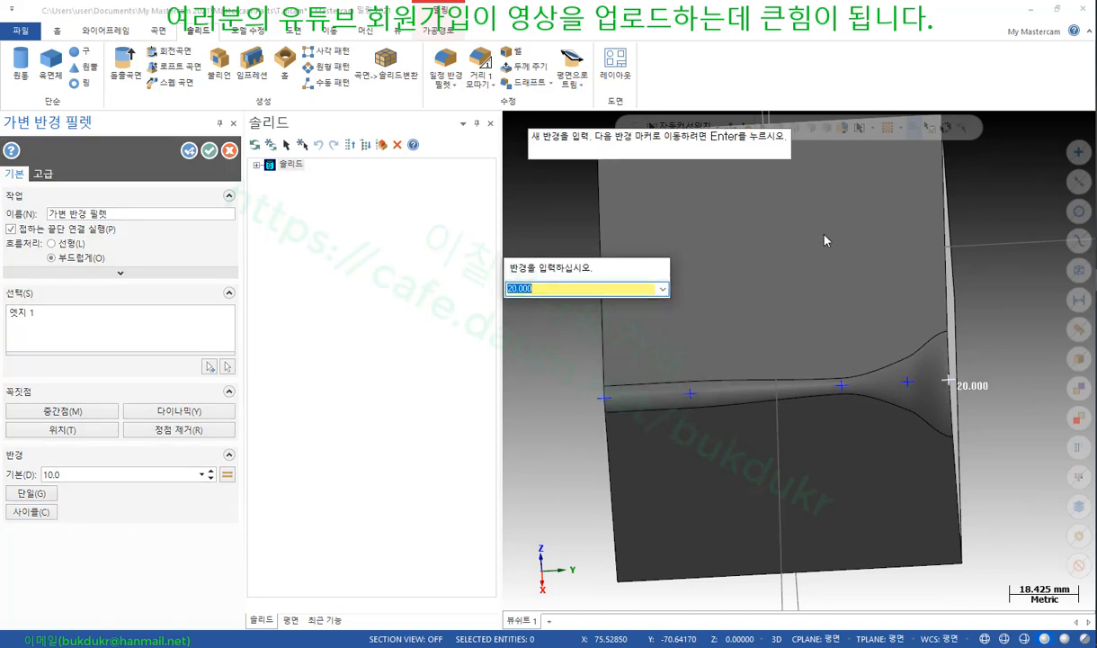
{"action": "type", "text": "10"}
{"action": "key", "text": "Return"}
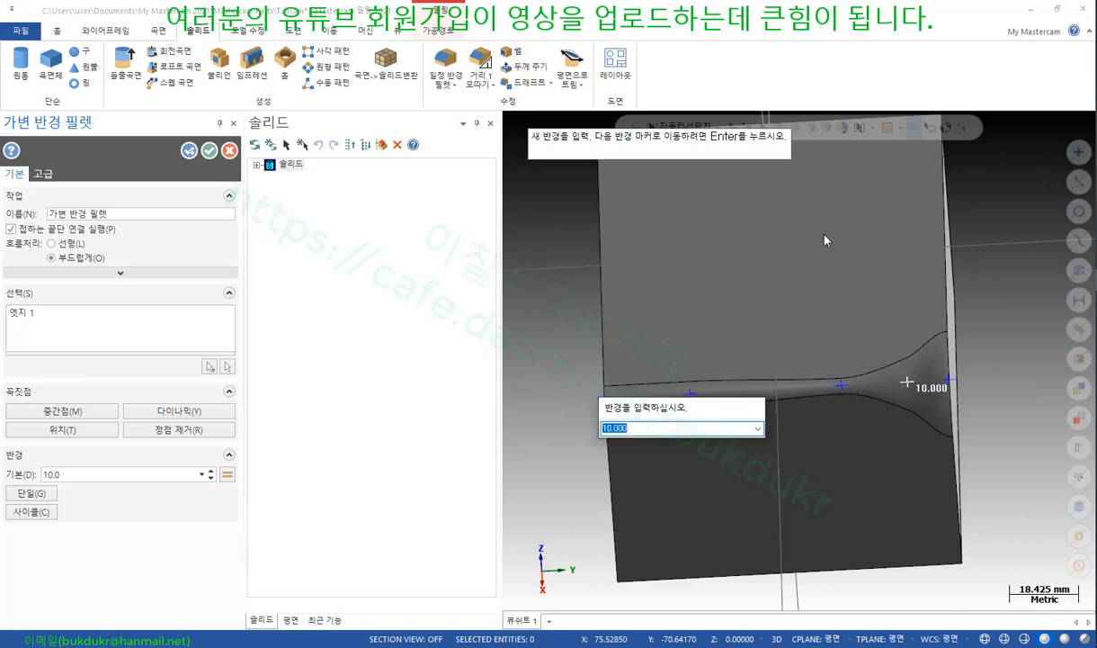
{"action": "type", "text": "15"}
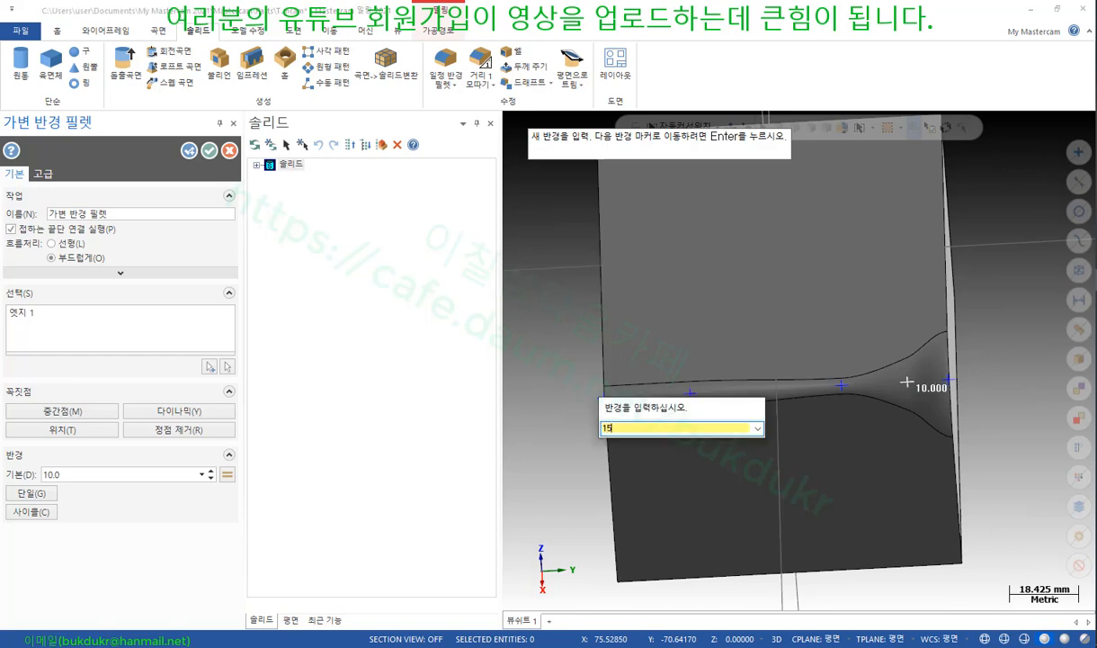
{"action": "key", "text": "Return"}
{"action": "type", "text": "20"}
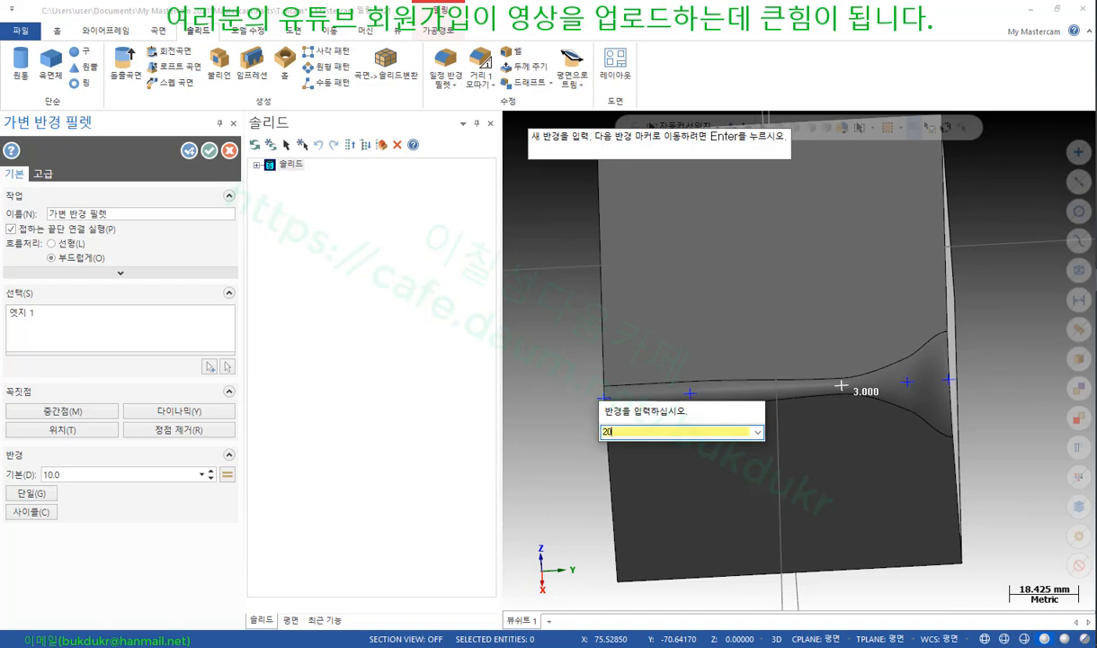
{"action": "key", "text": "Return"}
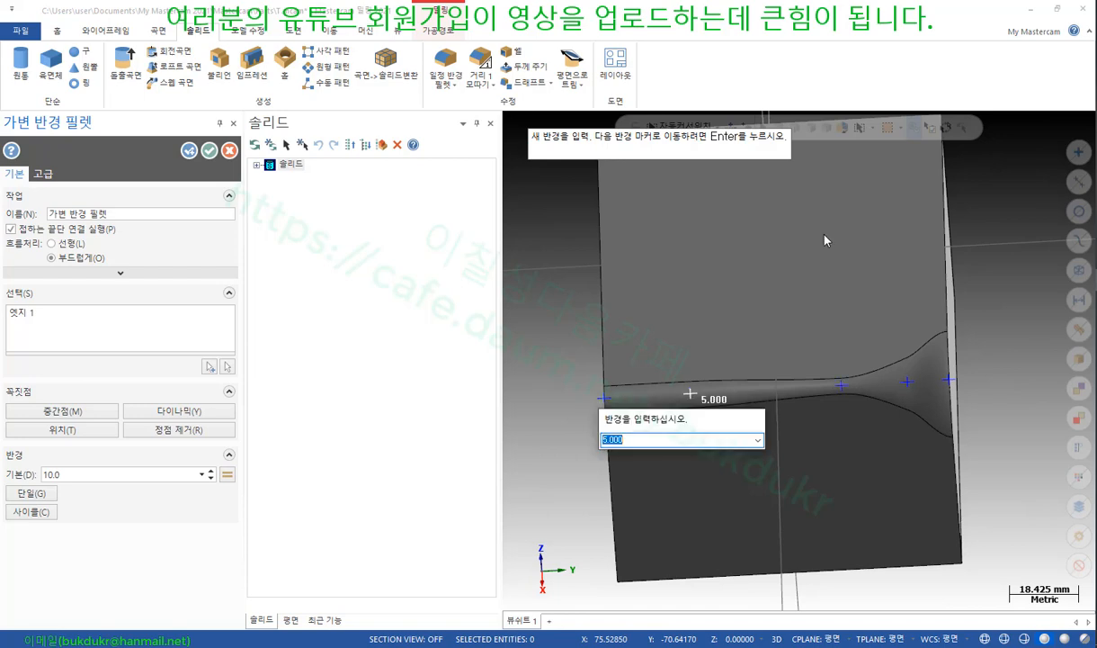
{"action": "type", "text": "30"}
{"action": "key", "text": "Return"}
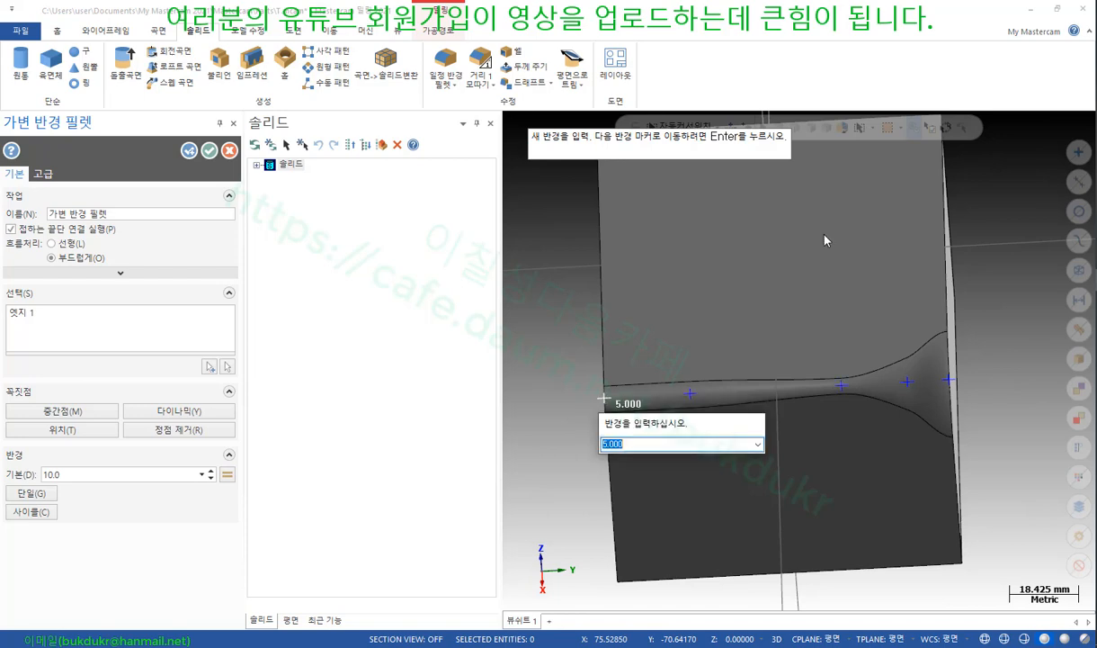
{"action": "key", "text": "Return"}
{"action": "mouse_move", "coordinate": [906, 445]}
{"action": "middle_mouse_down"}
{"action": "mouse_move", "coordinate": [882, 444]}
{"action": "mouse_move", "coordinate": [914, 444]}
{"action": "mouse_move", "coordinate": [942, 422]}
{"action": "middle_mouse_up"}
{"action": "scroll", "coordinate": [942, 422], "scroll_direction": "up", "scroll_amount": 2}
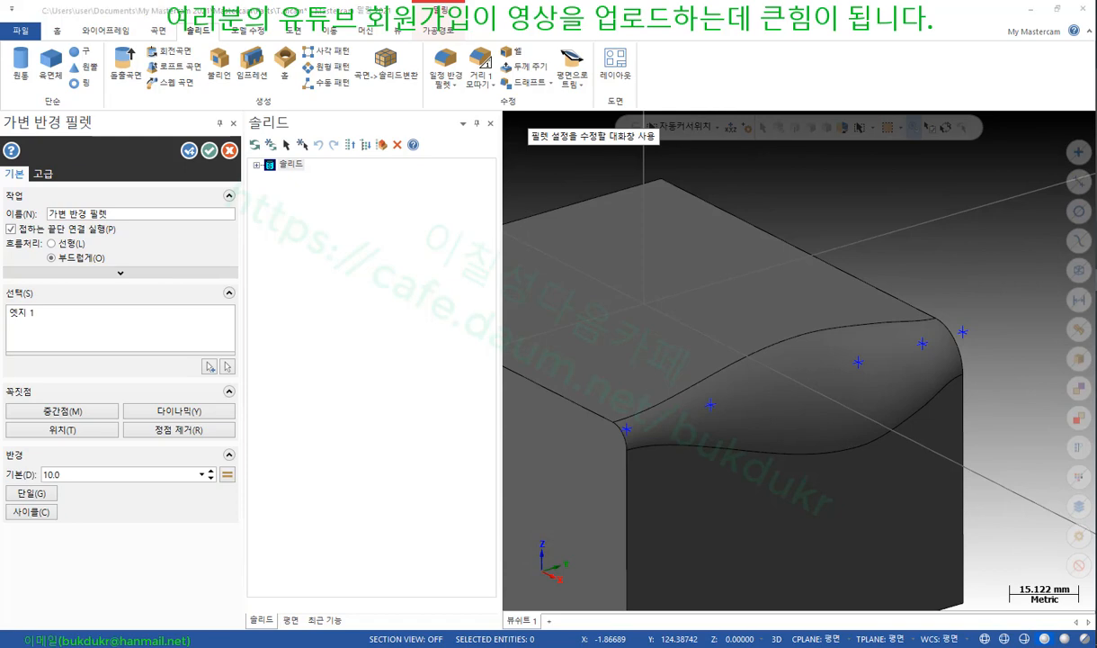
{"action": "left_click_drag", "start_coordinate": [5, 495], "coordinate": [43, 492]}
{"action": "left_click_drag", "start_coordinate": [7, 523], "coordinate": [61, 525]}
{"action": "mouse_move", "coordinate": [946, 284]}
{"action": "left_mouse_down"}
{"action": "mouse_move", "coordinate": [956, 310]}
{"action": "mouse_move", "coordinate": [965, 286]}
{"action": "left_mouse_up"}
{"action": "left_click_drag", "start_coordinate": [905, 312], "coordinate": [921, 311]}
{"action": "left_click_drag", "start_coordinate": [836, 315], "coordinate": [858, 310]}
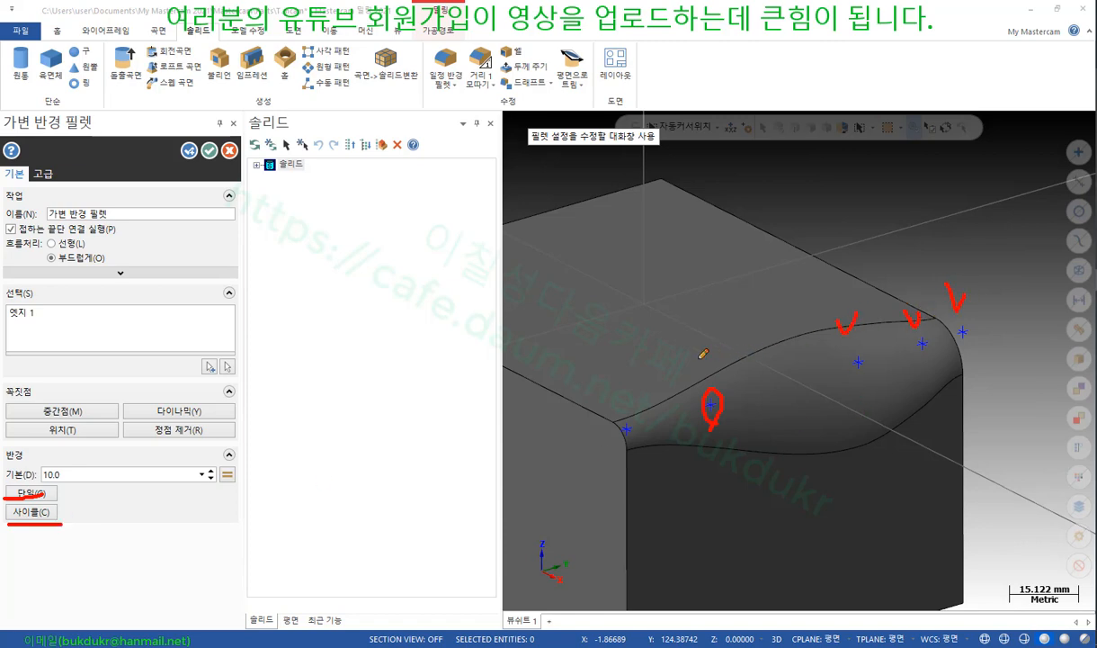
{"action": "left_click_drag", "start_coordinate": [691, 360], "coordinate": [717, 359]}
{"action": "left_click_drag", "start_coordinate": [611, 383], "coordinate": [639, 374]}
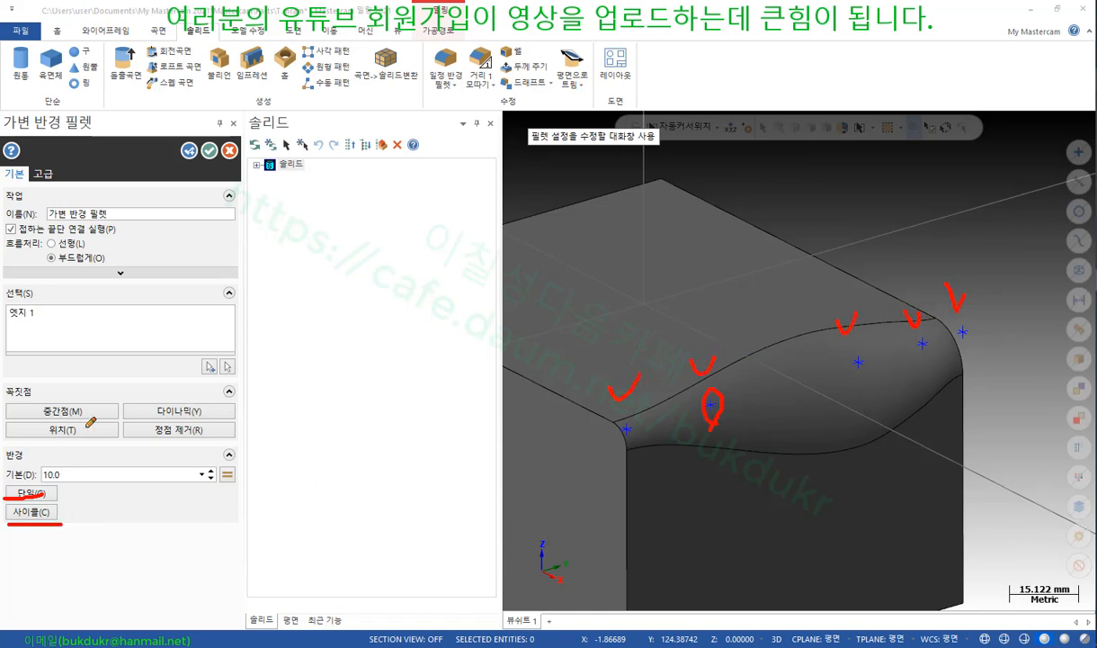
{"action": "left_click_drag", "start_coordinate": [20, 417], "coordinate": [85, 413]}
{"action": "left_click_drag", "start_coordinate": [858, 372], "coordinate": [979, 334]}
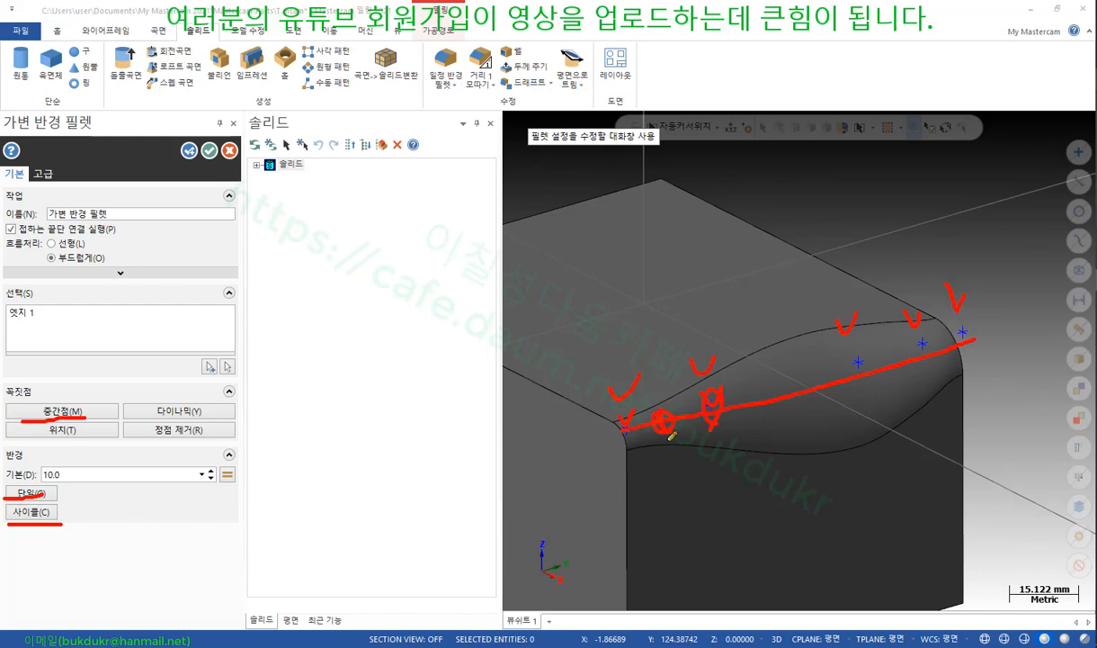
{"action": "mouse_move", "coordinate": [140, 445]}
{"action": "left_mouse_down"}
{"action": "mouse_move", "coordinate": [171, 442]}
{"action": "mouse_move", "coordinate": [207, 411]}
{"action": "left_mouse_up"}
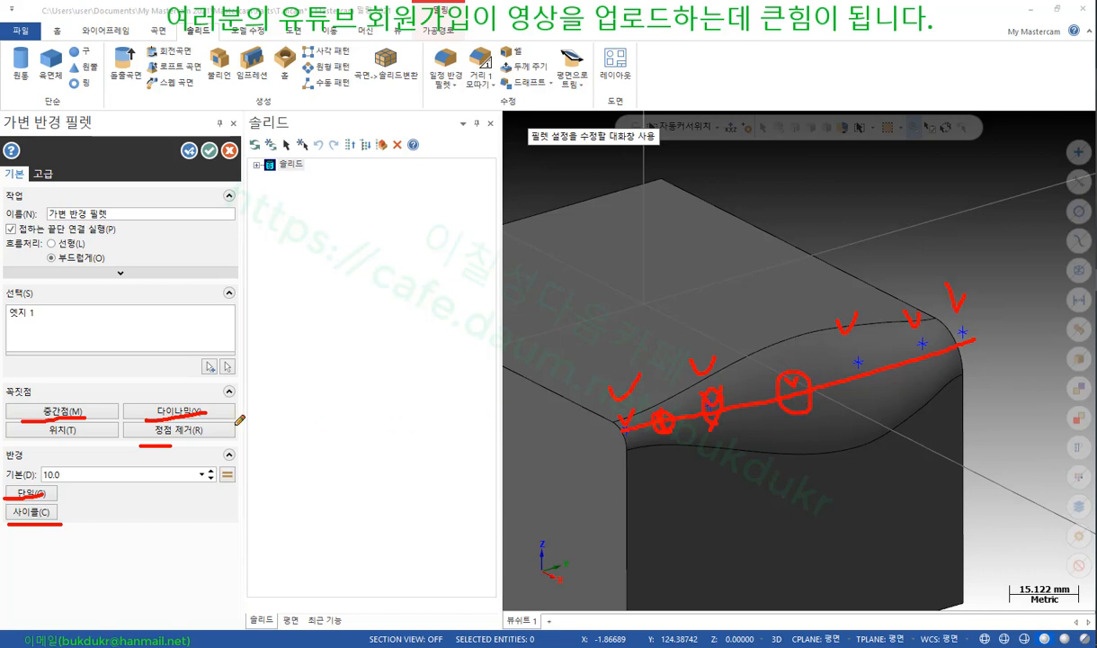
{"action": "left_click_drag", "start_coordinate": [210, 415], "coordinate": [229, 414]}
{"action": "left_click_drag", "start_coordinate": [22, 436], "coordinate": [66, 435]}
{"action": "mouse_move", "coordinate": [849, 366]}
{"action": "left_mouse_down"}
{"action": "mouse_move", "coordinate": [861, 351]}
{"action": "mouse_move", "coordinate": [865, 379]}
{"action": "mouse_move", "coordinate": [911, 351]}
{"action": "left_mouse_up"}
{"action": "left_click_drag", "start_coordinate": [24, 447], "coordinate": [70, 445]}
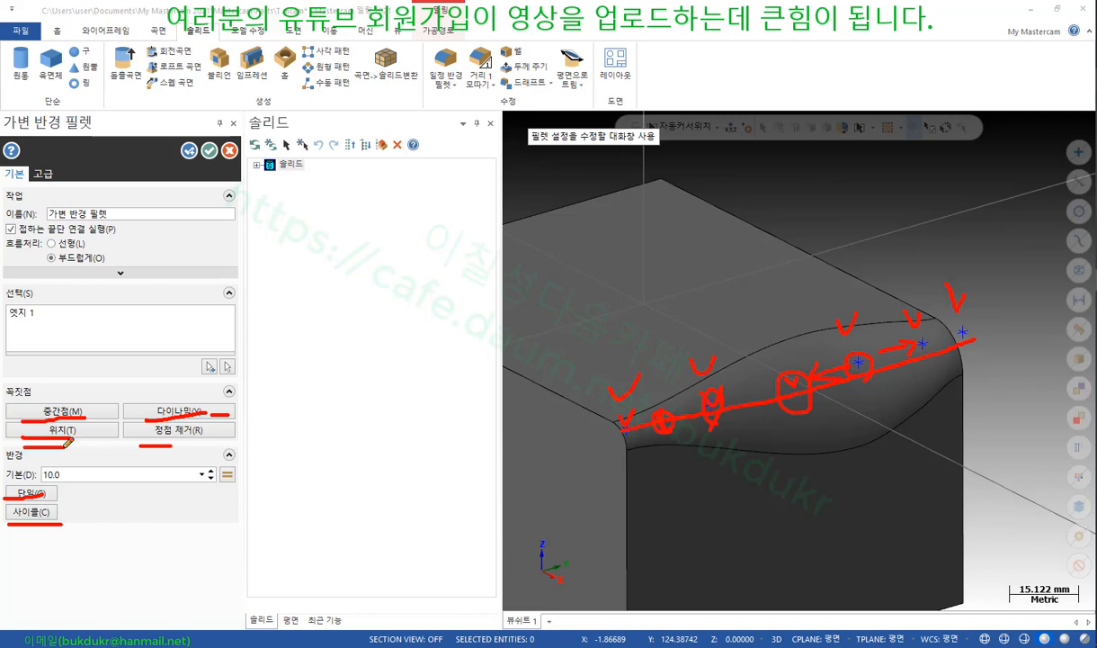
{"action": "left_click_drag", "start_coordinate": [144, 440], "coordinate": [189, 437]}
{"action": "right_click", "coordinate": [731, 351]}
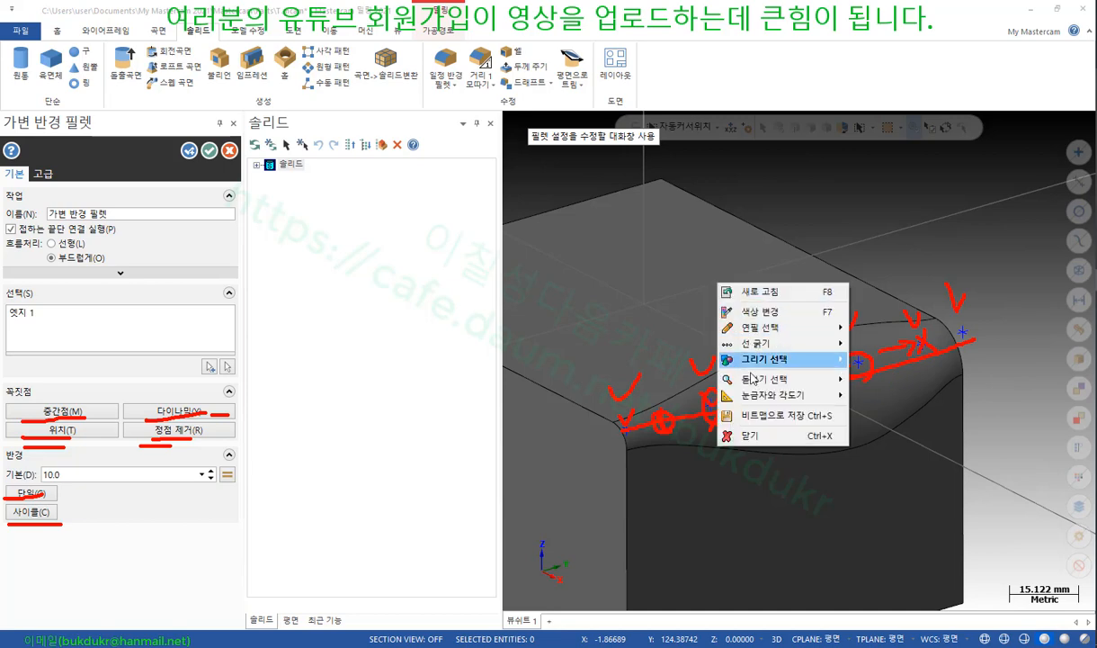
{"action": "left_click", "coordinate": [781, 441]}
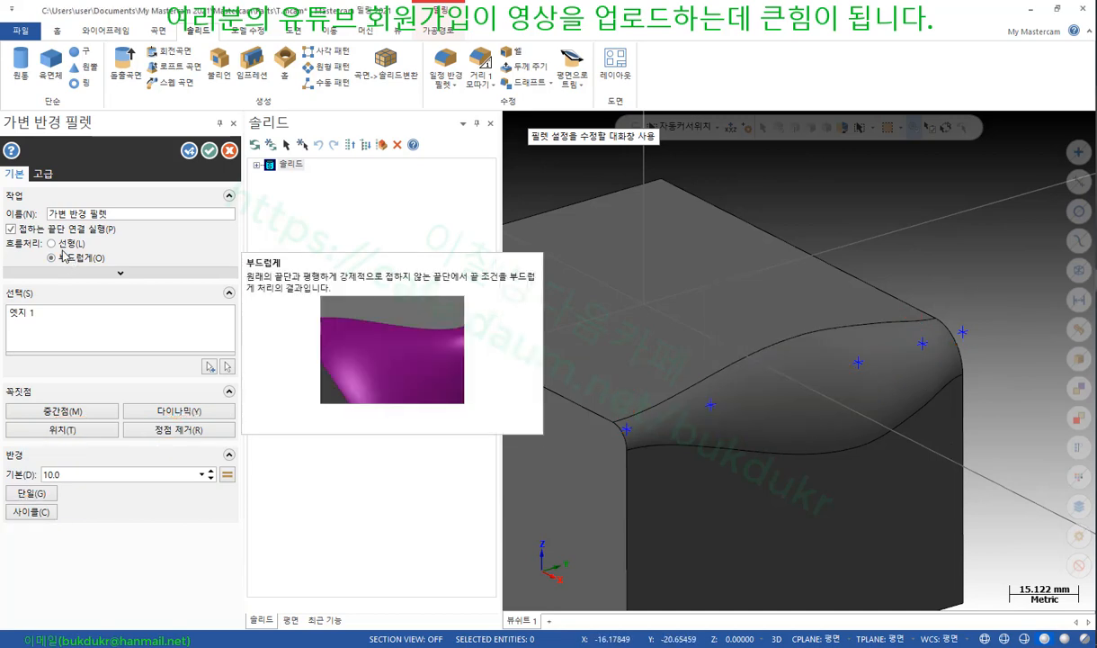
Switch the fillet's flow handling to linear and create the variable radius fillet
{"action": "left_click", "coordinate": [52, 243]}
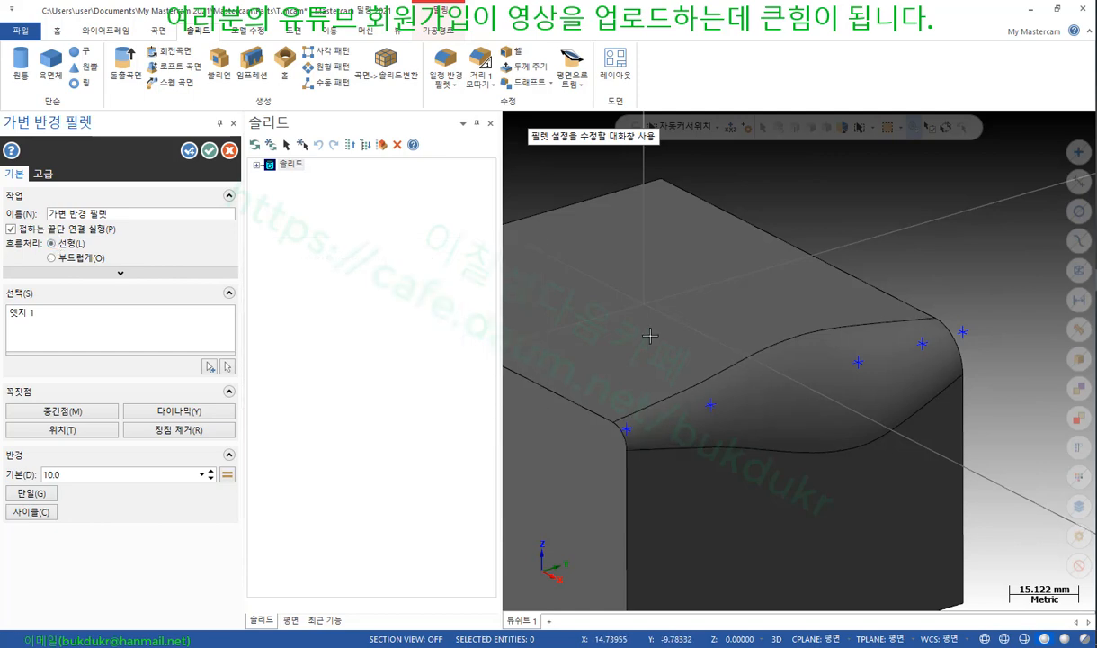
{"action": "mouse_move", "coordinate": [822, 437]}
{"action": "middle_mouse_down"}
{"action": "mouse_move", "coordinate": [795, 435]}
{"action": "mouse_move", "coordinate": [785, 417]}
{"action": "middle_mouse_up"}
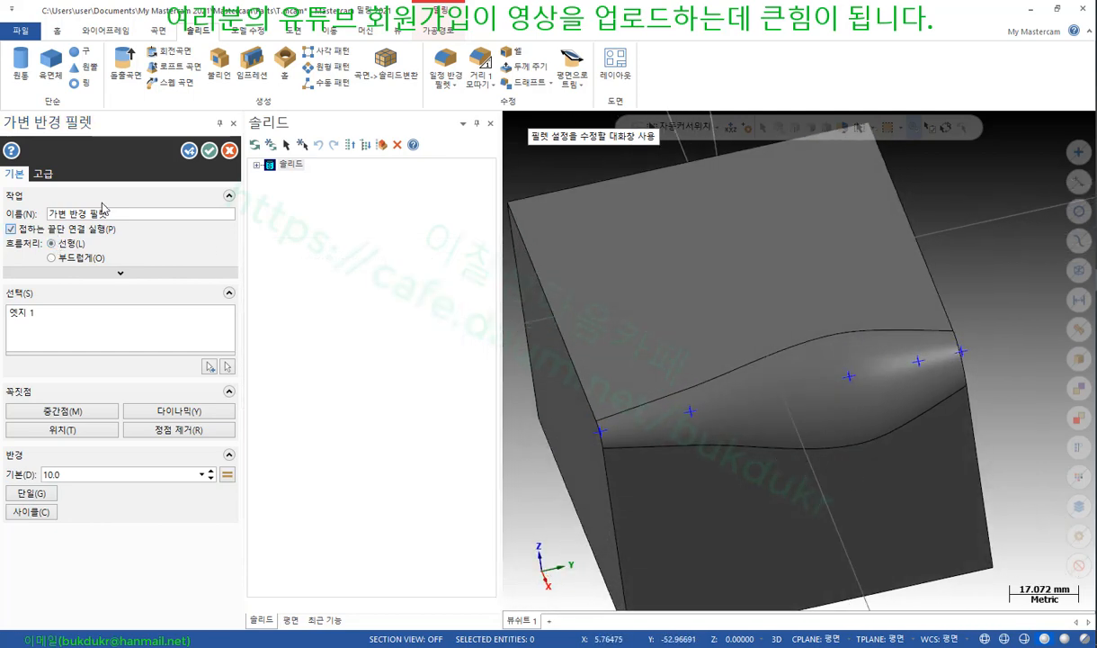
{"action": "left_click", "coordinate": [50, 177]}
{"action": "left_click", "coordinate": [11, 272]}
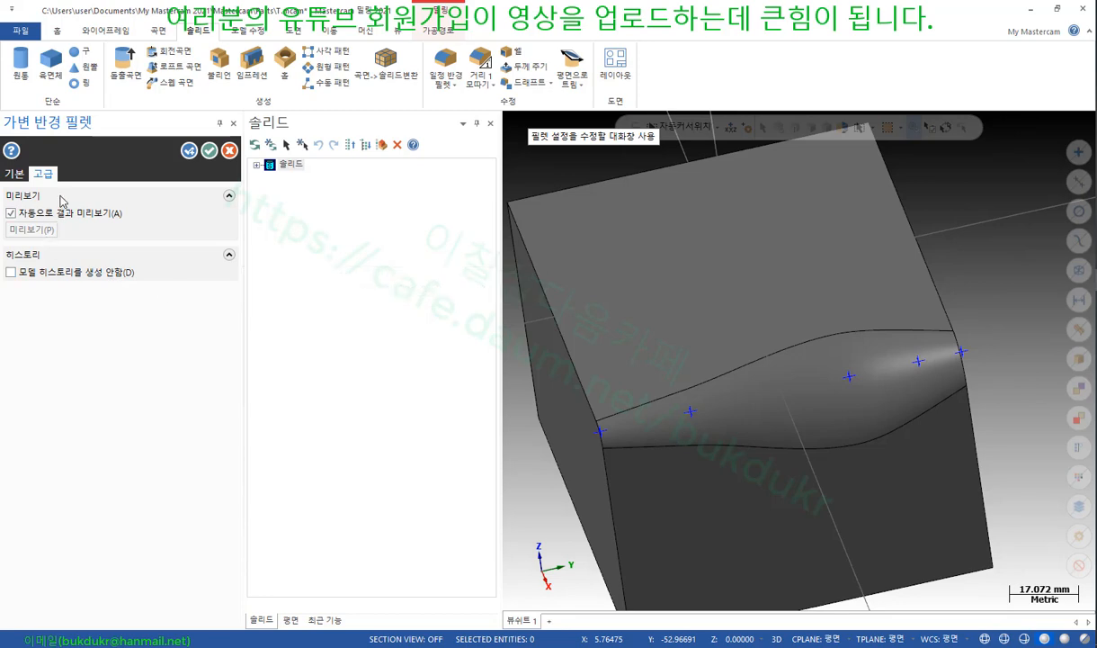
{"action": "left_click", "coordinate": [15, 176]}
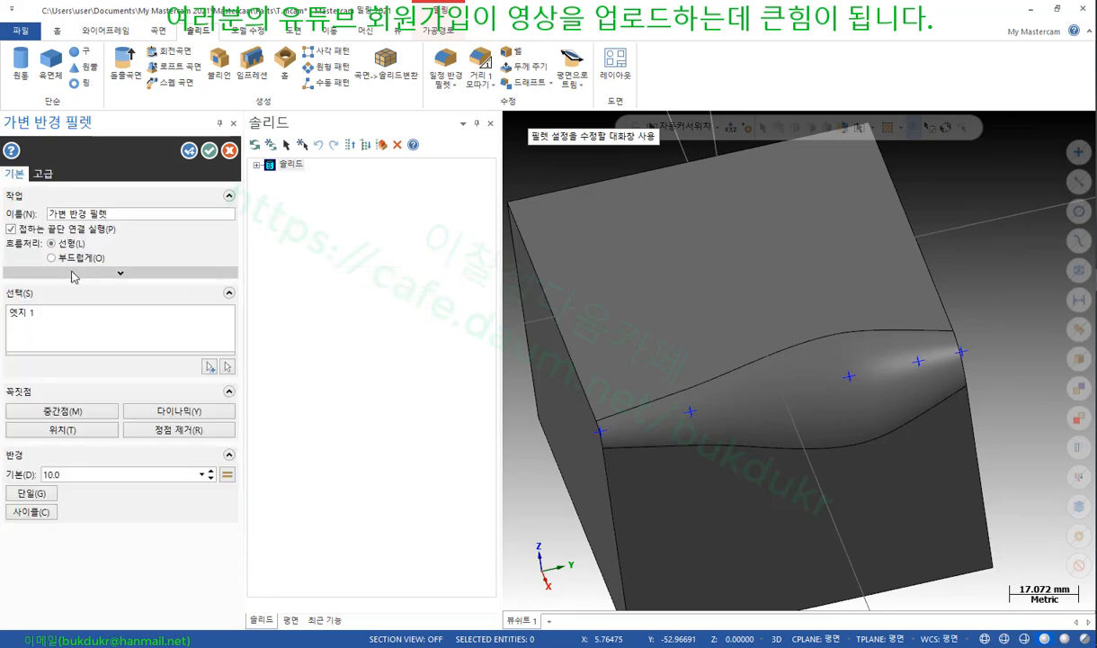
{"action": "left_click", "coordinate": [208, 150]}
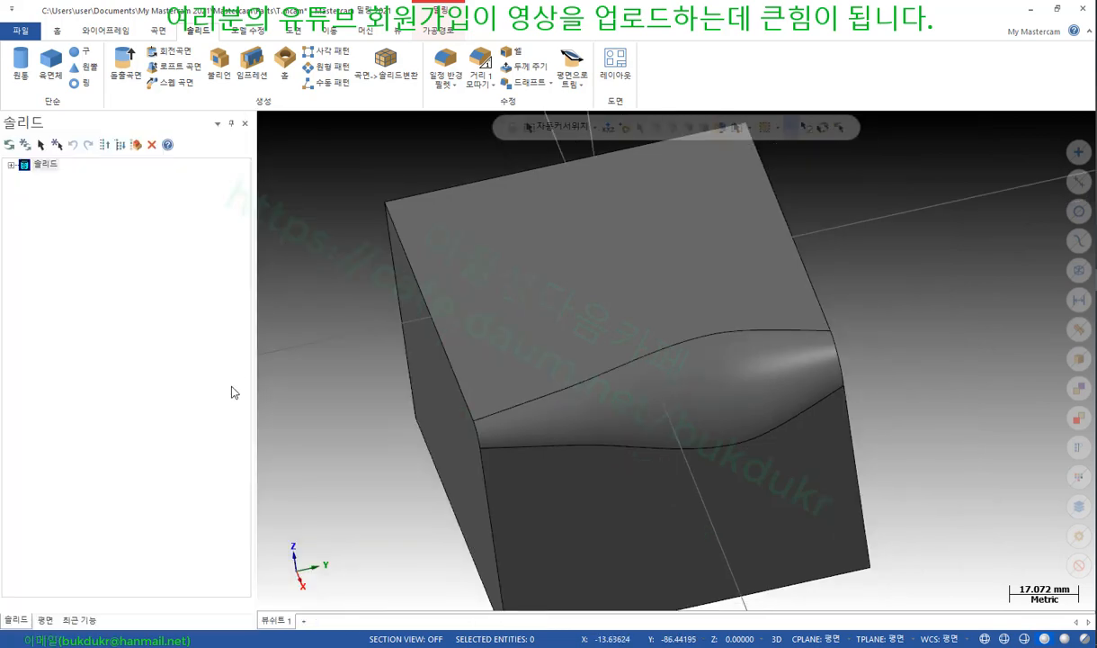
Check the variable radius fillet in the solid's operation list and remove the solid's history
{"action": "left_click", "coordinate": [12, 165]}
{"action": "left_click", "coordinate": [69, 186]}
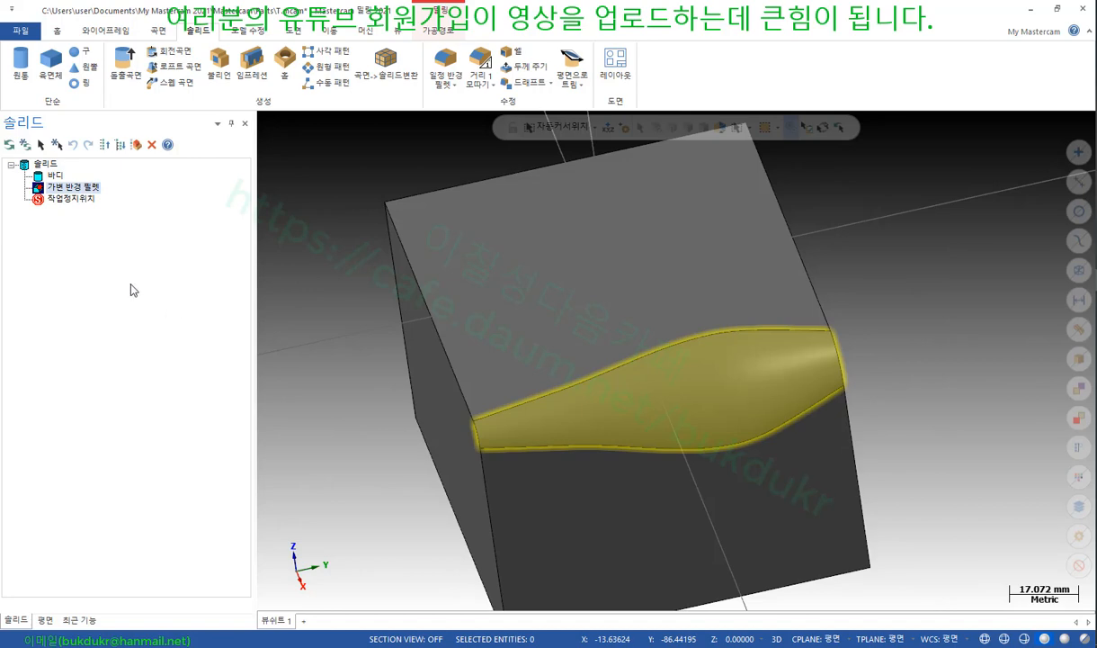
{"action": "left_click", "coordinate": [49, 165]}
{"action": "right_click", "coordinate": [49, 168]}
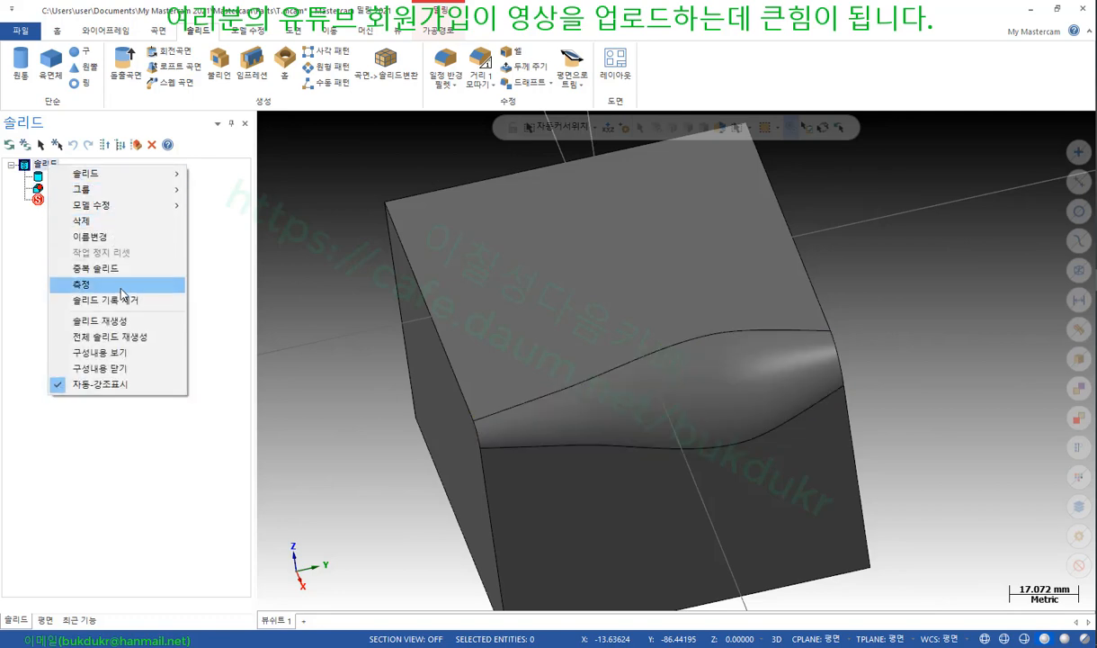
{"action": "left_click", "coordinate": [128, 303]}
{"action": "left_click", "coordinate": [11, 165]}
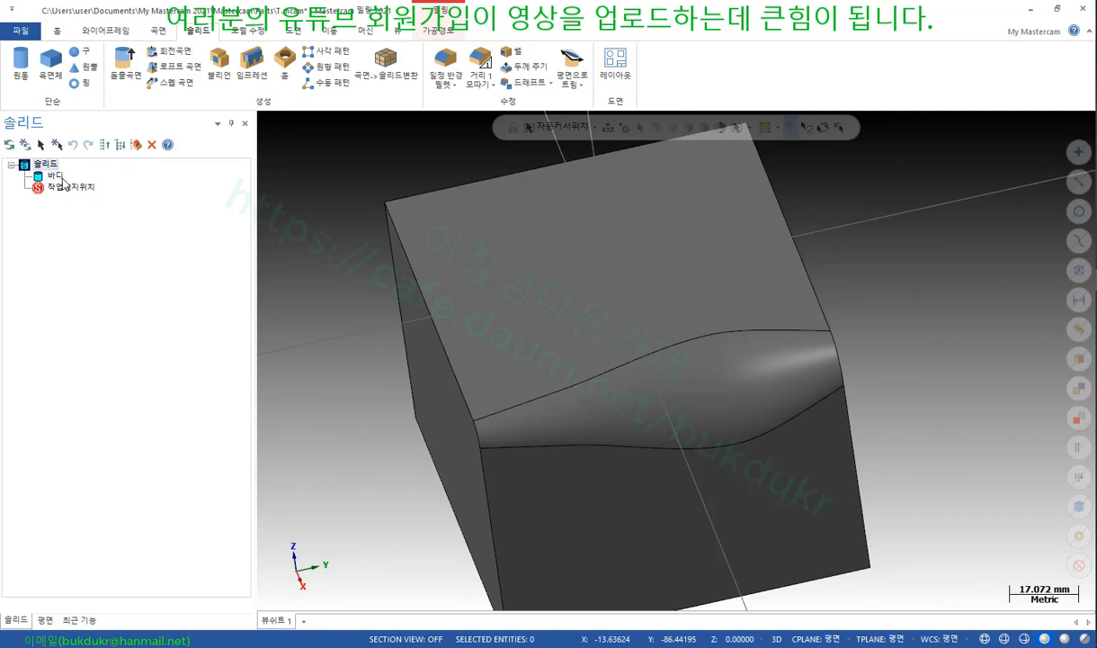
{"action": "scroll", "coordinate": [634, 416], "scroll_direction": "down", "scroll_amount": 3}
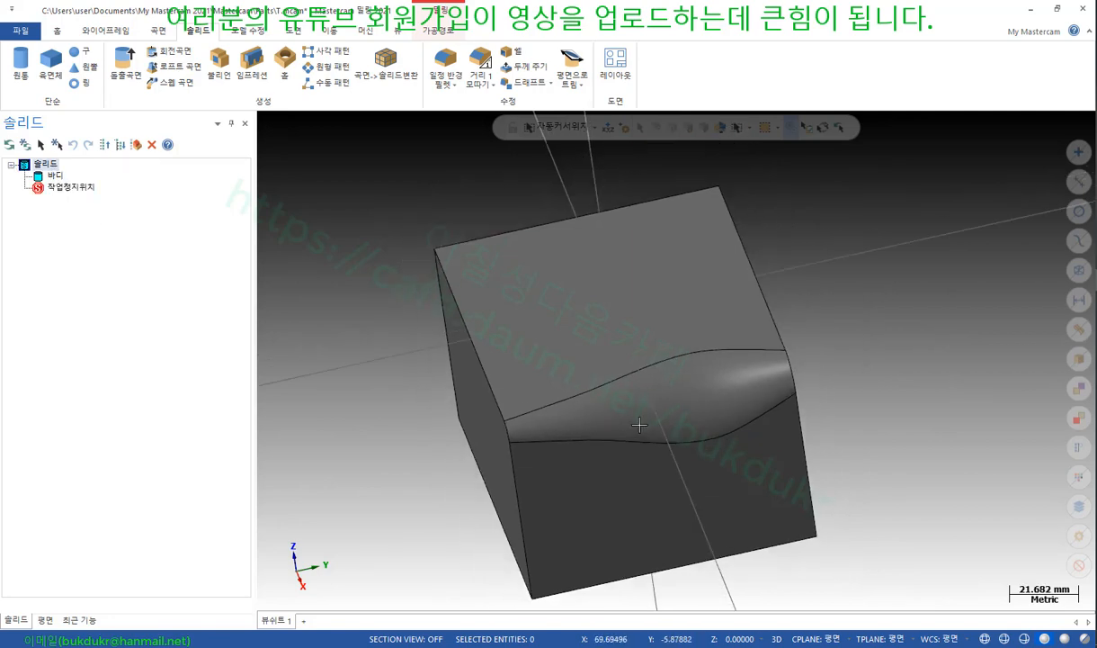
{"action": "middle_click_drag", "start_coordinate": [632, 402], "coordinate": [641, 381]}
{"action": "scroll", "coordinate": [671, 453], "scroll_direction": "up", "scroll_amount": 2}
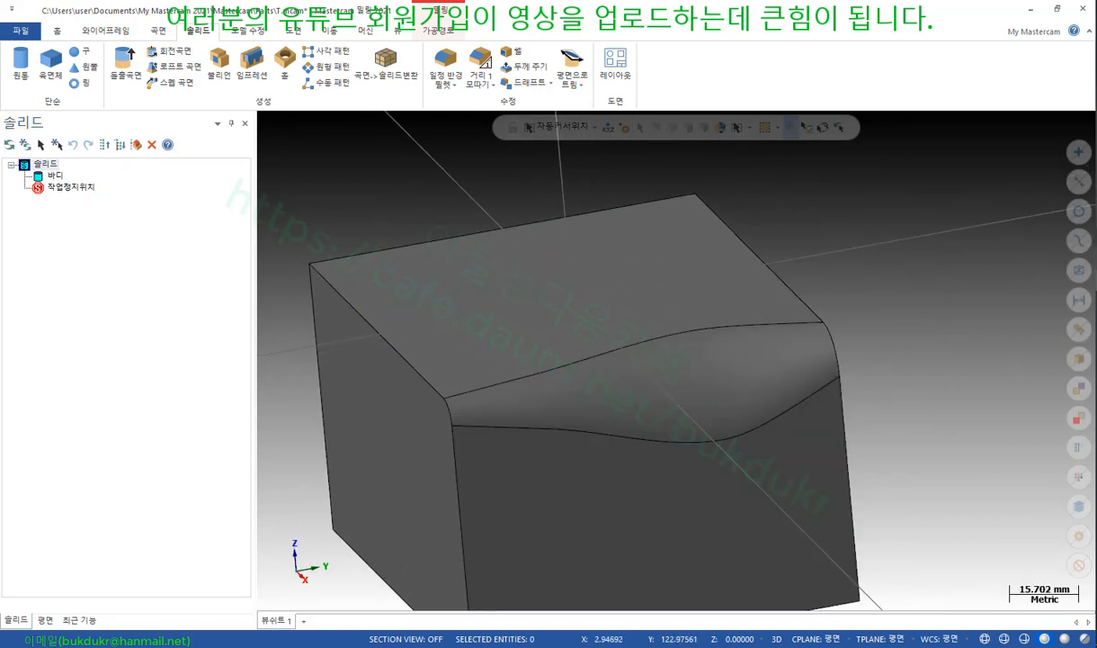
Switch to the Mastercam 2021 textbook PDF in Adobe Acrobat and review the fillet explanations on pages 291 to 295
{"action": "key", "text": "alt+Tab"}
{"action": "scroll", "coordinate": [734, 338], "scroll_direction": "down", "scroll_amount": 5}
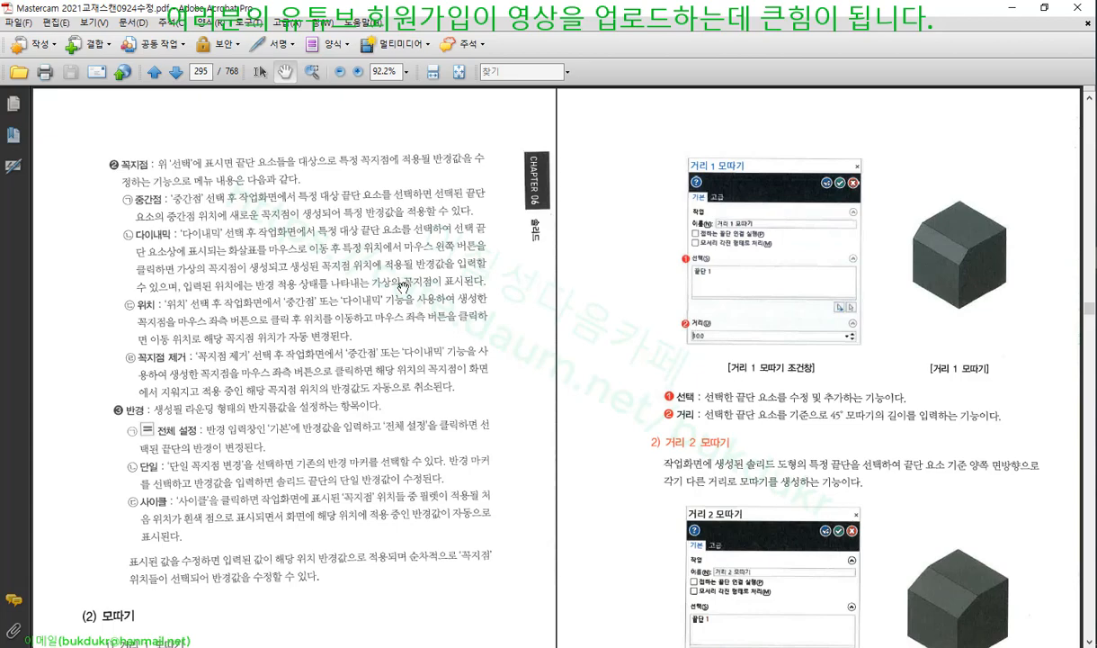
{"action": "scroll", "coordinate": [351, 190], "scroll_direction": "up", "scroll_amount": 5}
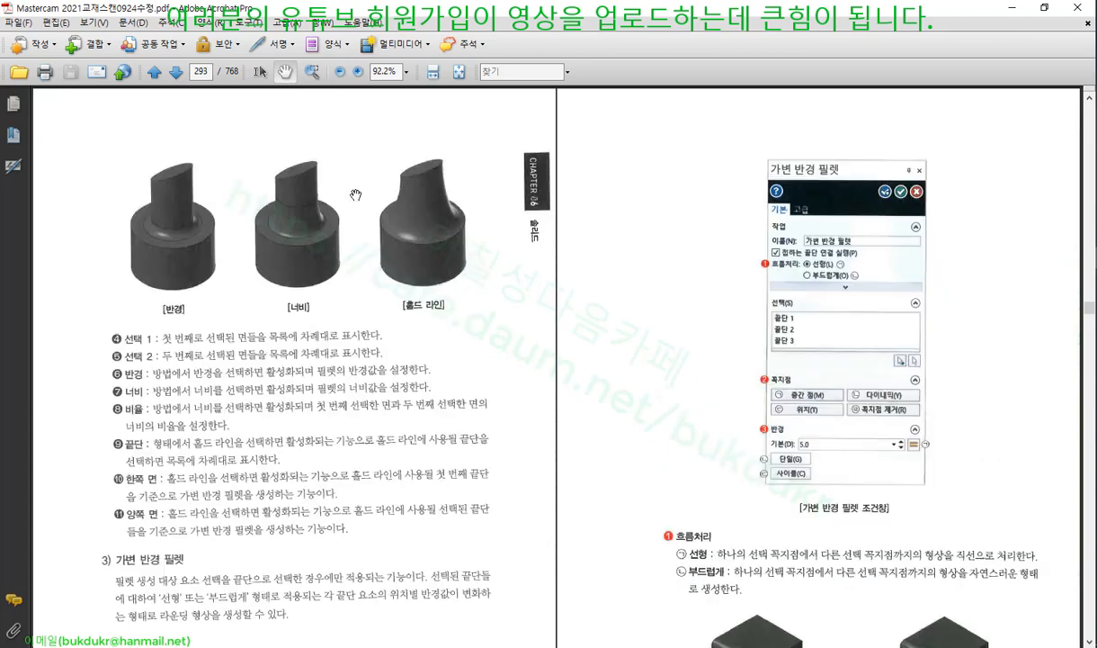
{"action": "scroll", "coordinate": [355, 194], "scroll_direction": "up", "scroll_amount": 5}
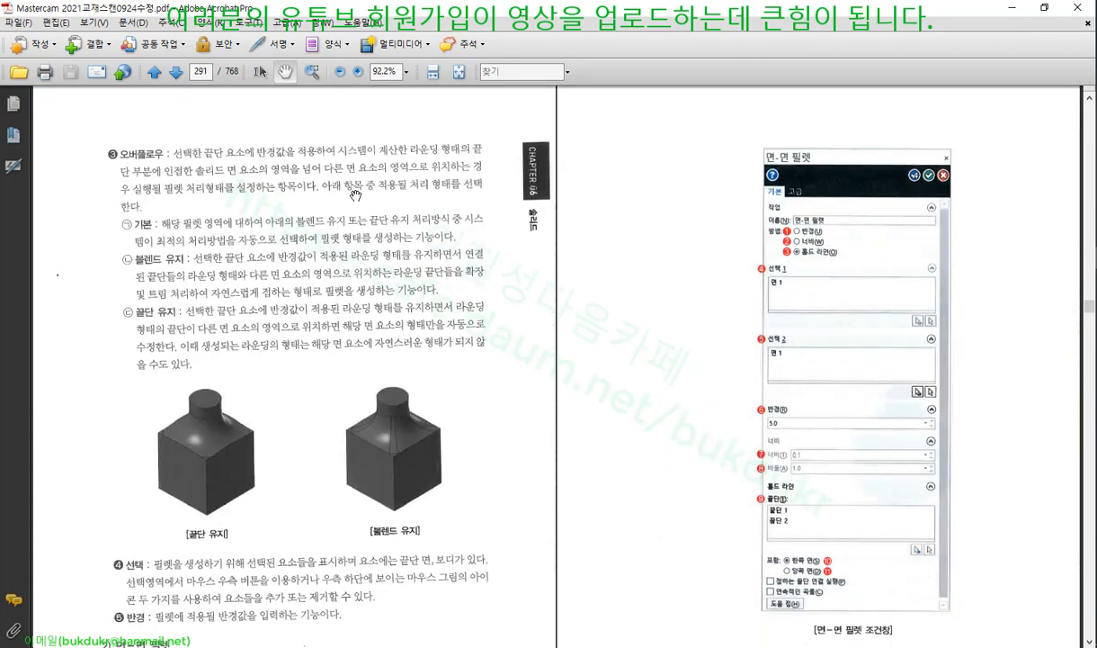
{"action": "scroll", "coordinate": [356, 195], "scroll_direction": "down", "scroll_amount": 1}
{"action": "scroll", "coordinate": [356, 195], "scroll_direction": "down", "scroll_amount": 3}
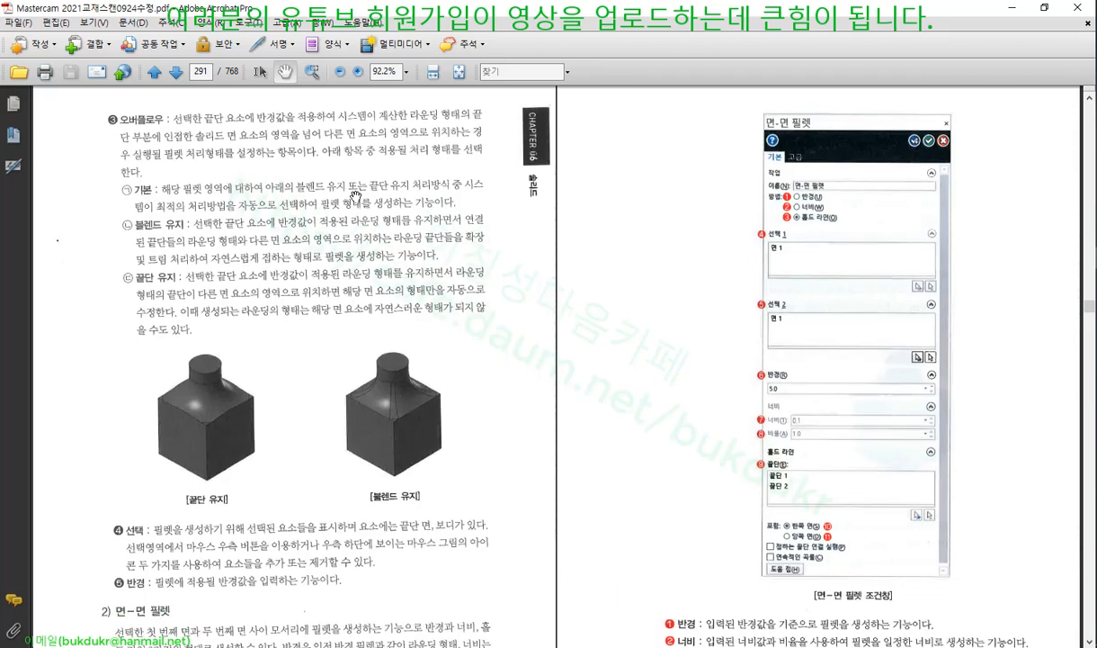
{"action": "scroll", "coordinate": [356, 195], "scroll_direction": "down", "scroll_amount": 2}
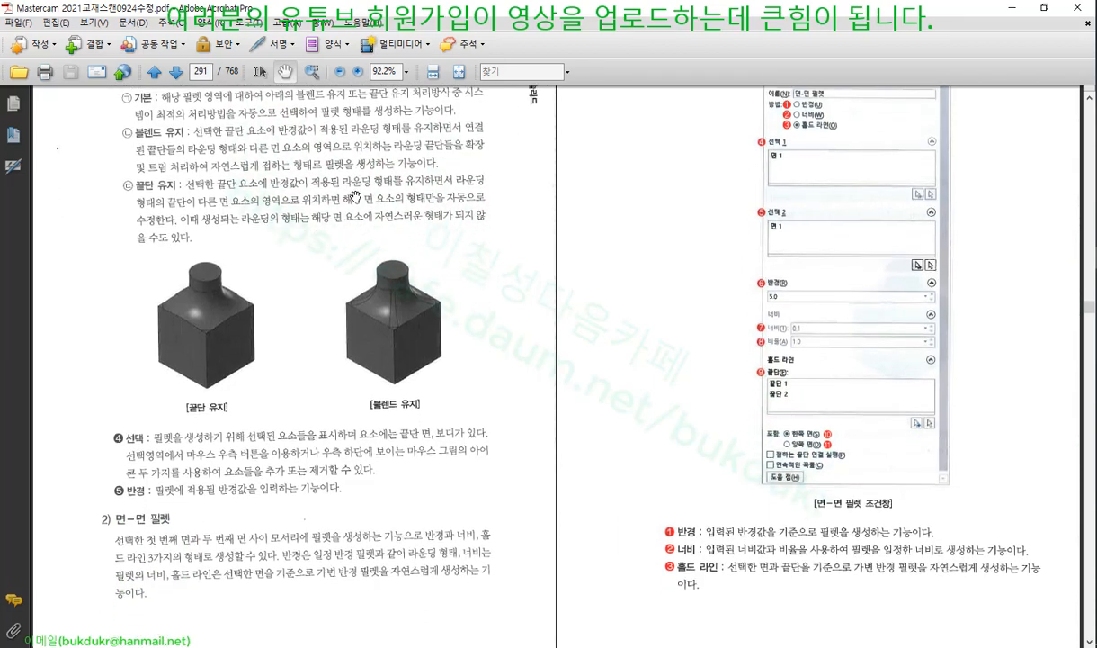
{"action": "scroll", "coordinate": [356, 196], "scroll_direction": "down", "scroll_amount": 2}
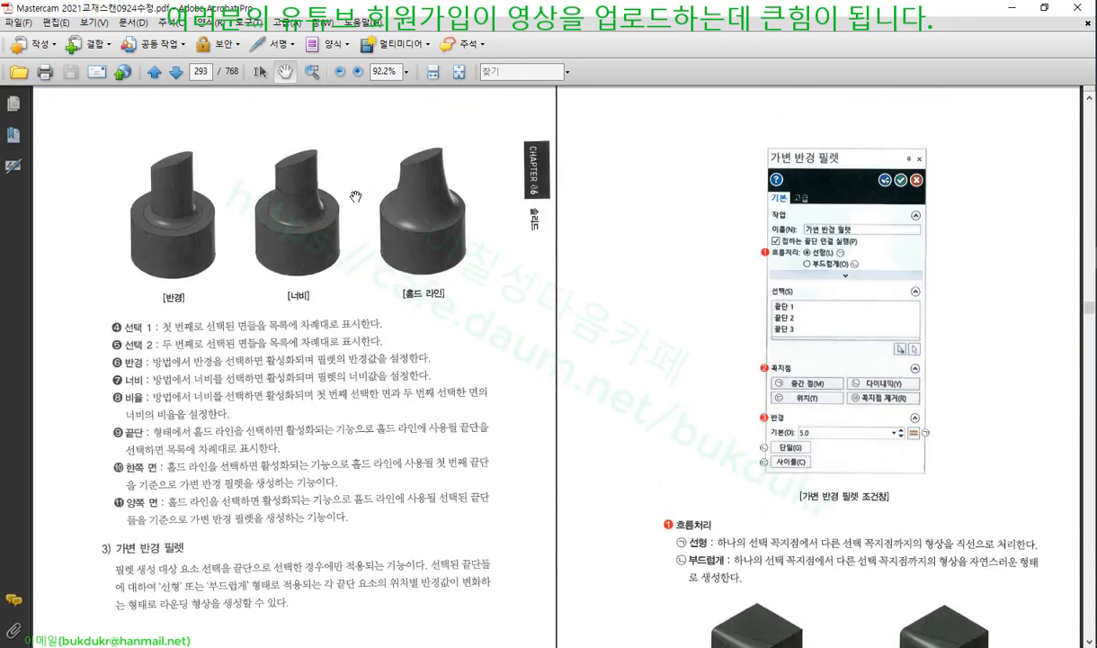
{"action": "scroll", "coordinate": [356, 195], "scroll_direction": "down", "scroll_amount": 1}
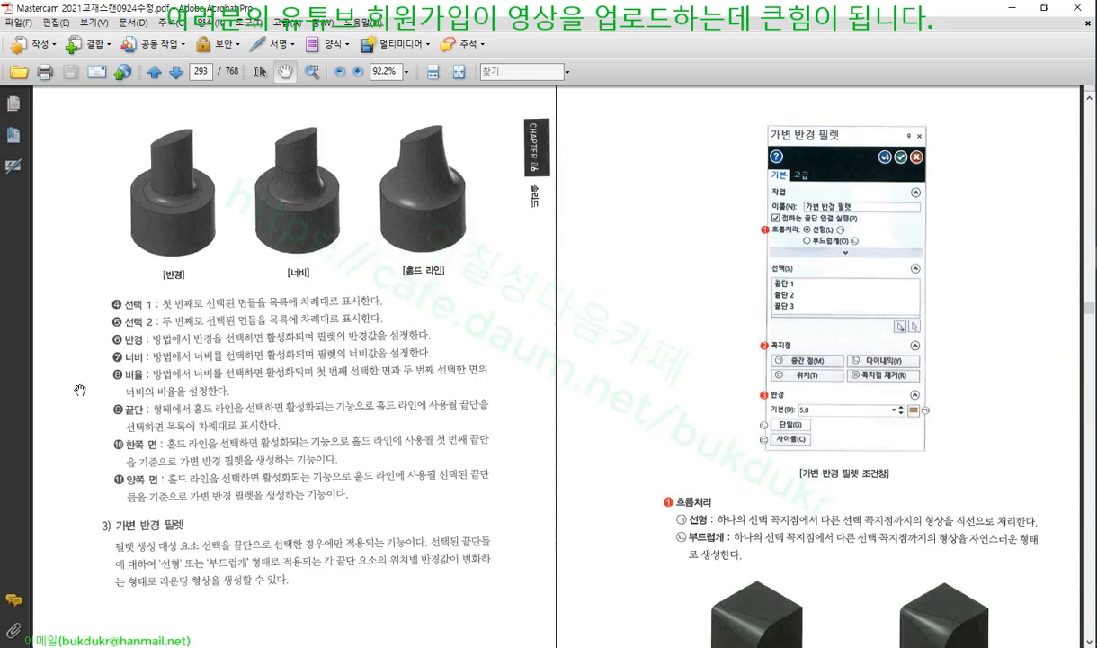
Review the variable radius fillet dialog and flow handling explanations on textbook pages 293 and 294, and advance to page 295
{"action": "scroll", "coordinate": [128, 488], "scroll_direction": "down", "scroll_amount": 2}
{"action": "scroll", "coordinate": [862, 507], "scroll_direction": "down", "scroll_amount": 1}
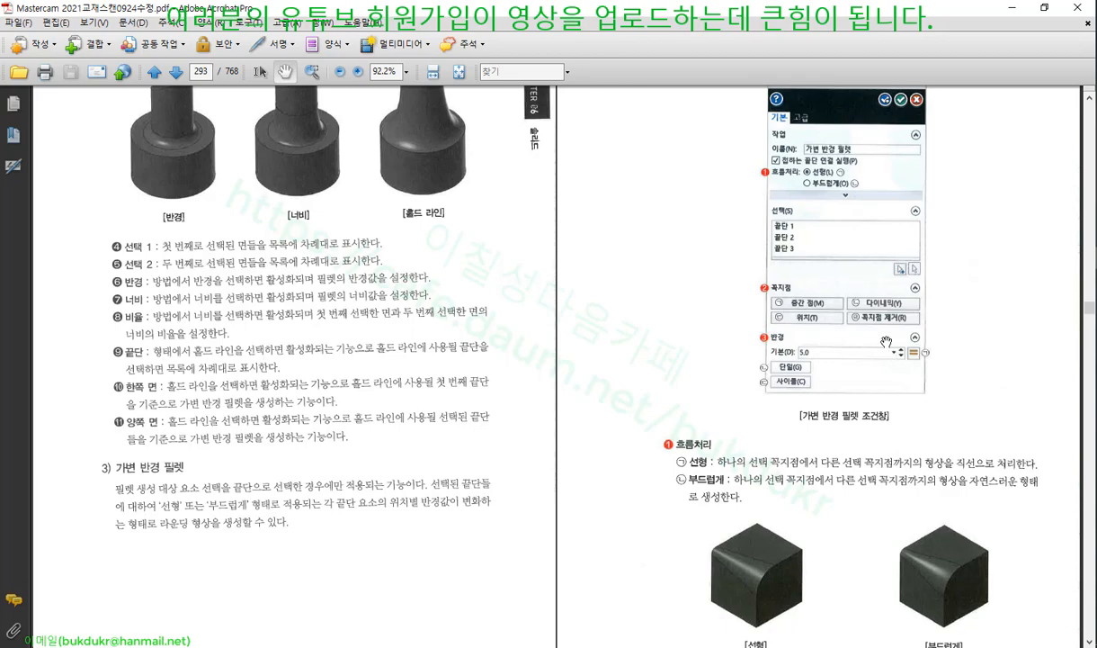
{"action": "scroll", "coordinate": [1091, 435], "scroll_direction": "down", "scroll_amount": 4}
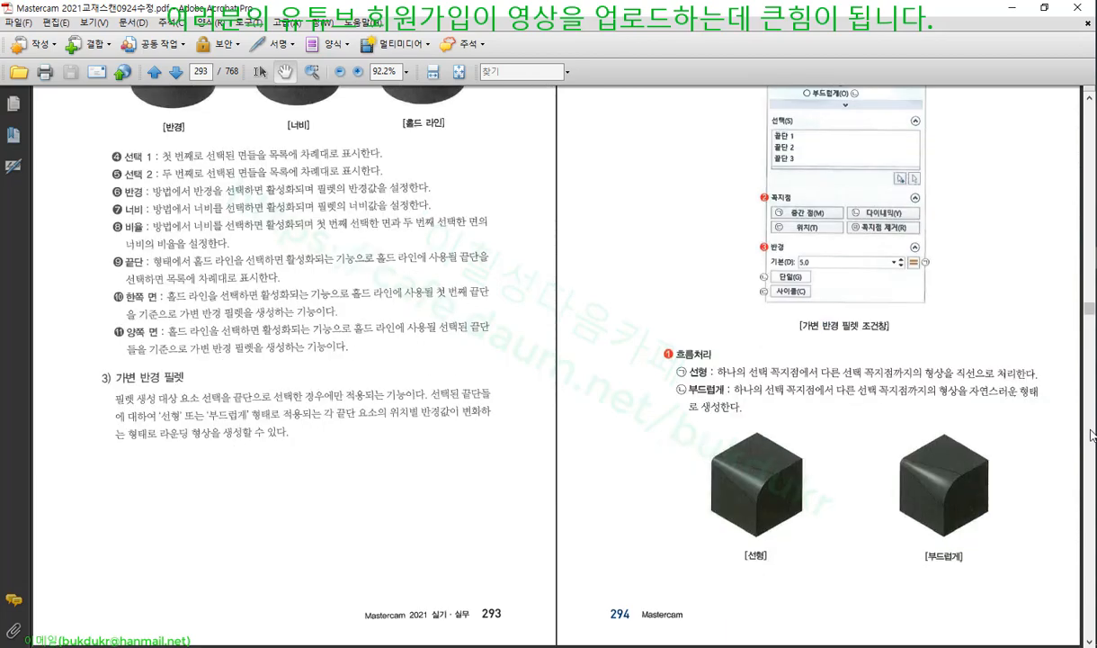
{"action": "left_click", "coordinate": [1091, 435]}
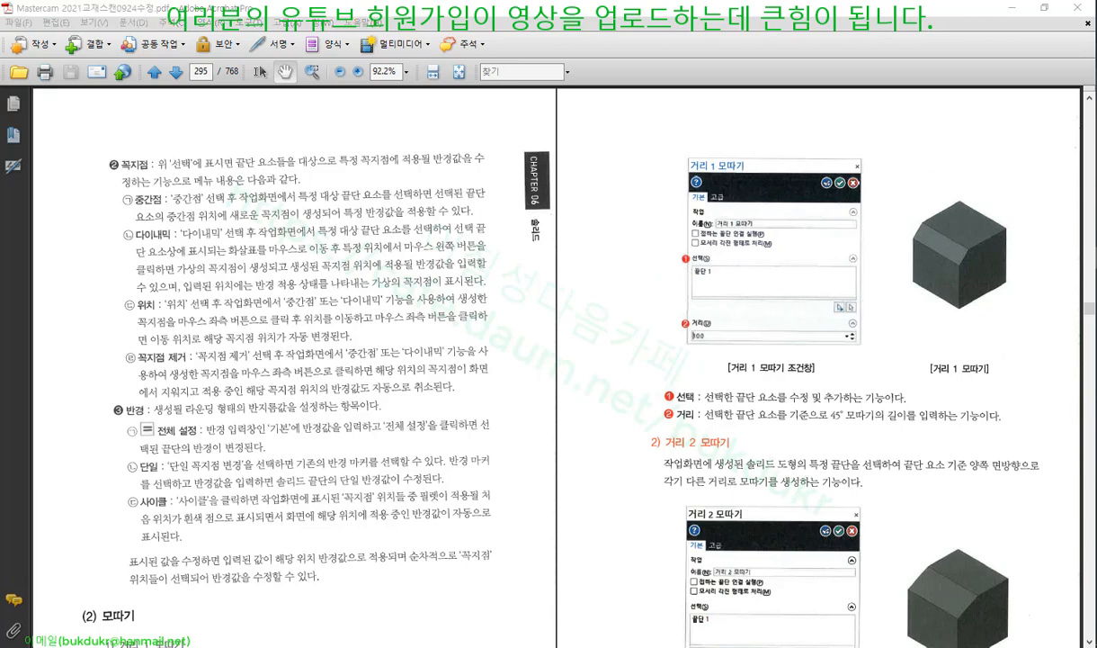
Underline the vertex, remove vertex, radius, single and cycle headings on page 295 with the screen pen, and clear the marks
{"action": "left_click_drag", "start_coordinate": [101, 167], "coordinate": [167, 168]}
{"action": "left_click_drag", "start_coordinate": [118, 367], "coordinate": [183, 364]}
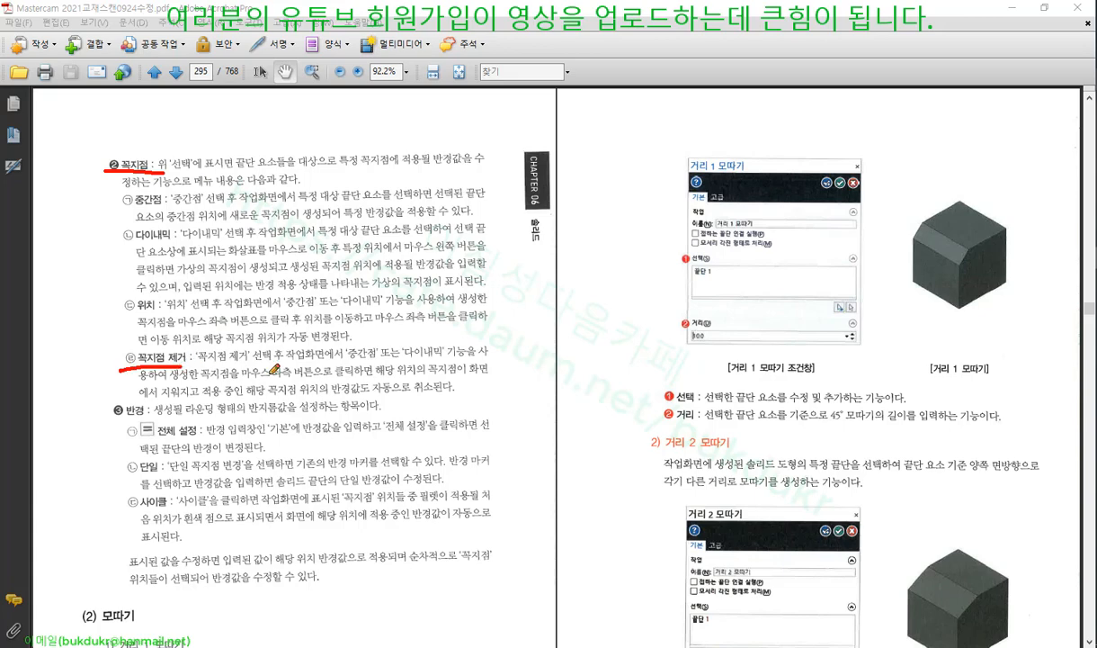
{"action": "left_click_drag", "start_coordinate": [114, 416], "coordinate": [169, 416]}
{"action": "mouse_move", "coordinate": [136, 470]}
{"action": "left_mouse_down"}
{"action": "mouse_move", "coordinate": [159, 470]}
{"action": "mouse_move", "coordinate": [173, 505]}
{"action": "left_mouse_up"}
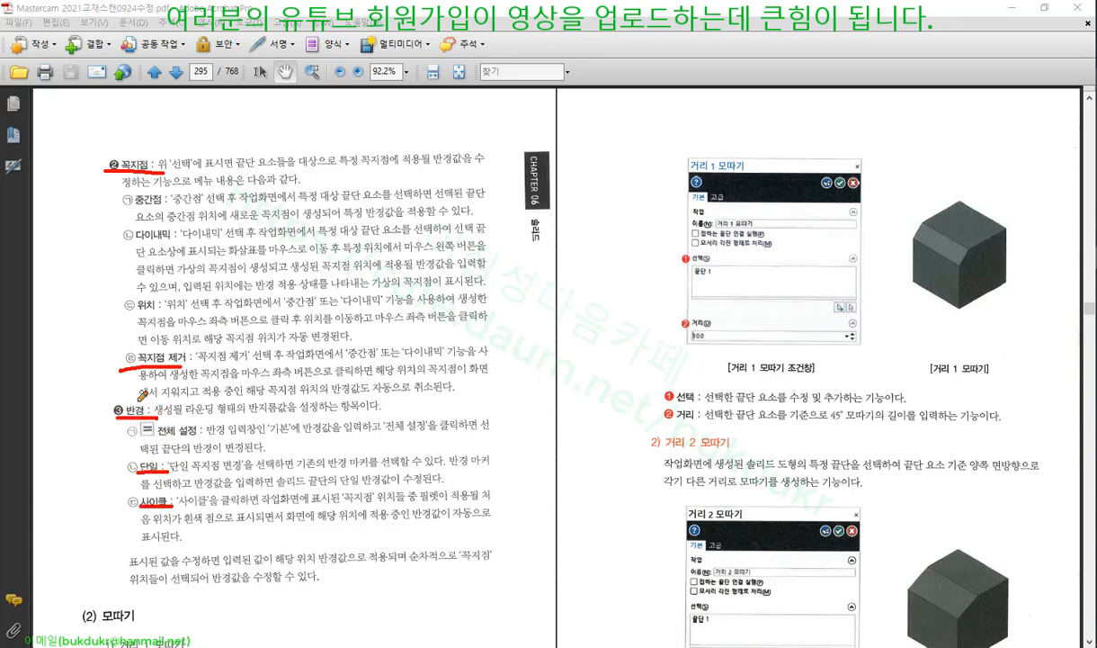
{"action": "right_click", "coordinate": [405, 261]}
{"action": "left_click", "coordinate": [431, 429]}
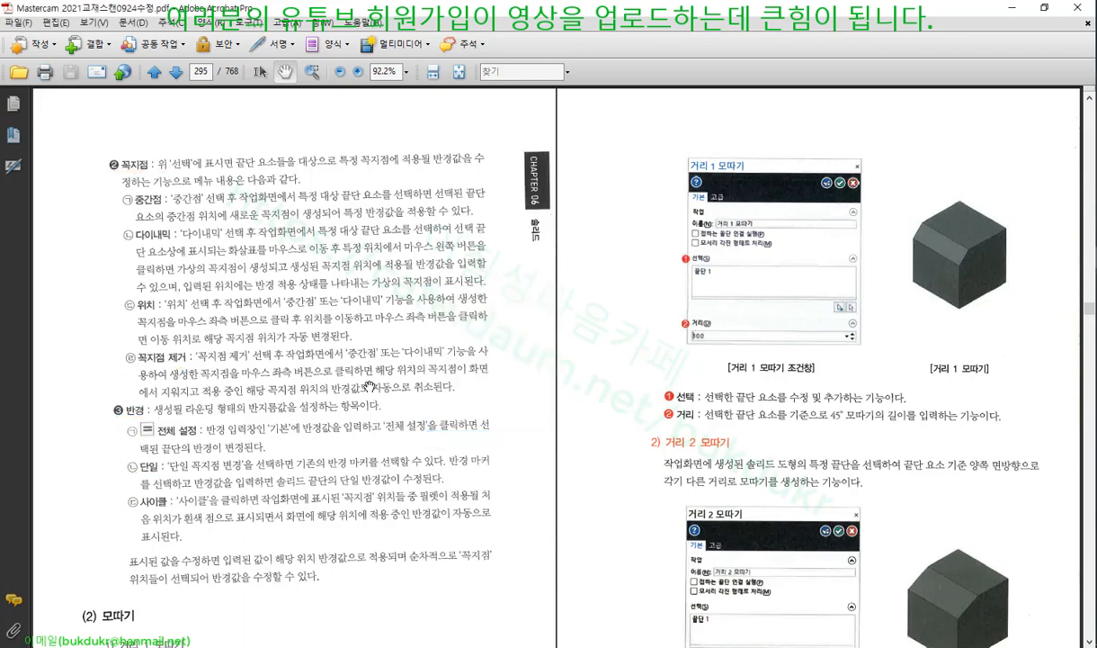
Sketch a chamfered corner over the chamfer section with the screen pen, number its two legs 1 and 2, and clear the drawing
{"action": "scroll", "coordinate": [359, 377], "scroll_direction": "down", "scroll_amount": 2}
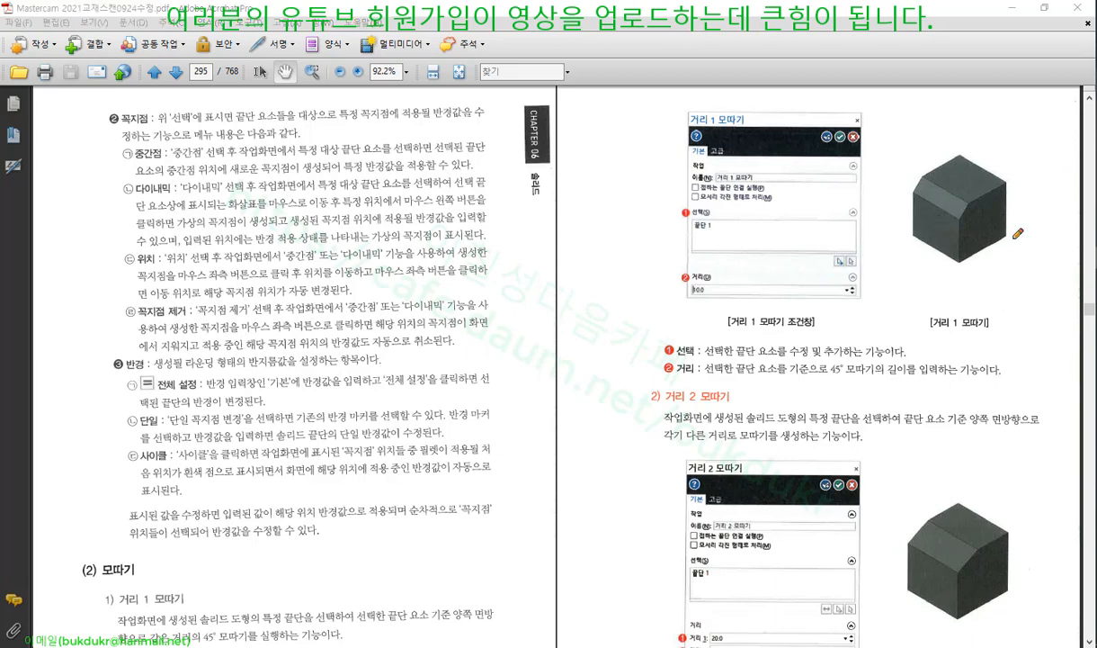
{"action": "mouse_move", "coordinate": [357, 201]}
{"action": "left_mouse_down"}
{"action": "mouse_move", "coordinate": [593, 201]}
{"action": "mouse_move", "coordinate": [585, 445]}
{"action": "left_mouse_up"}
{"action": "left_click_drag", "start_coordinate": [532, 205], "coordinate": [585, 265]}
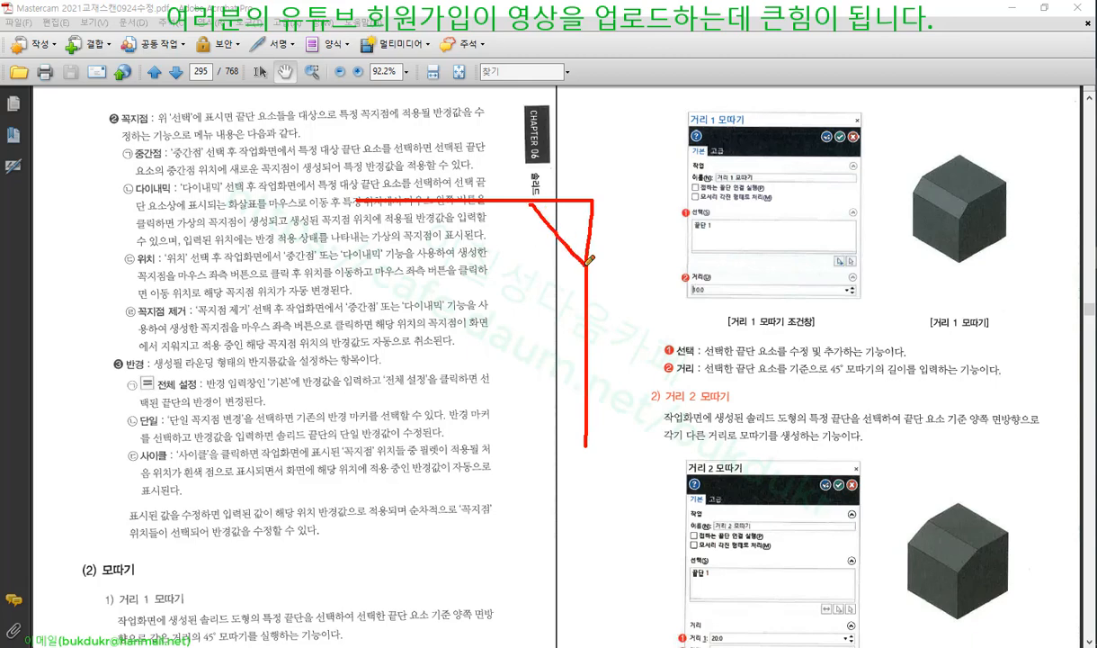
{"action": "left_click_drag", "start_coordinate": [532, 169], "coordinate": [538, 225]}
{"action": "left_click_drag", "start_coordinate": [591, 169], "coordinate": [592, 216]}
{"action": "left_click_drag", "start_coordinate": [565, 146], "coordinate": [565, 163]}
{"action": "left_click_drag", "start_coordinate": [595, 199], "coordinate": [643, 200]}
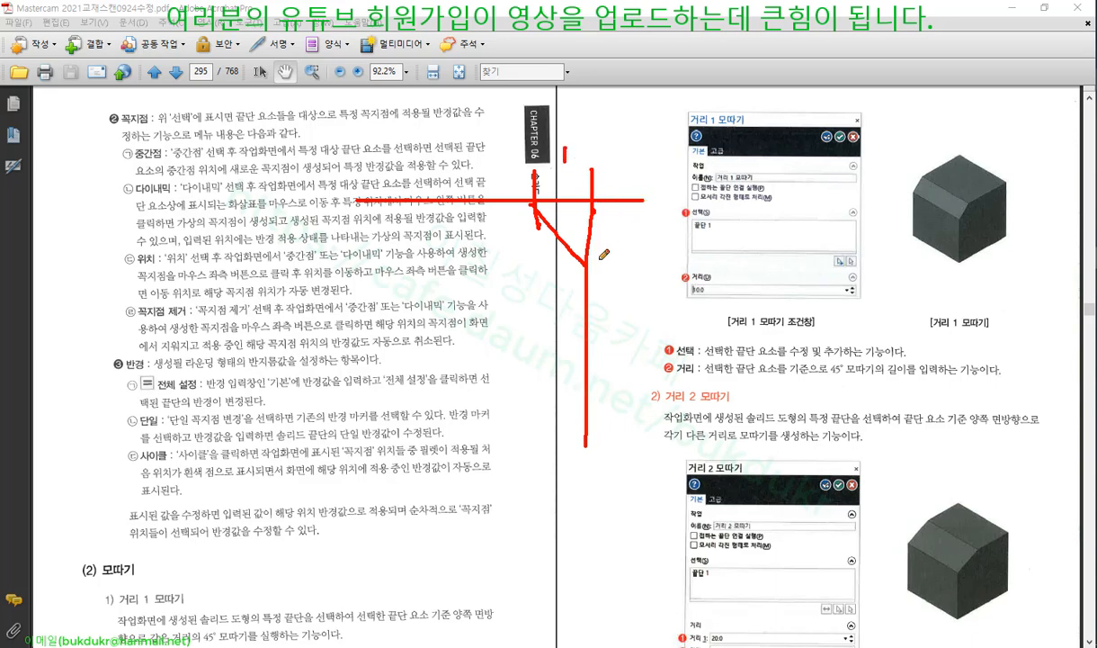
{"action": "mouse_move", "coordinate": [588, 262]}
{"action": "left_mouse_down"}
{"action": "mouse_move", "coordinate": [626, 261]}
{"action": "mouse_move", "coordinate": [632, 230]}
{"action": "mouse_move", "coordinate": [646, 240]}
{"action": "left_mouse_up"}
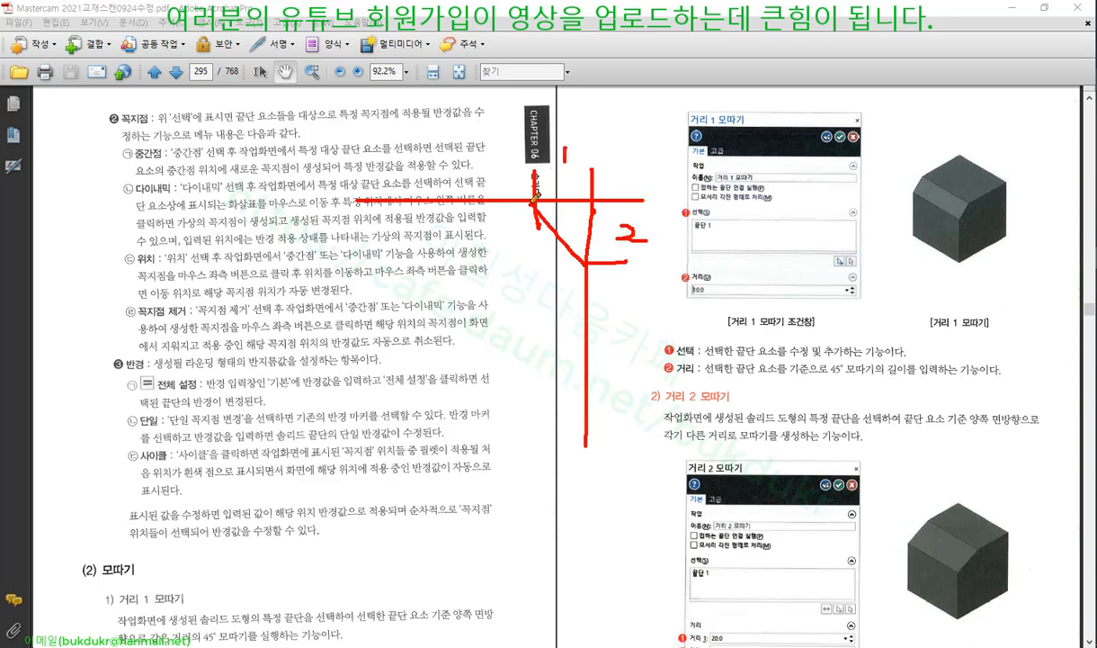
{"action": "mouse_move", "coordinate": [556, 202]}
{"action": "left_mouse_down"}
{"action": "mouse_move", "coordinate": [557, 228]}
{"action": "mouse_move", "coordinate": [578, 231]}
{"action": "left_mouse_up"}
{"action": "right_click", "coordinate": [845, 220]}
{"action": "left_click", "coordinate": [898, 377]}
Review the Distance 1 and Distance 2 chamfer explanations on pages 295 and 296, and advance to page 297
{"action": "scroll", "coordinate": [898, 380], "scroll_direction": "down", "scroll_amount": 1}
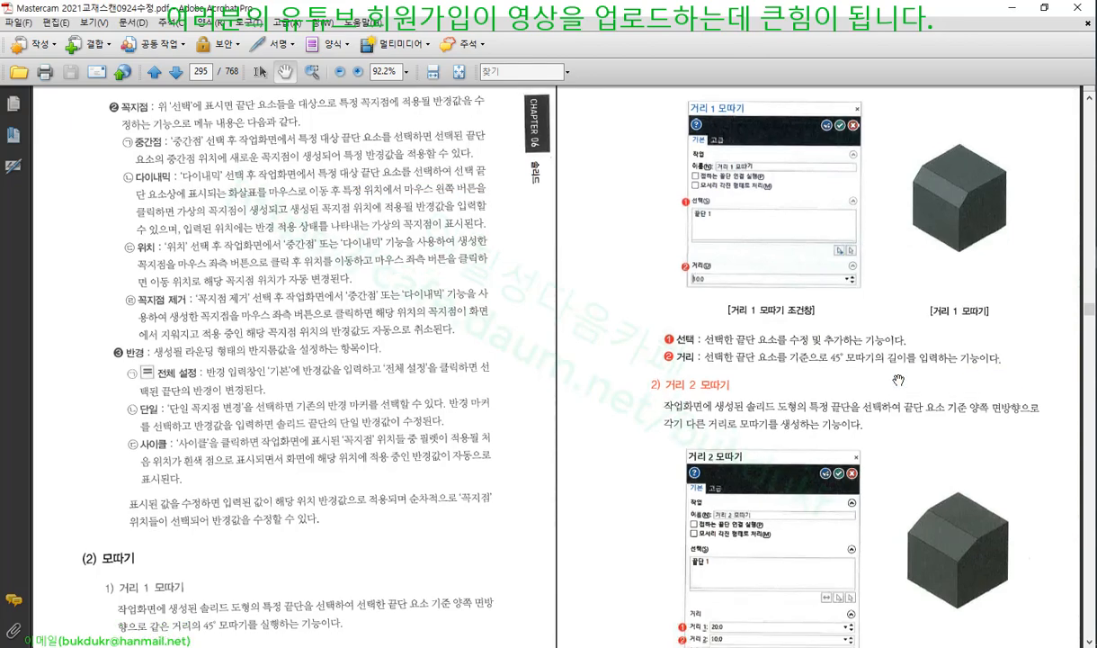
{"action": "scroll", "coordinate": [898, 381], "scroll_direction": "down", "scroll_amount": 5}
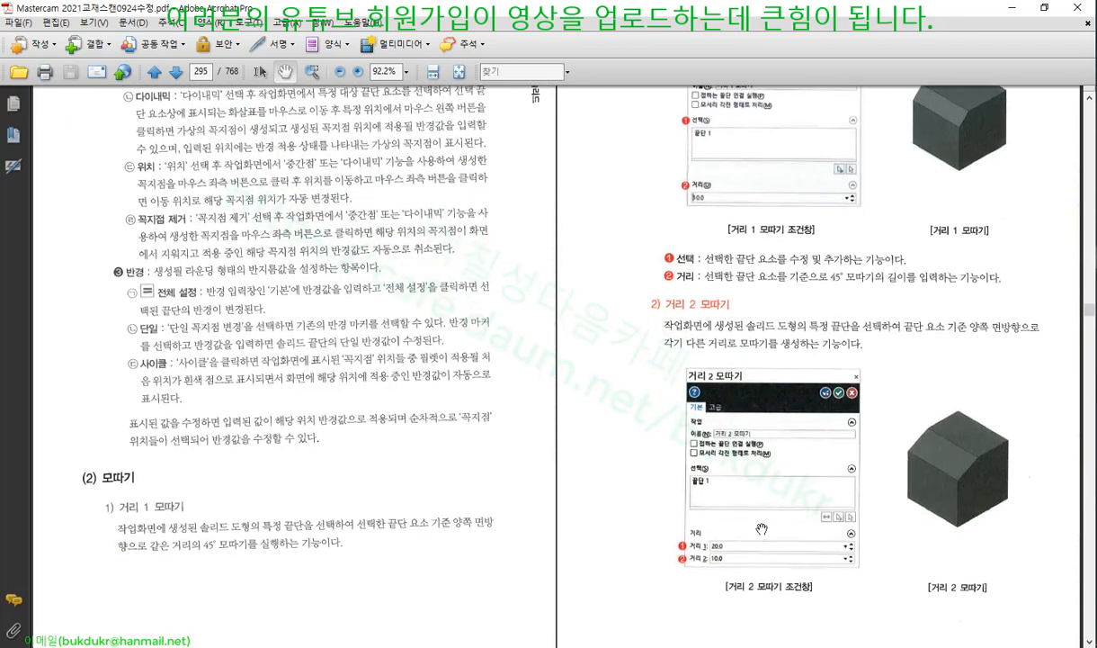
{"action": "scroll", "coordinate": [1090, 526], "scroll_direction": "down", "scroll_amount": 2}
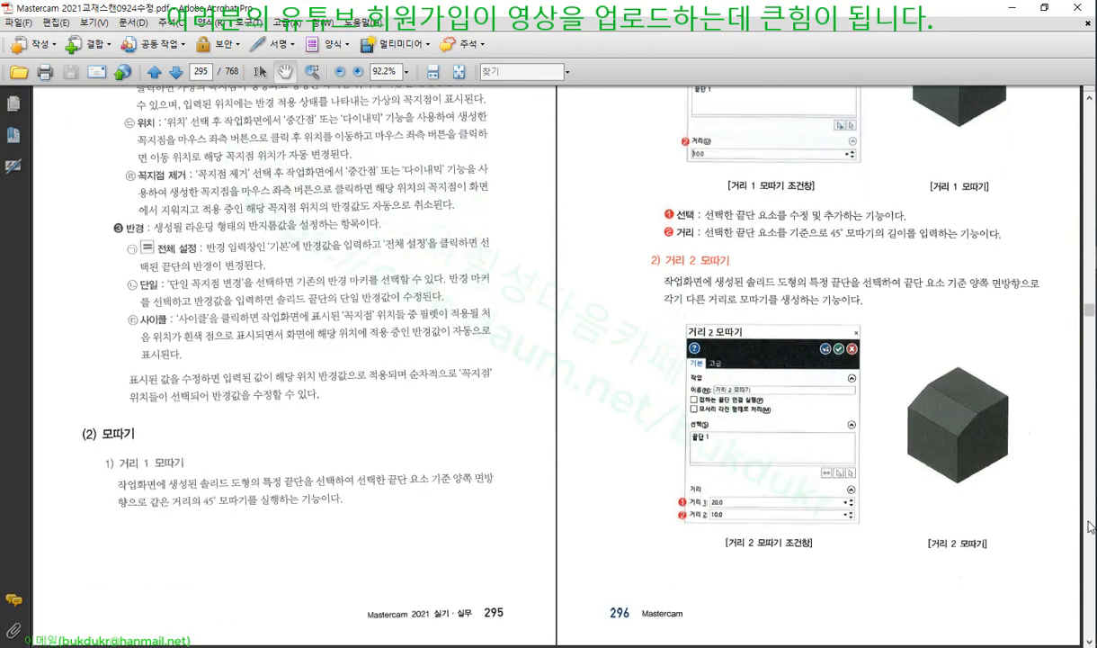
{"action": "left_click", "coordinate": [1090, 526]}
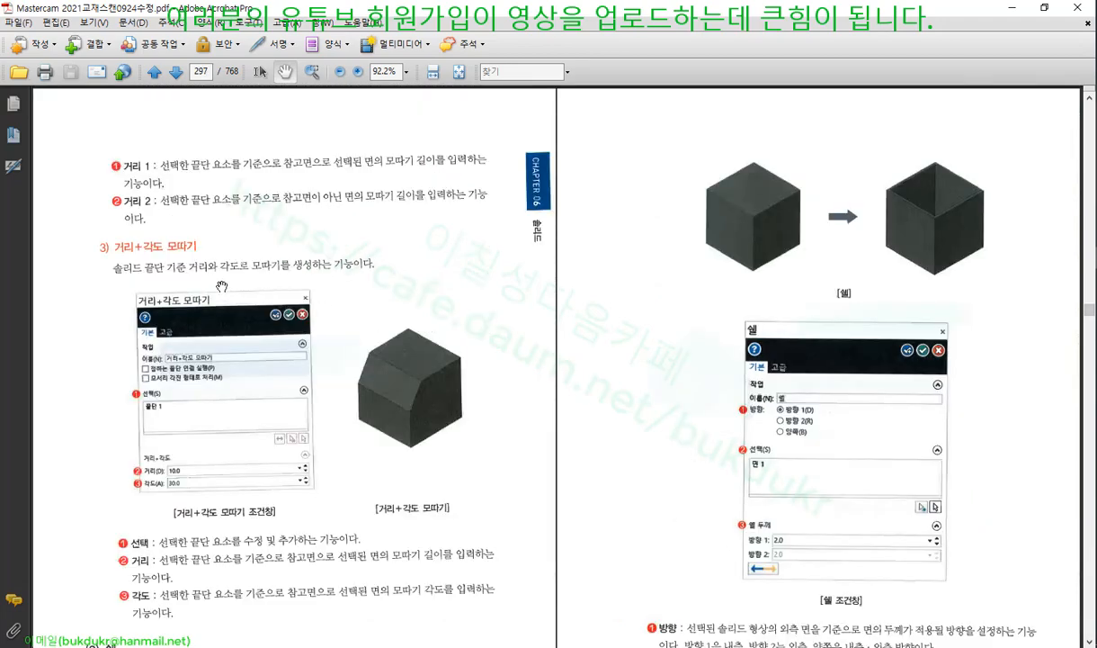
Outline the distance and angle values in the distance and angle chamfer dialog on page 297 with the screen pen, and clear the outline
{"action": "scroll", "coordinate": [242, 324], "scroll_direction": "down", "scroll_amount": 1}
{"action": "scroll", "coordinate": [242, 324], "scroll_direction": "down", "scroll_amount": 3}
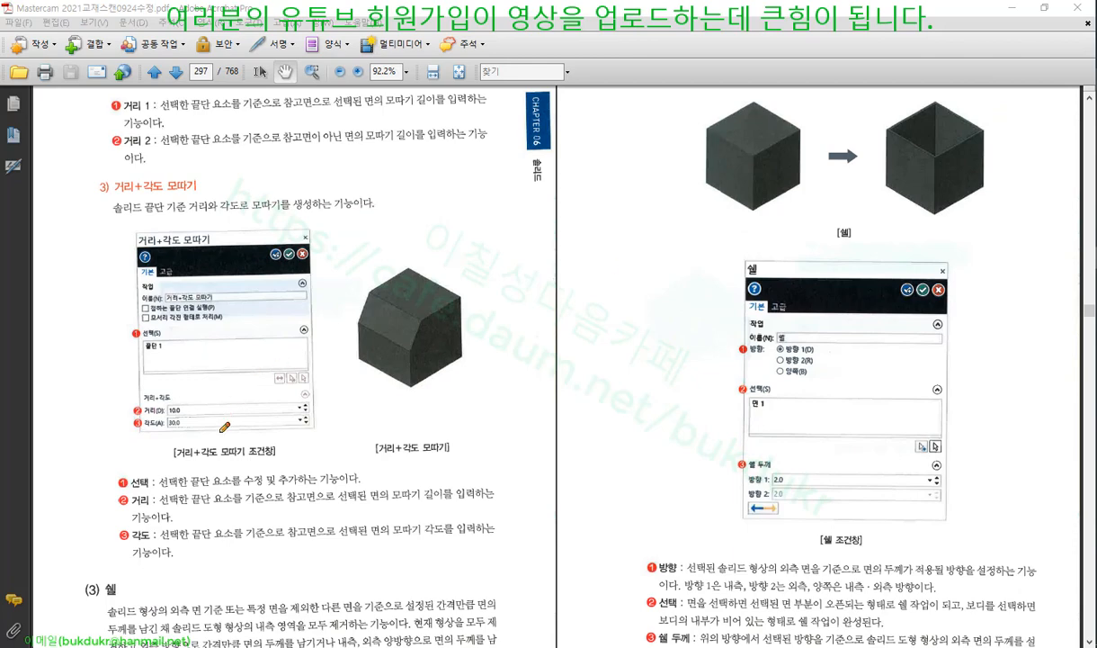
{"action": "mouse_move", "coordinate": [267, 434]}
{"action": "left_mouse_down"}
{"action": "mouse_move", "coordinate": [122, 432]}
{"action": "mouse_move", "coordinate": [144, 385]}
{"action": "mouse_move", "coordinate": [321, 409]}
{"action": "mouse_move", "coordinate": [272, 428]}
{"action": "left_mouse_up"}
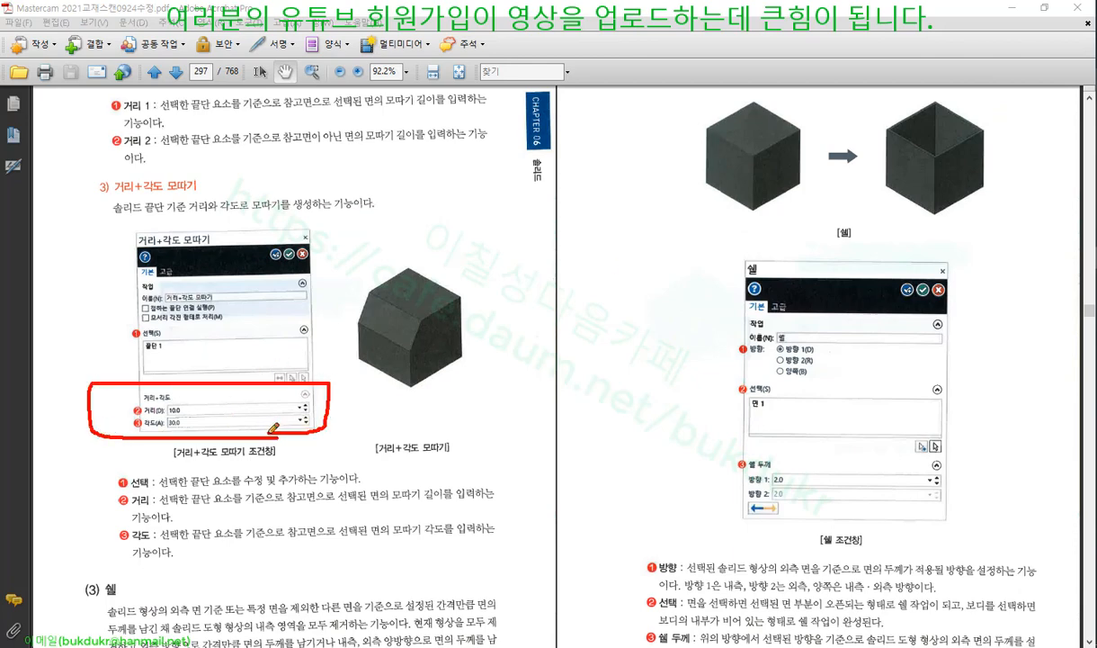
{"action": "right_click", "coordinate": [624, 280]}
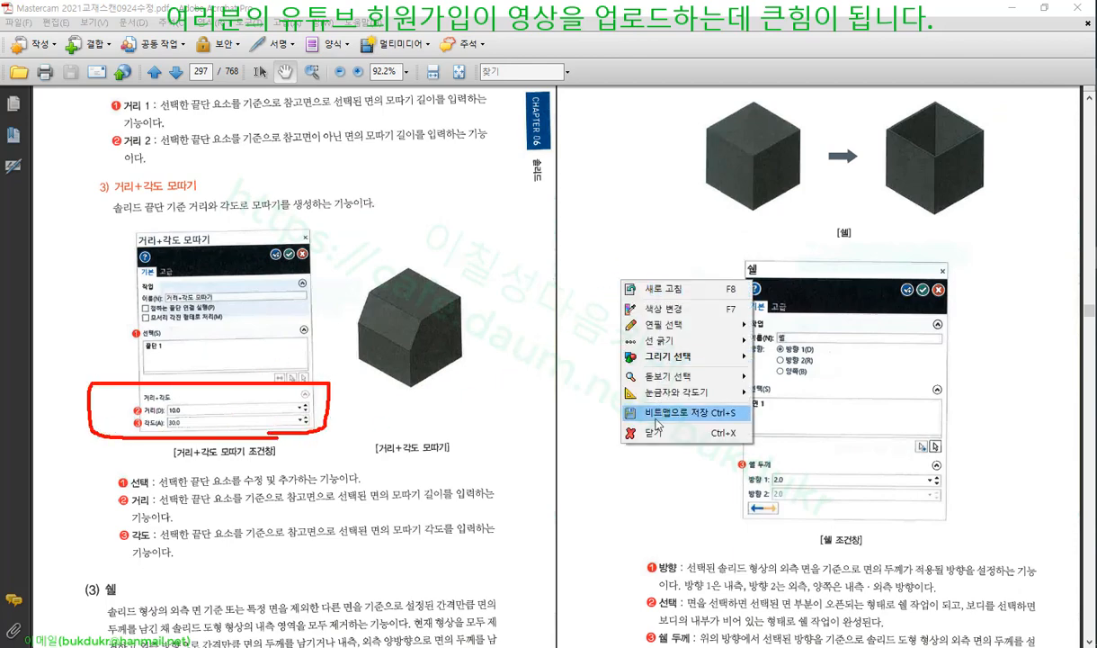
{"action": "left_click", "coordinate": [659, 433]}
Switch to Mastercam and rotate the block to show the end opposite the variable radius fillet
{"action": "key", "text": "alt+Tab"}
{"action": "scroll", "coordinate": [713, 263], "scroll_direction": "down", "scroll_amount": 3}
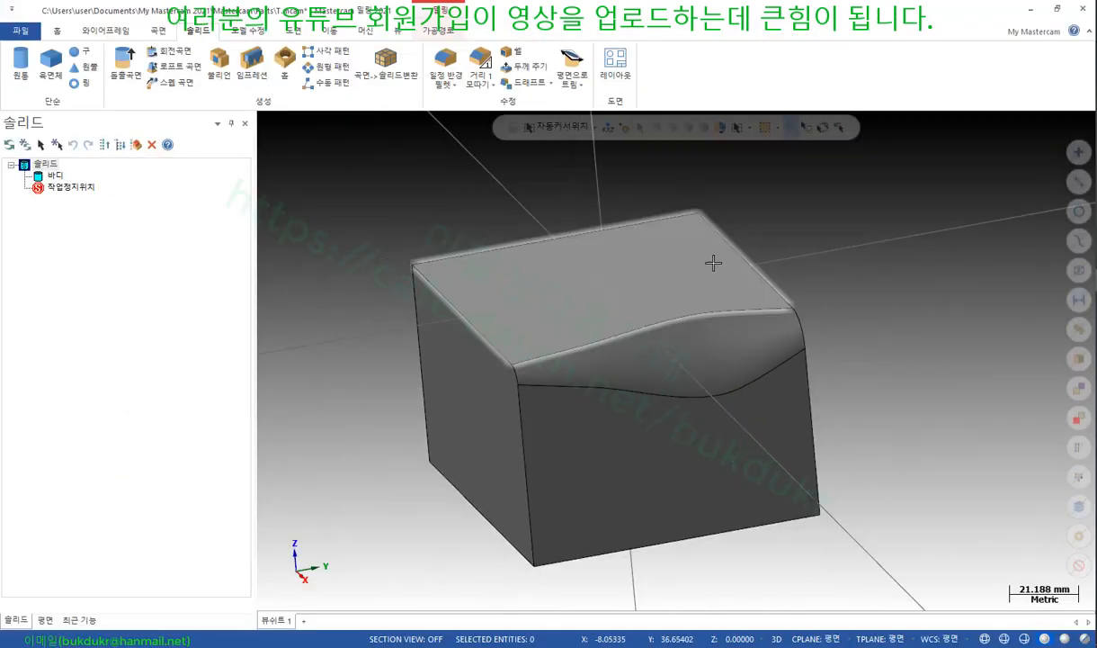
{"action": "mouse_move", "coordinate": [714, 263]}
{"action": "middle_mouse_down"}
{"action": "mouse_move", "coordinate": [702, 257]}
{"action": "mouse_move", "coordinate": [894, 246]}
{"action": "mouse_move", "coordinate": [1004, 255]}
{"action": "mouse_move", "coordinate": [911, 271]}
{"action": "mouse_move", "coordinate": [952, 270]}
{"action": "middle_mouse_up"}
{"action": "scroll", "coordinate": [821, 340], "scroll_direction": "up", "scroll_amount": 2}
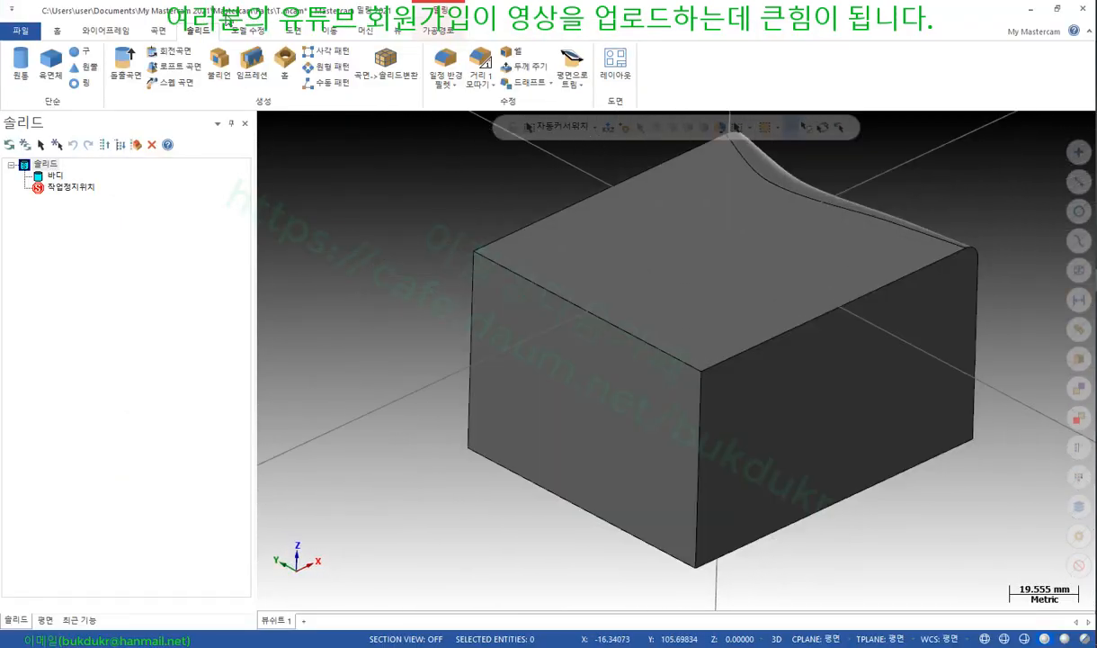
Try a Distance 1 chamfer on the block's top edge at the -X side, limiting the selection to edges and setting the distance to 10
{"action": "left_click", "coordinate": [487, 87]}
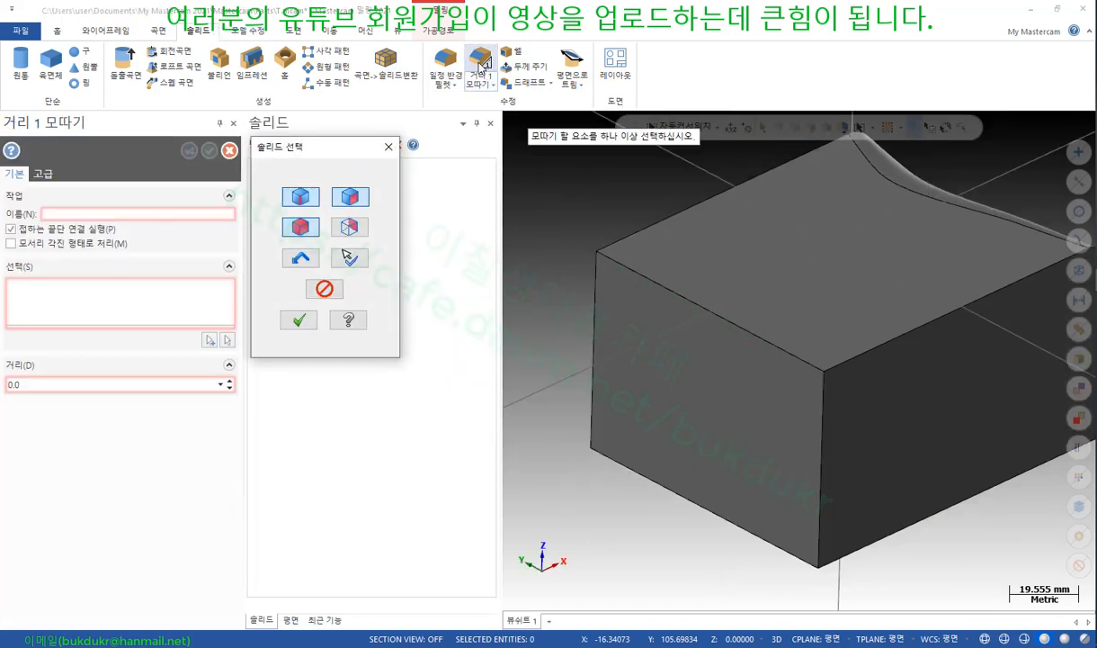
{"action": "left_click", "coordinate": [346, 200]}
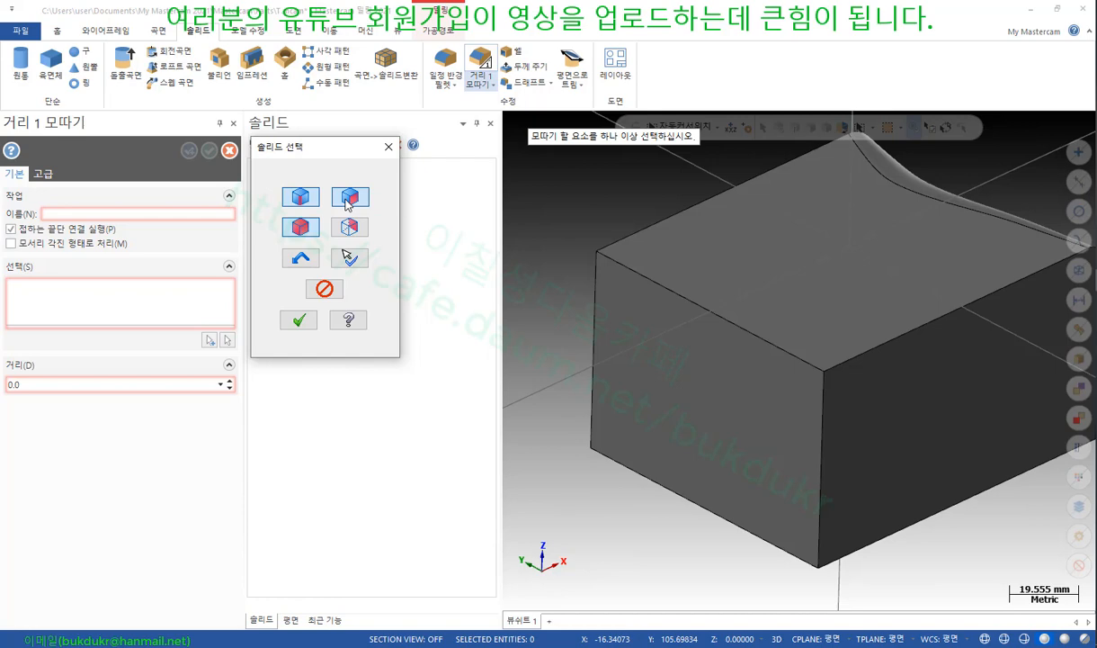
{"action": "left_click", "coordinate": [306, 223]}
{"action": "left_click", "coordinate": [693, 302]}
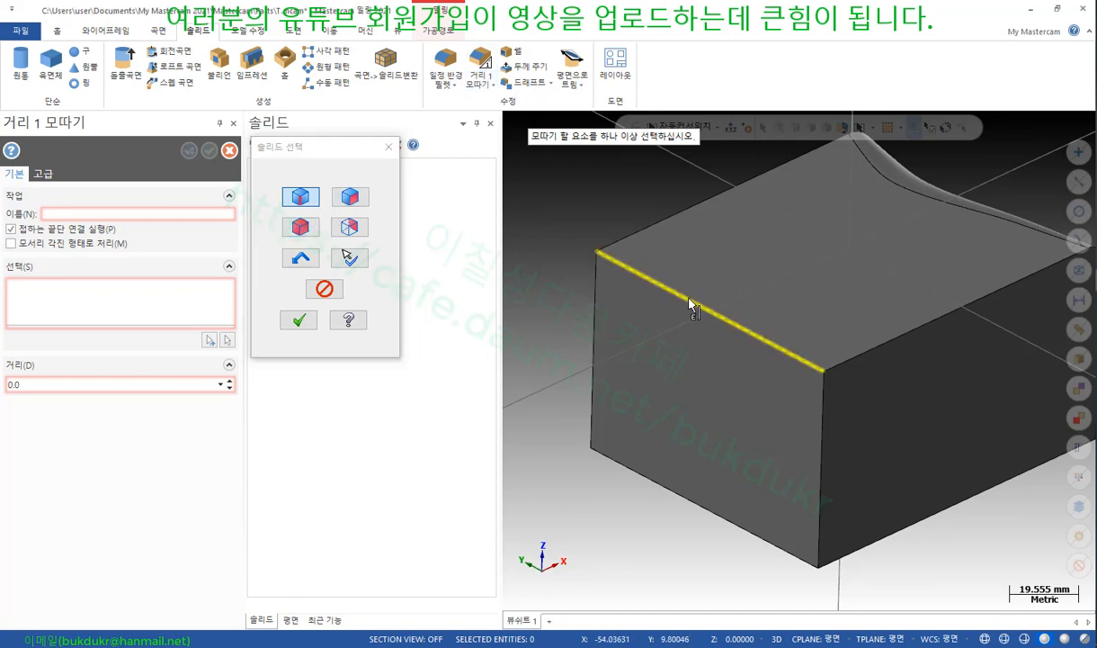
{"action": "left_click", "coordinate": [298, 319]}
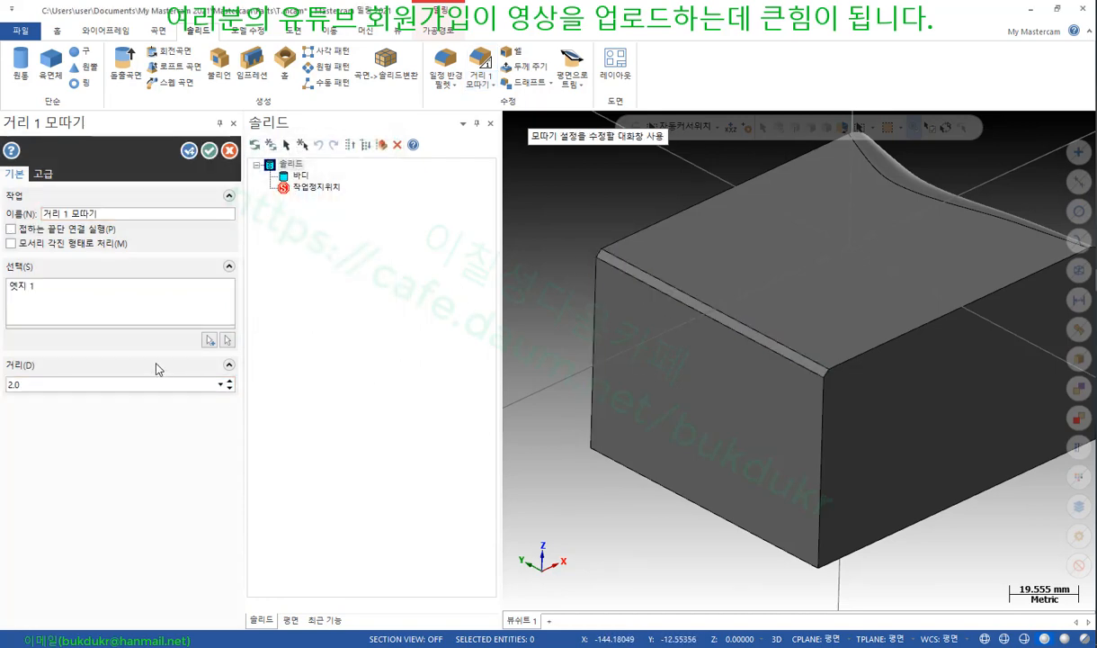
{"action": "double_click", "coordinate": [134, 380]}
{"action": "type", "text": "10"}
{"action": "key", "text": "Return"}
{"action": "scroll", "coordinate": [630, 325], "scroll_direction": "down", "scroll_amount": 3}
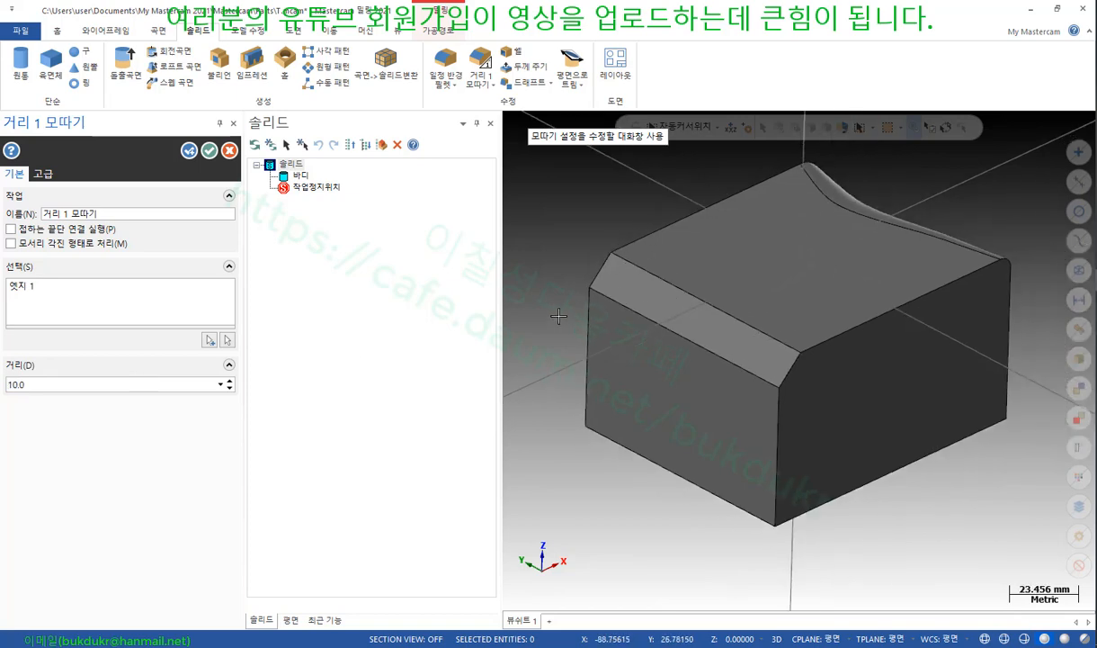
View the previewed chamfer from the side, mark its two legs as 10 with the screen pen, and clear the marks
{"action": "middle_click_drag", "start_coordinate": [633, 326], "coordinate": [560, 295]}
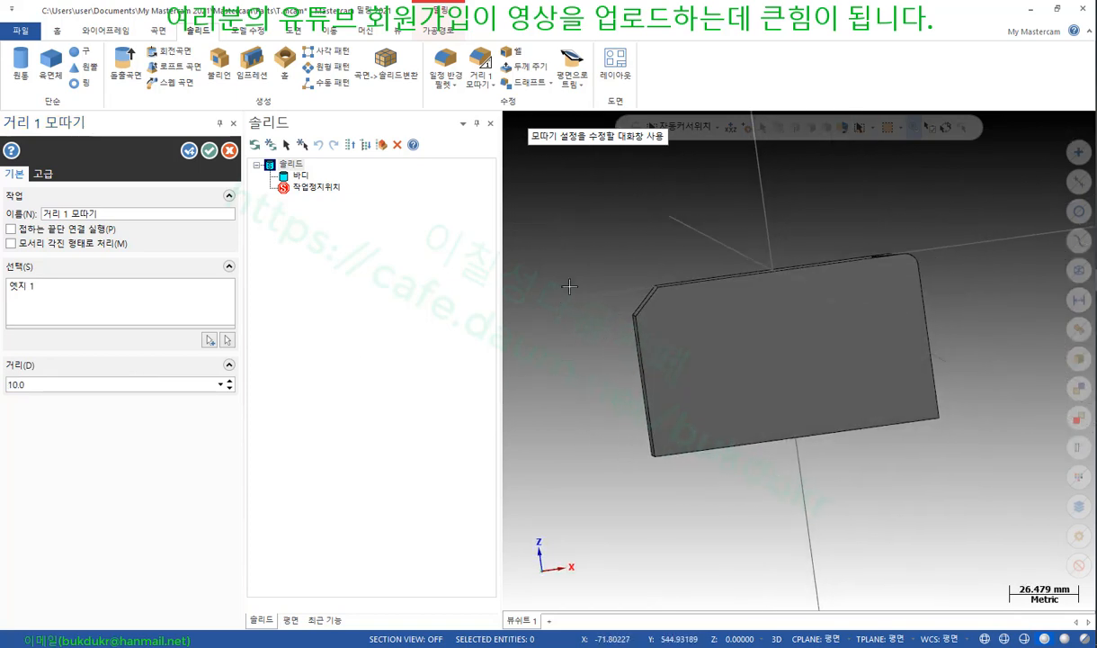
{"action": "scroll", "coordinate": [661, 301], "scroll_direction": "up", "scroll_amount": 10}
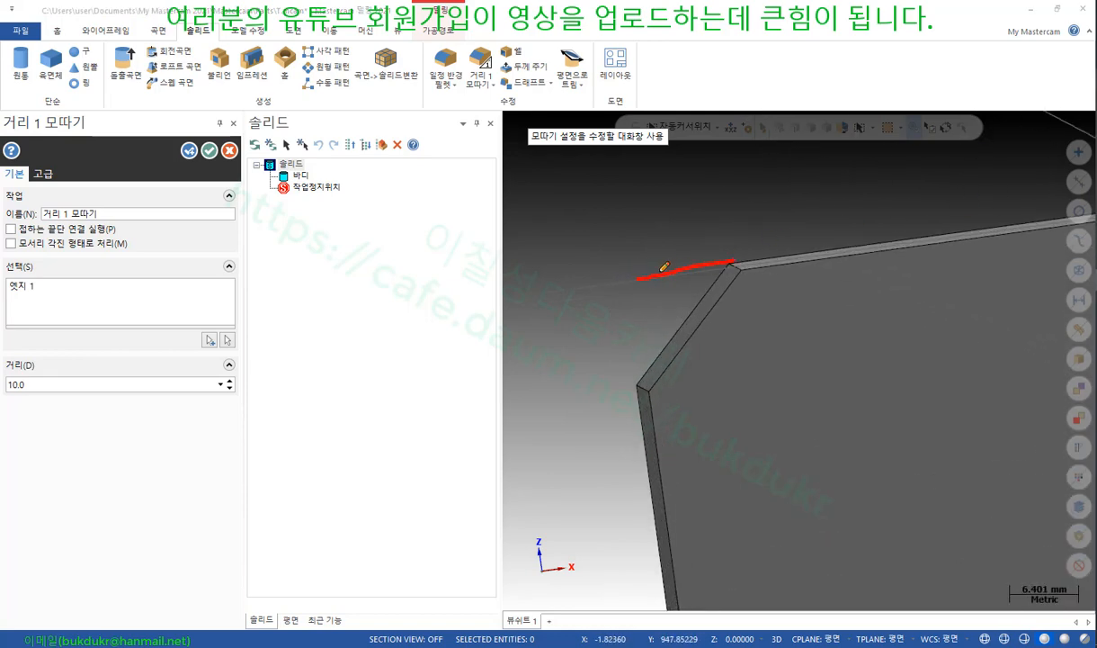
{"action": "left_click_drag", "start_coordinate": [636, 275], "coordinate": [646, 385]}
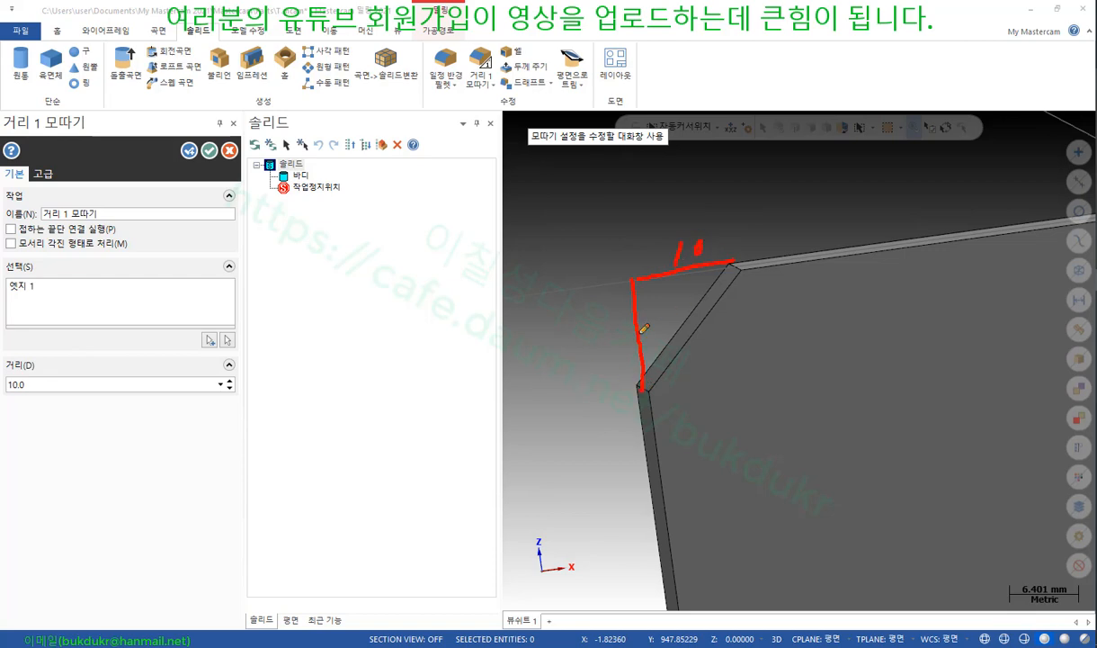
{"action": "left_click_drag", "start_coordinate": [609, 333], "coordinate": [607, 346]}
{"action": "right_click", "coordinate": [594, 217]}
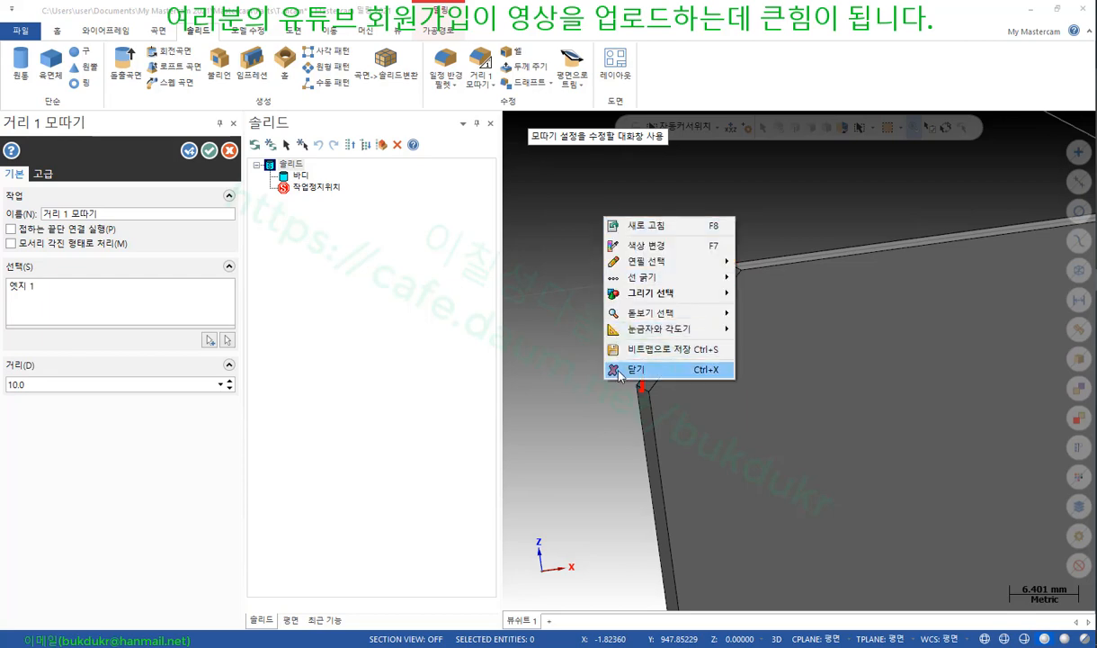
{"action": "left_click", "coordinate": [639, 363]}
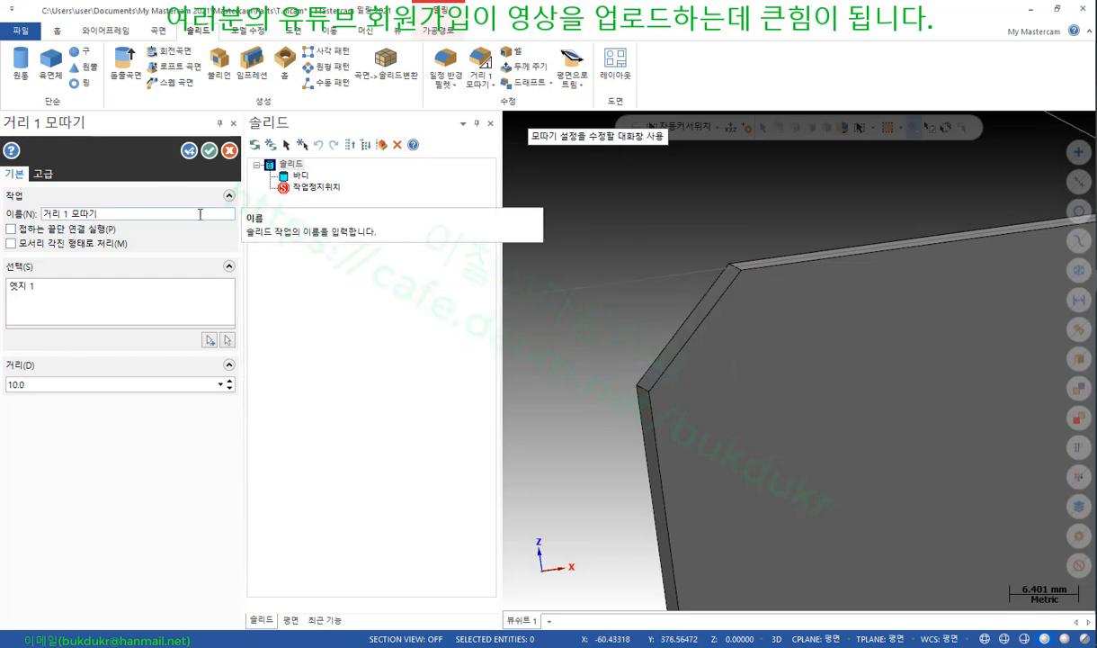
Look through the chamfer's advanced preview and history options, and cancel the Distance 1 chamfer
{"action": "left_click", "coordinate": [43, 173]}
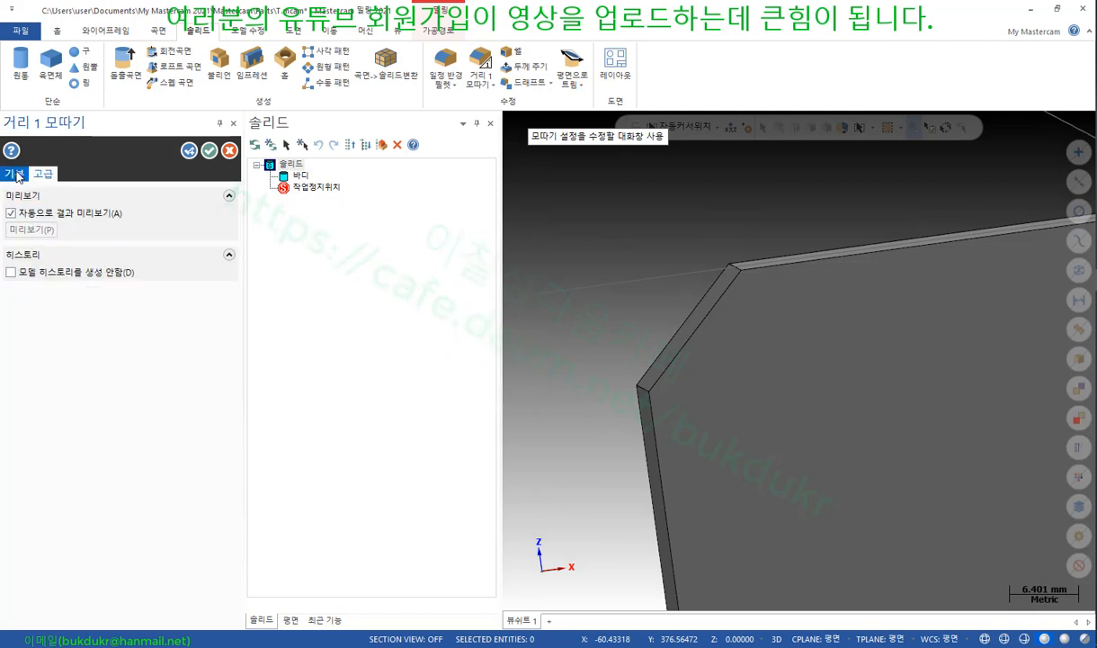
{"action": "left_click", "coordinate": [14, 173]}
{"action": "left_click", "coordinate": [229, 150]}
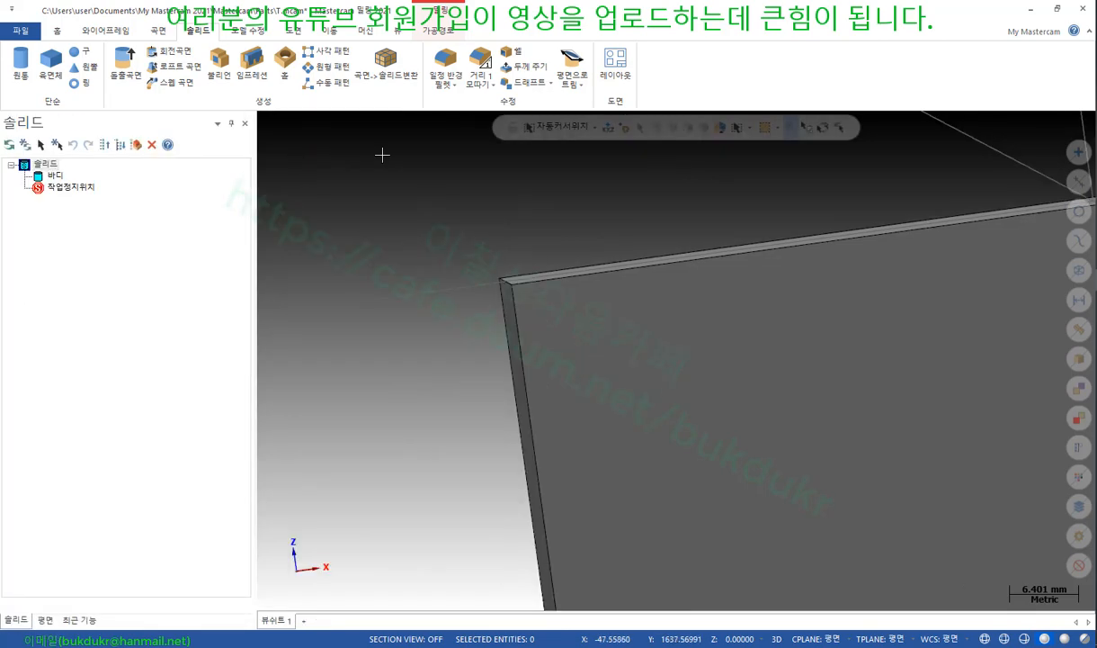
Start a Distance 2 chamfer and select the block's top edge at the -X side
{"action": "left_click", "coordinate": [481, 83]}
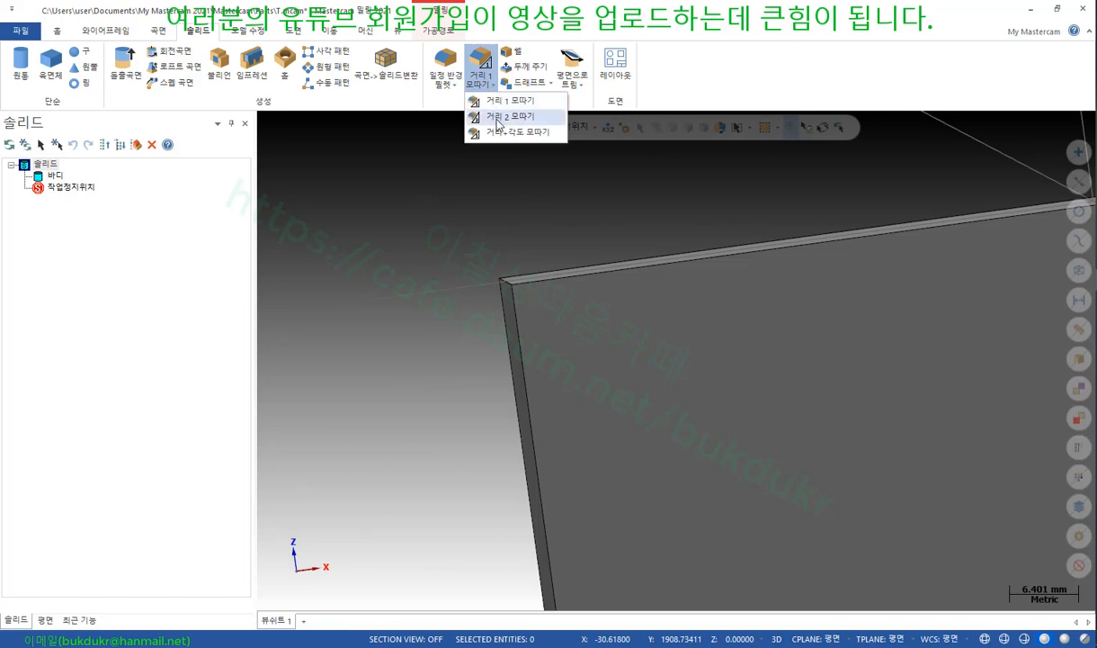
{"action": "left_click", "coordinate": [497, 116]}
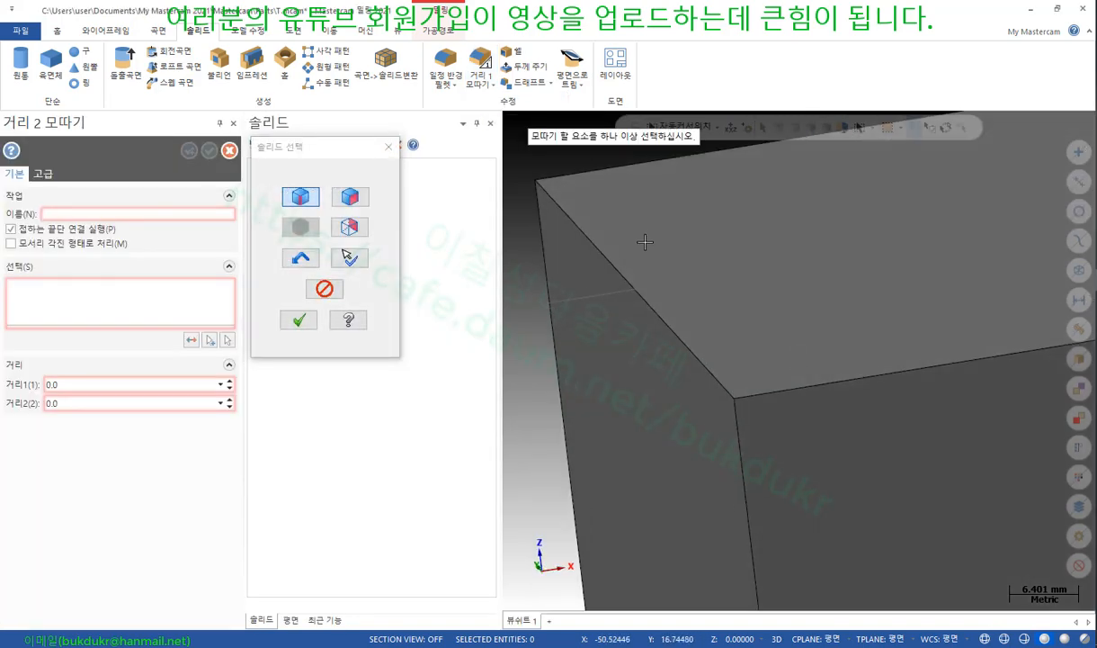
{"action": "left_click", "coordinate": [617, 266]}
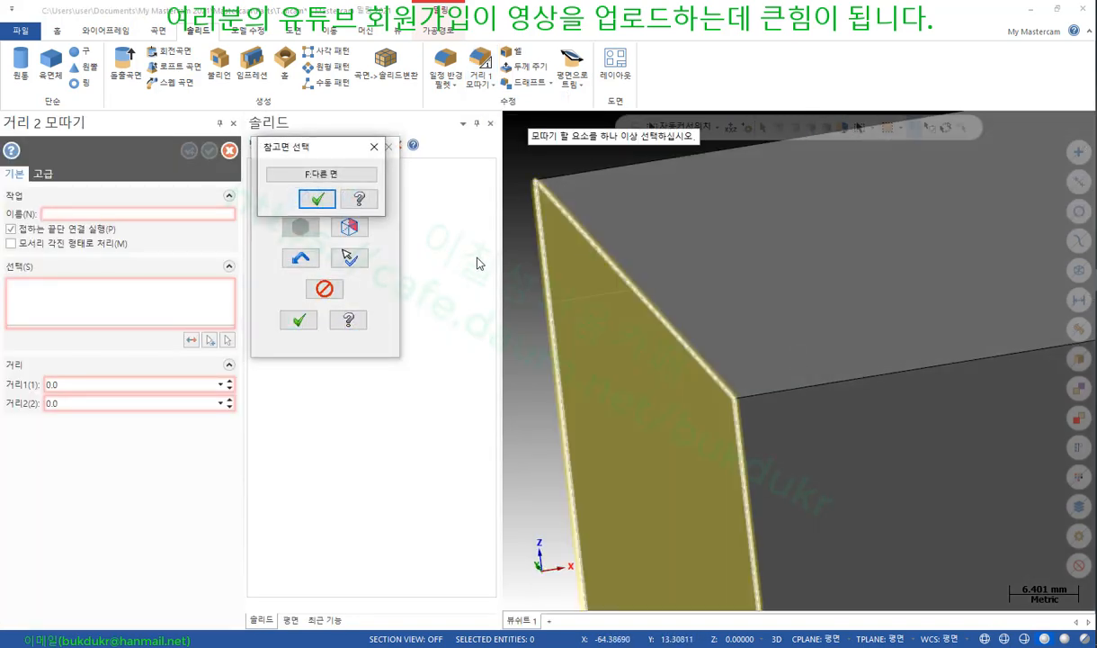
{"action": "scroll", "coordinate": [640, 378], "scroll_direction": "down", "scroll_amount": 1}
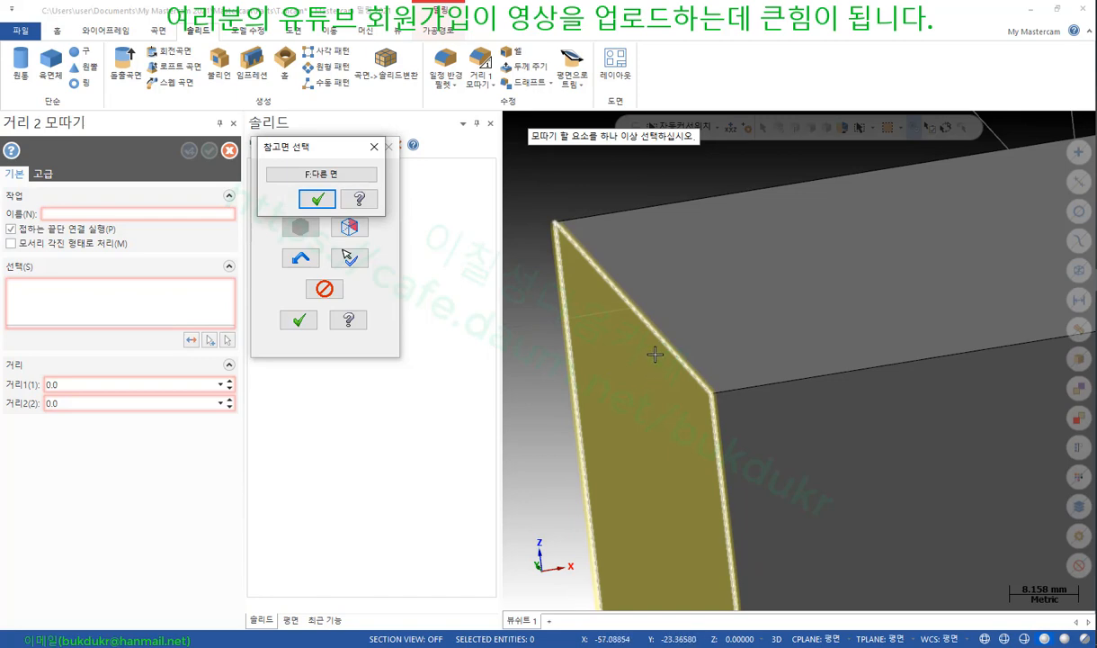
{"action": "mouse_move", "coordinate": [688, 332]}
{"action": "middle_mouse_down"}
{"action": "mouse_move", "coordinate": [707, 245]}
{"action": "mouse_move", "coordinate": [705, 328]}
{"action": "middle_mouse_up"}
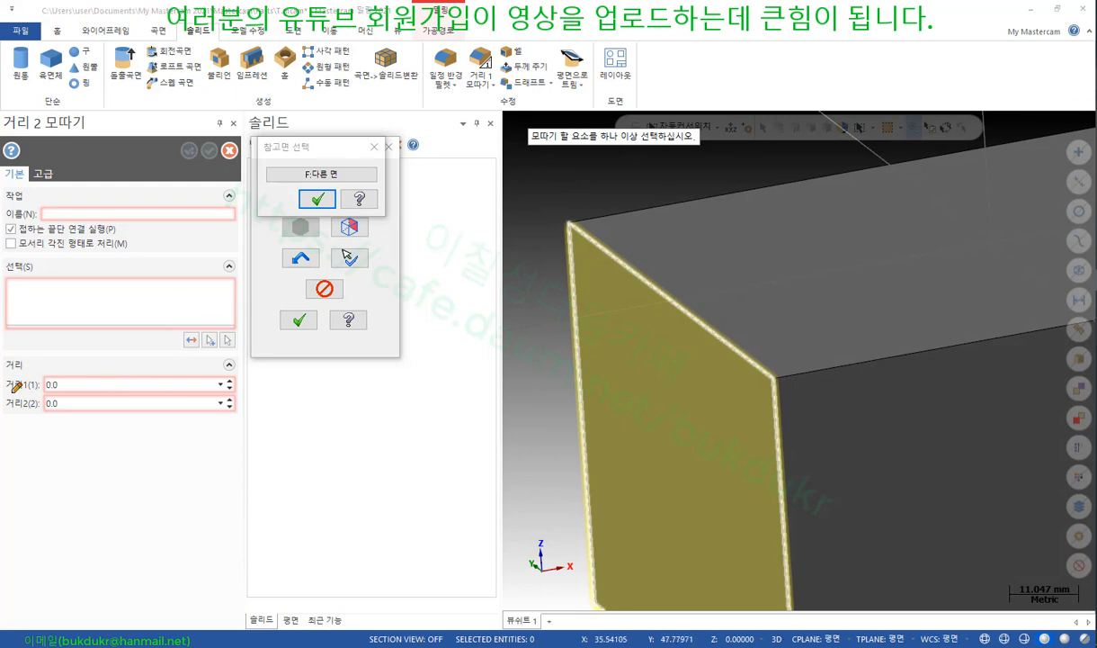
With the screen pen, underline both distance settings, mark the reference face dialog, and number the end and top faces 1 and 2 in both possible orders
{"action": "left_click_drag", "start_coordinate": [4, 388], "coordinate": [60, 389]}
{"action": "left_click_drag", "start_coordinate": [5, 411], "coordinate": [53, 410]}
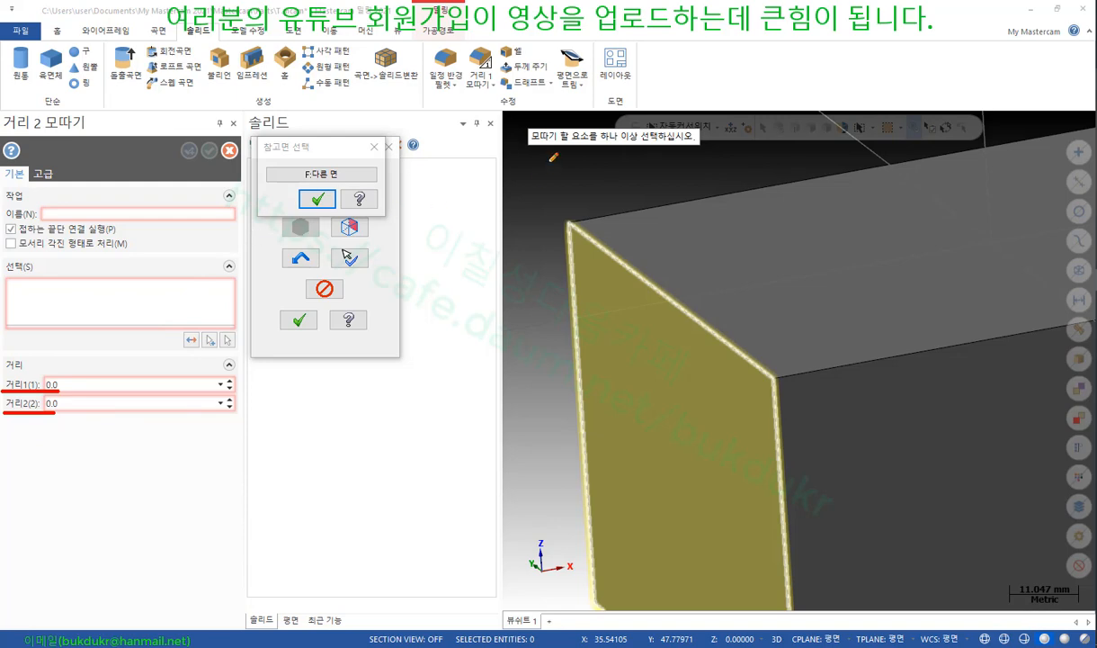
{"action": "mouse_move", "coordinate": [317, 163]}
{"action": "left_mouse_down"}
{"action": "mouse_move", "coordinate": [250, 161]}
{"action": "mouse_move", "coordinate": [257, 126]}
{"action": "mouse_move", "coordinate": [329, 156]}
{"action": "mouse_move", "coordinate": [326, 138]}
{"action": "left_mouse_up"}
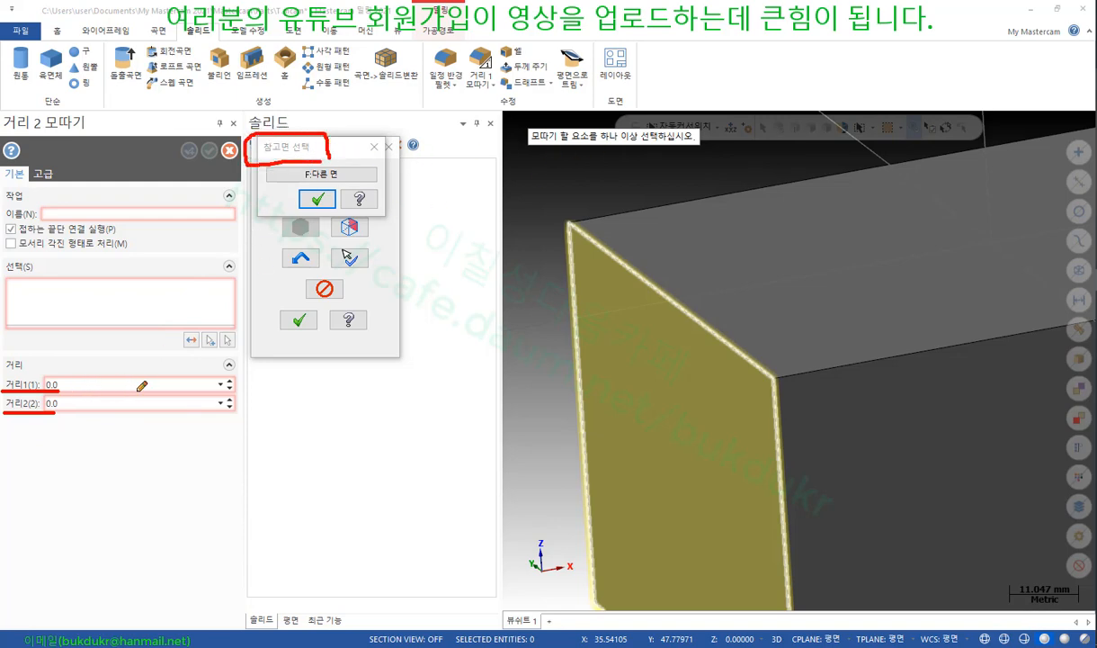
{"action": "mouse_move", "coordinate": [140, 388]}
{"action": "left_mouse_down"}
{"action": "mouse_move", "coordinate": [80, 396]}
{"action": "mouse_move", "coordinate": [29, 364]}
{"action": "mouse_move", "coordinate": [81, 385]}
{"action": "left_mouse_up"}
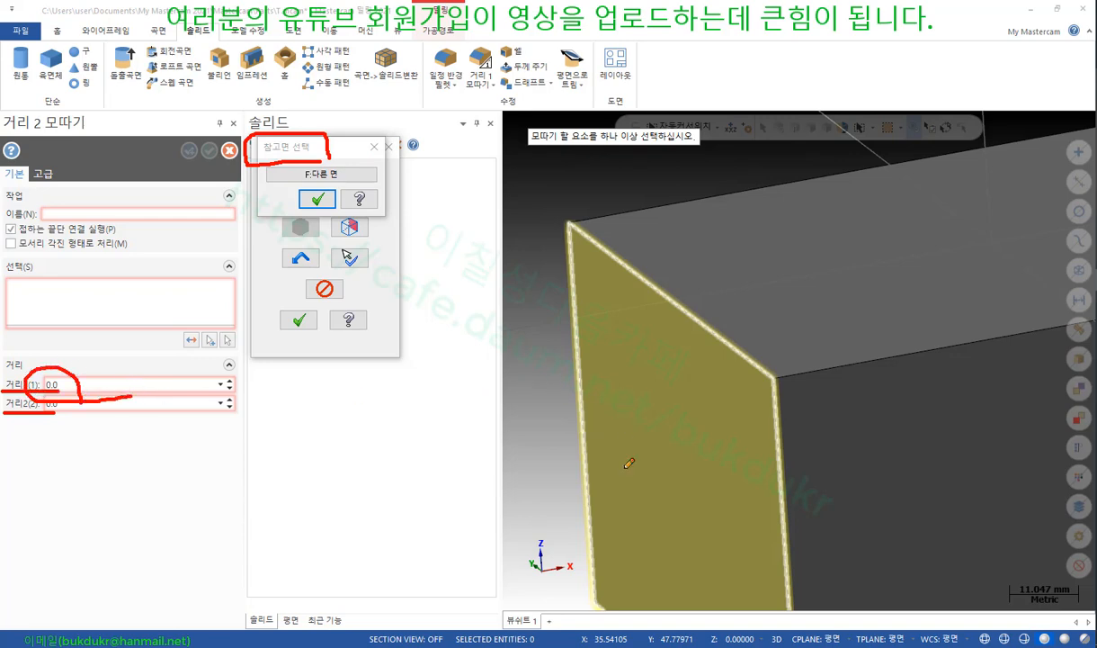
{"action": "left_click_drag", "start_coordinate": [637, 448], "coordinate": [634, 521]}
{"action": "mouse_move", "coordinate": [779, 255]}
{"action": "left_mouse_down"}
{"action": "mouse_move", "coordinate": [779, 282]}
{"action": "mouse_move", "coordinate": [834, 275]}
{"action": "left_mouse_up"}
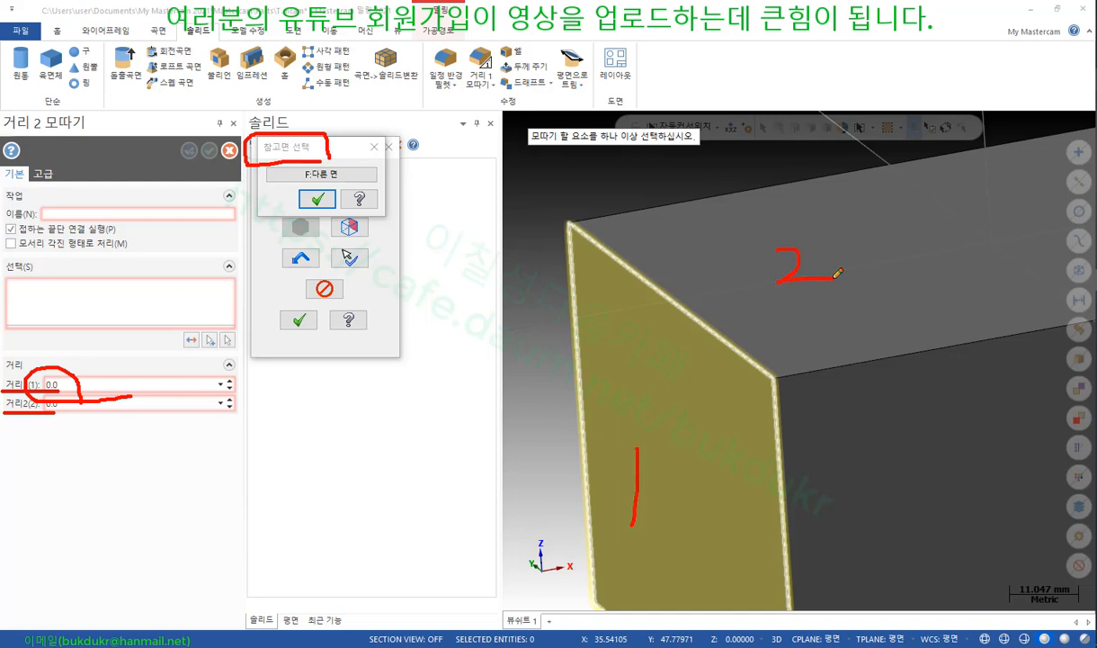
{"action": "left_click_drag", "start_coordinate": [743, 187], "coordinate": [733, 227]}
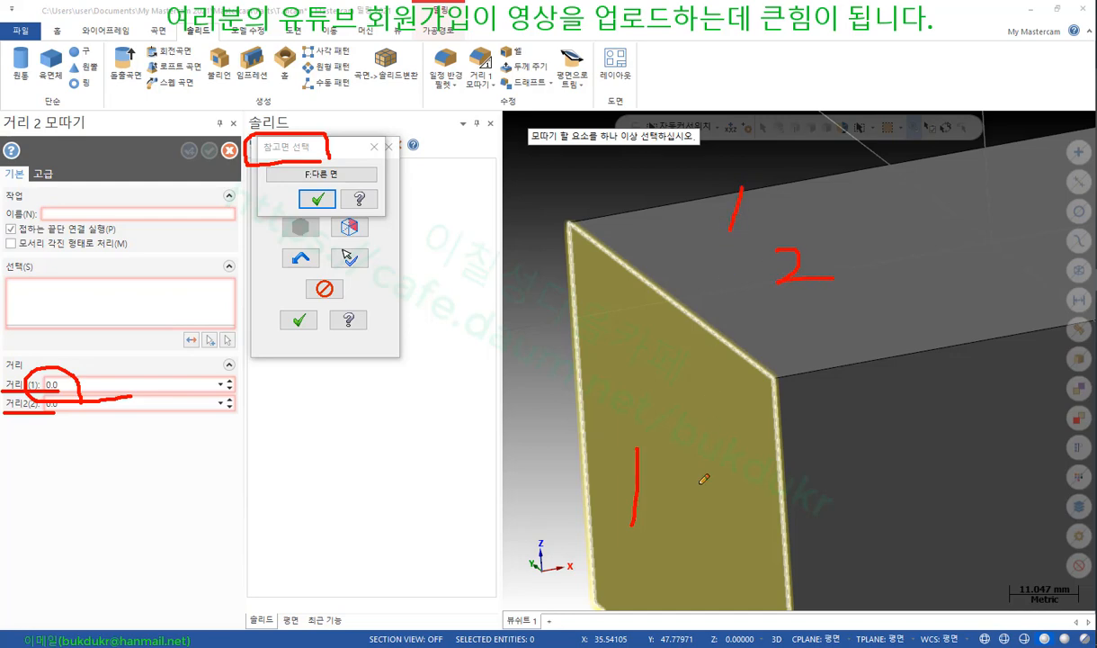
{"action": "left_click_drag", "start_coordinate": [663, 478], "coordinate": [690, 501]}
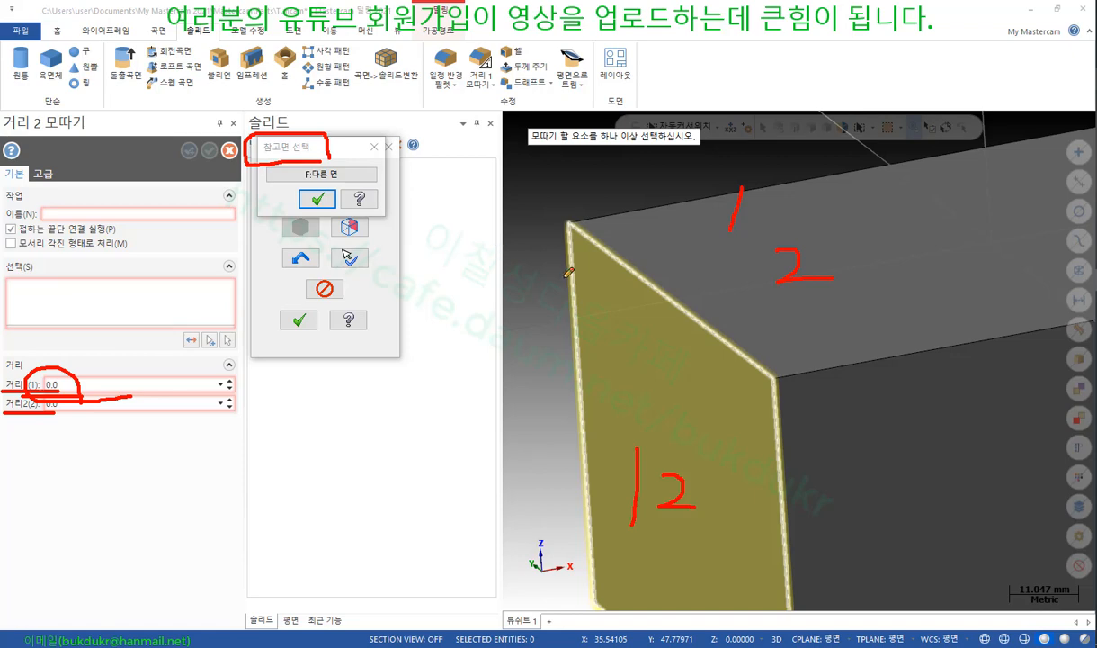
Mark the reference face dialog's accept and other-face options, circle the matching face numbers, and close the screen pen
{"action": "mouse_move", "coordinate": [326, 202]}
{"action": "left_mouse_down"}
{"action": "mouse_move", "coordinate": [310, 180]}
{"action": "mouse_move", "coordinate": [321, 214]}
{"action": "left_mouse_up"}
{"action": "mouse_move", "coordinate": [640, 520]}
{"action": "left_mouse_down"}
{"action": "mouse_move", "coordinate": [622, 450]}
{"action": "mouse_move", "coordinate": [637, 519]}
{"action": "left_mouse_up"}
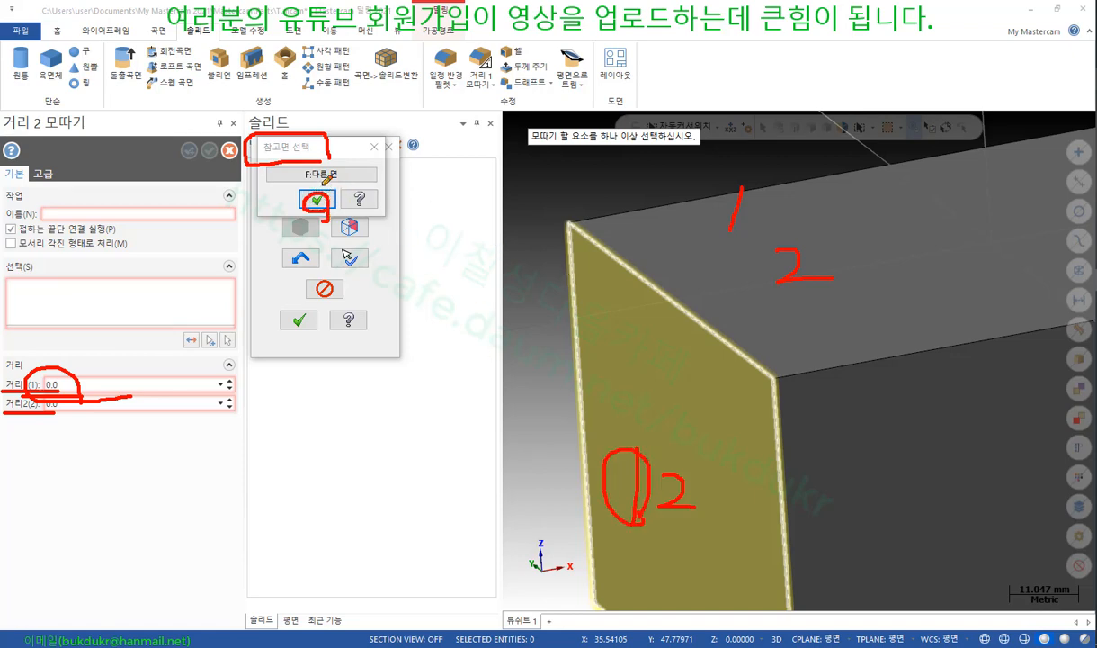
{"action": "left_click_drag", "start_coordinate": [272, 180], "coordinate": [376, 179]}
{"action": "mouse_move", "coordinate": [790, 278]}
{"action": "left_mouse_down"}
{"action": "mouse_move", "coordinate": [869, 206]}
{"action": "mouse_move", "coordinate": [871, 283]}
{"action": "left_mouse_up"}
{"action": "mouse_move", "coordinate": [661, 545]}
{"action": "left_mouse_down"}
{"action": "mouse_move", "coordinate": [598, 527]}
{"action": "mouse_move", "coordinate": [688, 436]}
{"action": "mouse_move", "coordinate": [663, 516]}
{"action": "left_mouse_up"}
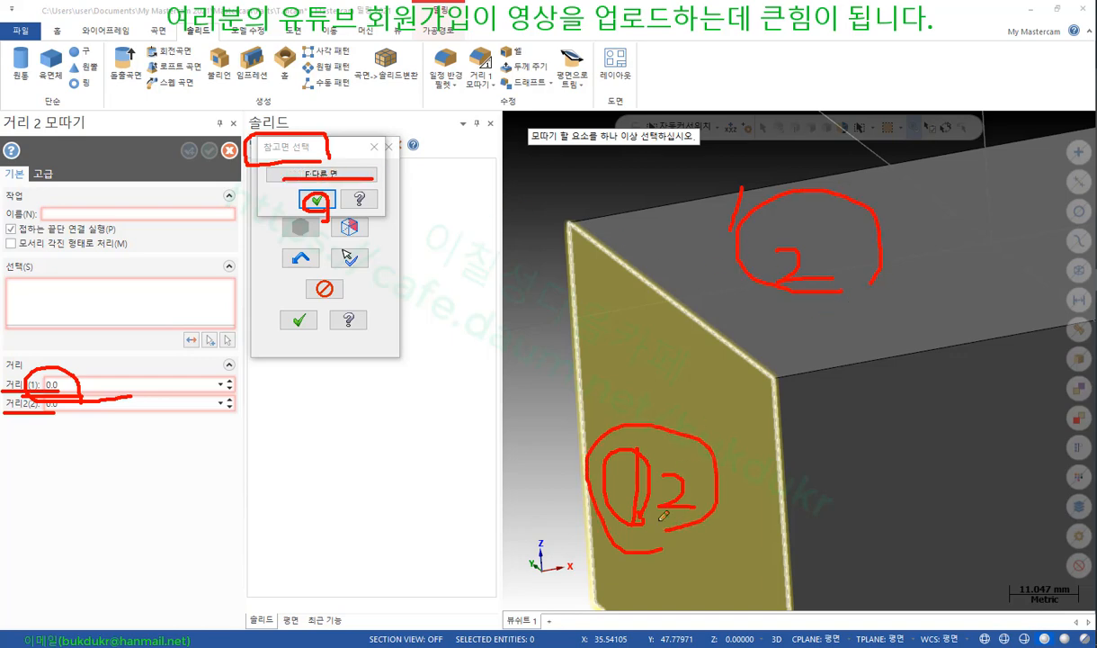
{"action": "right_click", "coordinate": [531, 360]}
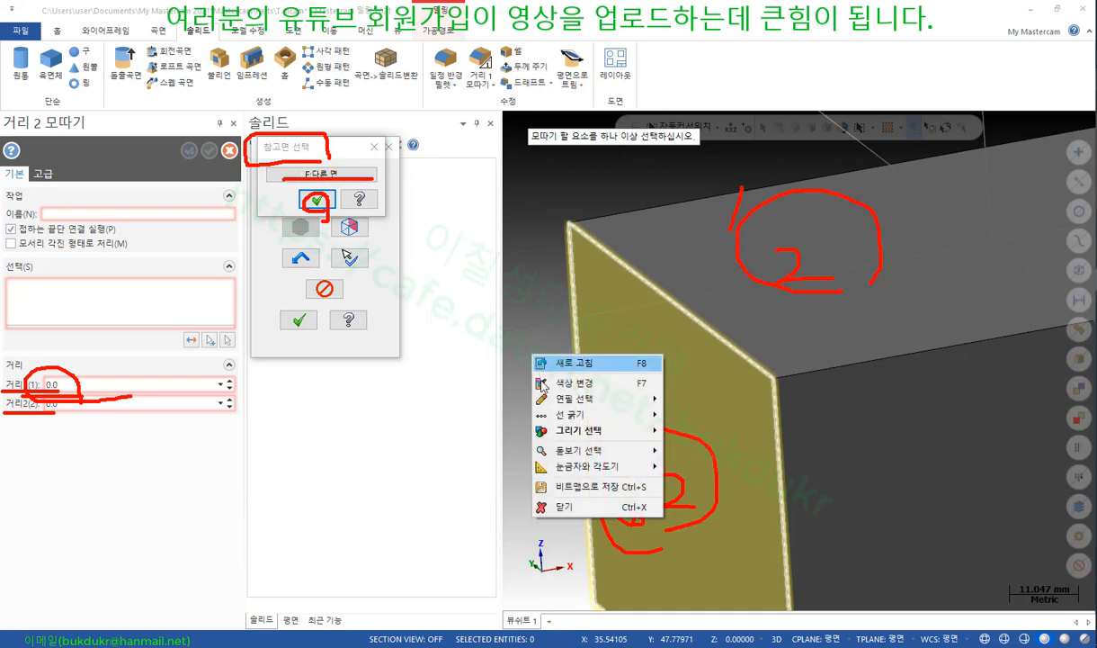
{"action": "left_click", "coordinate": [563, 508]}
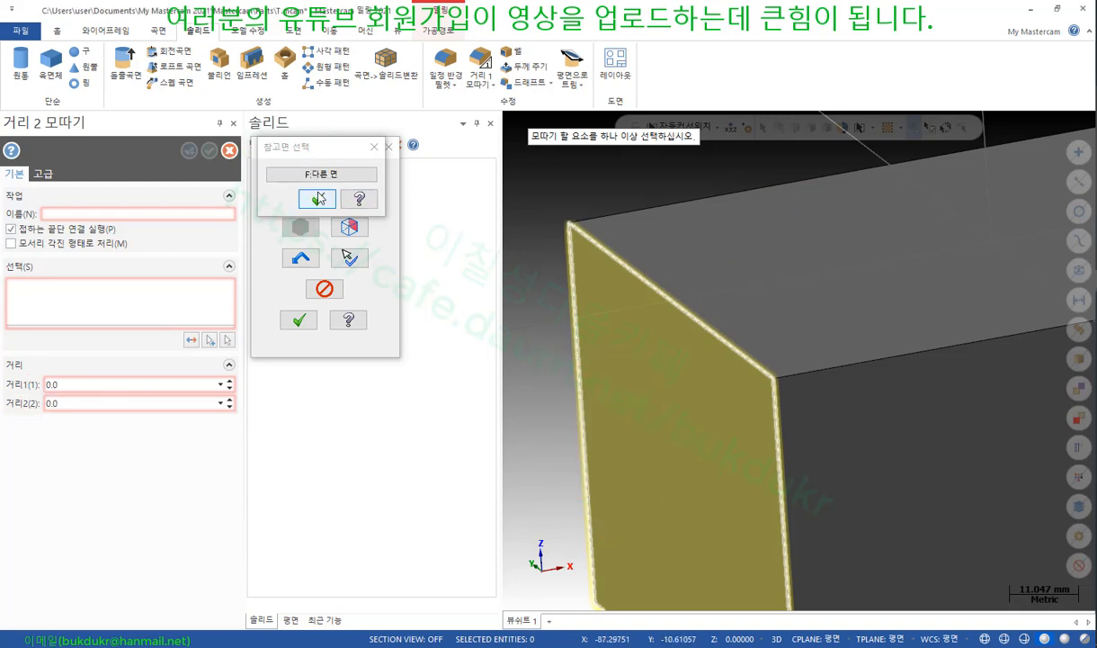
Use the -X end face as the reference face, and set the chamfer's distance 1 to 20 and distance 2 to 10
{"action": "left_click", "coordinate": [318, 198]}
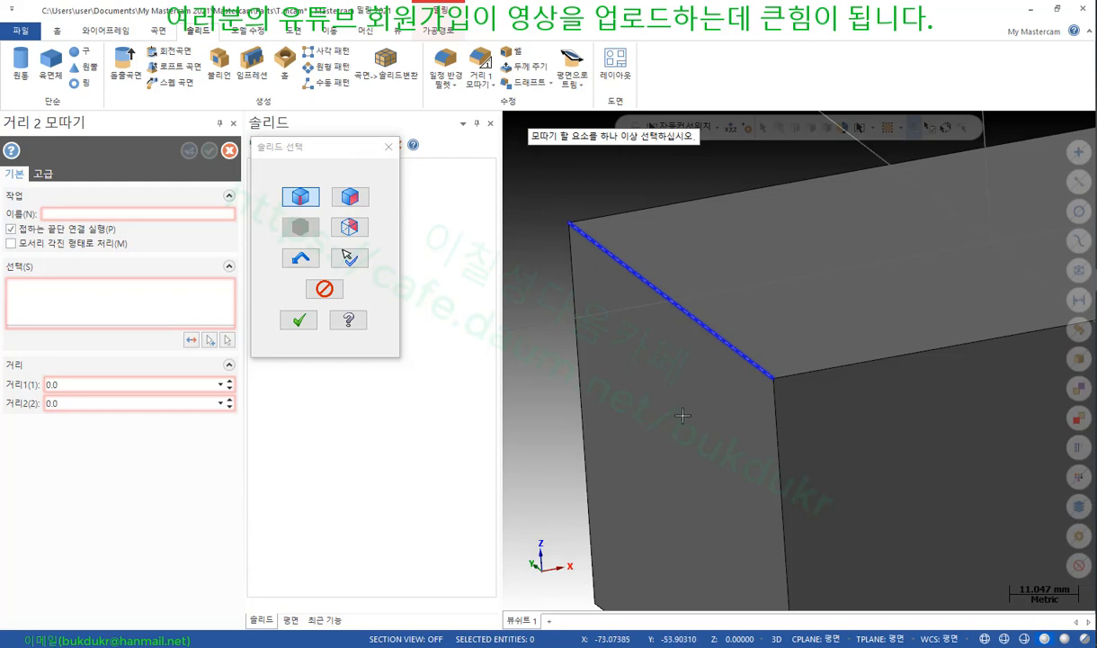
{"action": "left_click", "coordinate": [299, 319]}
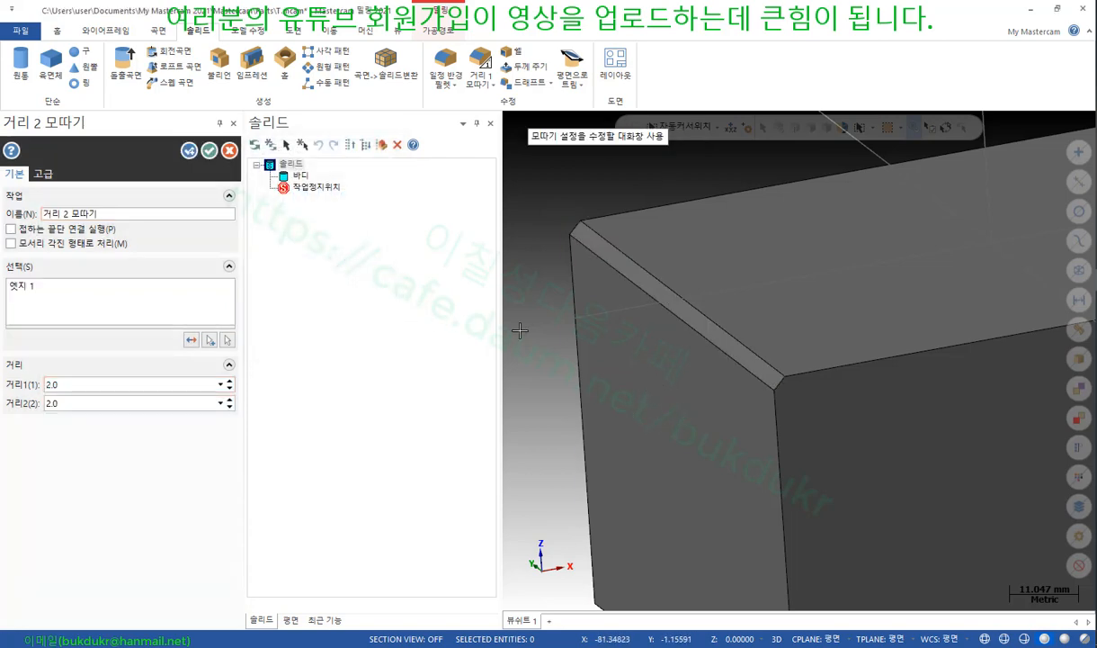
{"action": "left_click", "coordinate": [94, 383]}
{"action": "type", "text": "20"}
{"action": "key", "text": "Return"}
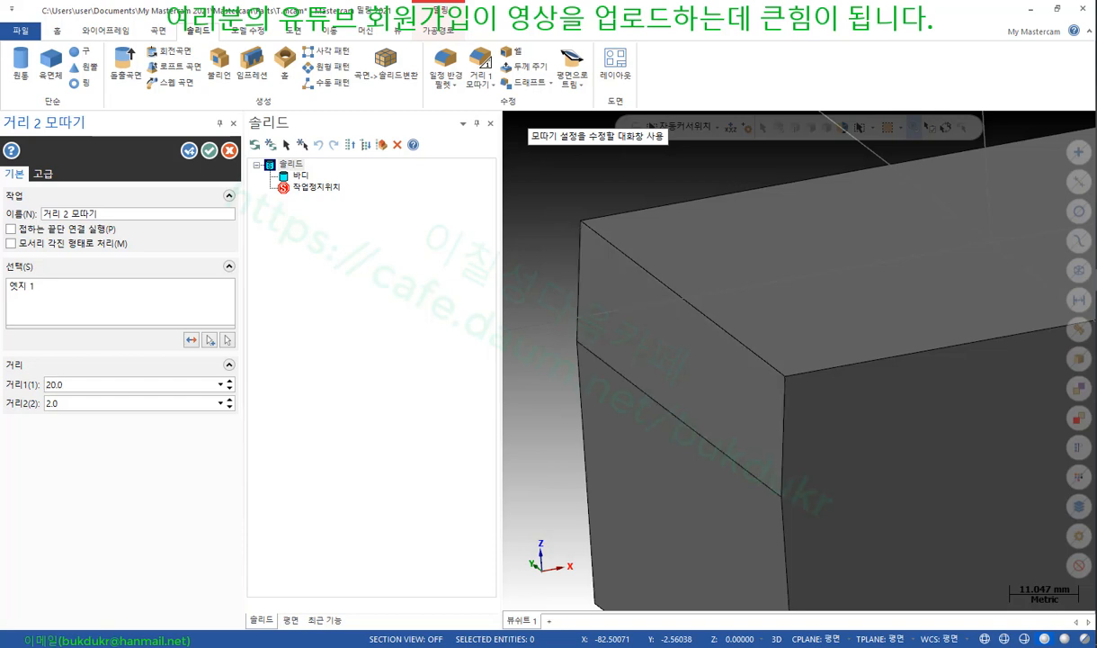
{"action": "left_click", "coordinate": [79, 403]}
{"action": "type", "text": "10"}
{"action": "key", "text": "Return"}
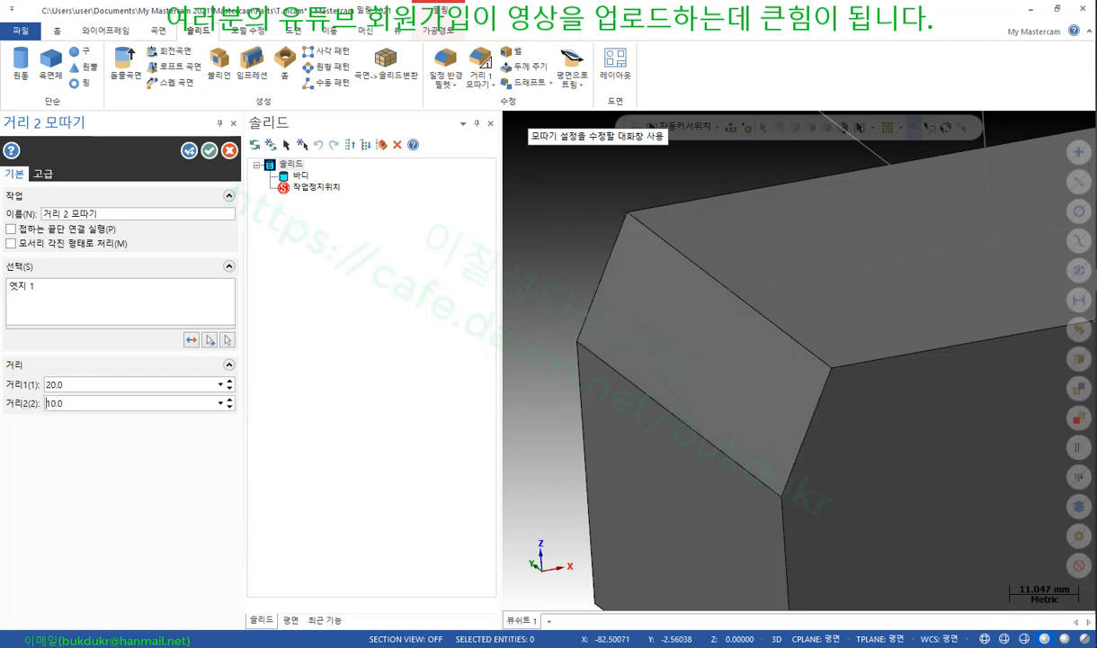
View the previewed chamfer from the side, number its adjoining faces 1 and 2 with the screen pen, and sketch the removed corner's outline
{"action": "scroll", "coordinate": [601, 228], "scroll_direction": "down", "scroll_amount": 1}
{"action": "mouse_move", "coordinate": [601, 229]}
{"action": "middle_mouse_down"}
{"action": "mouse_move", "coordinate": [578, 199]}
{"action": "mouse_move", "coordinate": [576, 226]}
{"action": "mouse_move", "coordinate": [556, 220]}
{"action": "middle_mouse_up"}
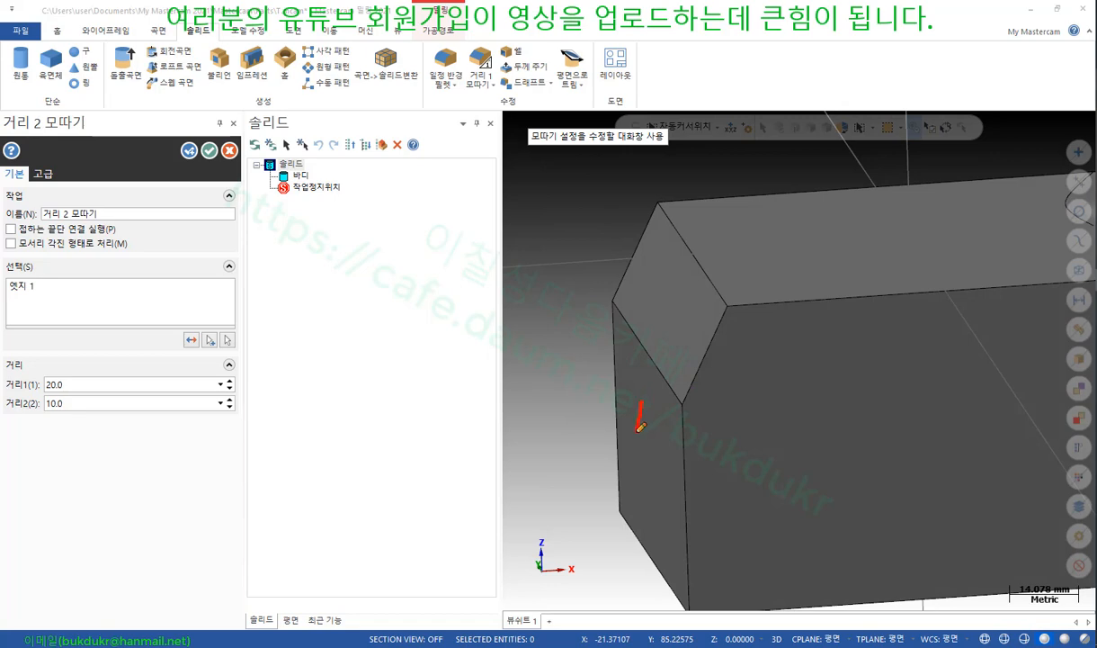
{"action": "left_click_drag", "start_coordinate": [748, 236], "coordinate": [775, 248]}
{"action": "left_click_drag", "start_coordinate": [683, 400], "coordinate": [678, 313]}
{"action": "left_click_drag", "start_coordinate": [732, 305], "coordinate": [683, 305]}
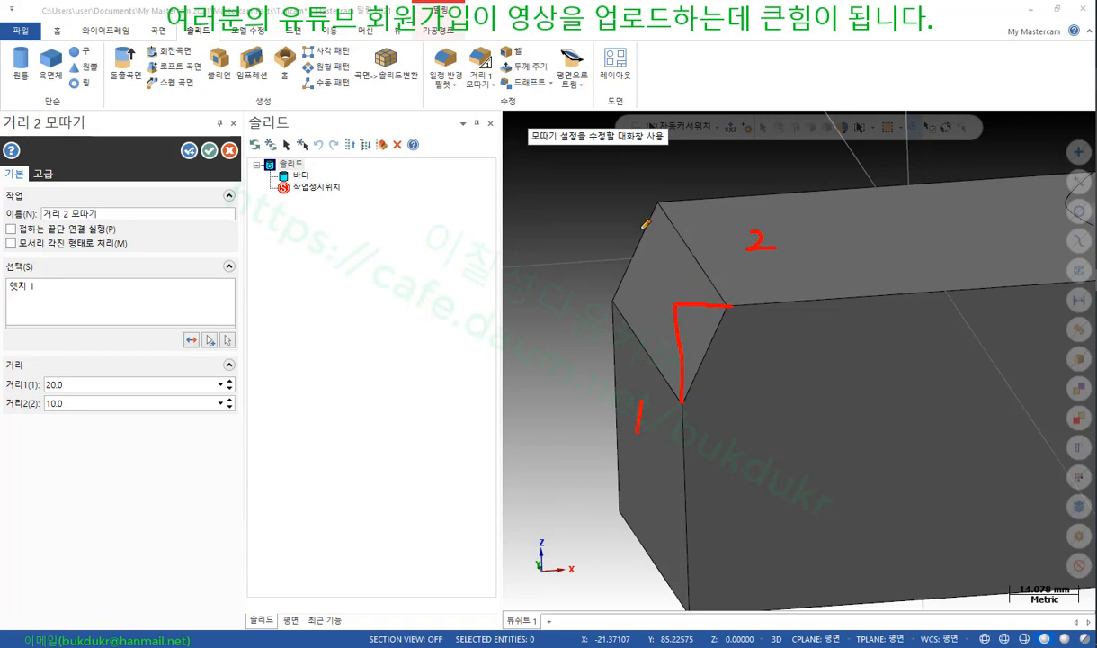
{"action": "left_click_drag", "start_coordinate": [622, 216], "coordinate": [672, 306]}
{"action": "left_click_drag", "start_coordinate": [616, 210], "coordinate": [618, 279]}
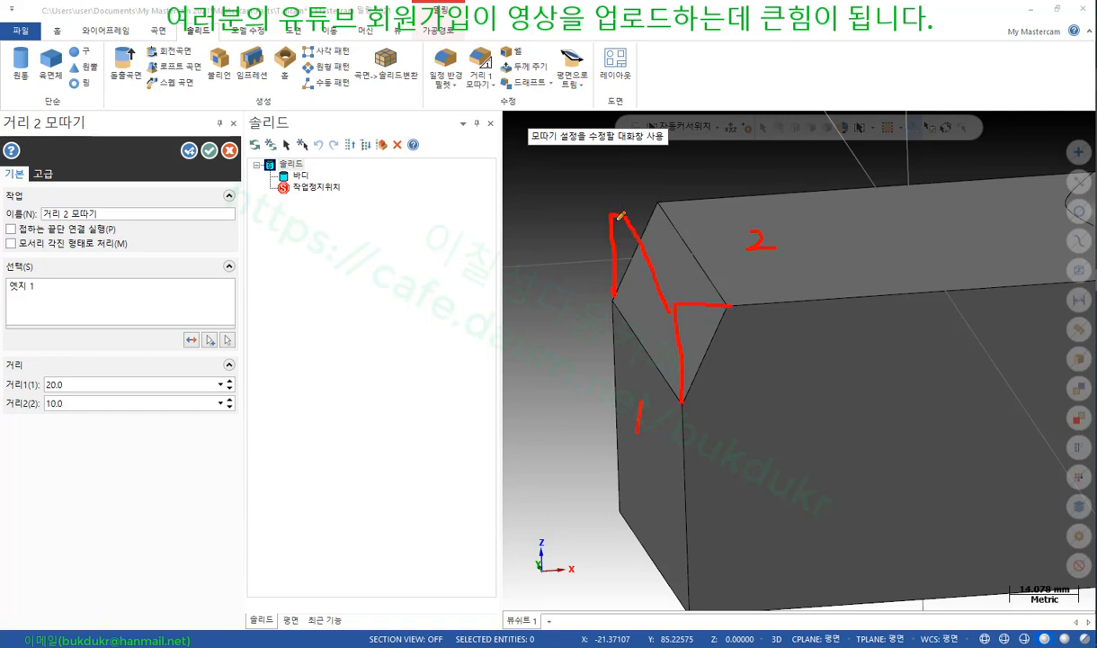
{"action": "left_click_drag", "start_coordinate": [625, 205], "coordinate": [661, 204]}
{"action": "left_click_drag", "start_coordinate": [676, 307], "coordinate": [578, 329]}
{"action": "left_click_drag", "start_coordinate": [679, 405], "coordinate": [574, 438]}
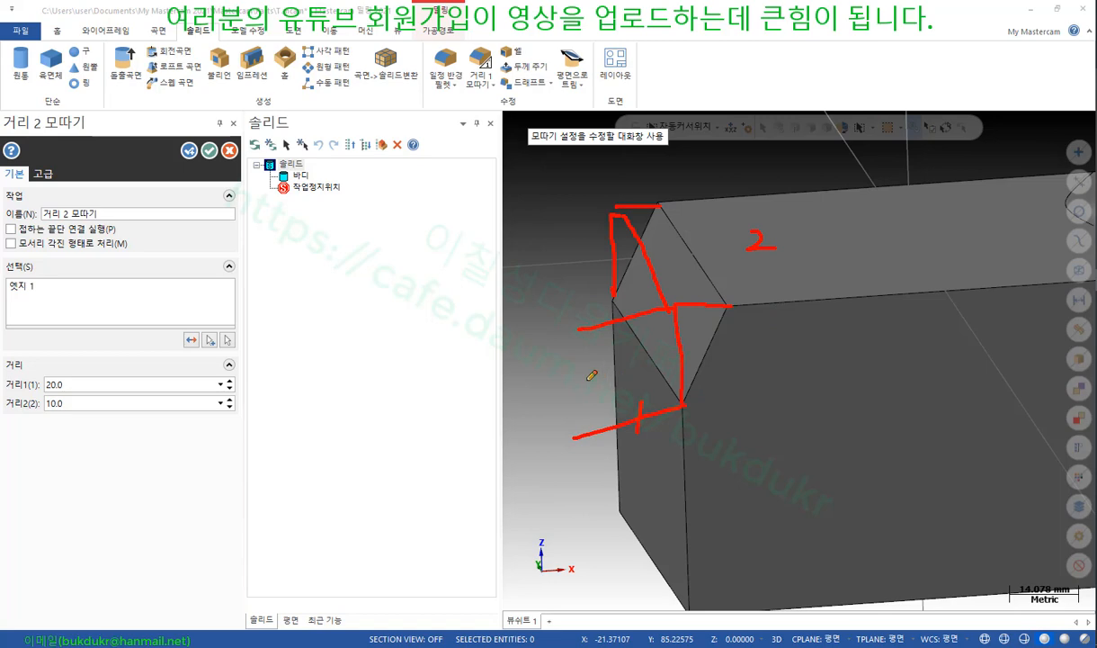
Label the chamfer's vertical leg 20 and horizontal leg 10, and circle the distance settings and the operation name
{"action": "mouse_move", "coordinate": [565, 372]}
{"action": "left_mouse_down"}
{"action": "mouse_move", "coordinate": [590, 396]}
{"action": "mouse_move", "coordinate": [595, 370]}
{"action": "left_mouse_up"}
{"action": "left_click_drag", "start_coordinate": [683, 280], "coordinate": [681, 315]}
{"action": "left_click_drag", "start_coordinate": [733, 289], "coordinate": [734, 316]}
{"action": "mouse_move", "coordinate": [709, 261]}
{"action": "left_mouse_down"}
{"action": "mouse_move", "coordinate": [697, 288]}
{"action": "mouse_move", "coordinate": [709, 285]}
{"action": "mouse_move", "coordinate": [710, 353]}
{"action": "mouse_move", "coordinate": [688, 399]}
{"action": "left_mouse_up"}
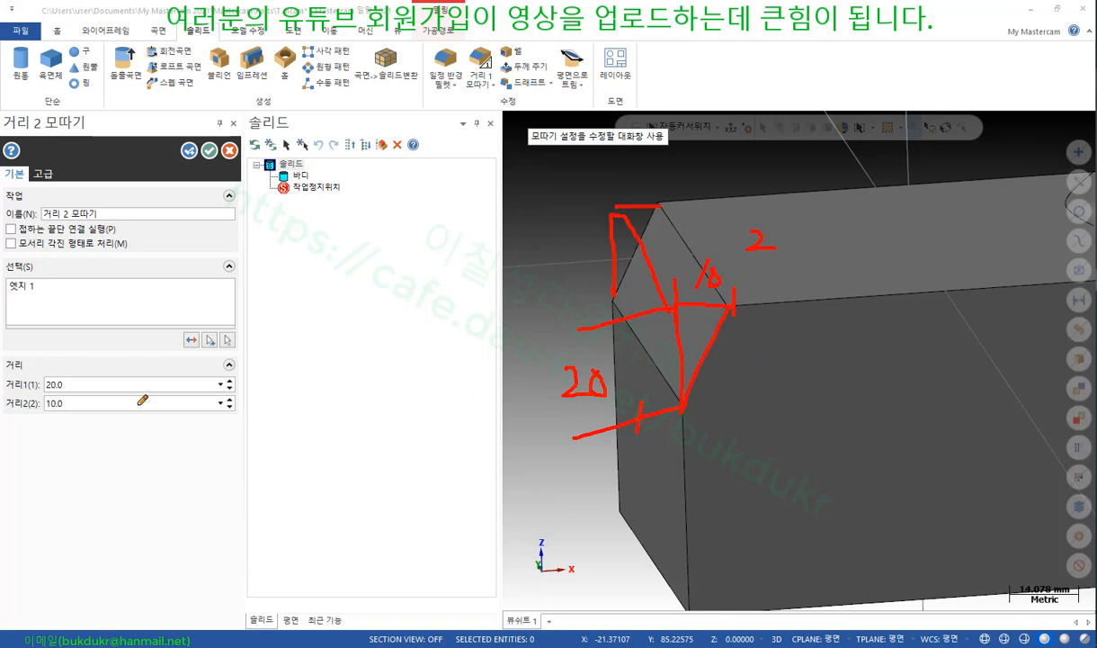
{"action": "mouse_move", "coordinate": [23, 385]}
{"action": "left_mouse_down"}
{"action": "mouse_move", "coordinate": [27, 413]}
{"action": "mouse_move", "coordinate": [20, 395]}
{"action": "left_mouse_up"}
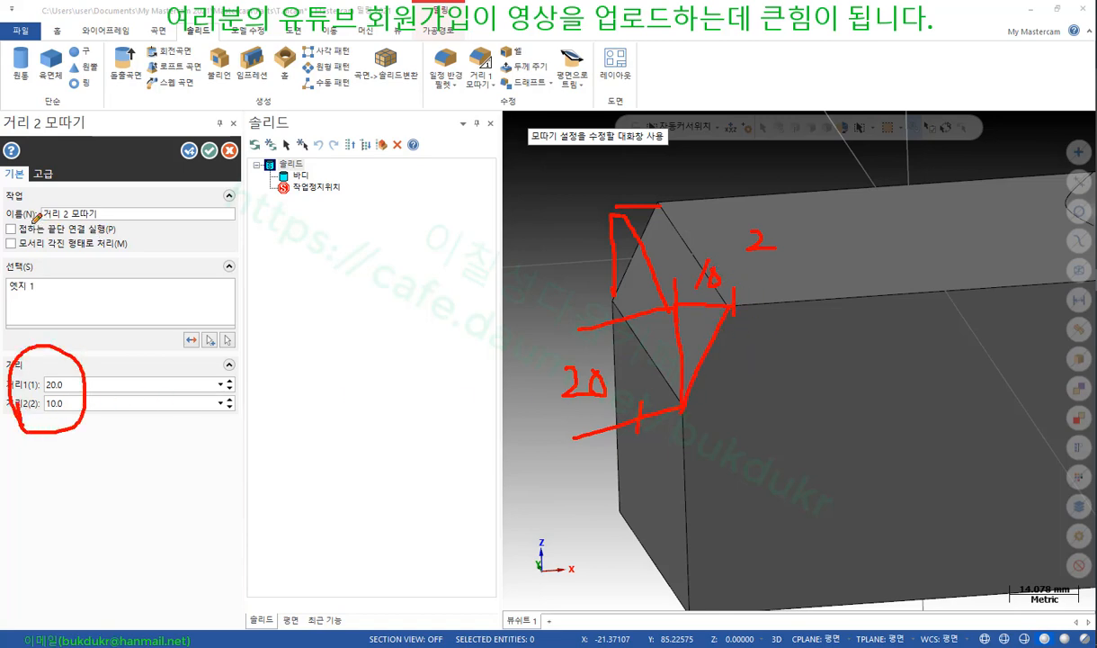
{"action": "mouse_move", "coordinate": [37, 216]}
{"action": "left_mouse_down"}
{"action": "mouse_move", "coordinate": [112, 186]}
{"action": "mouse_move", "coordinate": [9, 185]}
{"action": "mouse_move", "coordinate": [25, 210]}
{"action": "mouse_move", "coordinate": [97, 216]}
{"action": "left_mouse_up"}
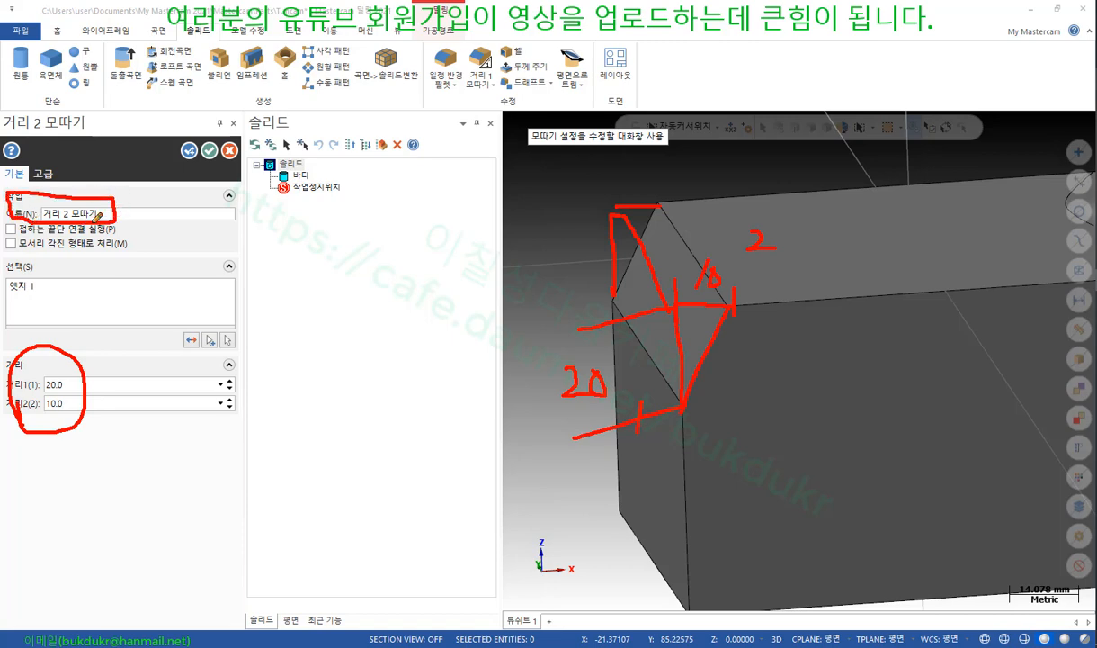
Clear the pen marks and cancel the Distance 2 chamfer
{"action": "right_click", "coordinate": [517, 207]}
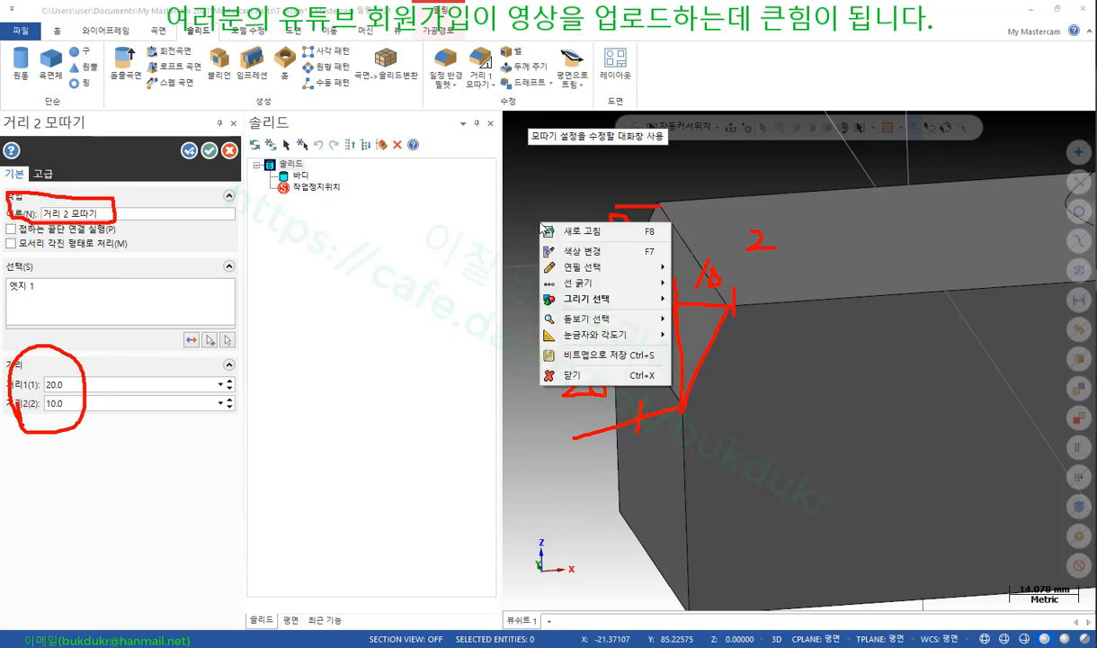
{"action": "left_click", "coordinate": [566, 360]}
{"action": "left_click", "coordinate": [209, 150]}
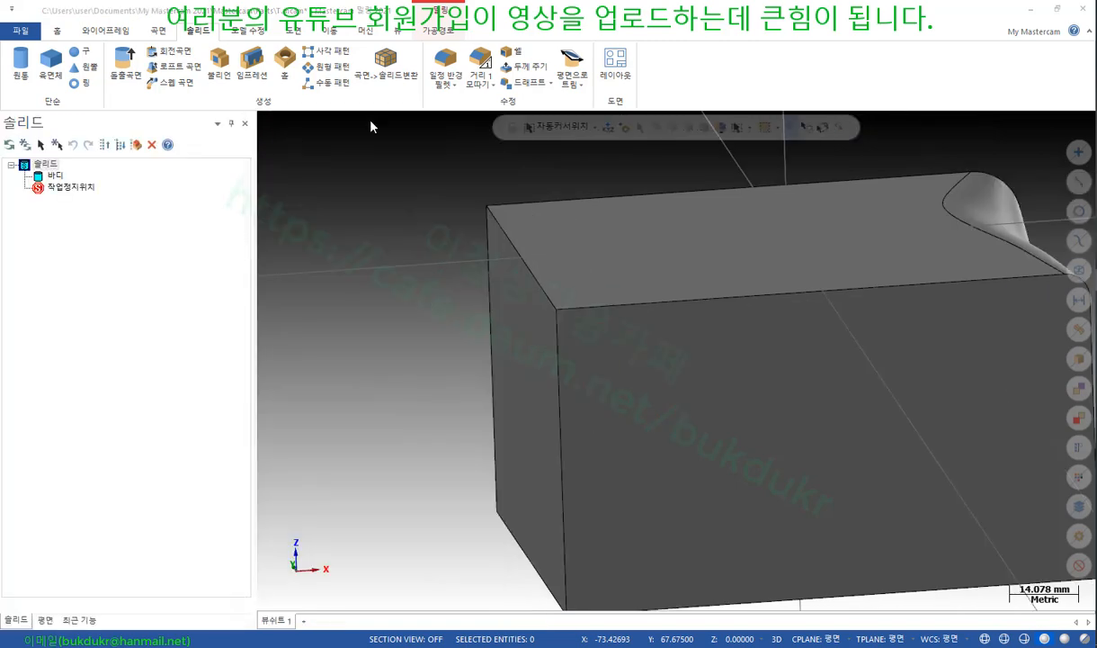
{"action": "left_click", "coordinate": [616, 366]}
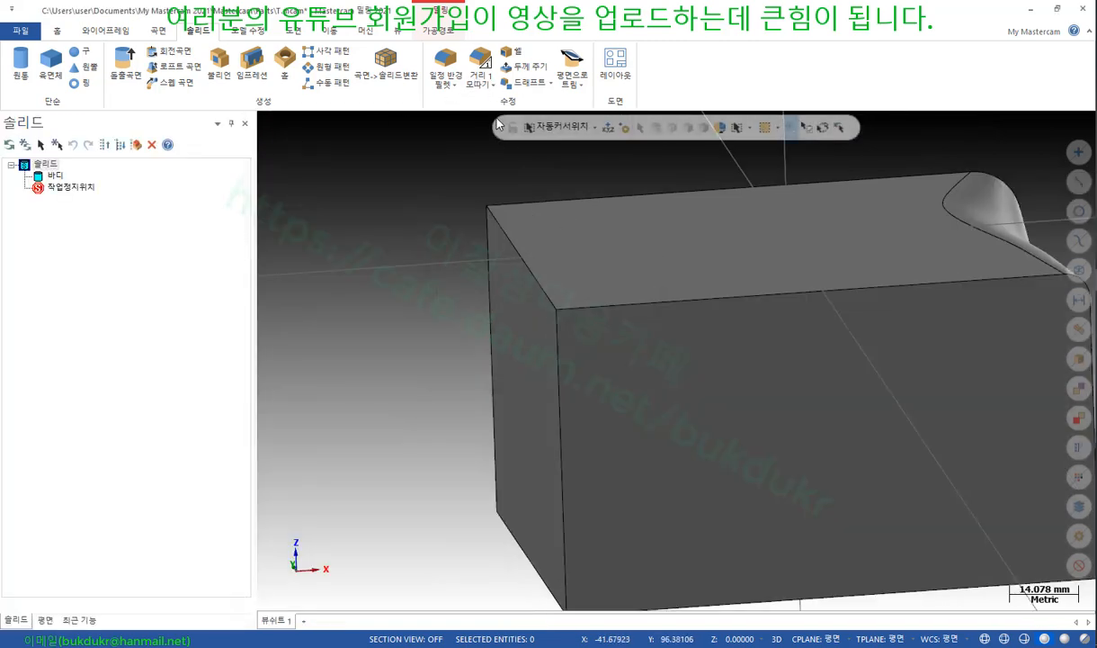
Start a Distance and Angle chamfer on the block's top edge at the -X side, using the end face as the reference face
{"action": "left_click", "coordinate": [480, 83]}
{"action": "left_click", "coordinate": [510, 132]}
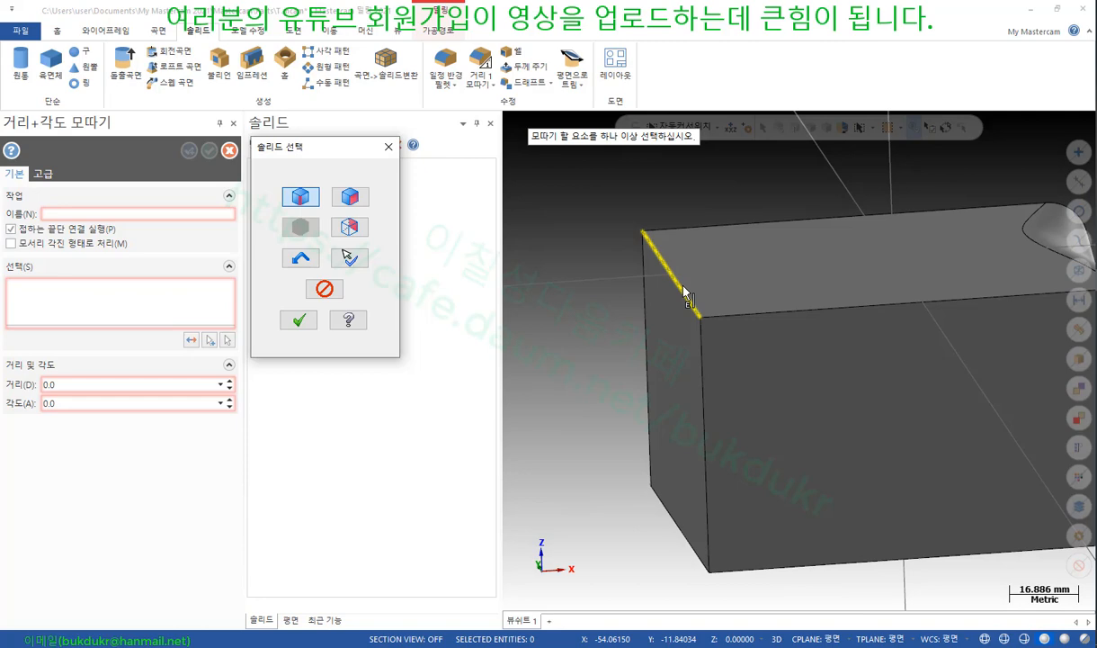
{"action": "left_click", "coordinate": [683, 288]}
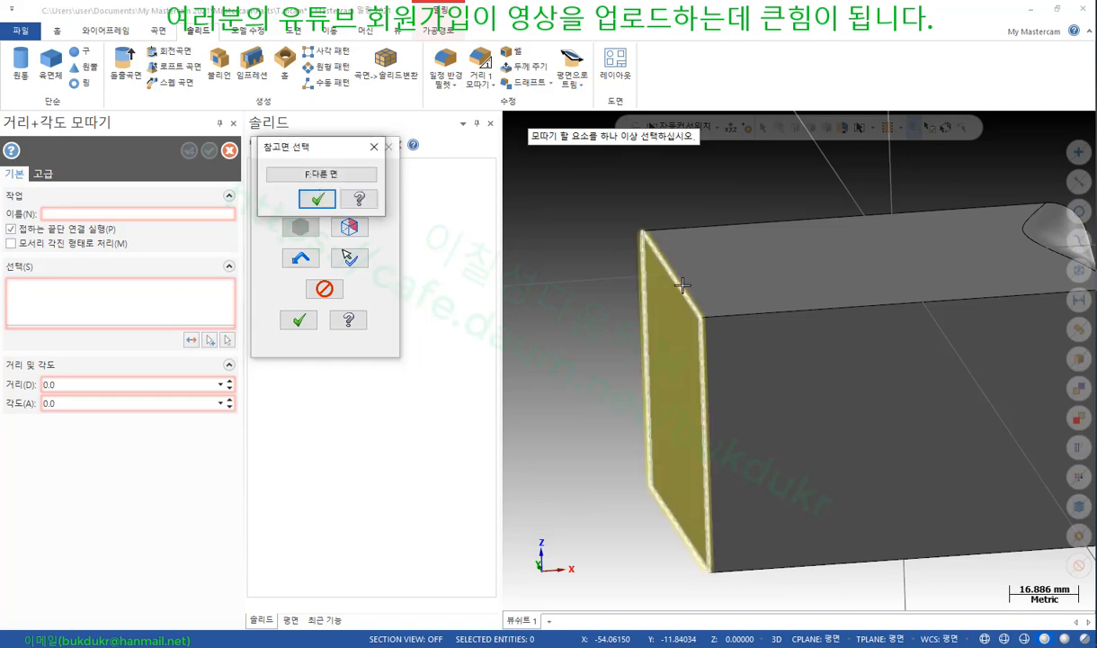
{"action": "left_click", "coordinate": [317, 199]}
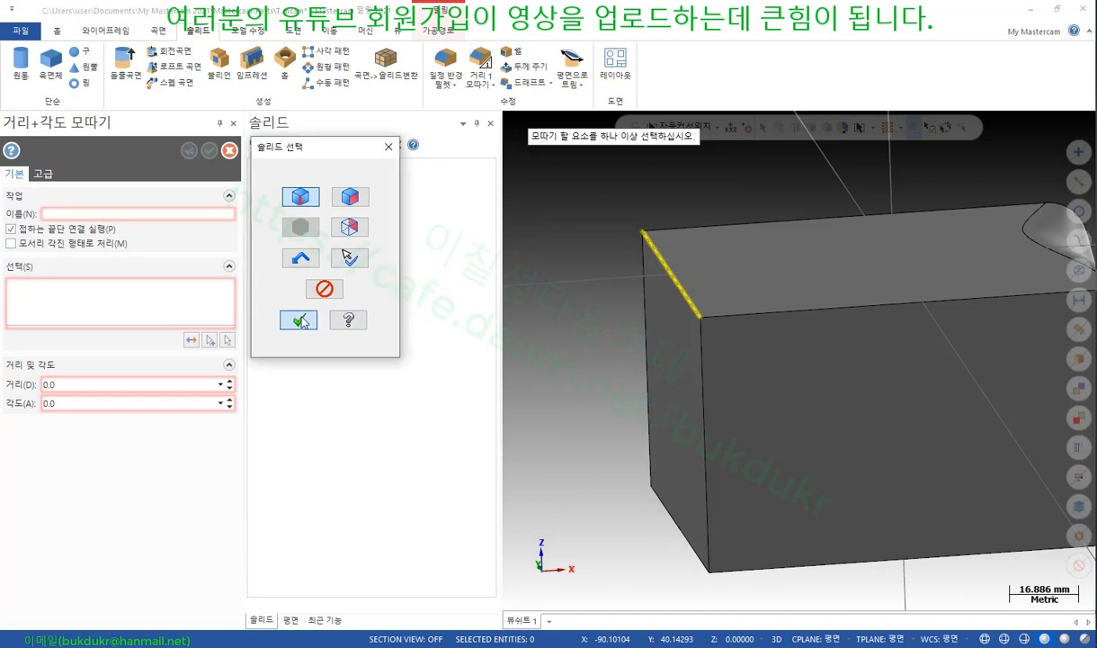
{"action": "left_click", "coordinate": [299, 319]}
Set the chamfer's distance to 20 and its angle to 30 degrees
{"action": "double_click", "coordinate": [84, 383]}
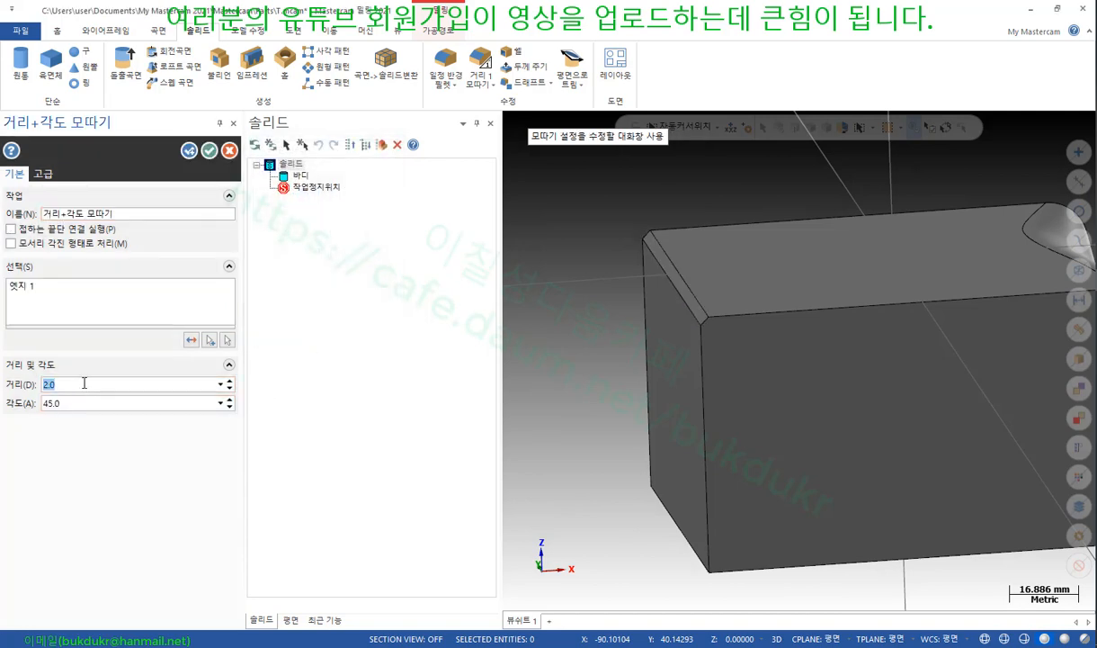
{"action": "type", "text": "20"}
{"action": "key", "text": "Return"}
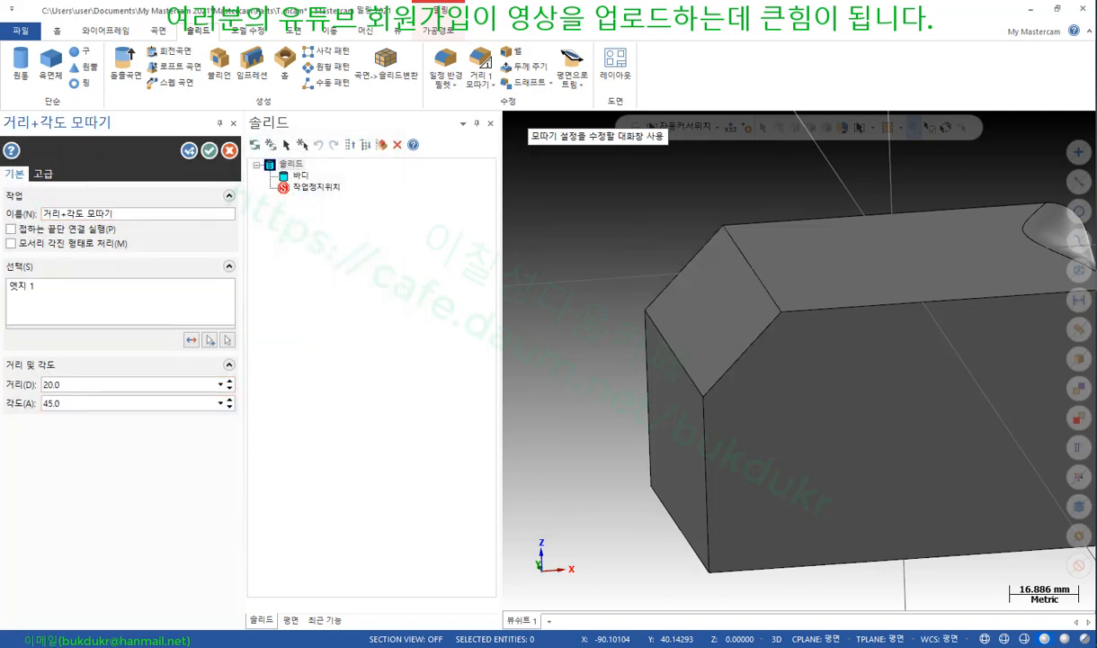
{"action": "double_click", "coordinate": [87, 401]}
{"action": "type", "text": "30"}
{"action": "key", "text": "Return"}
{"action": "scroll", "coordinate": [706, 241], "scroll_direction": "up", "scroll_amount": 3}
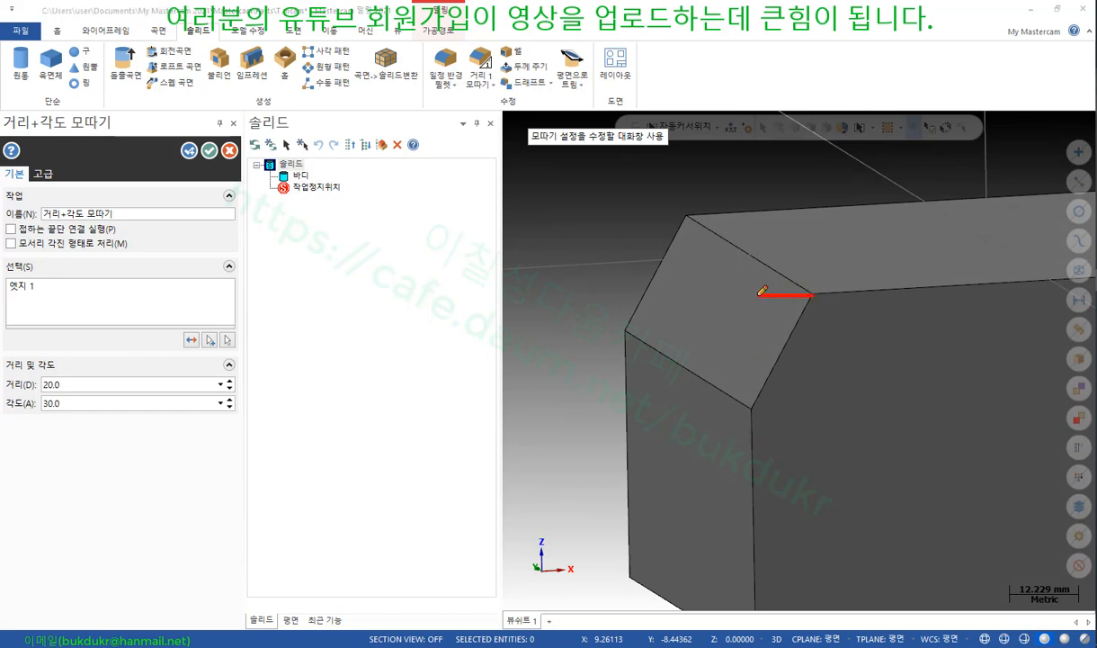
Outline the removed corner with red pen lines over the chamfer, label the vertical leg 20 and mark the end face with a circled 1
{"action": "left_click_drag", "start_coordinate": [752, 292], "coordinate": [749, 393]}
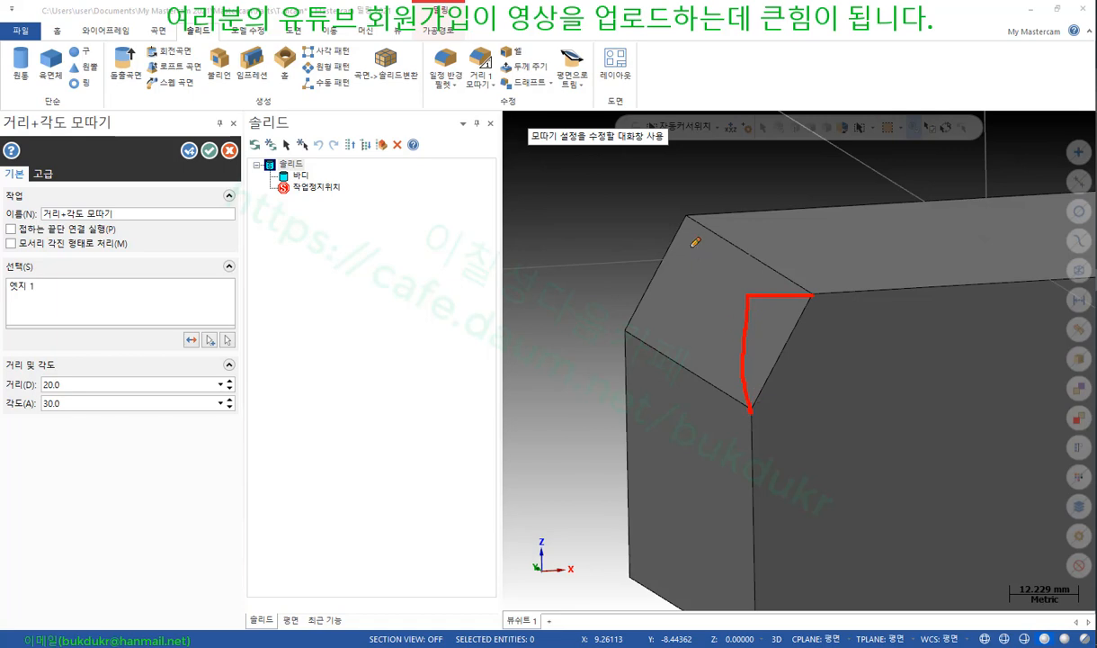
{"action": "left_click_drag", "start_coordinate": [620, 213], "coordinate": [630, 338]}
{"action": "left_click_drag", "start_coordinate": [617, 219], "coordinate": [752, 302]}
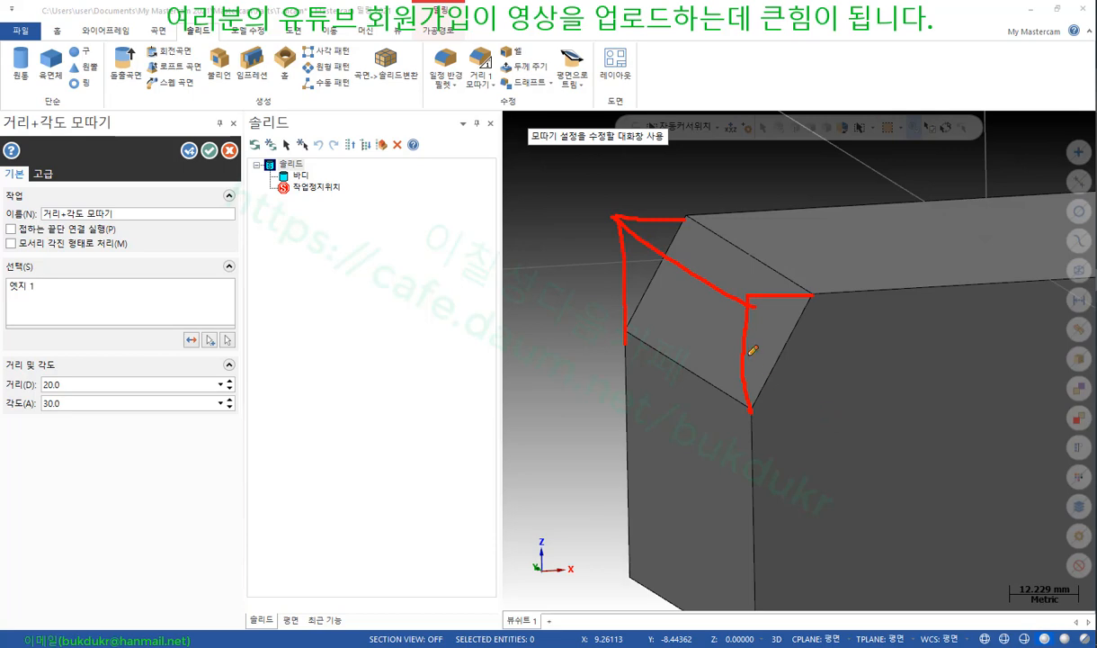
{"action": "mouse_move", "coordinate": [750, 304]}
{"action": "left_mouse_down"}
{"action": "mouse_move", "coordinate": [717, 346]}
{"action": "mouse_move", "coordinate": [751, 403]}
{"action": "left_mouse_up"}
{"action": "left_click_drag", "start_coordinate": [678, 335], "coordinate": [680, 352]}
{"action": "mouse_move", "coordinate": [671, 467]}
{"action": "left_mouse_down"}
{"action": "mouse_move", "coordinate": [699, 456]}
{"action": "mouse_move", "coordinate": [719, 477]}
{"action": "left_mouse_up"}
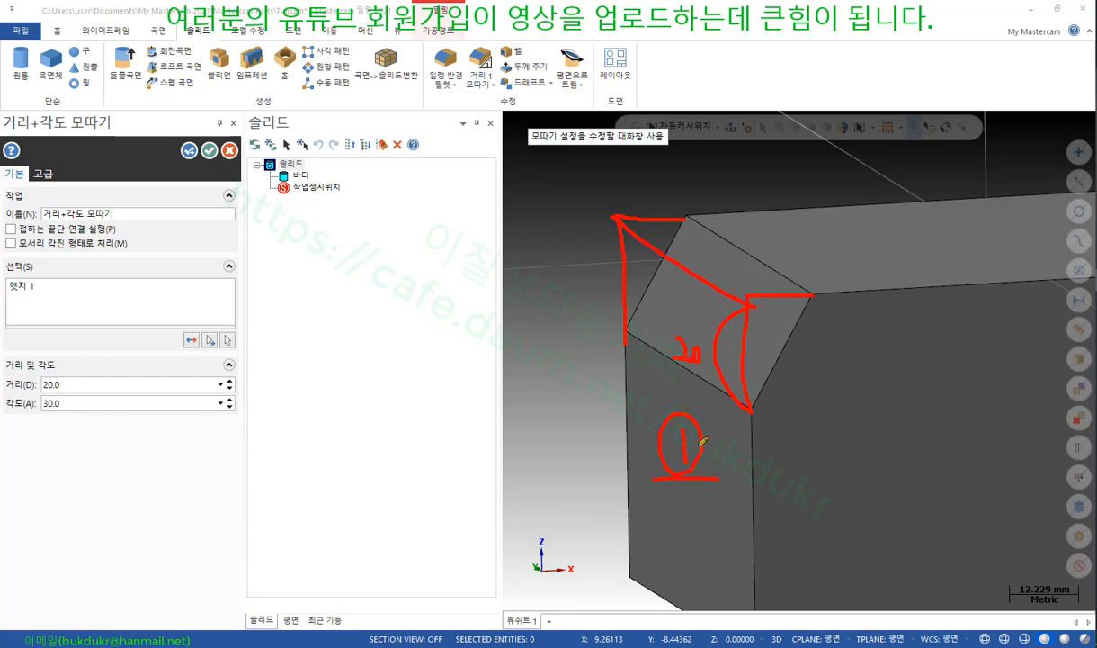
Underline the angle setting, label the horizontal leg X and the slope angle α, and link the 30.0 value to it with an arrow
{"action": "left_click_drag", "start_coordinate": [4, 411], "coordinate": [89, 413]}
{"action": "left_click_drag", "start_coordinate": [751, 266], "coordinate": [750, 306]}
{"action": "left_click_drag", "start_coordinate": [798, 263], "coordinate": [775, 277]}
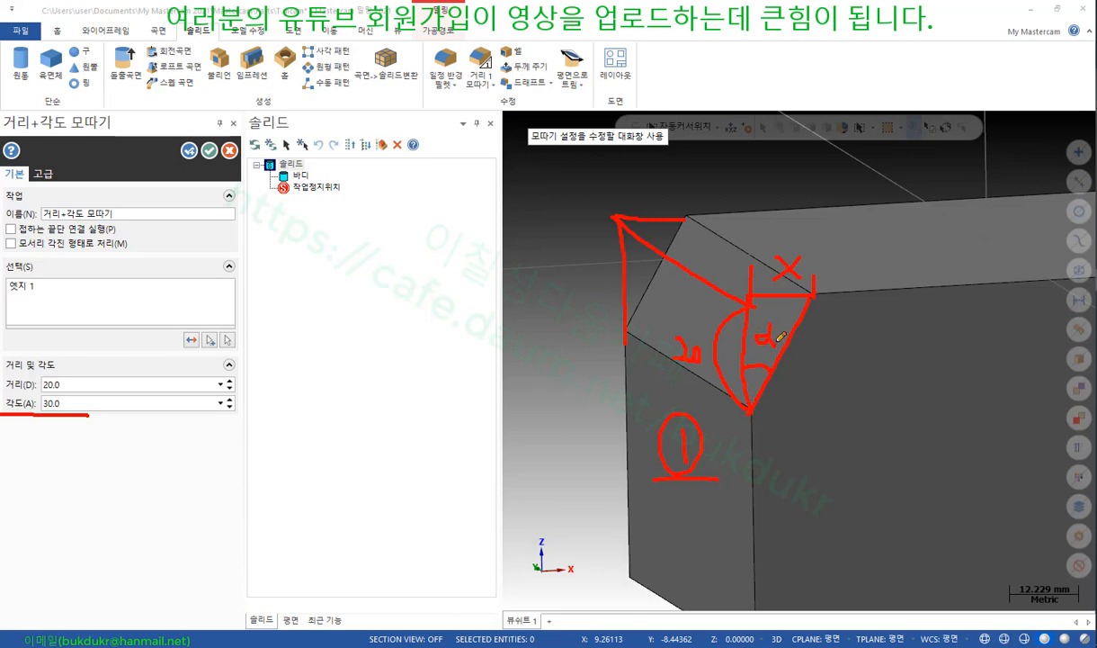
{"action": "mouse_move", "coordinate": [64, 401]}
{"action": "left_mouse_down"}
{"action": "mouse_move", "coordinate": [37, 396]}
{"action": "mouse_move", "coordinate": [66, 392]}
{"action": "mouse_move", "coordinate": [58, 421]}
{"action": "mouse_move", "coordinate": [154, 467]}
{"action": "mouse_move", "coordinate": [915, 470]}
{"action": "left_mouse_up"}
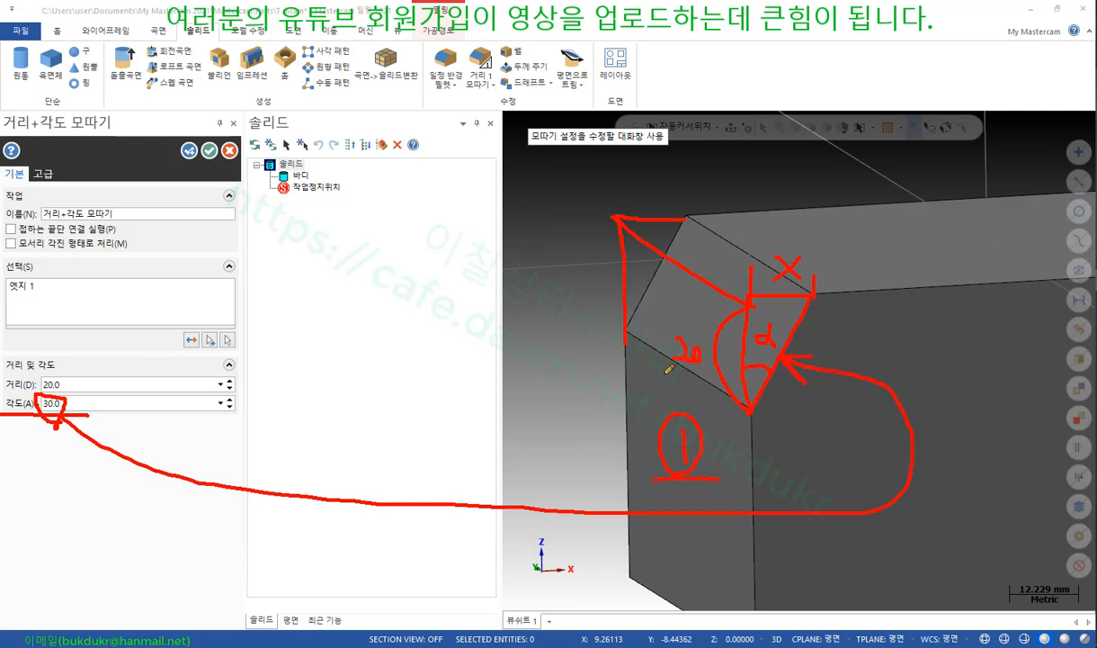
Emphasize the 20 distance and vertical leg, and extend the slope and vertical lines upward to show the angle between them
{"action": "left_click_drag", "start_coordinate": [660, 373], "coordinate": [717, 371]}
{"action": "mouse_move", "coordinate": [749, 299]}
{"action": "left_mouse_down"}
{"action": "mouse_move", "coordinate": [713, 358]}
{"action": "mouse_move", "coordinate": [754, 406]}
{"action": "left_mouse_up"}
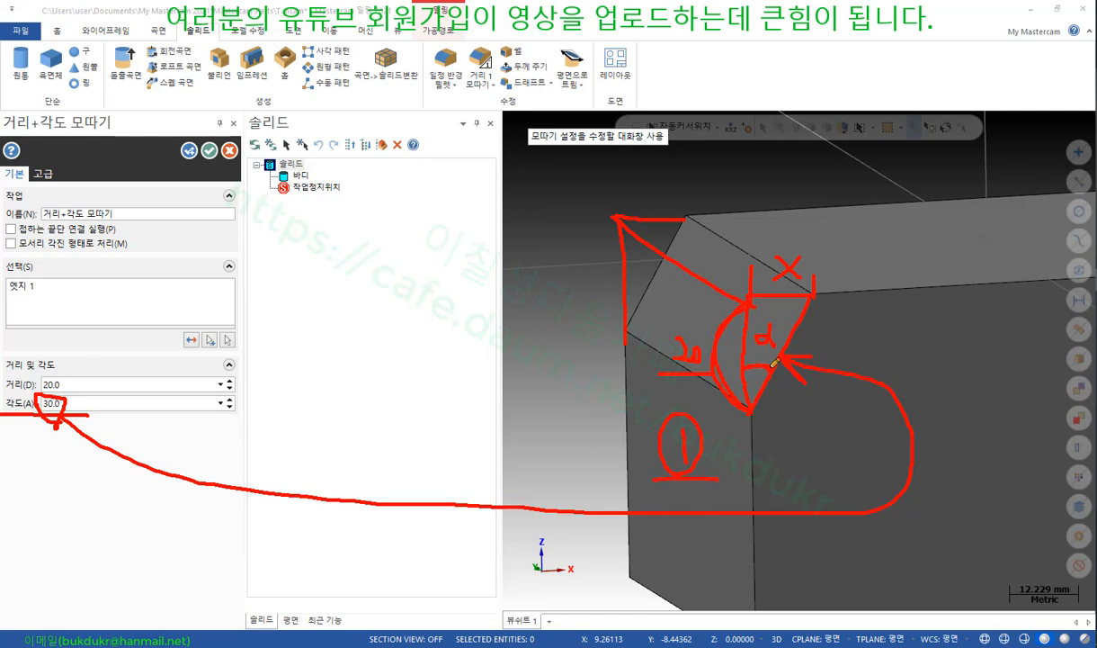
{"action": "left_click_drag", "start_coordinate": [792, 330], "coordinate": [860, 190]}
{"action": "left_click_drag", "start_coordinate": [748, 232], "coordinate": [751, 299]}
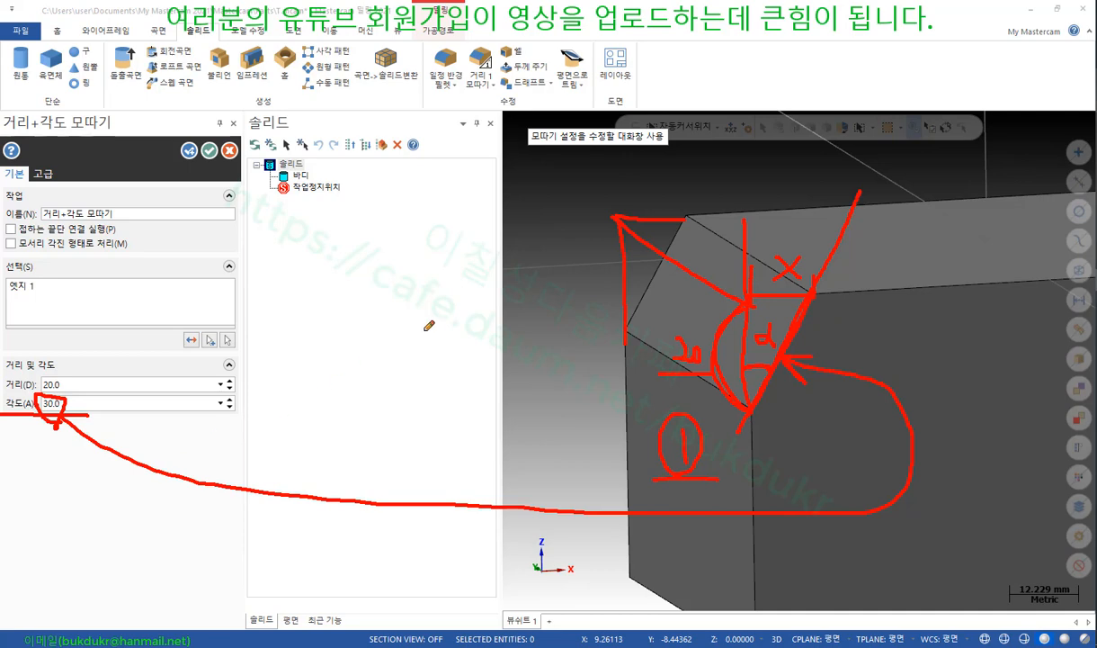
Clear the pen marks and cancel the Distance and Angle chamfer
{"action": "right_click", "coordinate": [495, 323]}
{"action": "left_click", "coordinate": [557, 417]}
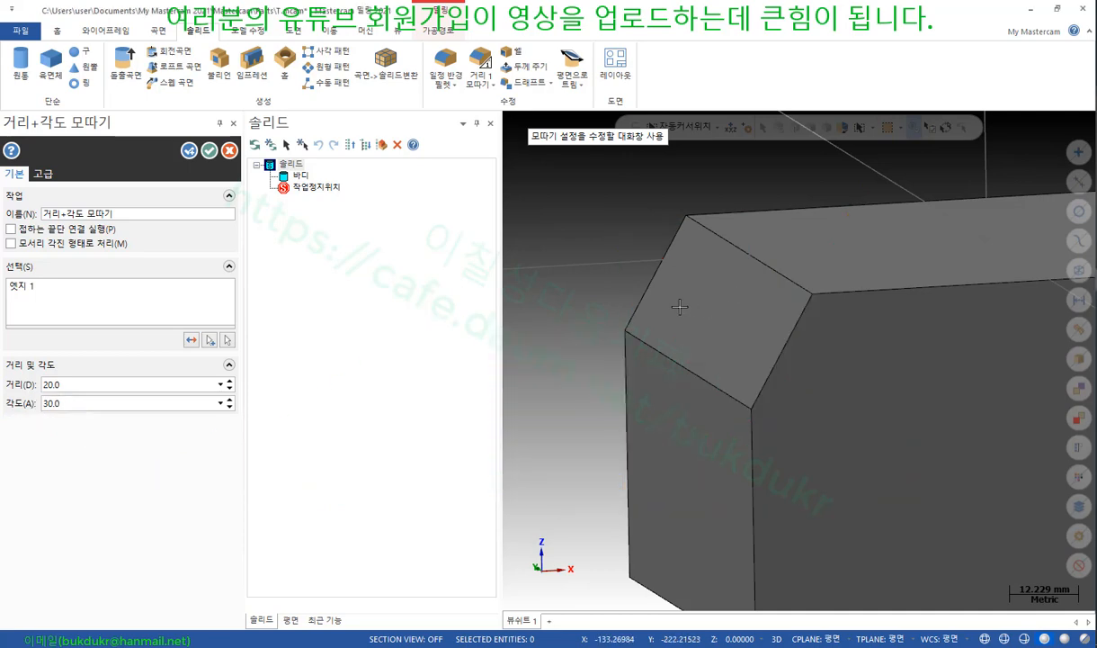
{"action": "scroll", "coordinate": [680, 307], "scroll_direction": "down", "scroll_amount": 3}
{"action": "middle_click_drag", "start_coordinate": [639, 305], "coordinate": [649, 338]}
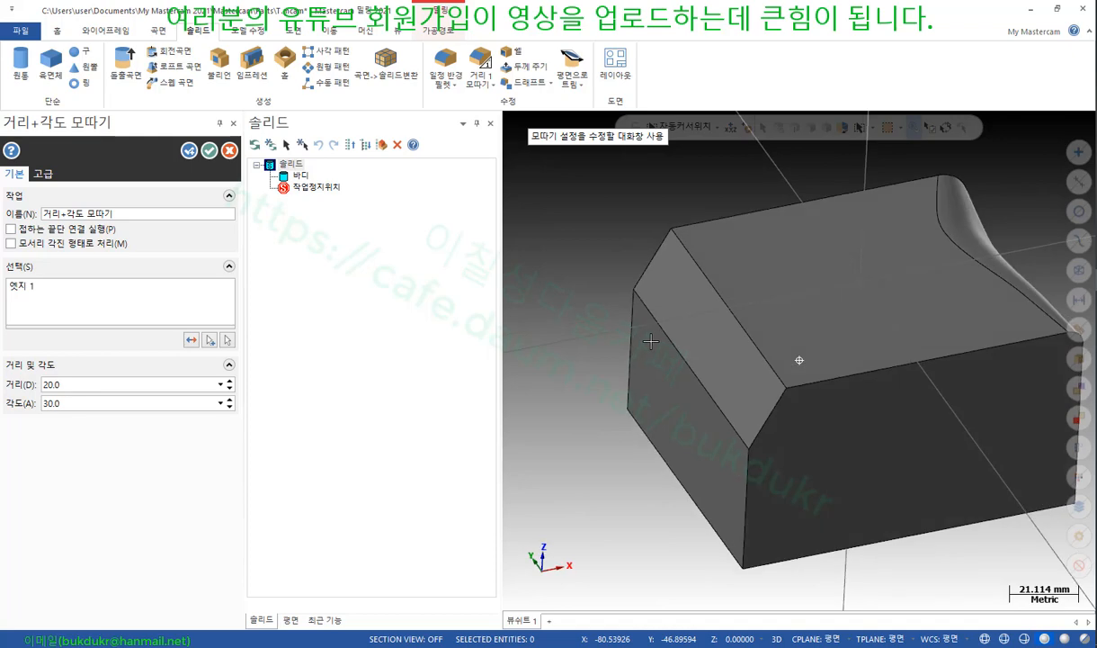
{"action": "left_click", "coordinate": [229, 150]}
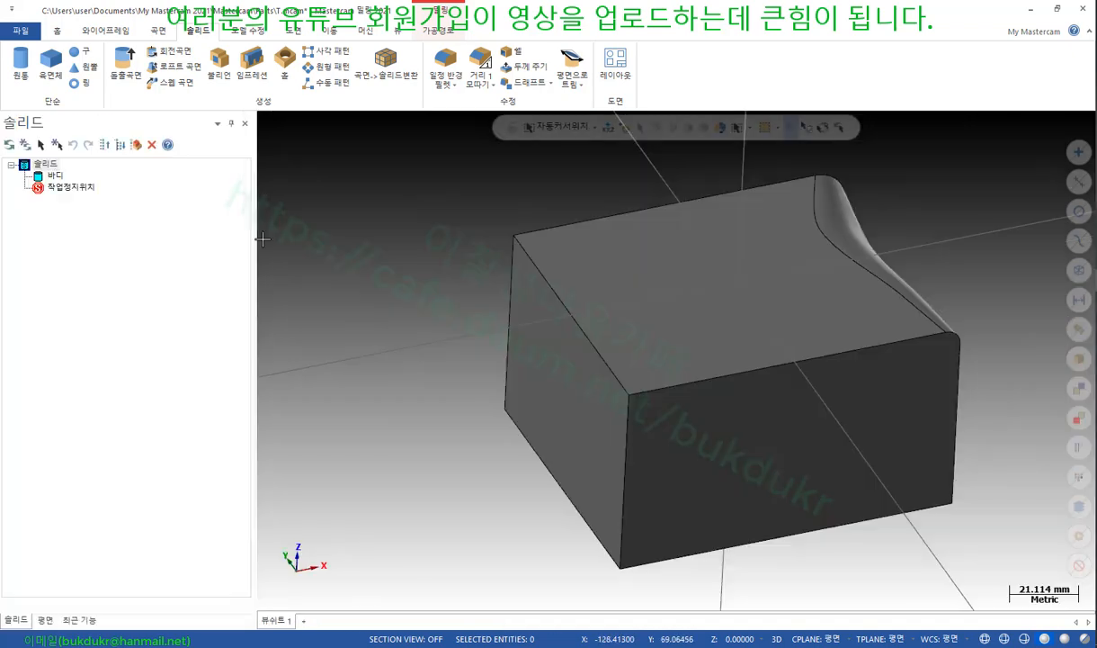
Start a Distance 1 chamfer on the three edges meeting at the block's top corner on the -X and -Y sides
{"action": "left_click", "coordinate": [490, 87]}
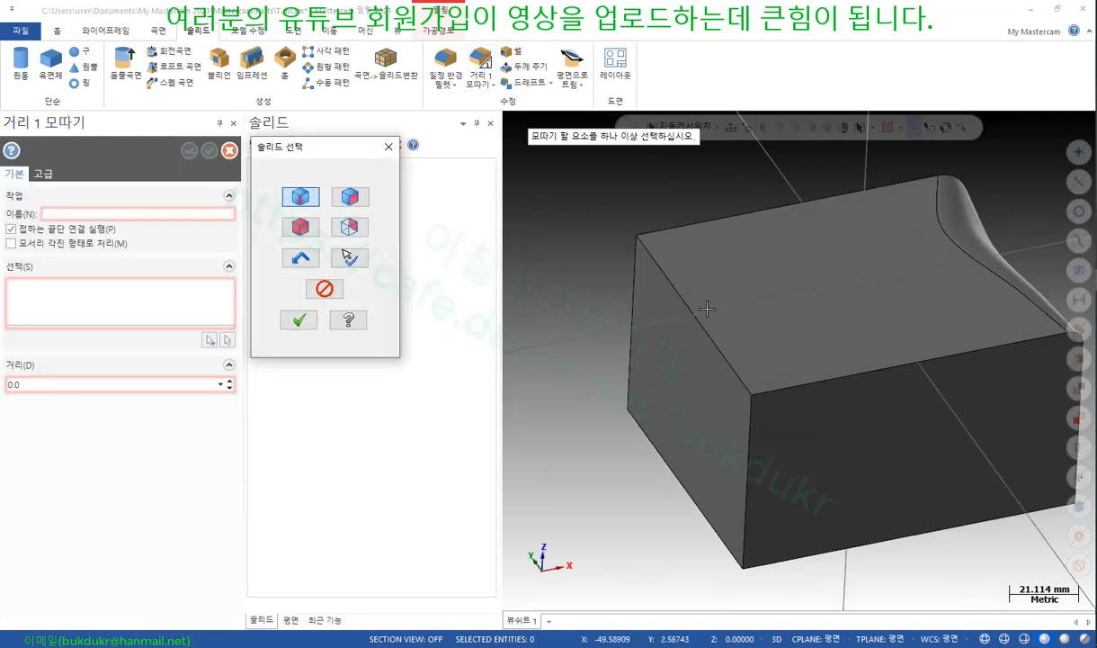
{"action": "left_click", "coordinate": [701, 319]}
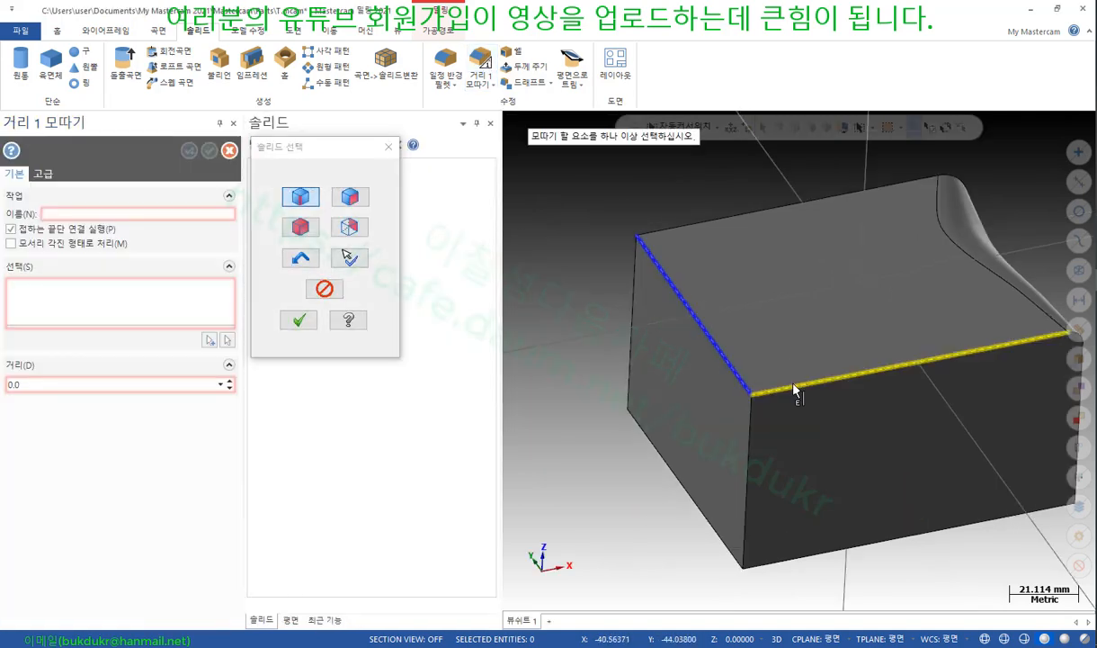
{"action": "left_click", "coordinate": [796, 391]}
{"action": "left_click", "coordinate": [749, 442]}
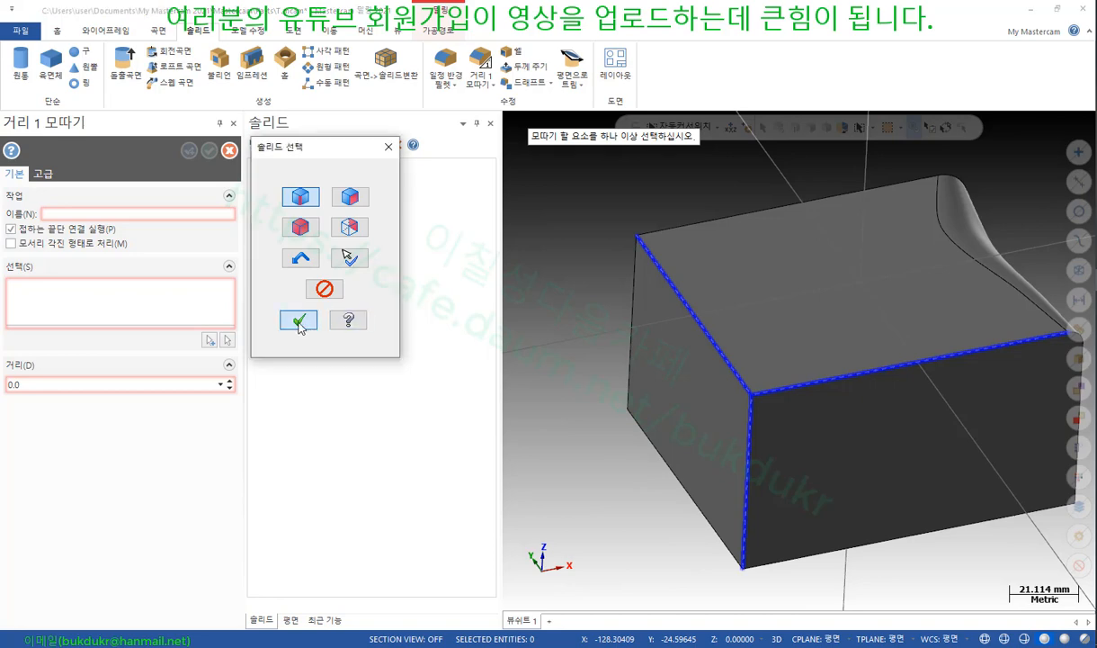
{"action": "left_click", "coordinate": [299, 322]}
{"action": "scroll", "coordinate": [755, 416], "scroll_direction": "up", "scroll_amount": 4}
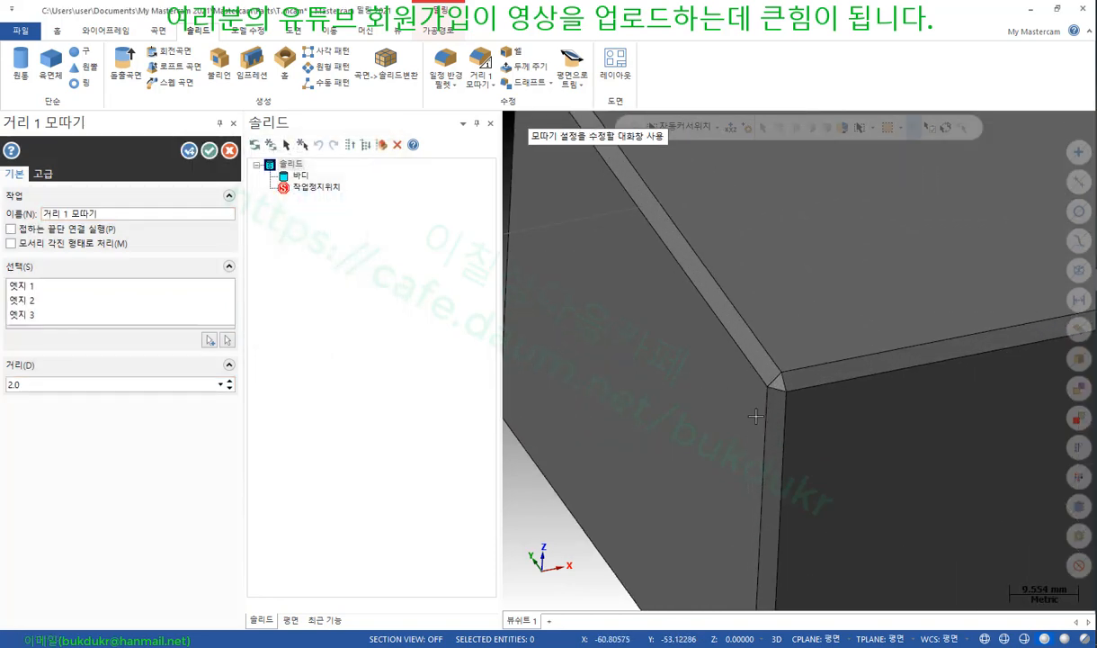
{"action": "scroll", "coordinate": [756, 415], "scroll_direction": "down", "scroll_amount": 3}
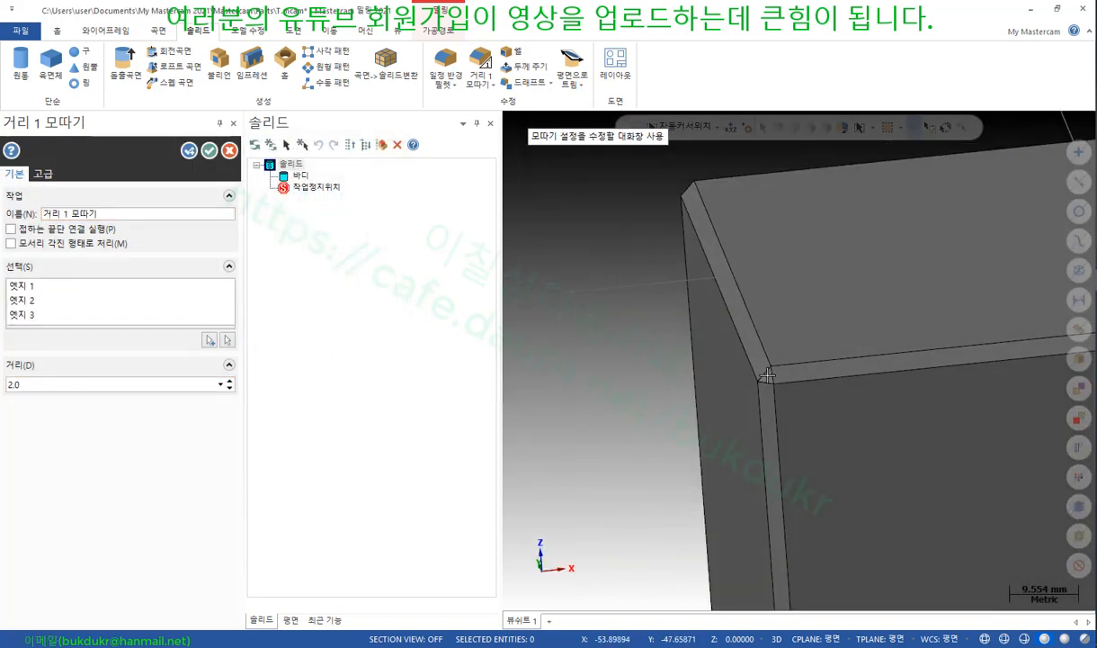
Set the three-edge chamfer's distance to 10
{"action": "double_click", "coordinate": [166, 389]}
{"action": "type", "text": "10"}
{"action": "key", "text": "Tab"}
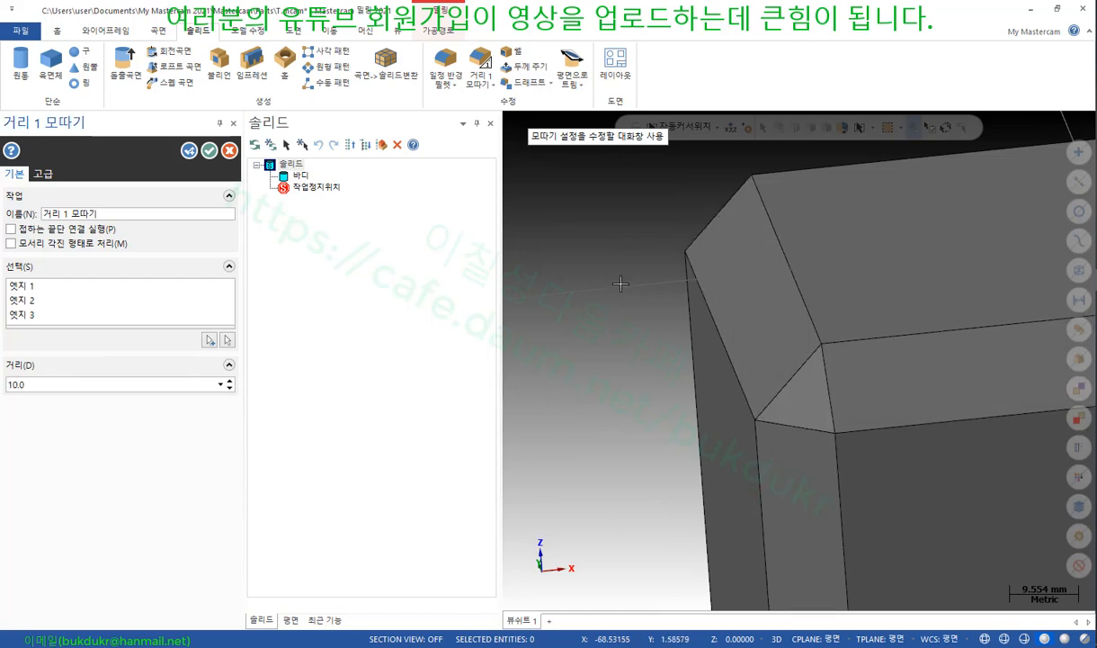
{"action": "middle_click_drag", "start_coordinate": [629, 306], "coordinate": [791, 336]}
{"action": "scroll", "coordinate": [792, 336], "scroll_direction": "down", "scroll_amount": 3}
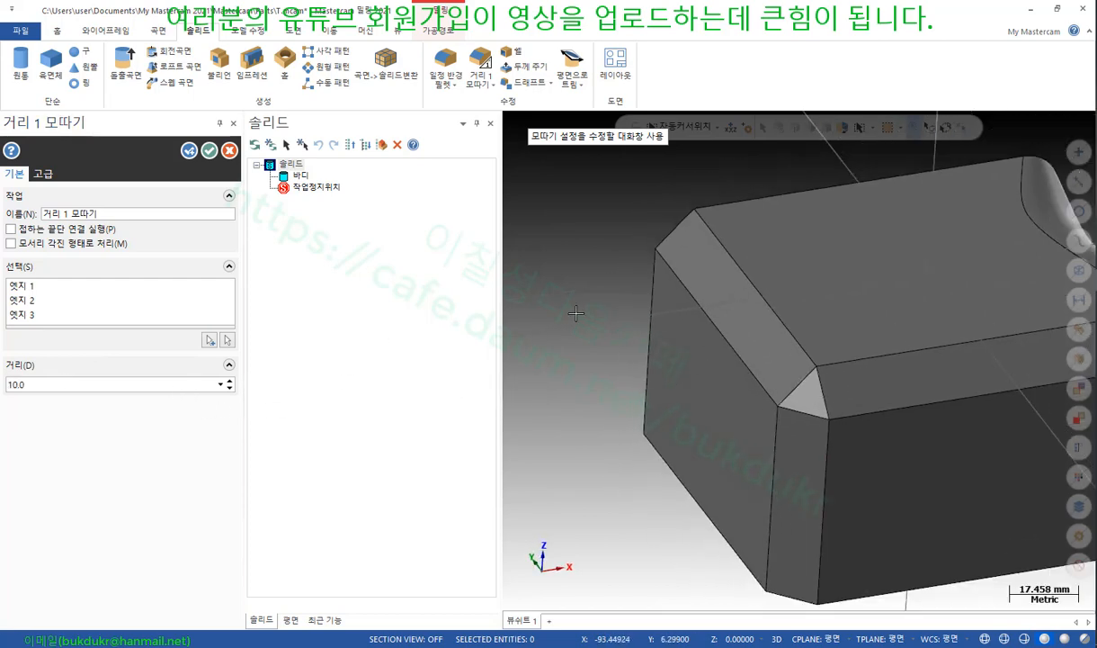
Toggle the mitered corner option on and off repeatedly to compare the corner shapes, and cancel the three-edge chamfer
{"action": "left_click", "coordinate": [14, 243]}
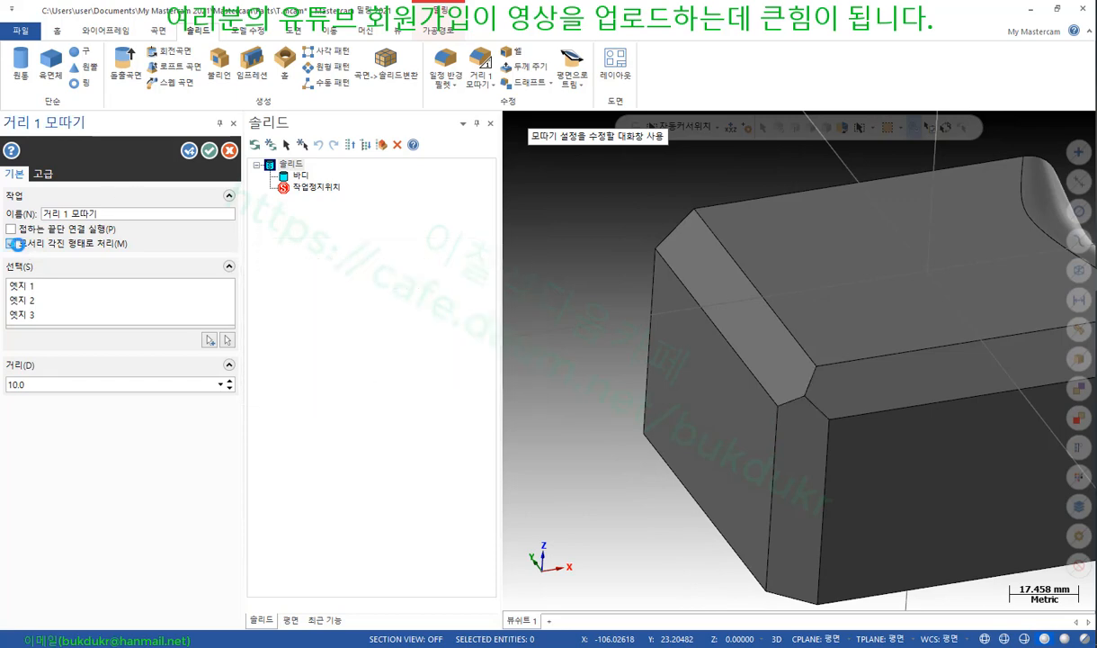
{"action": "left_click", "coordinate": [11, 244]}
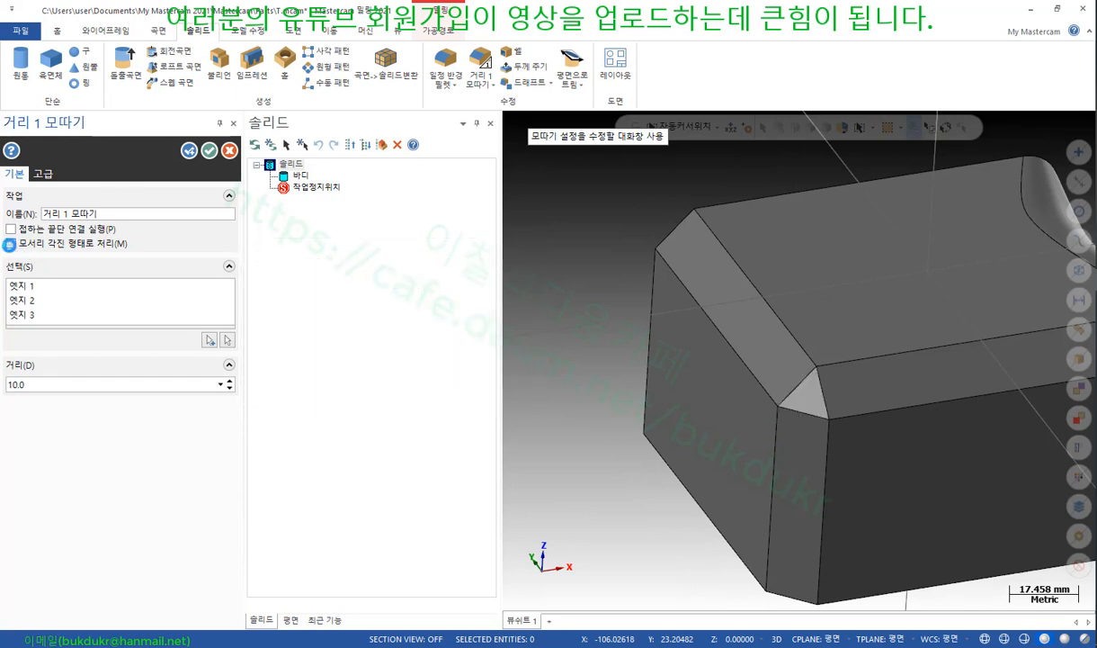
{"action": "left_click", "coordinate": [11, 244]}
{"action": "left_click", "coordinate": [11, 244]}
{"action": "left_click", "coordinate": [11, 244]}
{"action": "left_click", "coordinate": [11, 244]}
{"action": "left_click", "coordinate": [229, 150]}
{"action": "scroll", "coordinate": [567, 297], "scroll_direction": "down", "scroll_amount": 1}
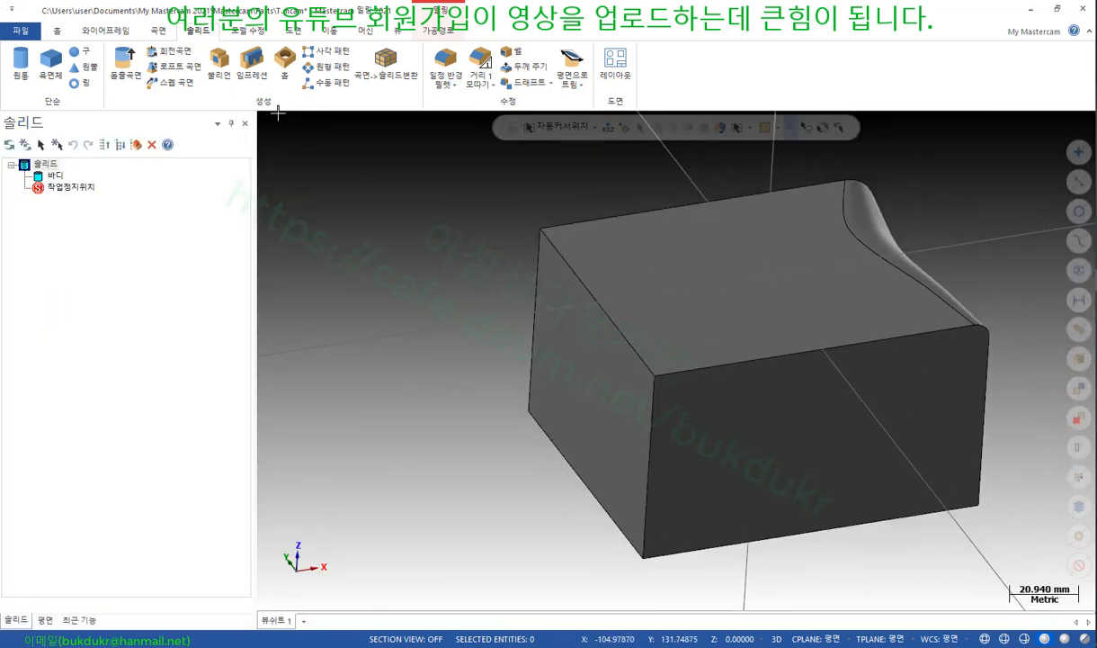
Apply a constant radius fillet of 20 to the block's vertical corner edge between the -X and -Y faces
{"action": "left_click", "coordinate": [445, 68]}
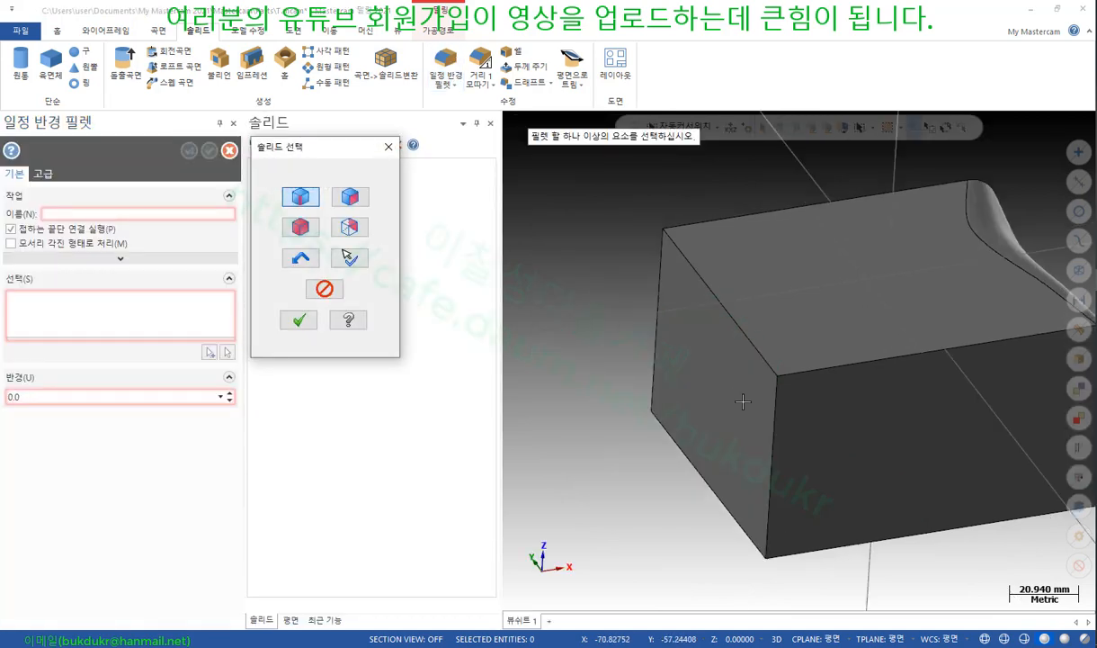
{"action": "left_click", "coordinate": [775, 431]}
{"action": "left_click", "coordinate": [298, 319]}
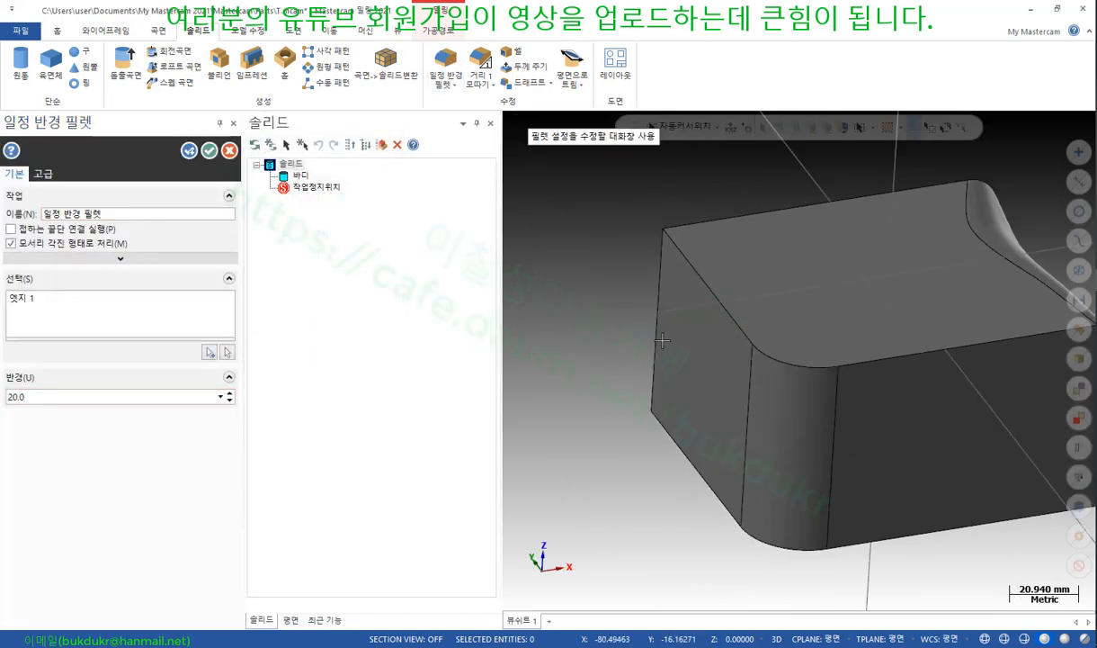
{"action": "left_click", "coordinate": [208, 150]}
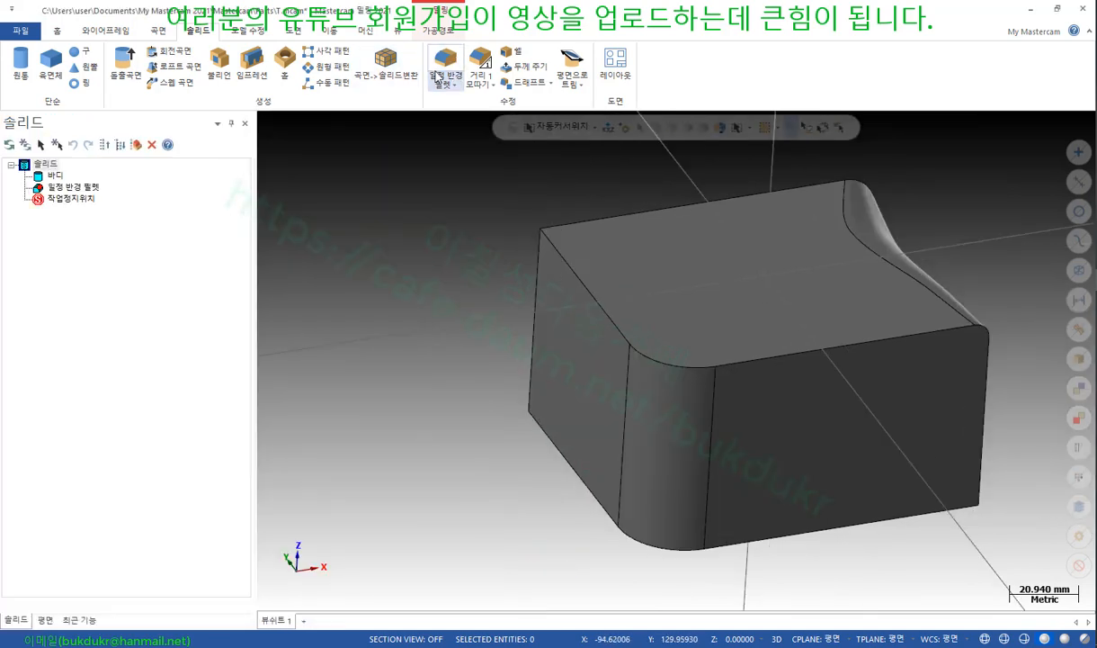
Start a Distance 1 chamfer of 2 on the top edge at the -Y side and enable tangent edge propagation
{"action": "left_click", "coordinate": [481, 63]}
{"action": "left_click", "coordinate": [860, 339]}
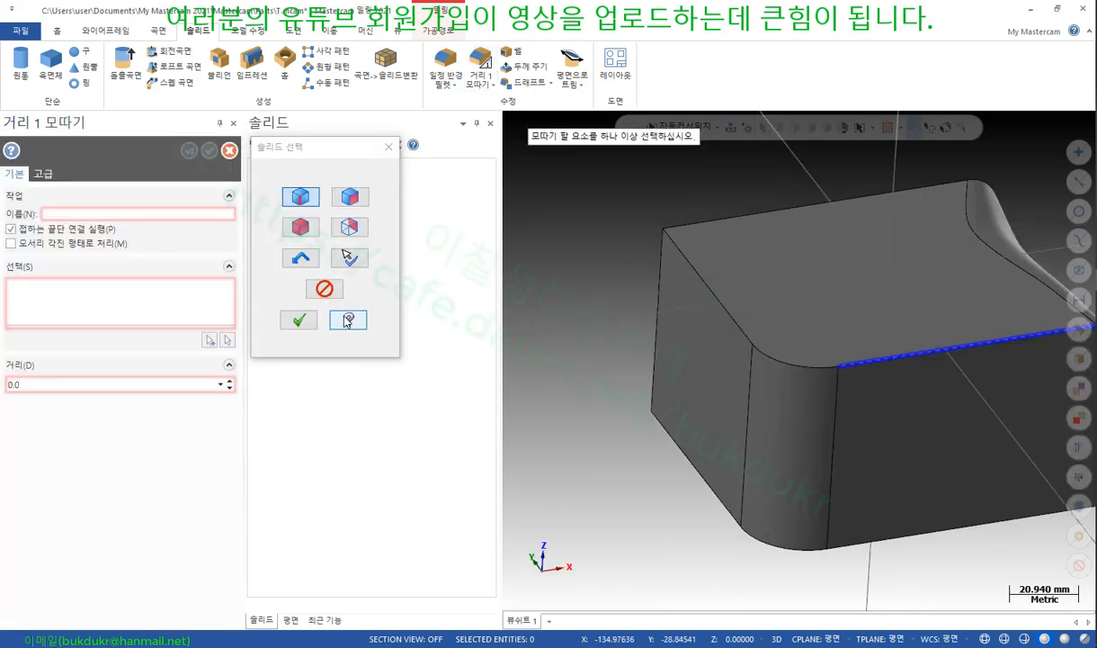
{"action": "left_click", "coordinate": [300, 321]}
{"action": "scroll", "coordinate": [592, 434], "scroll_direction": "down", "scroll_amount": 3}
{"action": "scroll", "coordinate": [857, 353], "scroll_direction": "up", "scroll_amount": 3}
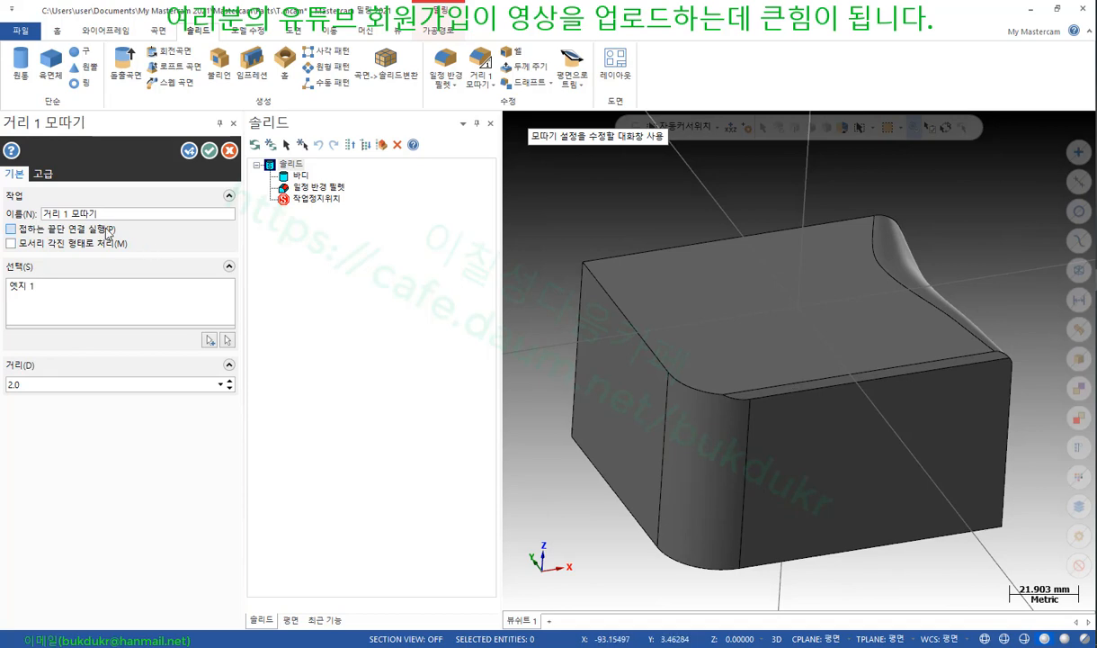
{"action": "left_click", "coordinate": [11, 229]}
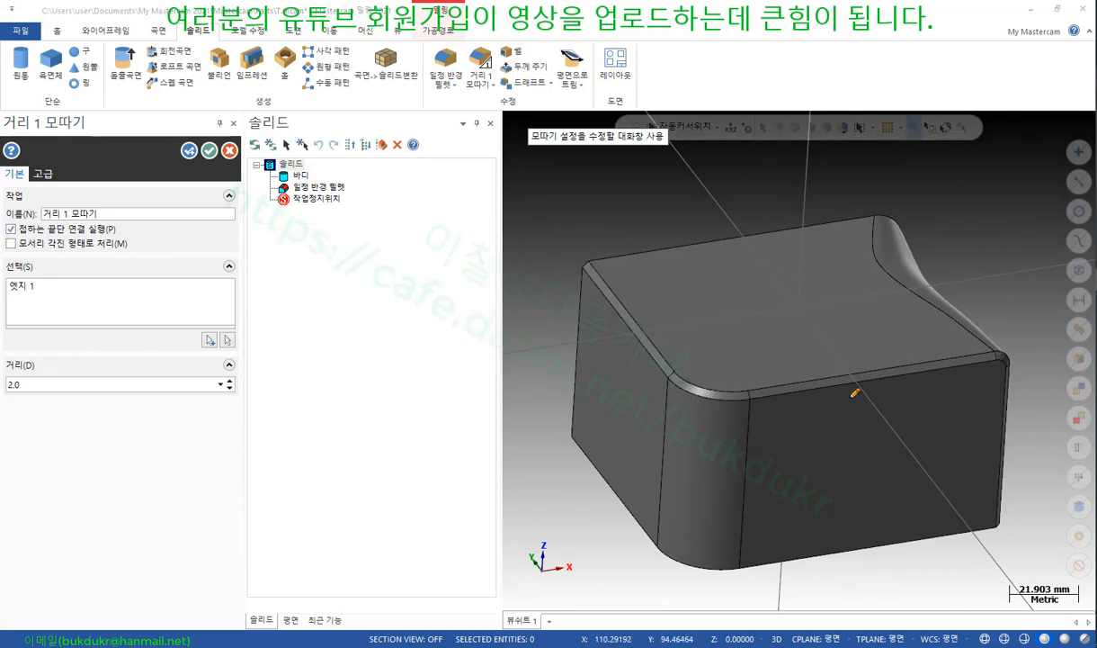
Circle the chamfered straight edges and rounded corner, box the tangent propagation option, and clear the pen marks
{"action": "left_click_drag", "start_coordinate": [850, 385], "coordinate": [864, 391]}
{"action": "mouse_move", "coordinate": [640, 317]}
{"action": "left_mouse_down"}
{"action": "mouse_move", "coordinate": [605, 311]}
{"action": "mouse_move", "coordinate": [635, 326]}
{"action": "left_mouse_up"}
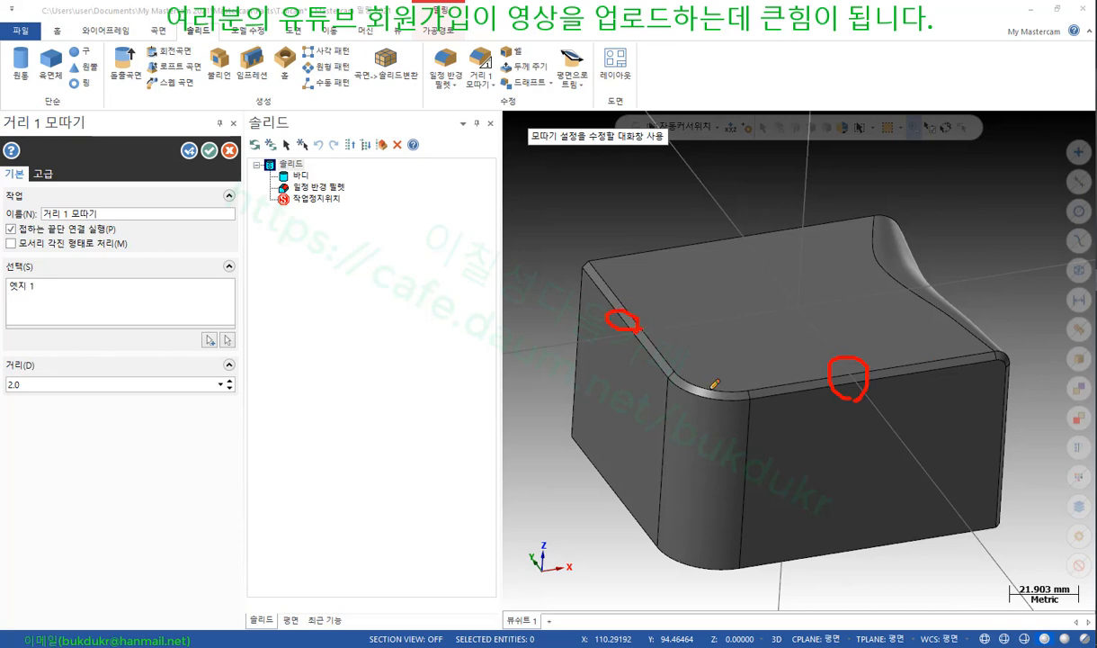
{"action": "mouse_move", "coordinate": [686, 367]}
{"action": "left_mouse_down"}
{"action": "mouse_move", "coordinate": [673, 376]}
{"action": "mouse_move", "coordinate": [711, 394]}
{"action": "left_mouse_up"}
{"action": "mouse_move", "coordinate": [5, 235]}
{"action": "left_mouse_down"}
{"action": "mouse_move", "coordinate": [127, 230]}
{"action": "mouse_move", "coordinate": [5, 219]}
{"action": "left_mouse_up"}
{"action": "right_click", "coordinate": [376, 257]}
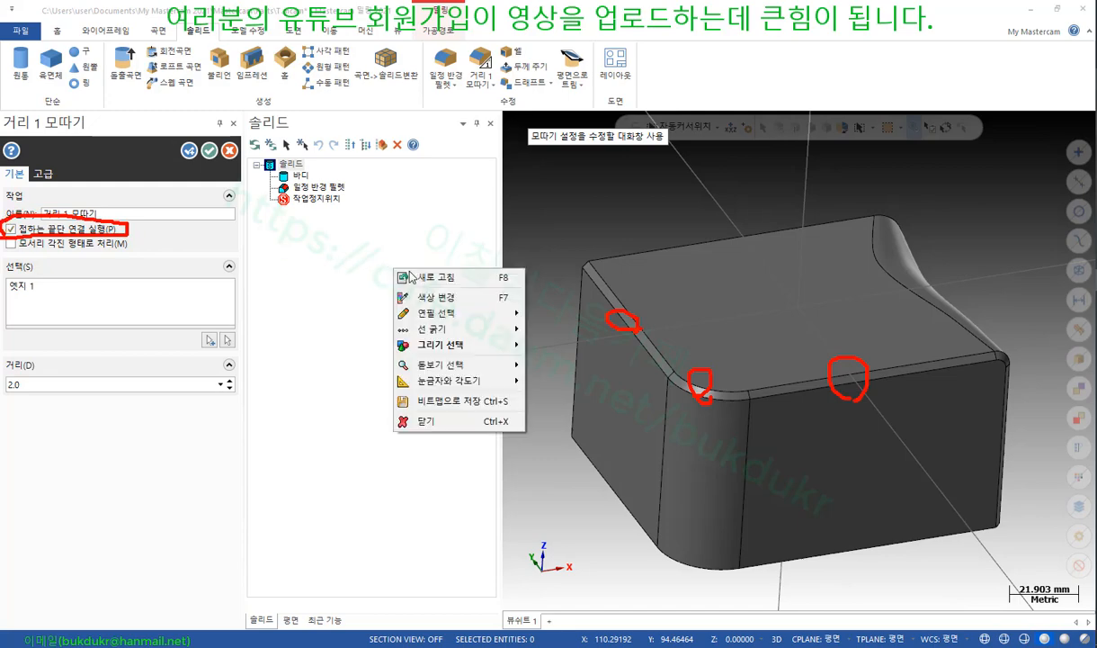
{"action": "left_click", "coordinate": [417, 417]}
Switch to the textbook PDF in Adobe Acrobat and view the Shell section on page 297
{"action": "key", "text": "alt+Tab"}
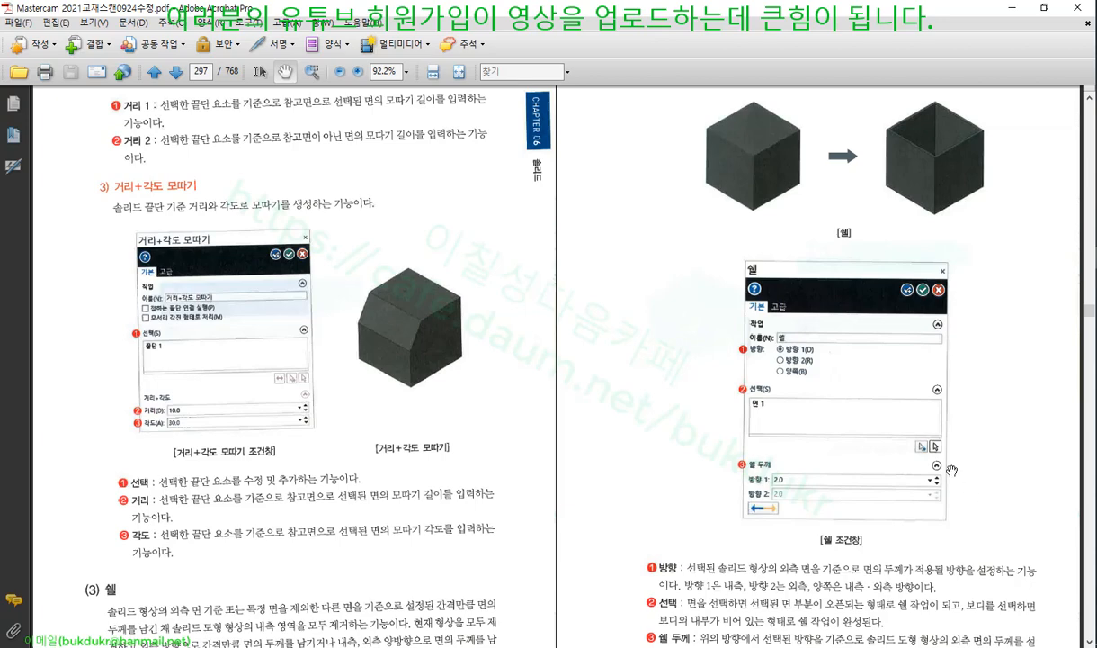
{"action": "scroll", "coordinate": [952, 470], "scroll_direction": "down", "scroll_amount": 1}
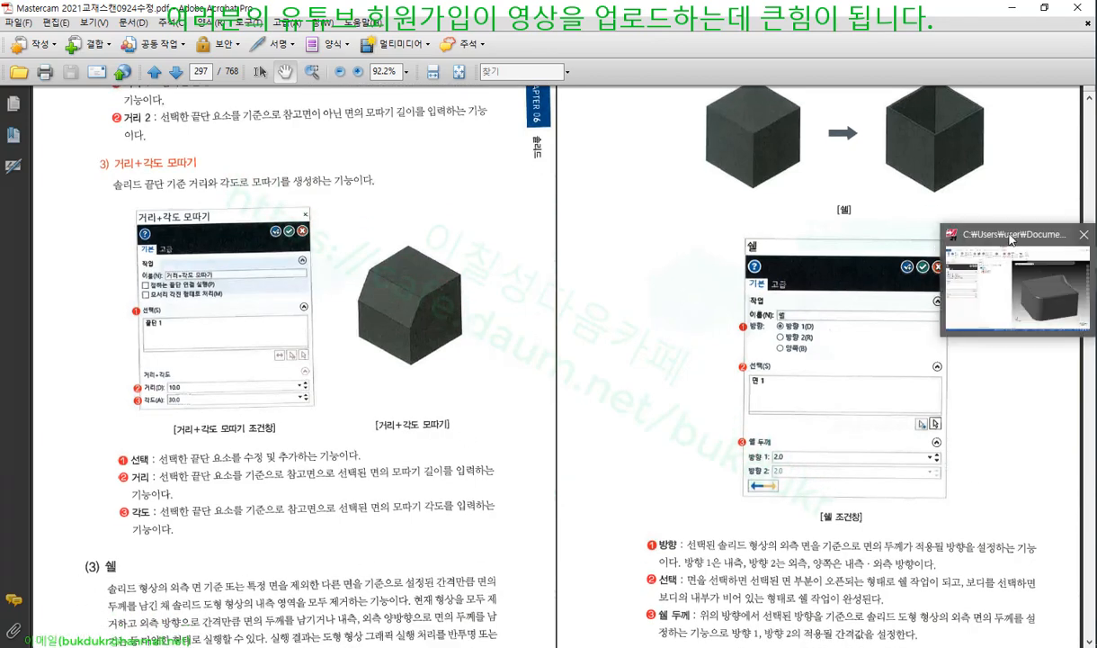
{"action": "scroll", "coordinate": [968, 168], "scroll_direction": "up", "scroll_amount": 1}
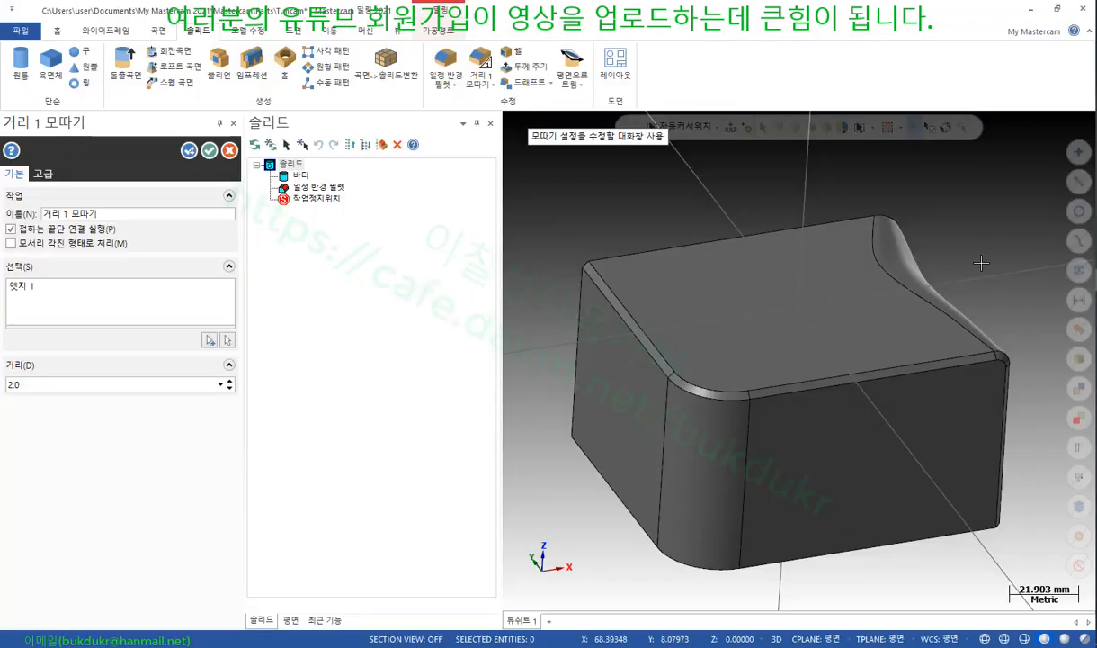
Return to Mastercam, inspect the block from several angles including its underside, and accept the Distance 1 chamfer
{"action": "middle_click_drag", "start_coordinate": [711, 333], "coordinate": [783, 306]}
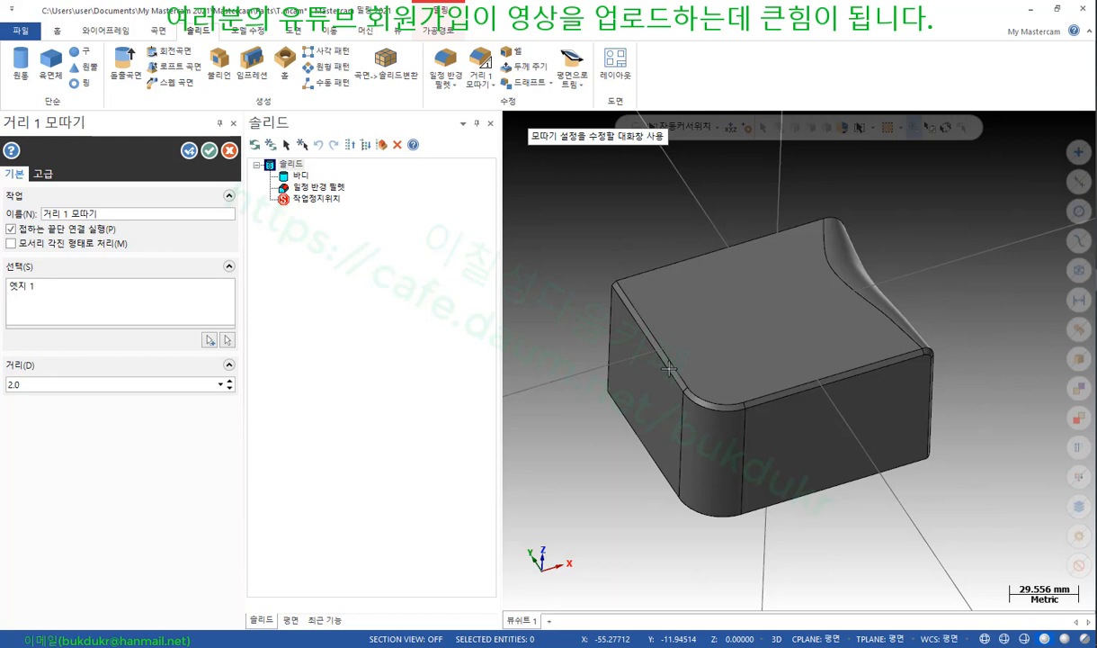
{"action": "middle_click_drag", "start_coordinate": [668, 367], "coordinate": [764, 438]}
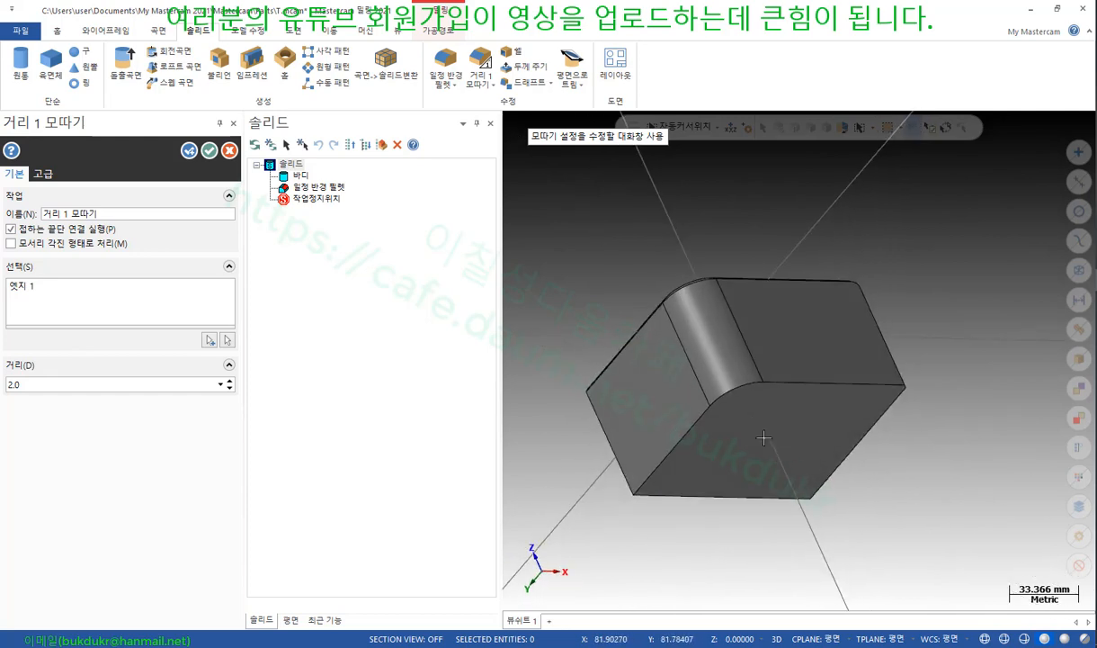
{"action": "left_click", "coordinate": [208, 150]}
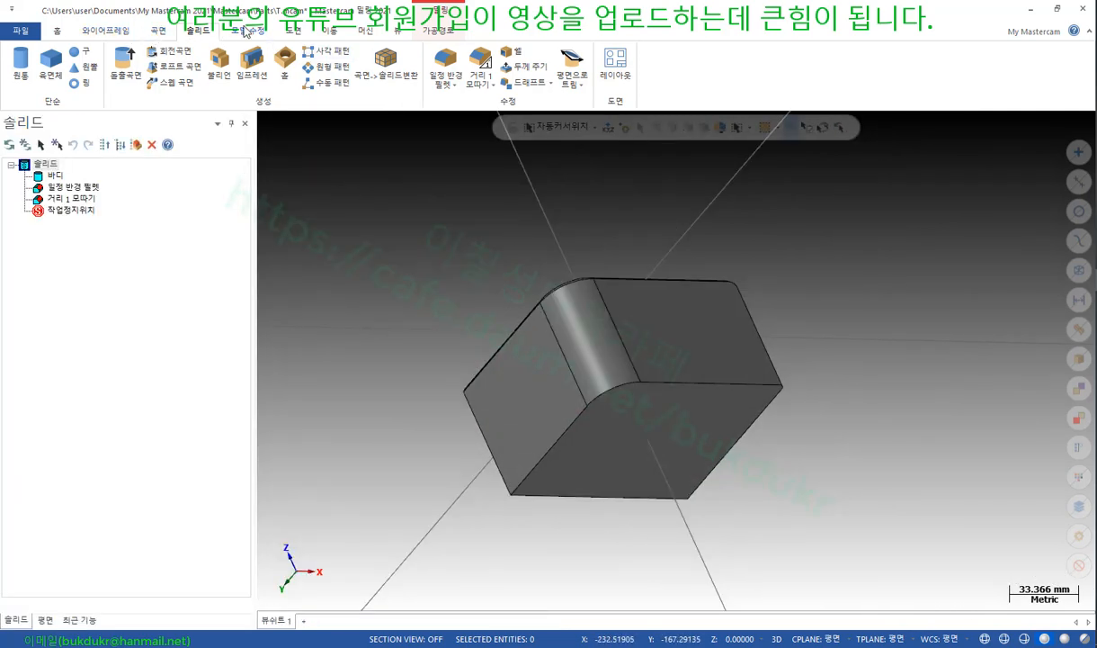
Start a Direction 1 shell with a thickness of 2.0 on the block, opening its flat underside face
{"action": "left_click", "coordinate": [511, 54]}
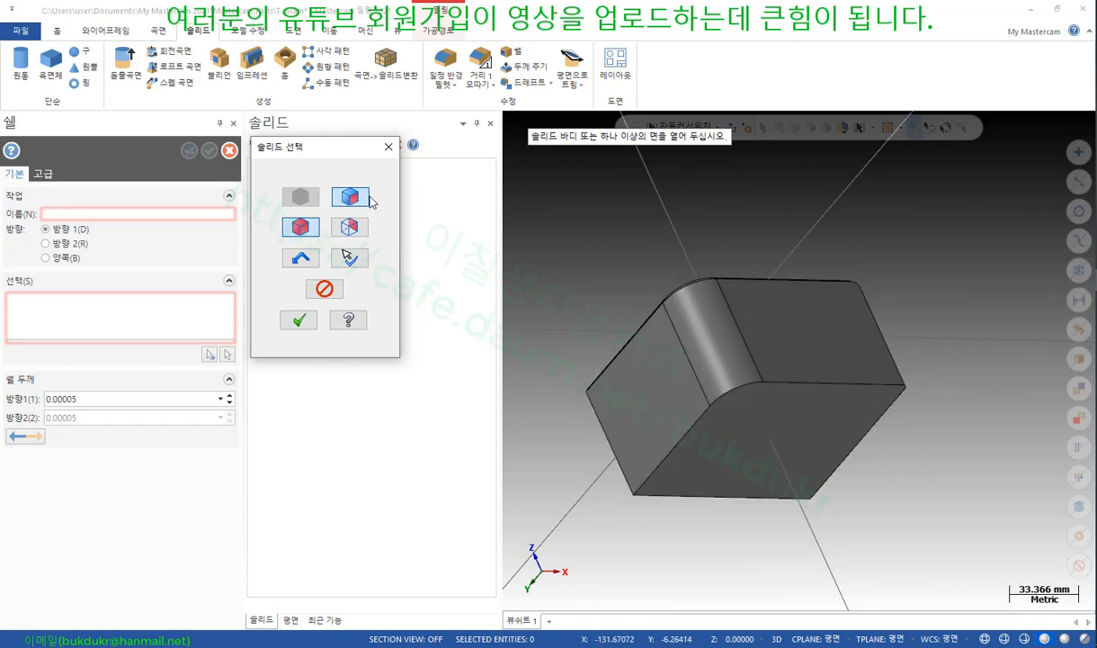
{"action": "left_click", "coordinate": [304, 230]}
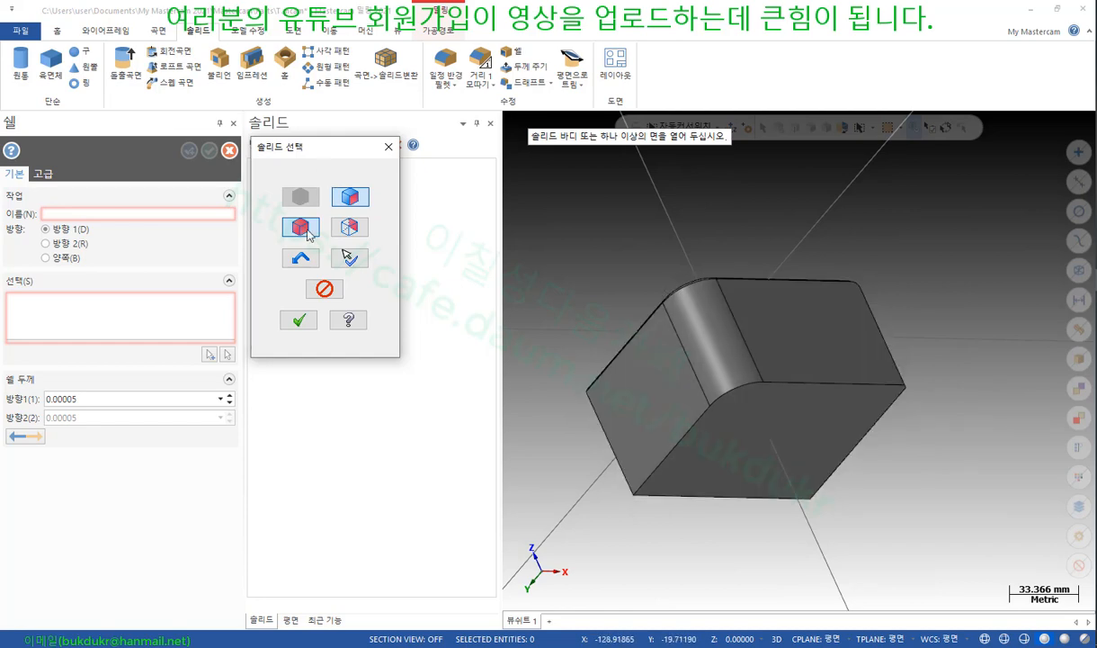
{"action": "left_click", "coordinate": [833, 397]}
{"action": "left_click", "coordinate": [299, 320]}
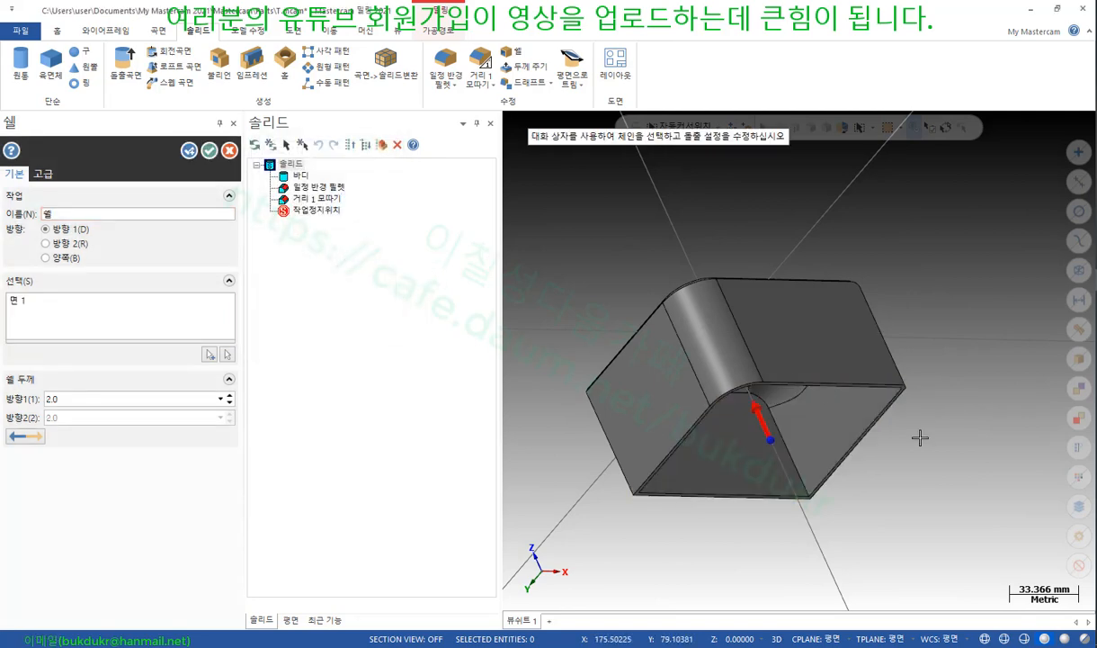
Examine the shell preview's walls, open side and hollow interior from several angles and close up
{"action": "scroll", "coordinate": [833, 439], "scroll_direction": "up", "scroll_amount": 2}
{"action": "middle_click_drag", "start_coordinate": [833, 439], "coordinate": [762, 338]}
{"action": "scroll", "coordinate": [828, 446], "scroll_direction": "down", "scroll_amount": 2}
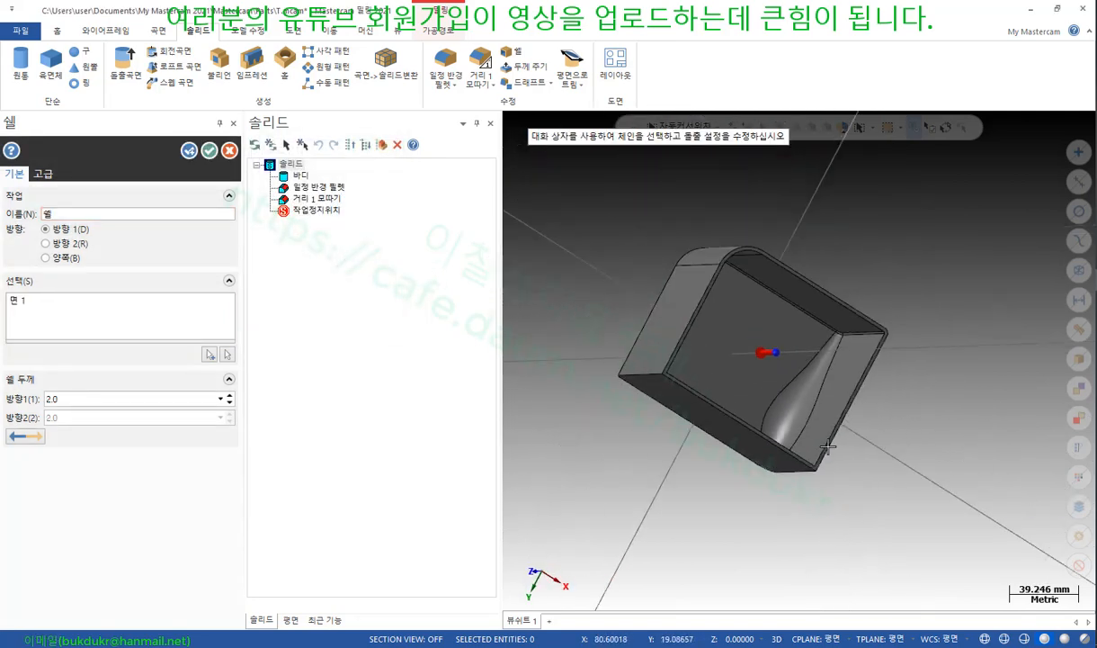
{"action": "middle_click_drag", "start_coordinate": [811, 367], "coordinate": [765, 274]}
{"action": "scroll", "coordinate": [753, 230], "scroll_direction": "up", "scroll_amount": 5}
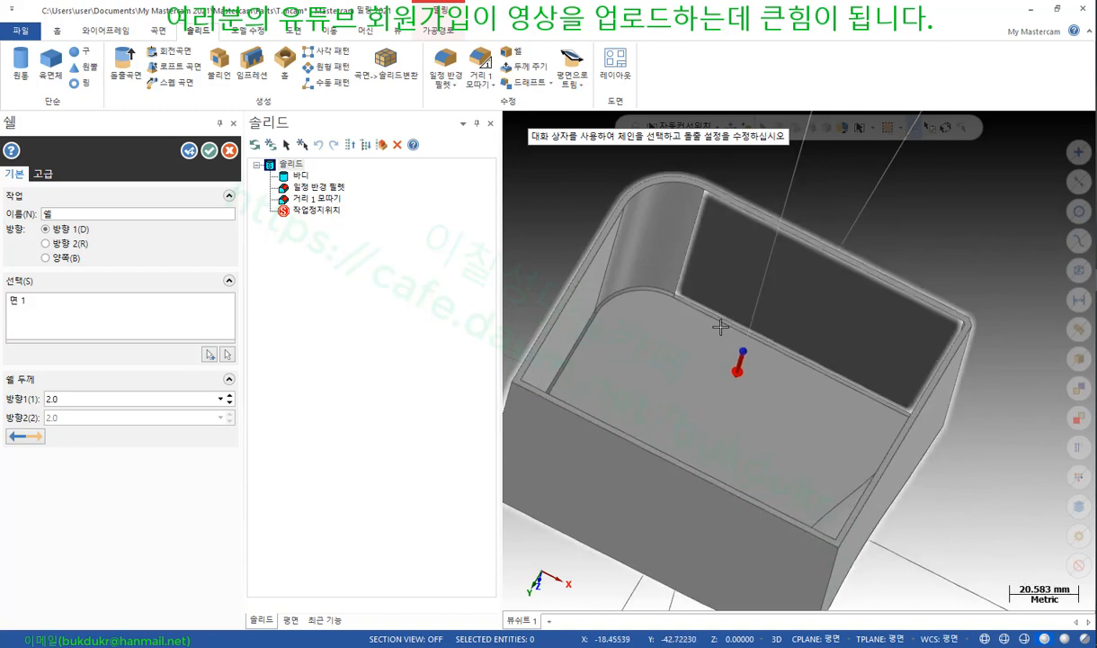
{"action": "middle_click_drag", "start_coordinate": [721, 325], "coordinate": [868, 392]}
{"action": "scroll", "coordinate": [921, 429], "scroll_direction": "up", "scroll_amount": 3}
{"action": "scroll", "coordinate": [924, 431], "scroll_direction": "up", "scroll_amount": 3}
{"action": "scroll", "coordinate": [823, 311], "scroll_direction": "down", "scroll_amount": 9}
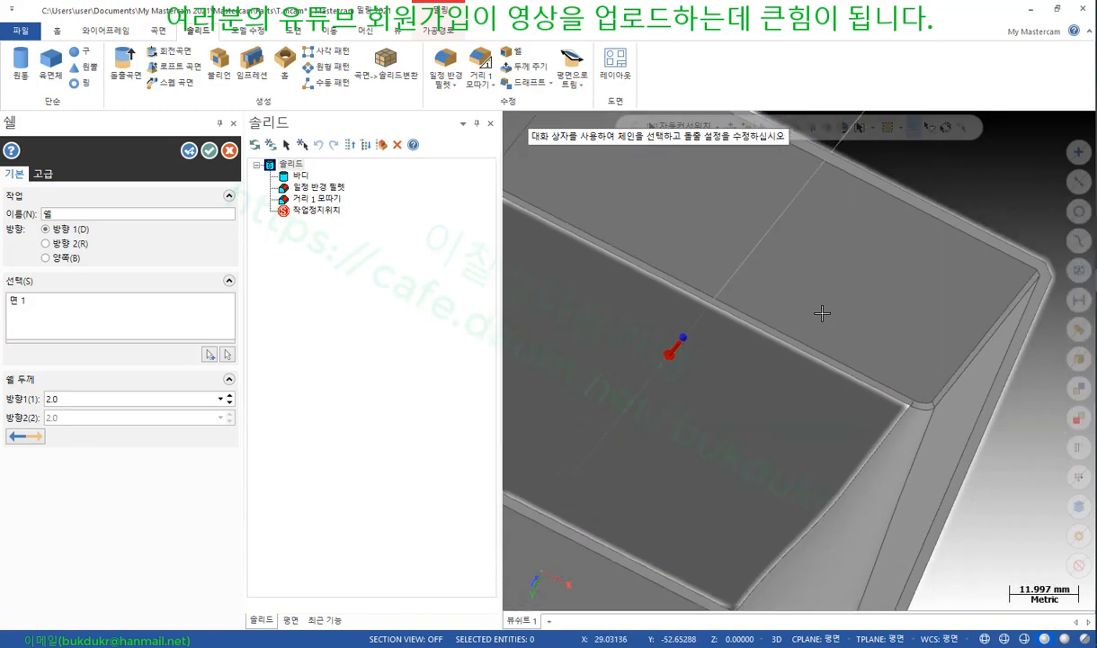
{"action": "middle_click_drag", "start_coordinate": [860, 348], "coordinate": [789, 407]}
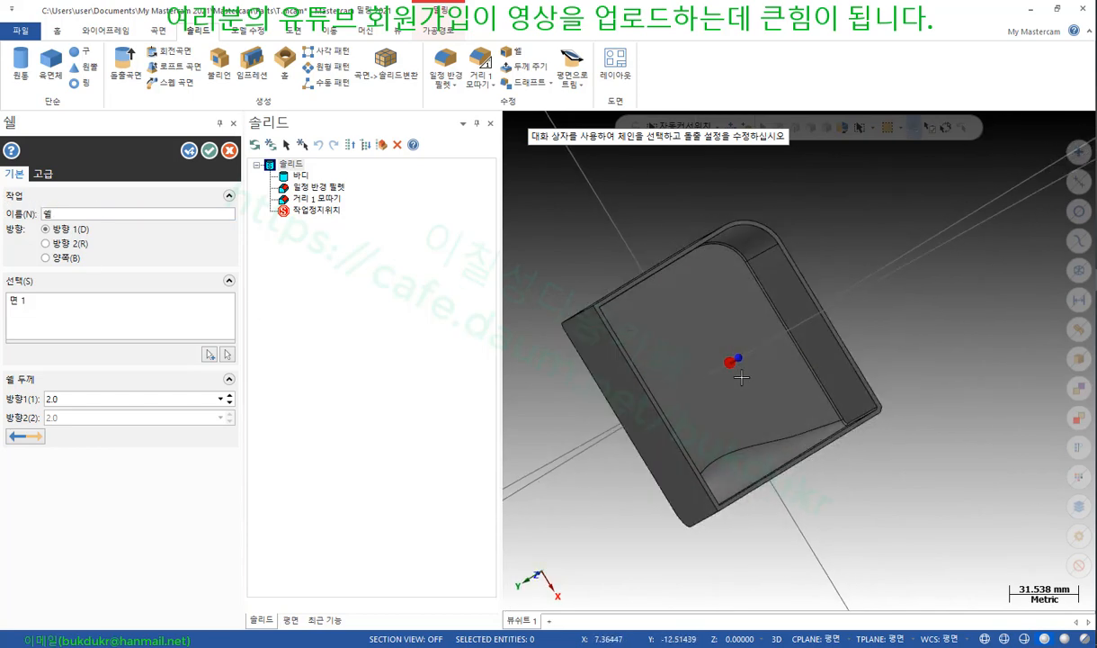
{"action": "scroll", "coordinate": [737, 376], "scroll_direction": "up", "scroll_amount": 1}
{"action": "middle_click_drag", "start_coordinate": [723, 379], "coordinate": [654, 439]}
{"action": "scroll", "coordinate": [806, 361], "scroll_direction": "down", "scroll_amount": 2}
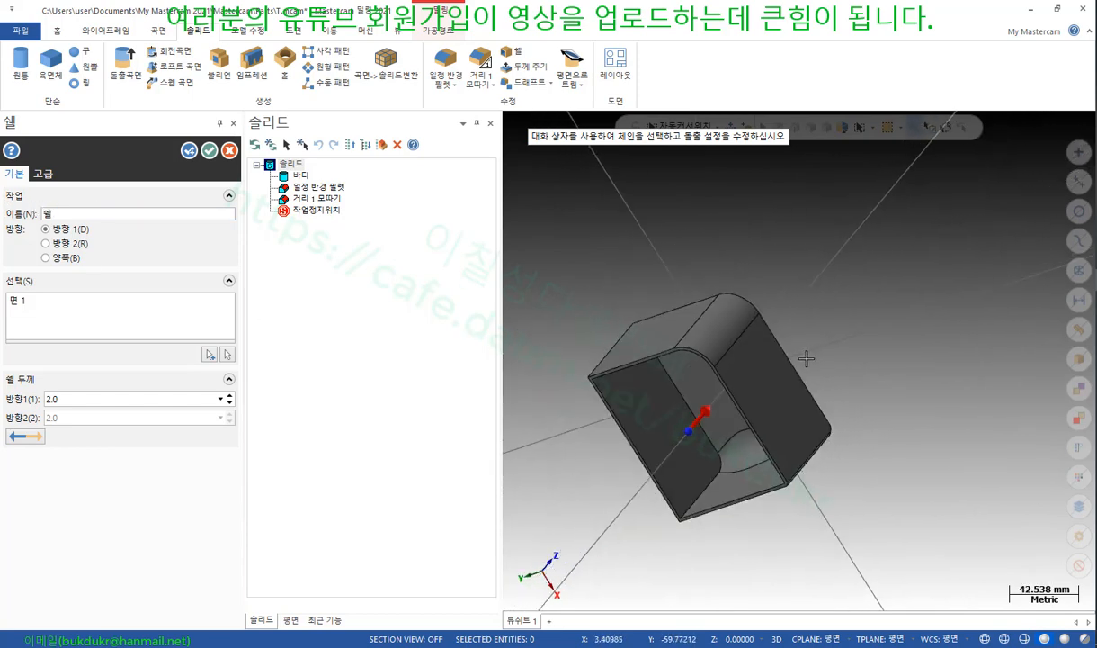
{"action": "middle_click_drag", "start_coordinate": [738, 382], "coordinate": [813, 301]}
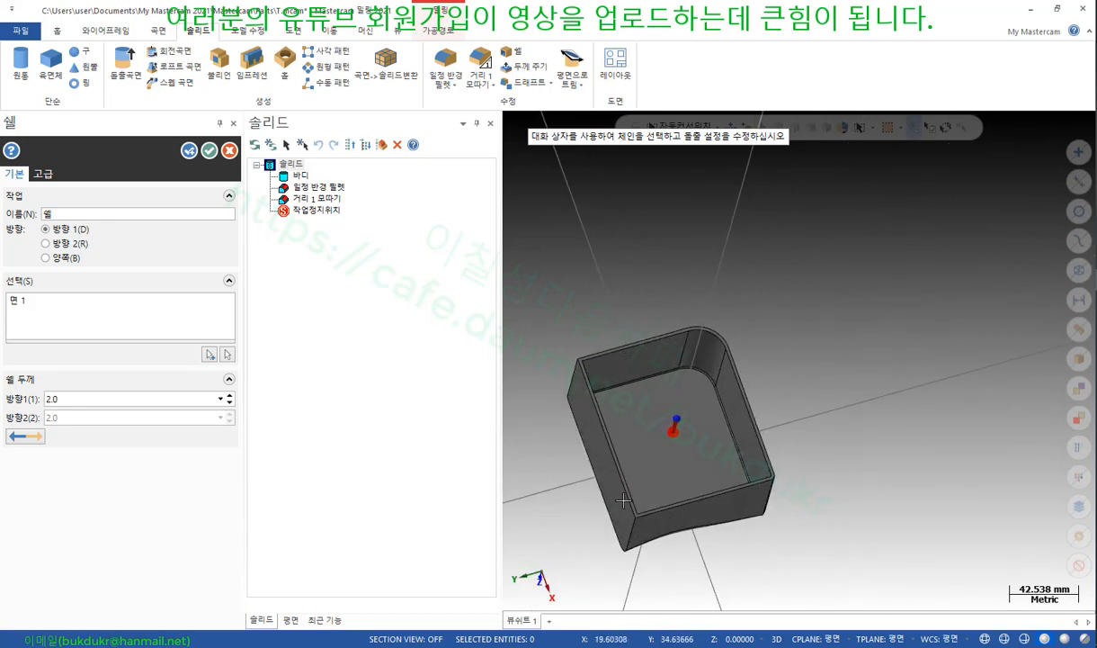
{"action": "scroll", "coordinate": [621, 501], "scroll_direction": "up", "scroll_amount": 7}
Reverse the shell thickness between Direction 2 and Direction 1 to compare the walls, ending on Direction 1
{"action": "mouse_move", "coordinate": [51, 233]}
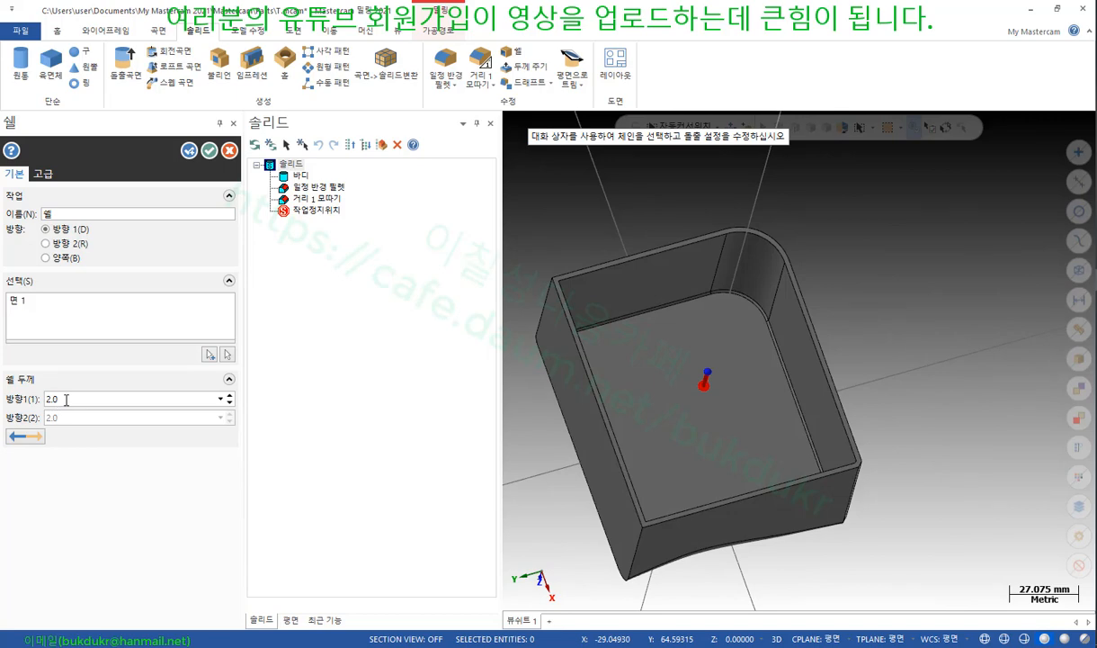
{"action": "mouse_move", "coordinate": [66, 399]}
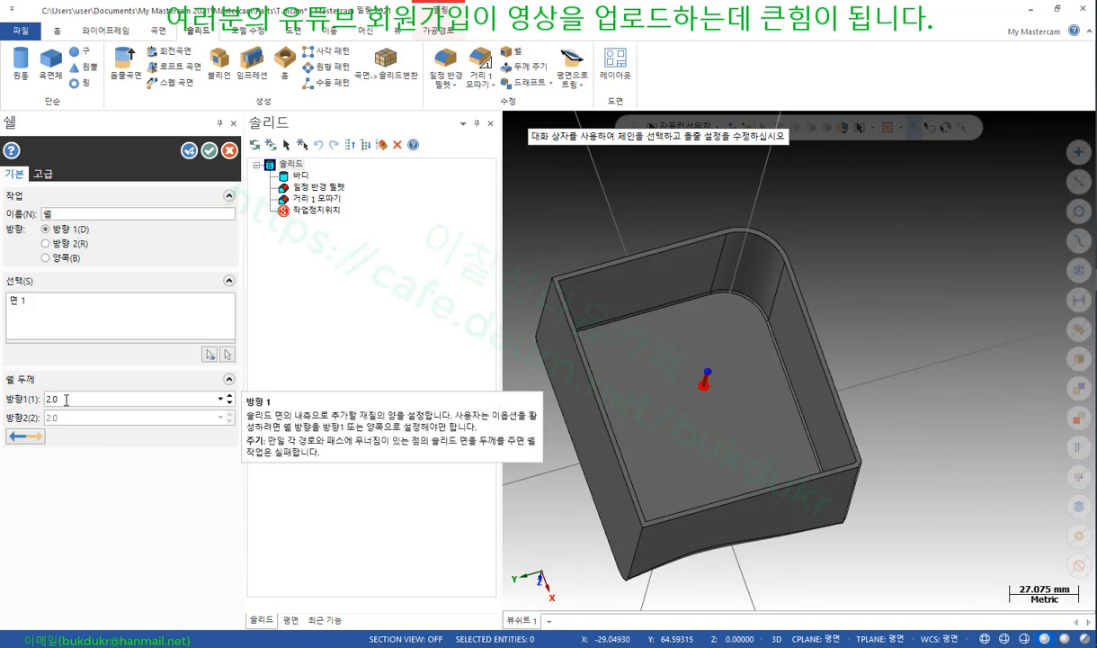
{"action": "left_click", "coordinate": [24, 437]}
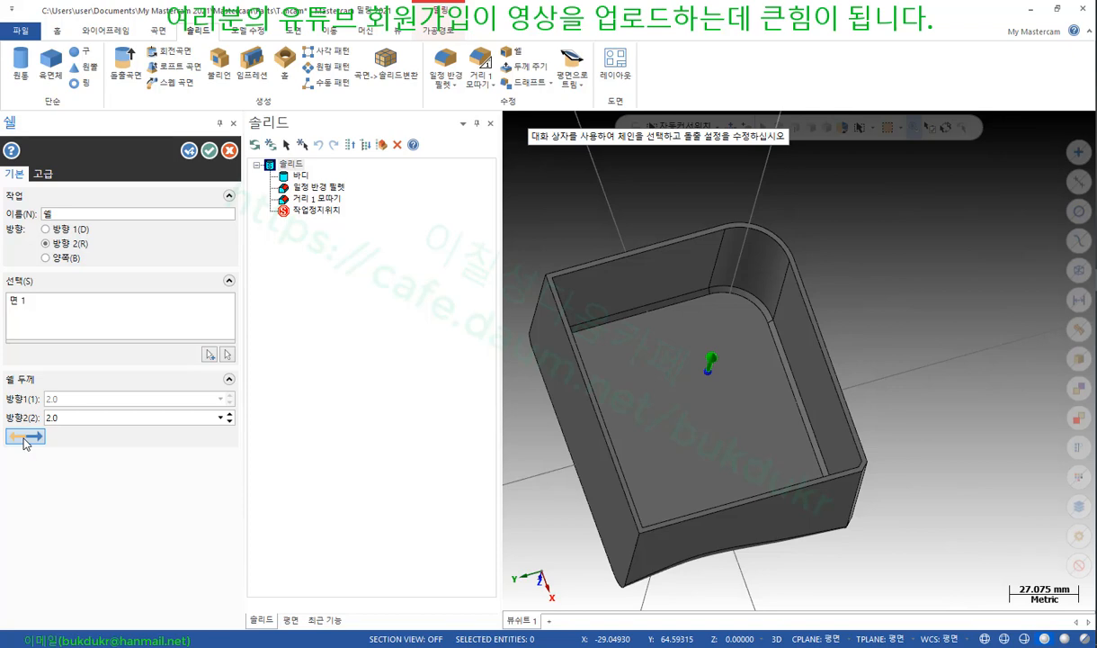
{"action": "left_click", "coordinate": [24, 437]}
{"action": "left_click", "coordinate": [24, 438]}
{"action": "middle_click_drag", "start_coordinate": [935, 325], "coordinate": [885, 259]}
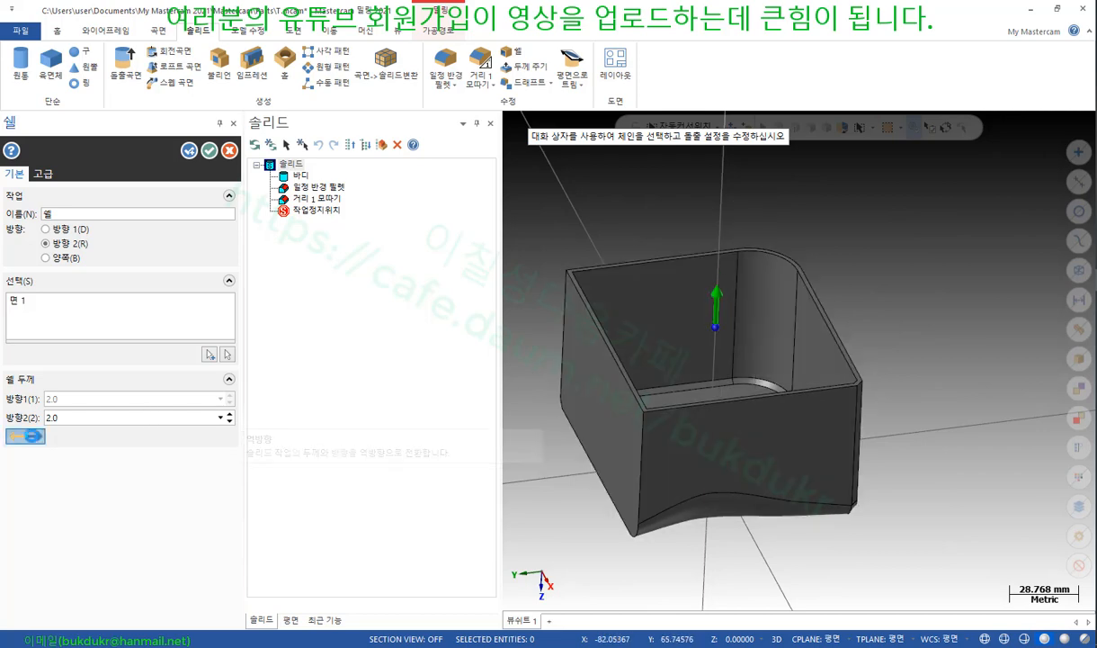
{"action": "left_click", "coordinate": [25, 438]}
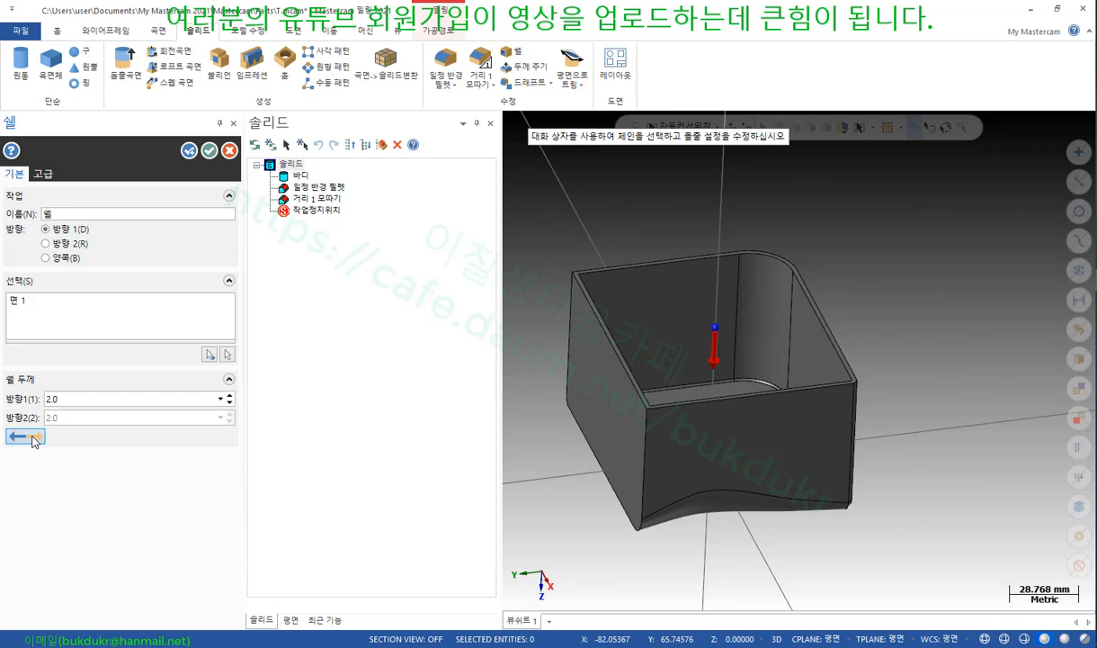
{"action": "scroll", "coordinate": [806, 314], "scroll_direction": "up", "scroll_amount": 4}
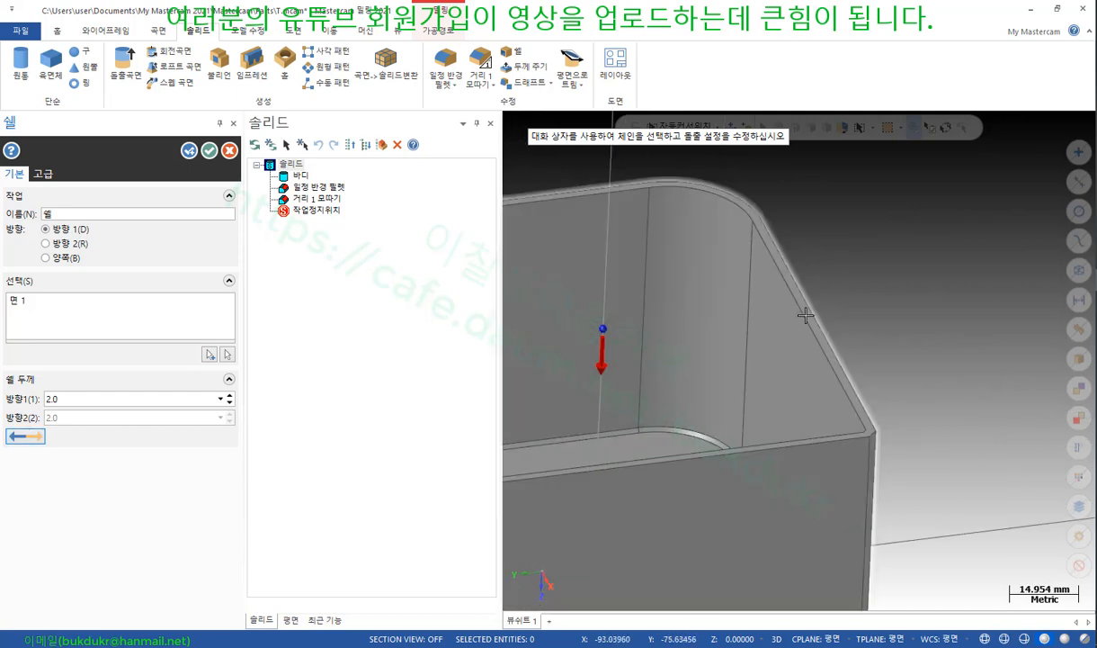
{"action": "scroll", "coordinate": [806, 315], "scroll_direction": "down", "scroll_amount": 3}
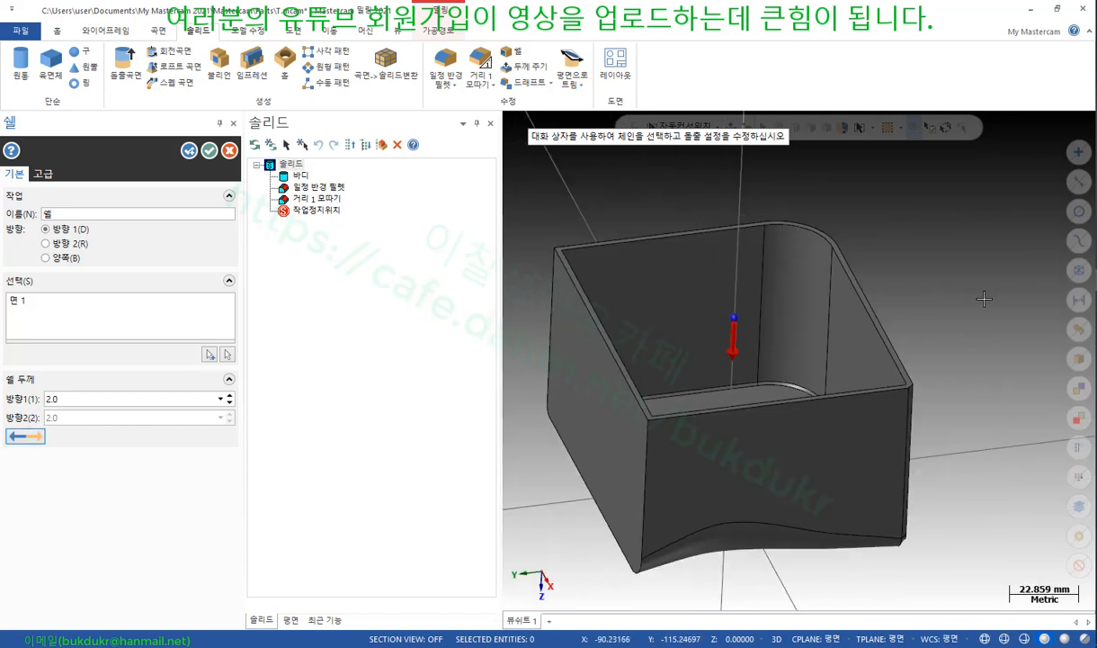
Reverse the shell to Direction 2 with a thickness of 2.0 and inspect the previewed walls
{"action": "left_click", "coordinate": [31, 439]}
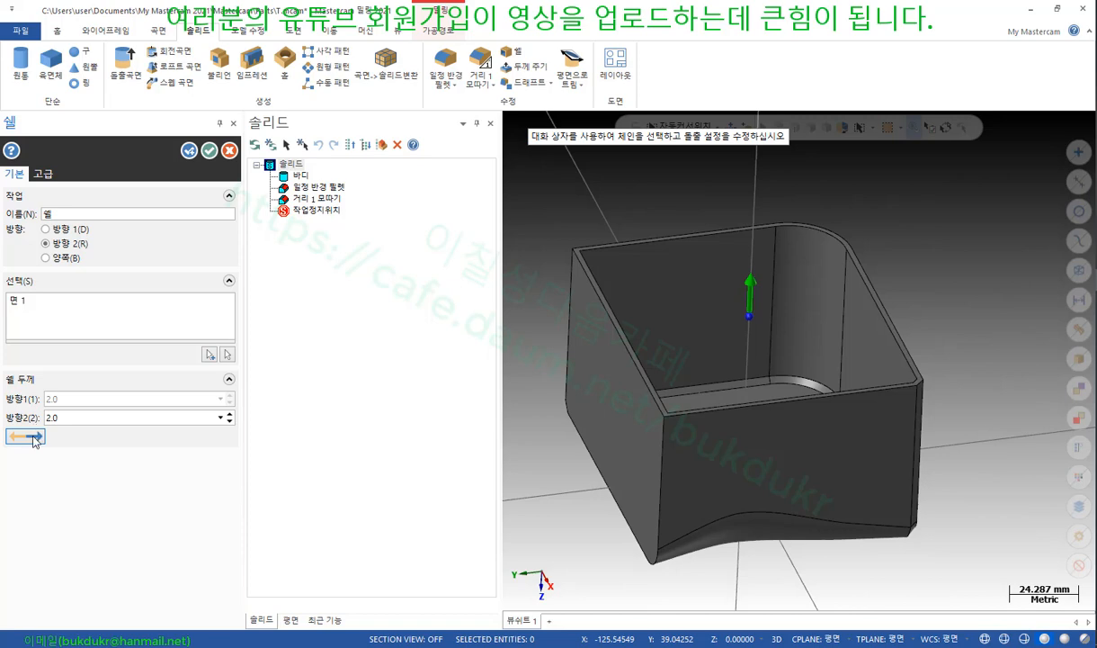
{"action": "left_click", "coordinate": [27, 437]}
{"action": "left_click", "coordinate": [27, 437]}
{"action": "scroll", "coordinate": [693, 274], "scroll_direction": "up", "scroll_amount": 2}
{"action": "scroll", "coordinate": [694, 275], "scroll_direction": "down", "scroll_amount": 2}
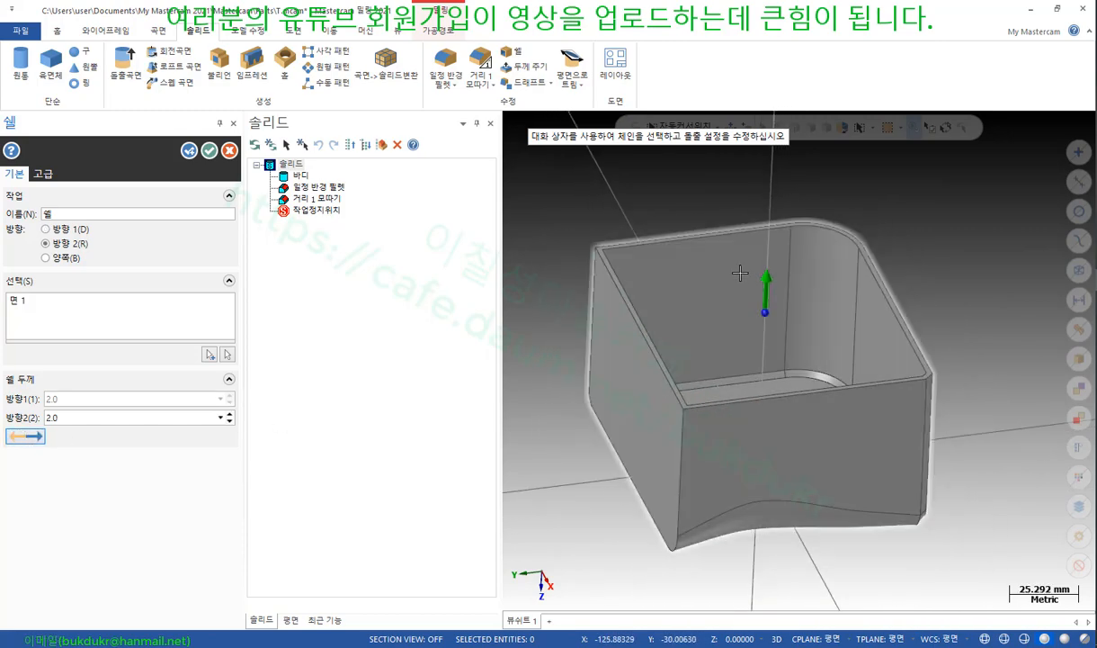
{"action": "middle_click_drag", "start_coordinate": [735, 287], "coordinate": [751, 378]}
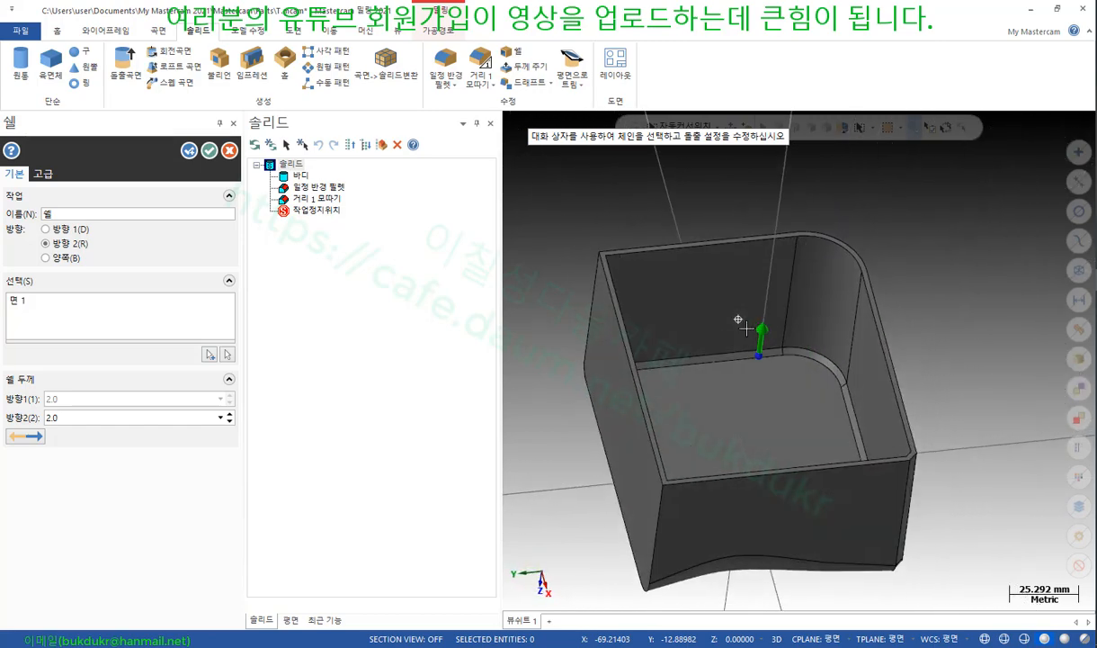
Try applying the shell thickness in both directions and return the direction to Direction 2
{"action": "left_click", "coordinate": [47, 259]}
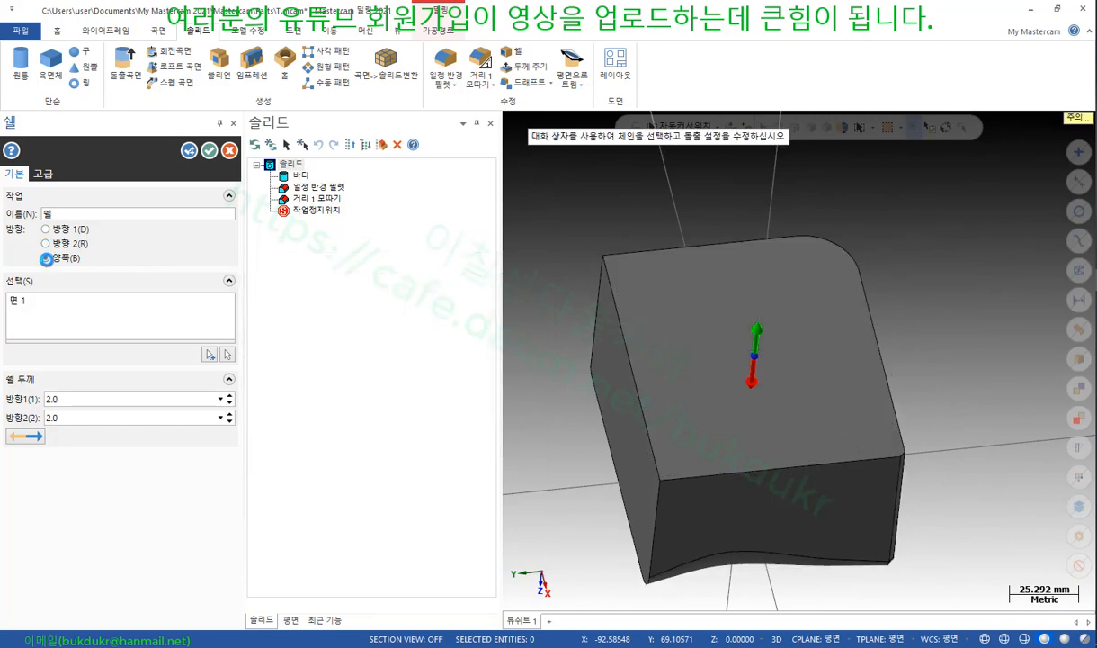
{"action": "middle_click_drag", "start_coordinate": [666, 378], "coordinate": [740, 199]}
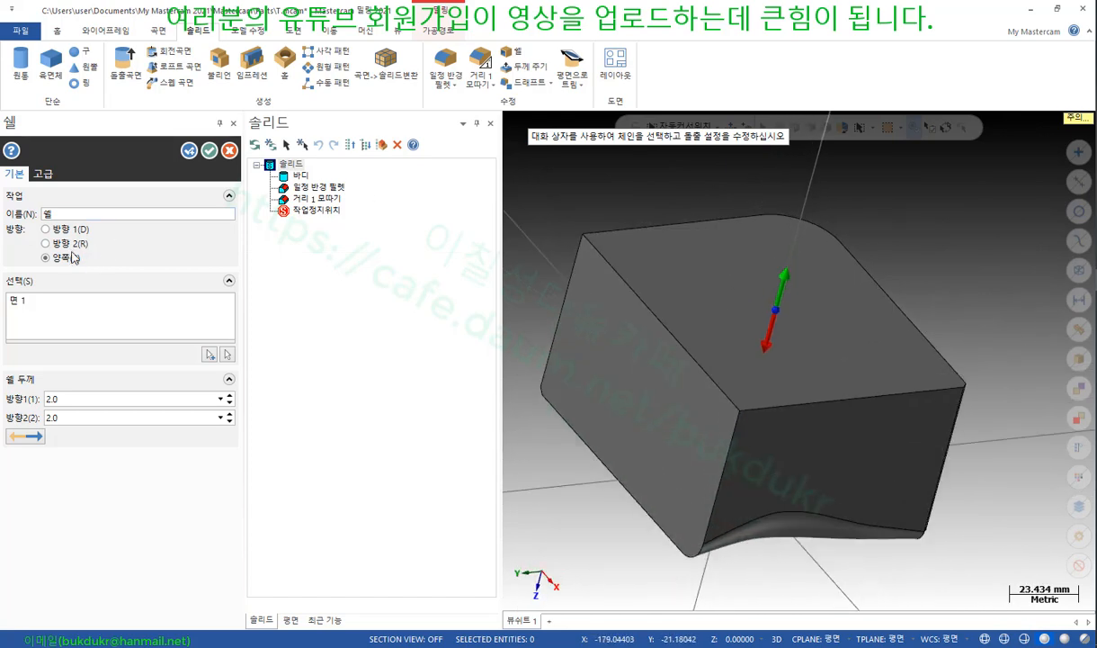
{"action": "left_click", "coordinate": [46, 243]}
{"action": "middle_click_drag", "start_coordinate": [529, 259], "coordinate": [758, 333]}
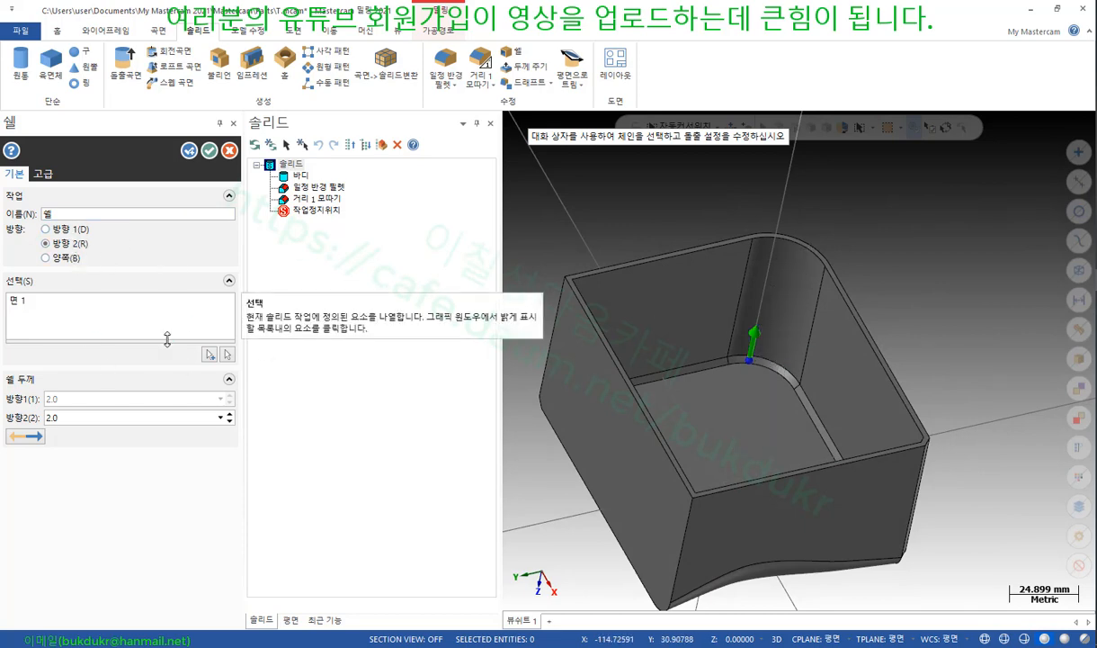
Check the shell's advanced preview and history options and accept the Direction 2 shell
{"action": "left_click", "coordinate": [45, 173]}
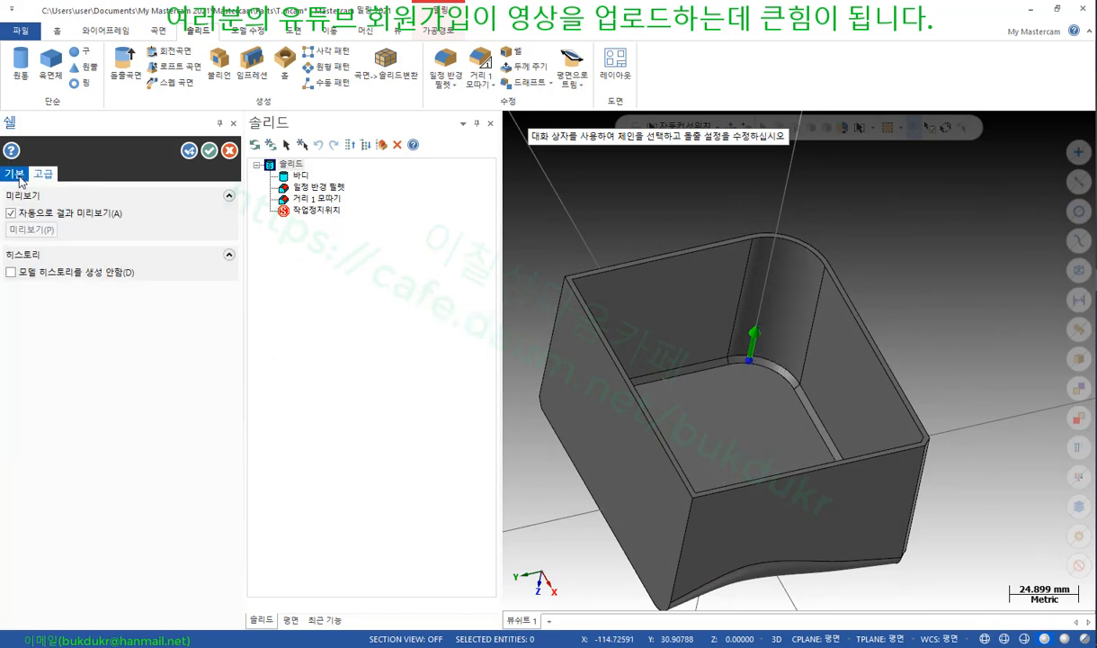
{"action": "left_click", "coordinate": [15, 173]}
{"action": "left_click", "coordinate": [209, 151]}
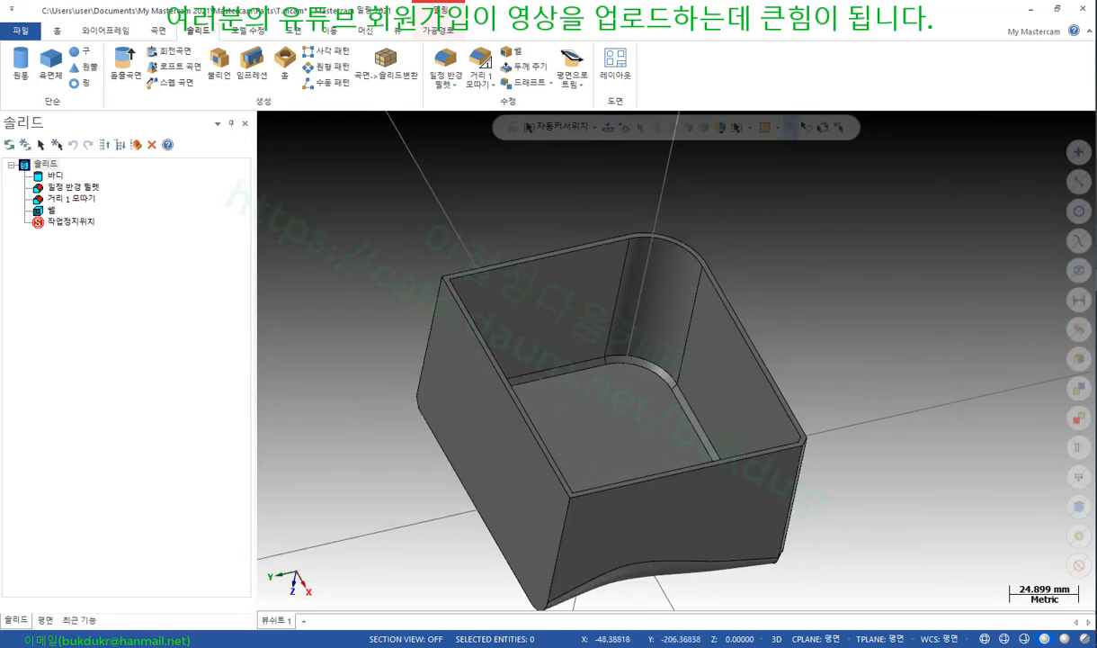
Switch to the textbook PDF in Adobe Acrobat to view the Thicken section on page 299, and return to Mastercam
{"action": "left_click", "coordinate": [1031, 9]}
{"action": "scroll", "coordinate": [849, 302], "scroll_direction": "down", "scroll_amount": 1}
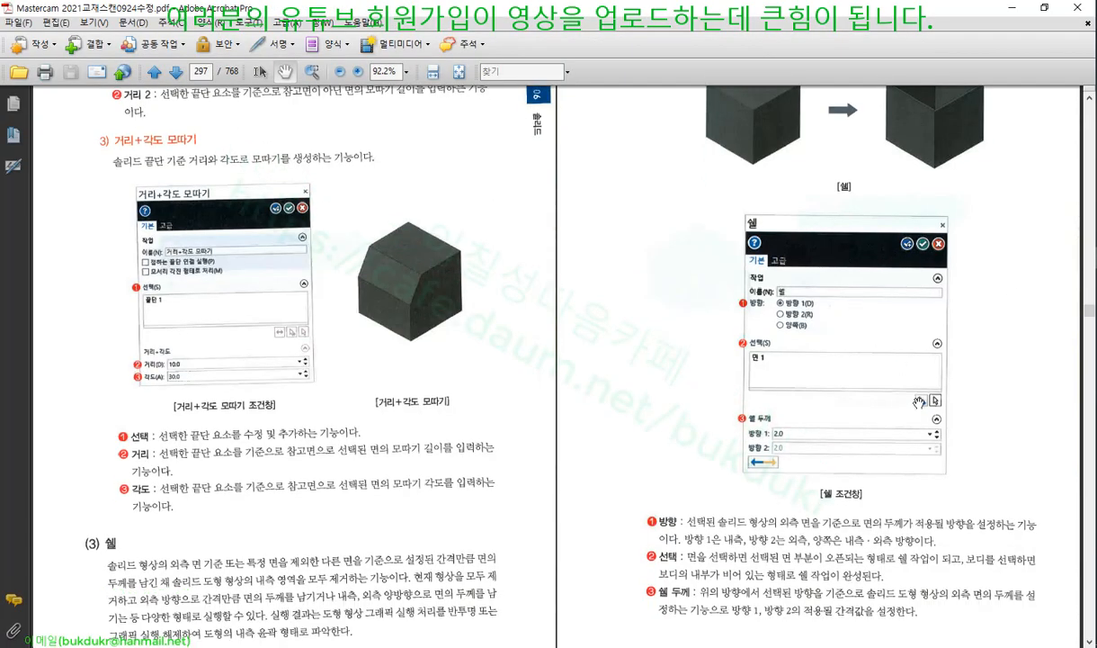
{"action": "scroll", "coordinate": [1091, 540], "scroll_direction": "down", "scroll_amount": 2}
{"action": "scroll", "coordinate": [1091, 540], "scroll_direction": "down", "scroll_amount": 2}
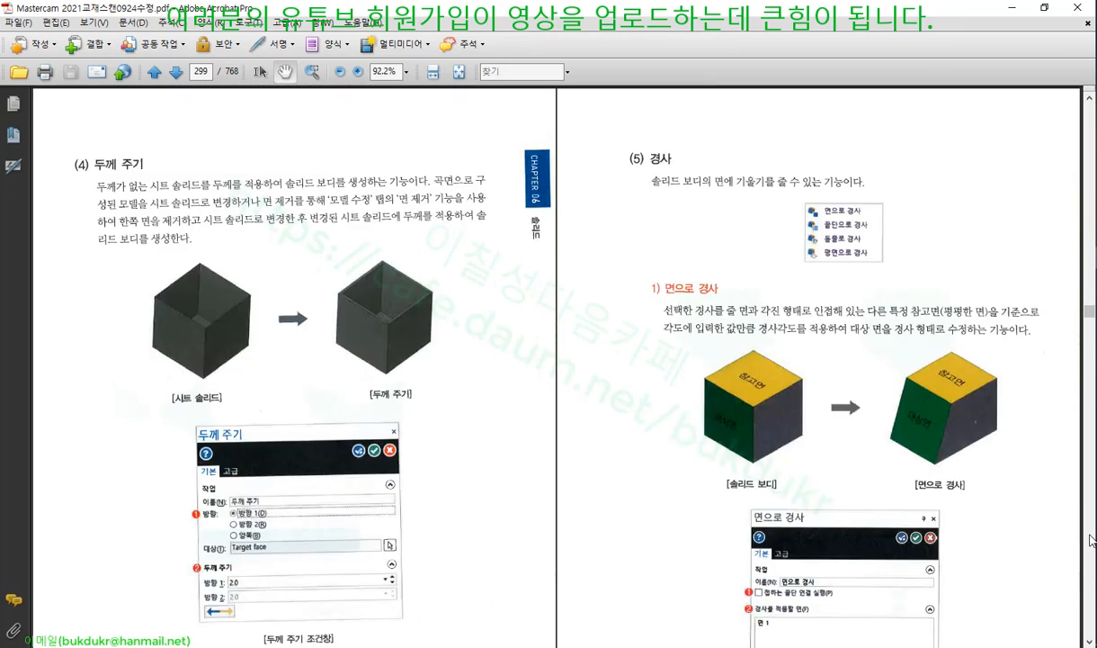
{"action": "scroll", "coordinate": [868, 428], "scroll_direction": "down", "scroll_amount": 1}
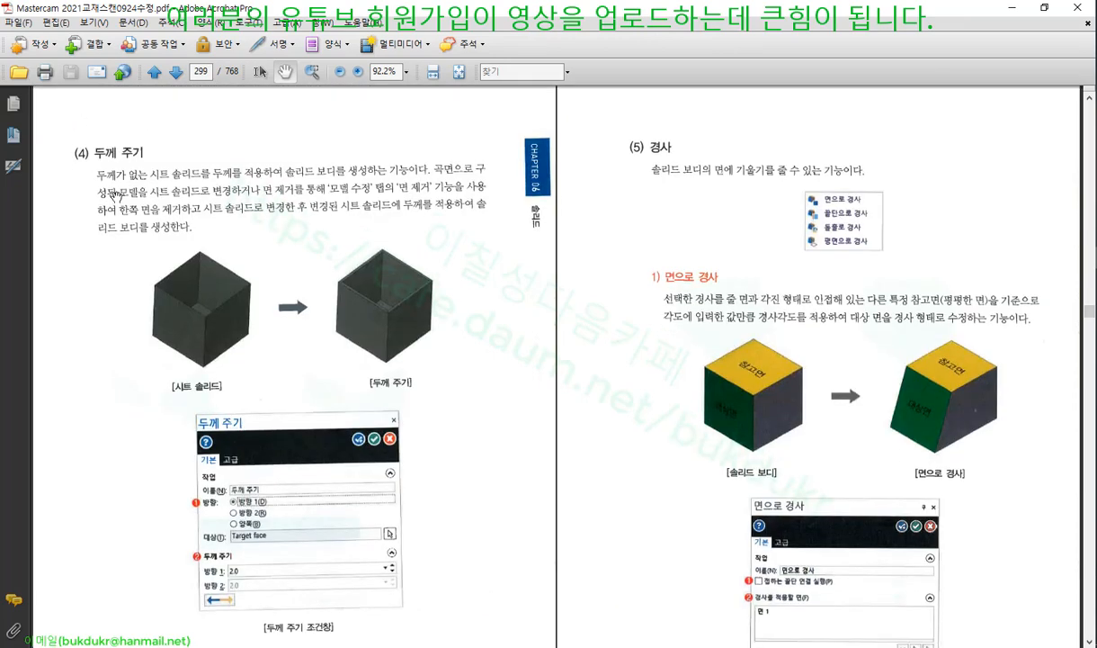
{"action": "left_click", "coordinate": [1095, 281]}
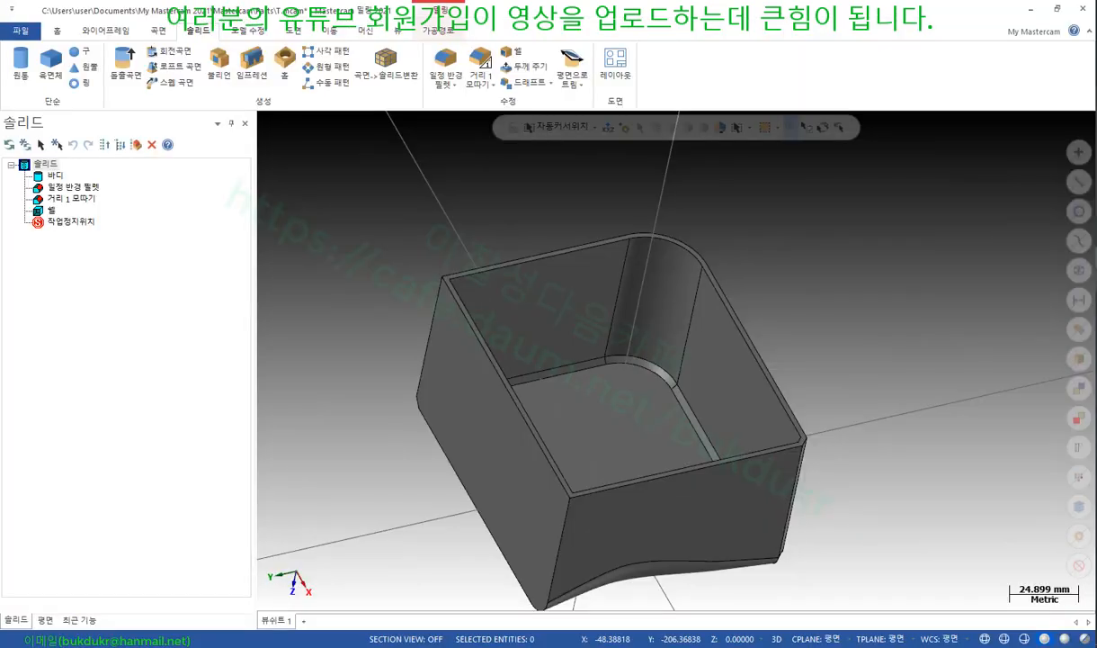
Restore the block that has only the variable radius fillet and show it in the isometric view
{"action": "scroll", "coordinate": [748, 295], "scroll_direction": "down", "scroll_amount": 3}
{"action": "mouse_move", "coordinate": [714, 331]}
{"action": "middle_mouse_down"}
{"action": "mouse_move", "coordinate": [606, 314]}
{"action": "mouse_move", "coordinate": [720, 329]}
{"action": "mouse_move", "coordinate": [706, 321]}
{"action": "middle_mouse_up"}
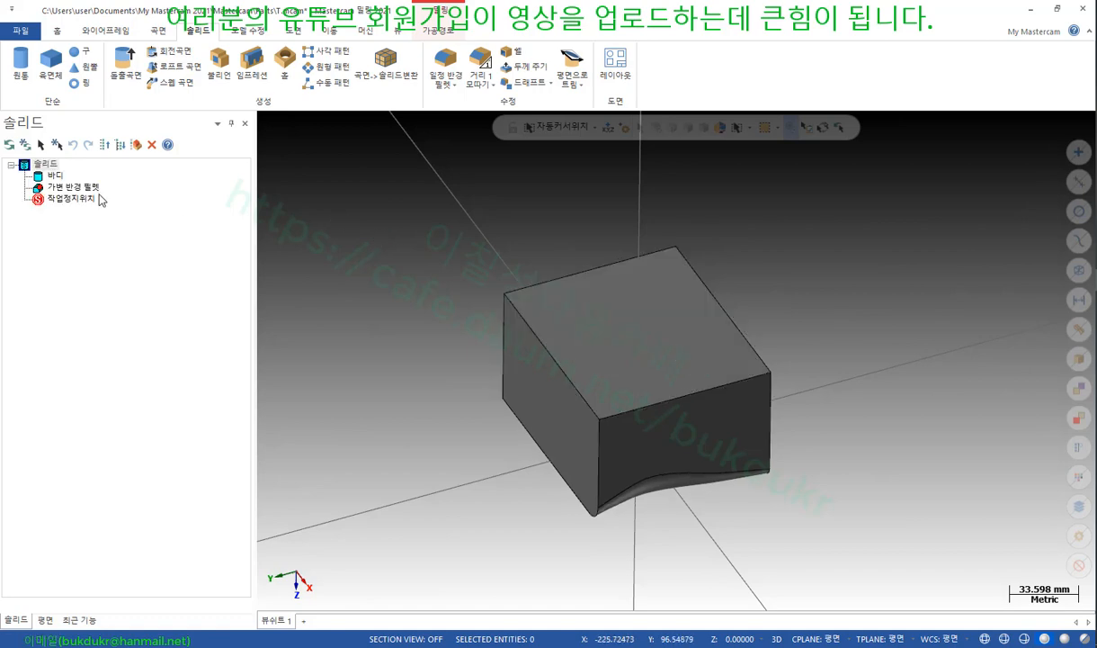
{"action": "scroll", "coordinate": [387, 241], "scroll_direction": "down", "scroll_amount": 3}
{"action": "scroll", "coordinate": [666, 299], "scroll_direction": "up", "scroll_amount": 3}
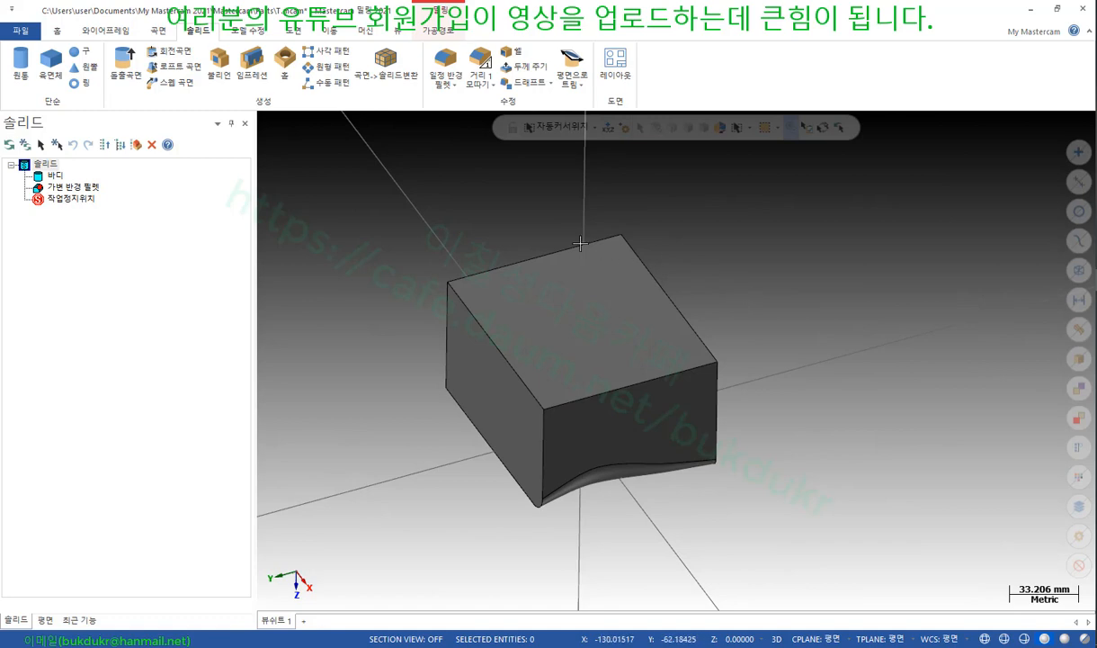
{"action": "right_click", "coordinate": [803, 255]}
{"action": "left_click", "coordinate": [846, 380]}
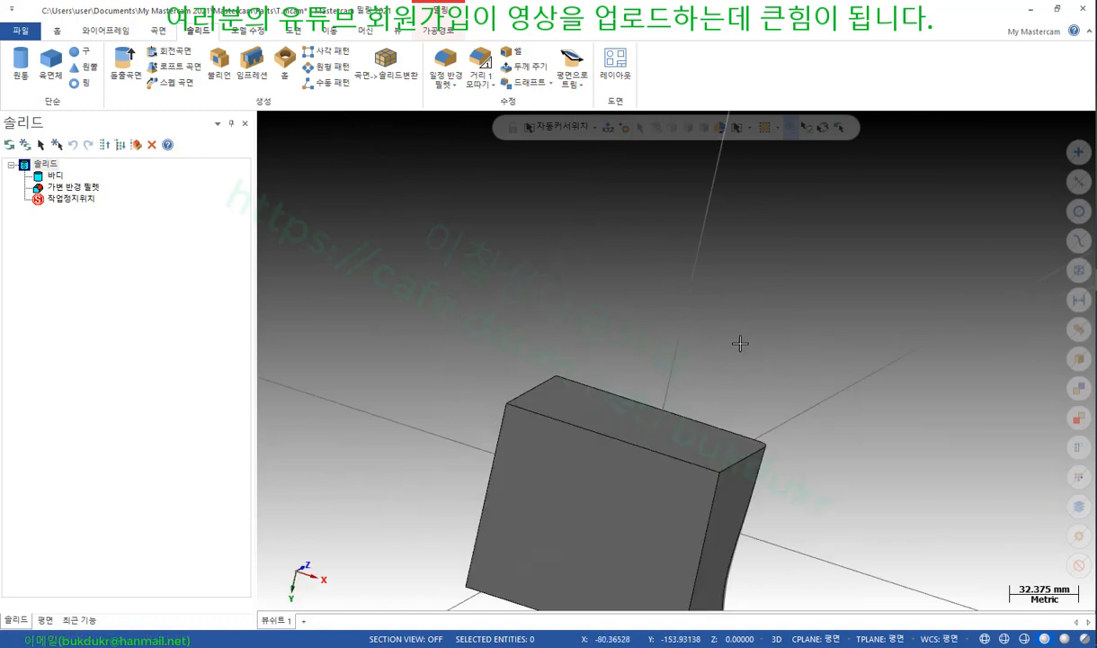
Create one copy of the filleted block with a dynamic move, placing it beside the original along the X direction
{"action": "left_click", "coordinate": [565, 338]}
{"action": "scroll", "coordinate": [565, 338], "scroll_direction": "down", "scroll_amount": 2}
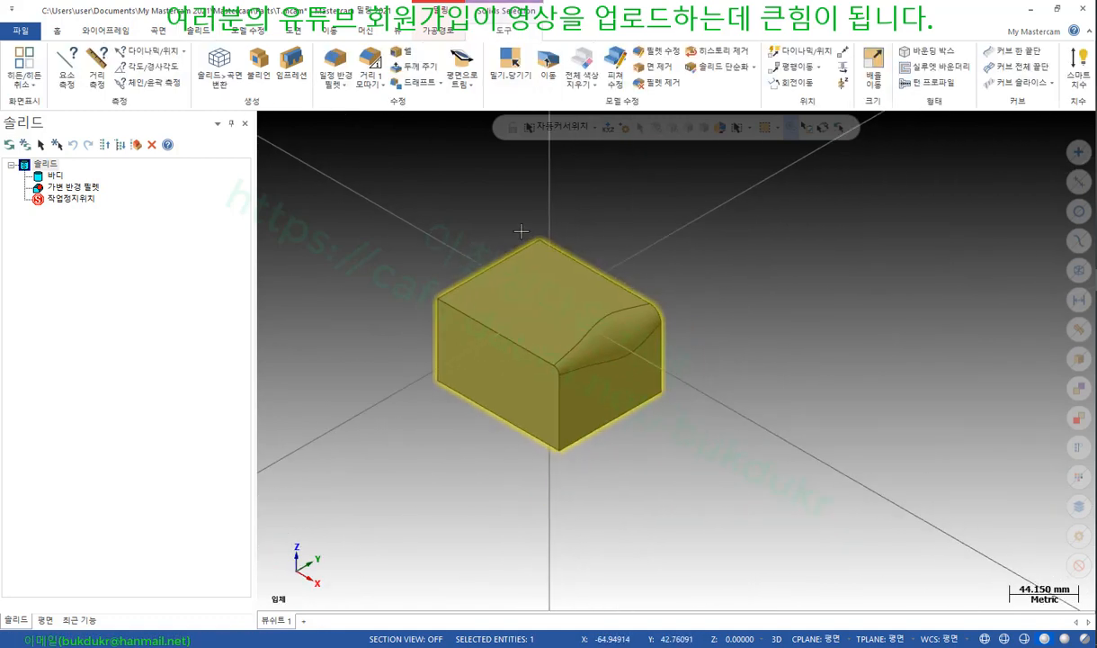
{"action": "left_click", "coordinate": [327, 32]}
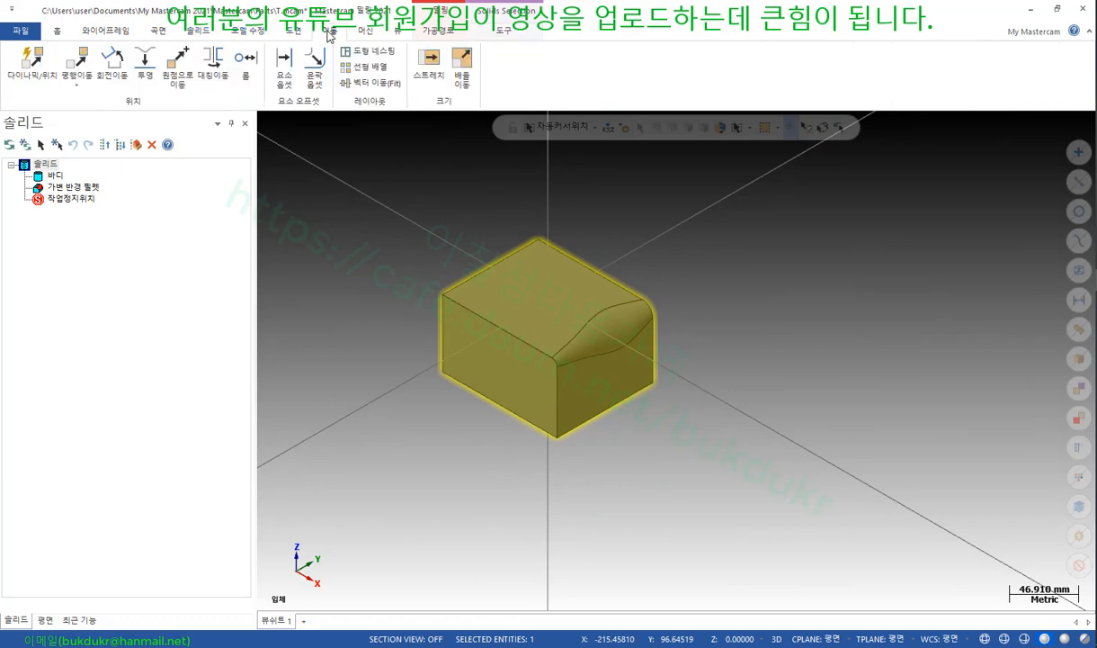
{"action": "left_click", "coordinate": [32, 62]}
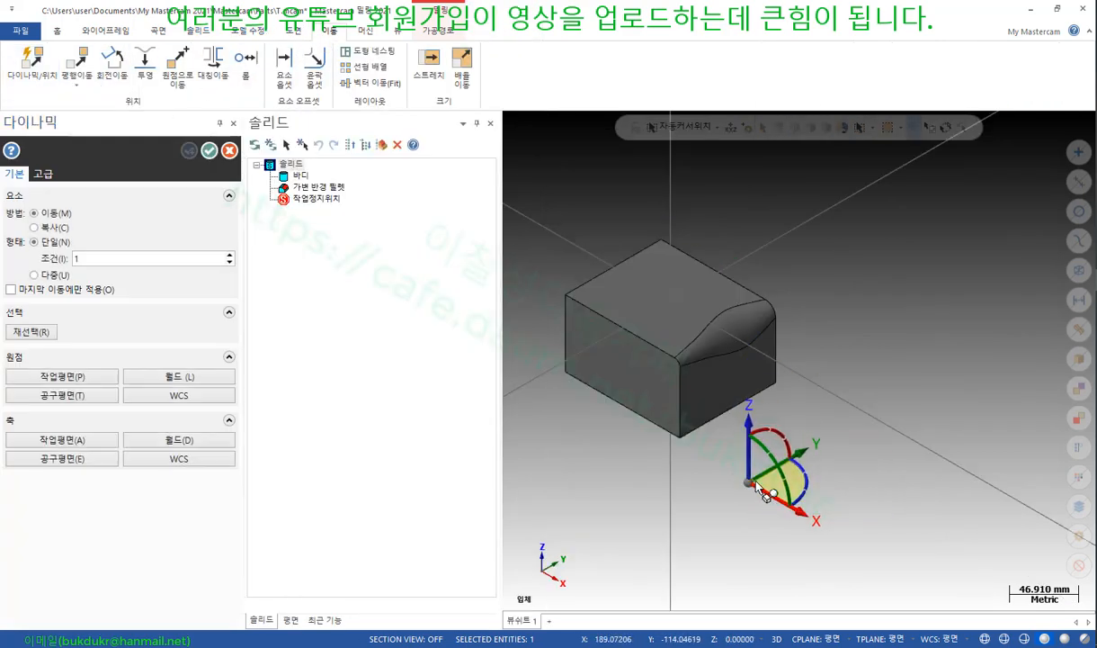
{"action": "left_click", "coordinate": [760, 491]}
{"action": "left_click", "coordinate": [670, 339]}
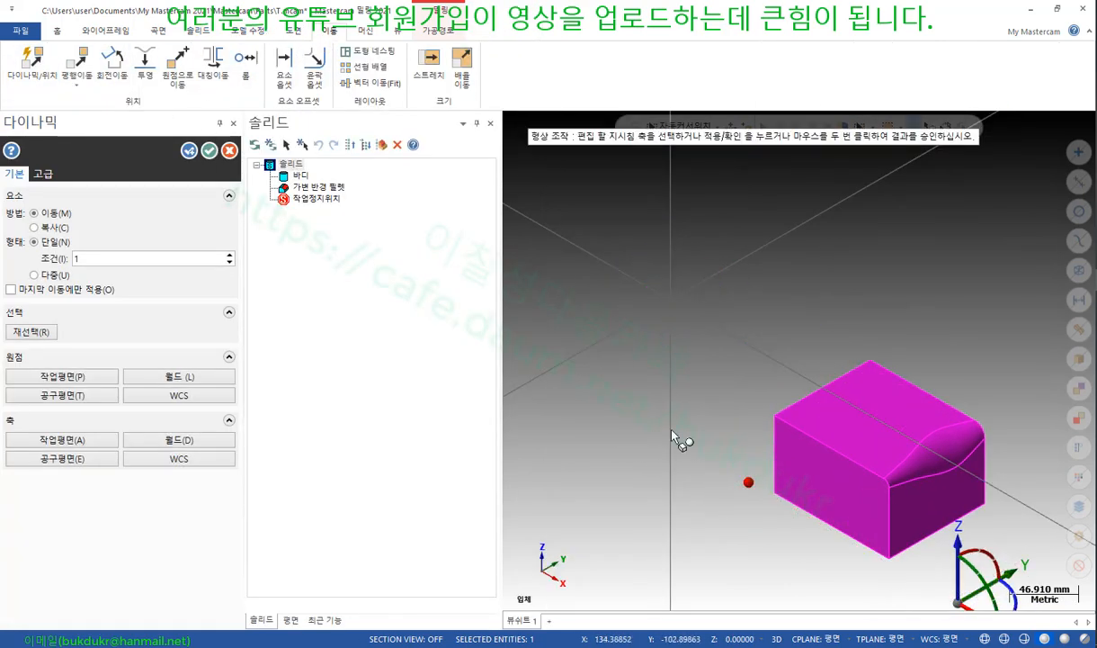
{"action": "left_click", "coordinate": [45, 224]}
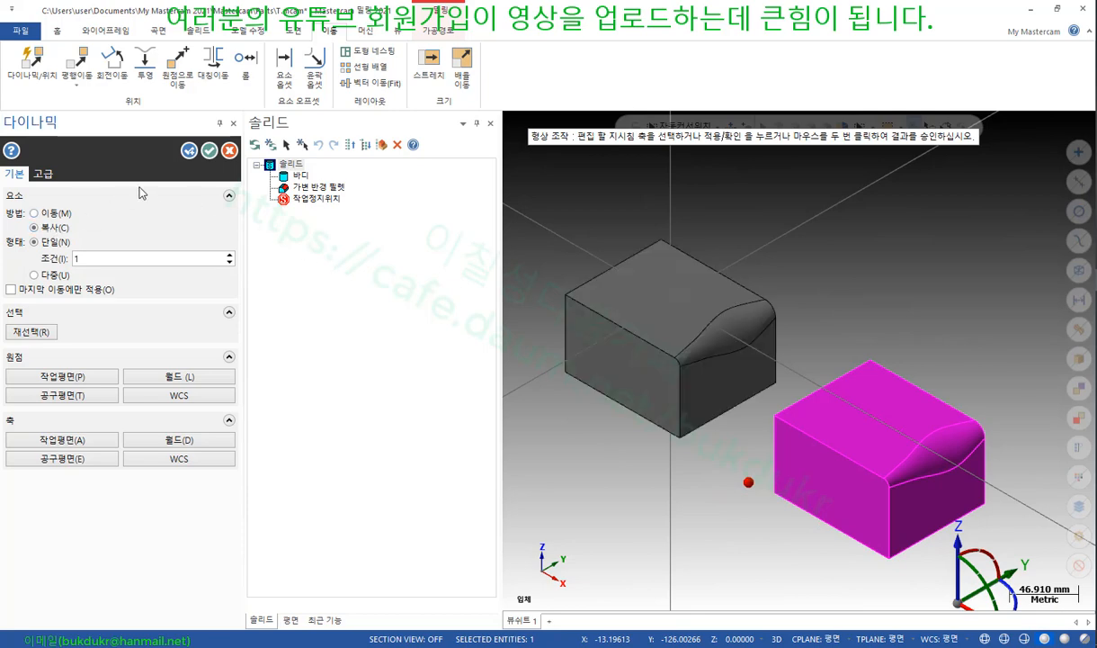
{"action": "left_click", "coordinate": [208, 150]}
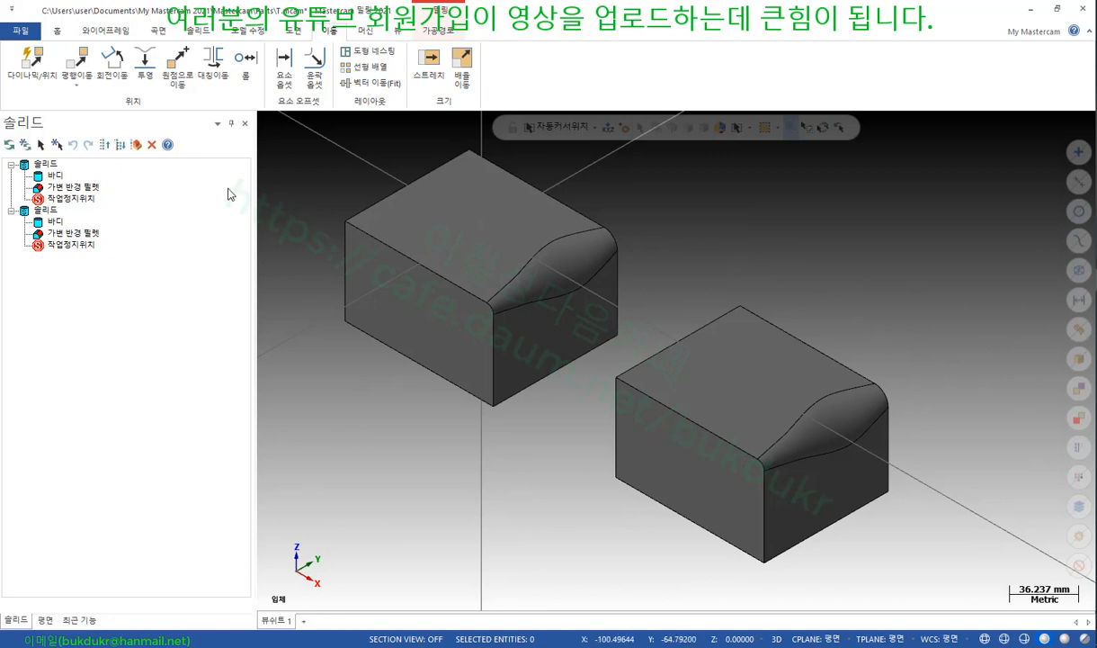
Shell the original block with its front face open, using Direction 2 and a 2.0 mm thickness
{"action": "left_click", "coordinate": [194, 30]}
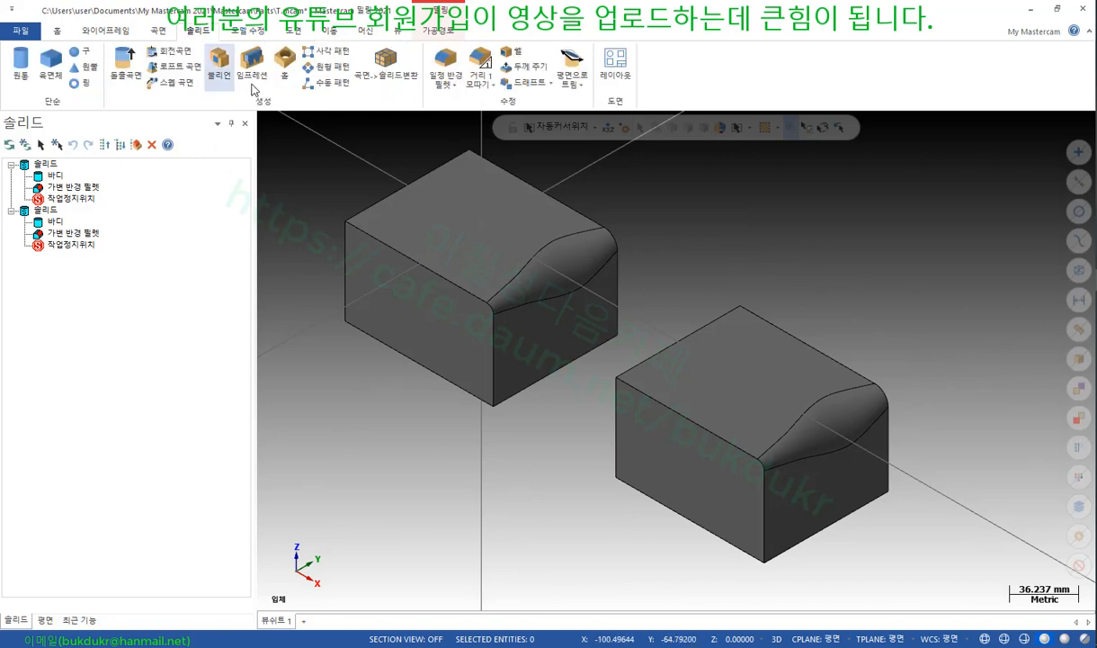
{"action": "left_click", "coordinate": [511, 51]}
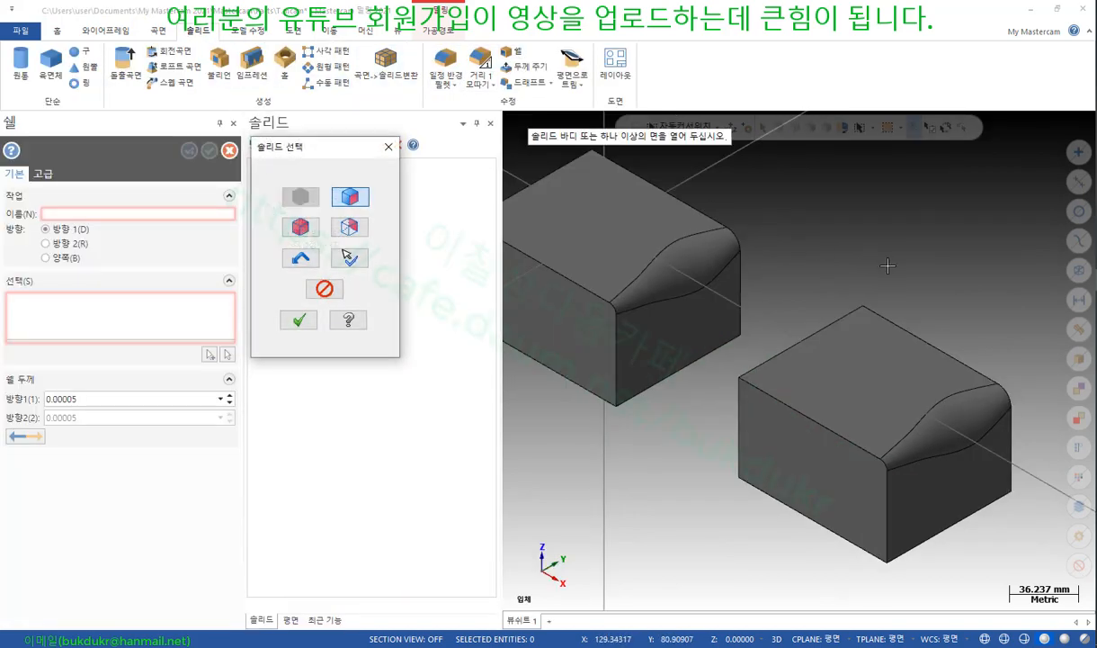
{"action": "left_click", "coordinate": [617, 339]}
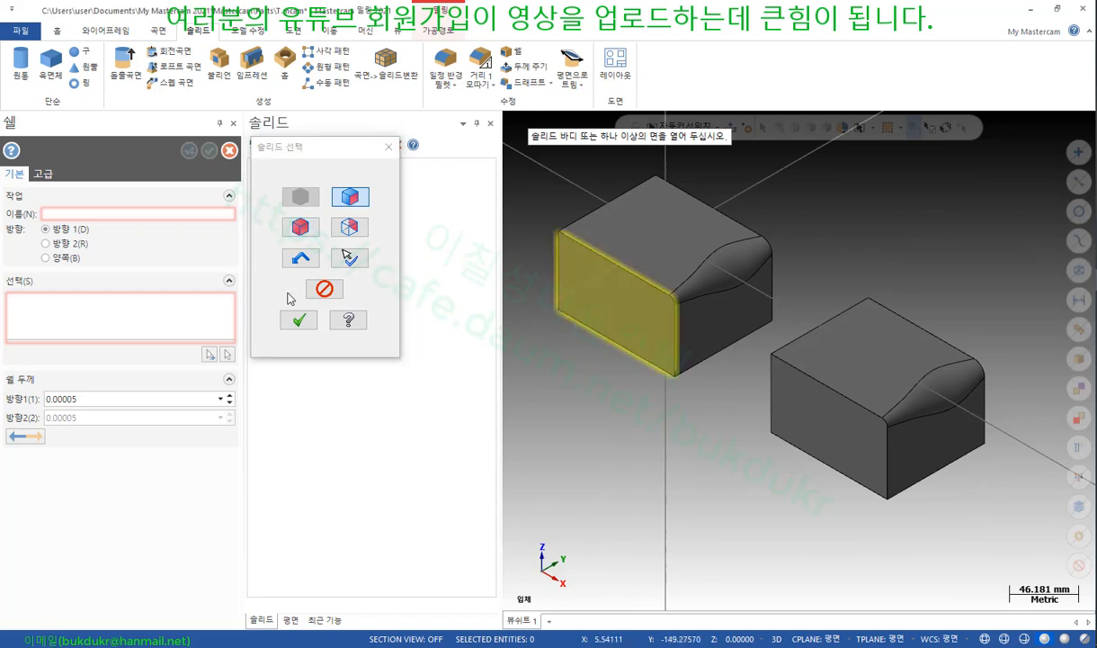
{"action": "left_click", "coordinate": [299, 320]}
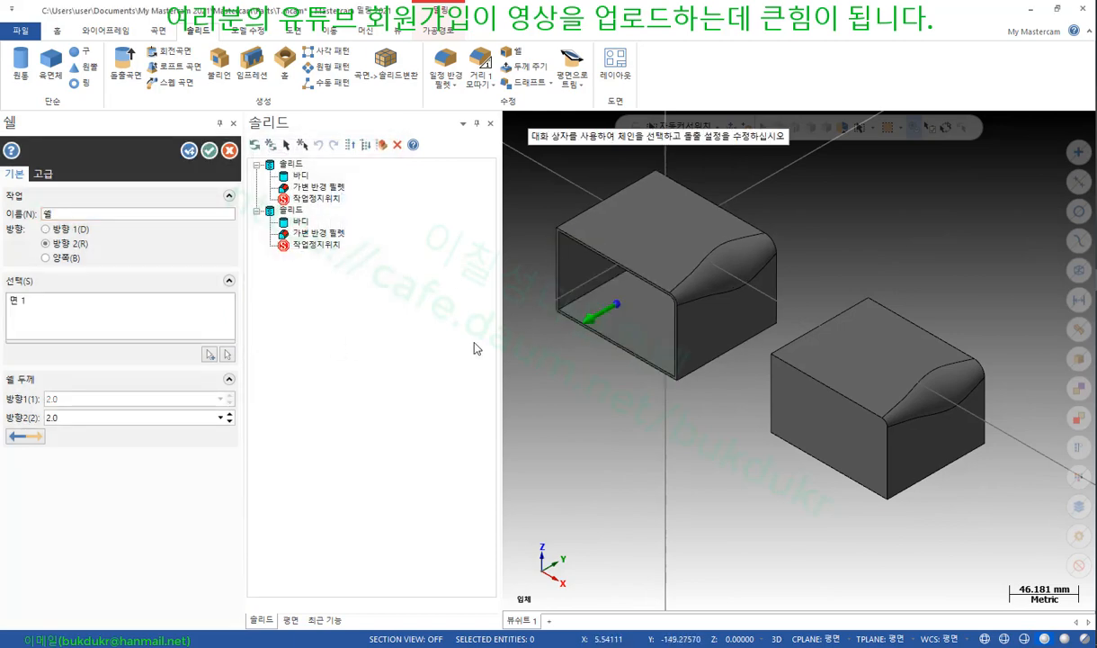
{"action": "left_click", "coordinate": [209, 150]}
{"action": "middle_click_drag", "start_coordinate": [576, 404], "coordinate": [735, 440]}
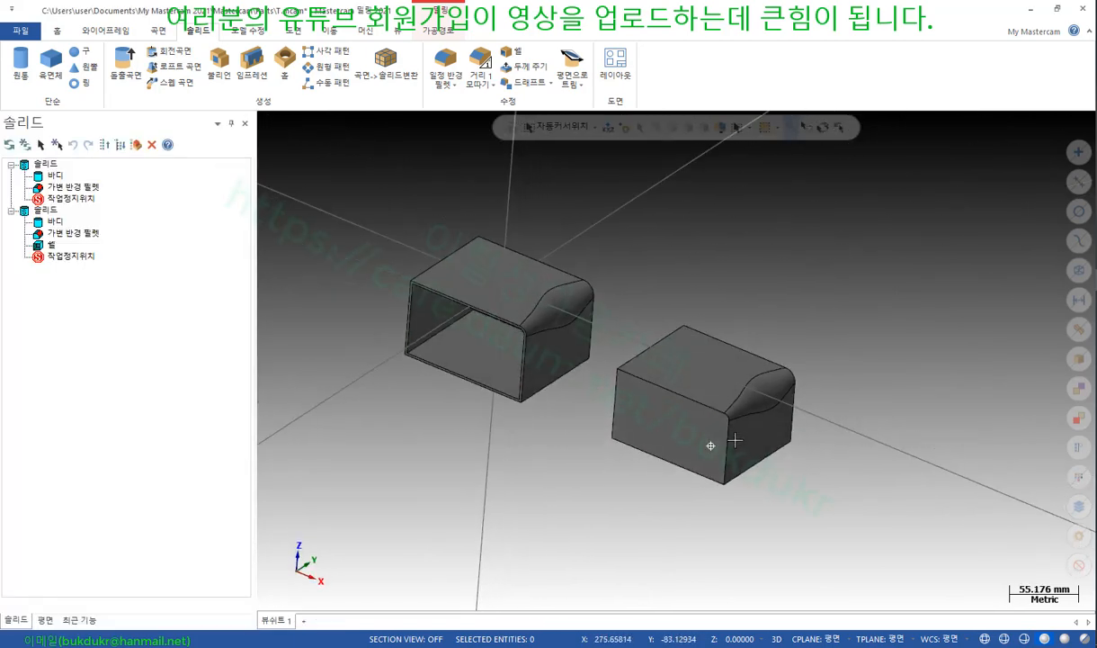
{"action": "scroll", "coordinate": [647, 423], "scroll_direction": "up", "scroll_amount": 5}
{"action": "scroll", "coordinate": [883, 388], "scroll_direction": "down", "scroll_amount": 2}
{"action": "scroll", "coordinate": [883, 388], "scroll_direction": "down", "scroll_amount": 1}
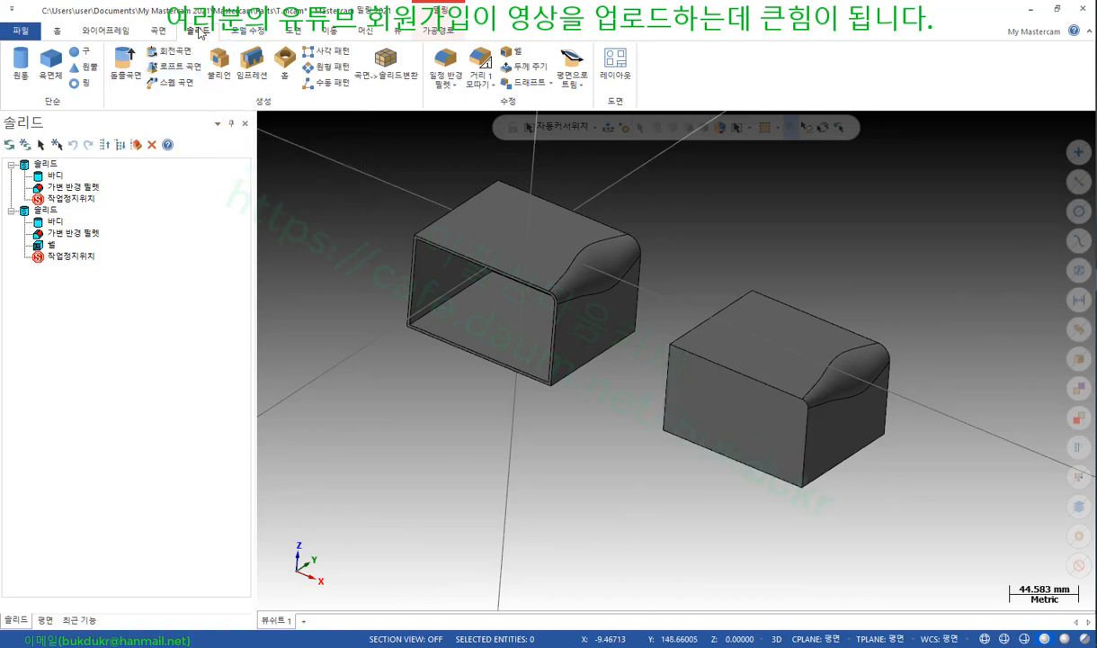
Remove the copied block's front face to make it a sheet solid, removing its history and deleting the original solid
{"action": "left_click", "coordinate": [249, 33]}
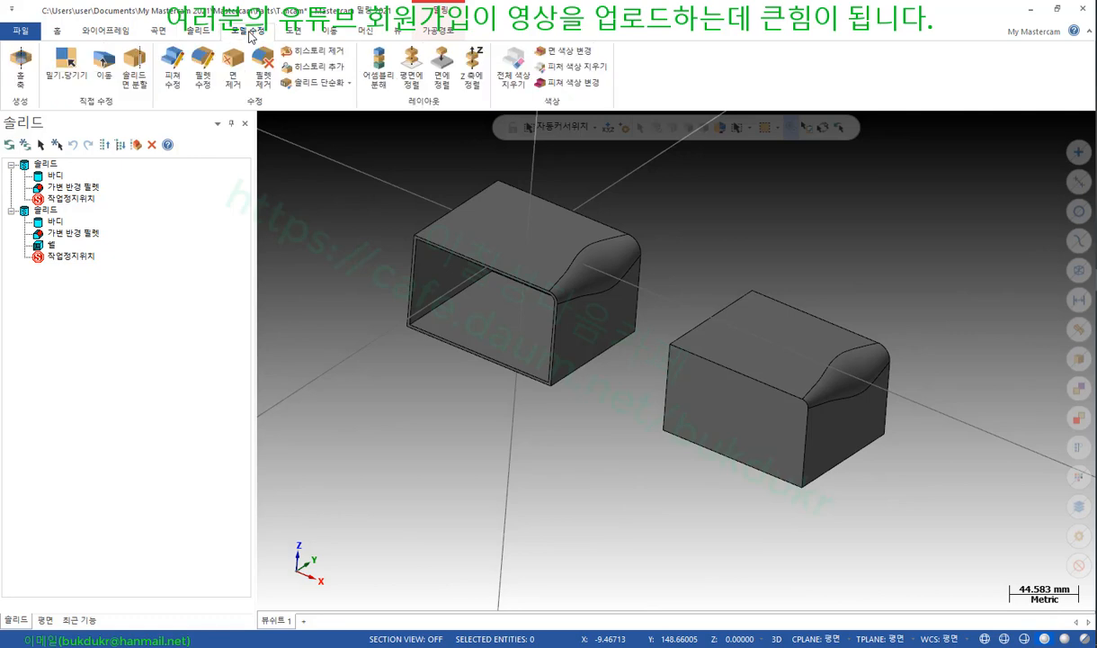
{"action": "left_click", "coordinate": [233, 72]}
{"action": "left_click", "coordinate": [731, 424]}
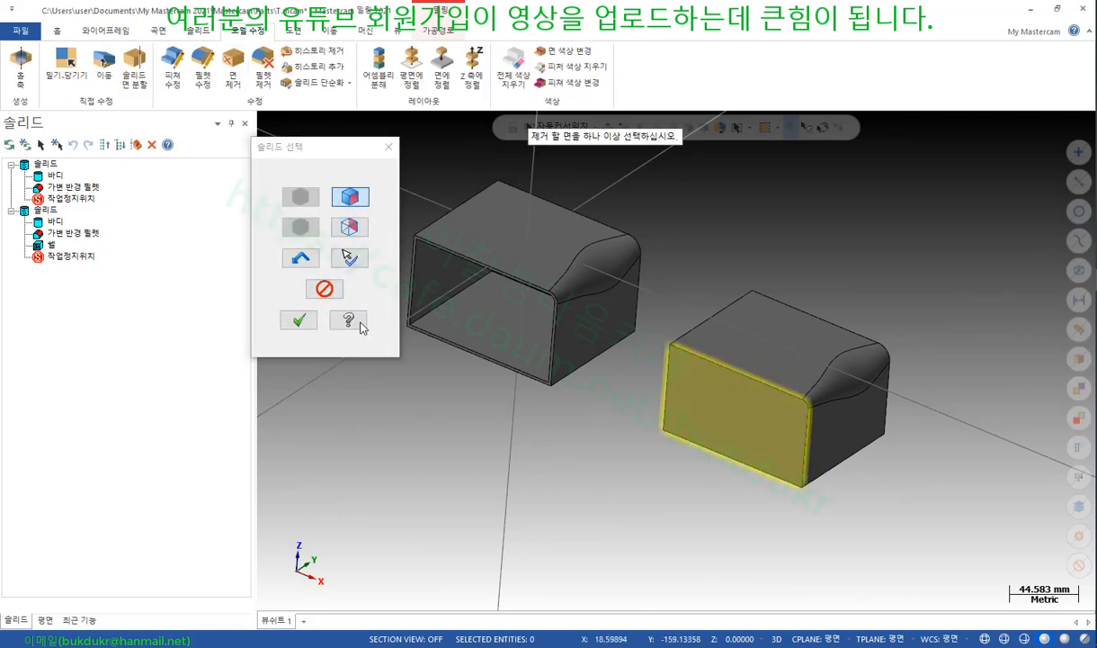
{"action": "left_click", "coordinate": [298, 319]}
{"action": "left_click", "coordinate": [234, 176]}
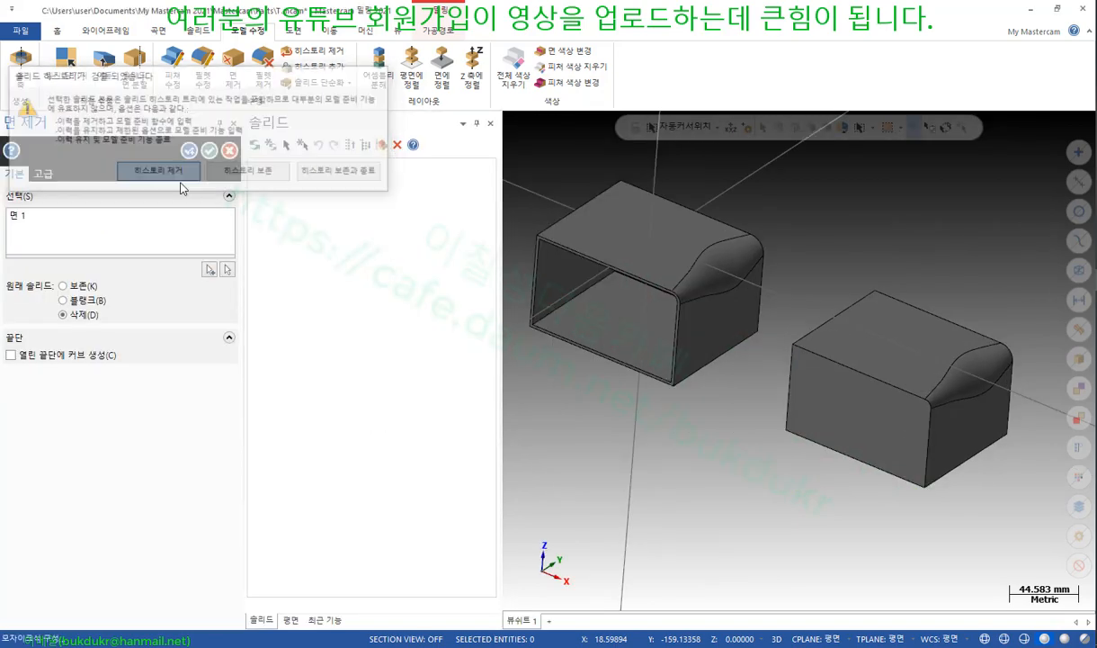
{"action": "middle_click_drag", "start_coordinate": [684, 405], "coordinate": [751, 379]}
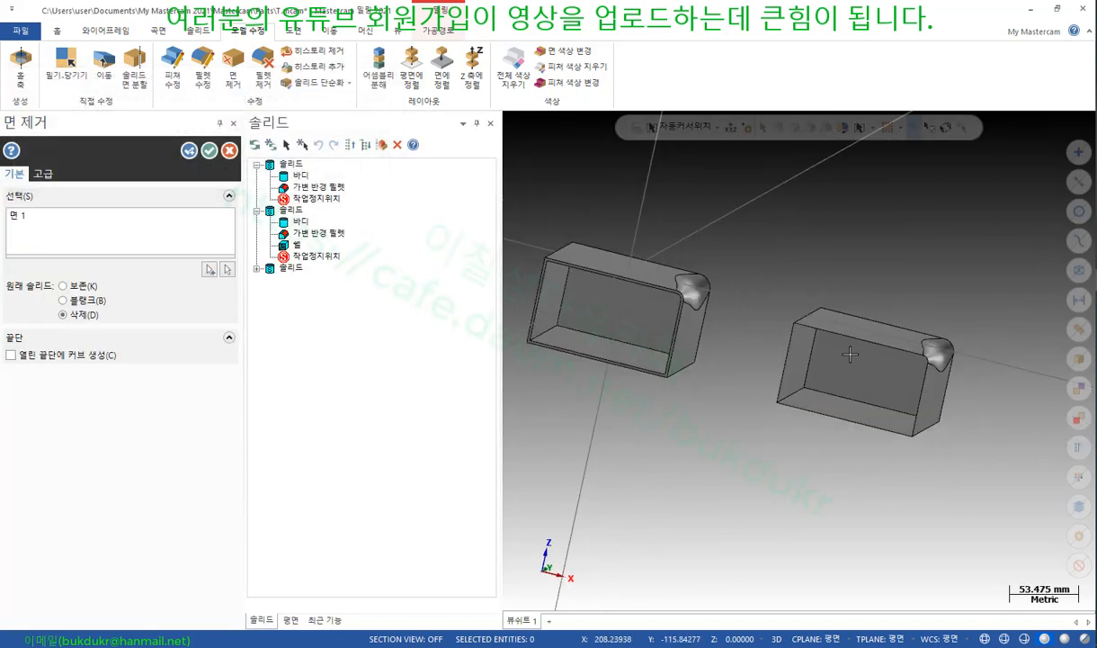
{"action": "scroll", "coordinate": [751, 379], "scroll_direction": "up", "scroll_amount": 4}
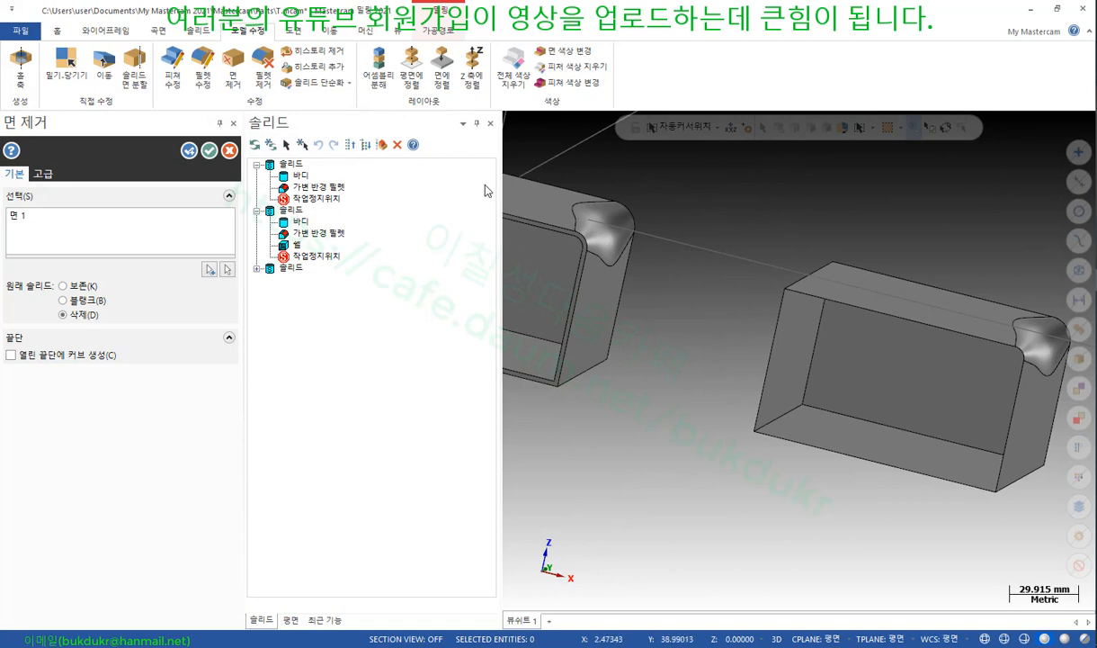
{"action": "left_click", "coordinate": [208, 150]}
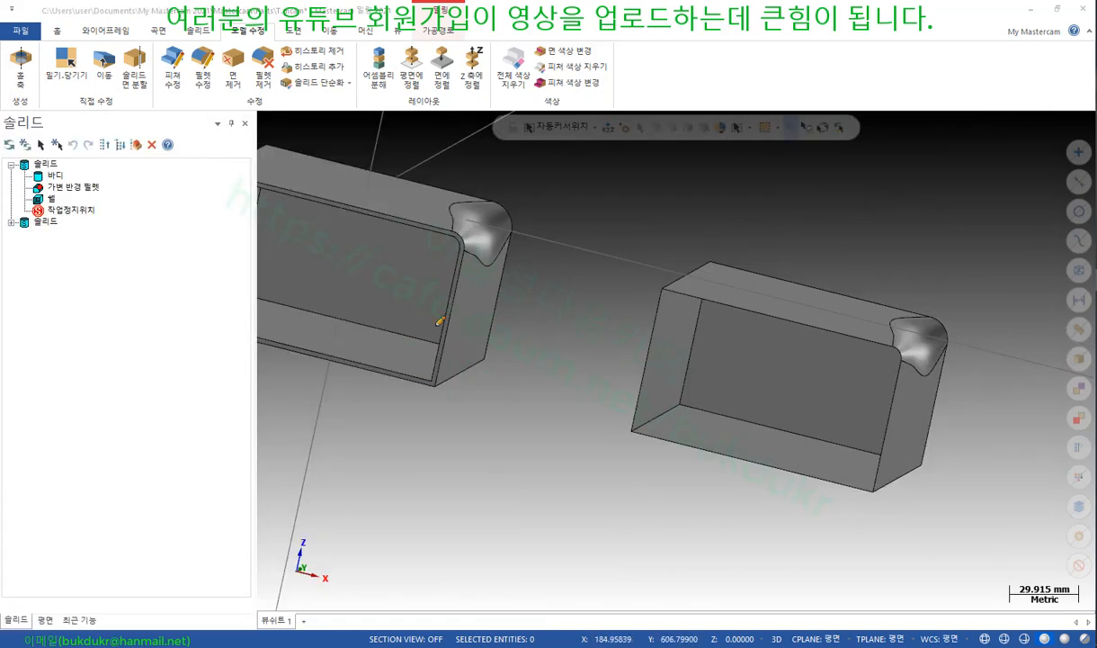
Mark the shelled block's wall and the sheet solid's edge and faces with red pen strokes, and close the drawing overlay
{"action": "mouse_move", "coordinate": [431, 387]}
{"action": "left_mouse_down"}
{"action": "mouse_move", "coordinate": [459, 353]}
{"action": "mouse_move", "coordinate": [437, 385]}
{"action": "left_mouse_up"}
{"action": "mouse_move", "coordinate": [715, 415]}
{"action": "left_mouse_down"}
{"action": "mouse_move", "coordinate": [678, 410]}
{"action": "mouse_move", "coordinate": [725, 382]}
{"action": "left_mouse_up"}
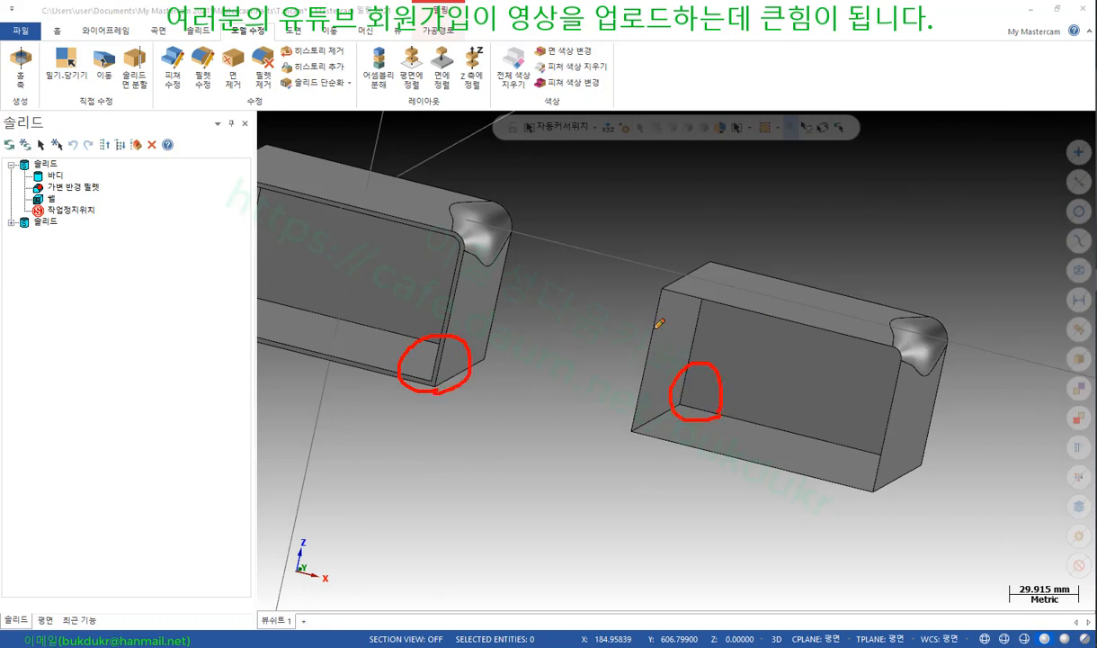
{"action": "left_click_drag", "start_coordinate": [658, 325], "coordinate": [647, 358]}
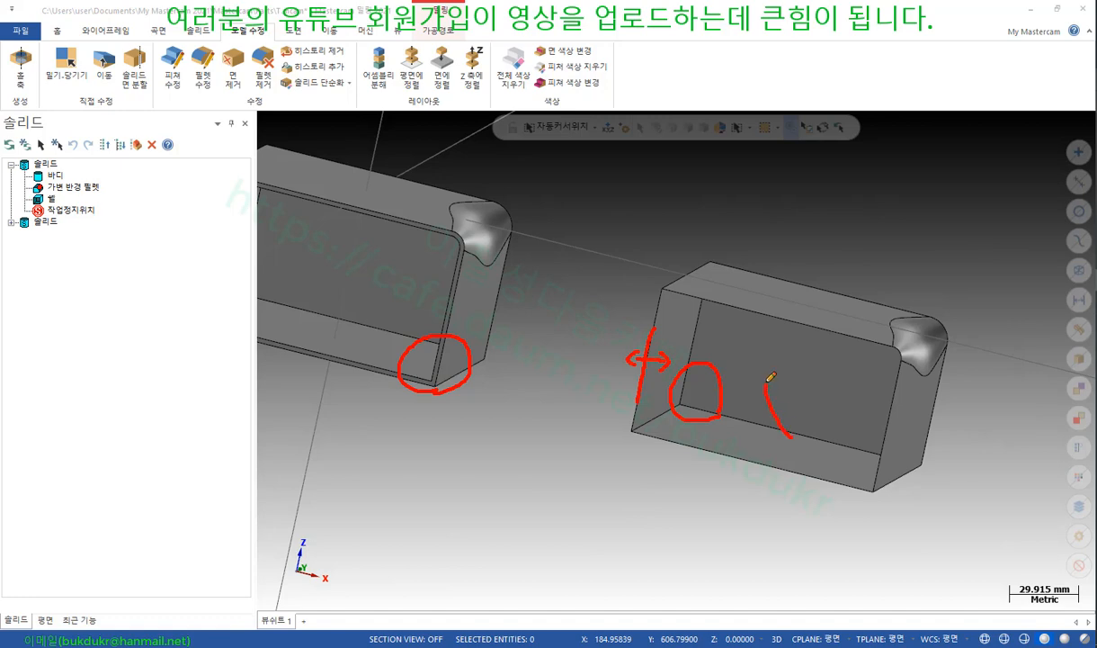
{"action": "left_click_drag", "start_coordinate": [789, 435], "coordinate": [803, 434]}
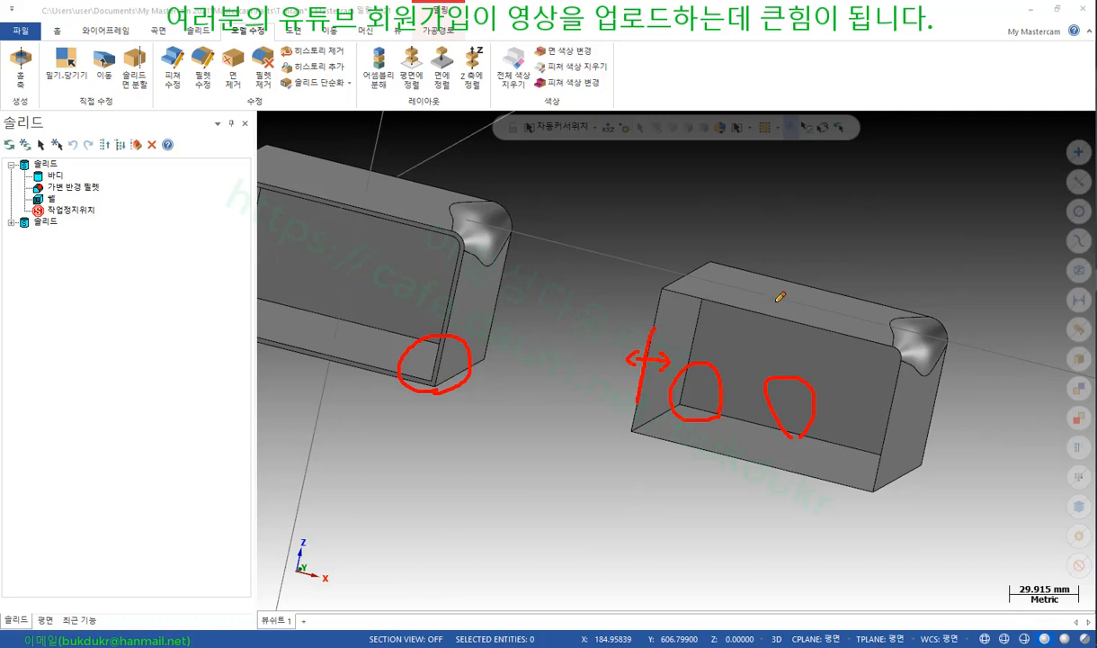
{"action": "mouse_move", "coordinate": [415, 274]}
{"action": "left_mouse_down"}
{"action": "mouse_move", "coordinate": [385, 236]}
{"action": "mouse_move", "coordinate": [427, 270]}
{"action": "left_mouse_up"}
{"action": "right_click", "coordinate": [803, 209]}
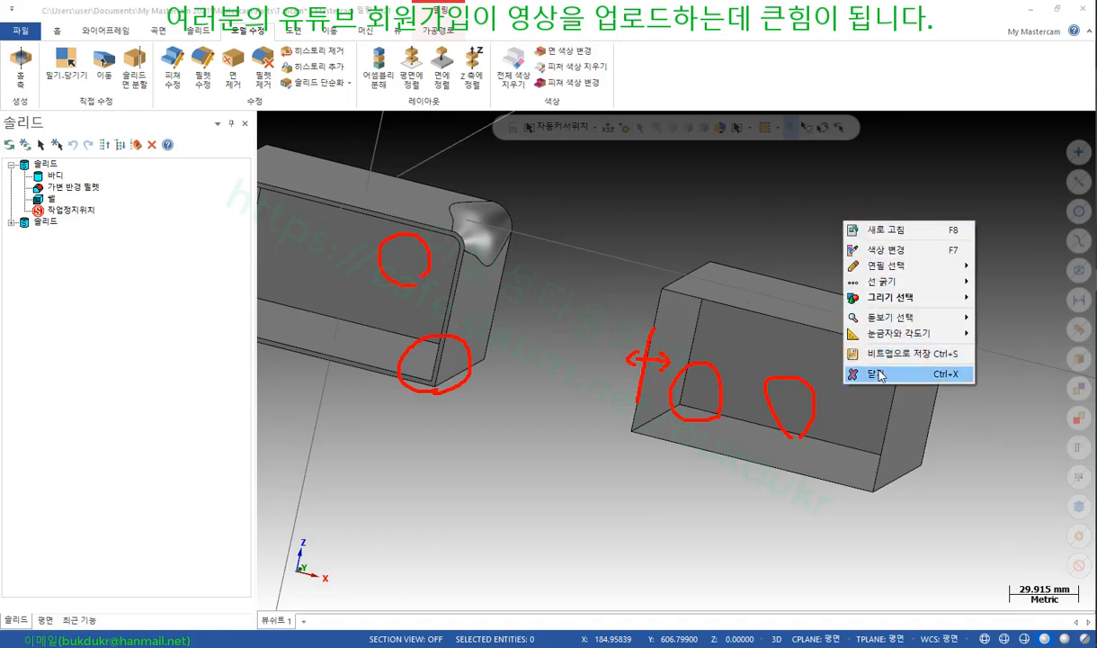
{"action": "left_click", "coordinate": [840, 360]}
Thicken the sheet solid by 2.0 mm in Direction 2
{"action": "left_click", "coordinate": [202, 32]}
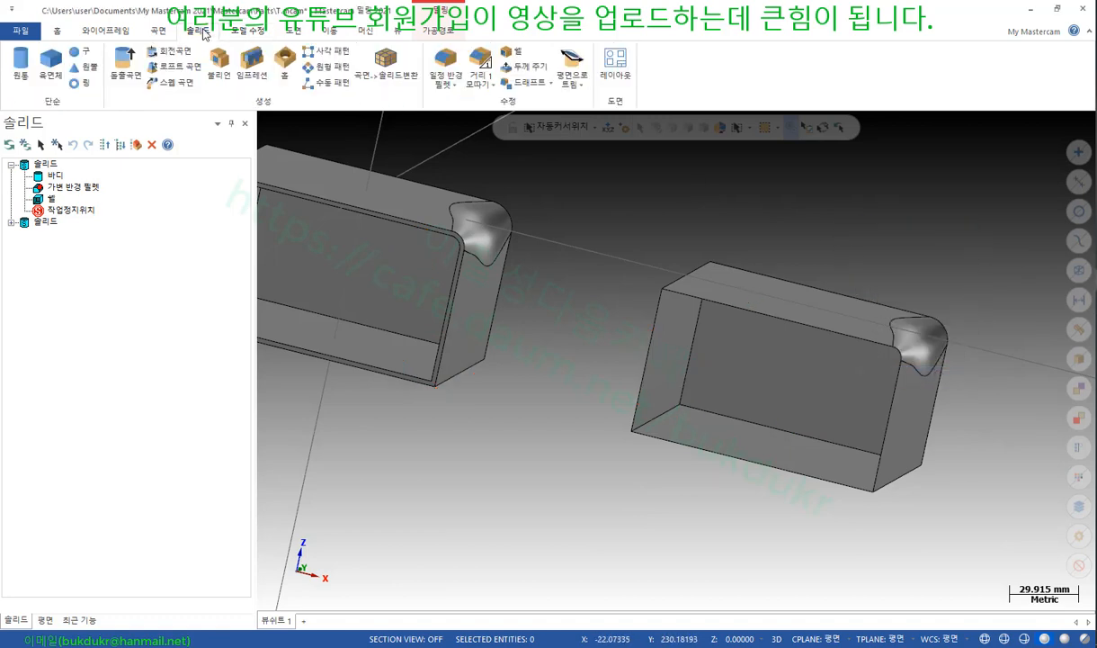
{"action": "left_click", "coordinate": [532, 68]}
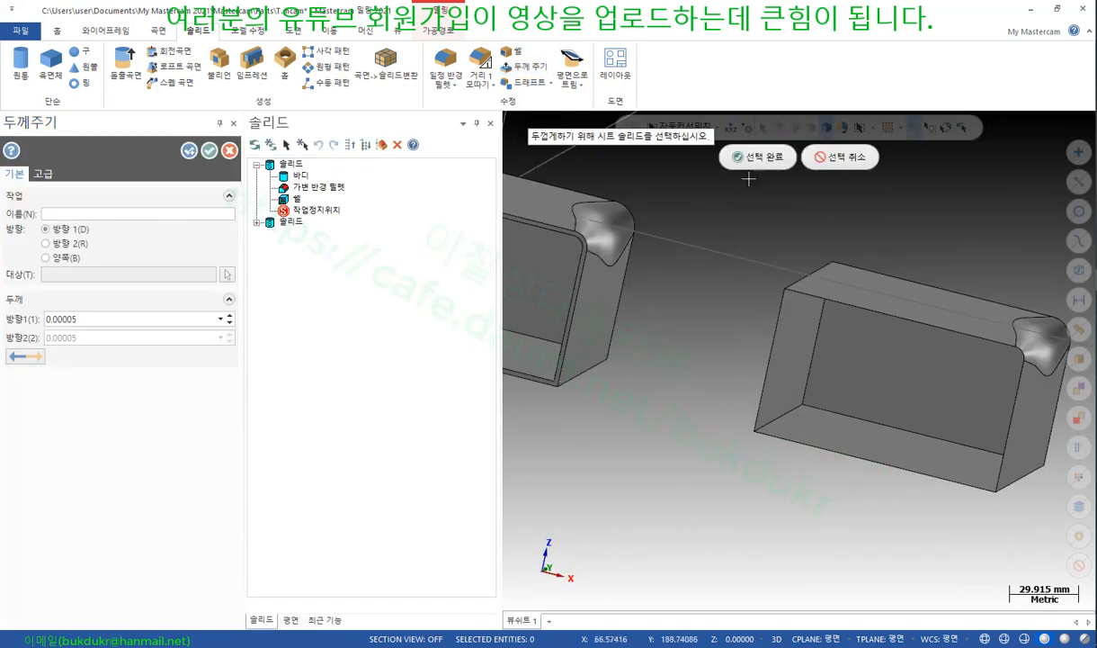
{"action": "left_click", "coordinate": [860, 299]}
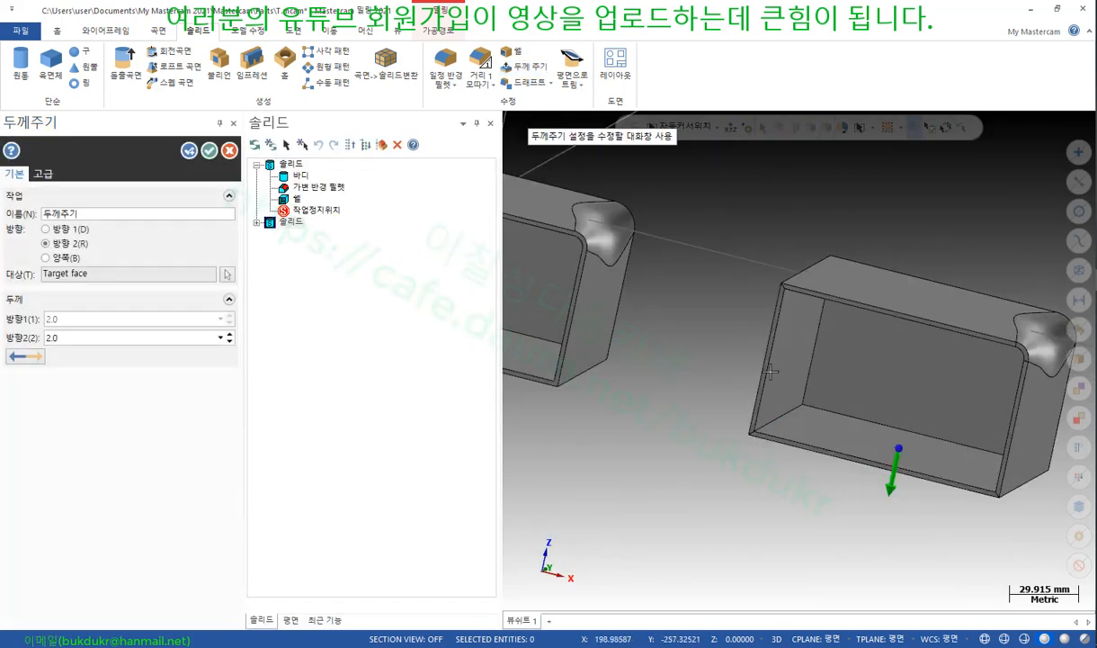
{"action": "middle_click_drag", "start_coordinate": [735, 354], "coordinate": [729, 319]}
{"action": "scroll", "coordinate": [853, 366], "scroll_direction": "up", "scroll_amount": 2}
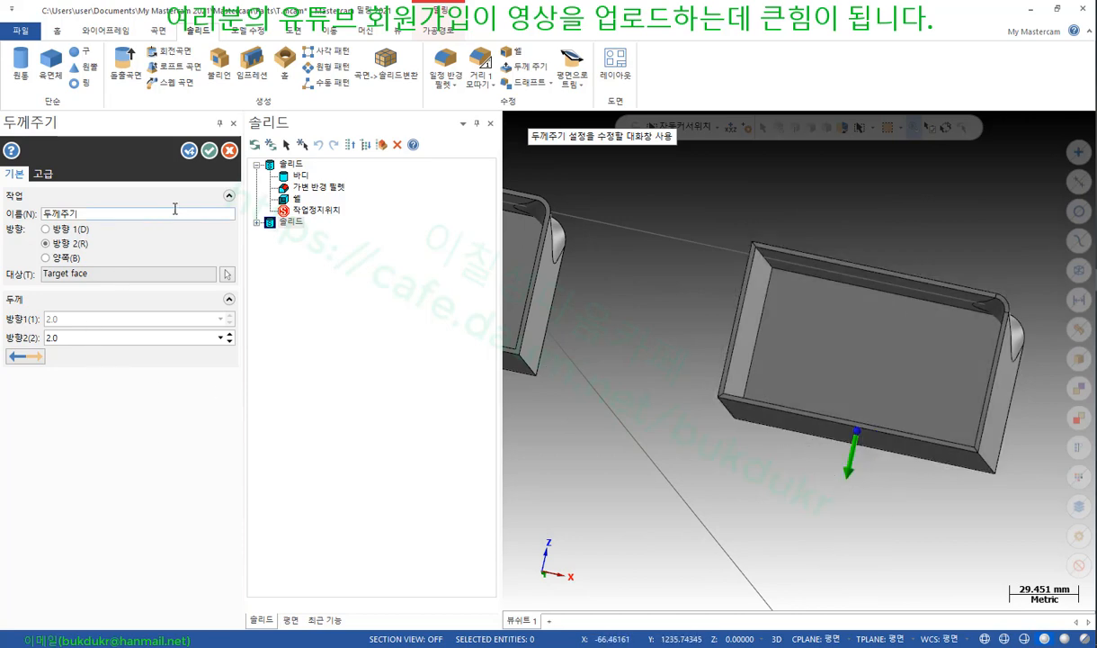
{"action": "left_click", "coordinate": [209, 151]}
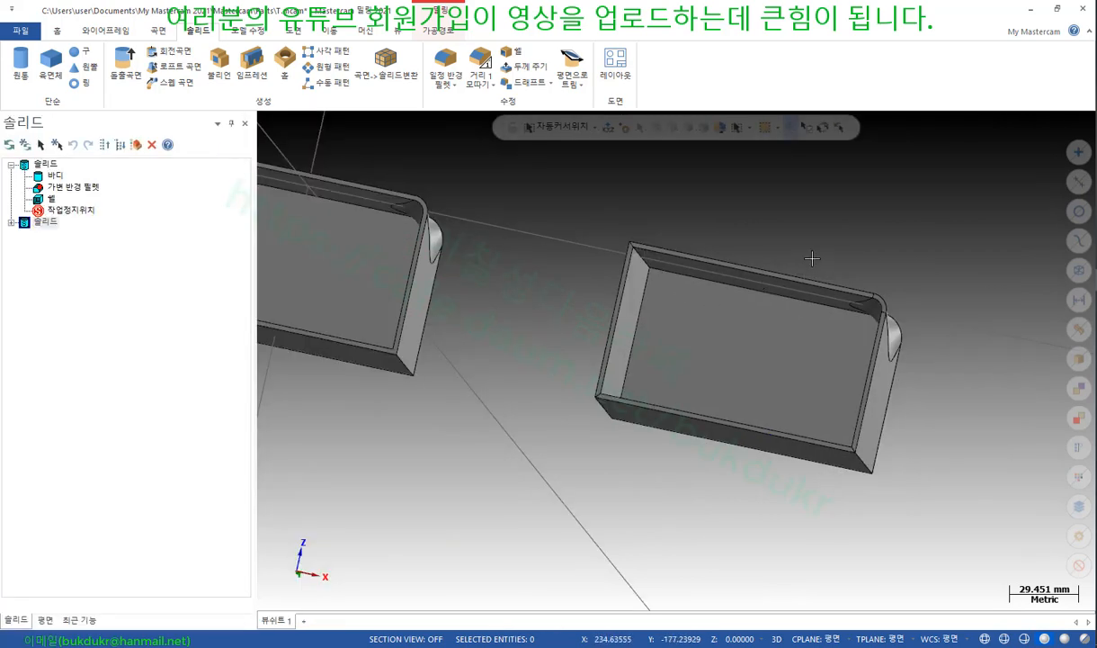
Compare the shelled and thickened solids by orbiting around them, selecting both and clearing the selection
{"action": "mouse_move", "coordinate": [811, 258]}
{"action": "middle_mouse_down"}
{"action": "mouse_move", "coordinate": [724, 355]}
{"action": "mouse_move", "coordinate": [728, 380]}
{"action": "mouse_move", "coordinate": [694, 380]}
{"action": "mouse_move", "coordinate": [792, 397]}
{"action": "mouse_move", "coordinate": [544, 414]}
{"action": "mouse_move", "coordinate": [634, 379]}
{"action": "mouse_move", "coordinate": [975, 338]}
{"action": "mouse_move", "coordinate": [573, 420]}
{"action": "mouse_move", "coordinate": [614, 427]}
{"action": "mouse_move", "coordinate": [668, 372]}
{"action": "mouse_move", "coordinate": [642, 392]}
{"action": "middle_mouse_up"}
{"action": "scroll", "coordinate": [493, 336], "scroll_direction": "up", "scroll_amount": 2}
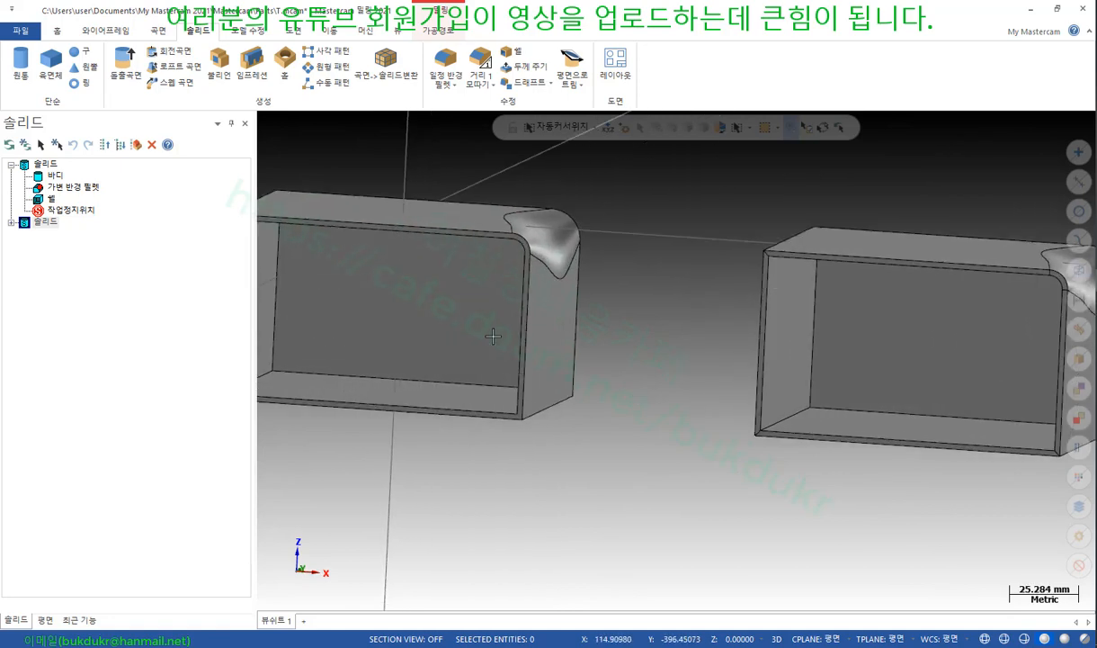
{"action": "left_click", "coordinate": [453, 299]}
{"action": "middle_click_drag", "start_coordinate": [565, 277], "coordinate": [558, 298]}
{"action": "scroll", "coordinate": [558, 297], "scroll_direction": "down", "scroll_amount": 2}
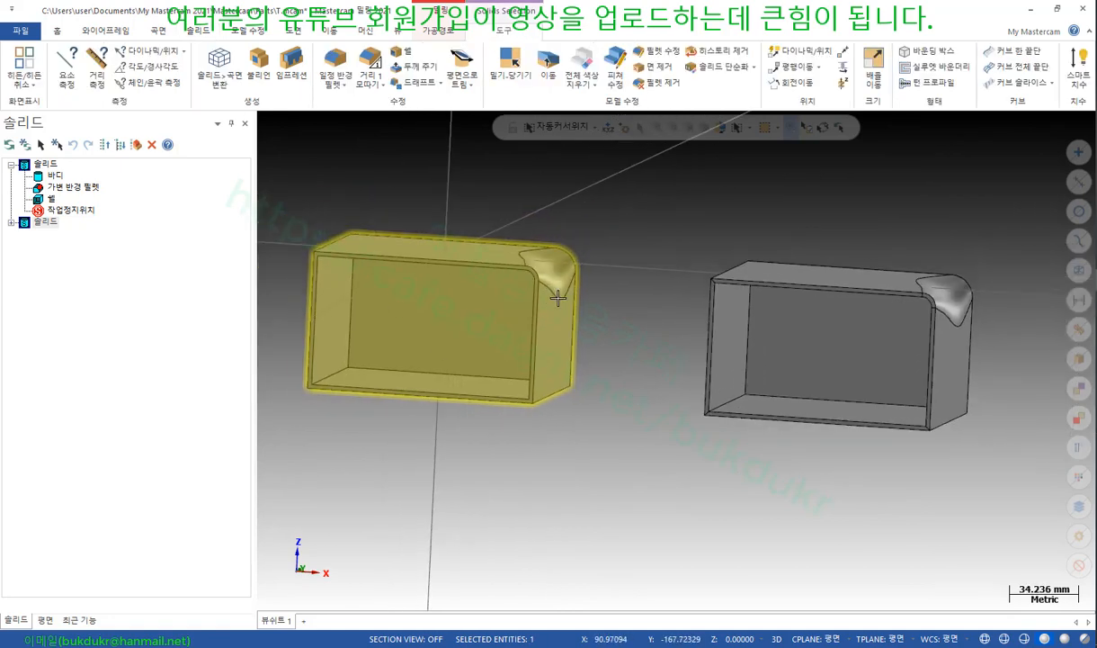
{"action": "left_click", "coordinate": [868, 324]}
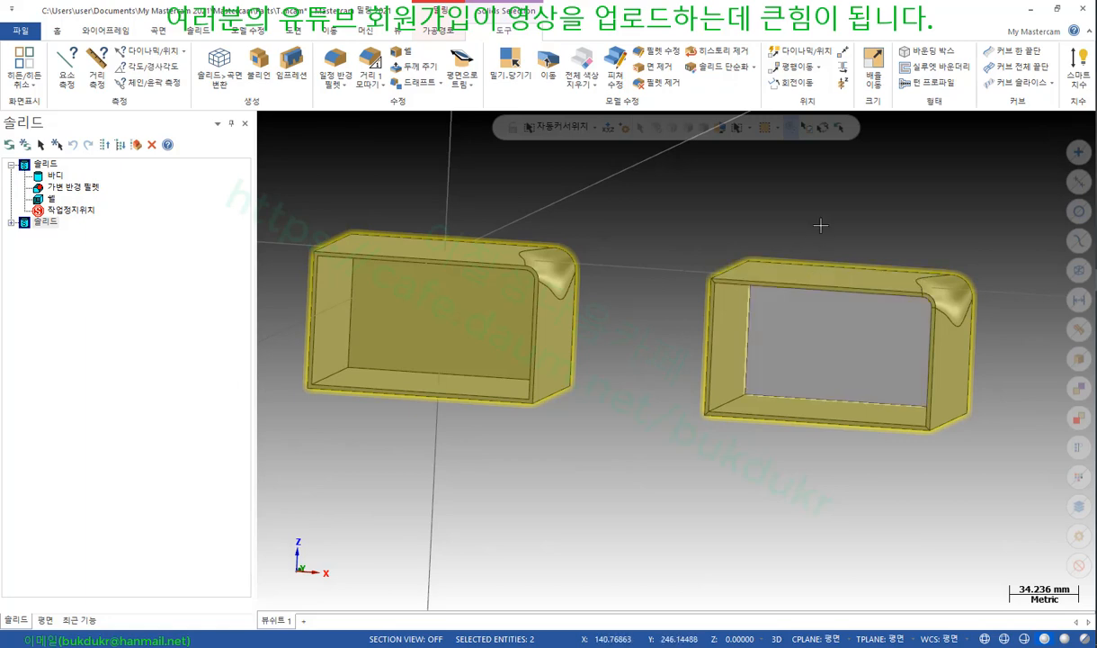
{"action": "left_click", "coordinate": [504, 297]}
{"action": "left_click", "coordinate": [800, 340]}
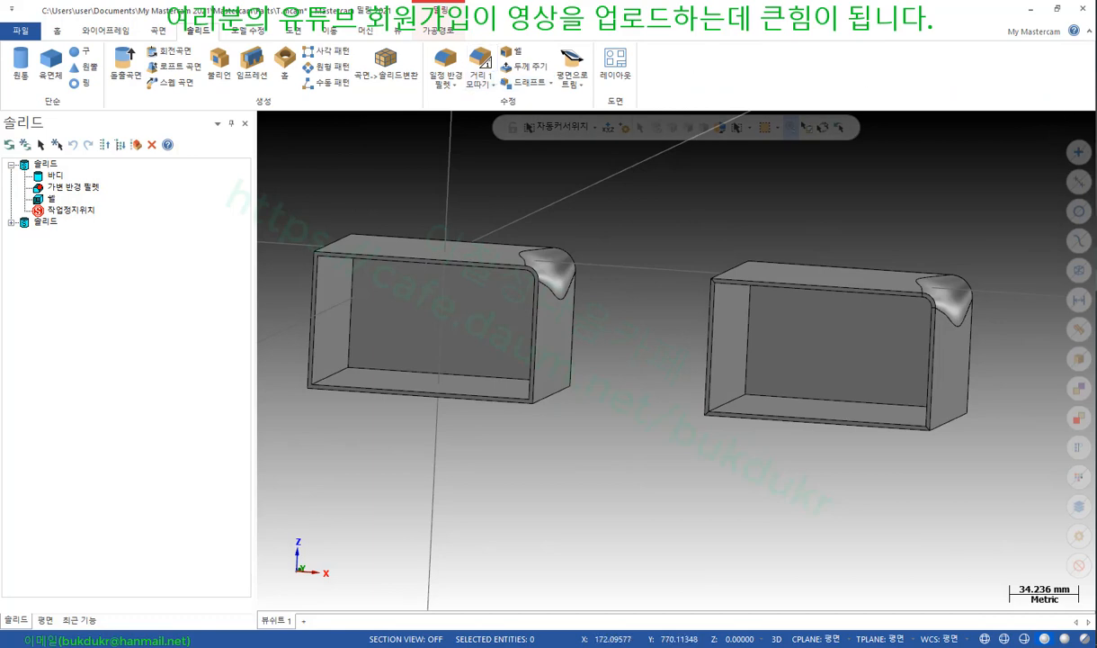
Switch to the textbook PDF in Adobe Acrobat and mark the reference face, target face and draft angle in the Draft by Face figures
{"action": "key", "text": "alt+Tab"}
{"action": "scroll", "coordinate": [319, 387], "scroll_direction": "down", "scroll_amount": 1}
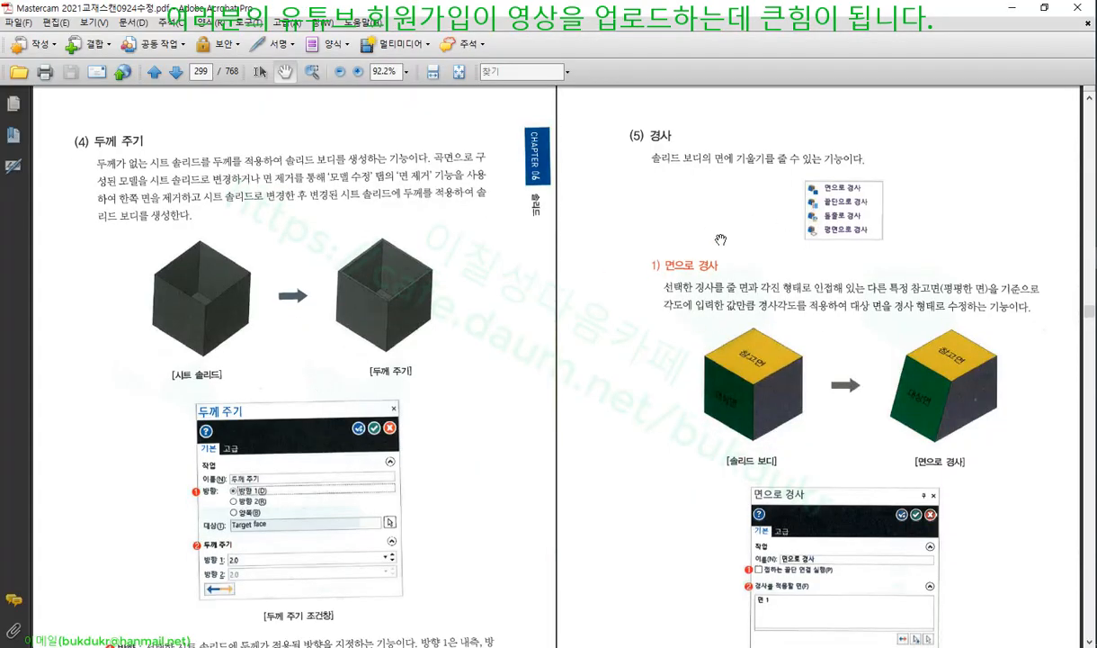
{"action": "scroll", "coordinate": [703, 220], "scroll_direction": "down", "scroll_amount": 1}
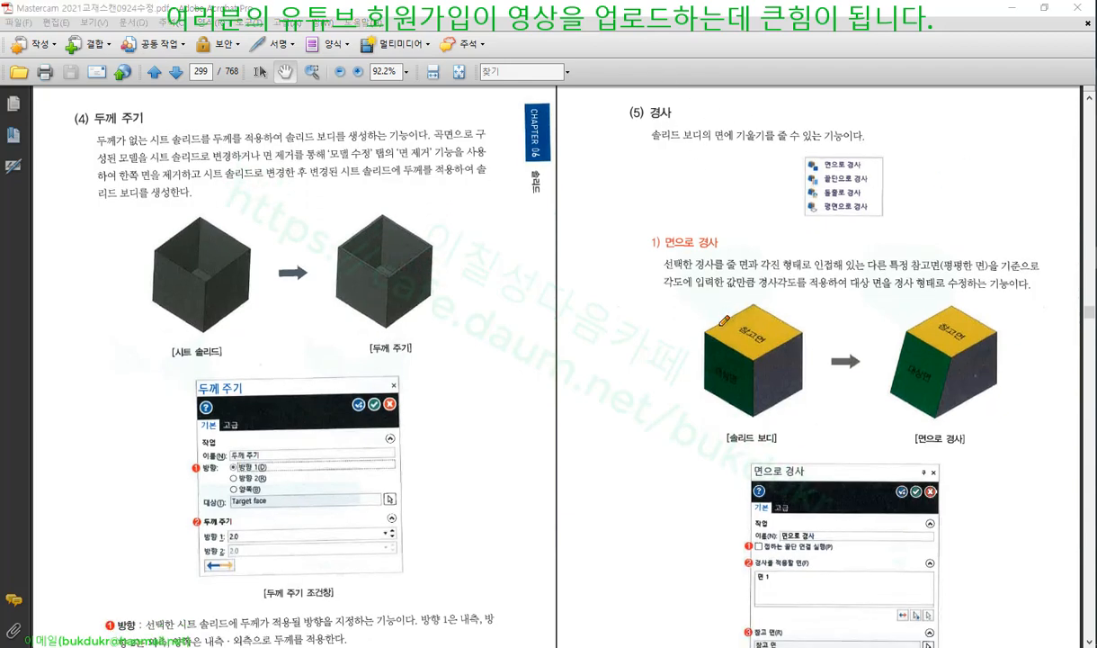
{"action": "mouse_move", "coordinate": [760, 339]}
{"action": "left_mouse_down"}
{"action": "mouse_move", "coordinate": [738, 320]}
{"action": "mouse_move", "coordinate": [769, 336]}
{"action": "left_mouse_up"}
{"action": "mouse_move", "coordinate": [738, 382]}
{"action": "left_mouse_down"}
{"action": "mouse_move", "coordinate": [726, 360]}
{"action": "mouse_move", "coordinate": [702, 385]}
{"action": "mouse_move", "coordinate": [711, 359]}
{"action": "mouse_move", "coordinate": [771, 321]}
{"action": "left_mouse_up"}
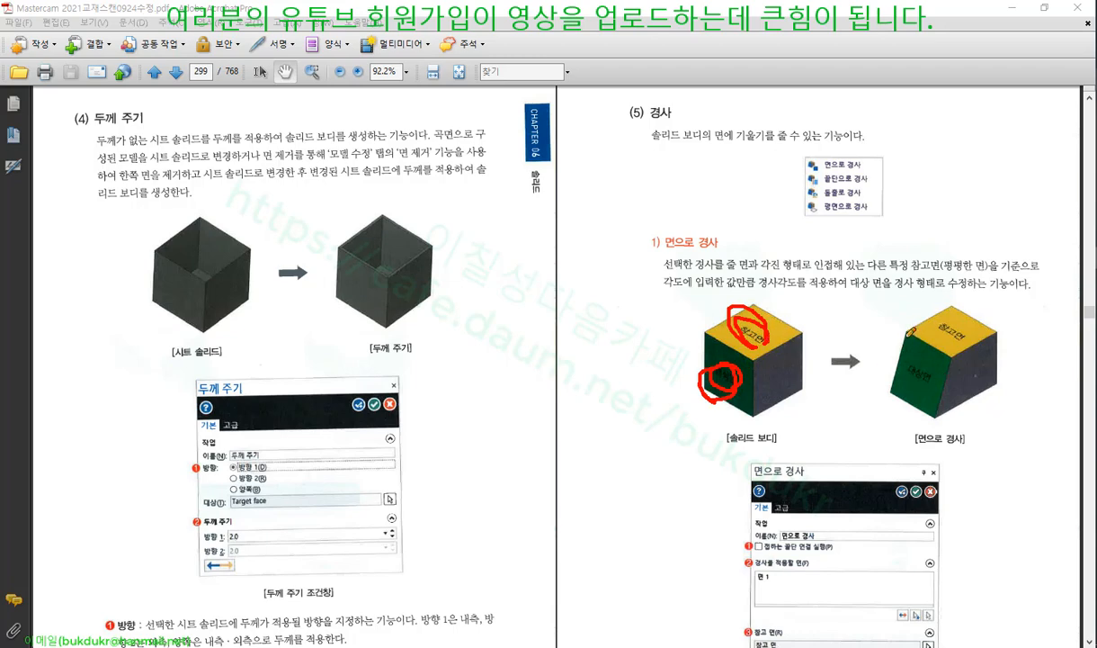
{"action": "left_click_drag", "start_coordinate": [906, 334], "coordinate": [873, 403]}
{"action": "mouse_move", "coordinate": [911, 333]}
{"action": "left_mouse_down"}
{"action": "mouse_move", "coordinate": [914, 377]}
{"action": "mouse_move", "coordinate": [894, 419]}
{"action": "left_mouse_up"}
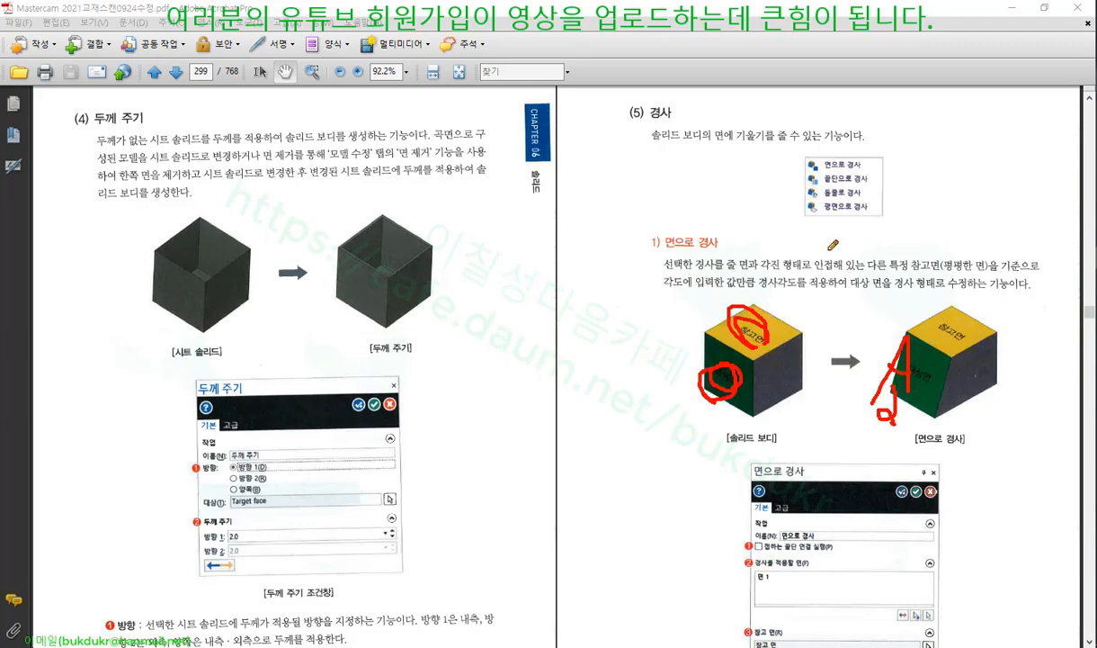
Clear the pen marks and read the textbook's sections on Draft by Face, Draft by Edge and Draft by Extrude
{"action": "right_click", "coordinate": [829, 249]}
{"action": "left_click", "coordinate": [854, 389]}
{"action": "scroll", "coordinate": [972, 454], "scroll_direction": "down", "scroll_amount": 3}
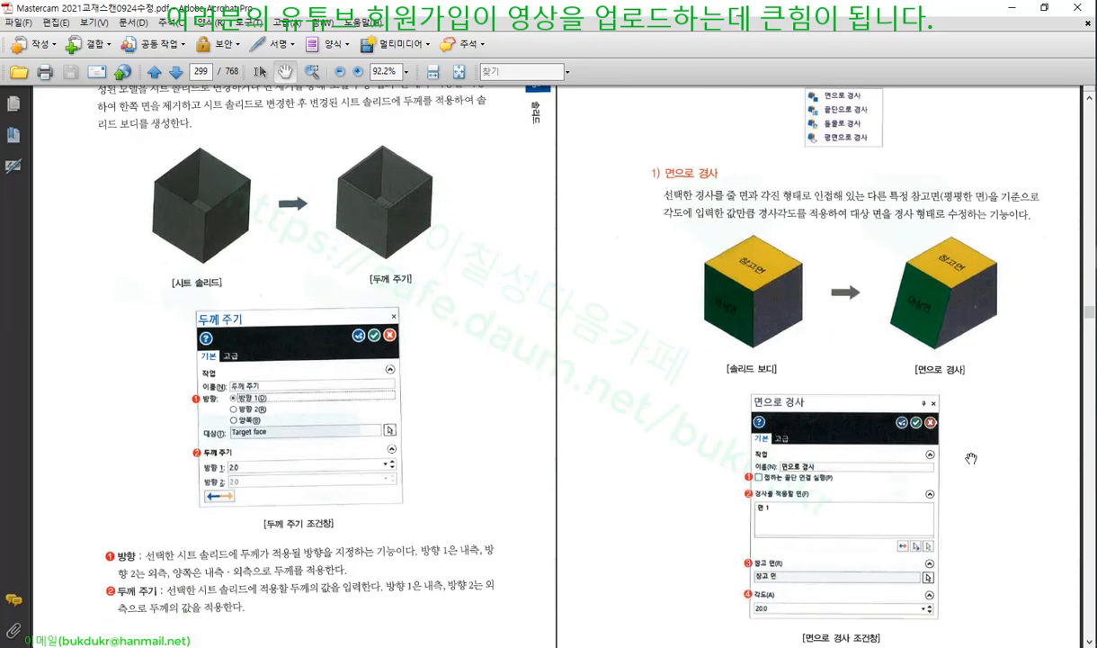
{"action": "left_click", "coordinate": [1091, 522]}
{"action": "left_click", "coordinate": [1091, 522]}
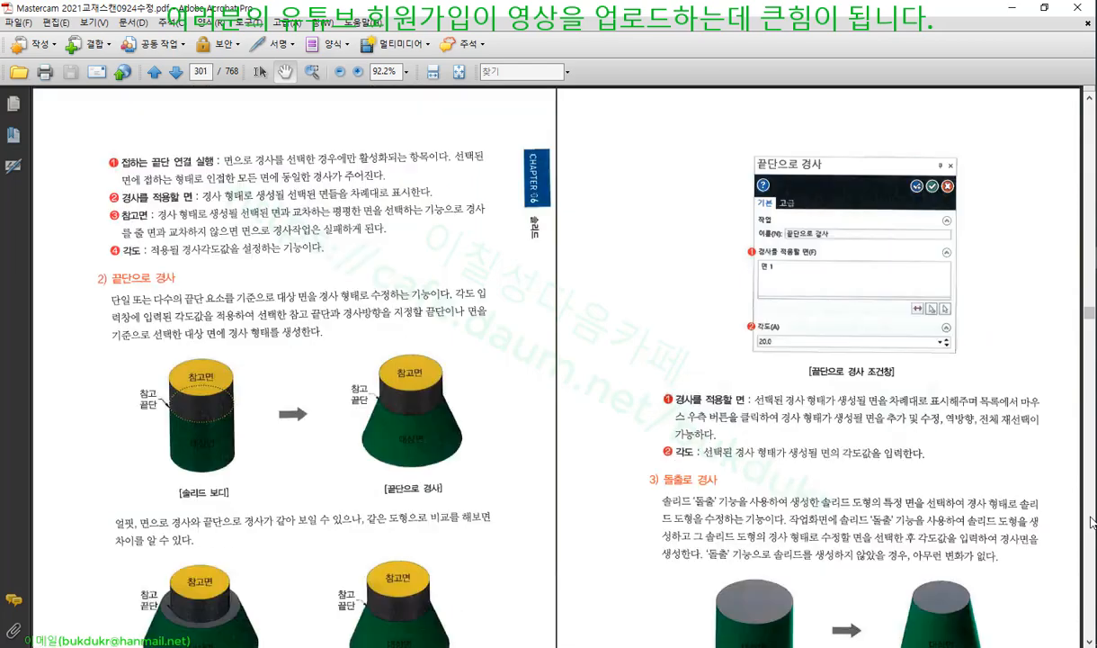
{"action": "left_click_drag", "start_coordinate": [479, 334], "coordinate": [471, 302]}
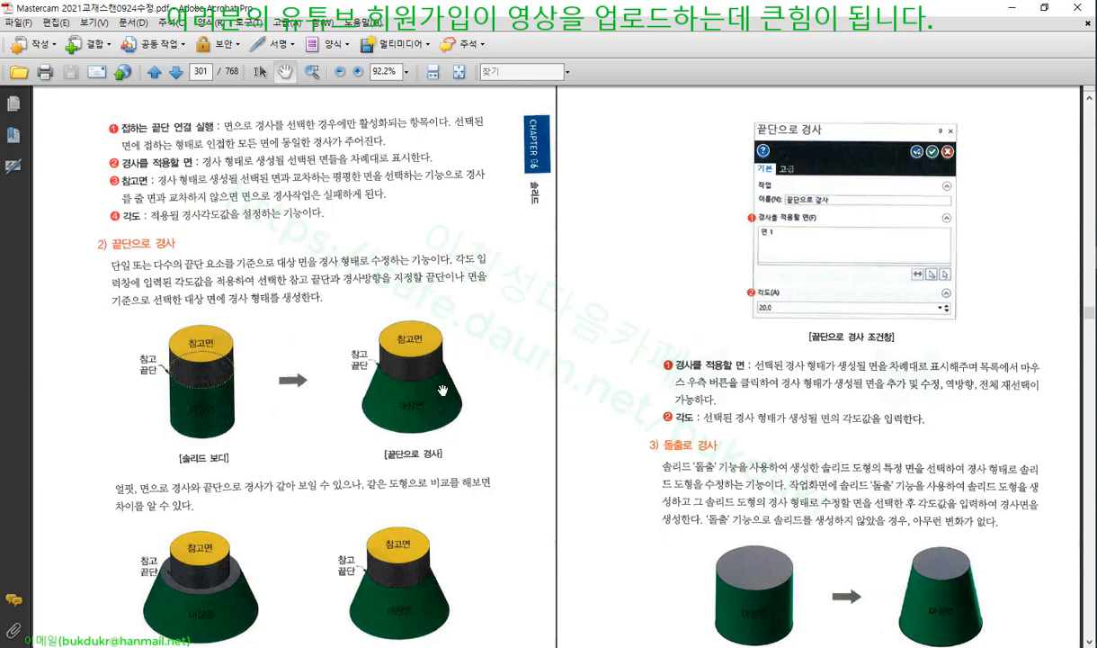
{"action": "scroll", "coordinate": [307, 444], "scroll_direction": "down", "scroll_amount": 3}
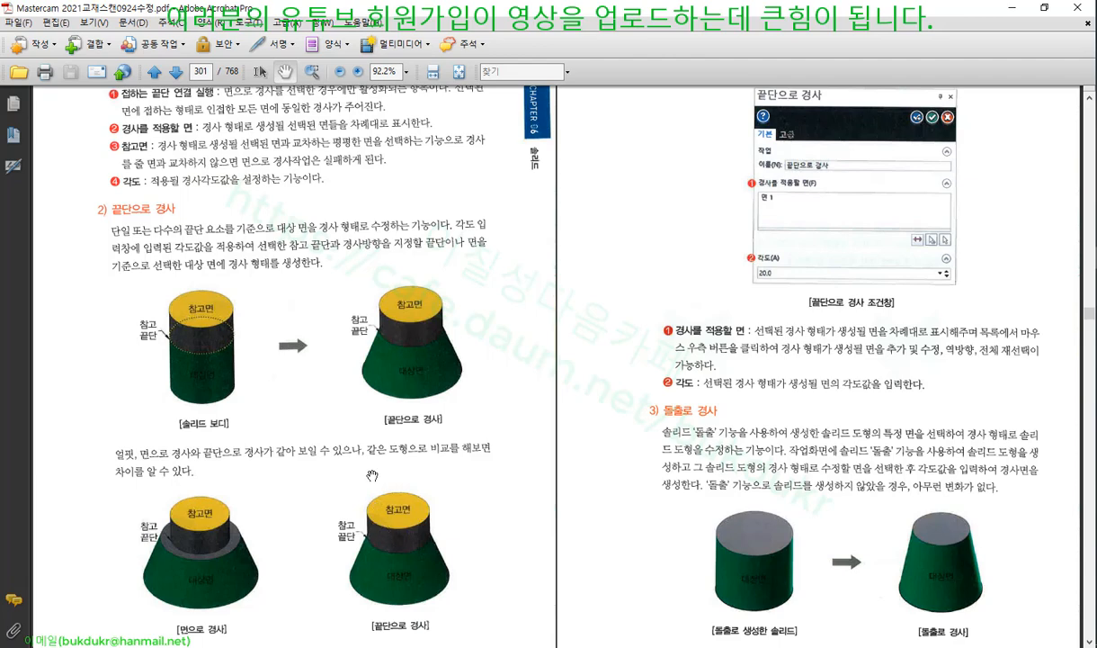
{"action": "scroll", "coordinate": [372, 475], "scroll_direction": "down", "scroll_amount": 3}
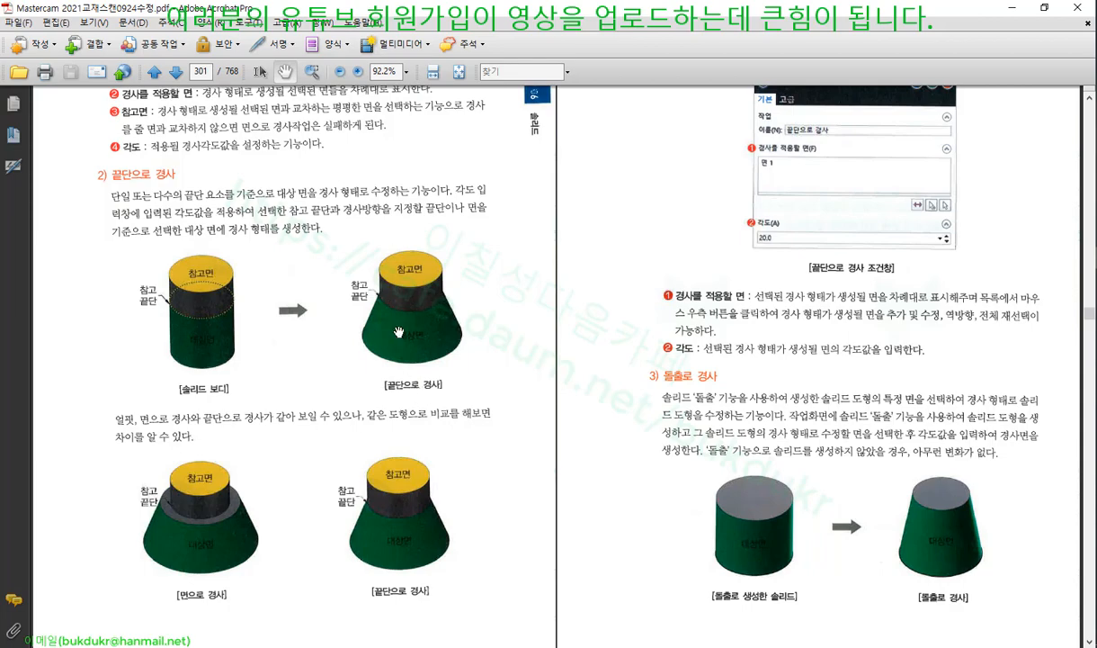
{"action": "scroll", "coordinate": [400, 332], "scroll_direction": "up", "scroll_amount": 2}
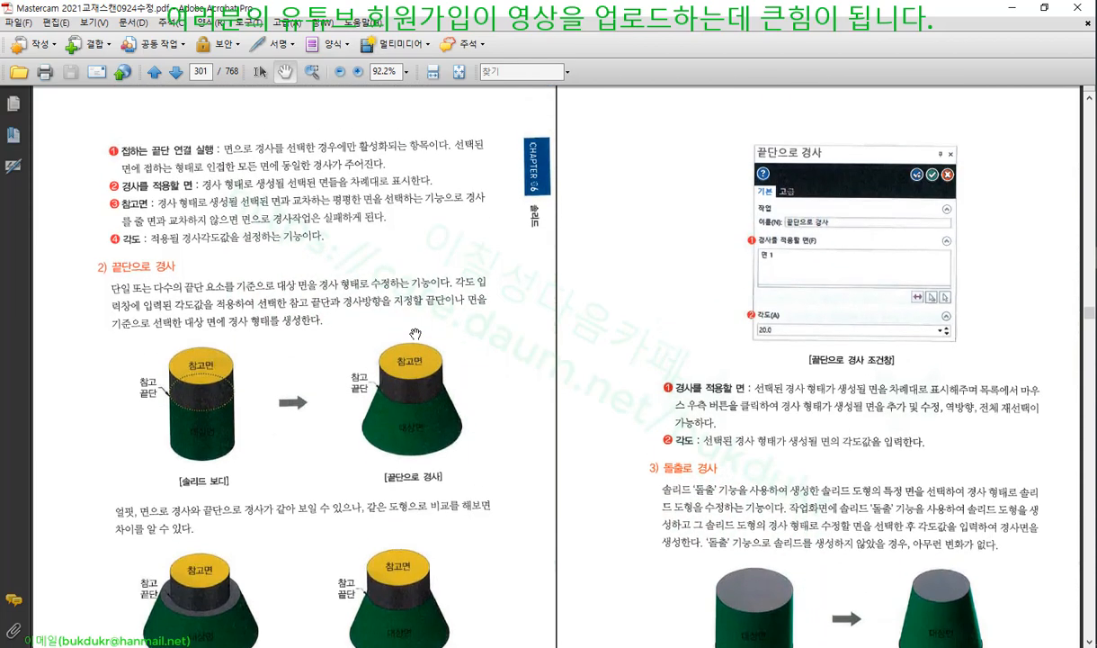
{"action": "scroll", "coordinate": [1090, 179], "scroll_direction": "up", "scroll_amount": 1}
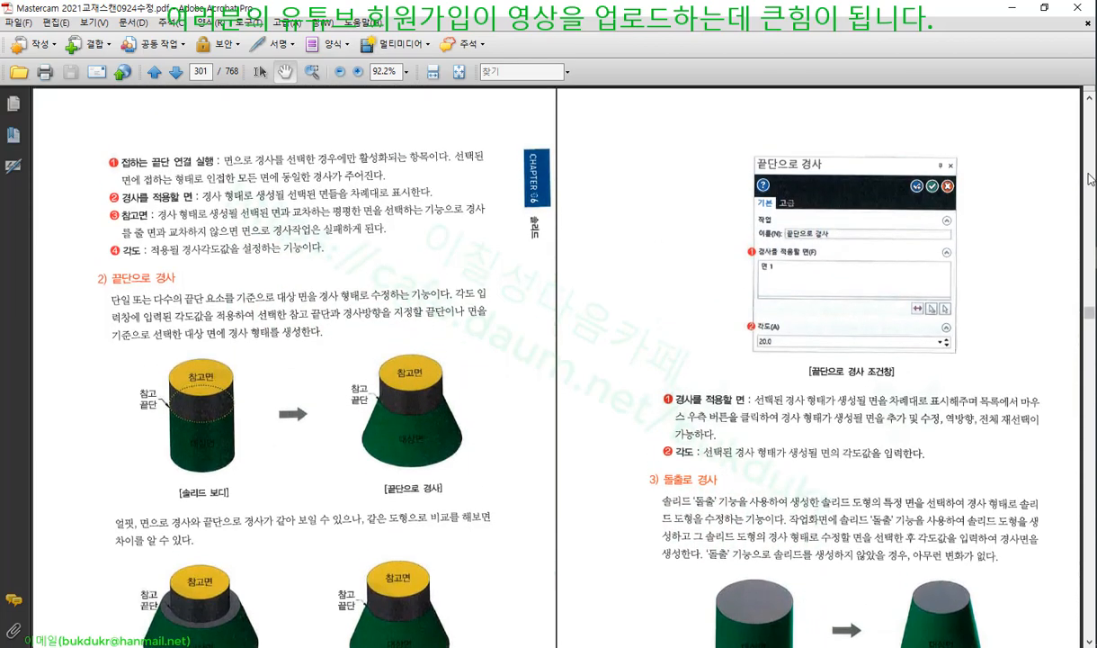
{"action": "scroll", "coordinate": [1090, 179], "scroll_direction": "up", "scroll_amount": 2}
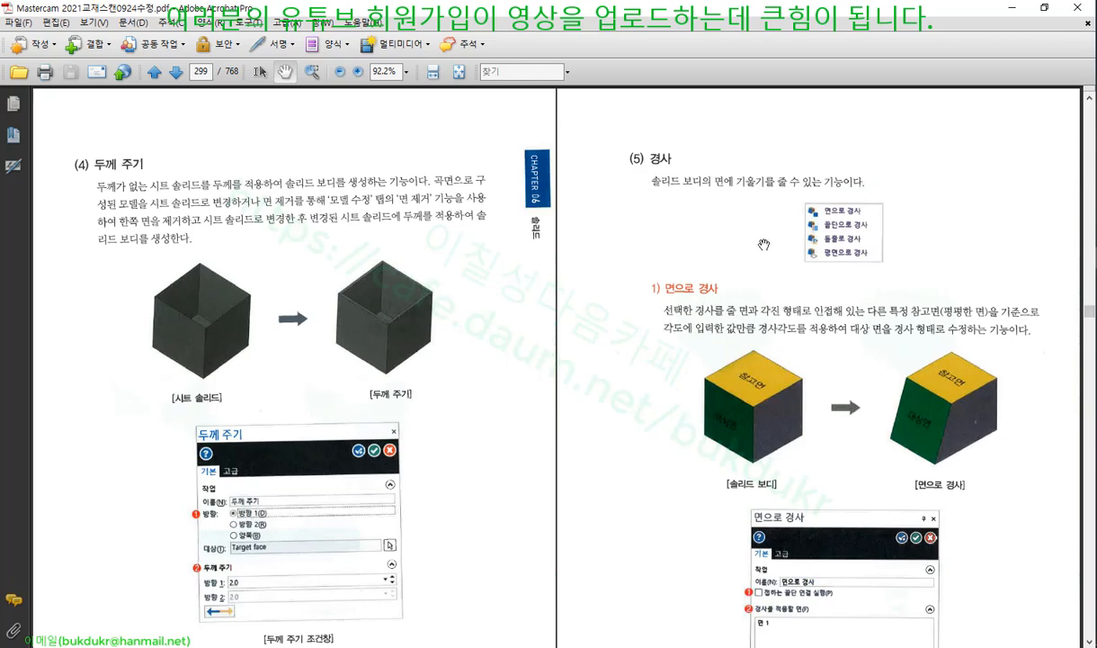
Switch to Mastercam and undo the recent operations back to the single shelled block with the cylinder solid
{"action": "key", "text": "alt+Tab"}
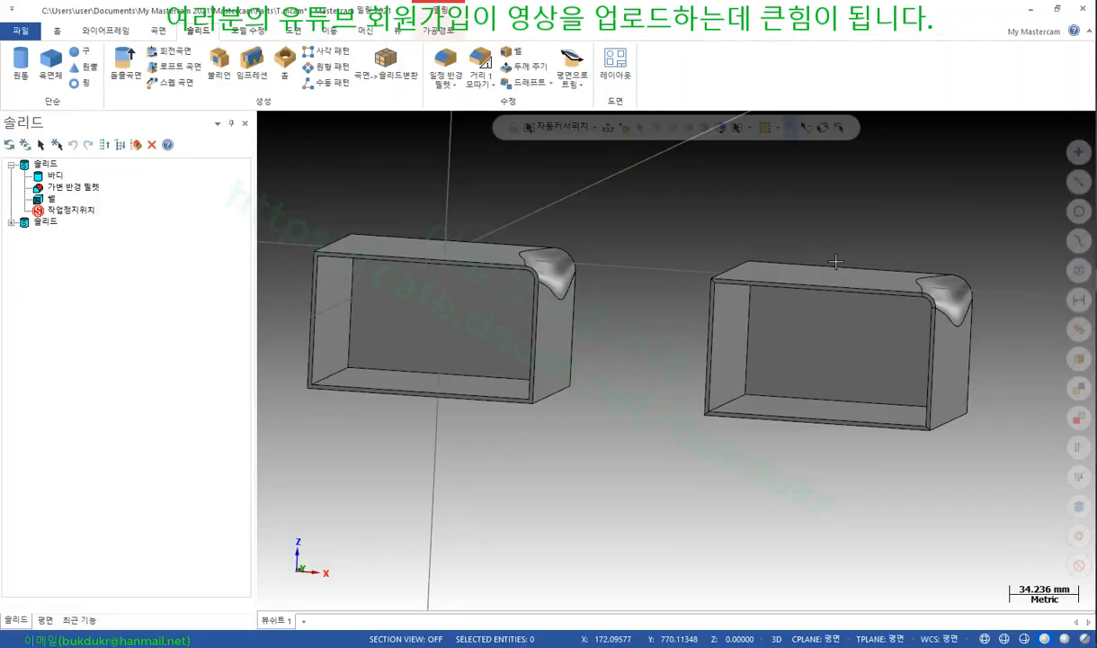
{"action": "scroll", "coordinate": [790, 409], "scroll_direction": "down", "scroll_amount": 2}
{"action": "middle_click_drag", "start_coordinate": [808, 378], "coordinate": [772, 417]}
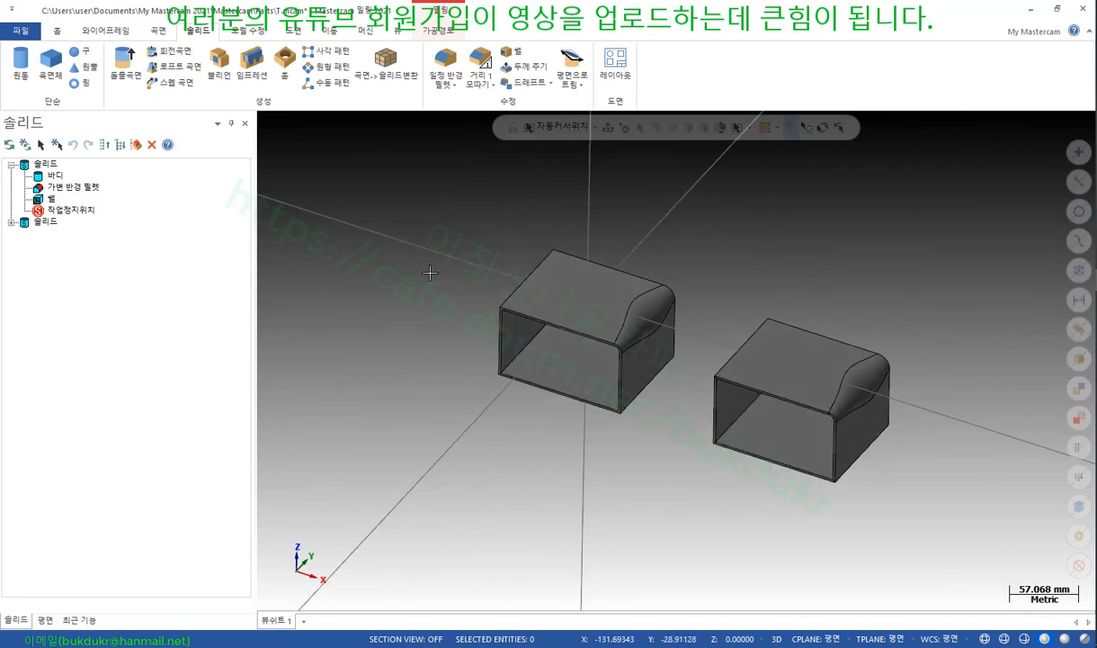
{"action": "key", "text": "ctrl+z"}
{"action": "key", "text": "ctrl+z"}
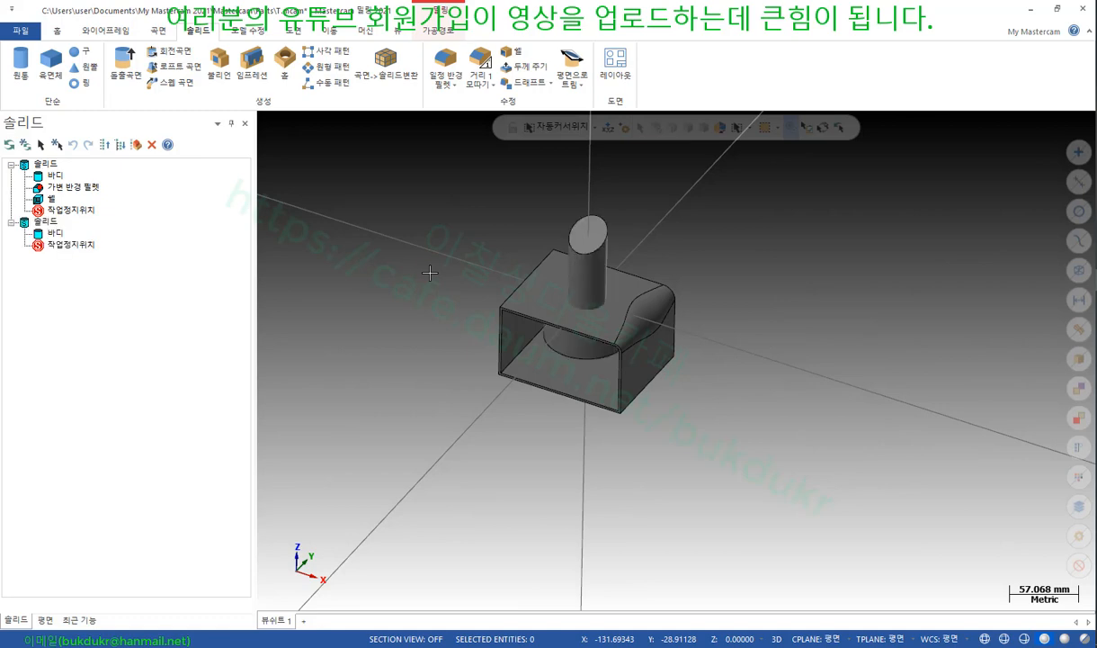
Delete the Shell operation from the block, regenerate all solids, and delete the cylinder solid
{"action": "scroll", "coordinate": [639, 286], "scroll_direction": "up", "scroll_amount": 2}
{"action": "mouse_move", "coordinate": [552, 272]}
{"action": "middle_mouse_down"}
{"action": "mouse_move", "coordinate": [561, 225]}
{"action": "mouse_move", "coordinate": [550, 257]}
{"action": "middle_mouse_up"}
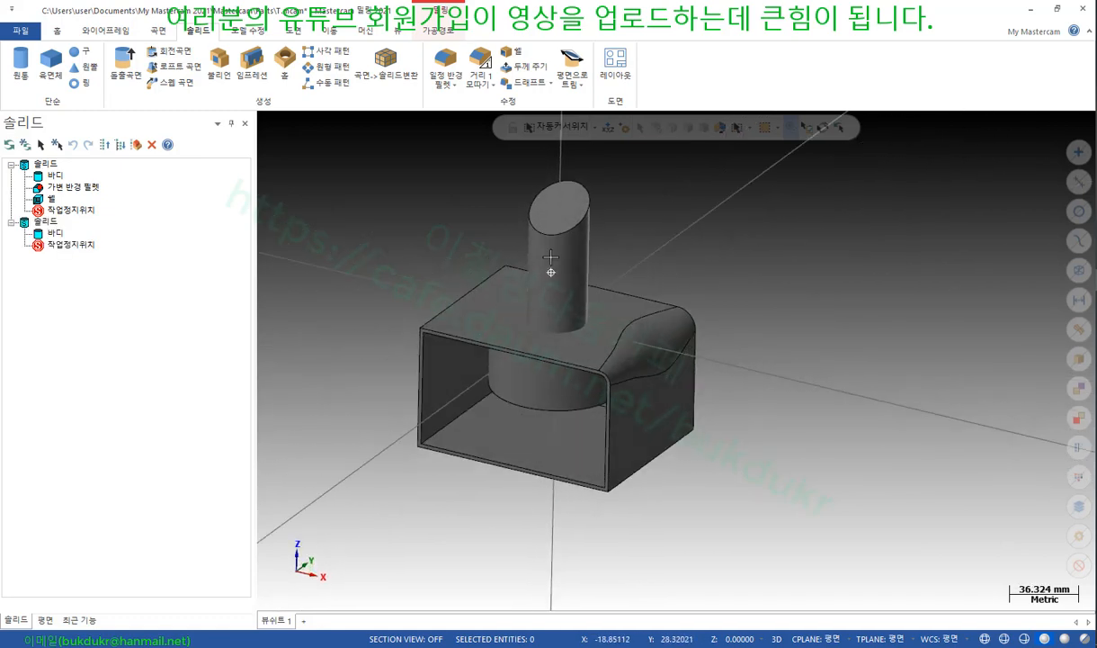
{"action": "left_click", "coordinate": [45, 199]}
{"action": "key", "text": "Delete"}
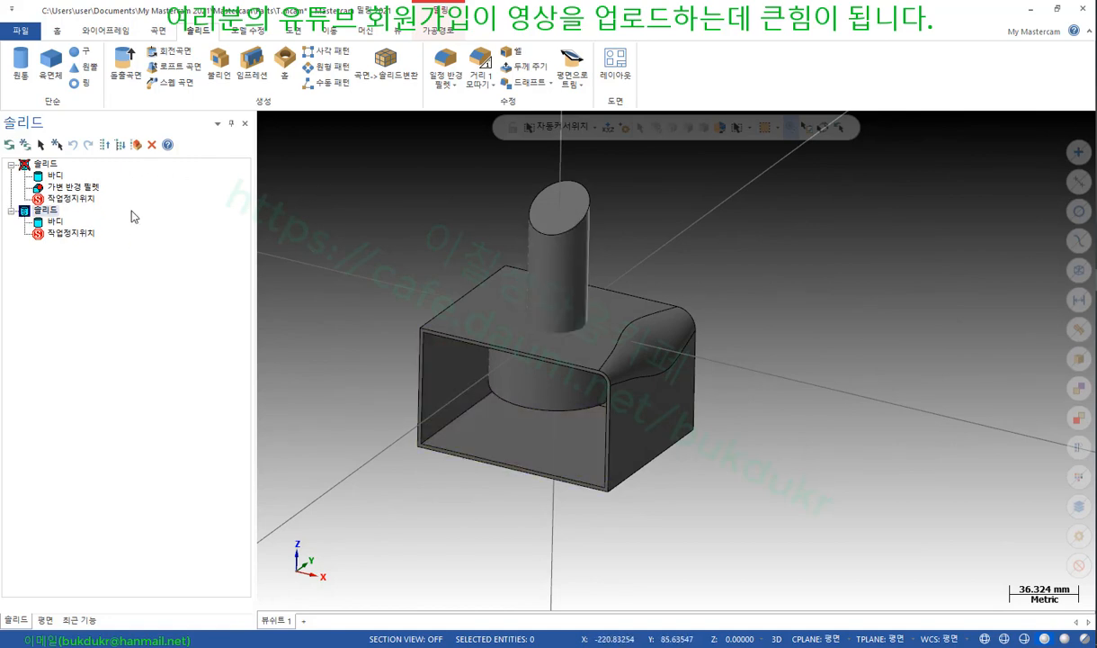
{"action": "left_click", "coordinate": [26, 143]}
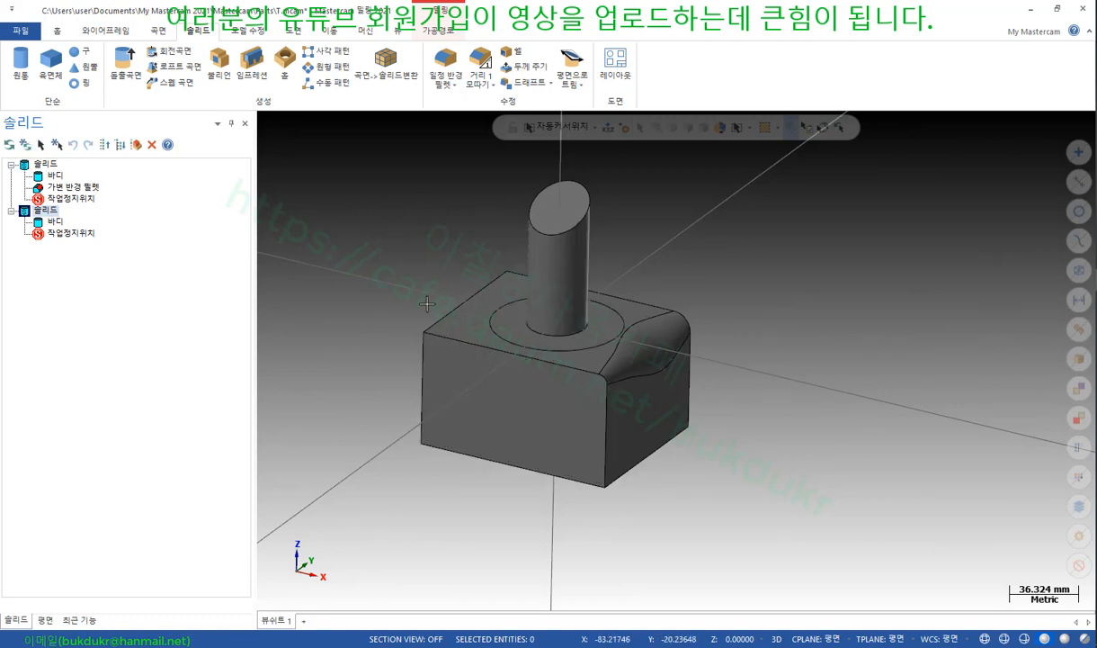
{"action": "left_click", "coordinate": [556, 261]}
{"action": "key", "text": "Delete"}
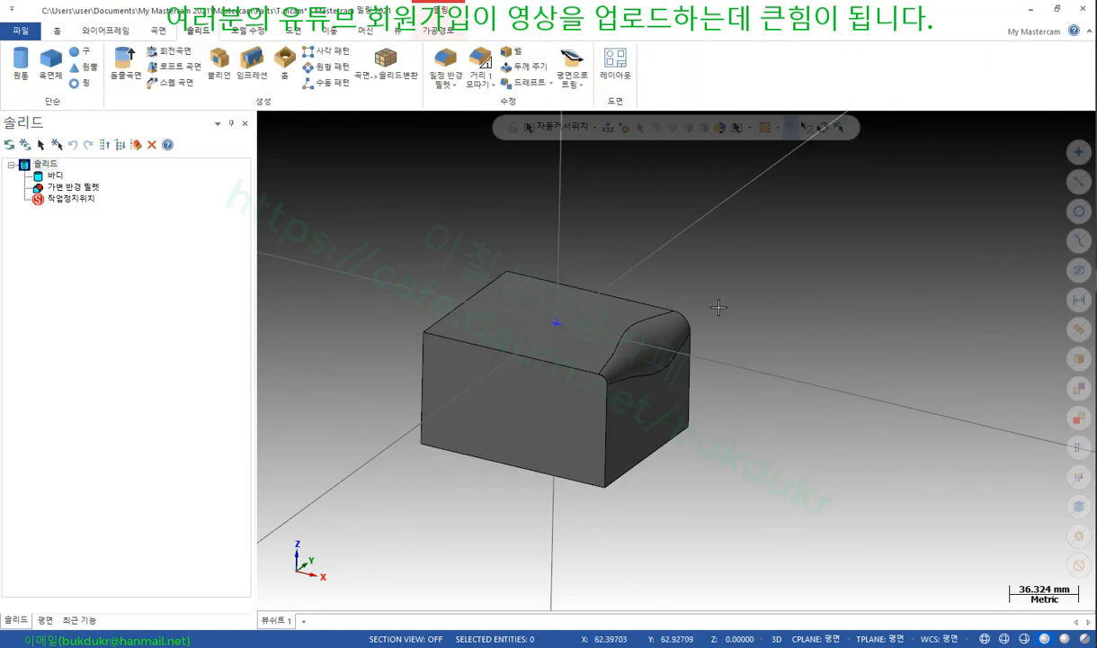
Mark the block's side face as the target and its top face as the reference with the red pen, and close the drawing overlay
{"action": "scroll", "coordinate": [718, 308], "scroll_direction": "down", "scroll_amount": 5}
{"action": "scroll", "coordinate": [450, 335], "scroll_direction": "up", "scroll_amount": 12}
{"action": "middle_click_drag", "start_coordinate": [583, 335], "coordinate": [586, 355]}
{"action": "left_click", "coordinate": [636, 309]}
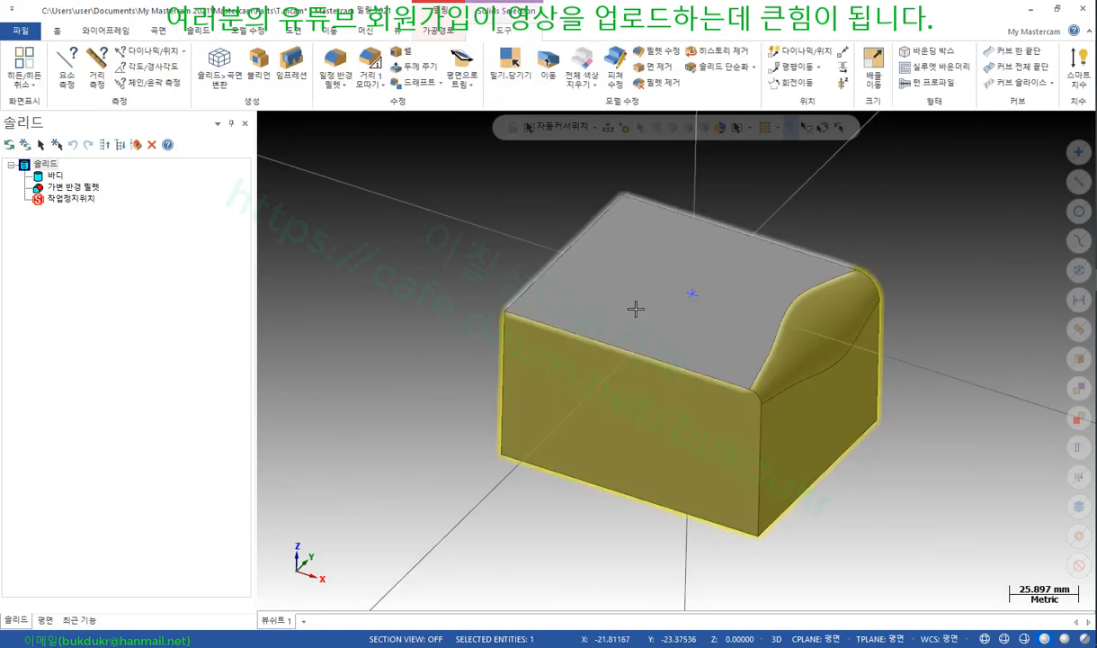
{"action": "key", "text": "Escape"}
{"action": "scroll", "coordinate": [557, 463], "scroll_direction": "down", "scroll_amount": 5}
{"action": "middle_click_drag", "start_coordinate": [557, 455], "coordinate": [478, 376]}
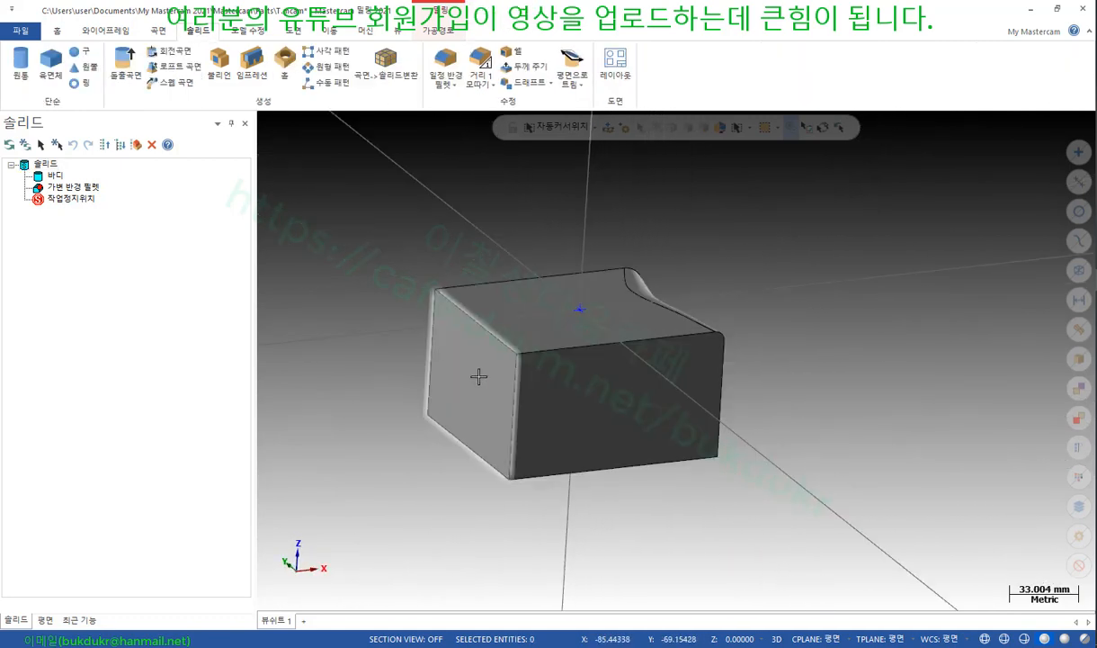
{"action": "middle_click_drag", "start_coordinate": [473, 295], "coordinate": [500, 292]}
{"action": "scroll", "coordinate": [392, 310], "scroll_direction": "up", "scroll_amount": 8}
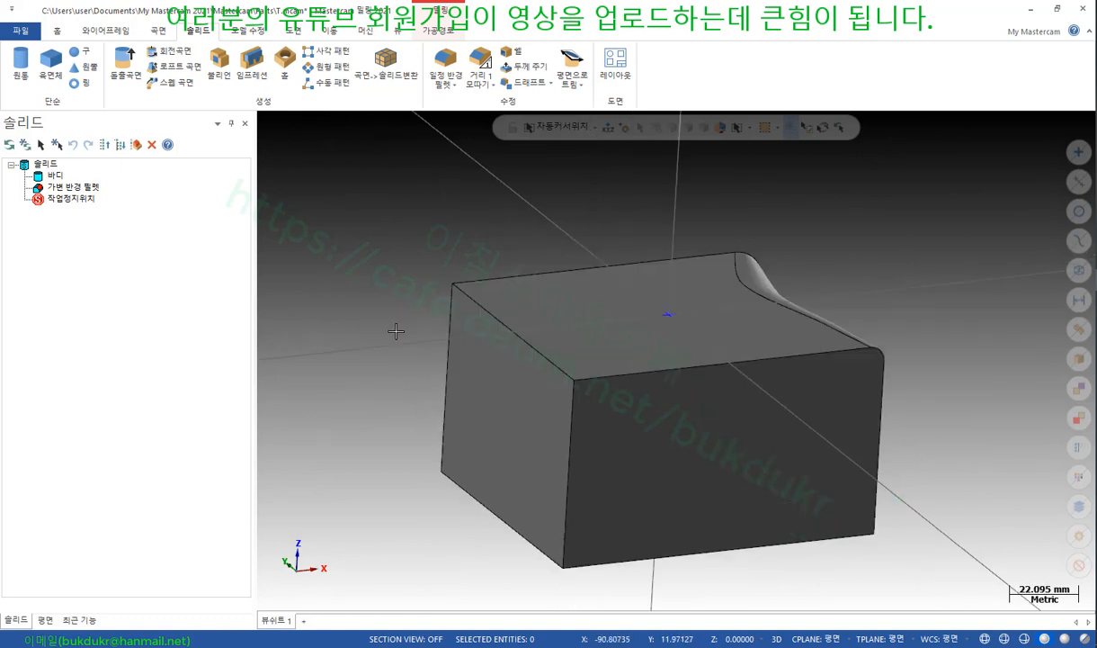
{"action": "scroll", "coordinate": [396, 331], "scroll_direction": "up", "scroll_amount": 4}
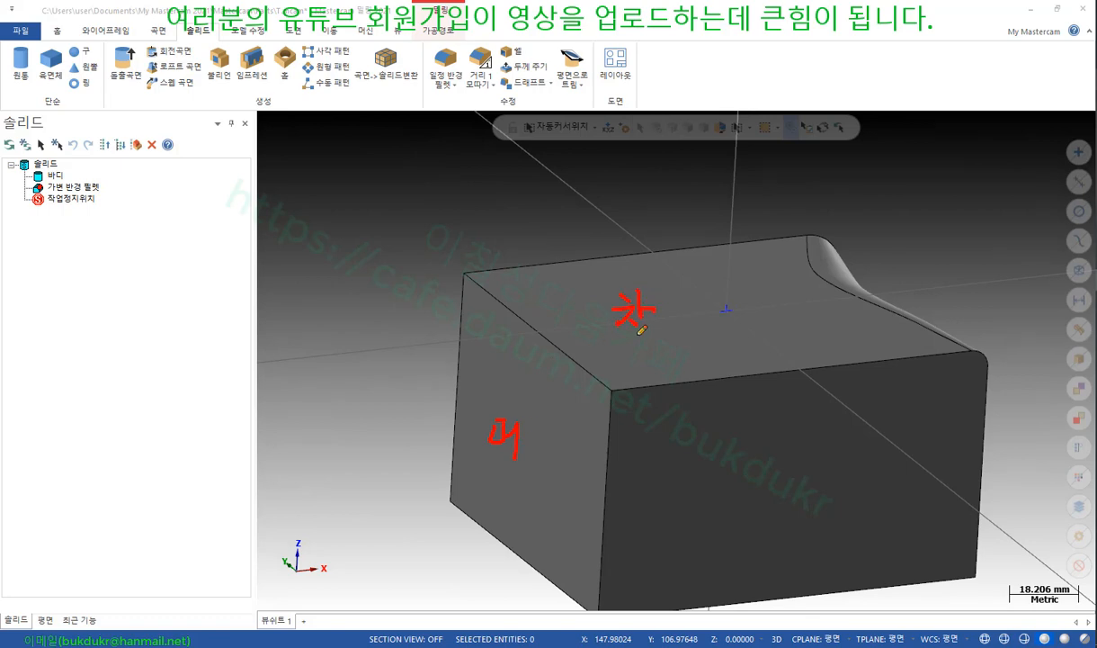
{"action": "right_click", "coordinate": [840, 168]}
{"action": "left_click", "coordinate": [900, 379]}
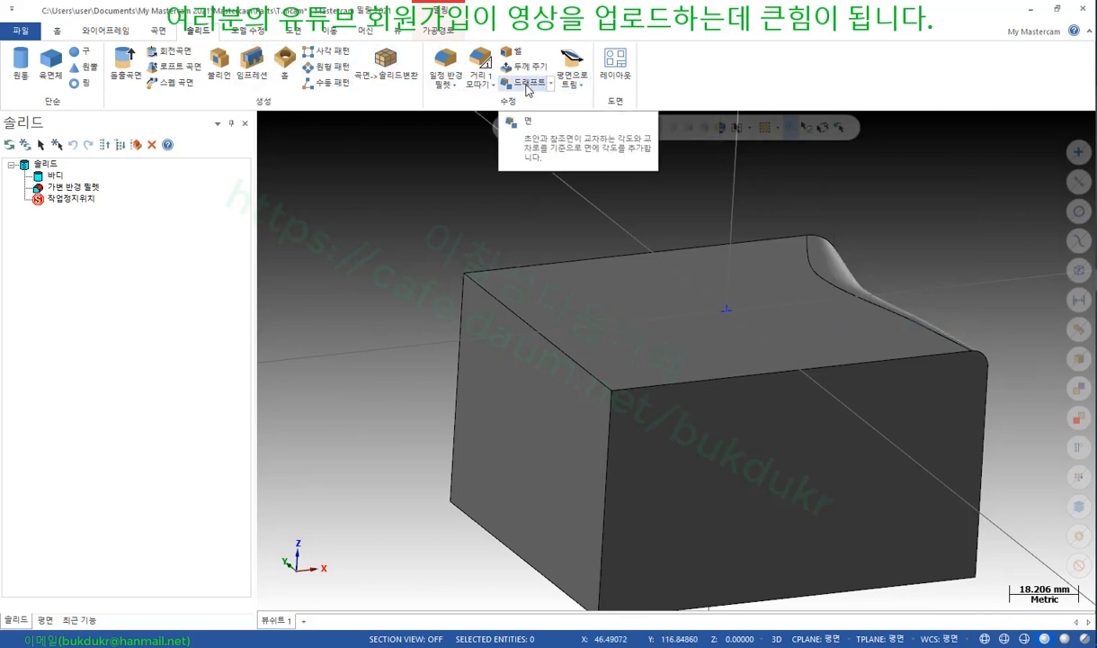
Start a Draft by Face operation and pick the block's marked side face as the face to draft
{"action": "left_click", "coordinate": [527, 84]}
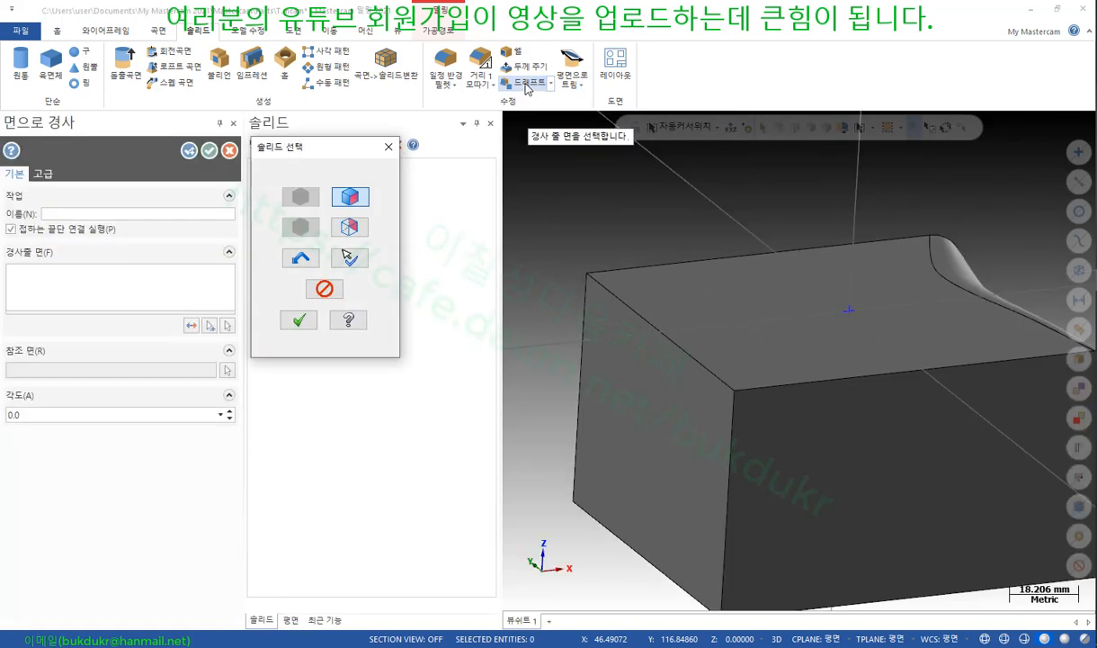
{"action": "left_click", "coordinate": [633, 441]}
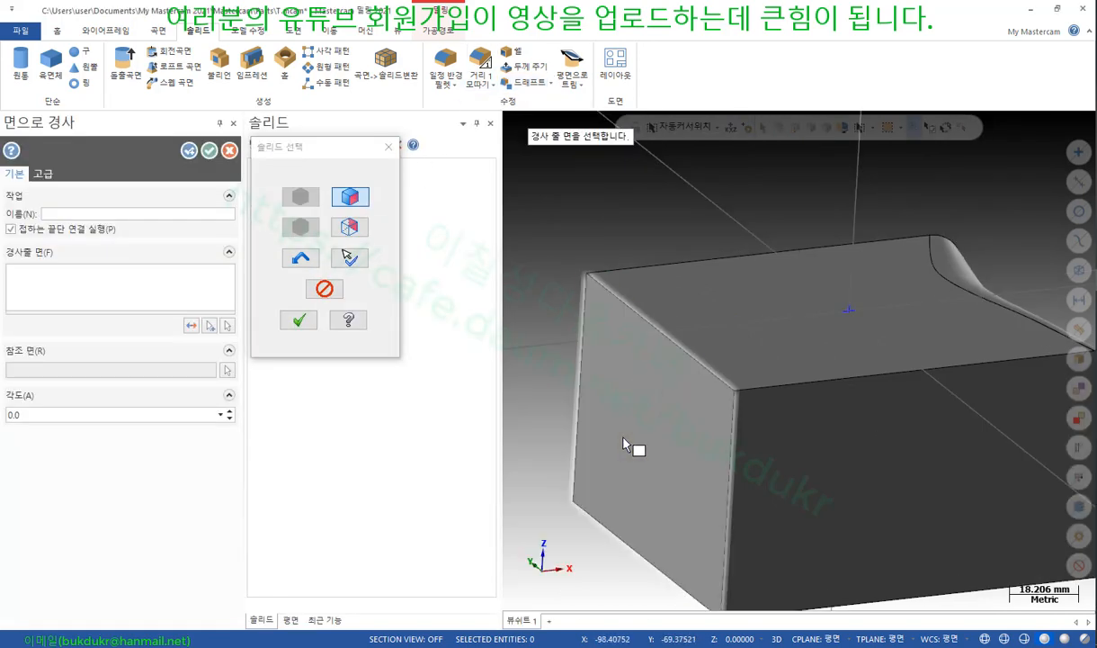
Draft the block's vertical end face by 20 degrees, using the top face as the reference plane
{"action": "left_click", "coordinate": [299, 321]}
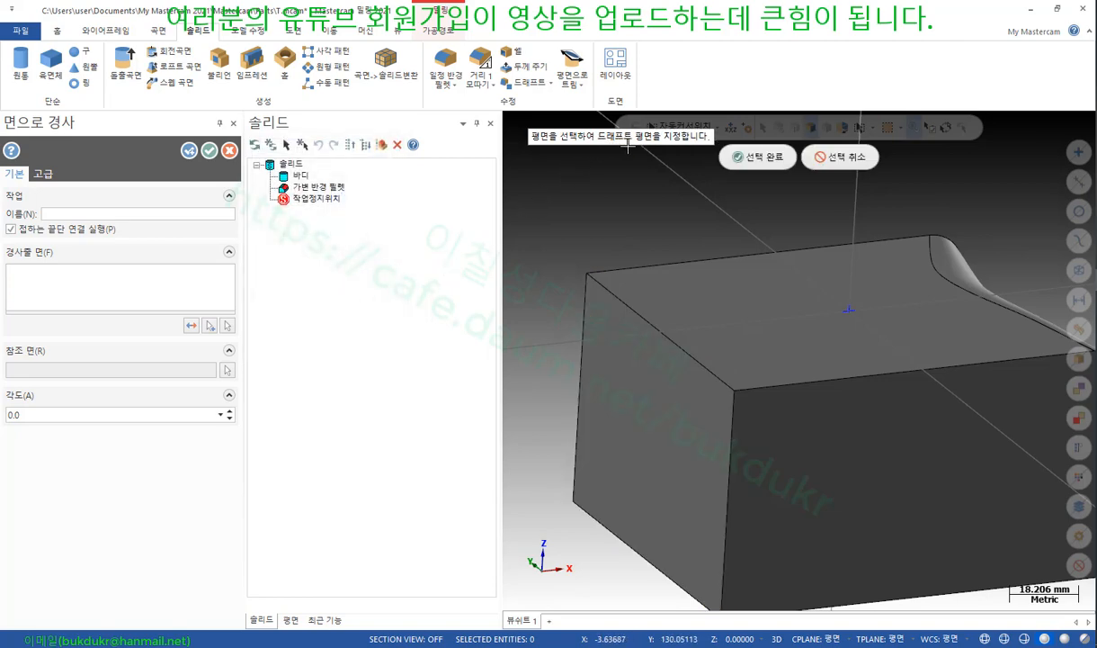
{"action": "left_click", "coordinate": [676, 279]}
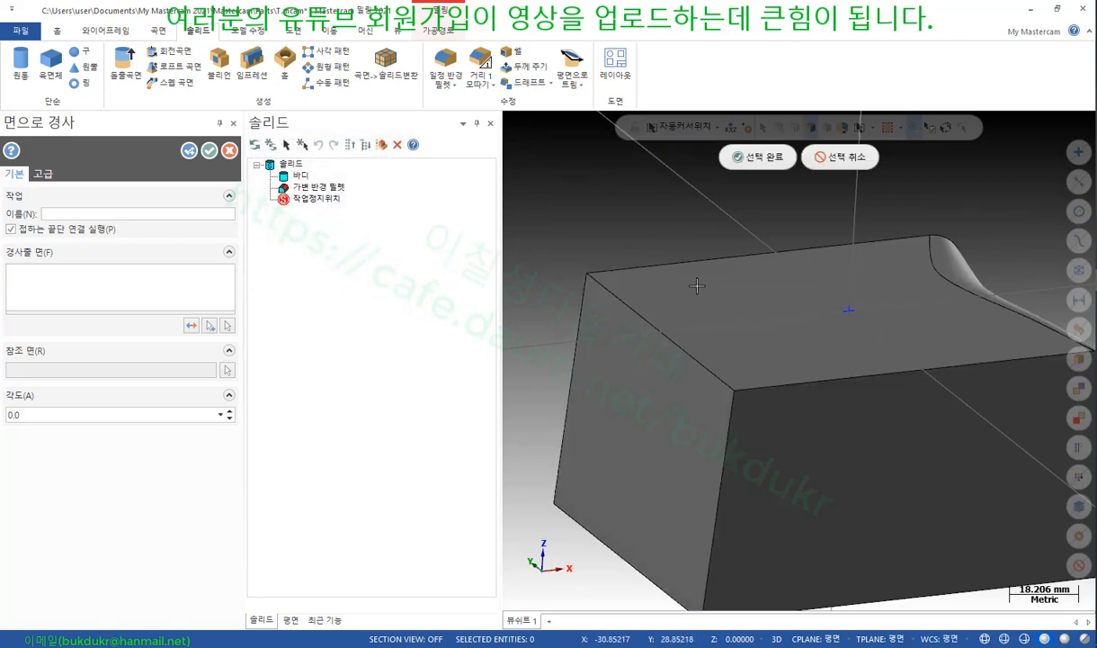
{"action": "scroll", "coordinate": [695, 258], "scroll_direction": "down", "scroll_amount": 2}
{"action": "scroll", "coordinate": [695, 257], "scroll_direction": "down", "scroll_amount": 1}
{"action": "middle_click_drag", "start_coordinate": [681, 212], "coordinate": [657, 203]}
{"action": "double_click", "coordinate": [127, 416]}
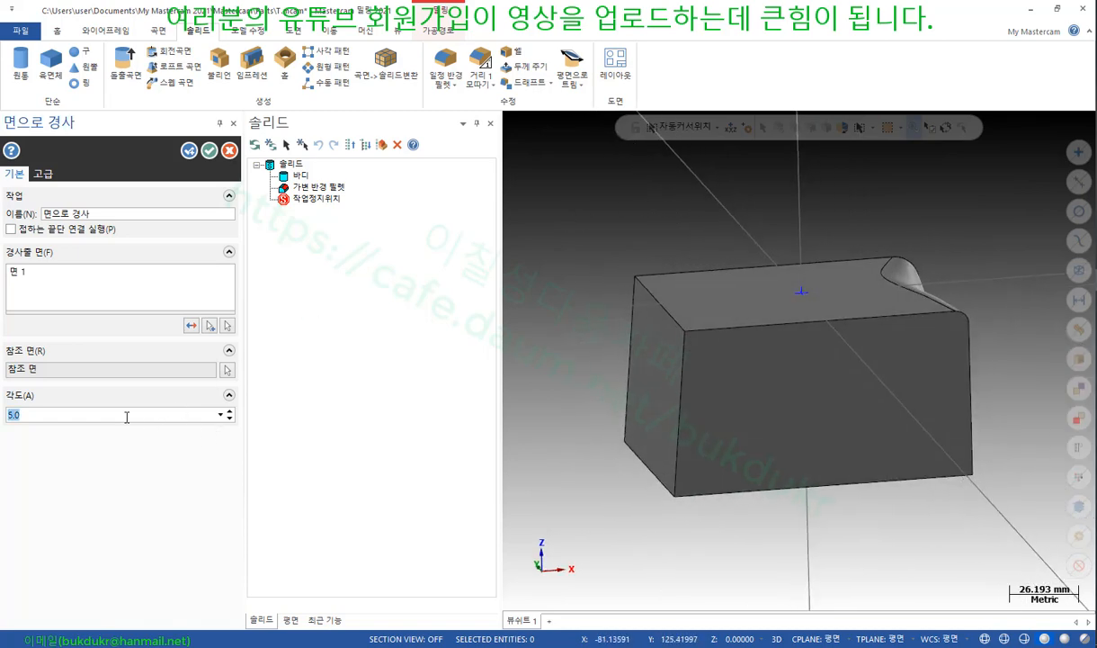
{"action": "type", "text": "20.0"}
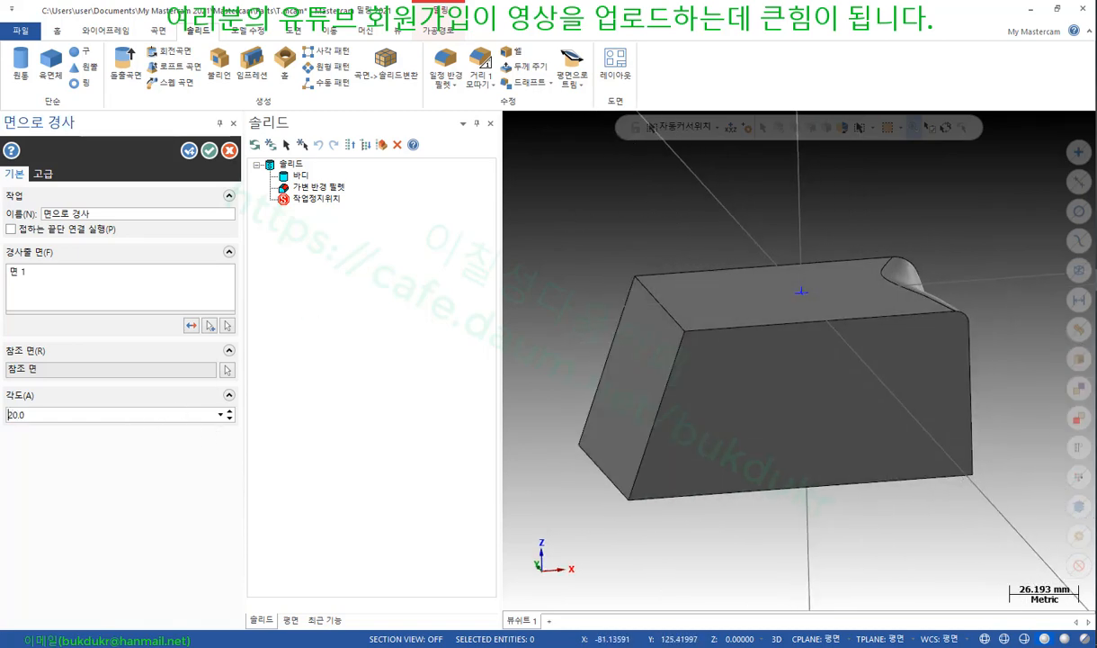
{"action": "scroll", "coordinate": [660, 280], "scroll_direction": "up", "scroll_amount": 2}
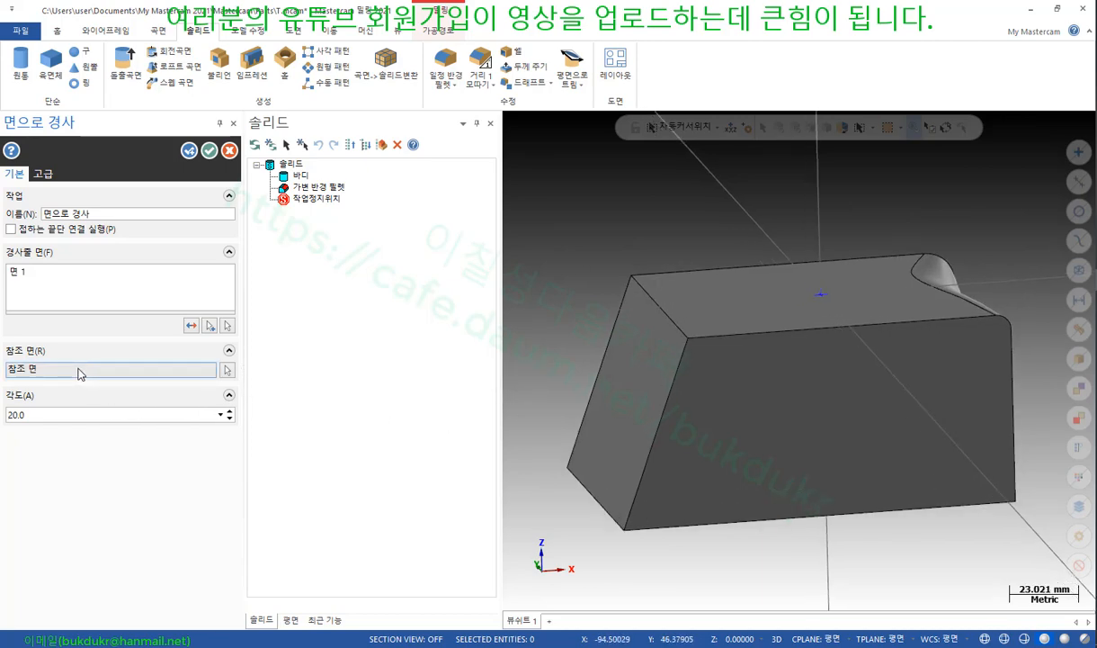
Re-pick the top face as the draft's reference, and try the adjacent side face as the reference instead
{"action": "left_click", "coordinate": [227, 370]}
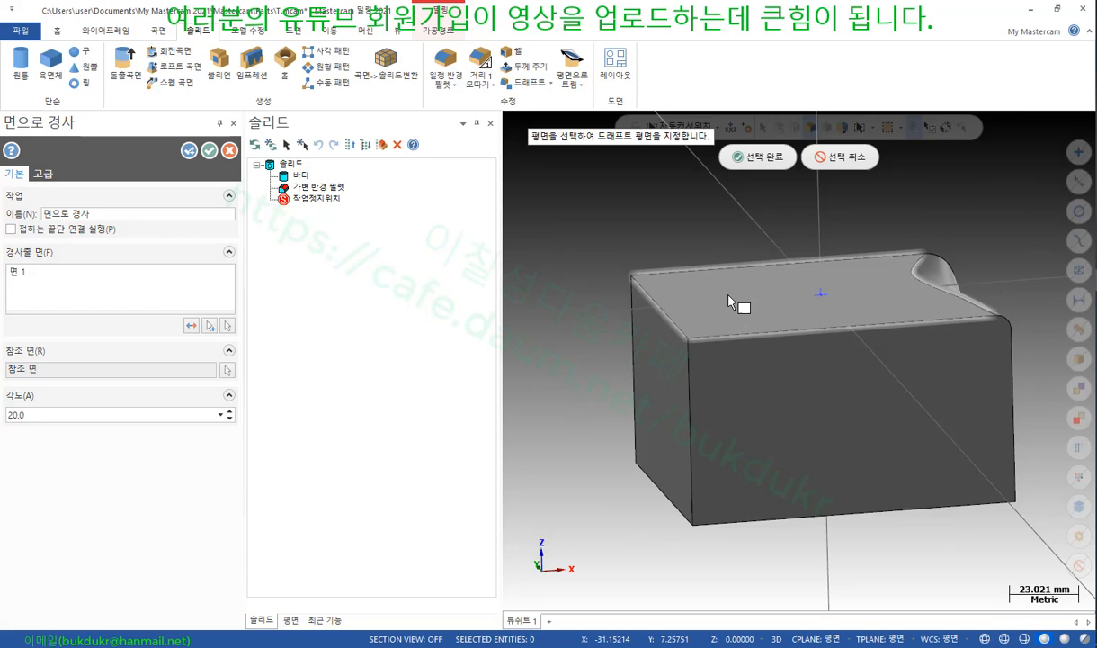
{"action": "left_click", "coordinate": [784, 292]}
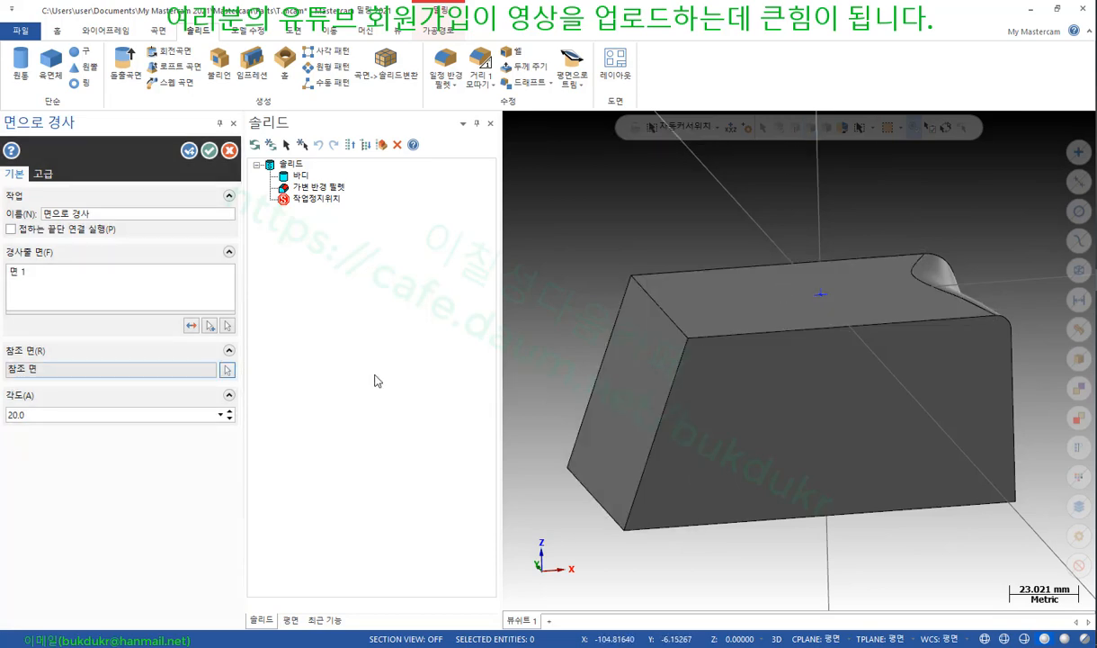
{"action": "left_click", "coordinate": [227, 370]}
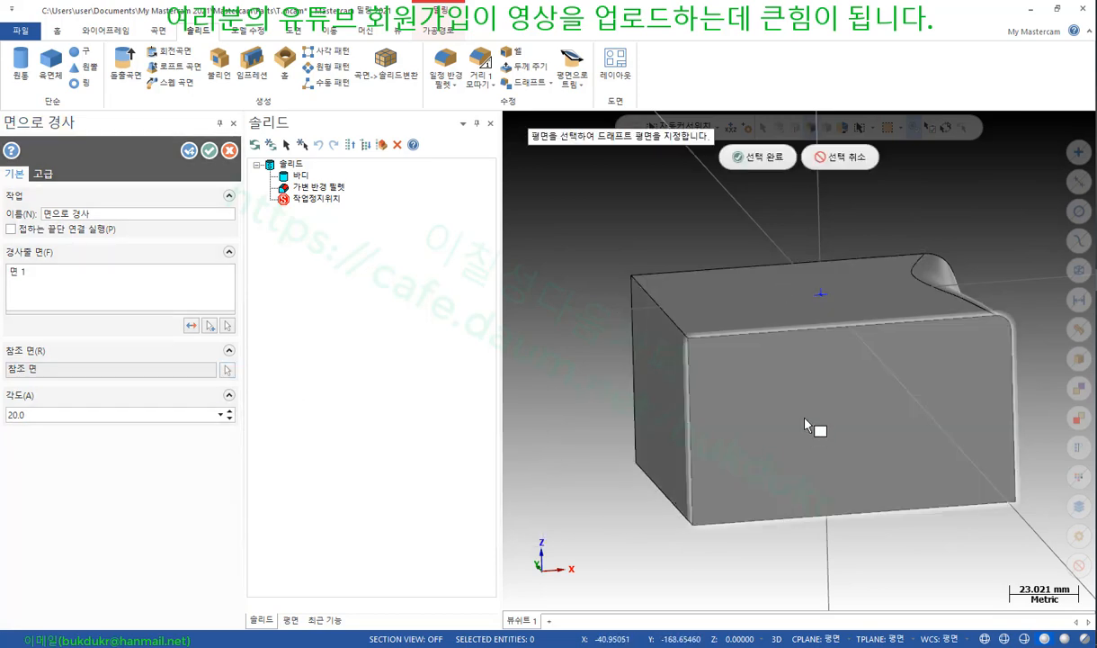
{"action": "left_click", "coordinate": [801, 417]}
{"action": "scroll", "coordinate": [814, 430], "scroll_direction": "down", "scroll_amount": 1}
{"action": "middle_click_drag", "start_coordinate": [753, 334], "coordinate": [800, 356]}
{"action": "left_click", "coordinate": [230, 372]}
{"action": "left_click", "coordinate": [673, 325]}
{"action": "mouse_move", "coordinate": [702, 355]}
{"action": "middle_mouse_down"}
{"action": "mouse_move", "coordinate": [850, 387]}
{"action": "mouse_move", "coordinate": [776, 375]}
{"action": "mouse_move", "coordinate": [758, 289]}
{"action": "middle_mouse_up"}
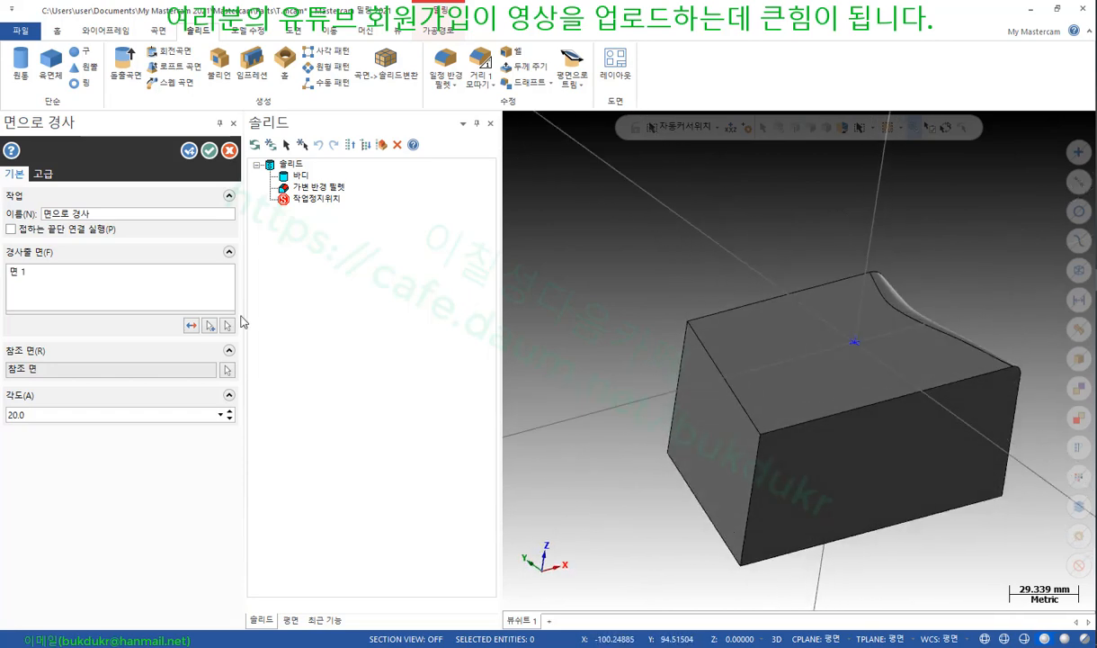
Set the top face as the draft's reference plane again and apply the face draft
{"action": "left_click", "coordinate": [227, 369]}
{"action": "left_click", "coordinate": [776, 345]}
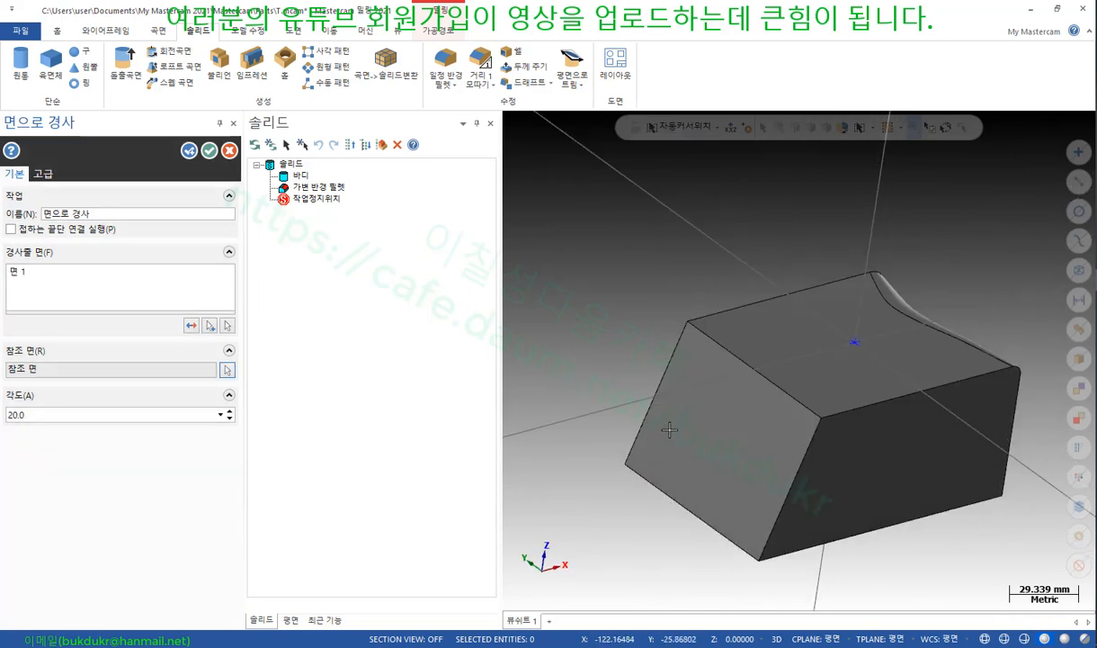
{"action": "middle_click_drag", "start_coordinate": [559, 342], "coordinate": [585, 398]}
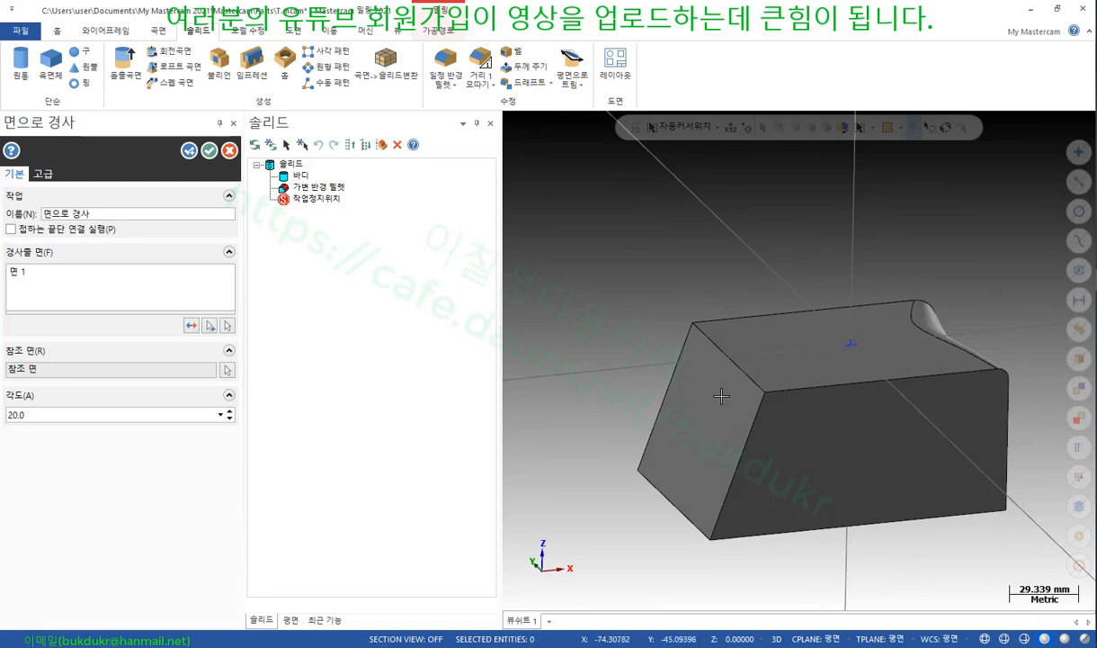
{"action": "left_click", "coordinate": [208, 150]}
{"action": "key", "text": "Return"}
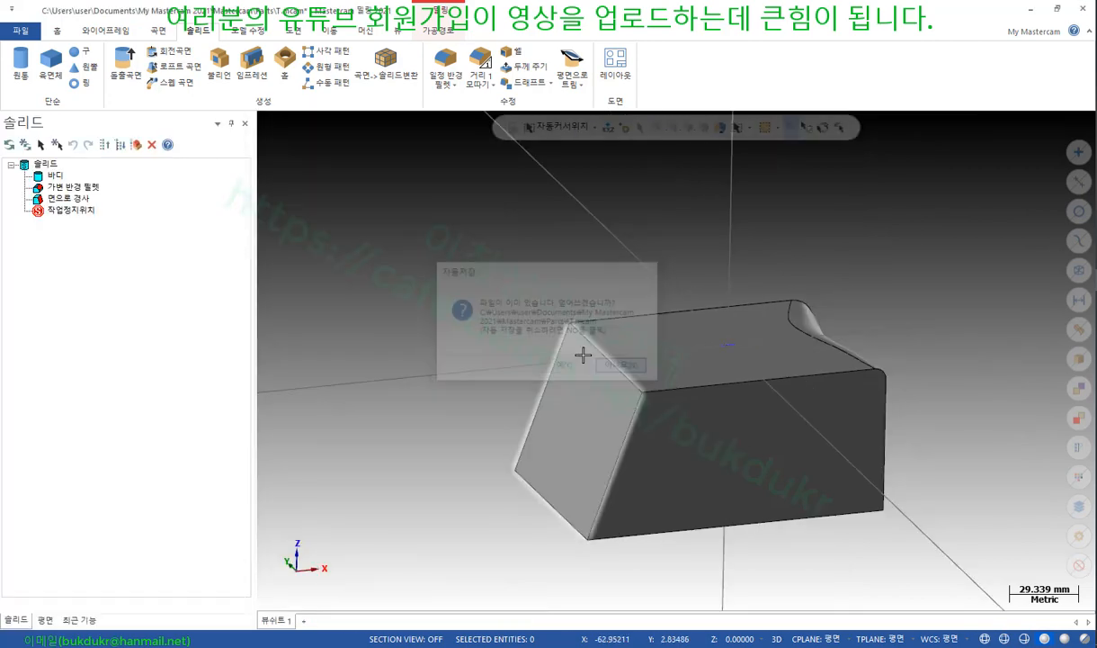
Delete the face draft operation from the solid's history and regenerate the block
{"action": "left_click", "coordinate": [72, 187]}
{"action": "left_click", "coordinate": [75, 199]}
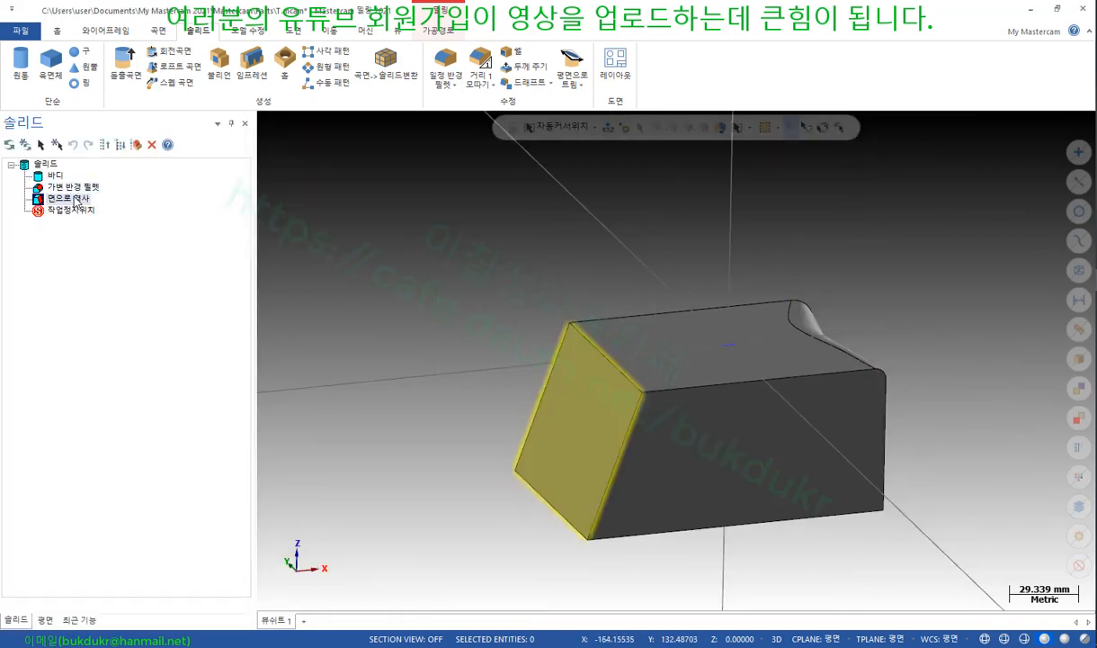
{"action": "key", "text": "Delete"}
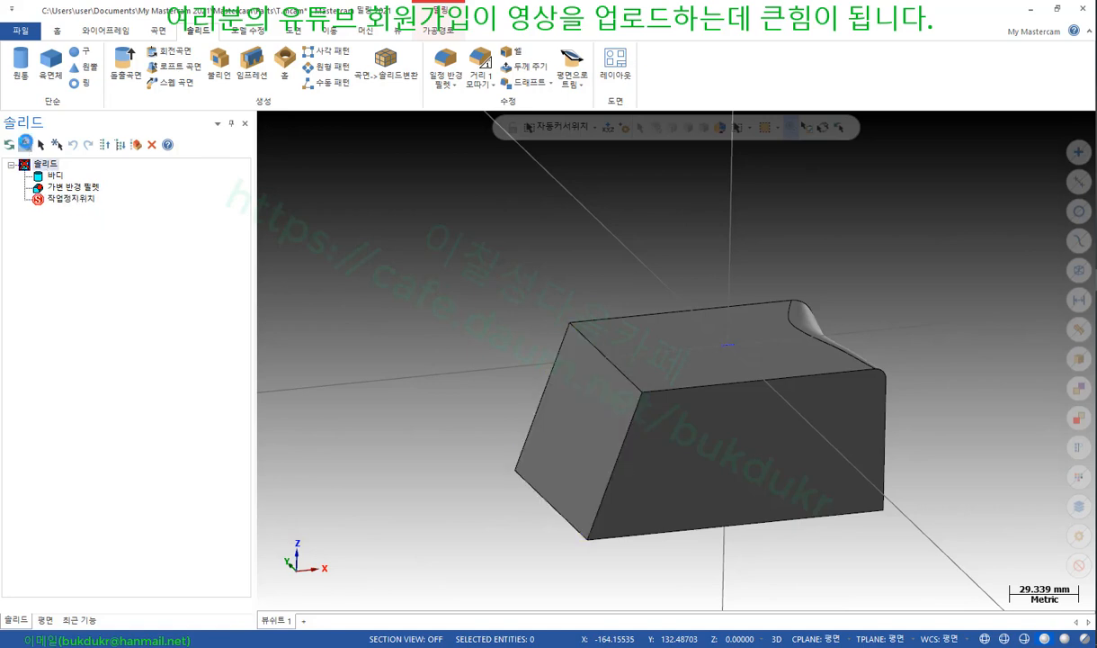
{"action": "scroll", "coordinate": [635, 357], "scroll_direction": "up", "scroll_amount": 1}
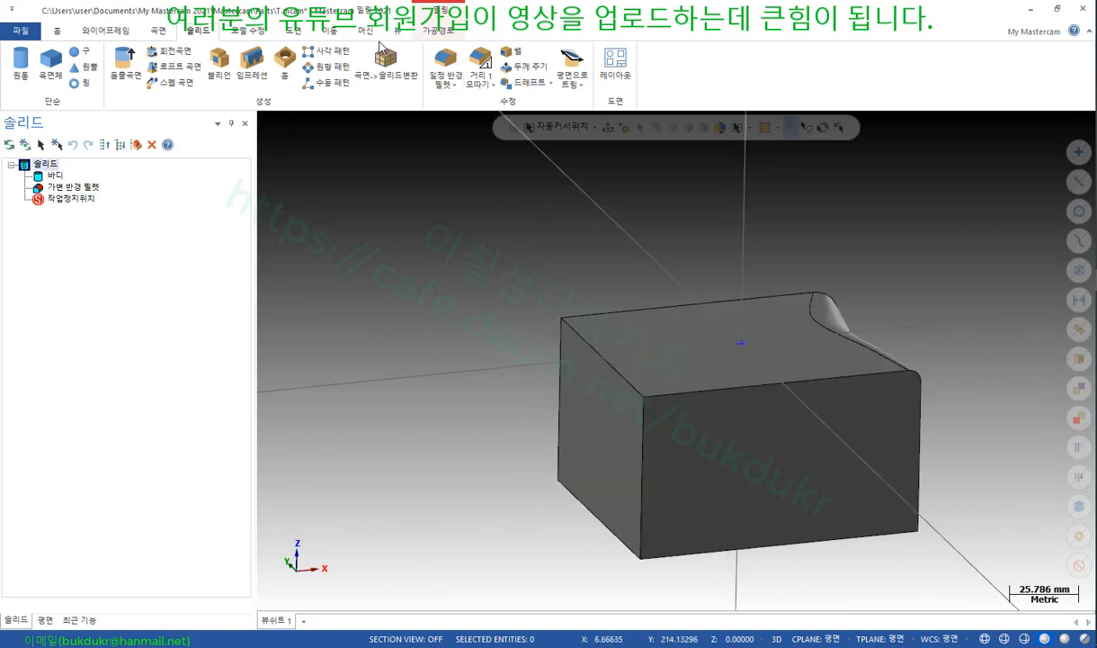
Switch to the Mastercam textbook PDF in Adobe Acrobat, review the edge draft section, and return to the model
{"action": "left_click", "coordinate": [1031, 9]}
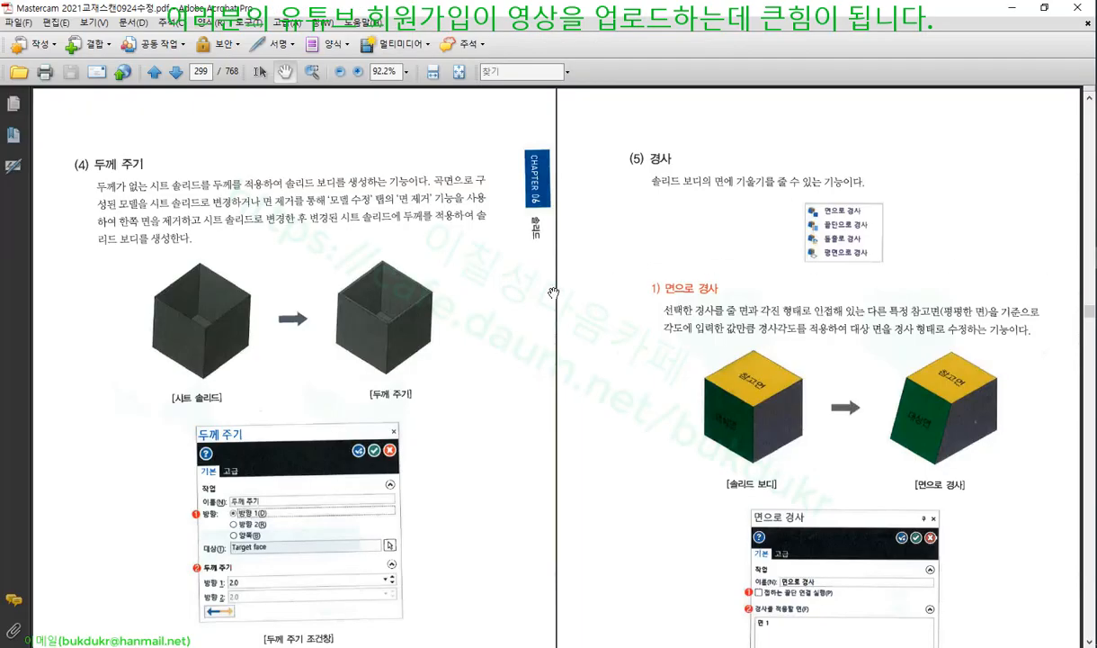
{"action": "scroll", "coordinate": [1039, 494], "scroll_direction": "down", "scroll_amount": 10}
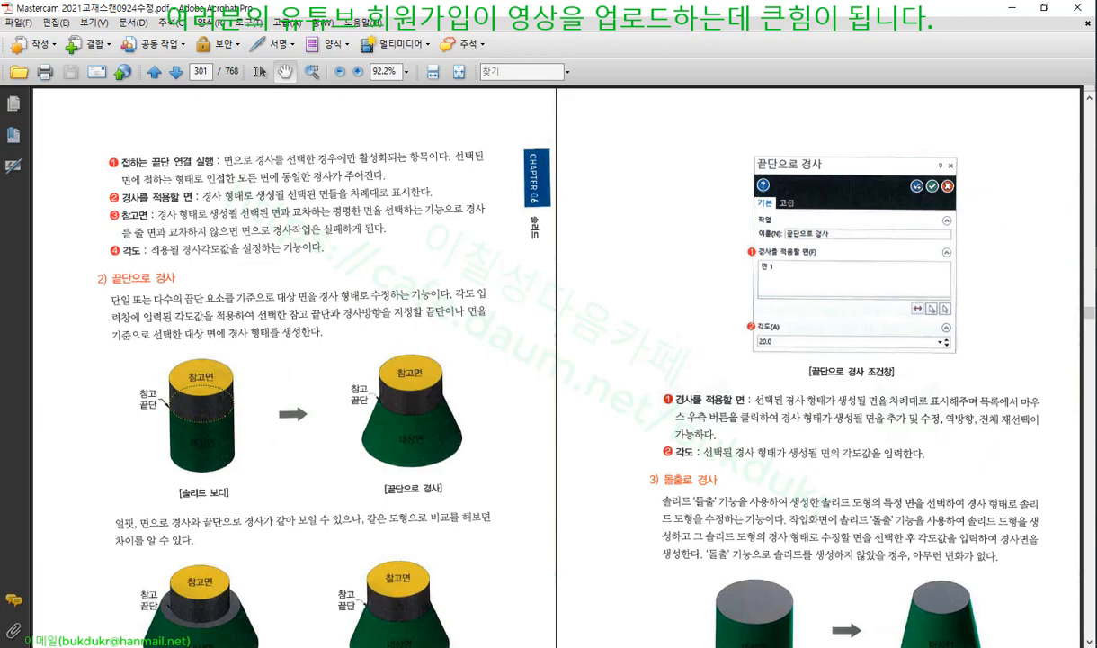
{"action": "key", "text": "alt+Tab"}
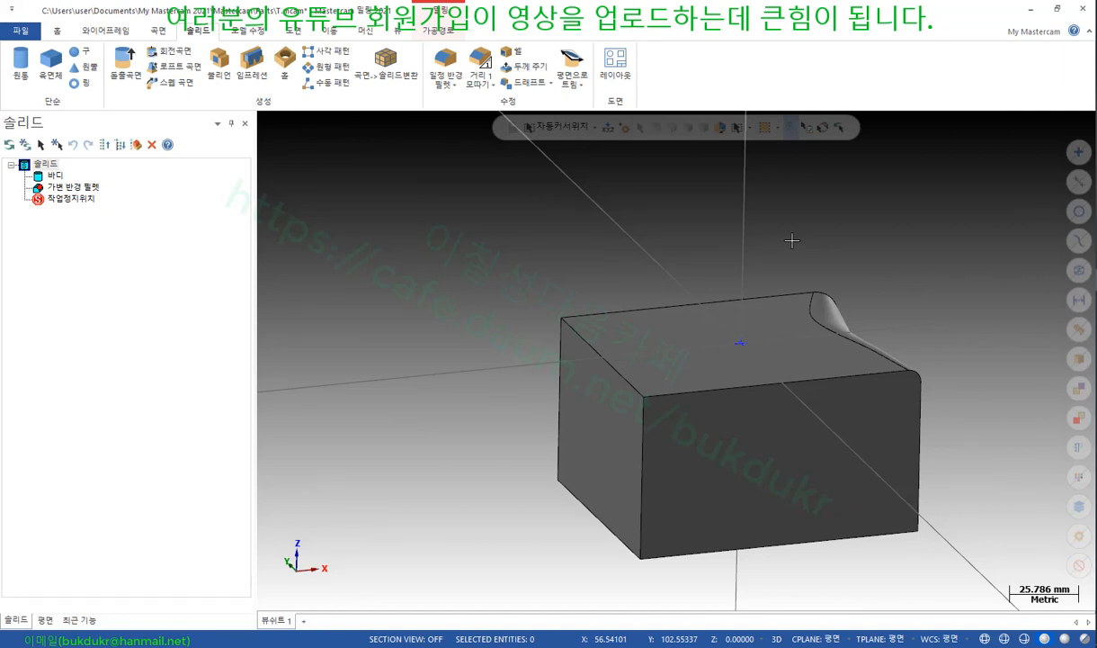
Chamfer the top edge of the block's flat end face with a one-distance chamfer of 20 mm
{"action": "scroll", "coordinate": [649, 220], "scroll_direction": "down", "scroll_amount": 3}
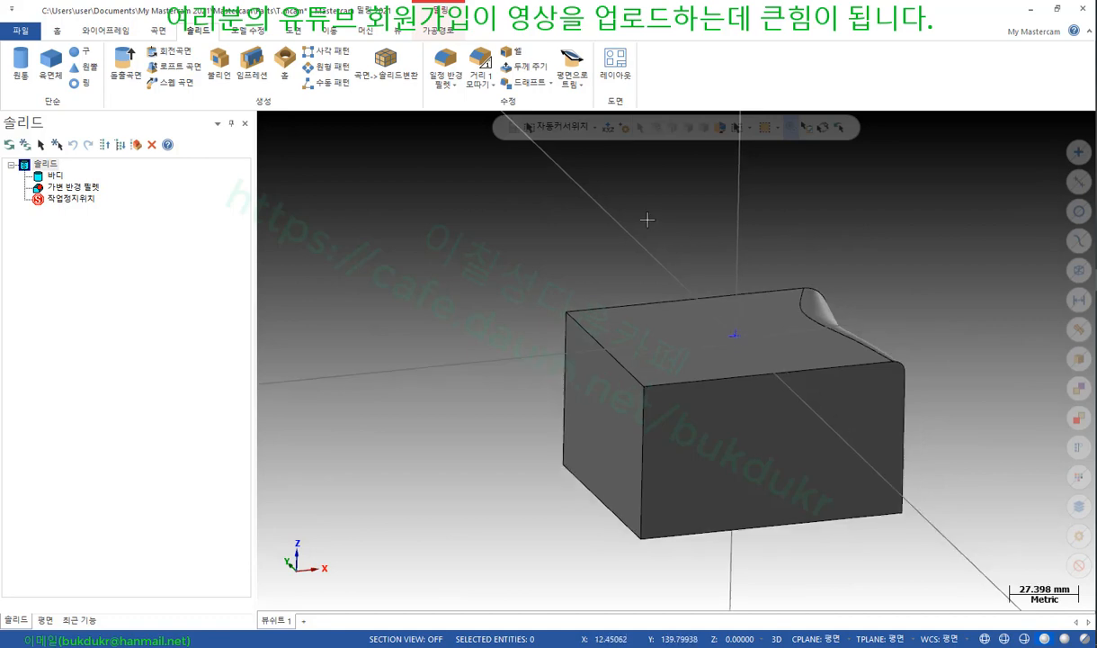
{"action": "mouse_move", "coordinate": [789, 379]}
{"action": "middle_mouse_down"}
{"action": "mouse_move", "coordinate": [826, 360]}
{"action": "mouse_move", "coordinate": [824, 380]}
{"action": "middle_mouse_up"}
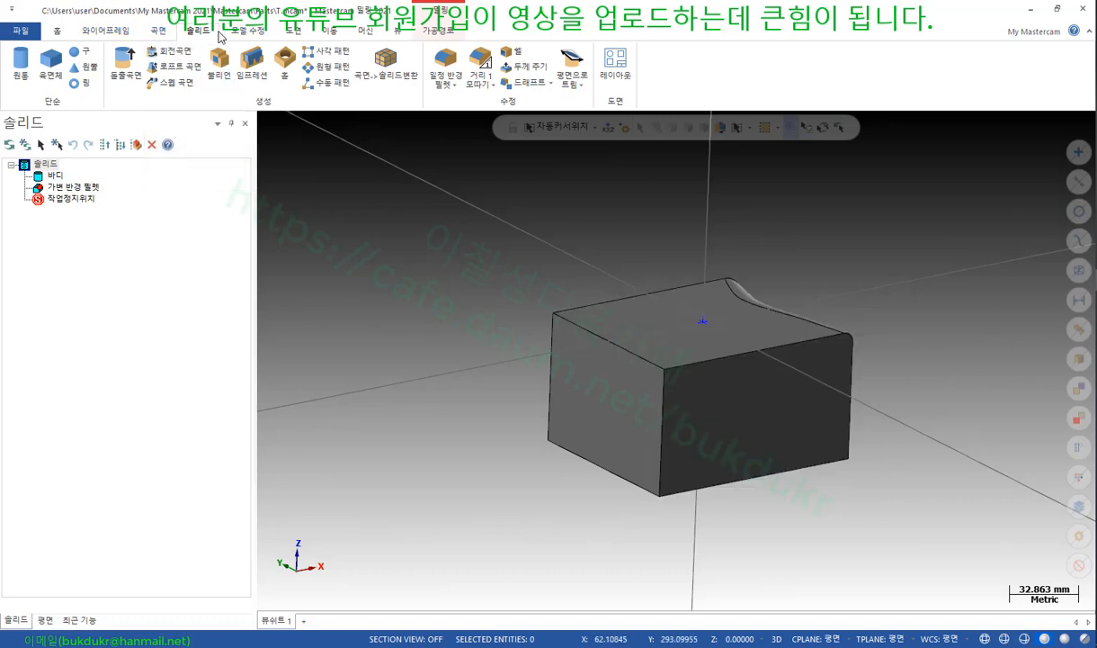
{"action": "left_click", "coordinate": [482, 63]}
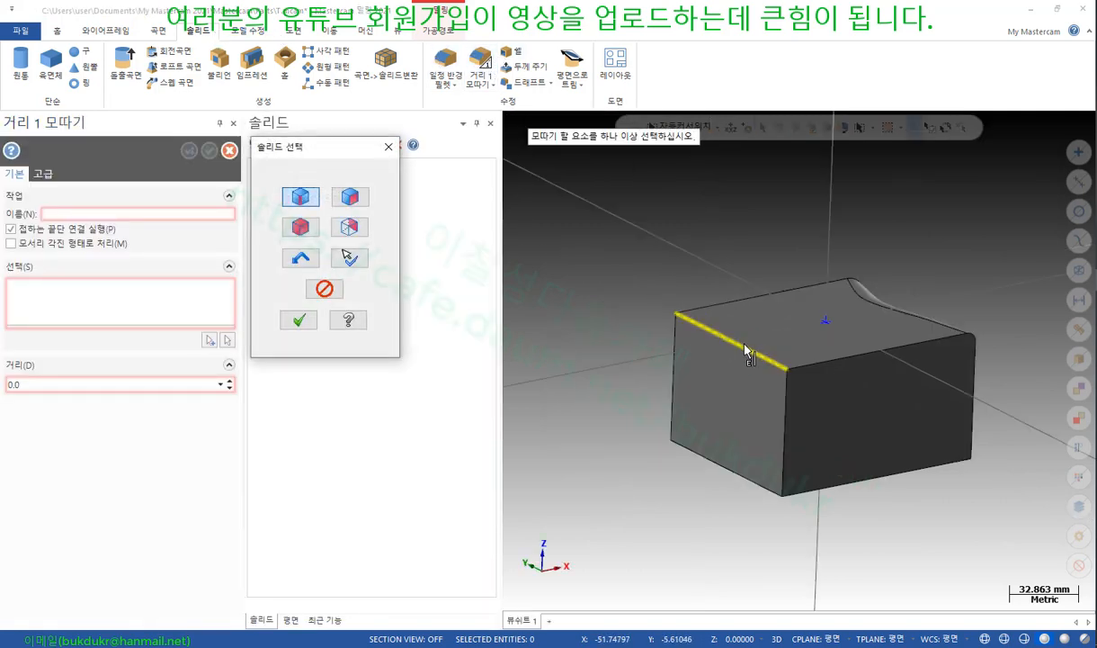
{"action": "left_click", "coordinate": [698, 340]}
{"action": "left_click", "coordinate": [287, 317]}
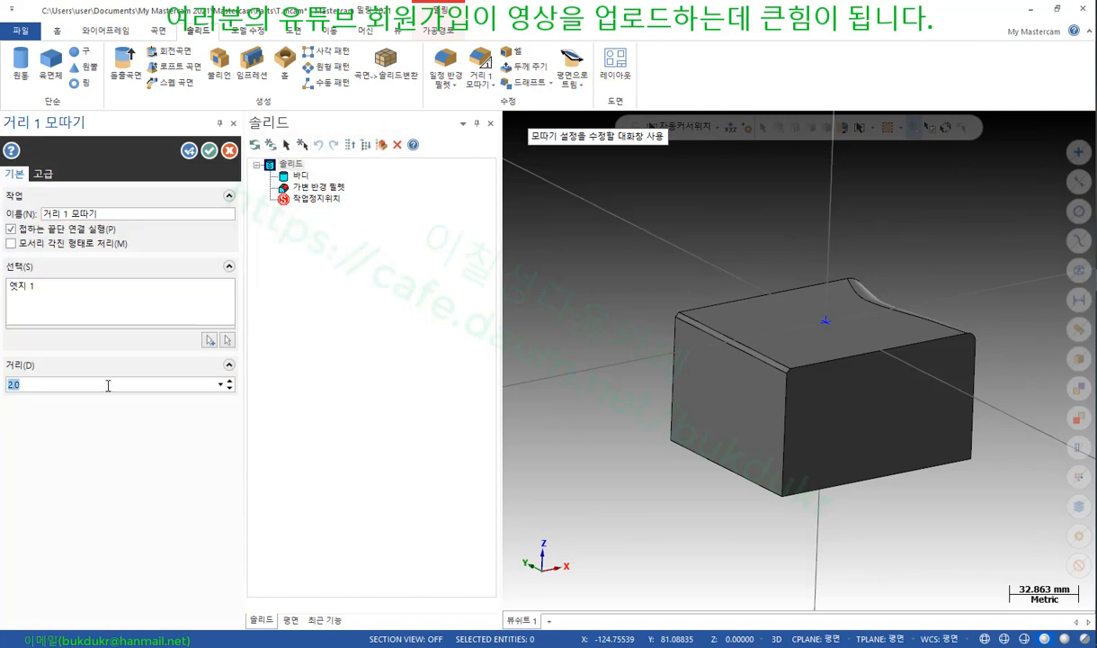
{"action": "type", "text": "20"}
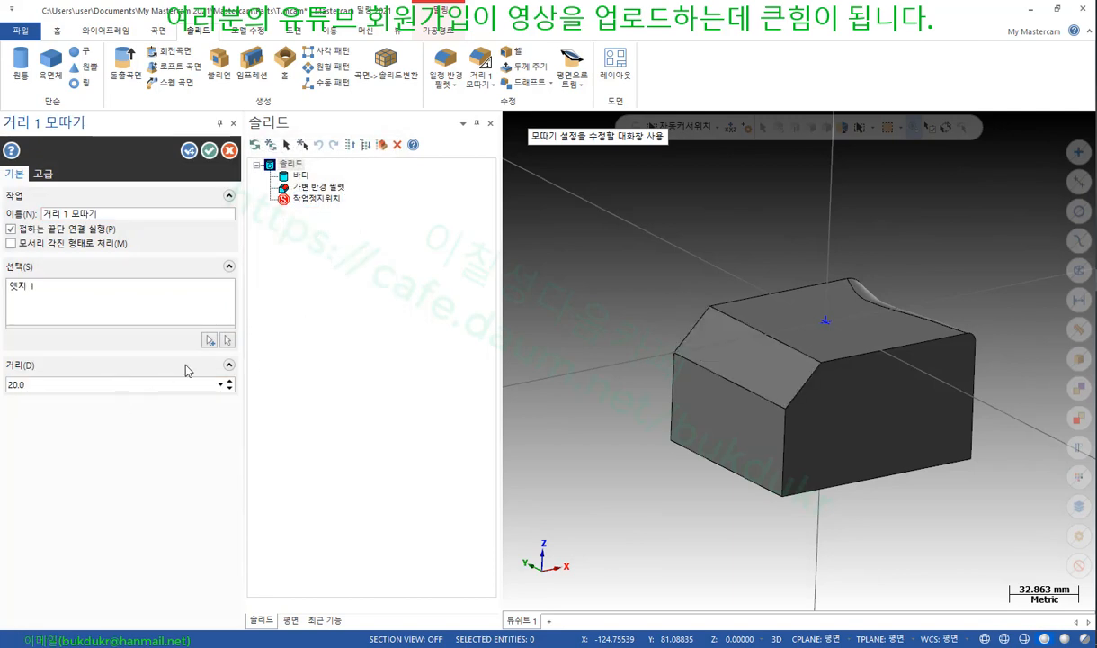
{"action": "left_click", "coordinate": [209, 151]}
{"action": "middle_click_drag", "start_coordinate": [686, 495], "coordinate": [636, 376]}
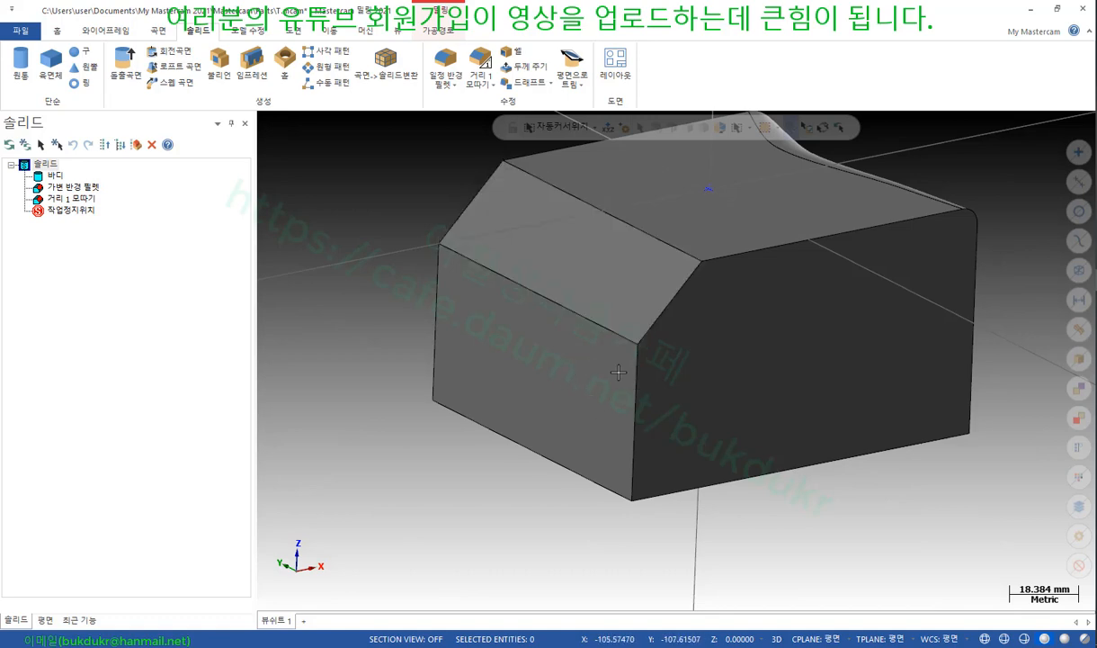
{"action": "middle_click_drag", "start_coordinate": [678, 400], "coordinate": [737, 447]}
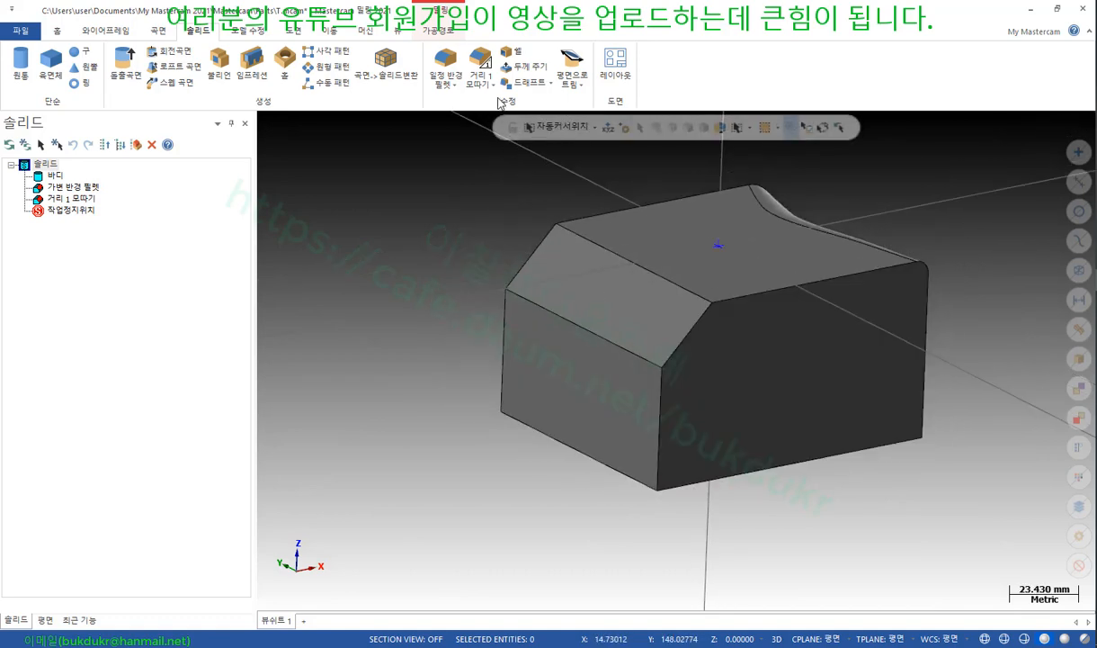
{"action": "left_click", "coordinate": [528, 82]}
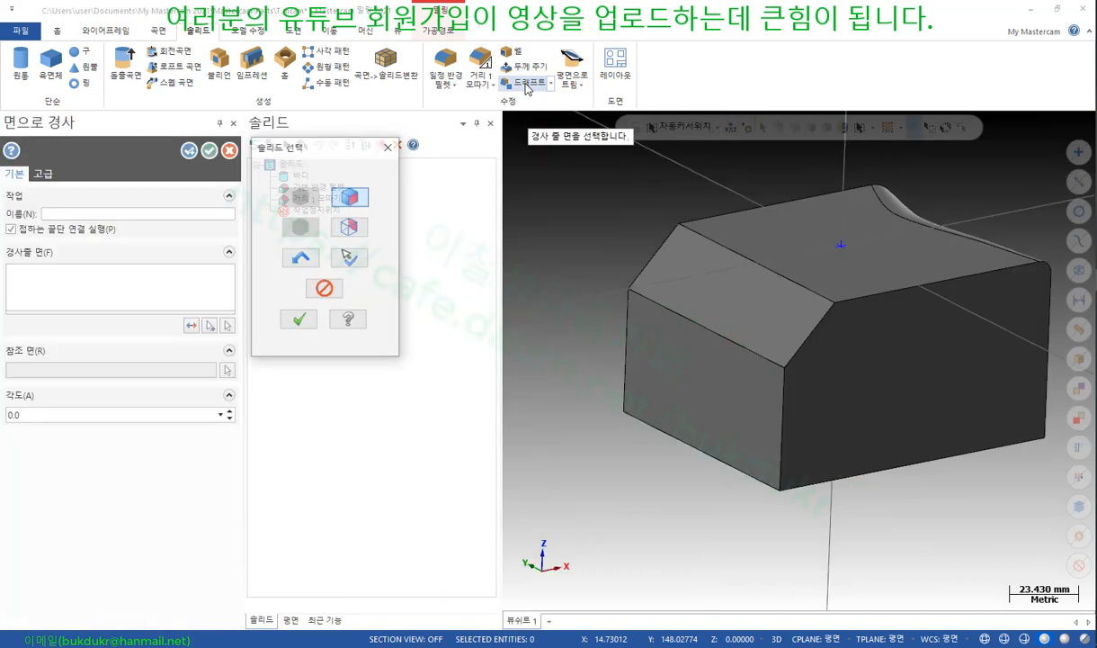
{"action": "left_click", "coordinate": [389, 146]}
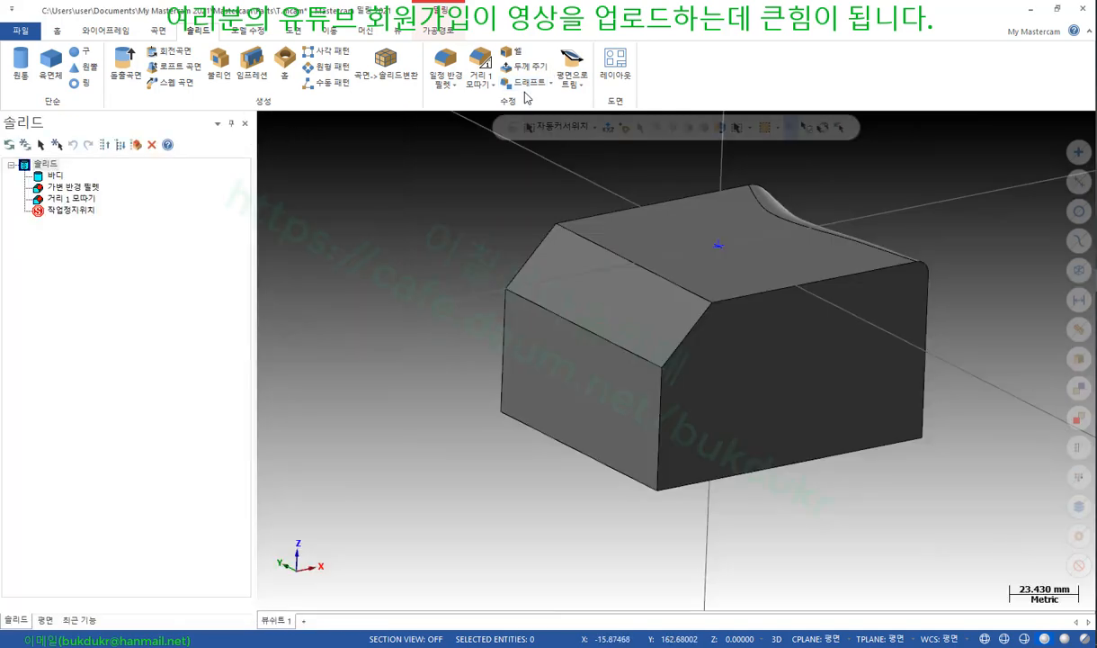
{"action": "left_click", "coordinate": [551, 83]}
{"action": "left_click", "coordinate": [543, 116]}
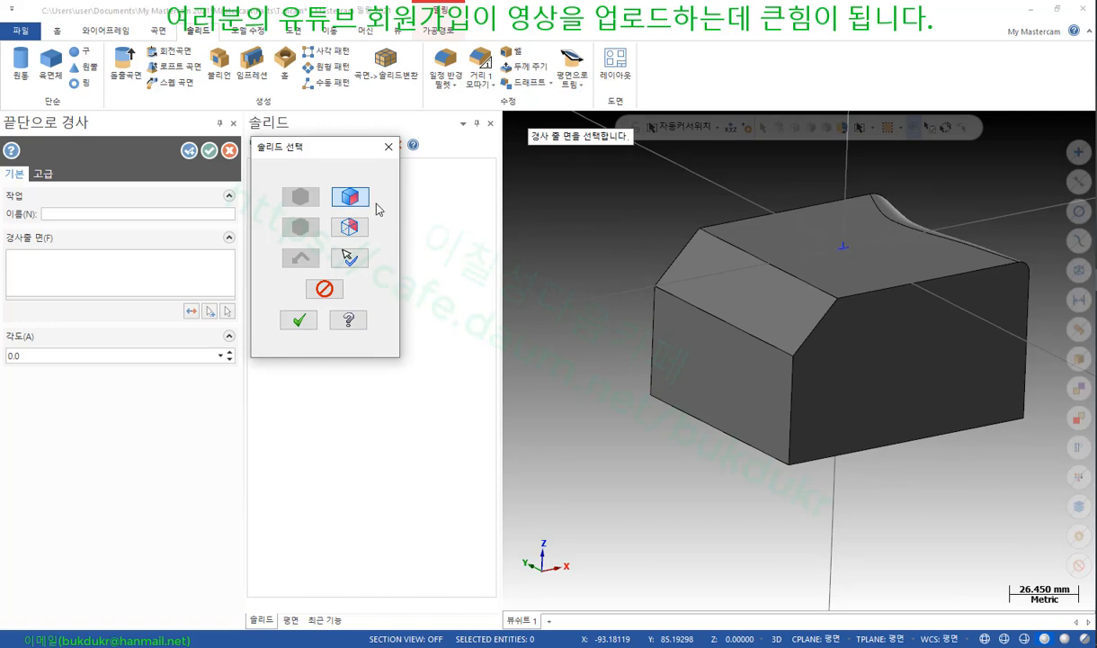
{"action": "left_click", "coordinate": [727, 385]}
{"action": "left_click", "coordinate": [760, 157]}
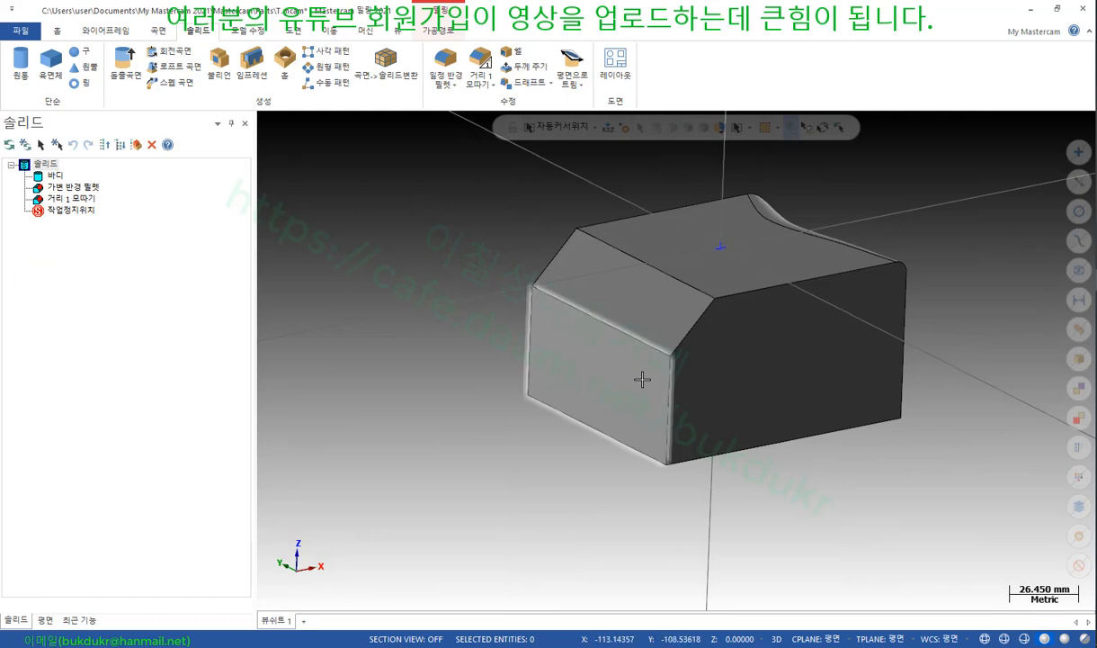
Start a 20-degree draft to edge on the flat end face, using its upper edge as reference and the top face as direction
{"action": "left_click", "coordinate": [551, 86]}
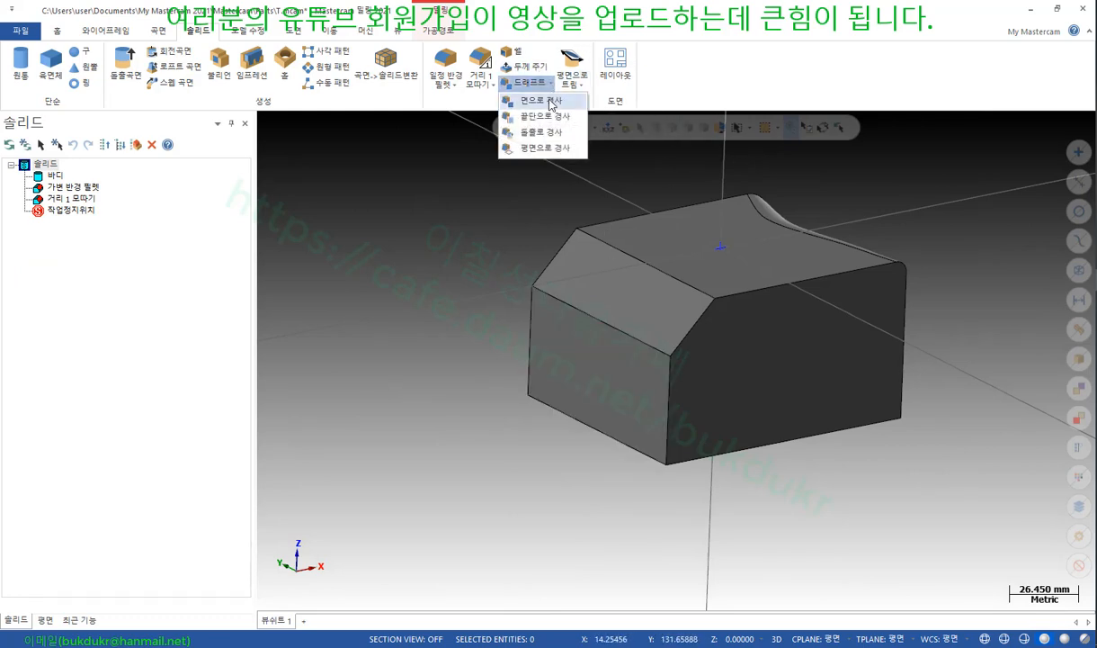
{"action": "left_click", "coordinate": [545, 115]}
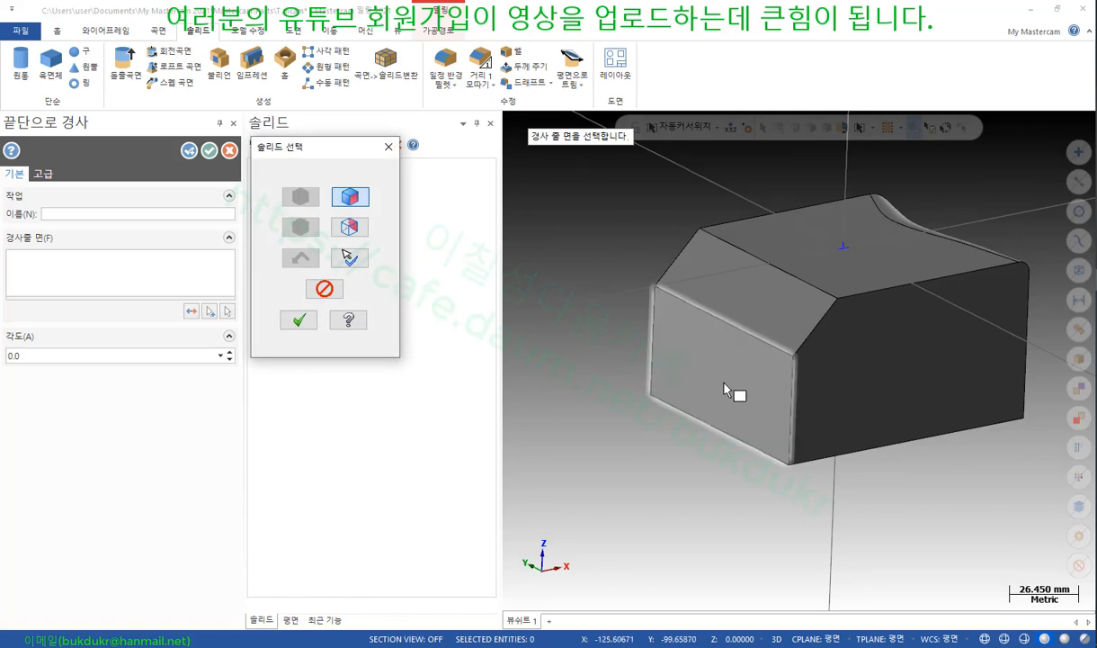
{"action": "left_click", "coordinate": [743, 402]}
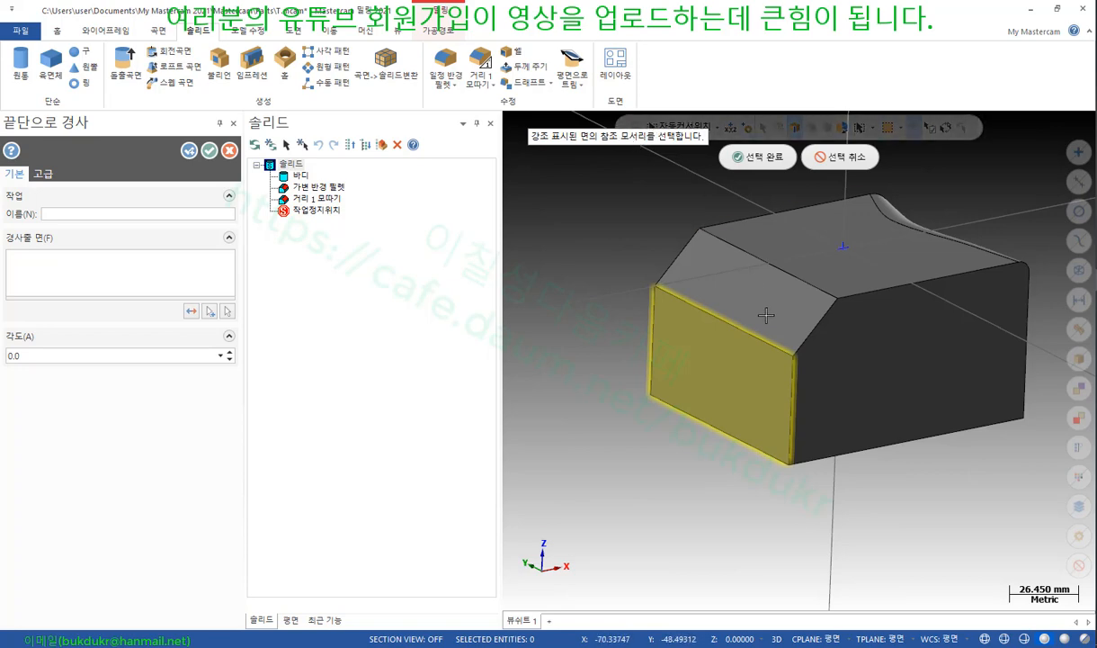
{"action": "left_click", "coordinate": [772, 344]}
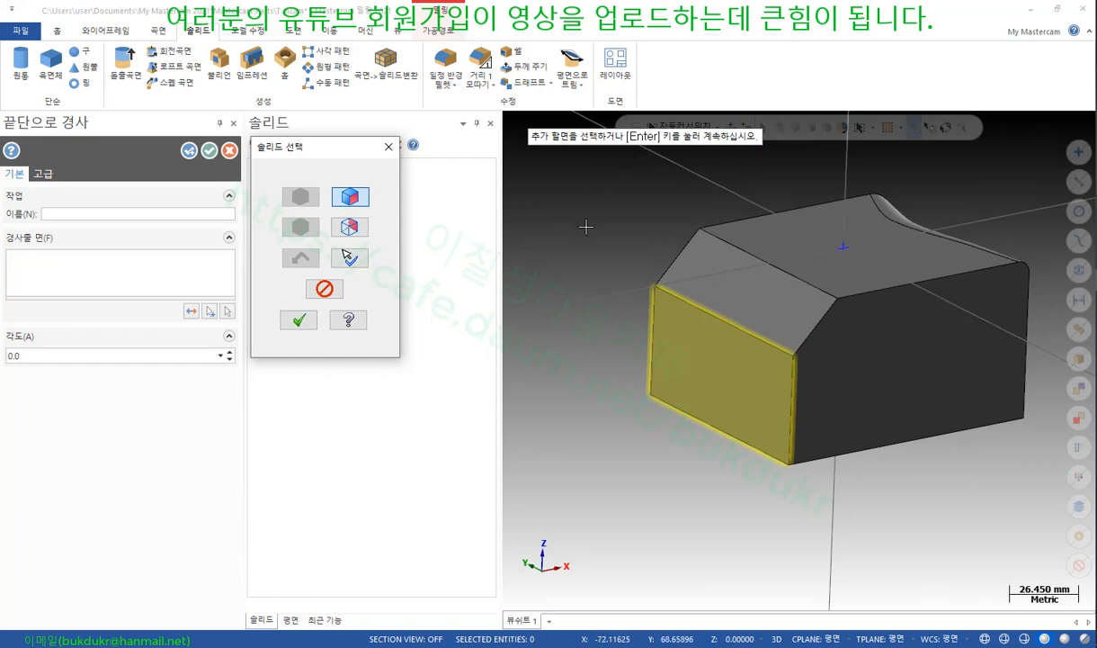
{"action": "key", "text": "Return"}
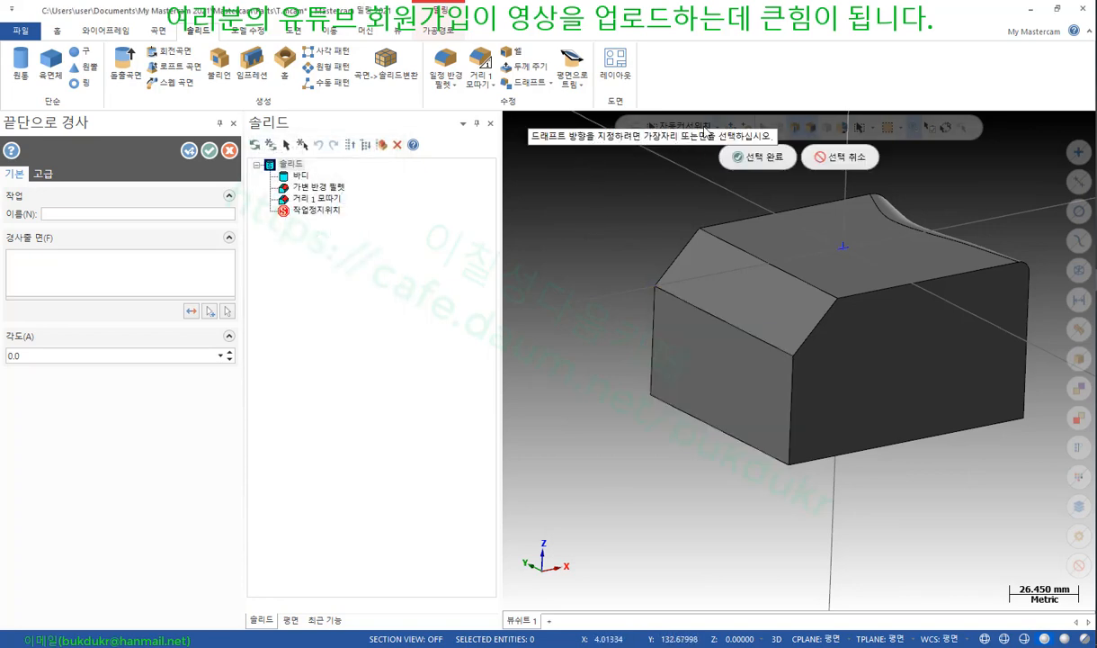
{"action": "left_click", "coordinate": [812, 245]}
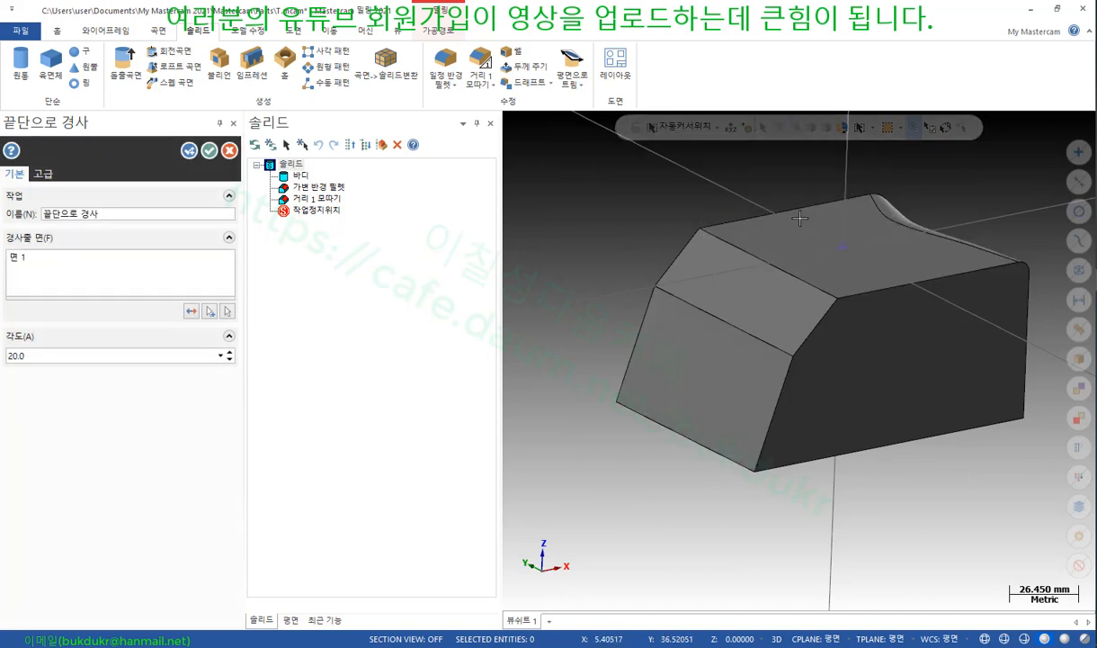
{"action": "scroll", "coordinate": [658, 196], "scroll_direction": "up", "scroll_amount": 2}
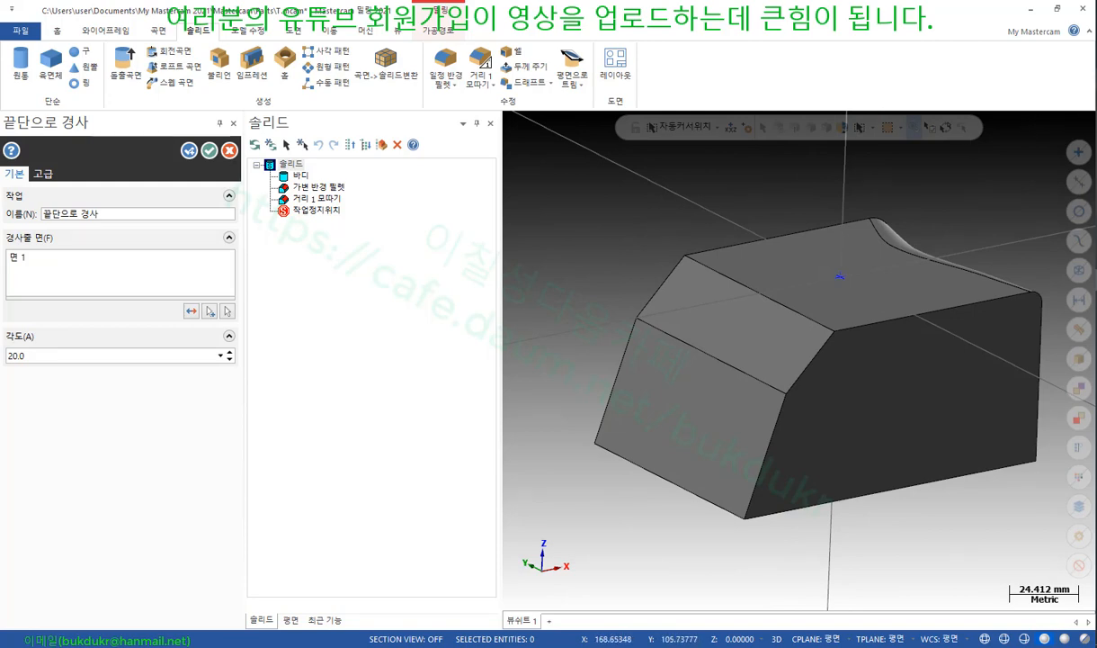
{"action": "left_click_drag", "start_coordinate": [656, 321], "coordinate": [788, 395]}
{"action": "left_click_drag", "start_coordinate": [637, 319], "coordinate": [601, 305]}
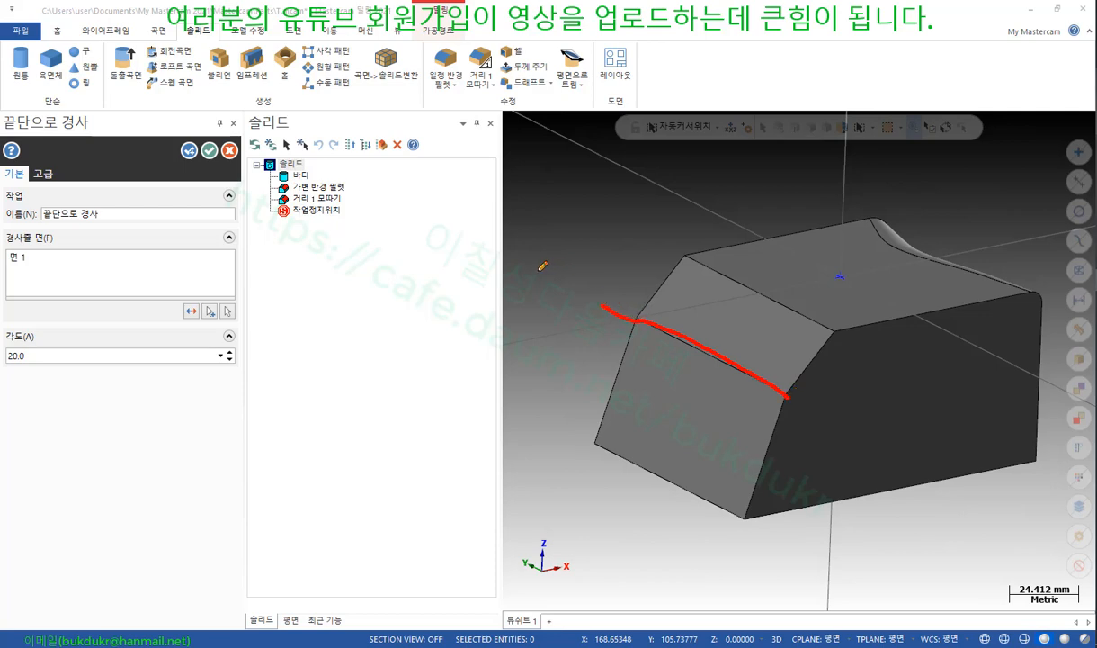
{"action": "mouse_move", "coordinate": [536, 292]}
{"action": "left_mouse_down"}
{"action": "mouse_move", "coordinate": [575, 293]}
{"action": "mouse_move", "coordinate": [563, 329]}
{"action": "left_mouse_up"}
{"action": "left_click_drag", "start_coordinate": [538, 317], "coordinate": [590, 304]}
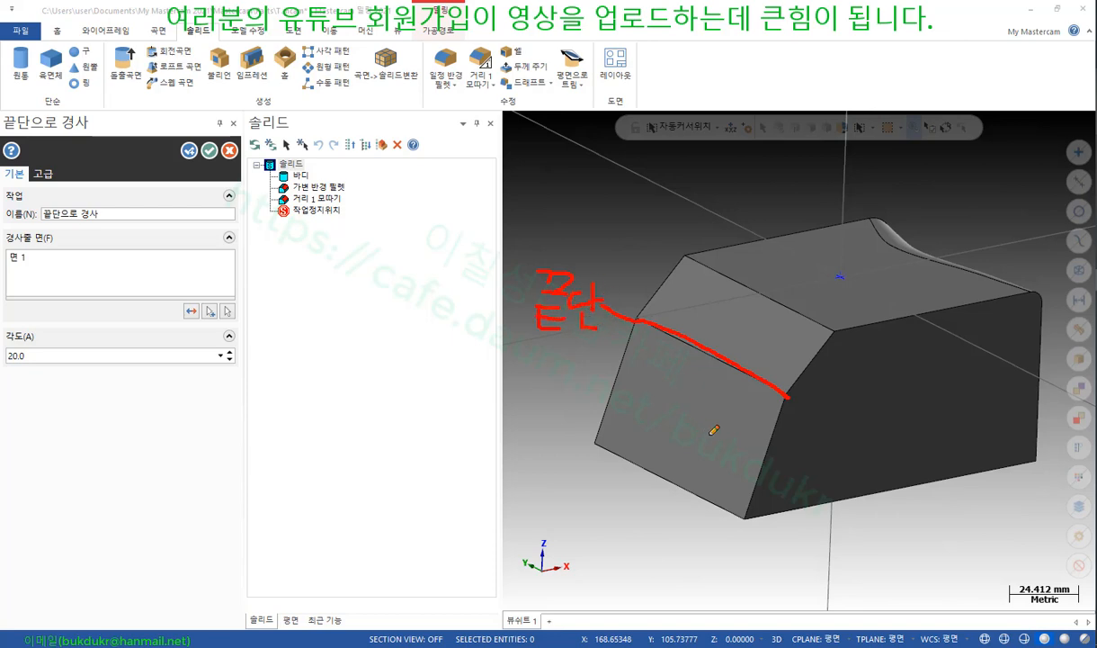
{"action": "mouse_move", "coordinate": [693, 410]}
{"action": "left_mouse_down"}
{"action": "mouse_move", "coordinate": [679, 447]}
{"action": "mouse_move", "coordinate": [700, 430]}
{"action": "left_mouse_up"}
{"action": "mouse_move", "coordinate": [3, 243]}
{"action": "left_mouse_down"}
{"action": "mouse_move", "coordinate": [51, 243]}
{"action": "mouse_move", "coordinate": [393, 382]}
{"action": "mouse_move", "coordinate": [636, 403]}
{"action": "mouse_move", "coordinate": [628, 423]}
{"action": "left_mouse_up"}
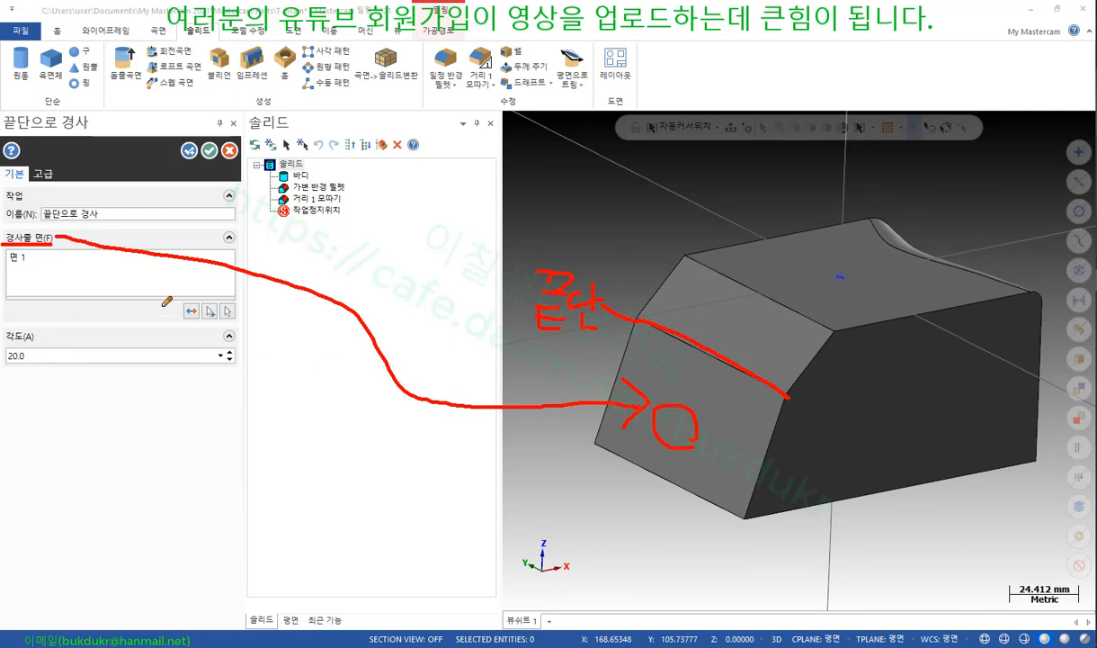
{"action": "left_click_drag", "start_coordinate": [859, 254], "coordinate": [888, 284]}
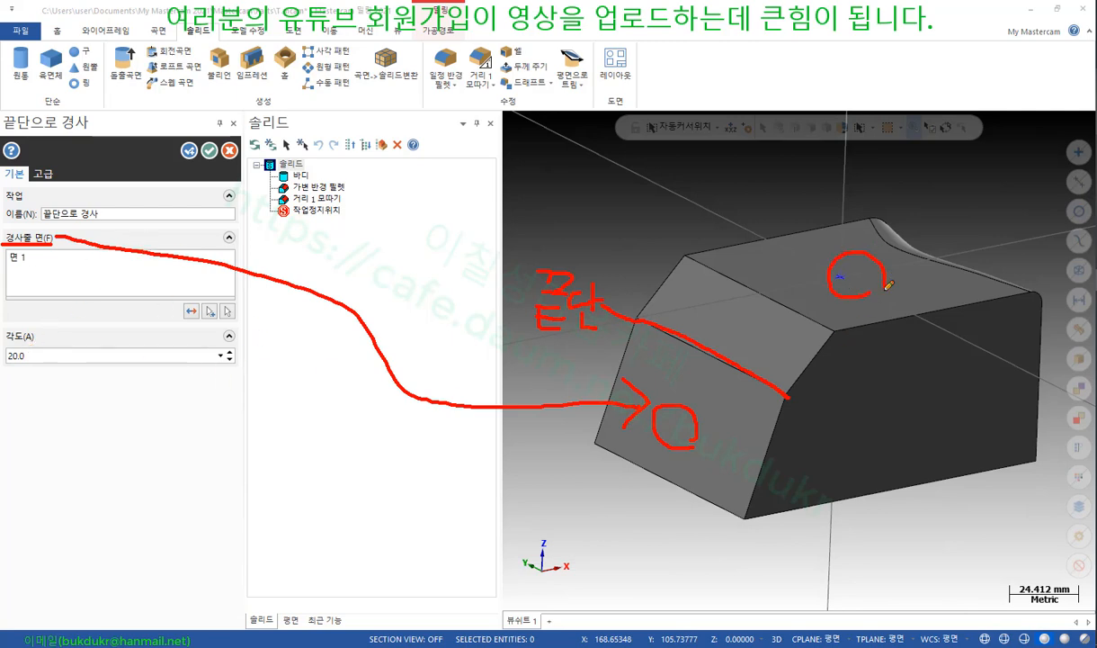
{"action": "left_click_drag", "start_coordinate": [743, 270], "coordinate": [904, 240]}
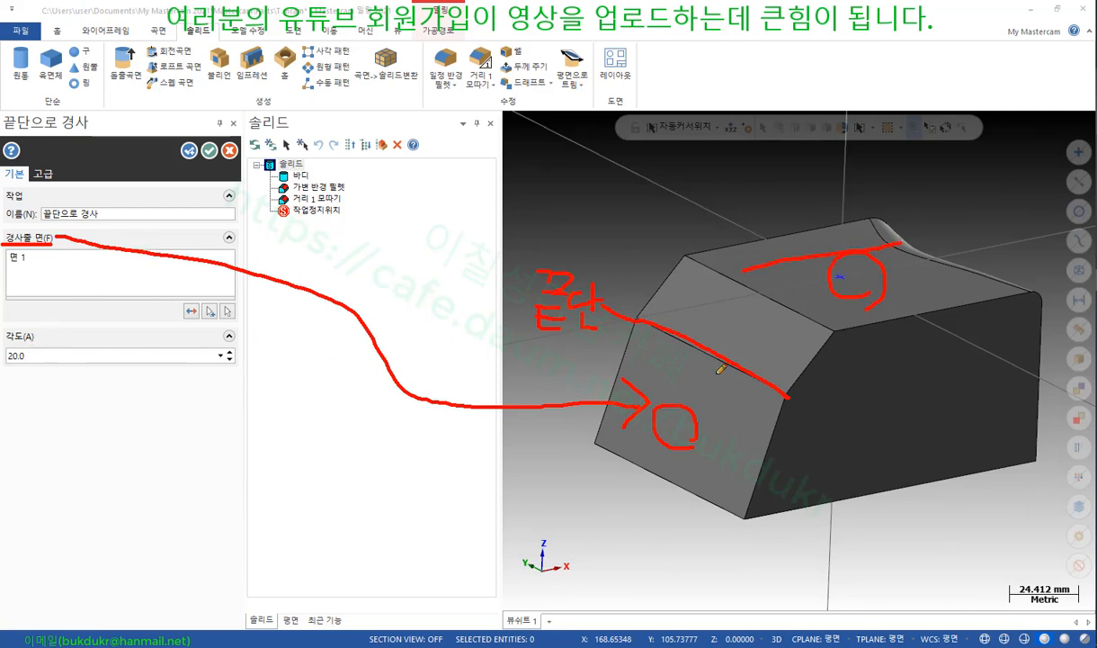
{"action": "left_click_drag", "start_coordinate": [637, 315], "coordinate": [779, 380]}
{"action": "mouse_move", "coordinate": [696, 417]}
{"action": "left_mouse_down"}
{"action": "mouse_move", "coordinate": [655, 400]}
{"action": "mouse_move", "coordinate": [680, 445]}
{"action": "left_mouse_up"}
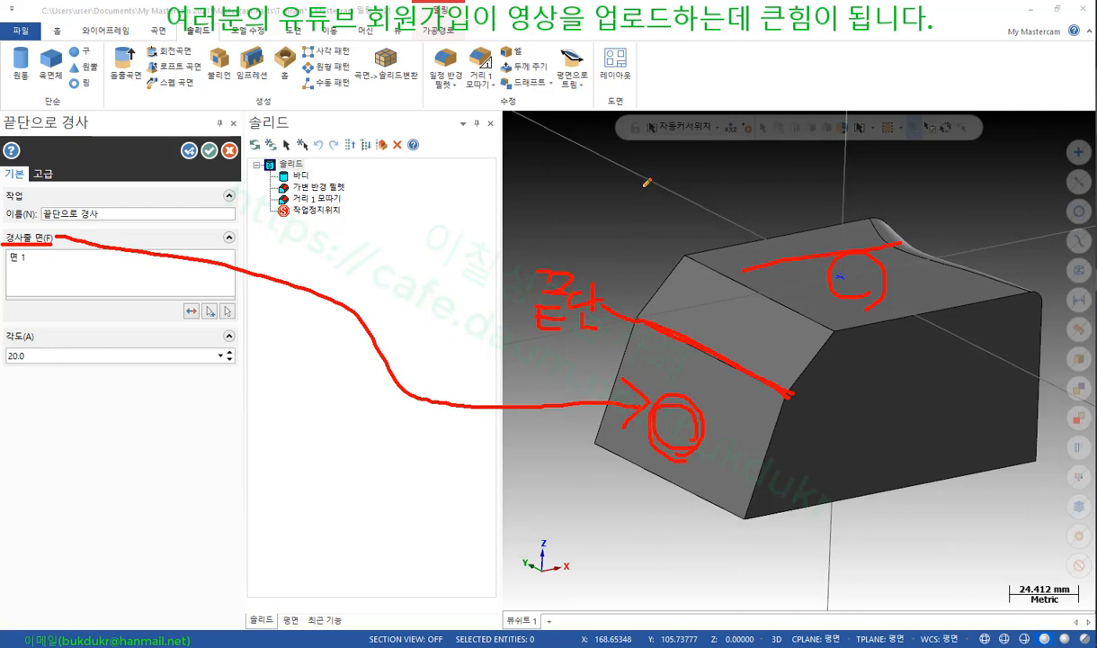
{"action": "right_click", "coordinate": [646, 183]}
{"action": "left_click", "coordinate": [655, 339]}
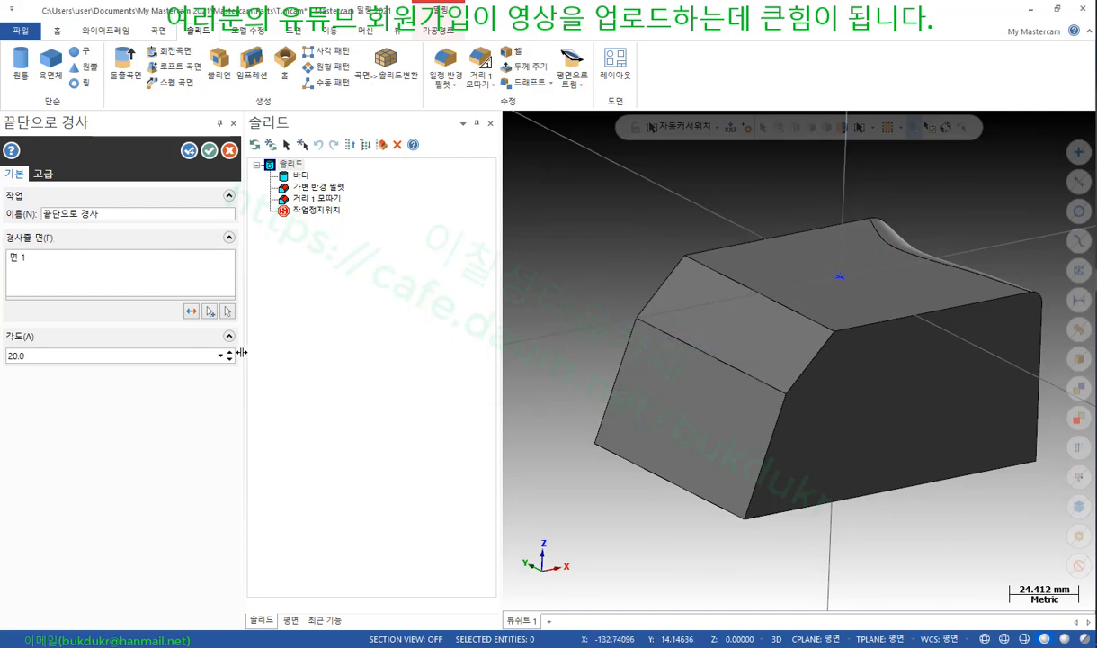
Reverse the edge draft's direction back and forth to compare the inward and outward slopes of the end face
{"action": "left_click", "coordinate": [192, 315]}
{"action": "scroll", "coordinate": [627, 284], "scroll_direction": "down", "scroll_amount": 2}
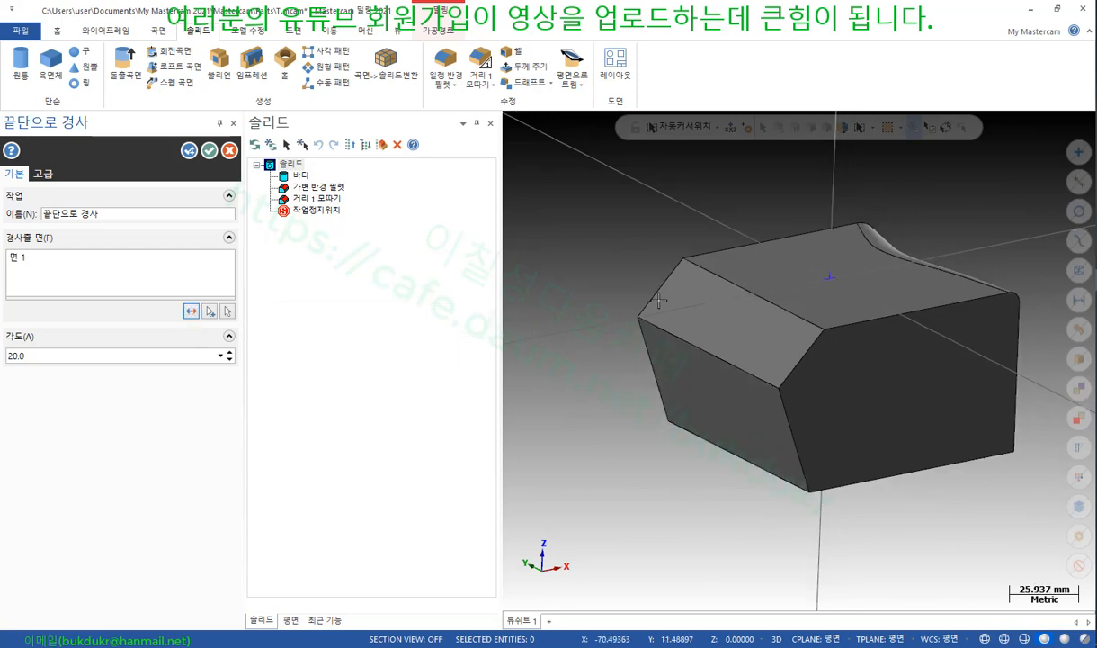
{"action": "middle_click_drag", "start_coordinate": [693, 308], "coordinate": [613, 279]}
{"action": "scroll", "coordinate": [733, 273], "scroll_direction": "up", "scroll_amount": 3}
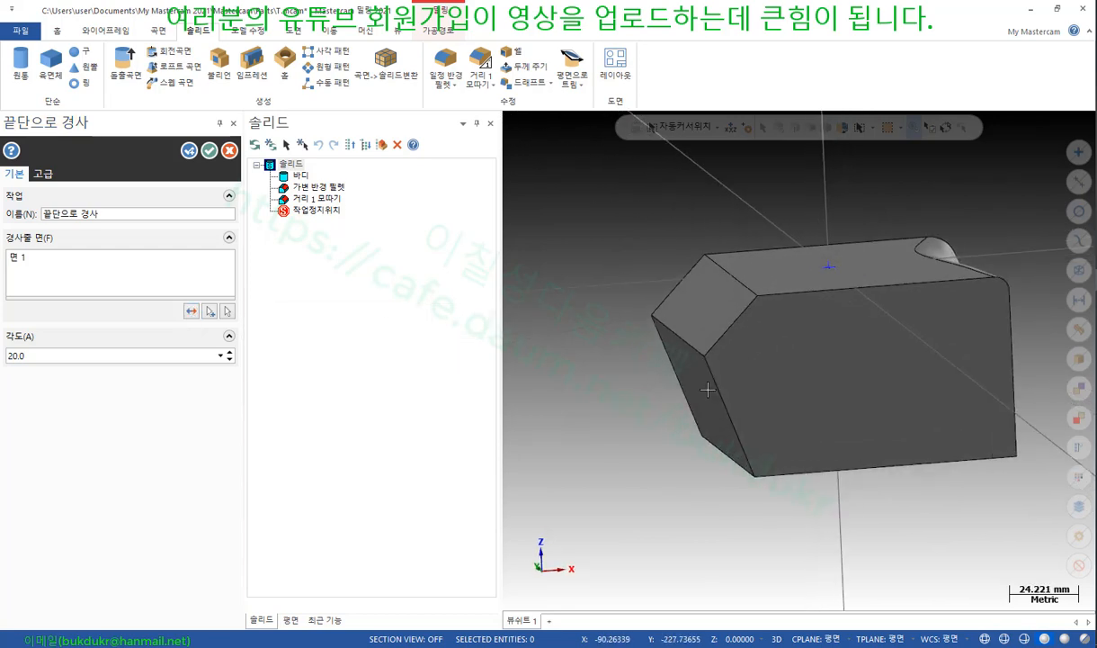
{"action": "left_click", "coordinate": [193, 311]}
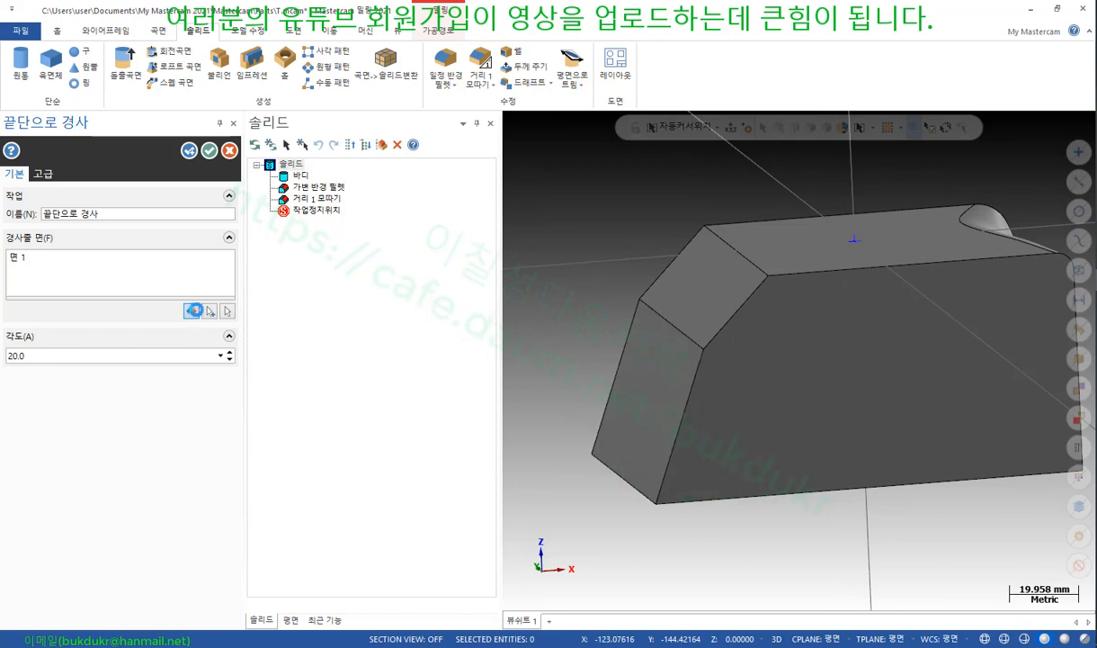
{"action": "left_click", "coordinate": [193, 311]}
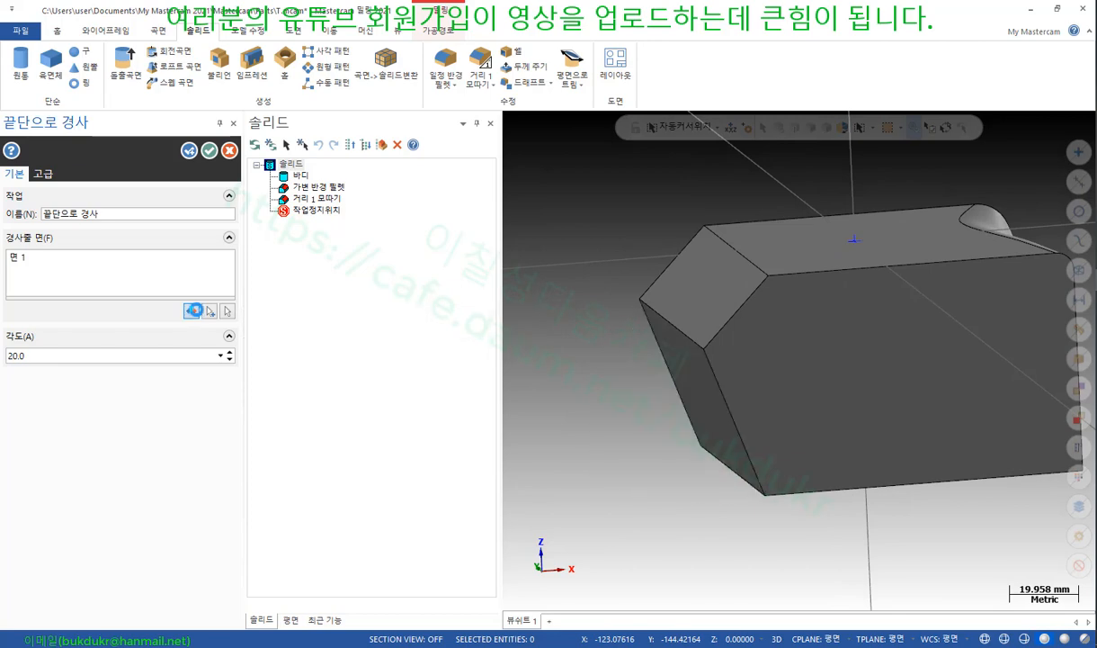
Lower the edge draft's angle to -6 degrees and reverse its direction again
{"action": "left_click", "coordinate": [230, 359]}
{"action": "left_click", "coordinate": [230, 359]}
{"action": "left_click", "coordinate": [230, 358]}
{"action": "left_click", "coordinate": [231, 359]}
{"action": "left_click", "coordinate": [230, 358]}
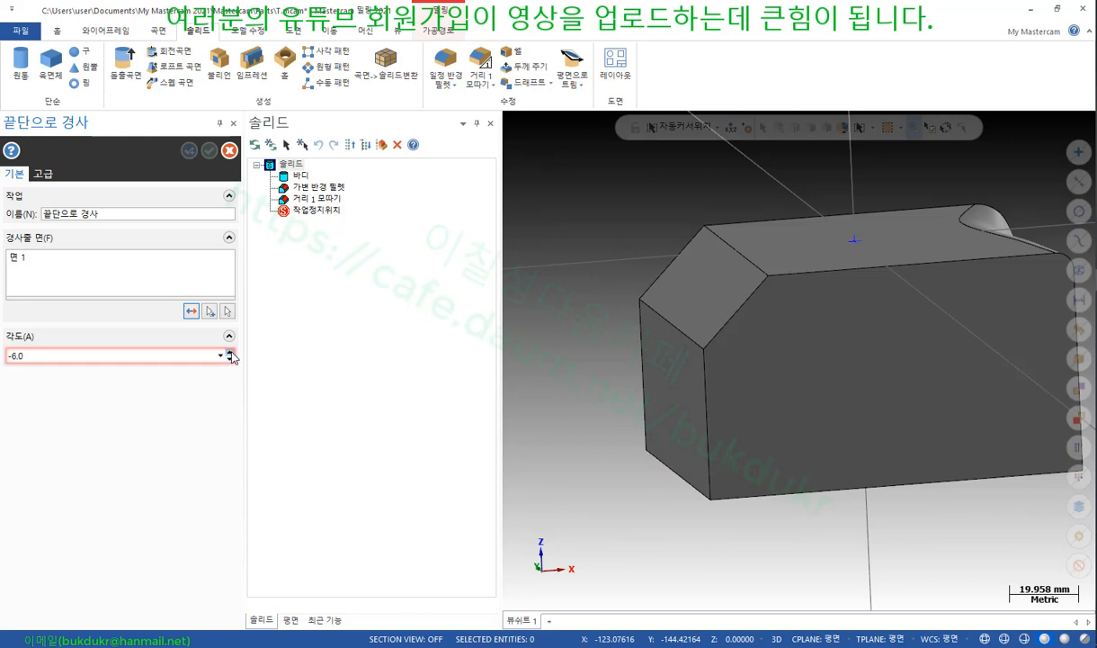
{"action": "left_click", "coordinate": [192, 312]}
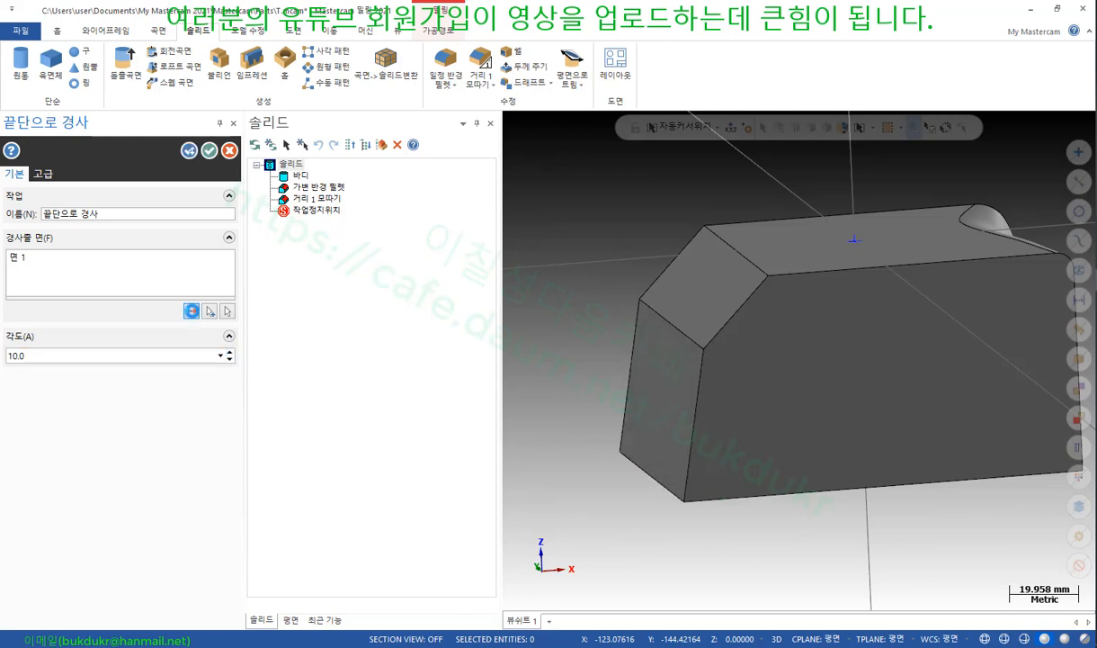
Set the edge draft's angle to 35 degrees and apply the draft to the end face
{"action": "left_click", "coordinate": [230, 353]}
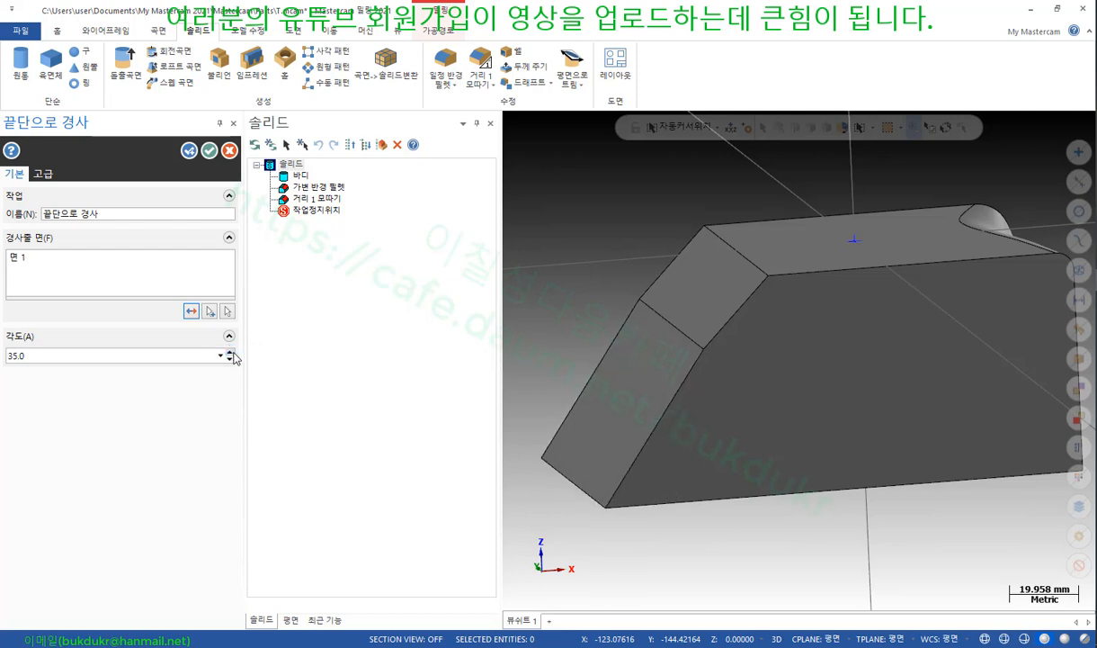
{"action": "scroll", "coordinate": [644, 252], "scroll_direction": "down", "scroll_amount": 2}
{"action": "mouse_move", "coordinate": [644, 252]}
{"action": "middle_mouse_down"}
{"action": "mouse_move", "coordinate": [620, 232]}
{"action": "mouse_move", "coordinate": [644, 252]}
{"action": "middle_mouse_up"}
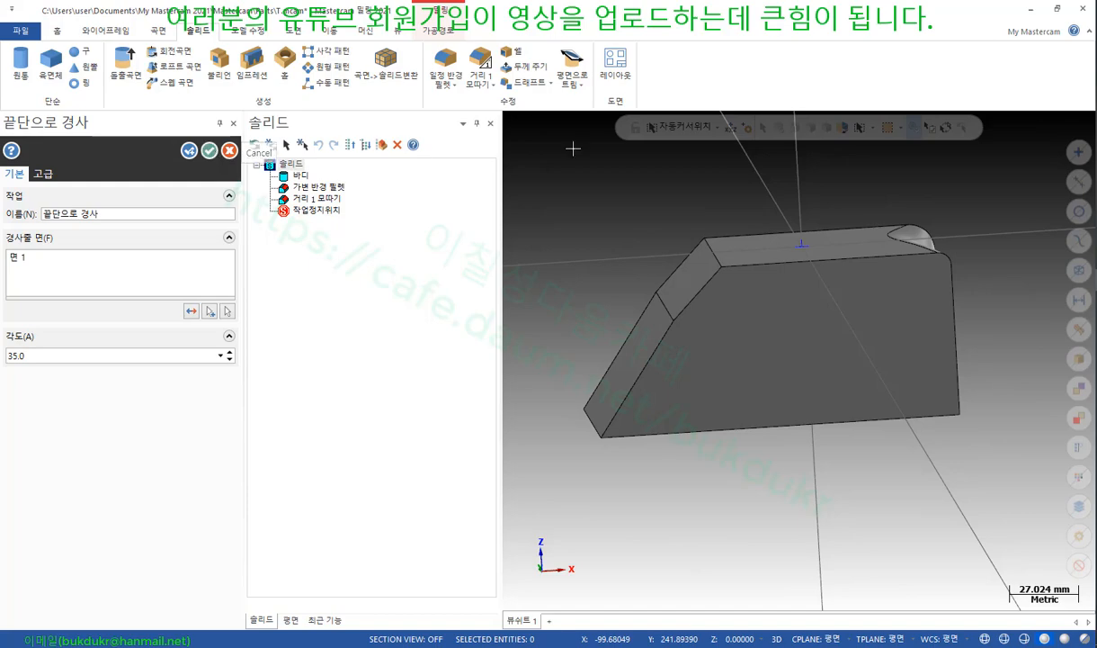
{"action": "left_click", "coordinate": [209, 150]}
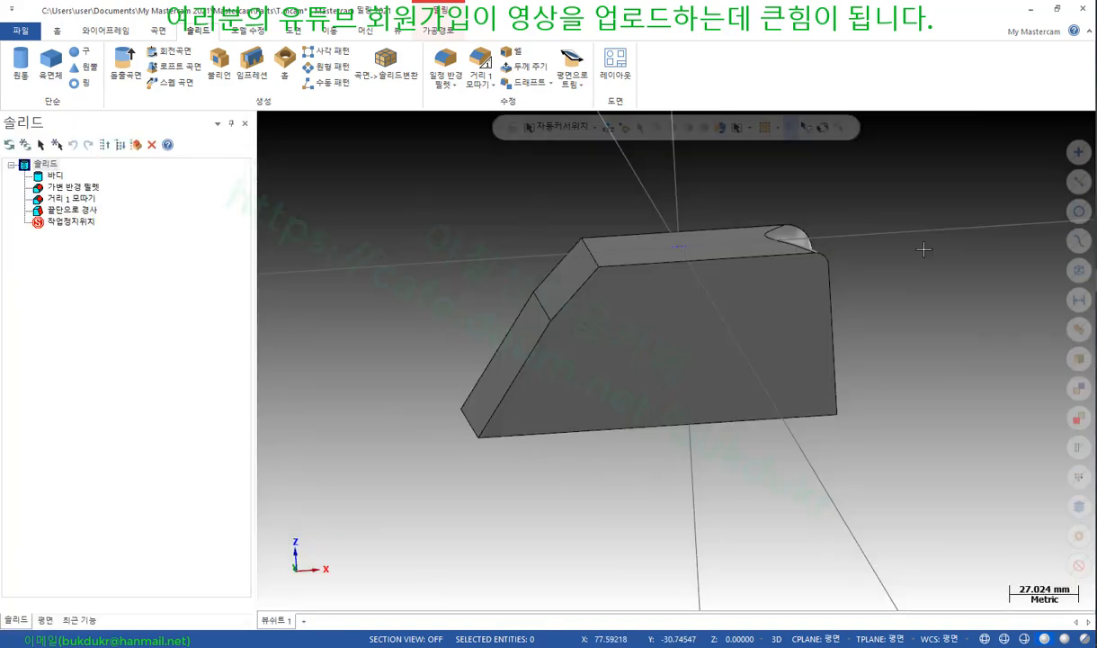
Switch to the Mastercam textbook PDF in Adobe Acrobat and examine the reference edges and target faces in the edge draft figures
{"action": "key", "text": "alt+Tab"}
{"action": "scroll", "coordinate": [409, 333], "scroll_direction": "down", "scroll_amount": 3}
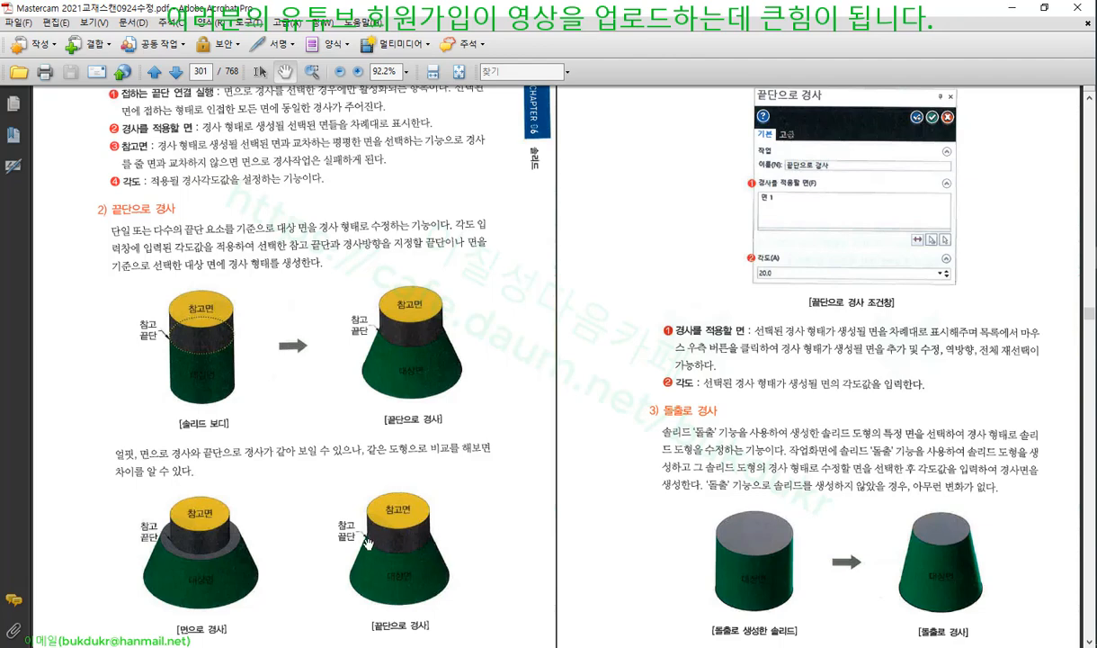
{"action": "key", "text": "ctrl+alt+d"}
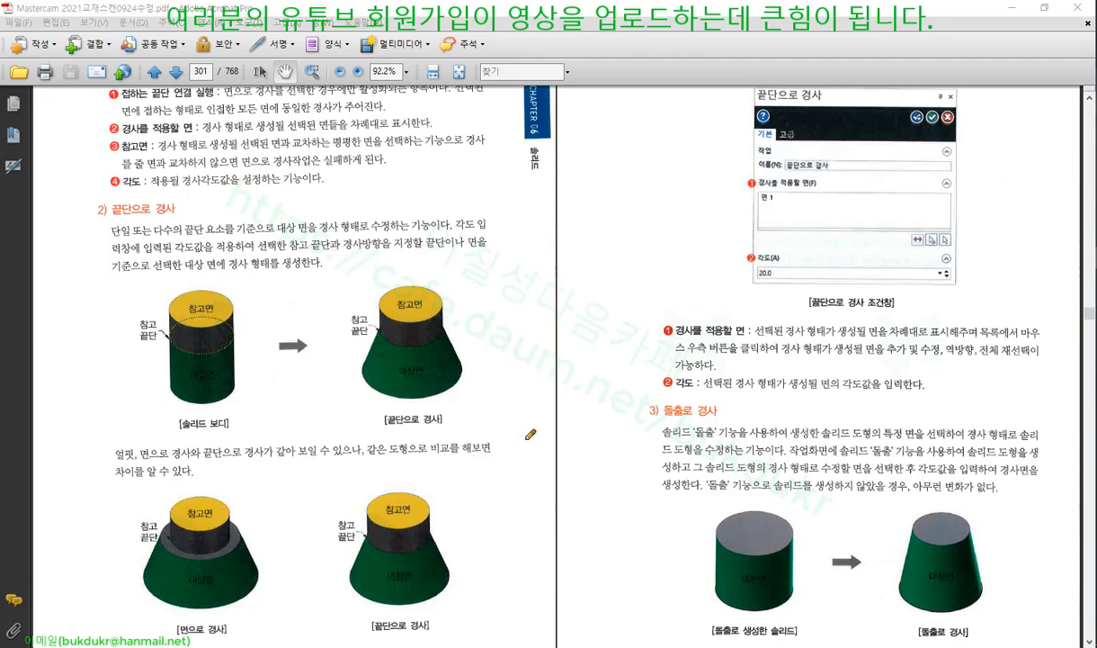
{"action": "mouse_move", "coordinate": [368, 537]}
{"action": "left_mouse_down"}
{"action": "mouse_move", "coordinate": [396, 550]}
{"action": "mouse_move", "coordinate": [430, 541]}
{"action": "mouse_move", "coordinate": [411, 583]}
{"action": "mouse_move", "coordinate": [441, 578]}
{"action": "left_mouse_up"}
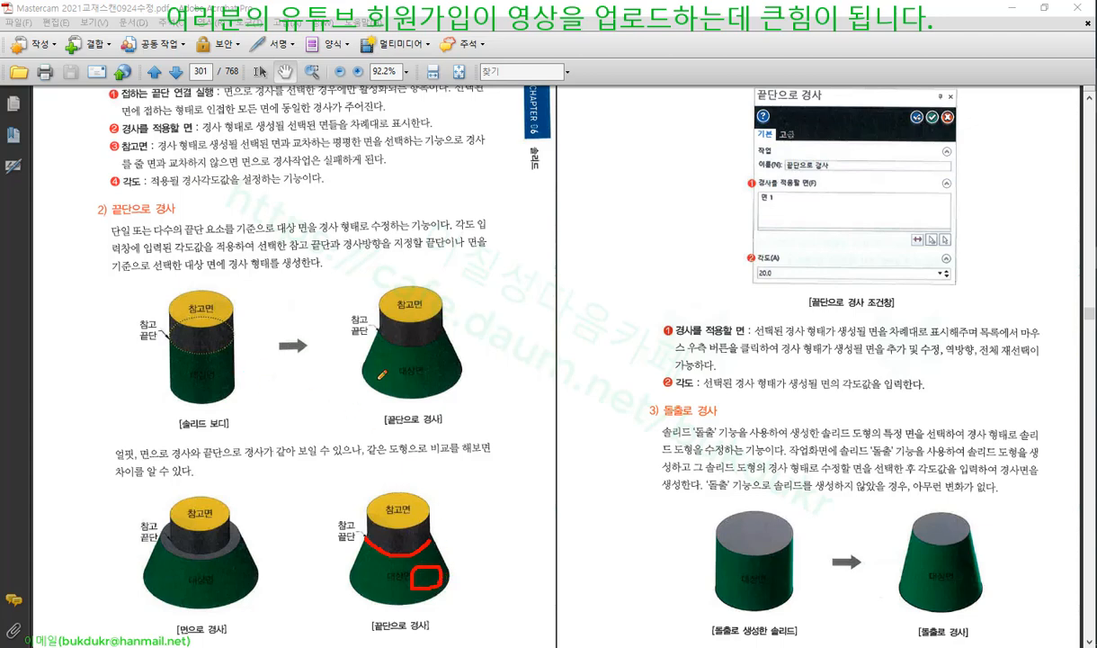
{"action": "left_click_drag", "start_coordinate": [398, 369], "coordinate": [419, 372]}
{"action": "mouse_move", "coordinate": [380, 327]}
{"action": "left_mouse_down"}
{"action": "mouse_move", "coordinate": [420, 340]}
{"action": "mouse_move", "coordinate": [450, 327]}
{"action": "left_mouse_up"}
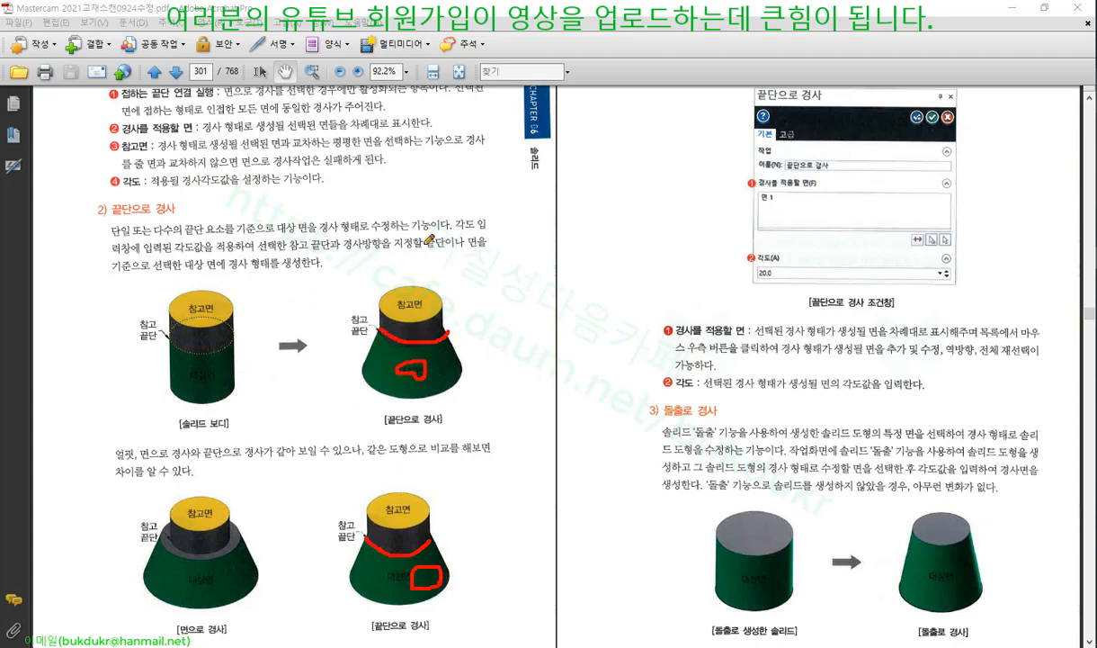
{"action": "right_click", "coordinate": [712, 237]}
{"action": "left_click", "coordinate": [716, 387]}
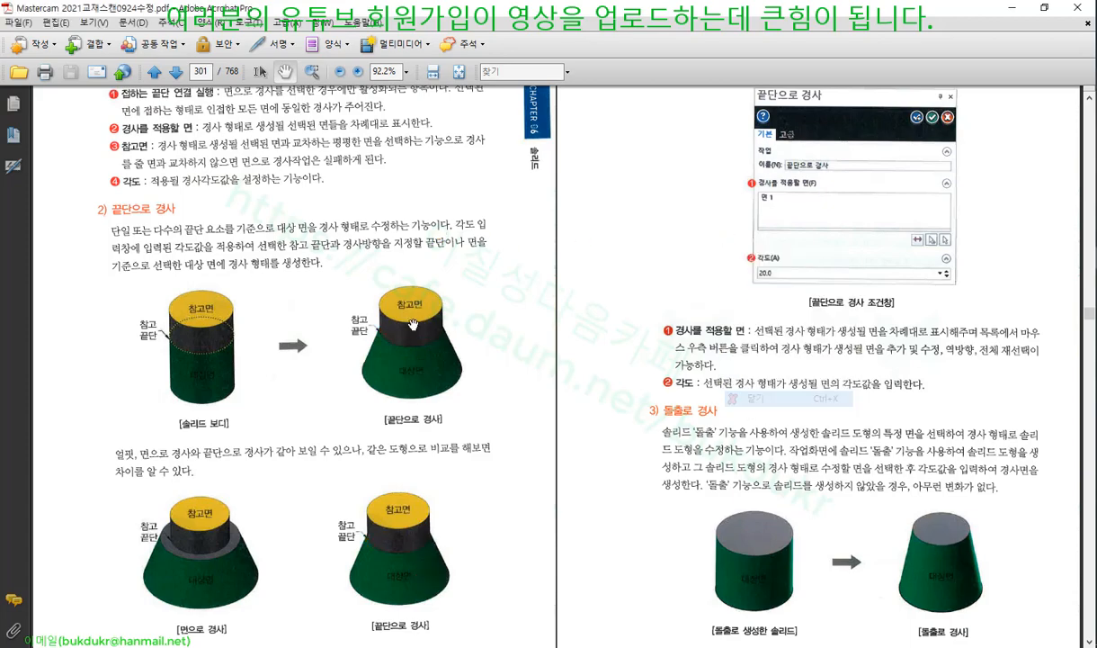
Read the textbook's description of the edge draft settings and the start of the extrude draft section
{"action": "scroll", "coordinate": [364, 310], "scroll_direction": "down", "scroll_amount": 1}
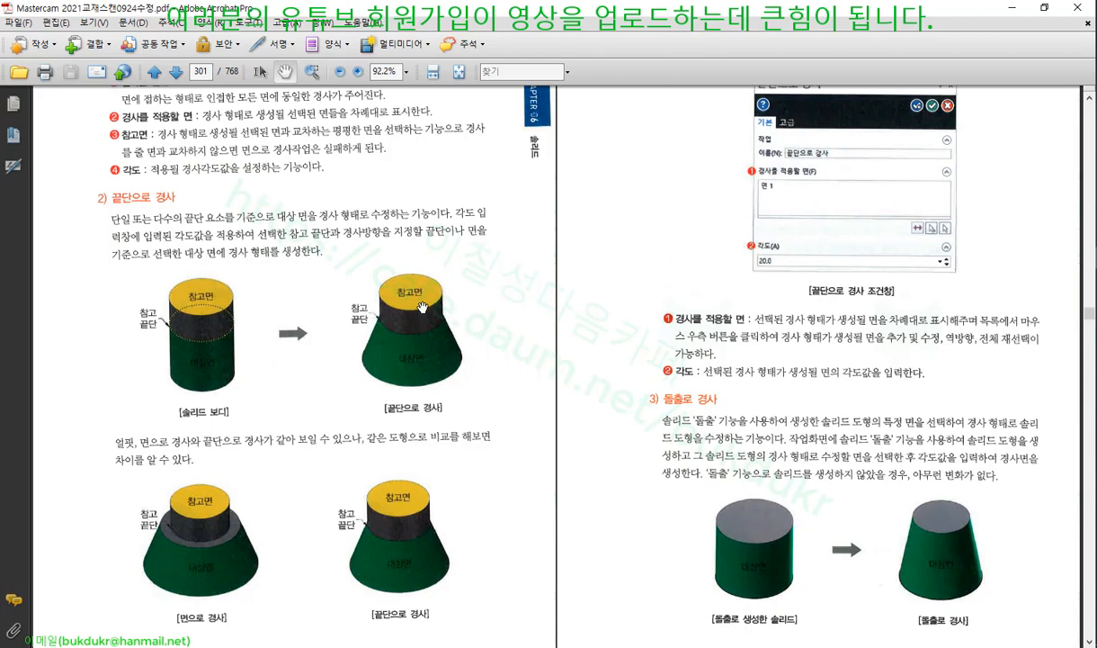
{"action": "scroll", "coordinate": [807, 343], "scroll_direction": "up", "scroll_amount": 2}
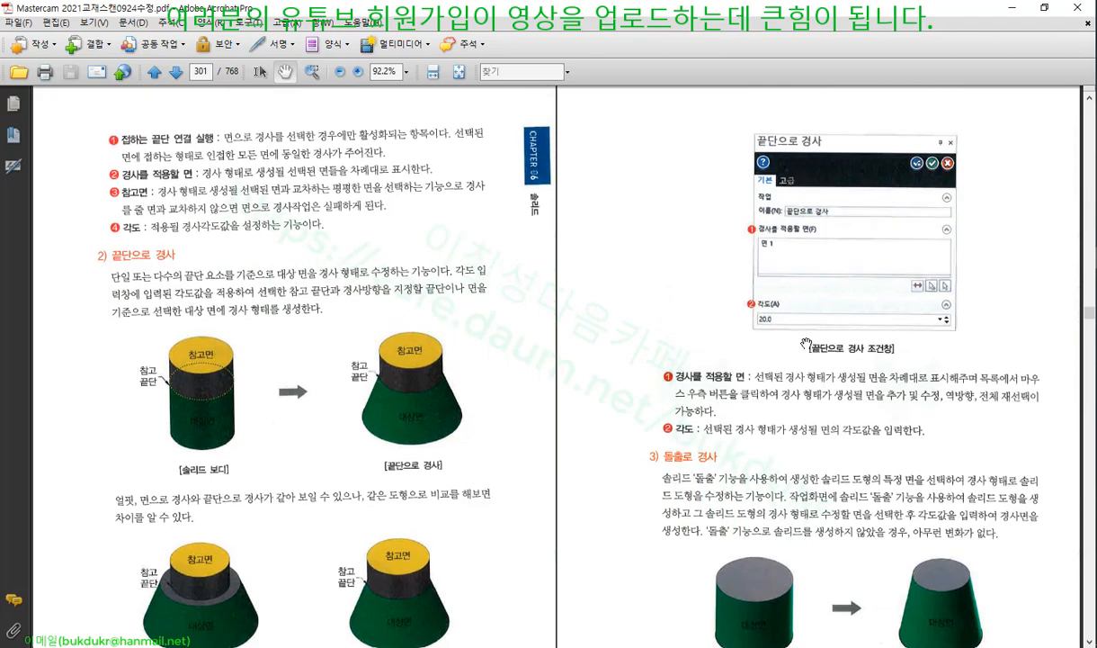
{"action": "scroll", "coordinate": [736, 401], "scroll_direction": "down", "scroll_amount": 1}
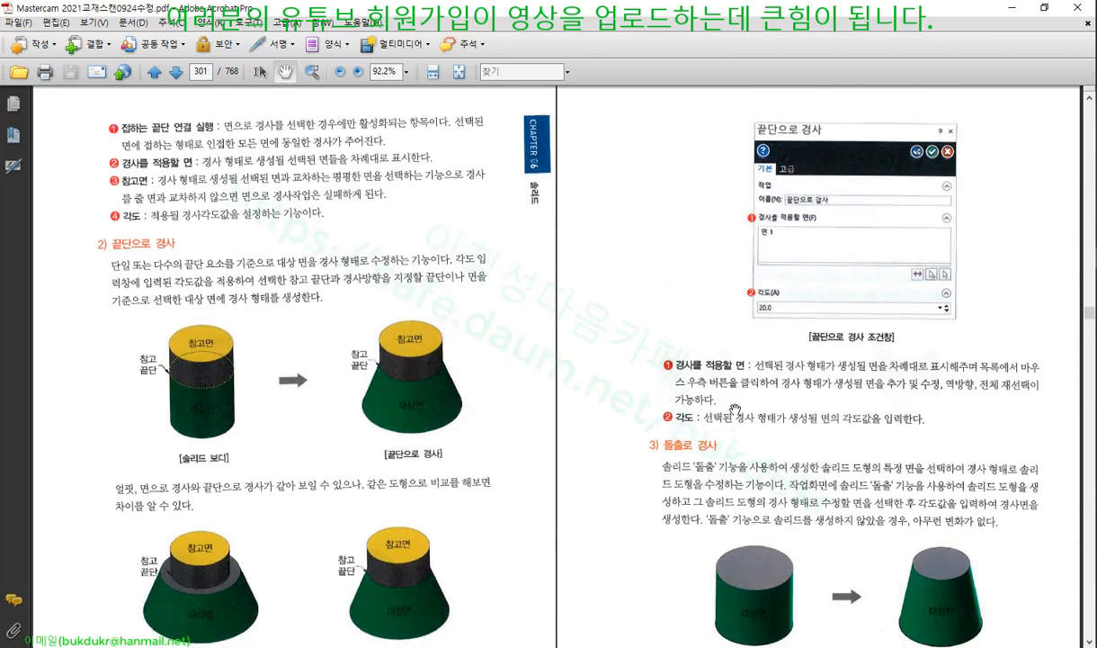
{"action": "scroll", "coordinate": [735, 410], "scroll_direction": "down", "scroll_amount": 1}
{"action": "scroll", "coordinate": [664, 426], "scroll_direction": "down", "scroll_amount": 2}
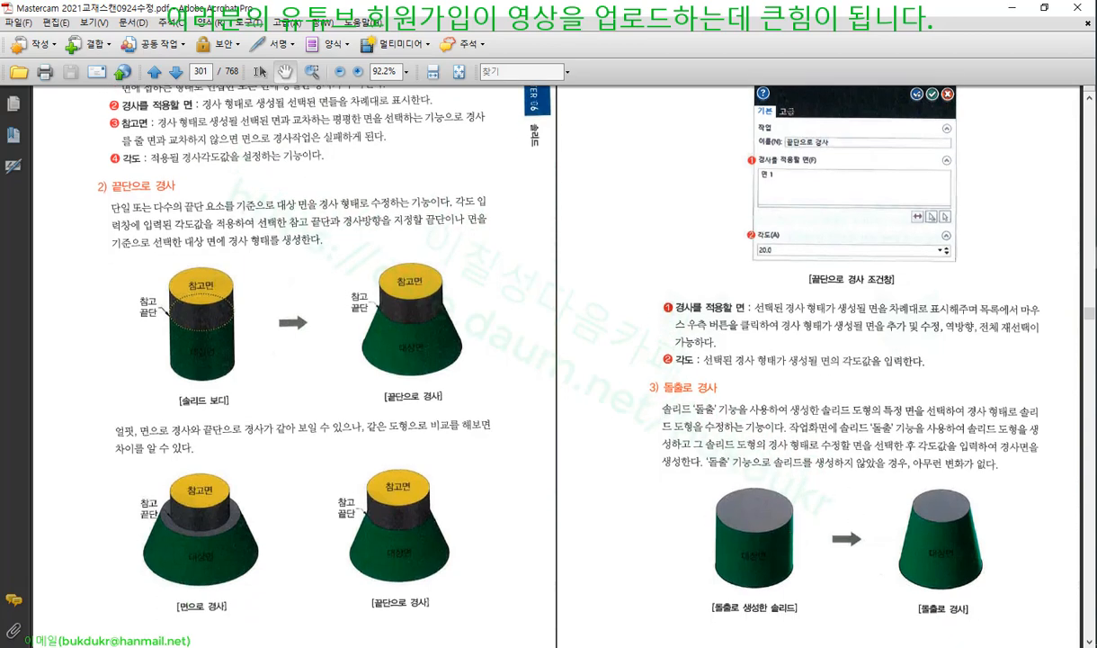
Switch back to Mastercam and examine the drafted end face of the block
{"action": "mouse_move", "coordinate": [1096, 256]}
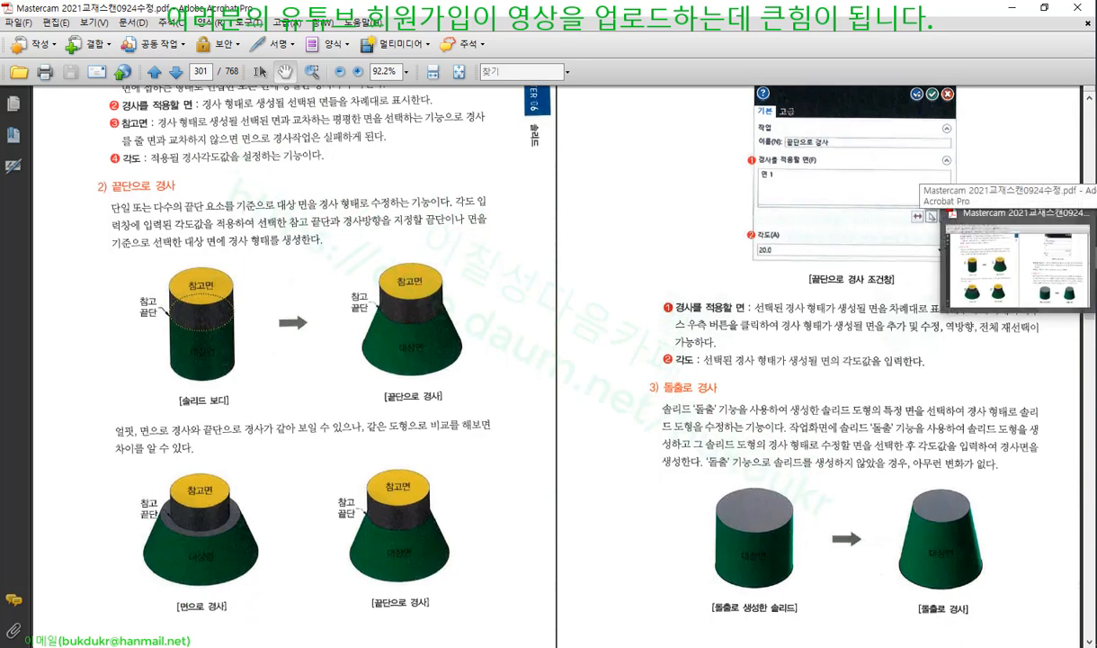
{"action": "left_click", "coordinate": [1096, 257]}
{"action": "scroll", "coordinate": [639, 324], "scroll_direction": "down", "scroll_amount": 3}
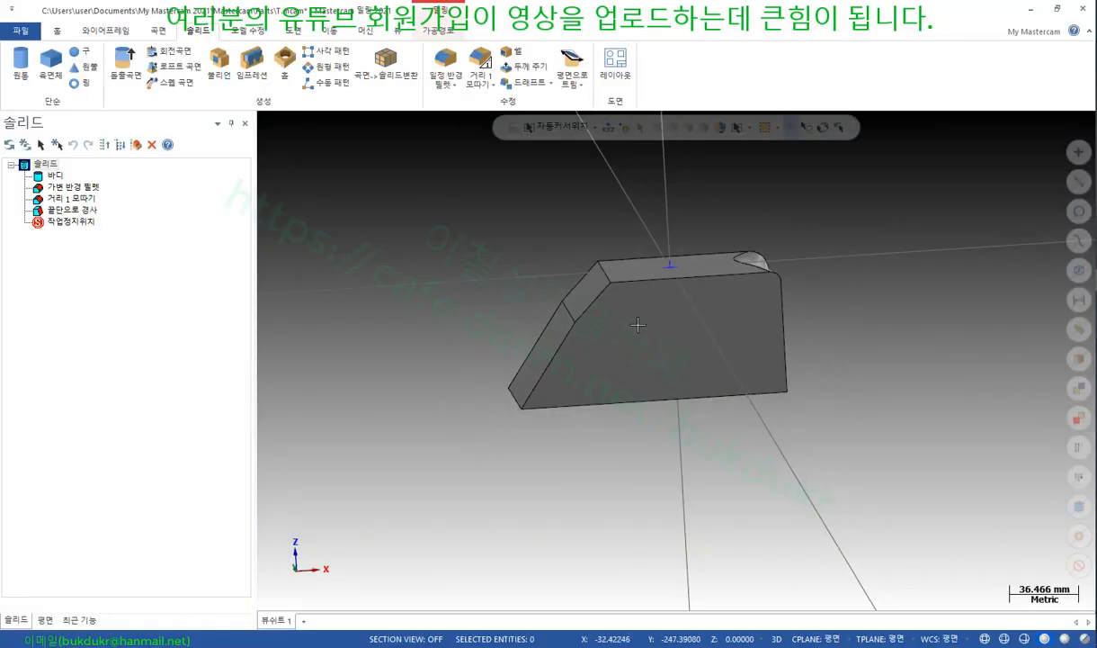
{"action": "middle_click_drag", "start_coordinate": [640, 324], "coordinate": [675, 253]}
{"action": "scroll", "coordinate": [702, 211], "scroll_direction": "up", "scroll_amount": 4}
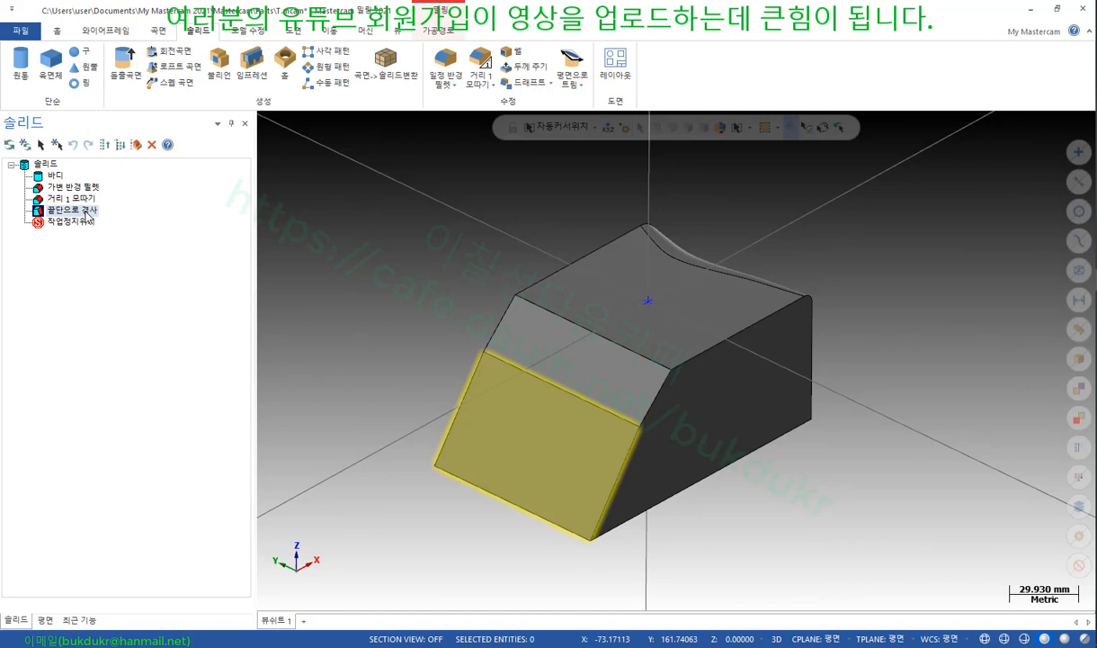
Delete the edge draft and the distance chamfer from the block's history and regenerate the solid
{"action": "key", "text": "Delete"}
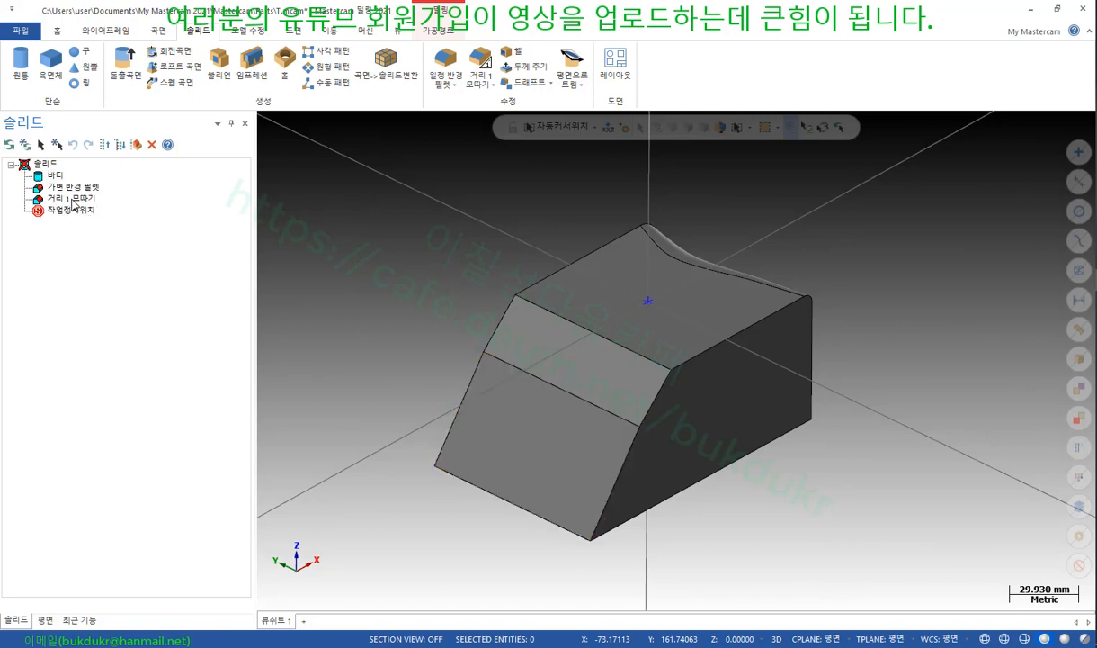
{"action": "key", "text": "Delete"}
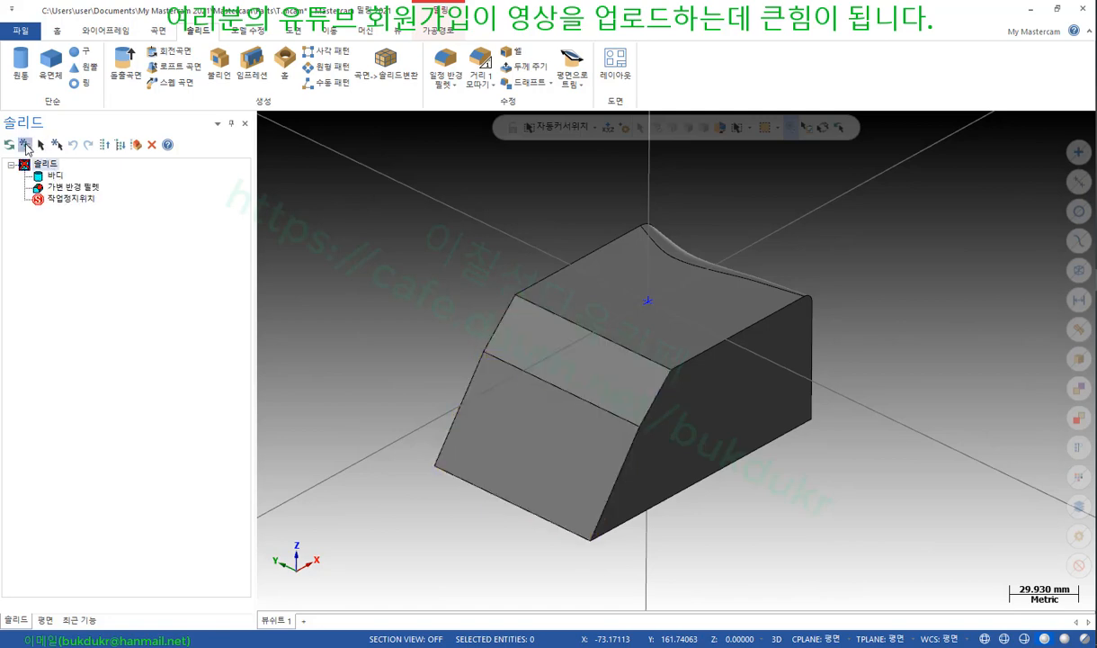
{"action": "scroll", "coordinate": [661, 225], "scroll_direction": "up", "scroll_amount": 2}
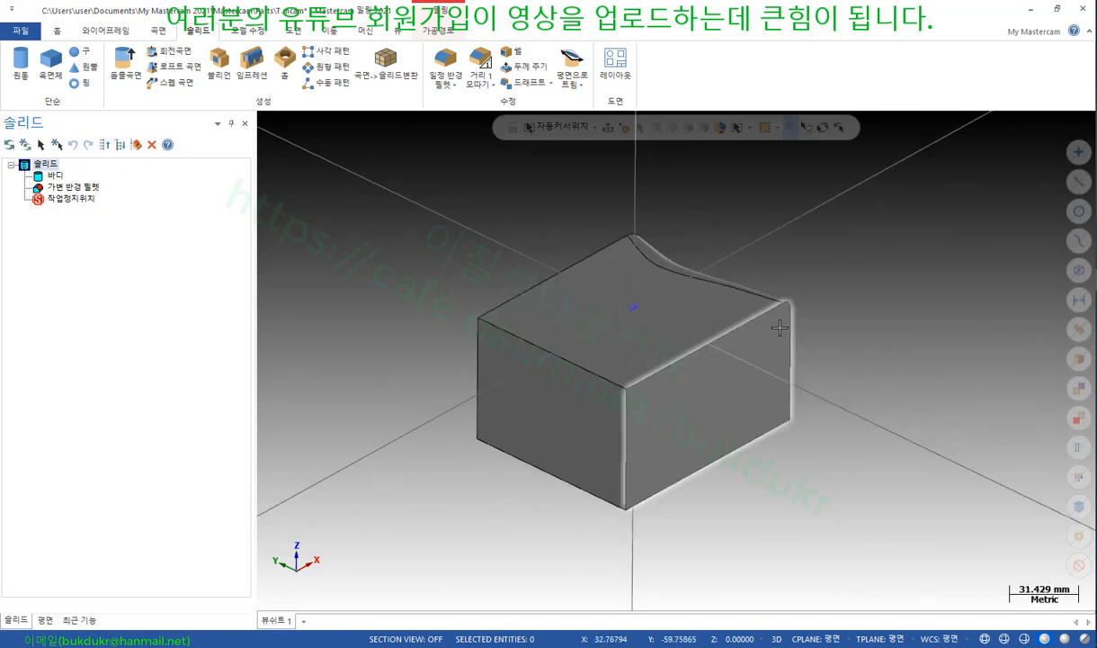
Draw a centre-point circle with a radius of about 78 mm on the ground plane beside the block
{"action": "scroll", "coordinate": [553, 301], "scroll_direction": "down", "scroll_amount": 2}
{"action": "scroll", "coordinate": [492, 309], "scroll_direction": "down", "scroll_amount": 2}
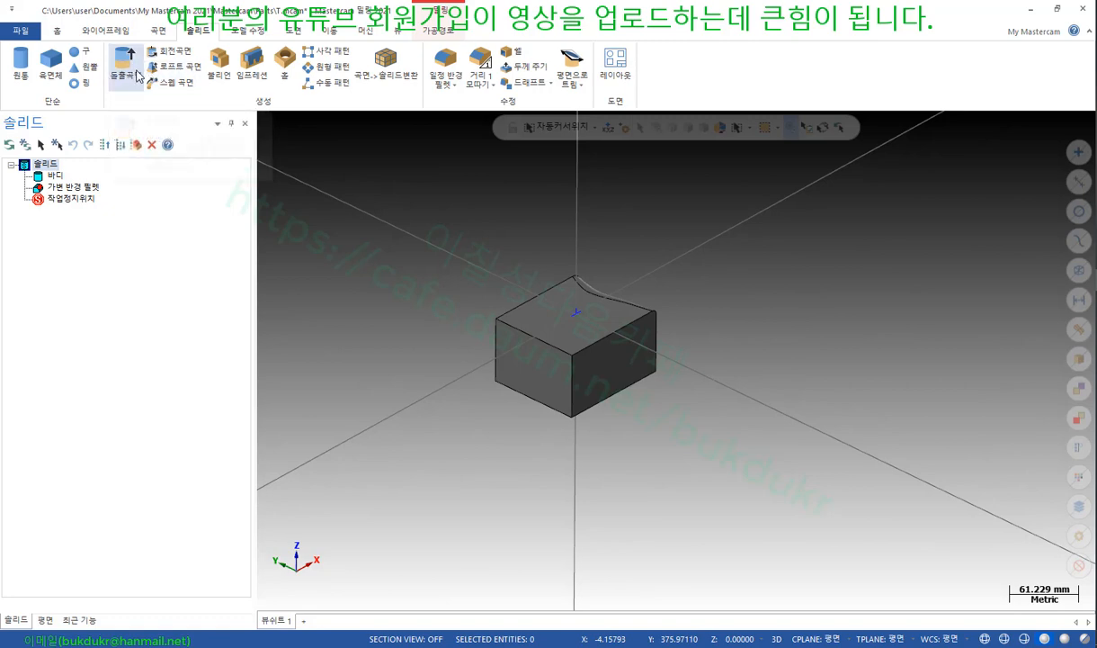
{"action": "left_click", "coordinate": [113, 32]}
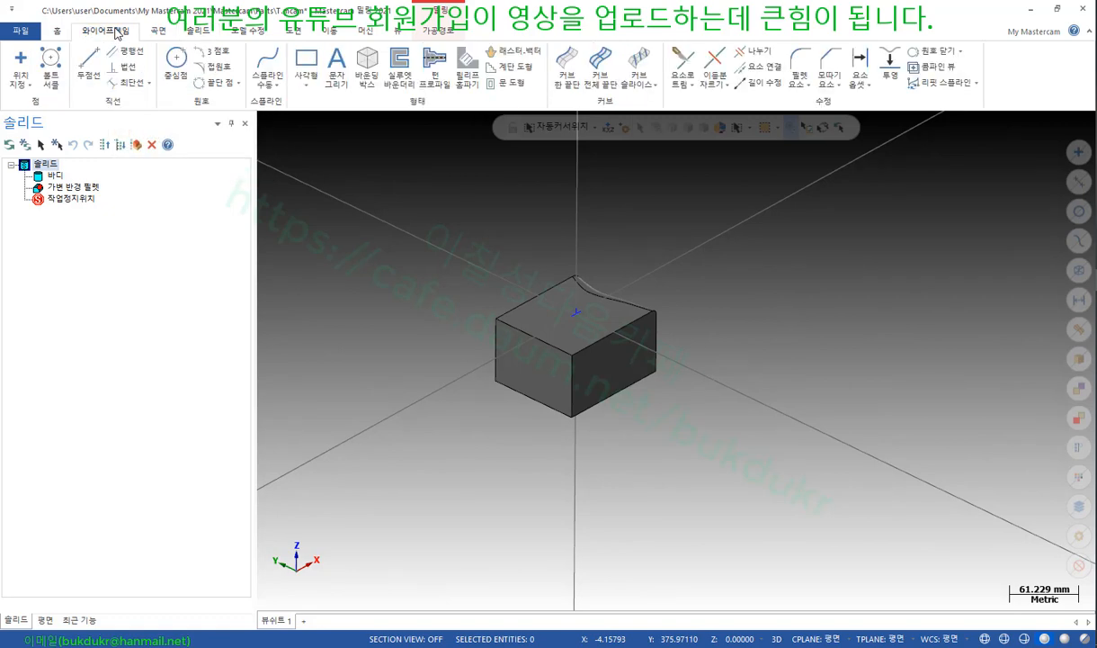
{"action": "left_click", "coordinate": [176, 63]}
{"action": "left_click", "coordinate": [844, 425]}
{"action": "left_click", "coordinate": [905, 393]}
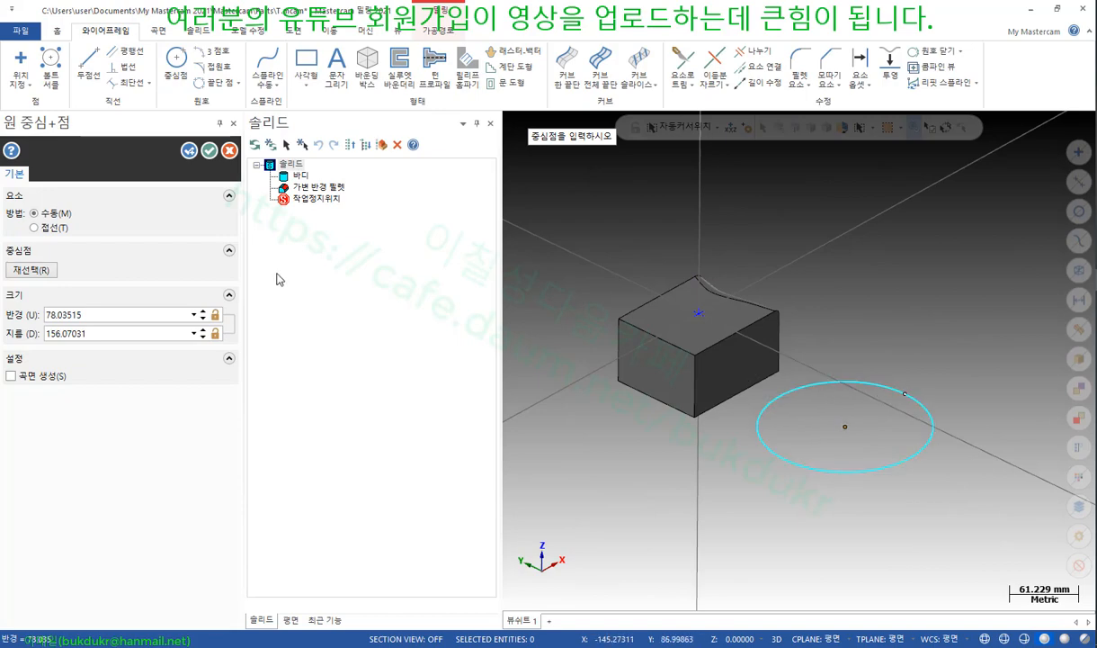
{"action": "left_click", "coordinate": [210, 150]}
Extrude the circle 50 mm upward as a new body
{"action": "left_click", "coordinate": [198, 30]}
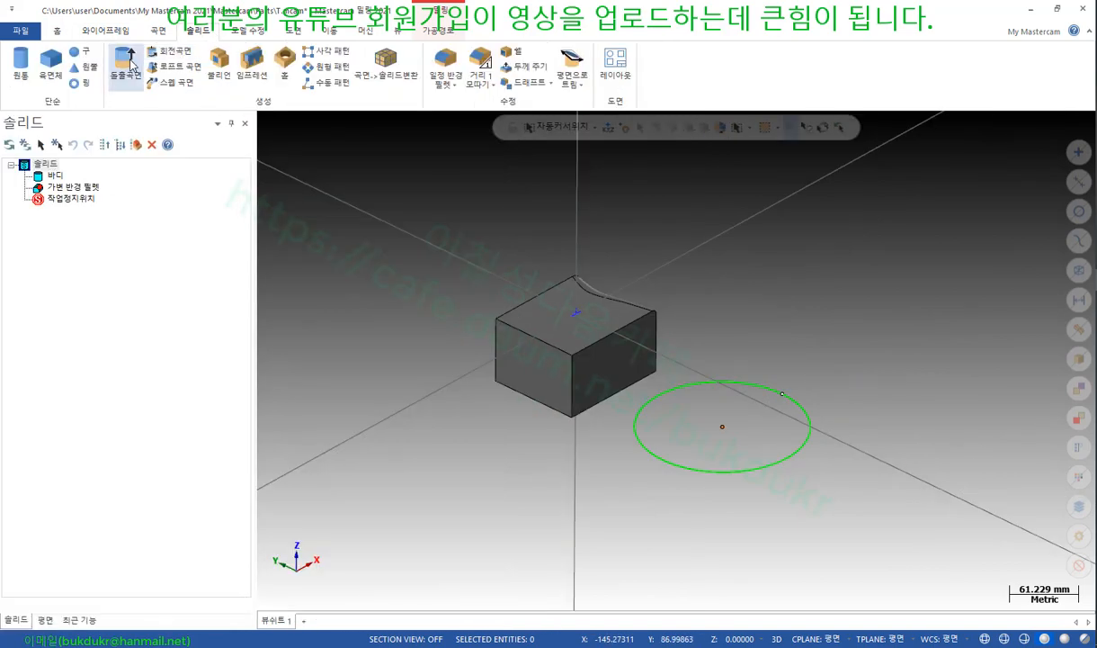
{"action": "left_click", "coordinate": [826, 466]}
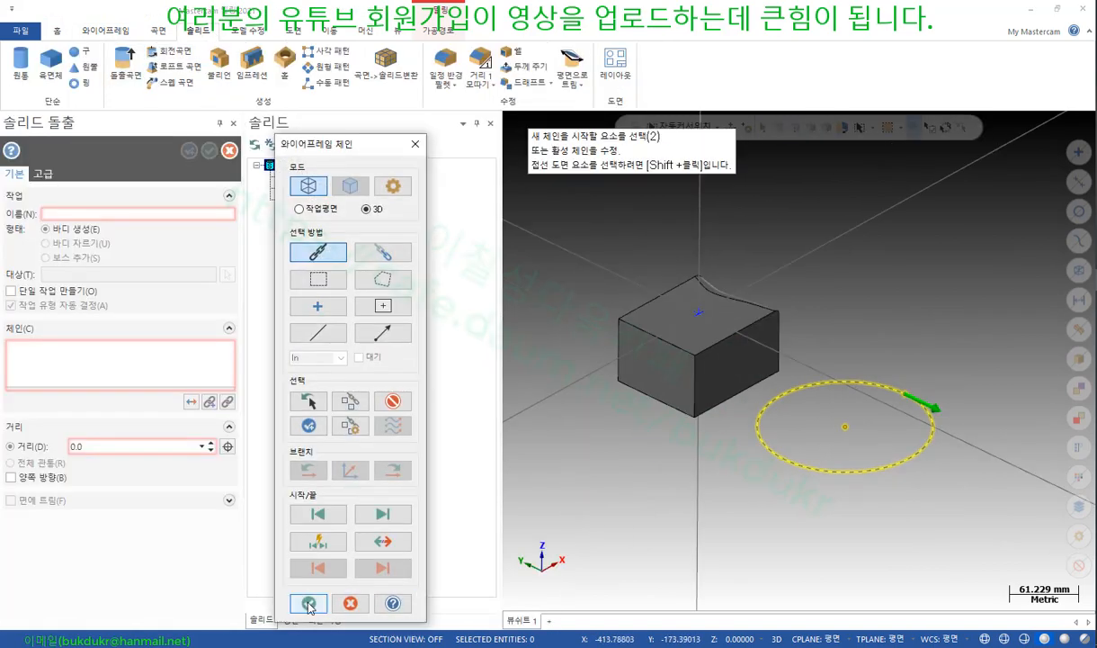
{"action": "left_click", "coordinate": [306, 597]}
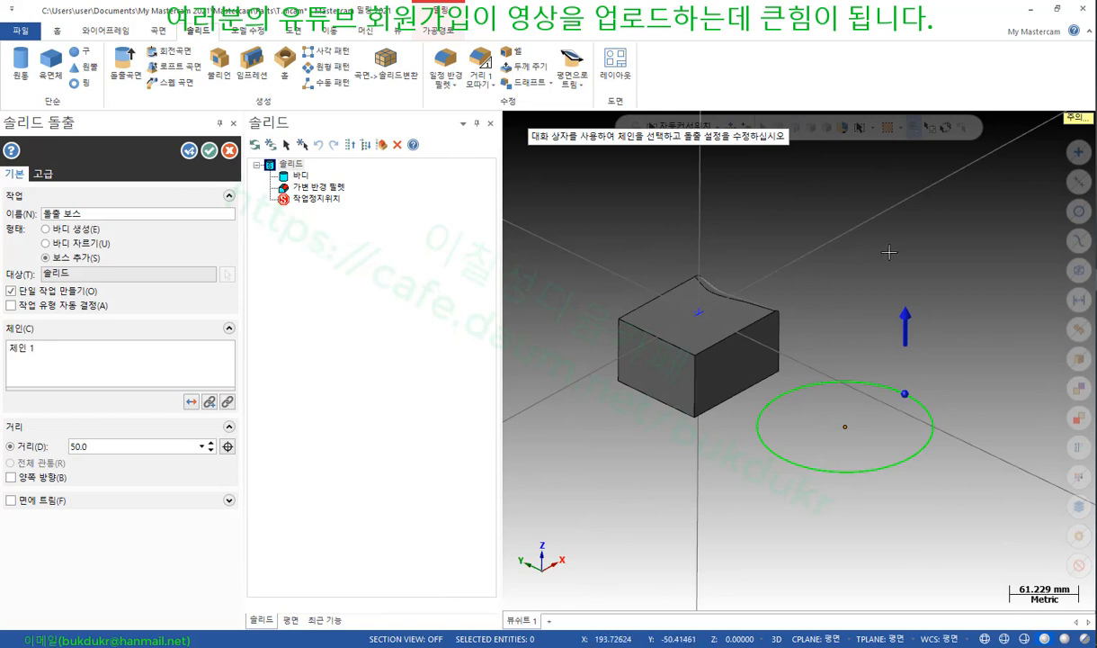
{"action": "left_click", "coordinate": [44, 172]}
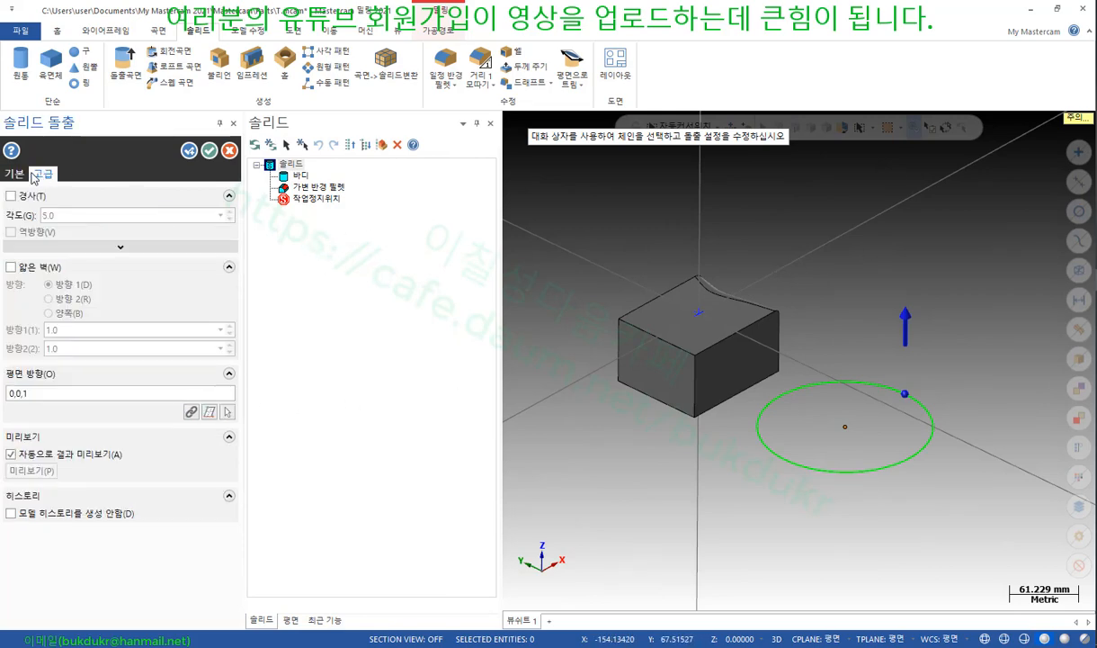
{"action": "left_click", "coordinate": [16, 174]}
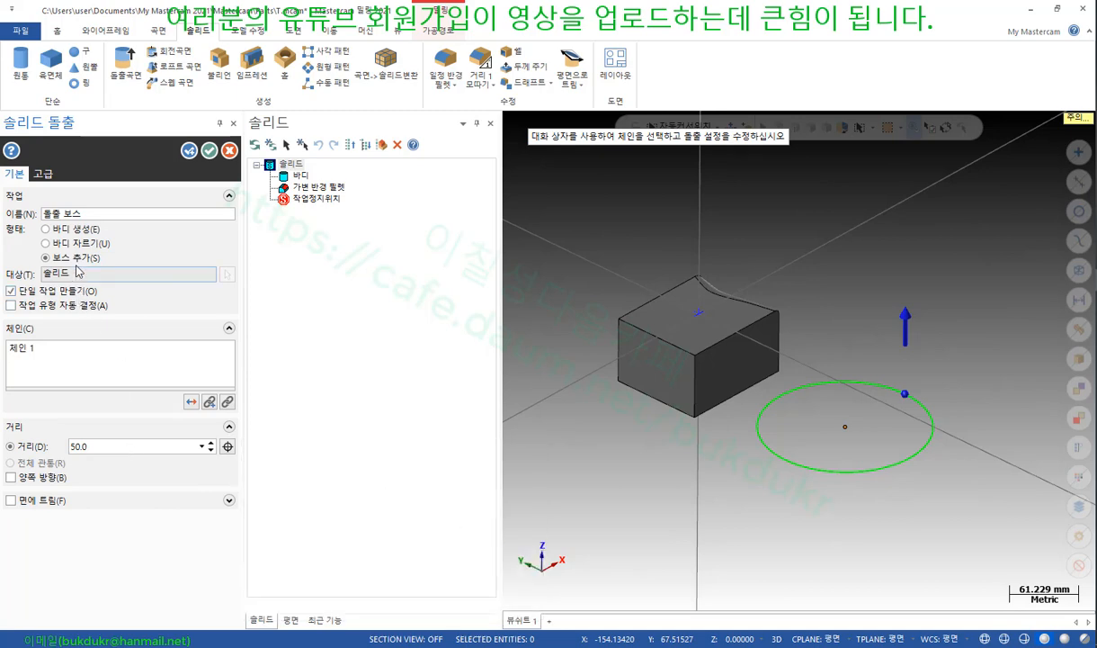
{"action": "left_click", "coordinate": [77, 233]}
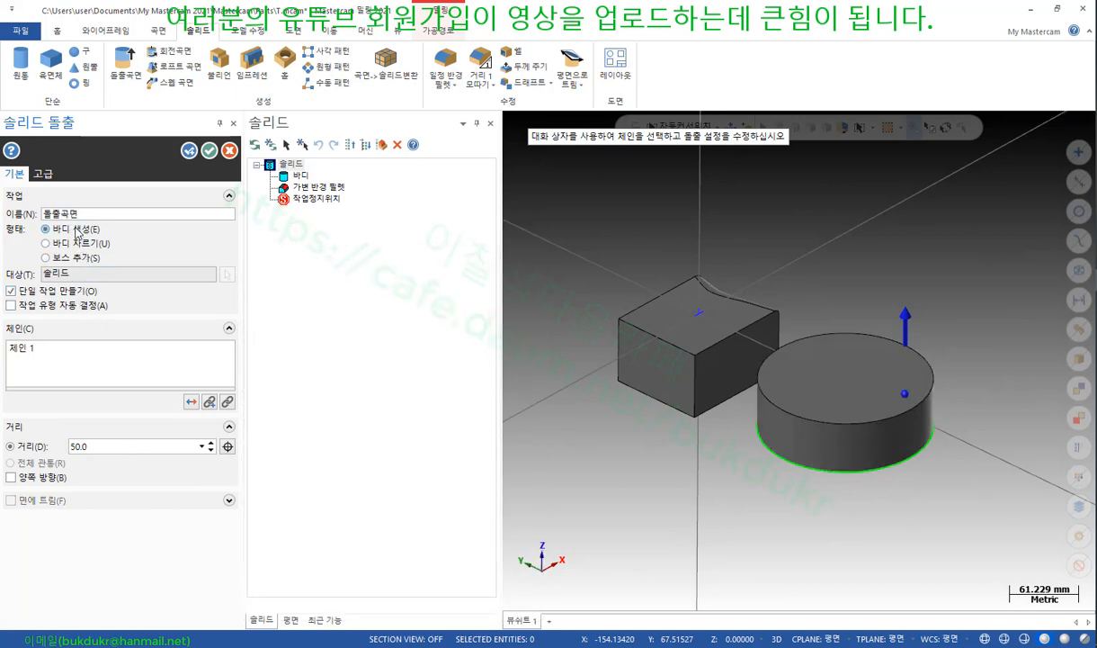
{"action": "left_click", "coordinate": [209, 157]}
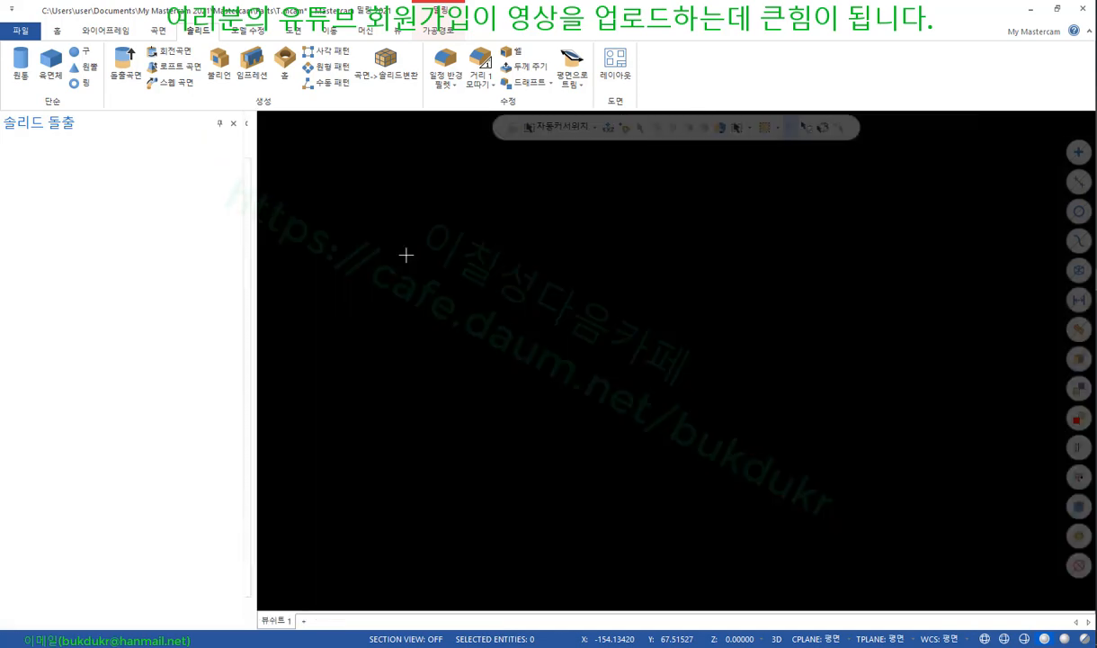
Start a draft to extrude operation on the side face of the cylinder
{"action": "left_click", "coordinate": [727, 441]}
{"action": "scroll", "coordinate": [739, 430], "scroll_direction": "up", "scroll_amount": 2}
{"action": "scroll", "coordinate": [739, 430], "scroll_direction": "up", "scroll_amount": 1}
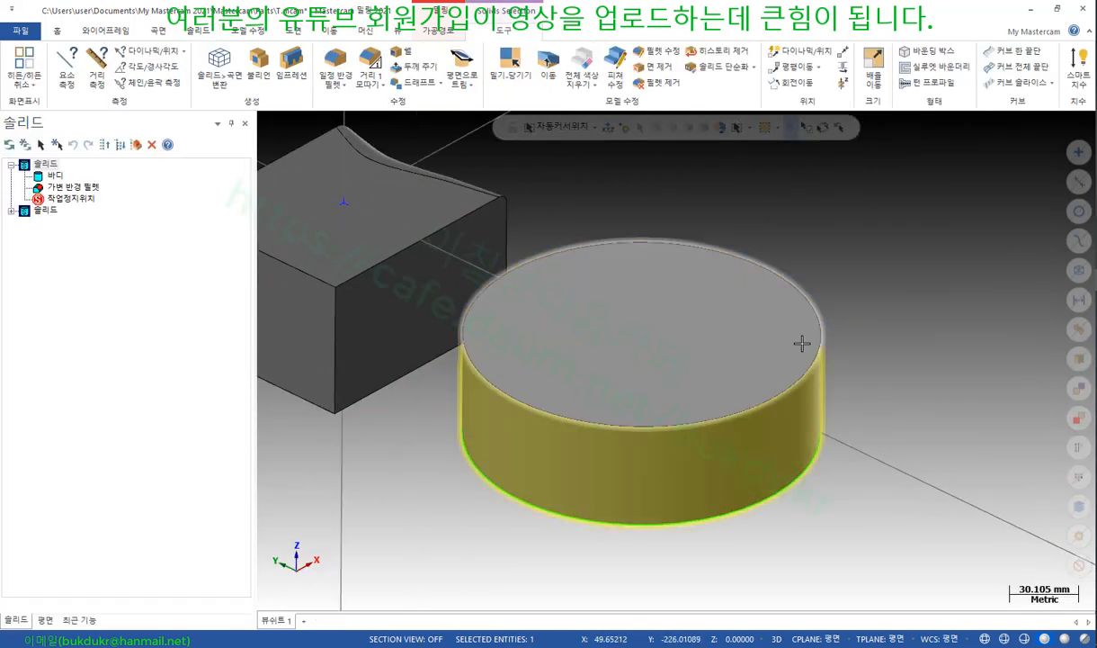
{"action": "left_click", "coordinate": [607, 216]}
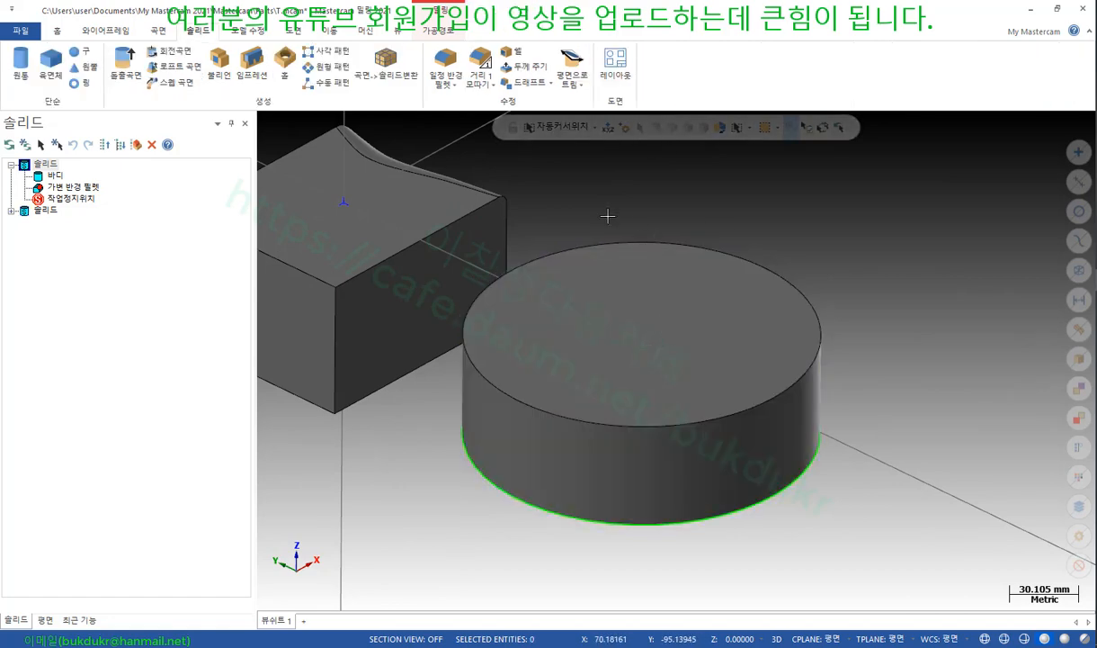
{"action": "left_click", "coordinate": [529, 82]}
{"action": "left_click", "coordinate": [541, 135]}
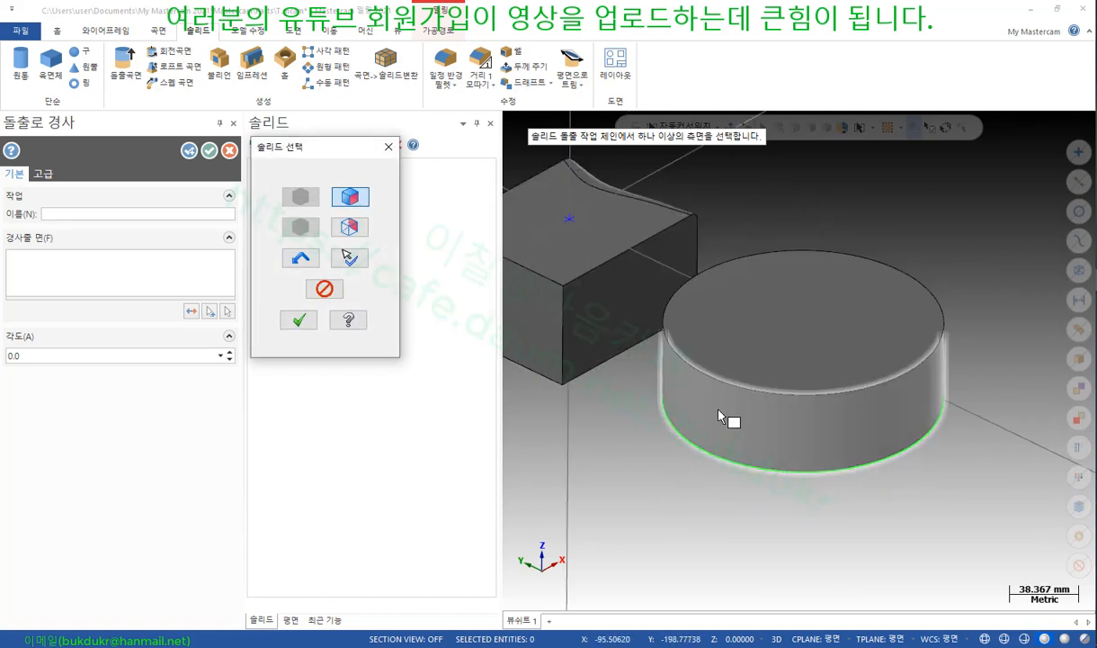
{"action": "left_click", "coordinate": [688, 392]}
{"action": "left_click", "coordinate": [300, 320]}
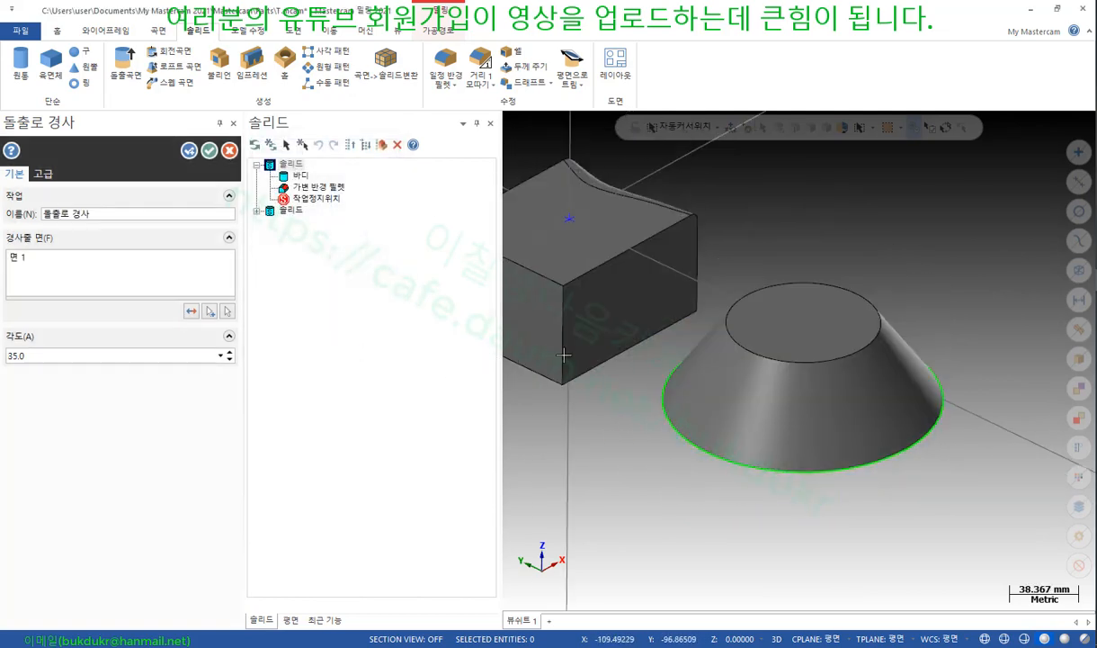
Try 20 degrees as the cylinder's draft angle, settle on 10 degrees and apply the draft
{"action": "double_click", "coordinate": [23, 359]}
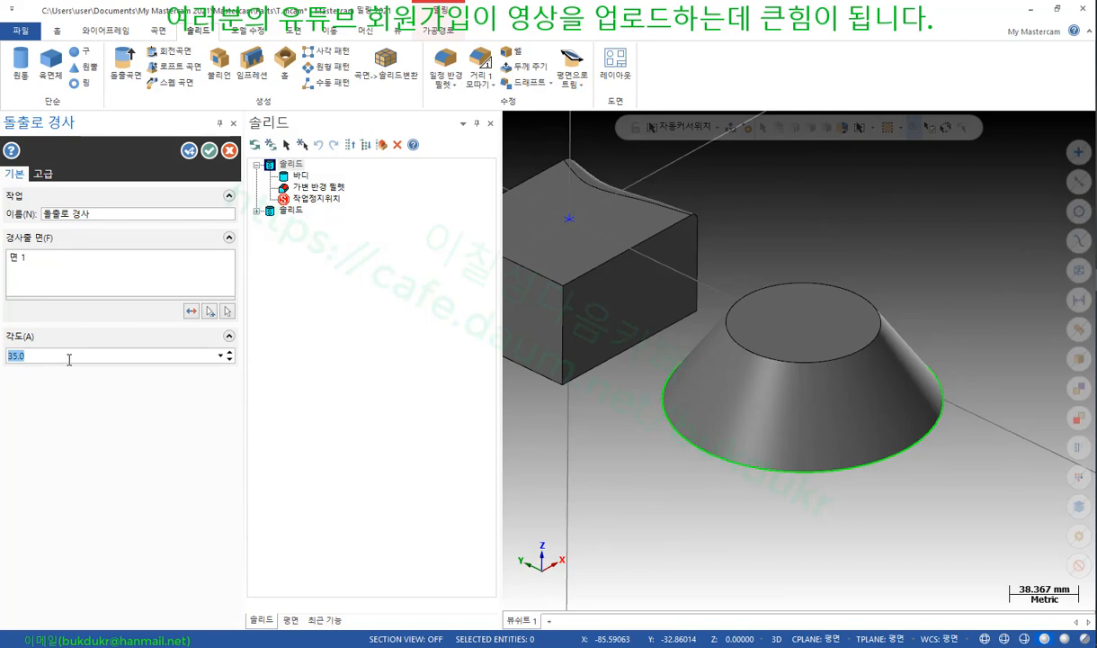
{"action": "type", "text": "20"}
{"action": "key", "text": "Return"}
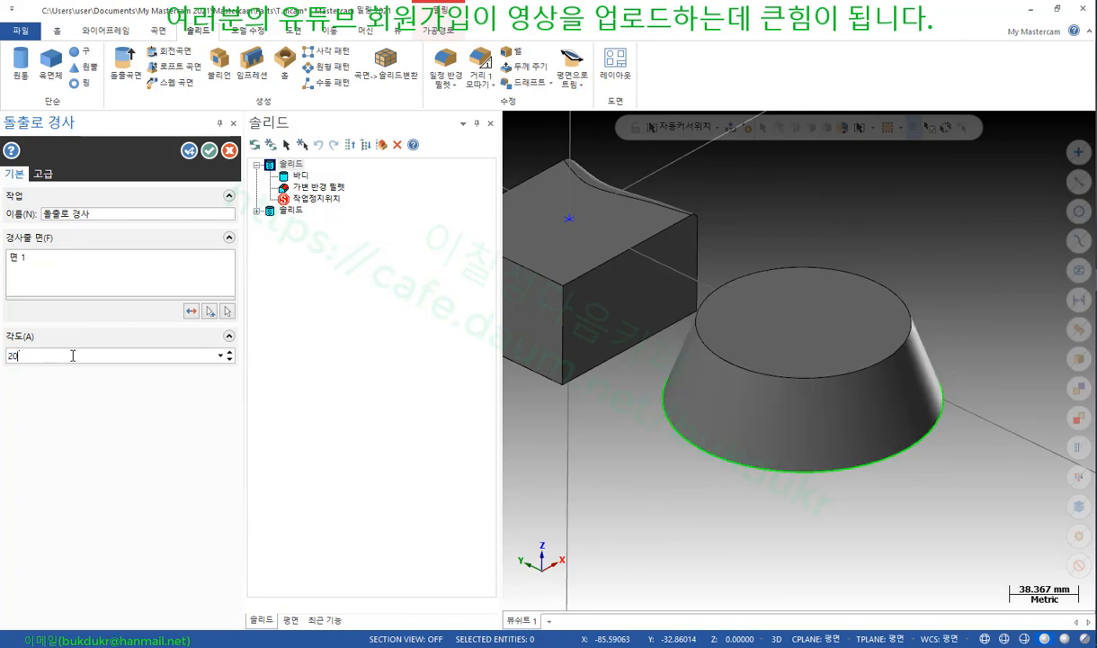
{"action": "key", "text": "Return"}
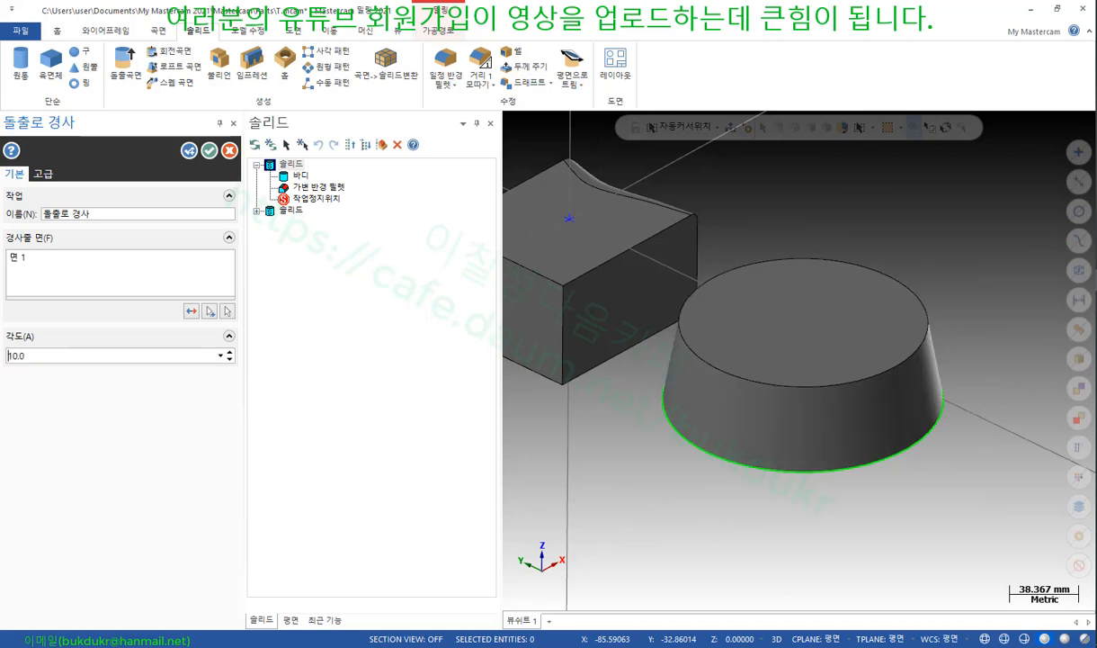
{"action": "left_click", "coordinate": [209, 151]}
Switch to the textbook PDF in Adobe Acrobat and examine the extrude draft settings and the target and reference faces in the plane draft figures
{"action": "left_click", "coordinate": [1031, 9]}
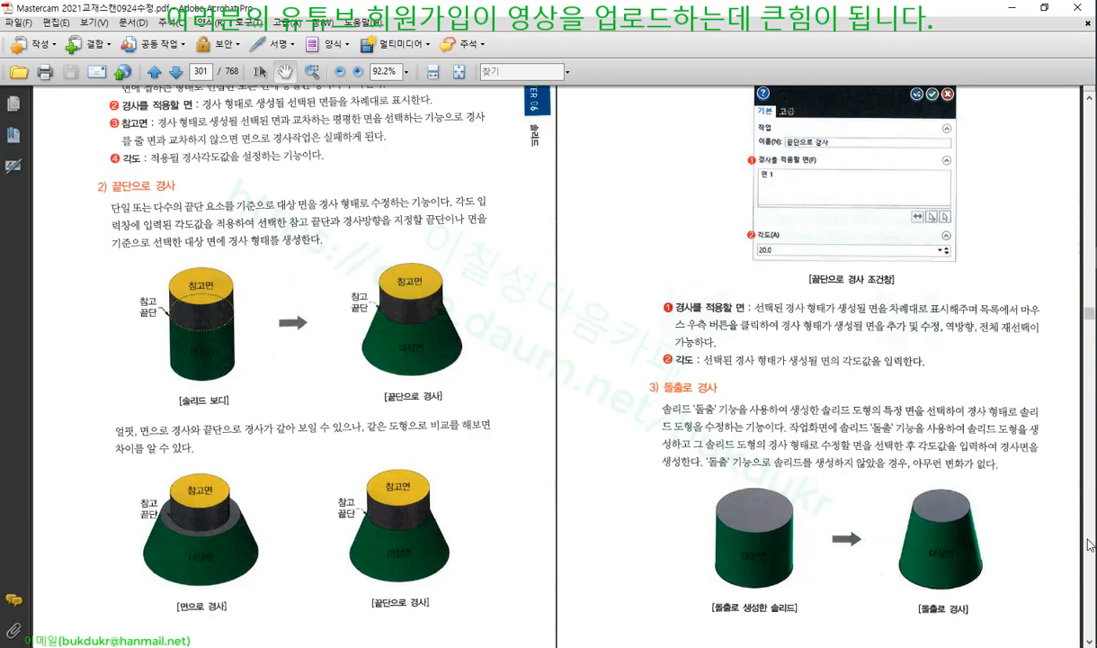
{"action": "scroll", "coordinate": [1089, 544], "scroll_direction": "down", "scroll_amount": 10}
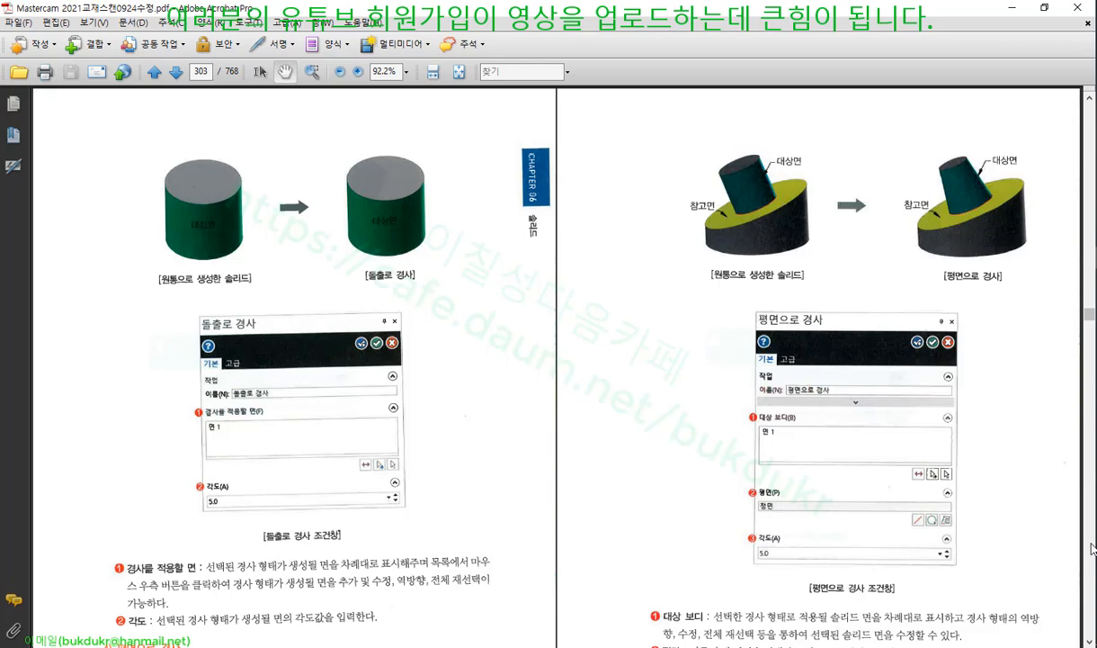
{"action": "scroll", "coordinate": [580, 356], "scroll_direction": "down", "scroll_amount": 1}
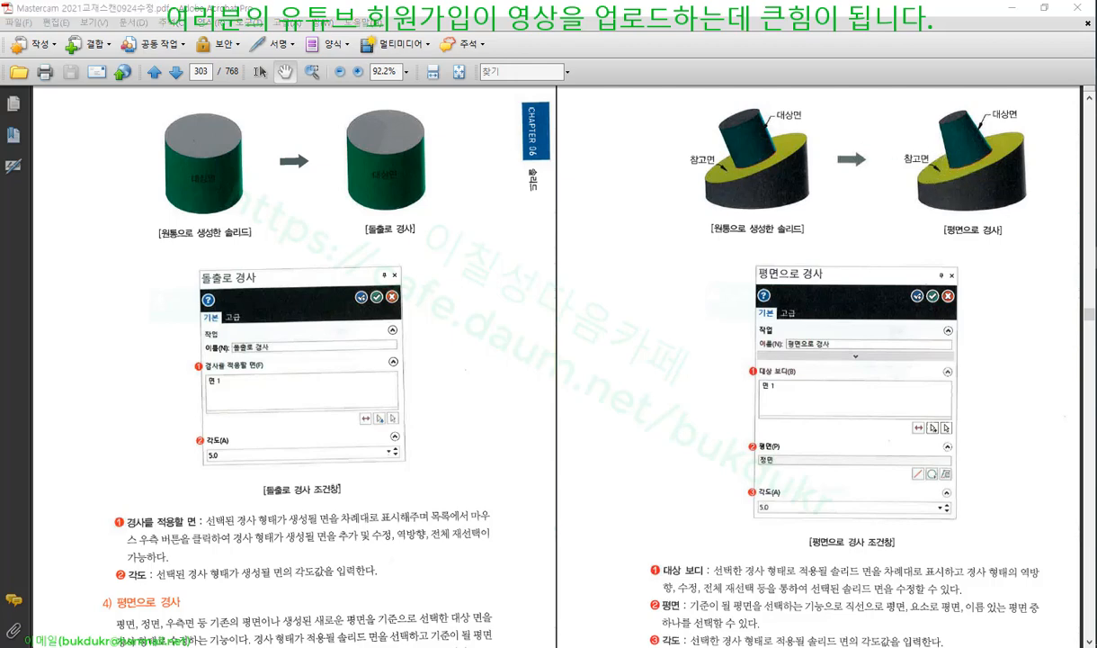
{"action": "left_click_drag", "start_coordinate": [709, 168], "coordinate": [710, 145]}
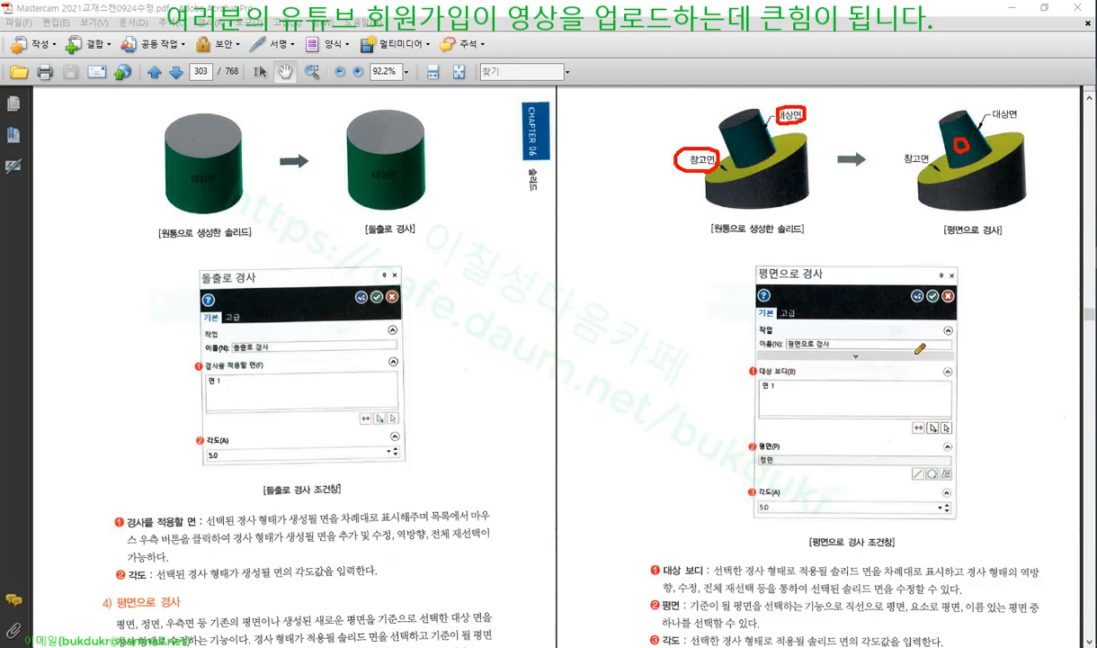
{"action": "right_click", "coordinate": [703, 240]}
{"action": "left_click", "coordinate": [745, 395]}
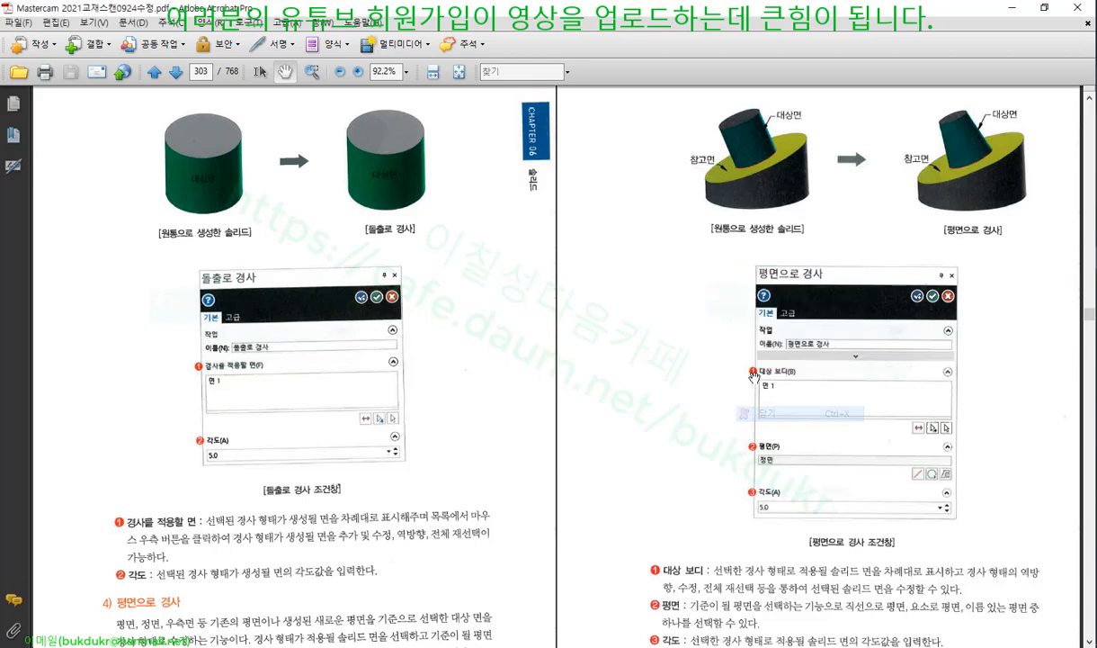
Switch back to Mastercam, delete the extrude draft from the cylinder's history and regenerate the solids
{"action": "left_click", "coordinate": [1012, 7]}
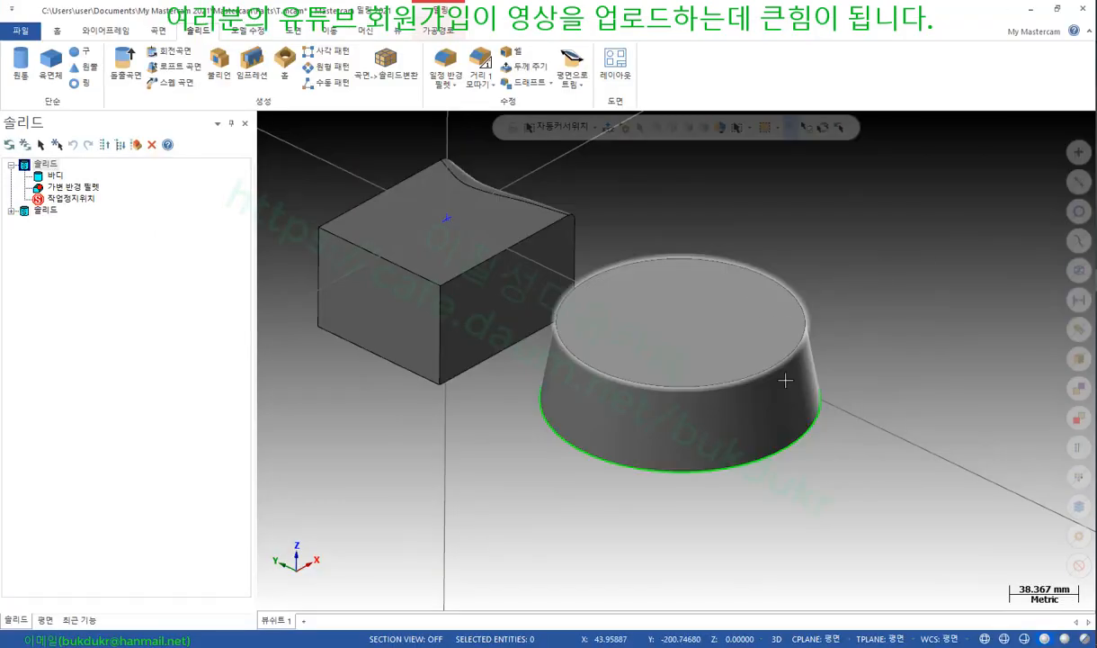
{"action": "scroll", "coordinate": [798, 436], "scroll_direction": "down", "scroll_amount": 2}
{"action": "scroll", "coordinate": [752, 224], "scroll_direction": "up", "scroll_amount": 1}
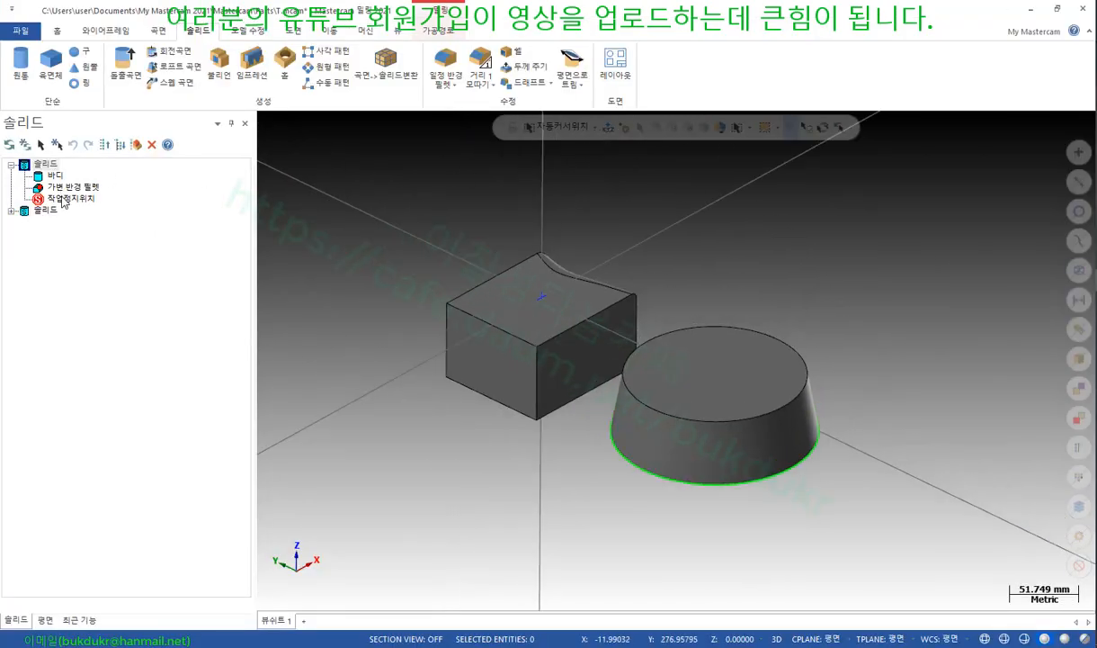
{"action": "left_click", "coordinate": [12, 212]}
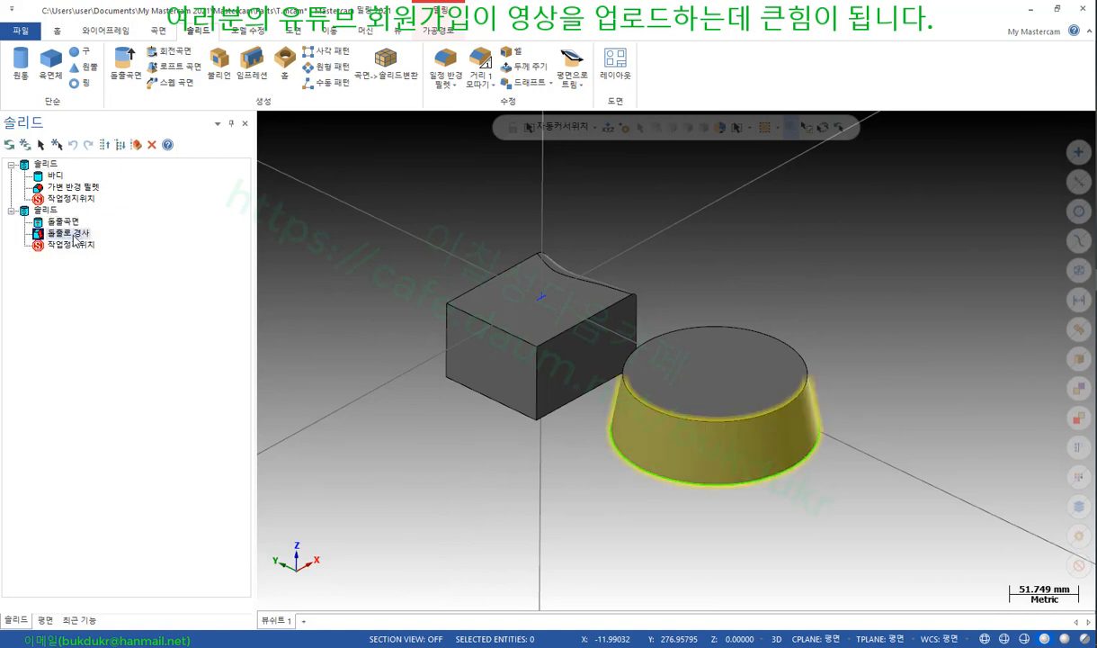
{"action": "key", "text": "Delete"}
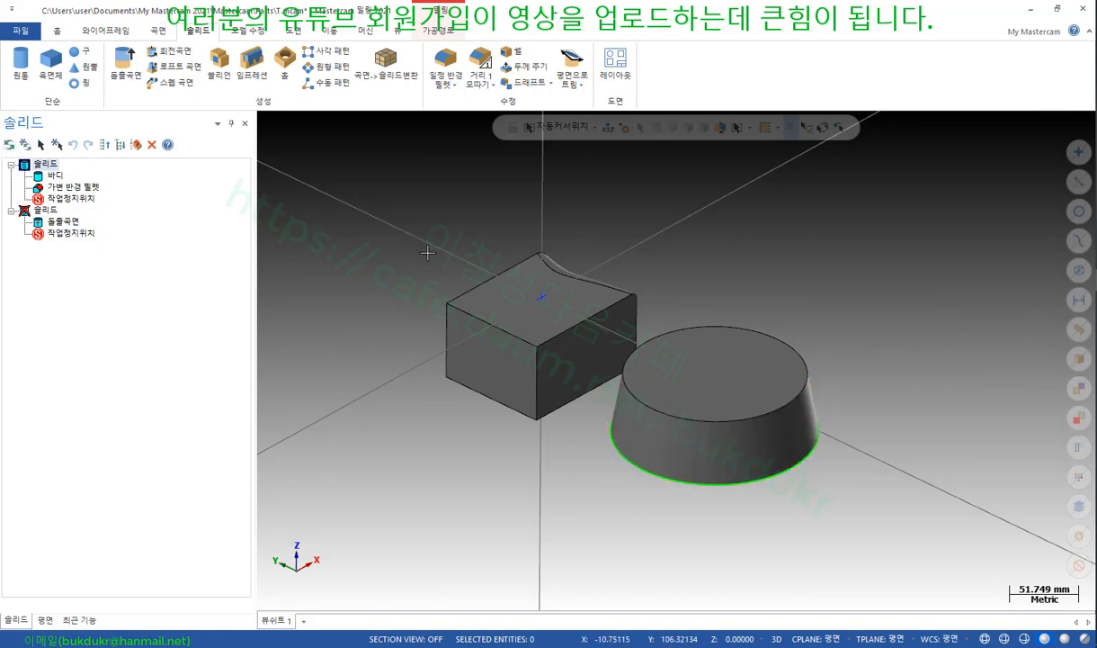
{"action": "left_click", "coordinate": [25, 144]}
Delete the whole block solid, keeping only the extruded cylinder
{"action": "scroll", "coordinate": [584, 284], "scroll_direction": "up", "scroll_amount": 2}
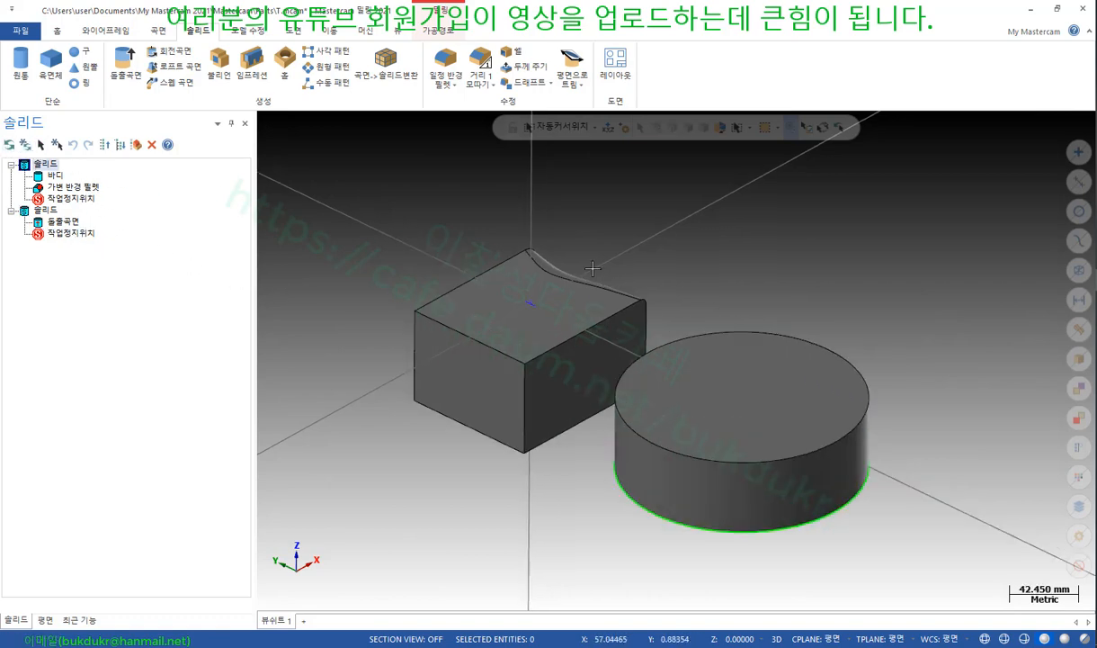
{"action": "left_click", "coordinate": [556, 326]}
{"action": "key", "text": "Delete"}
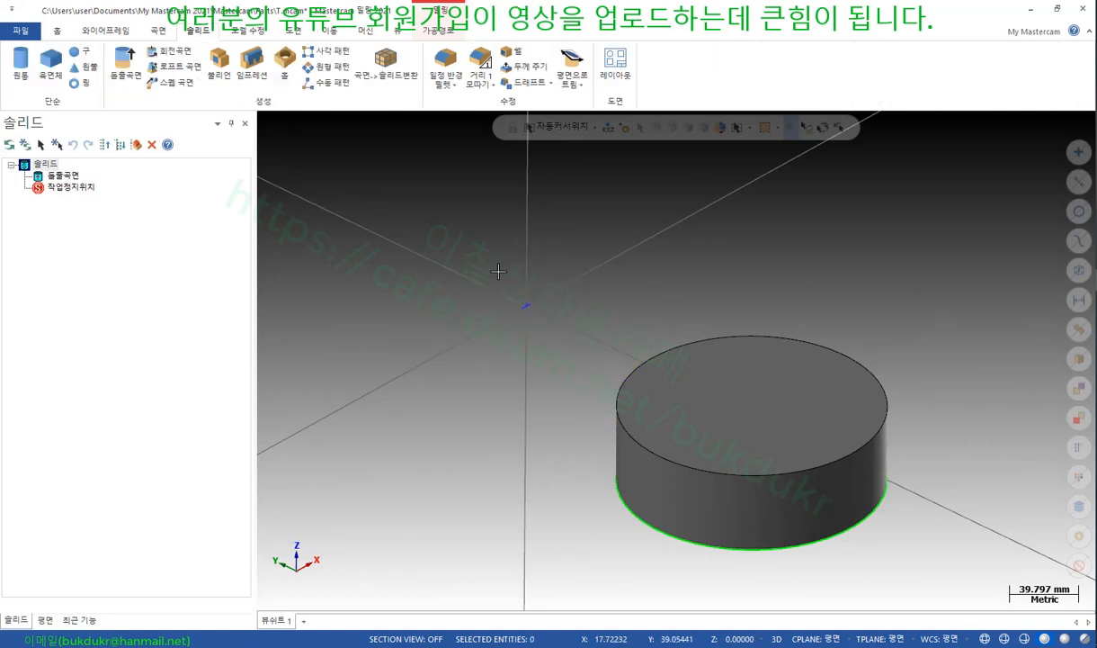
Edit the cylinder's extrusion, stretch it upward to almost three times its height and regenerate the solid
{"action": "scroll", "coordinate": [850, 480], "scroll_direction": "down", "scroll_amount": 1}
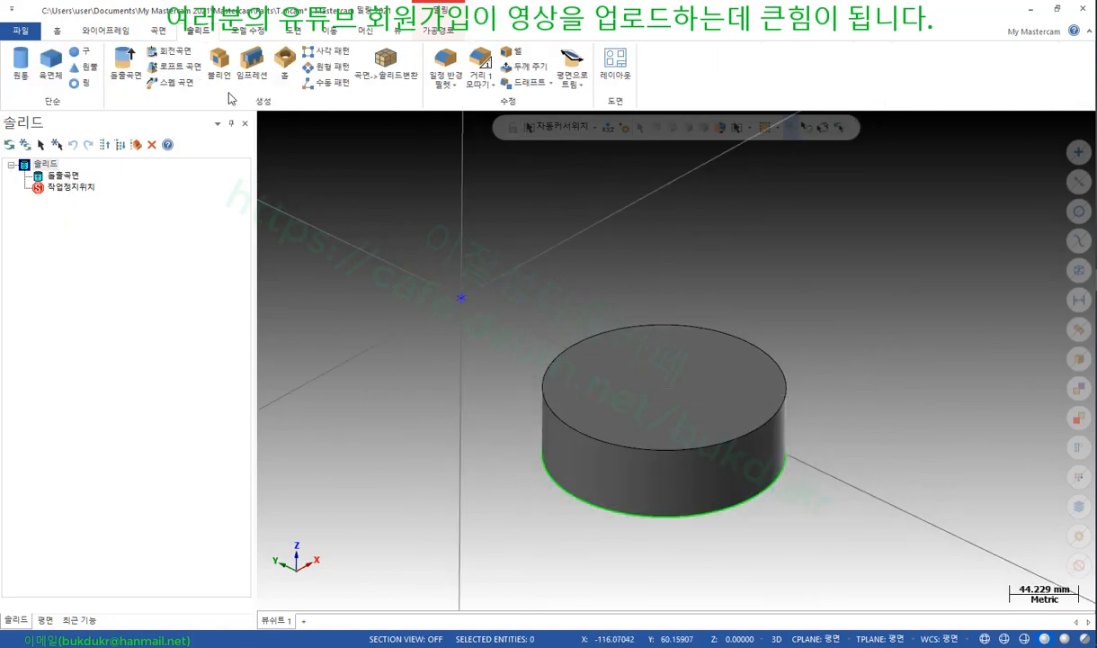
{"action": "double_click", "coordinate": [76, 174]}
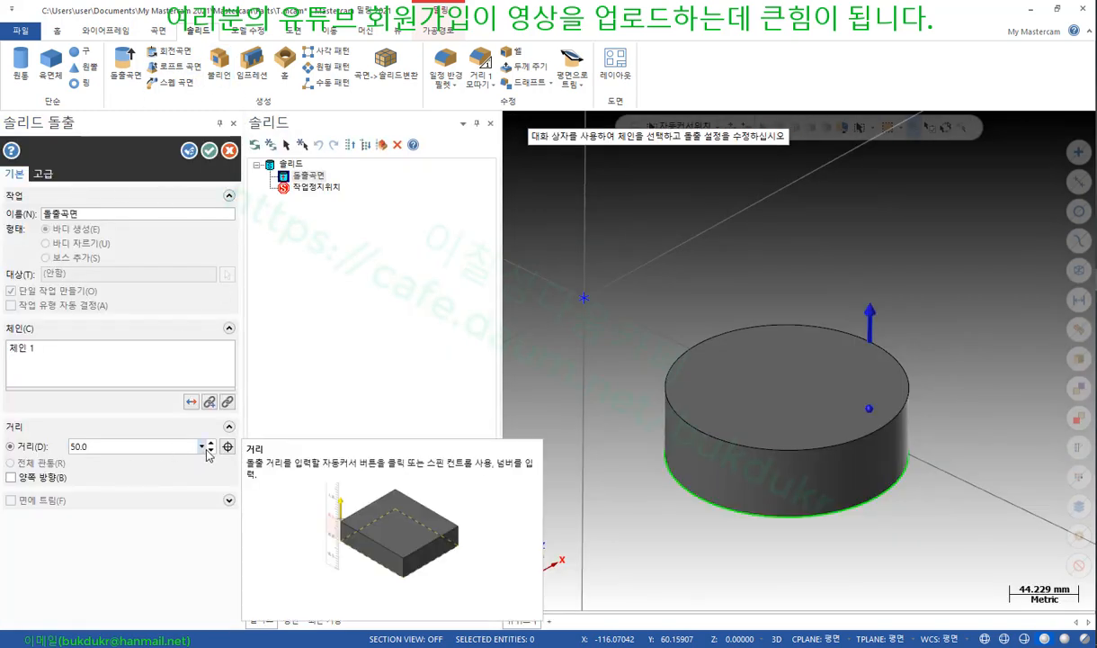
{"action": "mouse_move", "coordinate": [869, 340]}
{"action": "left_click_drag", "start_coordinate": [872, 332], "coordinate": [881, 234]}
{"action": "left_click", "coordinate": [208, 151]}
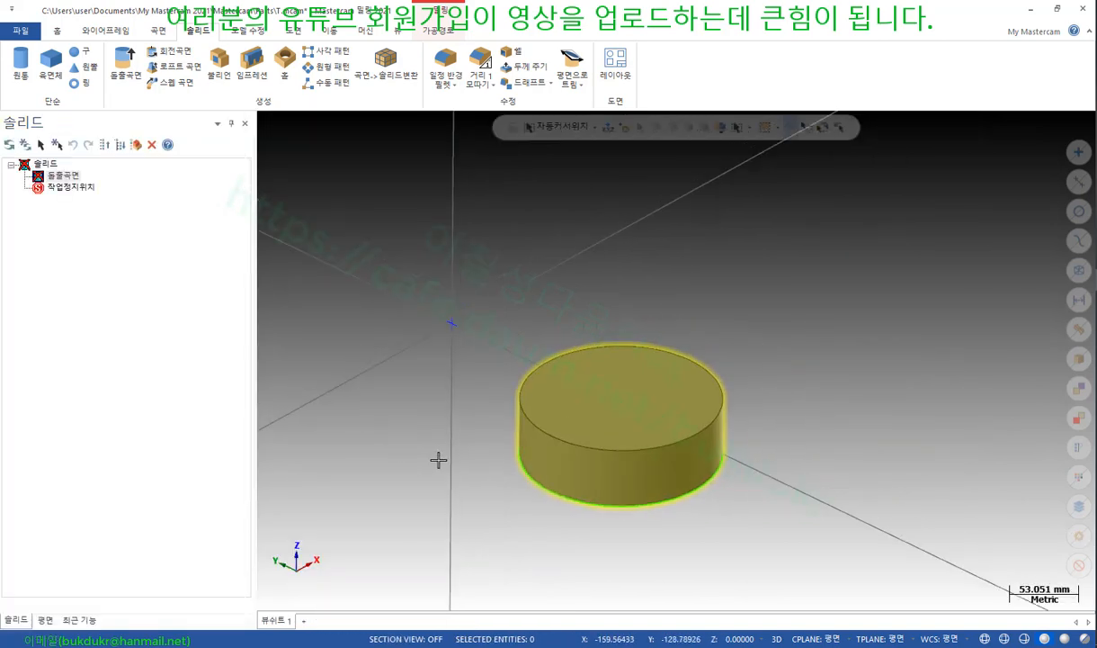
{"action": "left_click", "coordinate": [25, 145]}
{"action": "scroll", "coordinate": [676, 436], "scroll_direction": "up", "scroll_amount": 1}
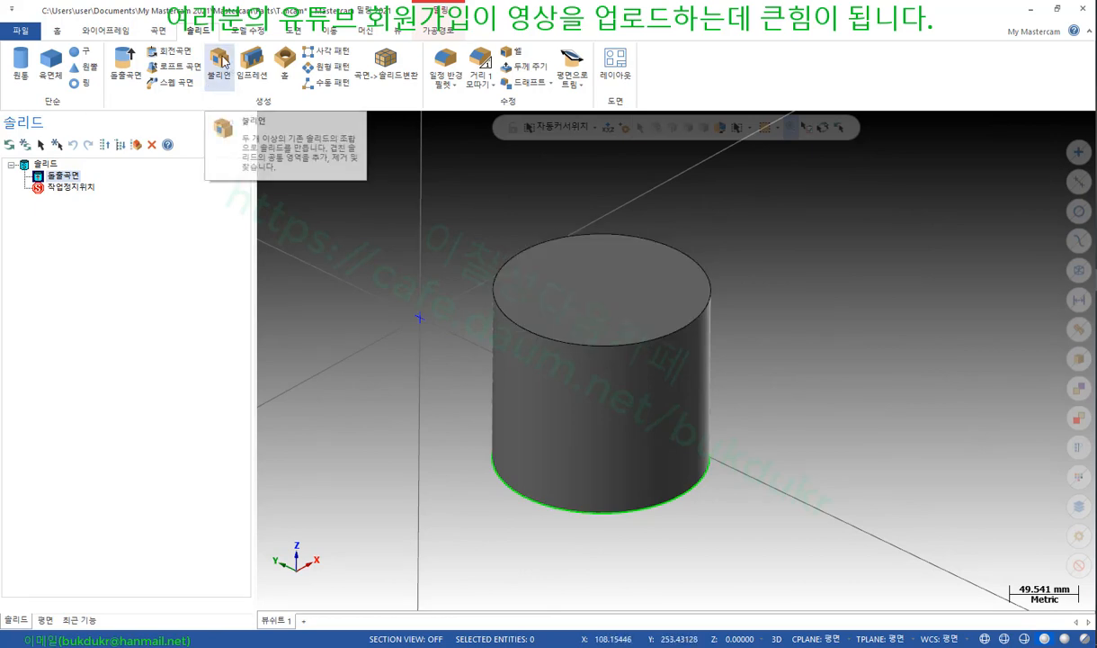
Tilt the cylinder's top face about the Y axis with the Move tool, keeping the solid's history, and accept the change
{"action": "left_click", "coordinate": [248, 32]}
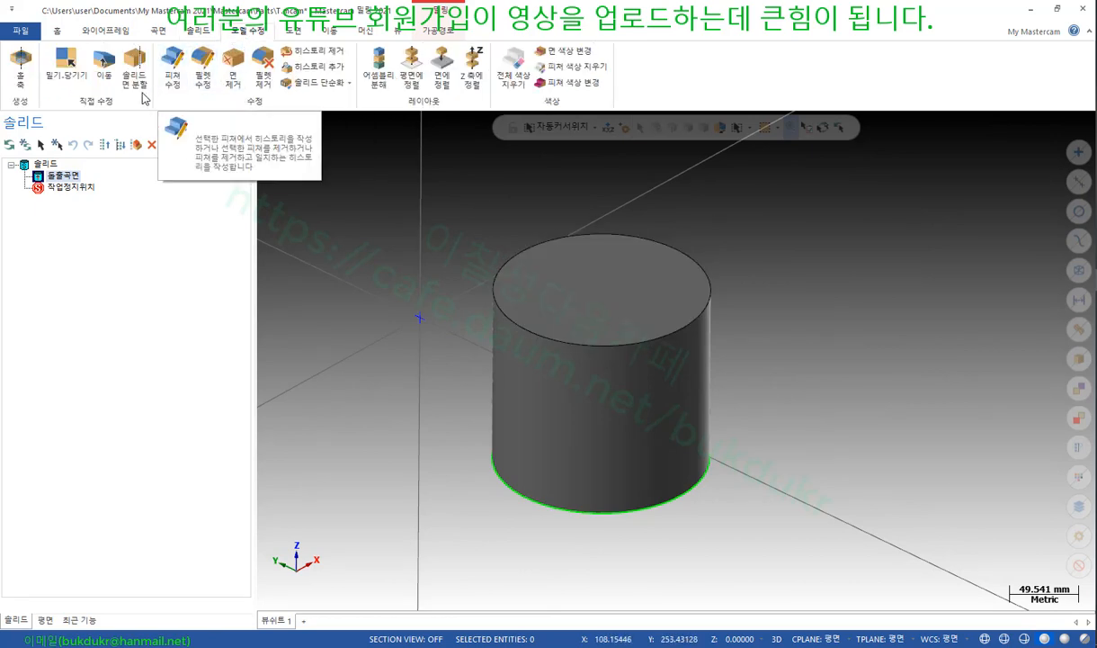
{"action": "left_click", "coordinate": [104, 68]}
{"action": "left_click", "coordinate": [741, 308]}
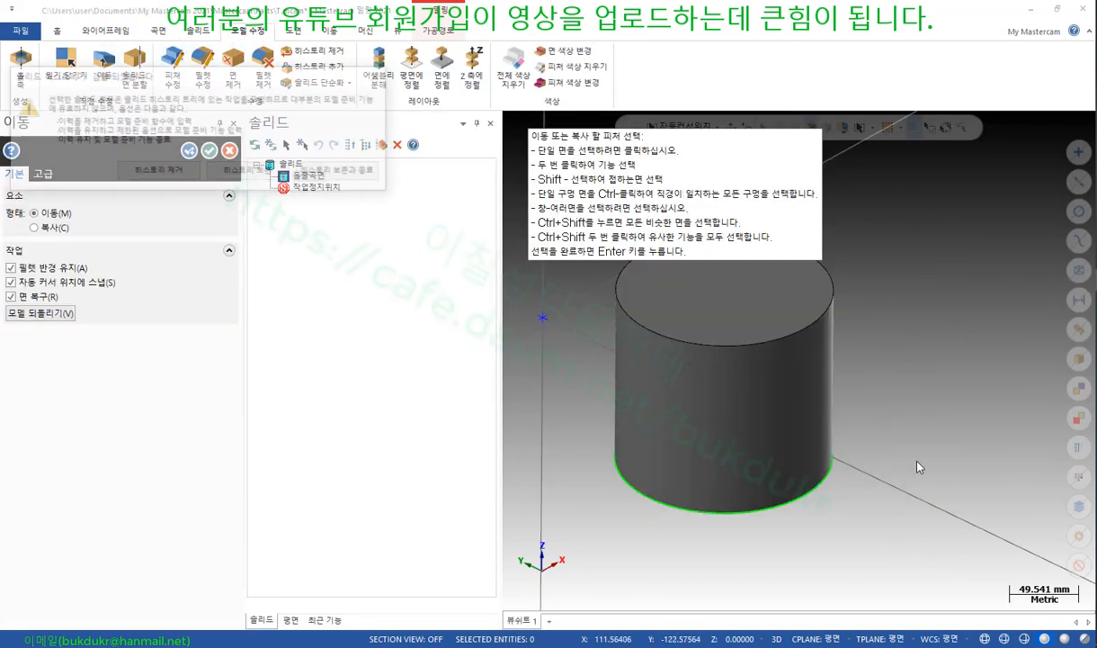
{"action": "left_click", "coordinate": [244, 171]}
{"action": "scroll", "coordinate": [893, 550], "scroll_direction": "down", "scroll_amount": 2}
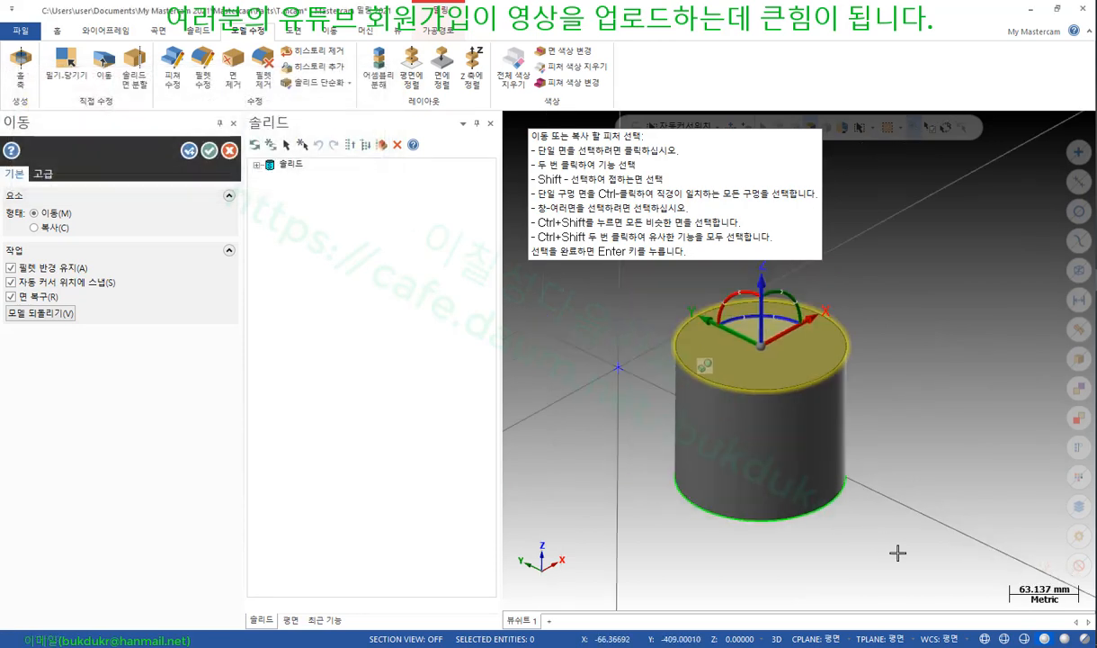
{"action": "left_click", "coordinate": [807, 333]}
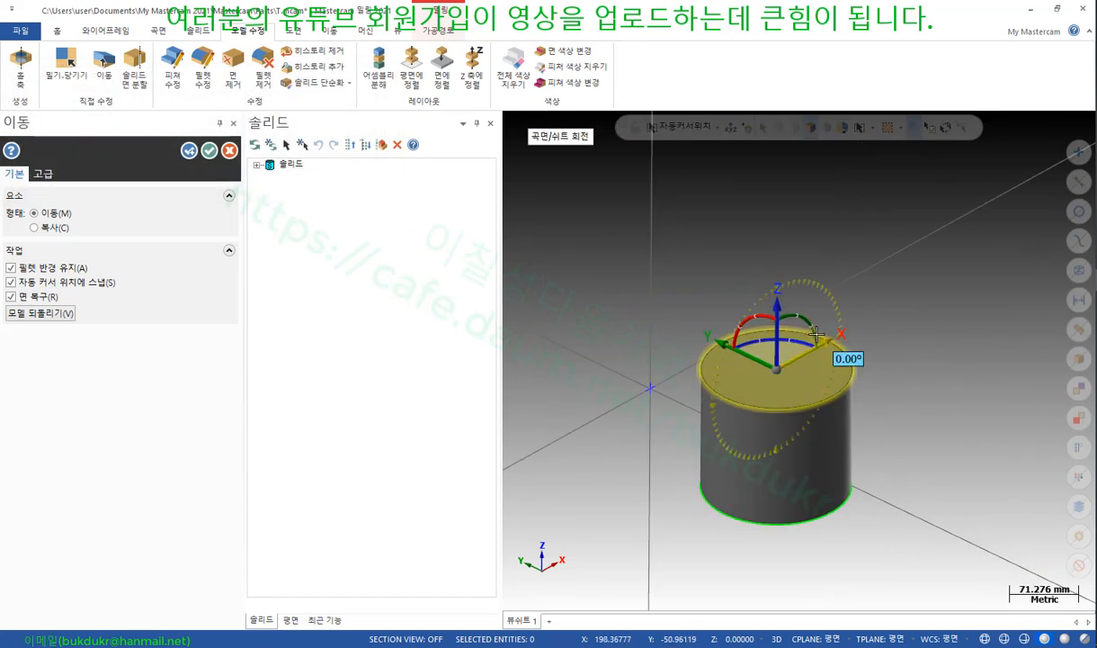
{"action": "left_click", "coordinate": [837, 293]}
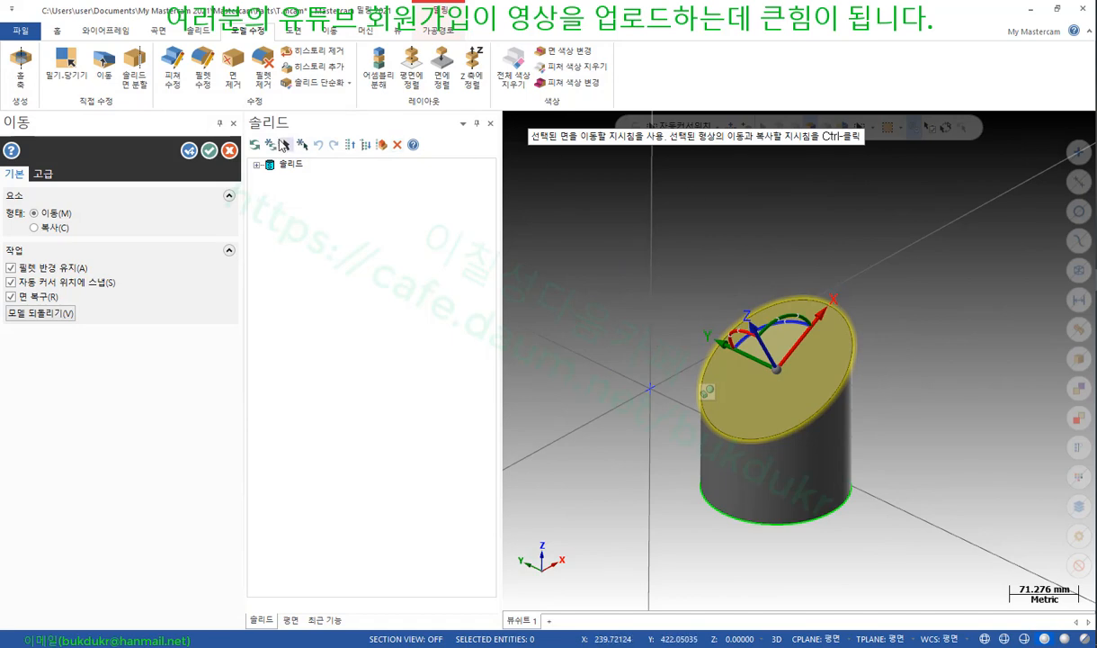
{"action": "left_click", "coordinate": [209, 150]}
{"action": "scroll", "coordinate": [640, 488], "scroll_direction": "up", "scroll_amount": 1}
{"action": "mouse_move", "coordinate": [639, 487]}
{"action": "middle_mouse_down"}
{"action": "mouse_move", "coordinate": [615, 468]}
{"action": "mouse_move", "coordinate": [584, 478]}
{"action": "mouse_move", "coordinate": [614, 487]}
{"action": "middle_mouse_up"}
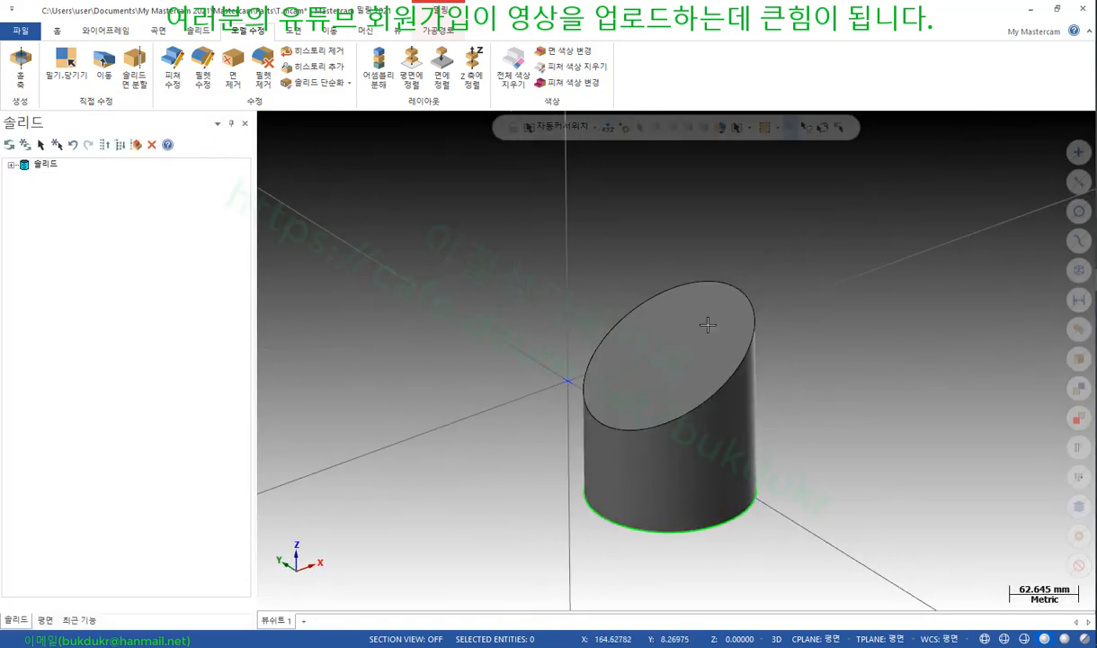
{"action": "scroll", "coordinate": [847, 293], "scroll_direction": "up", "scroll_amount": 2}
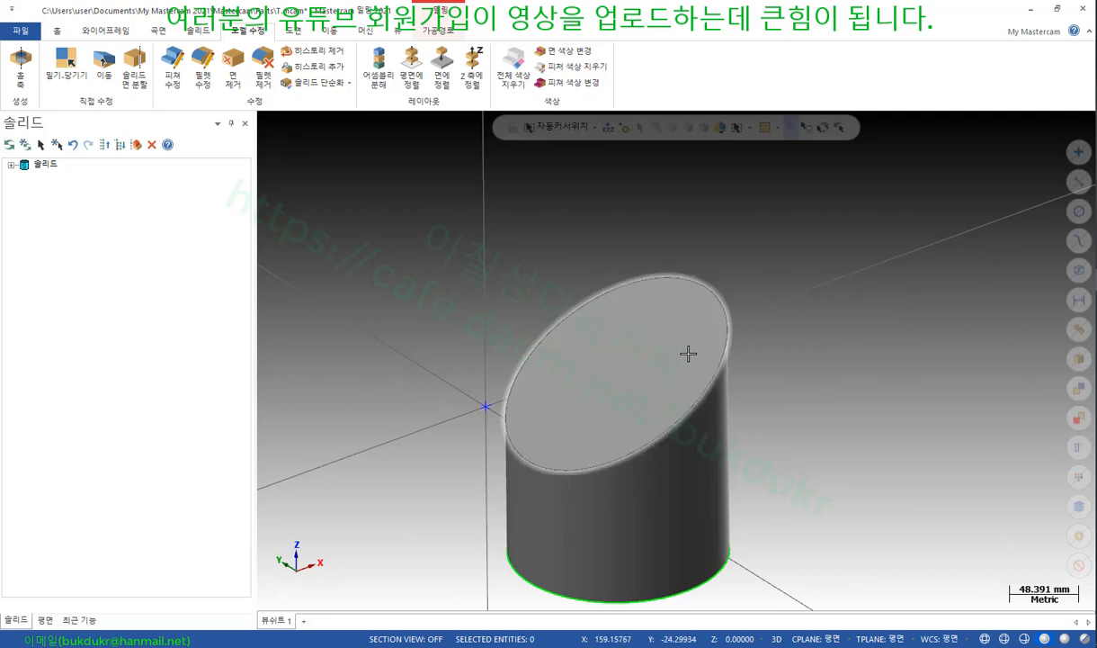
Create a new plane from the cylinder's slanted top face, accepting the first proposed orientation, as construction and tool plane
{"action": "left_click", "coordinate": [45, 620]}
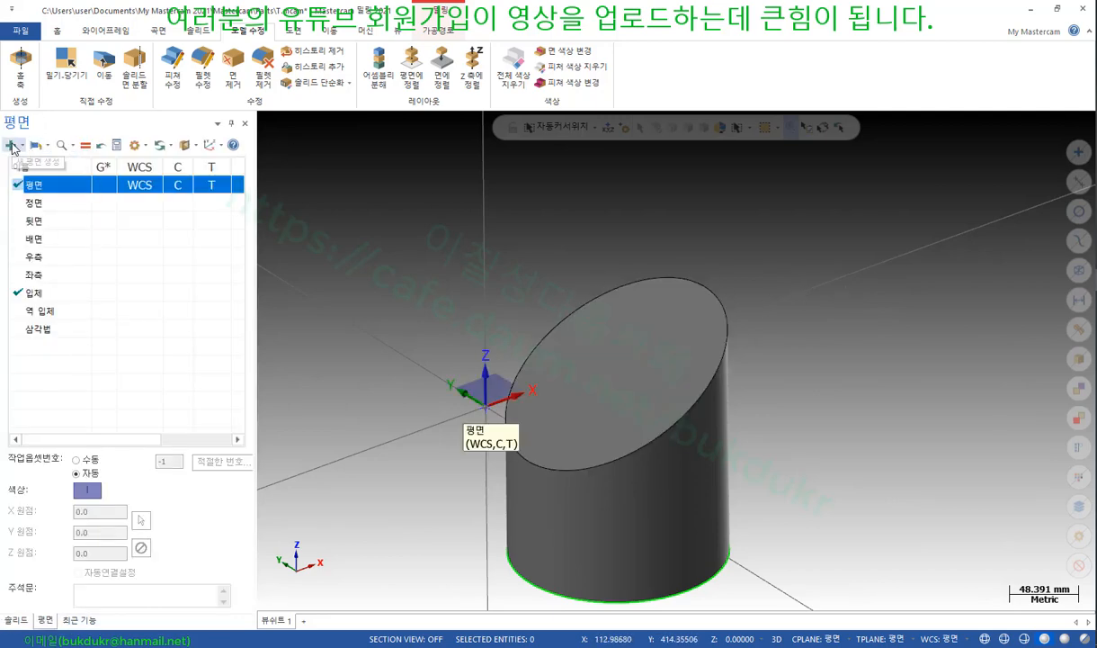
{"action": "left_click", "coordinate": [21, 145]}
{"action": "left_click", "coordinate": [40, 177]}
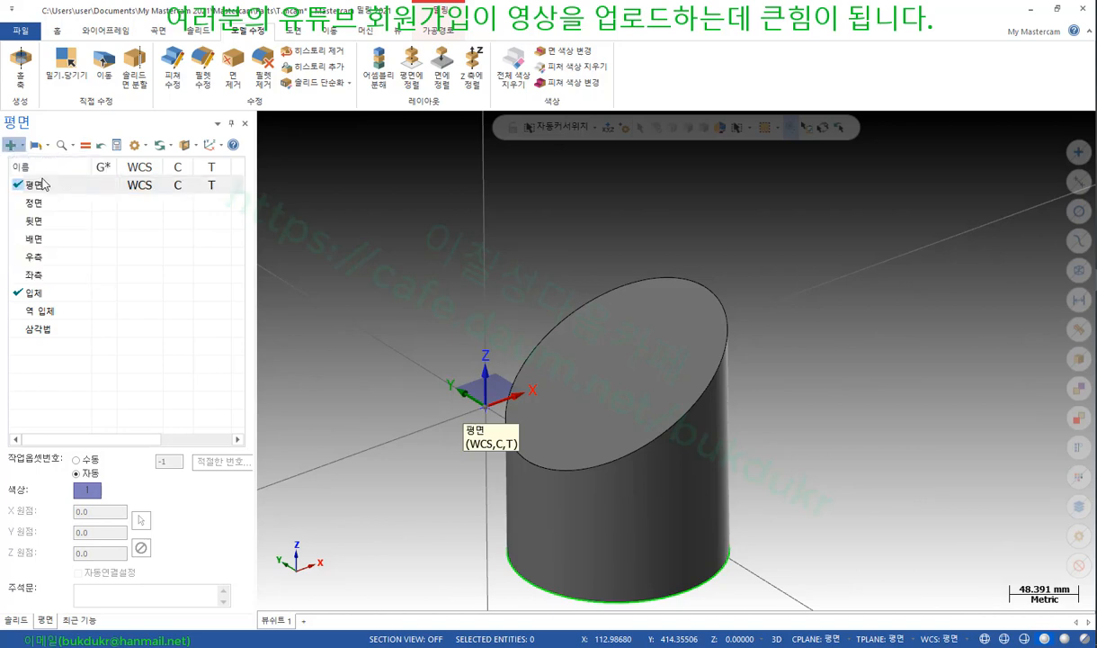
{"action": "left_click", "coordinate": [695, 335]}
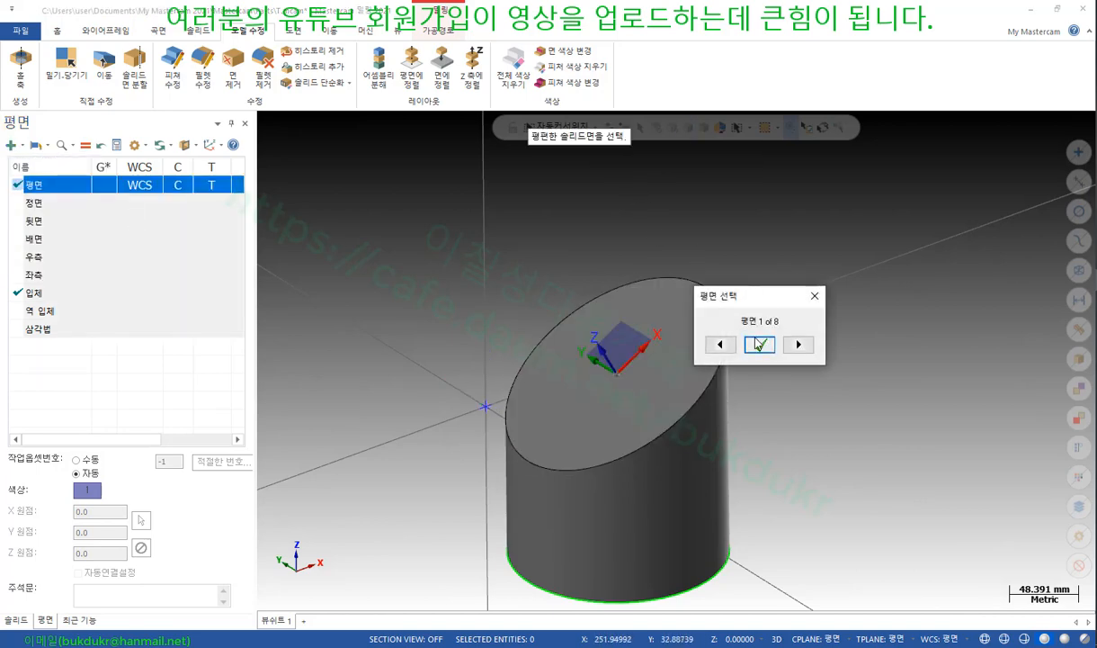
{"action": "left_click", "coordinate": [758, 346]}
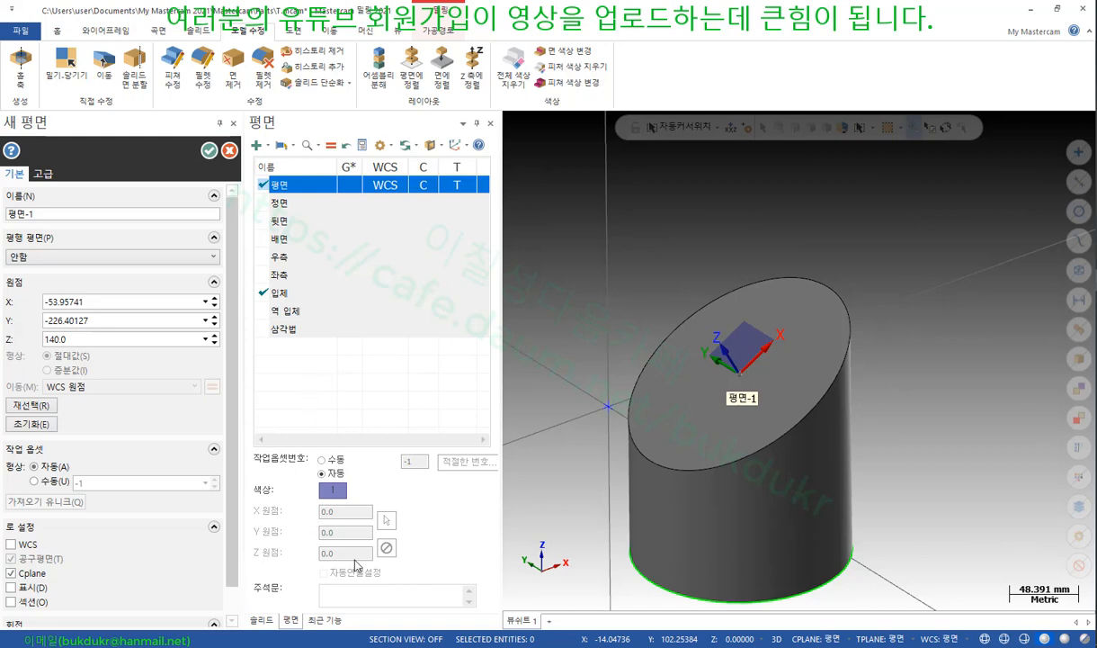
{"action": "left_click", "coordinate": [209, 150]}
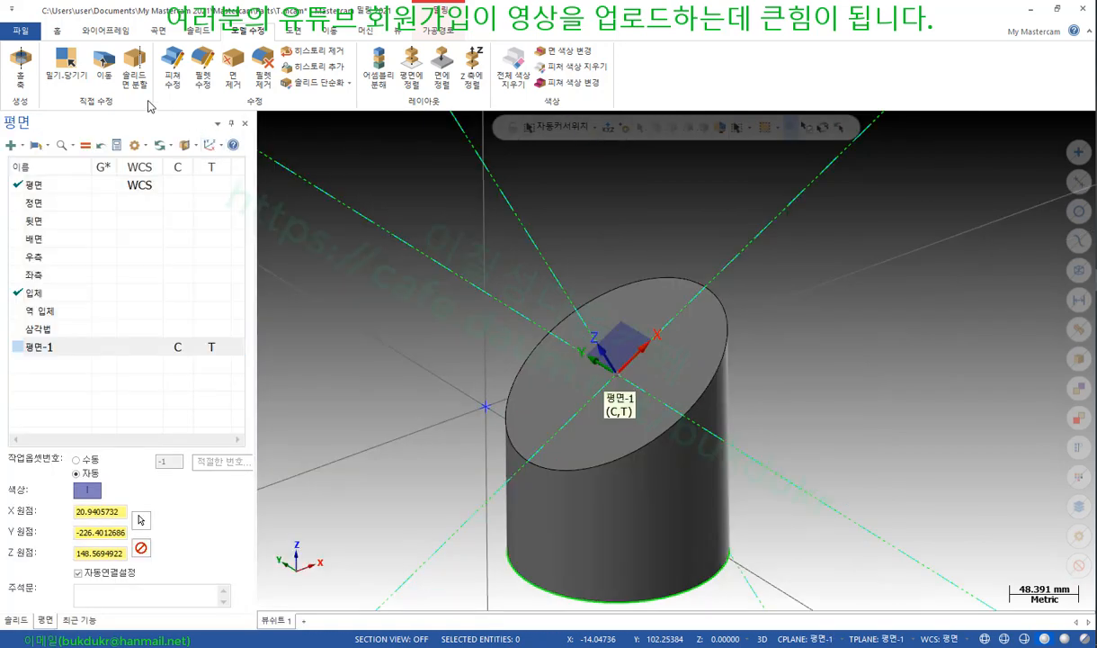
Draw a centre-point circle on the slanted face, centred on the new plane's origin and well inside the face's edge
{"action": "left_click", "coordinate": [107, 30]}
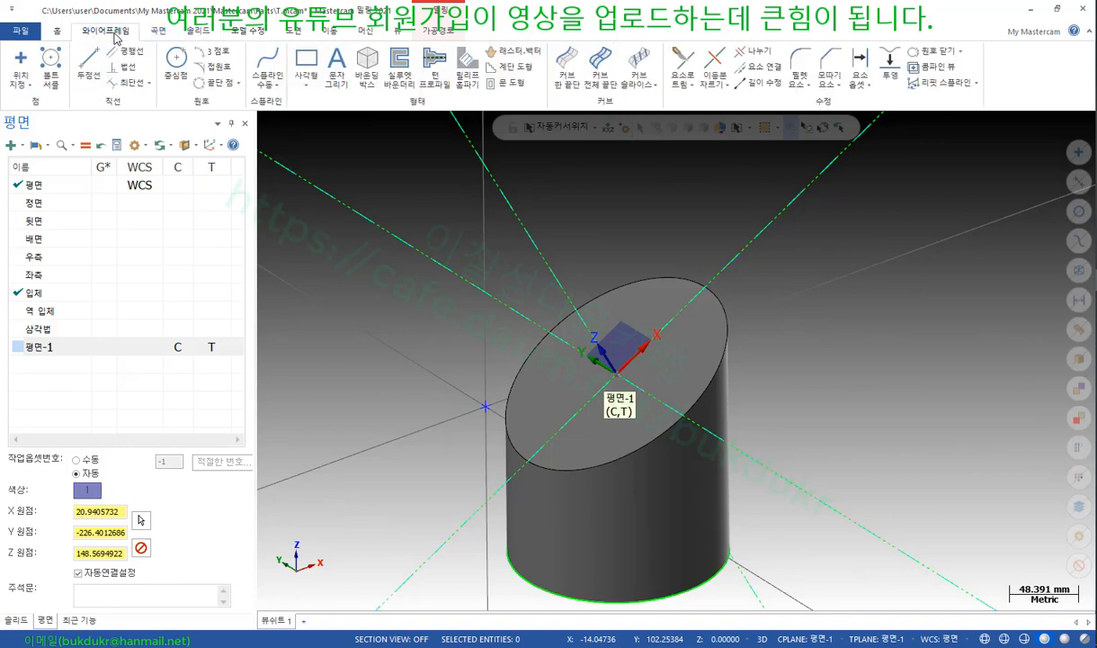
{"action": "left_click", "coordinate": [176, 65]}
{"action": "left_click", "coordinate": [738, 372]}
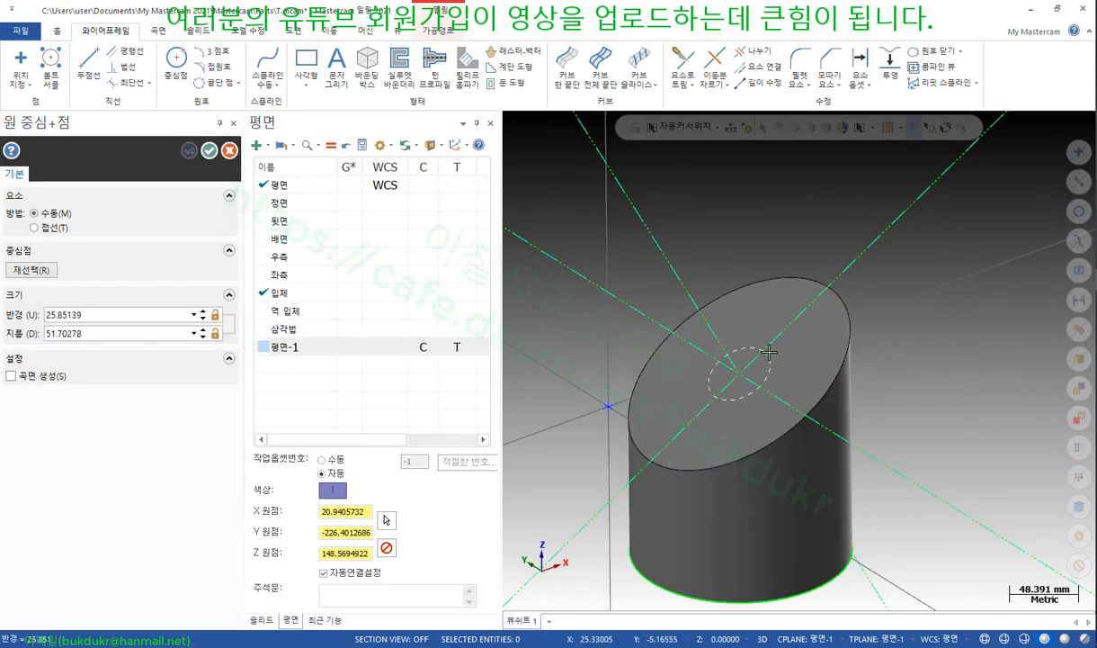
{"action": "left_click", "coordinate": [777, 336]}
{"action": "left_click", "coordinate": [209, 151]}
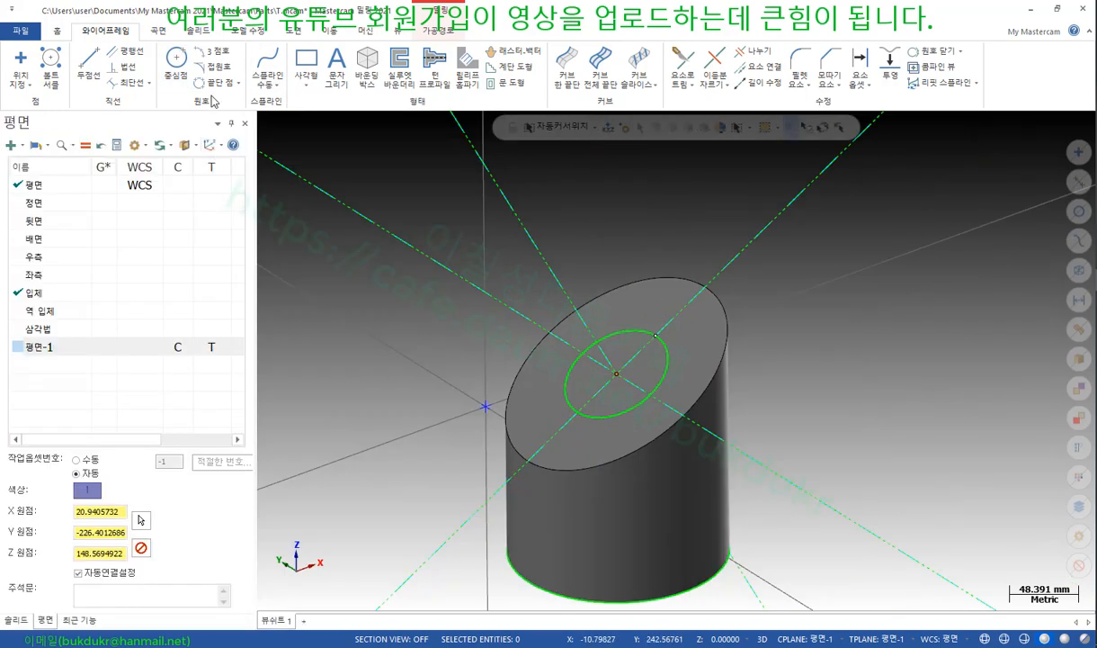
Extrude the circle 140 mm perpendicular to the slanted face as a smaller inclined cylinder
{"action": "left_click", "coordinate": [198, 30]}
{"action": "left_click", "coordinate": [124, 65]}
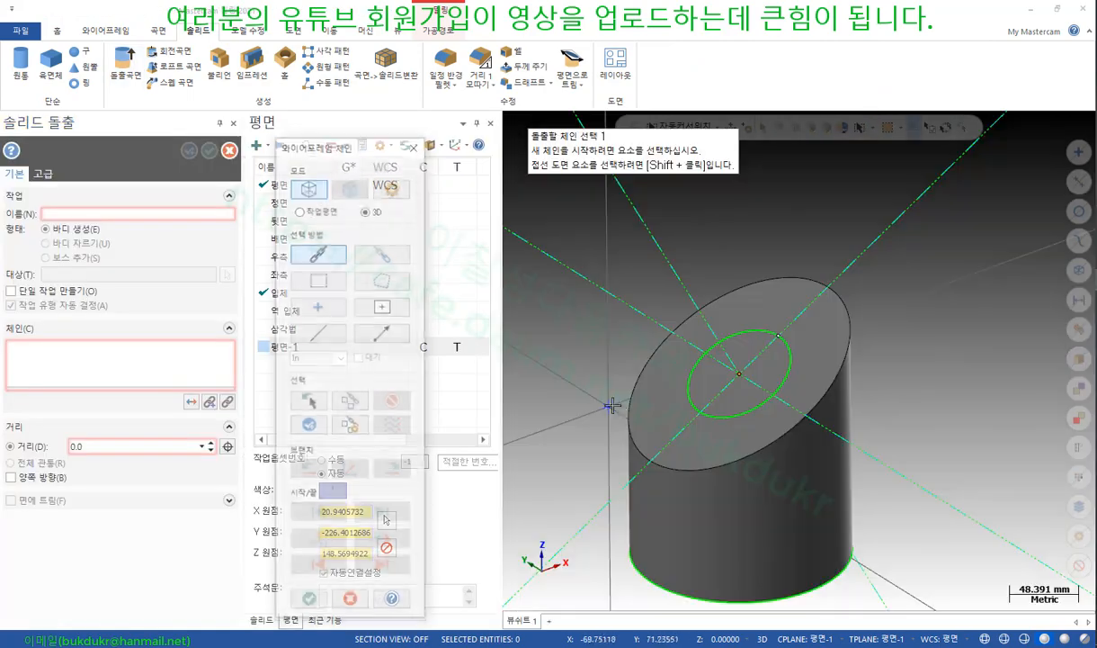
{"action": "left_click", "coordinate": [693, 396]}
{"action": "left_click", "coordinate": [308, 603]}
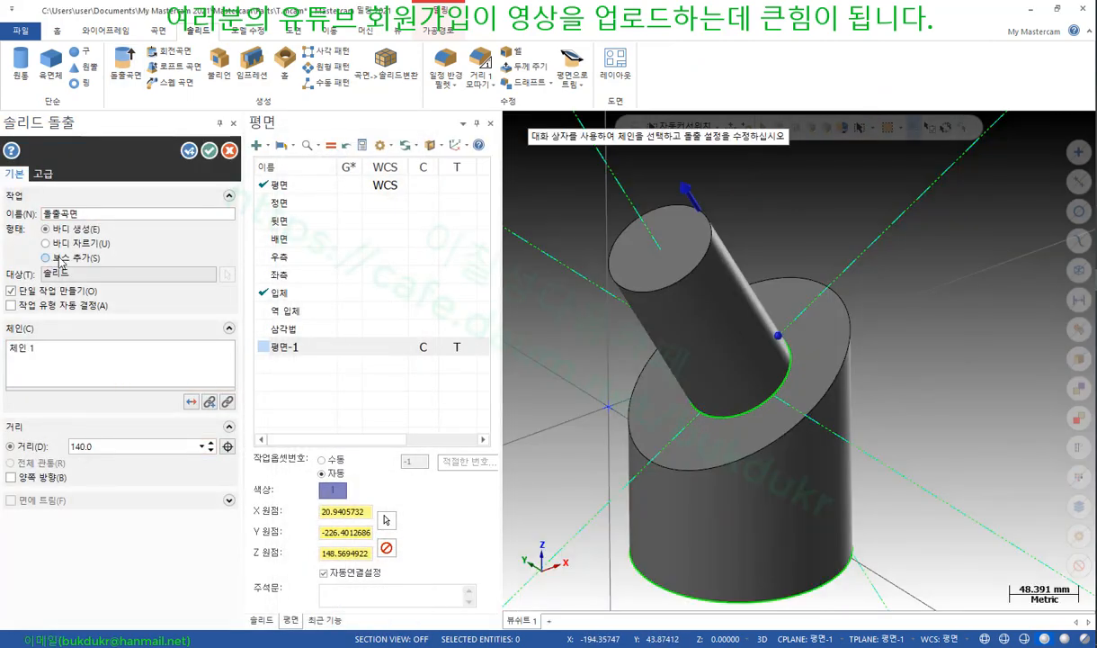
{"action": "left_click", "coordinate": [208, 151]}
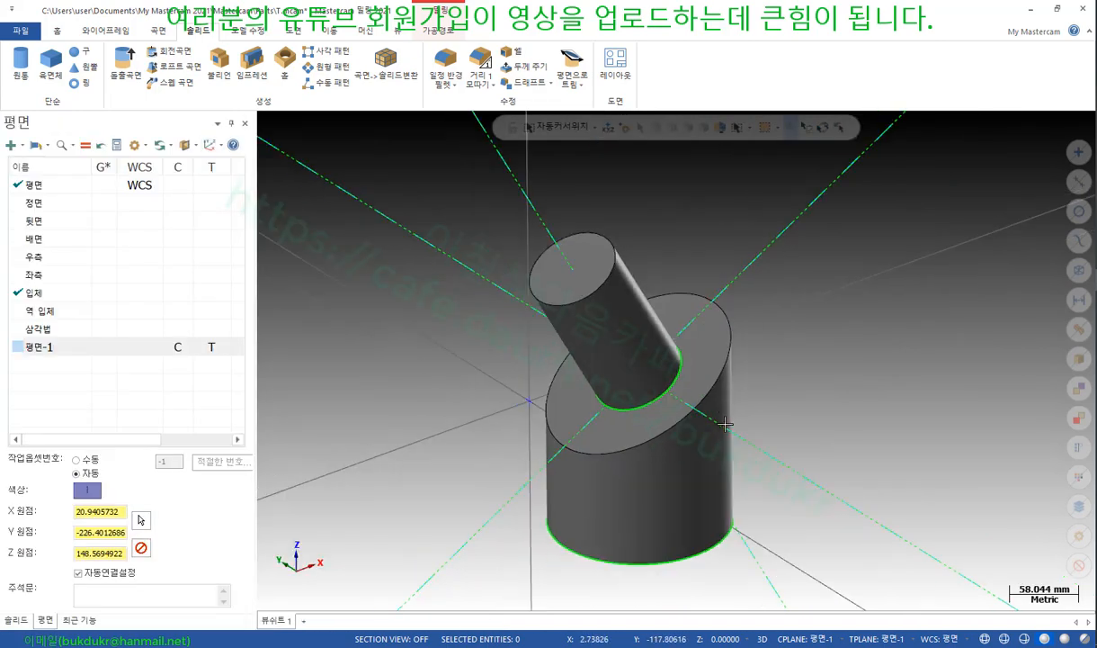
Make the standard top plane (평면) the active WCS, construction and tool plane again
{"action": "middle_click_drag", "start_coordinate": [725, 424], "coordinate": [673, 414]}
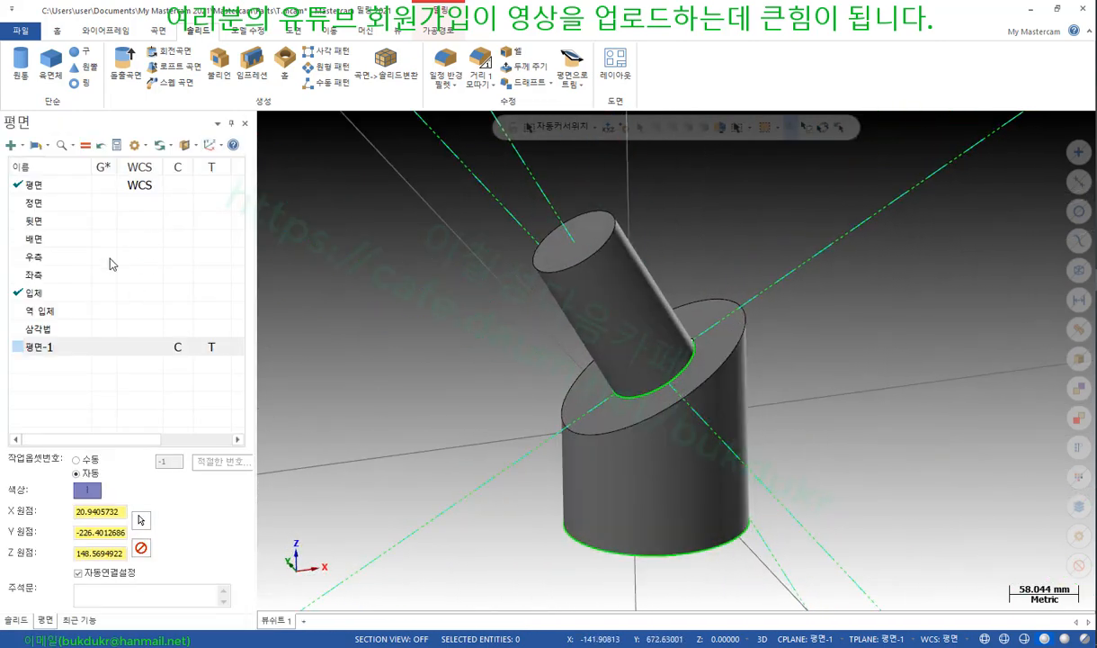
{"action": "left_click", "coordinate": [186, 188]}
{"action": "scroll", "coordinate": [616, 348], "scroll_direction": "up", "scroll_amount": 2}
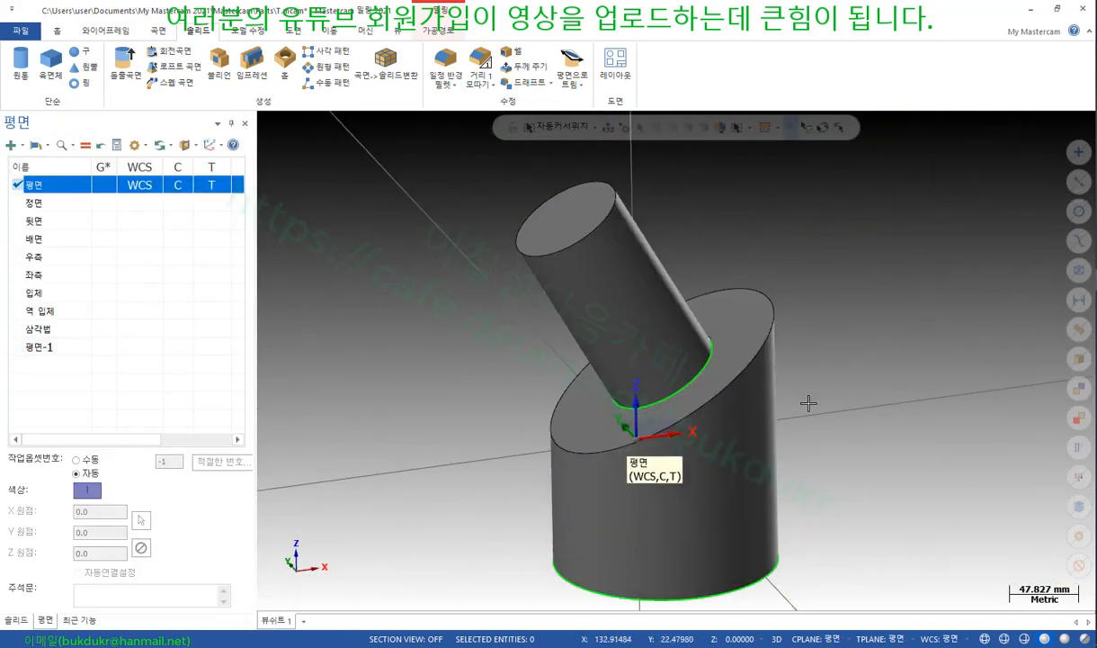
{"action": "left_click", "coordinate": [756, 431]}
{"action": "key", "text": "Escape"}
{"action": "scroll", "coordinate": [915, 386], "scroll_direction": "down", "scroll_amount": 2}
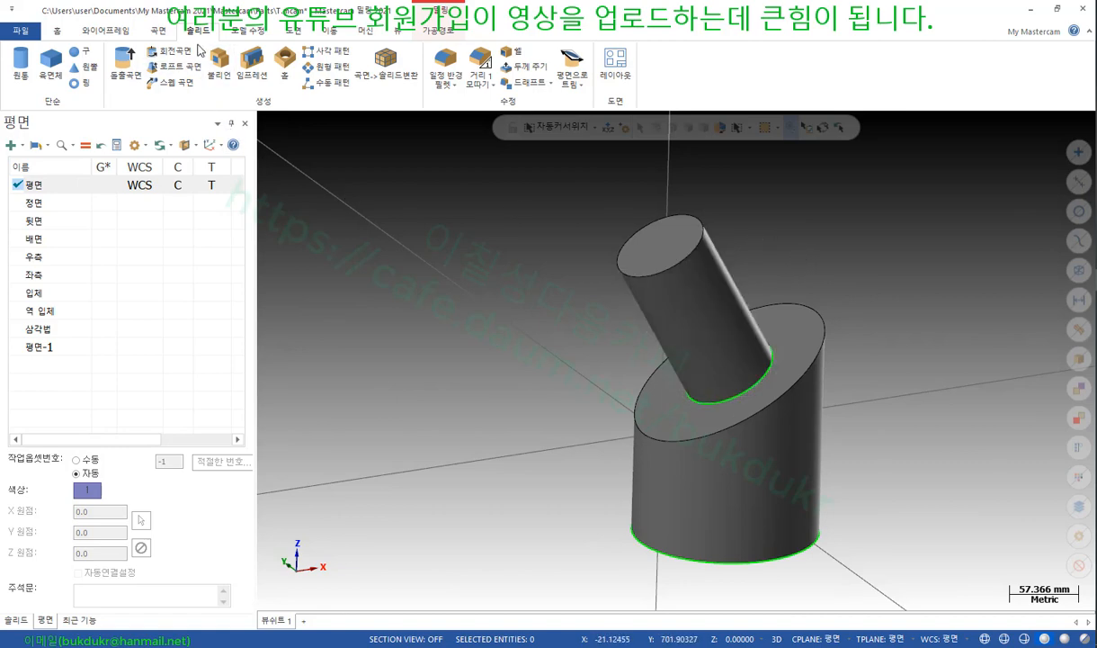
Draft the inclined cylinder's side face to a plane at 10°, using the slanted face as the reference plane
{"action": "left_click", "coordinate": [531, 82]}
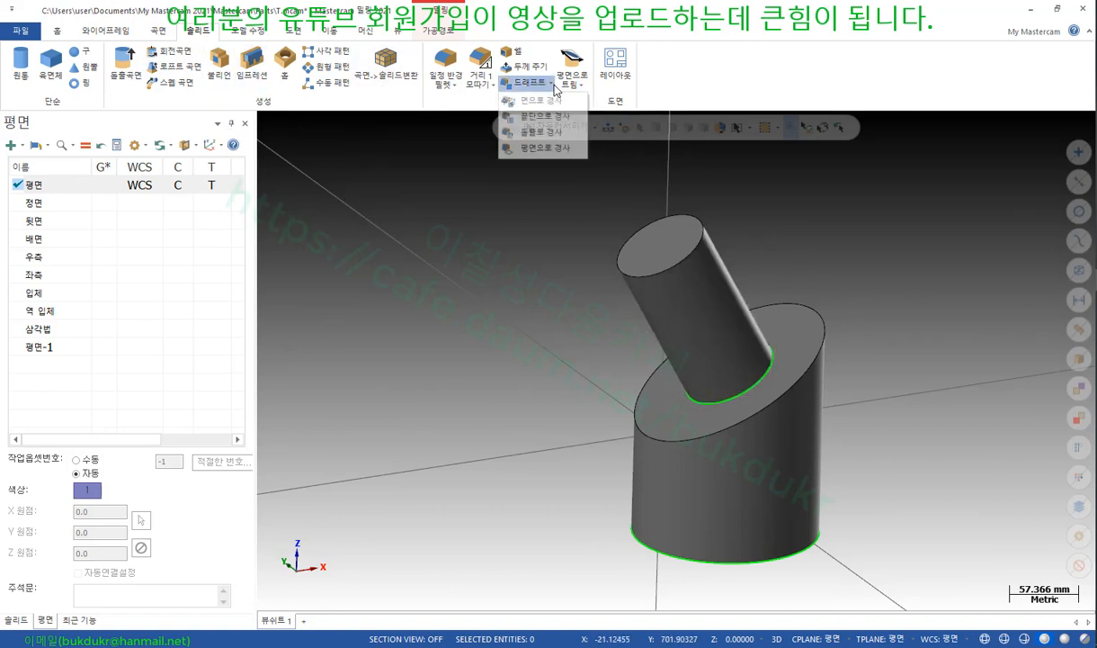
{"action": "left_click", "coordinate": [545, 149]}
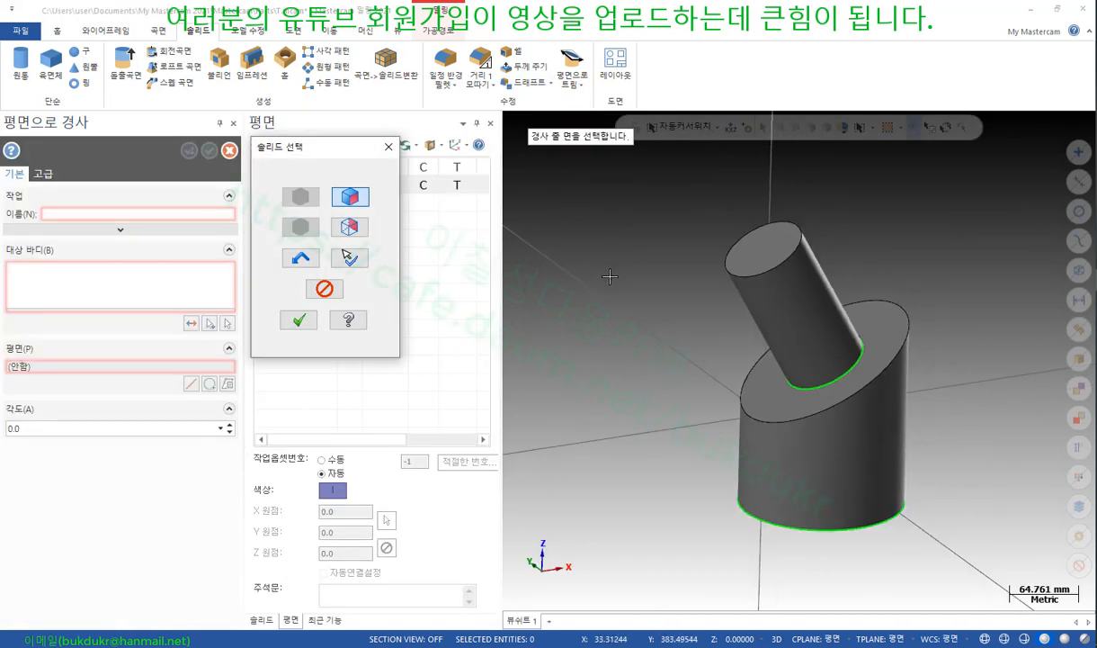
{"action": "left_click", "coordinate": [298, 320]}
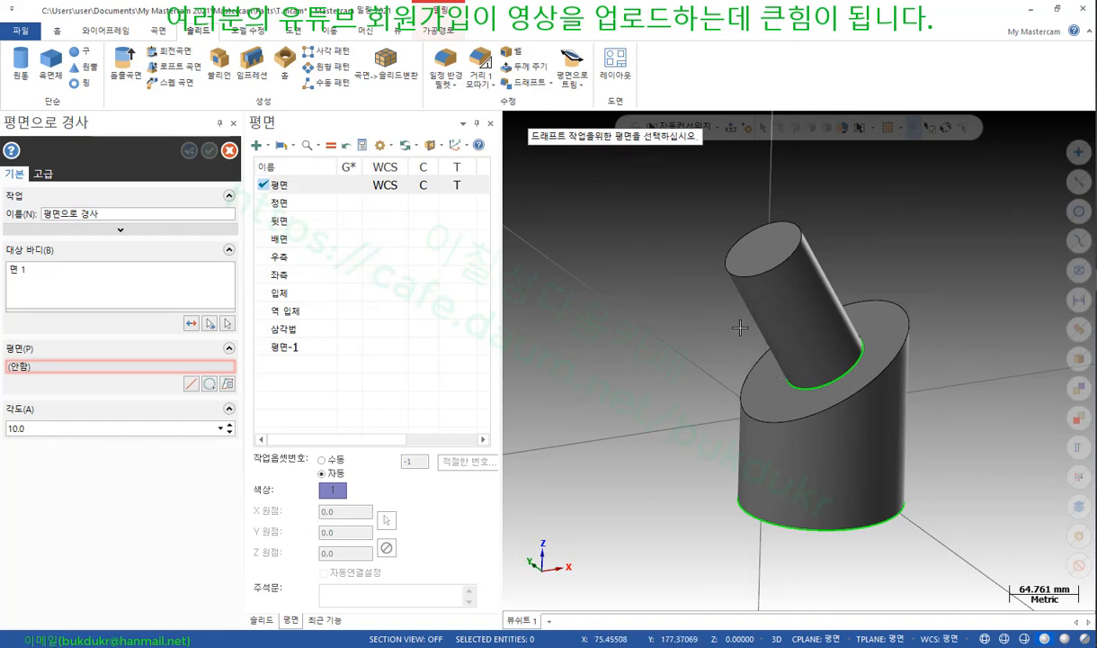
{"action": "scroll", "coordinate": [910, 321], "scroll_direction": "up", "scroll_amount": 1}
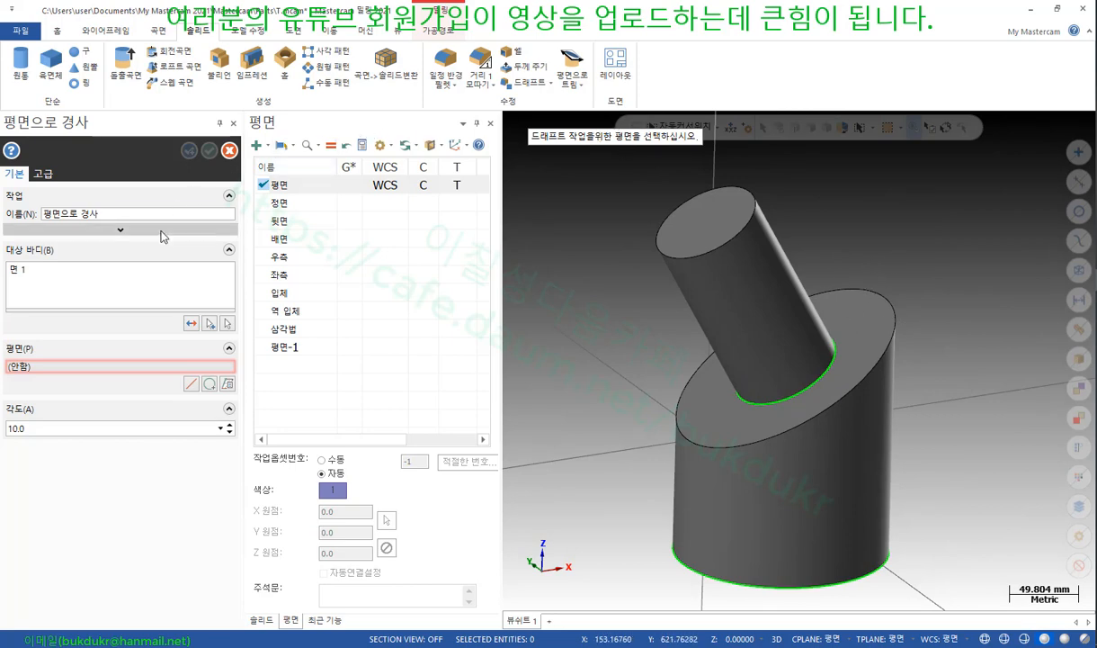
{"action": "left_click", "coordinate": [210, 384]}
{"action": "left_click", "coordinate": [727, 429]}
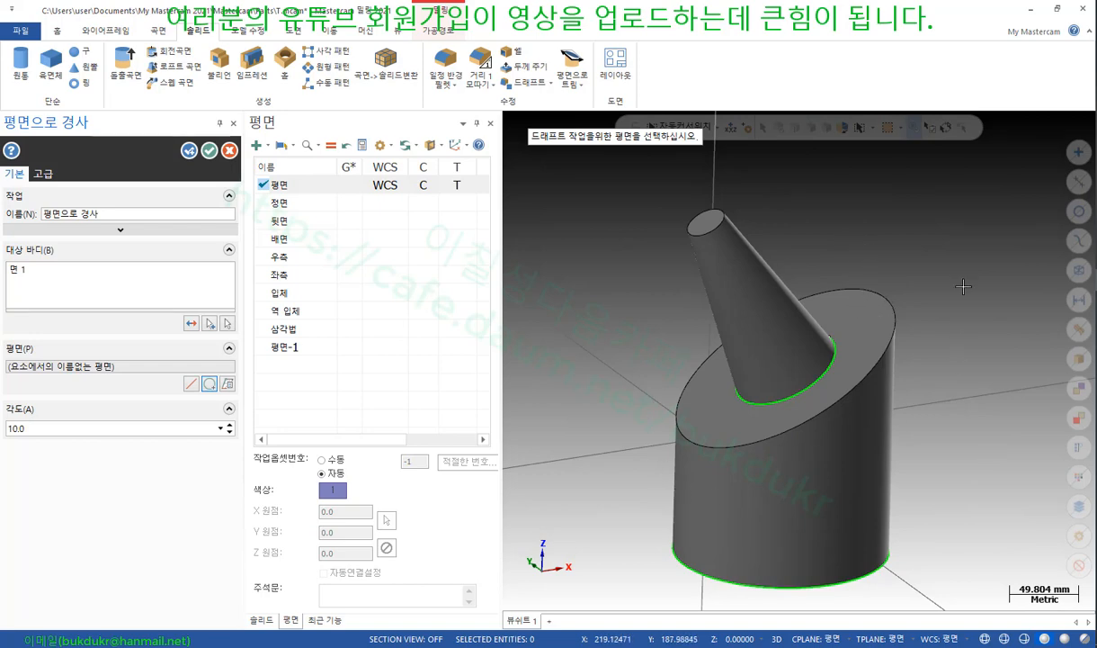
Lower the draft angle to 2° and raise it to 8°
{"action": "left_click", "coordinate": [229, 432]}
{"action": "left_click", "coordinate": [230, 433]}
{"action": "left_click", "coordinate": [229, 432]}
{"action": "left_click", "coordinate": [230, 432]}
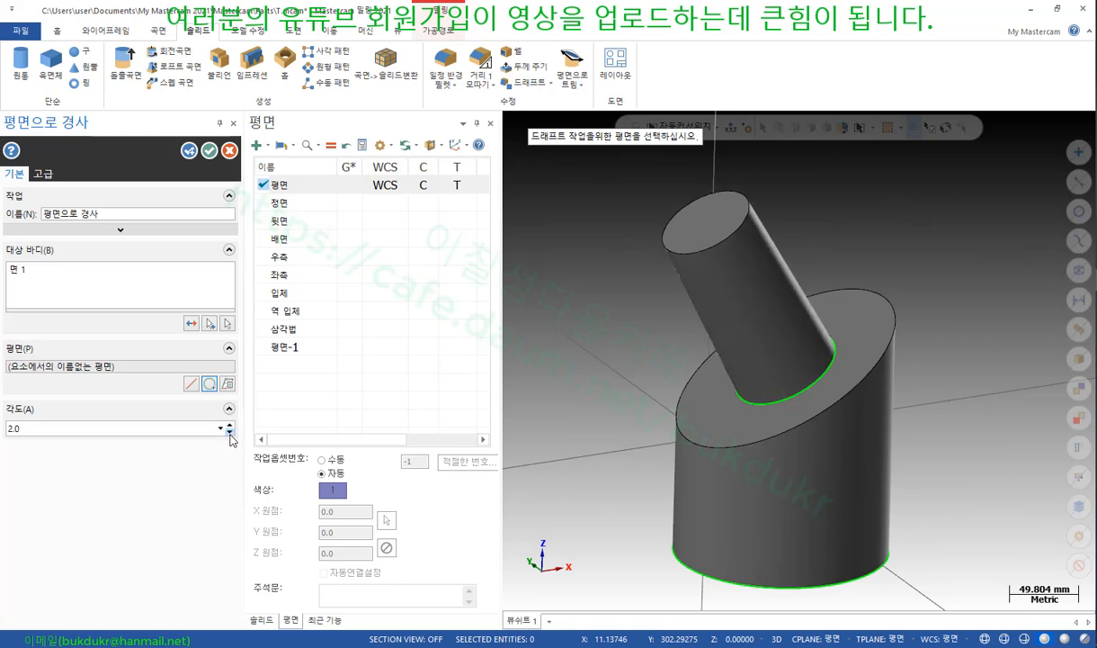
{"action": "left_click", "coordinate": [229, 425]}
{"action": "left_click", "coordinate": [228, 426]}
{"action": "left_click", "coordinate": [229, 425]}
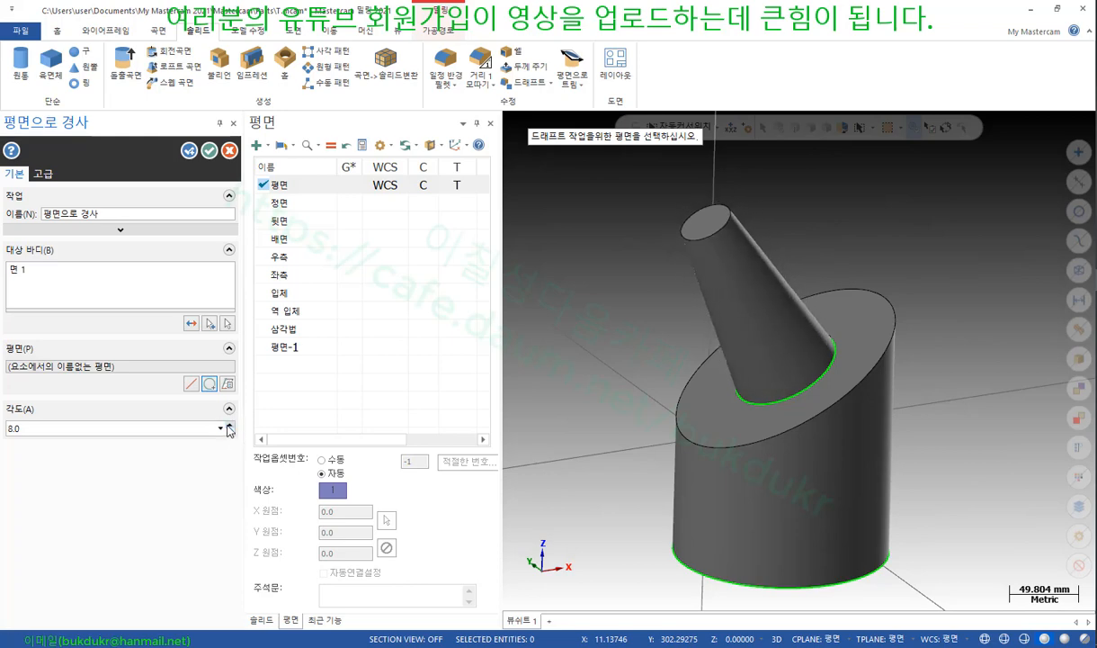
Reverse the draft direction so the inclined cylinder flares outward and raise the draft angle to 18°
{"action": "left_click", "coordinate": [191, 322]}
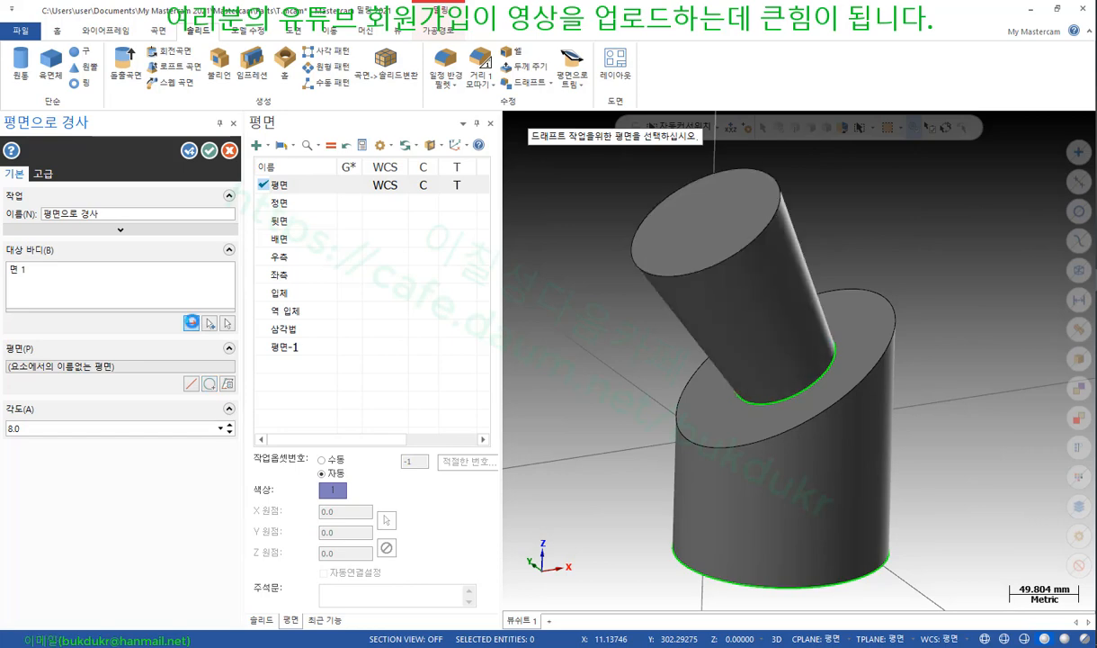
{"action": "left_click", "coordinate": [230, 425]}
{"action": "left_click", "coordinate": [231, 425]}
{"action": "left_click", "coordinate": [230, 425]}
{"action": "left_click", "coordinate": [230, 425]}
{"action": "left_click", "coordinate": [230, 425]}
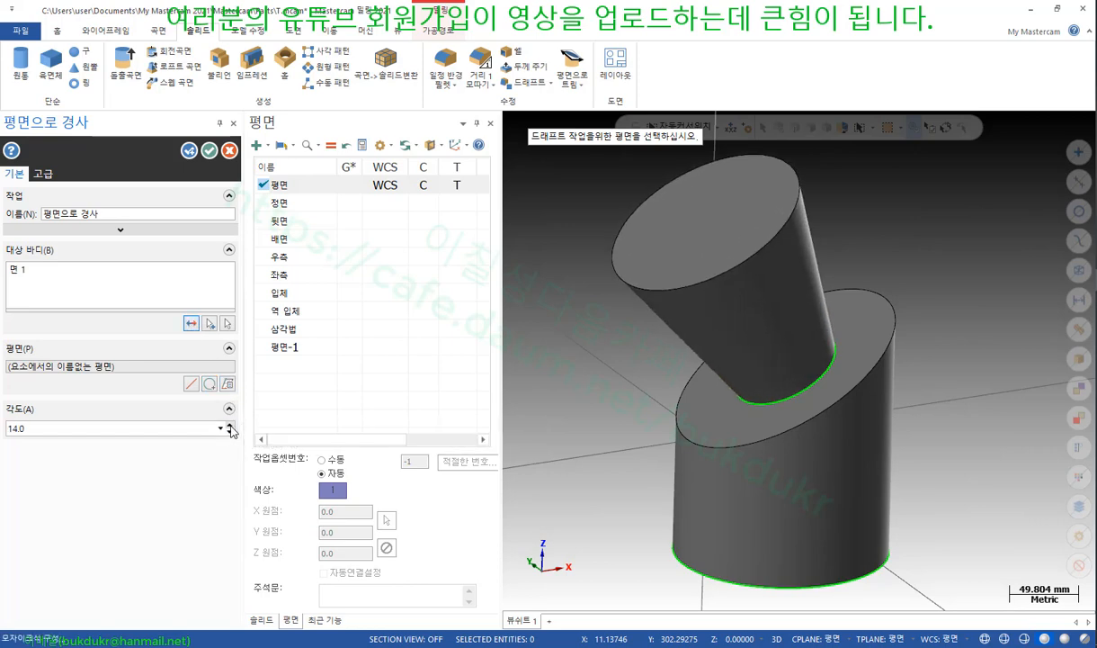
{"action": "left_click", "coordinate": [230, 425]}
{"action": "left_click", "coordinate": [230, 426]}
{"action": "left_click", "coordinate": [231, 426]}
Examine the flared cylinder from the side and mark its tapered walls relative to the slanted reference face
{"action": "scroll", "coordinate": [738, 419], "scroll_direction": "down", "scroll_amount": 2}
{"action": "middle_click_drag", "start_coordinate": [737, 419], "coordinate": [688, 393]}
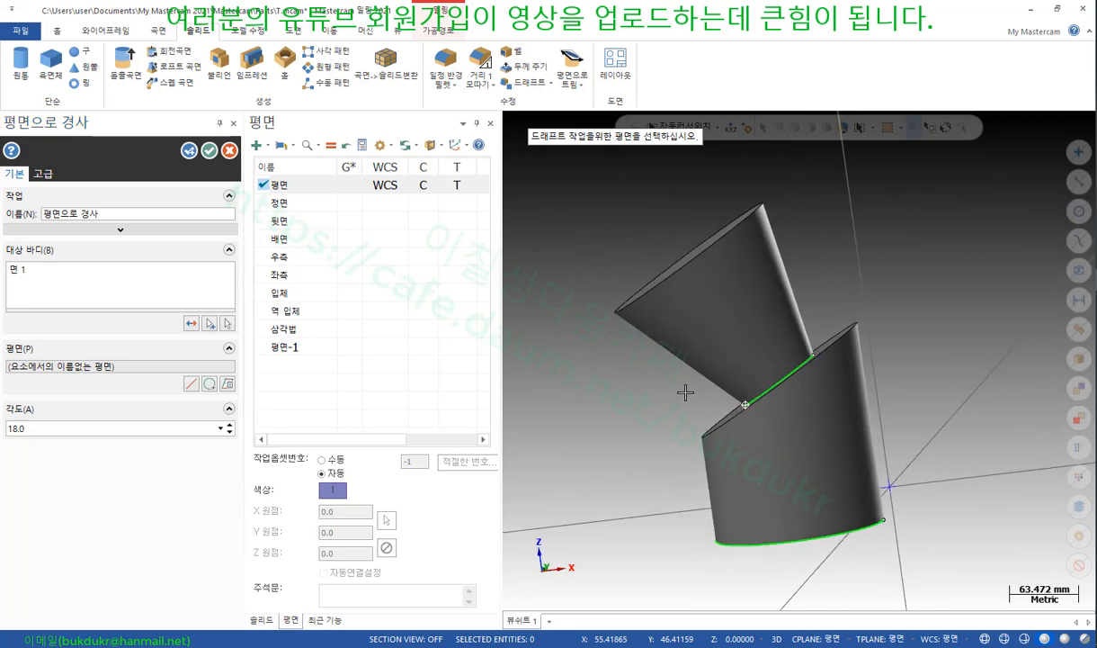
{"action": "scroll", "coordinate": [861, 317], "scroll_direction": "up", "scroll_amount": 2}
{"action": "middle_click_drag", "start_coordinate": [832, 329], "coordinate": [851, 367]}
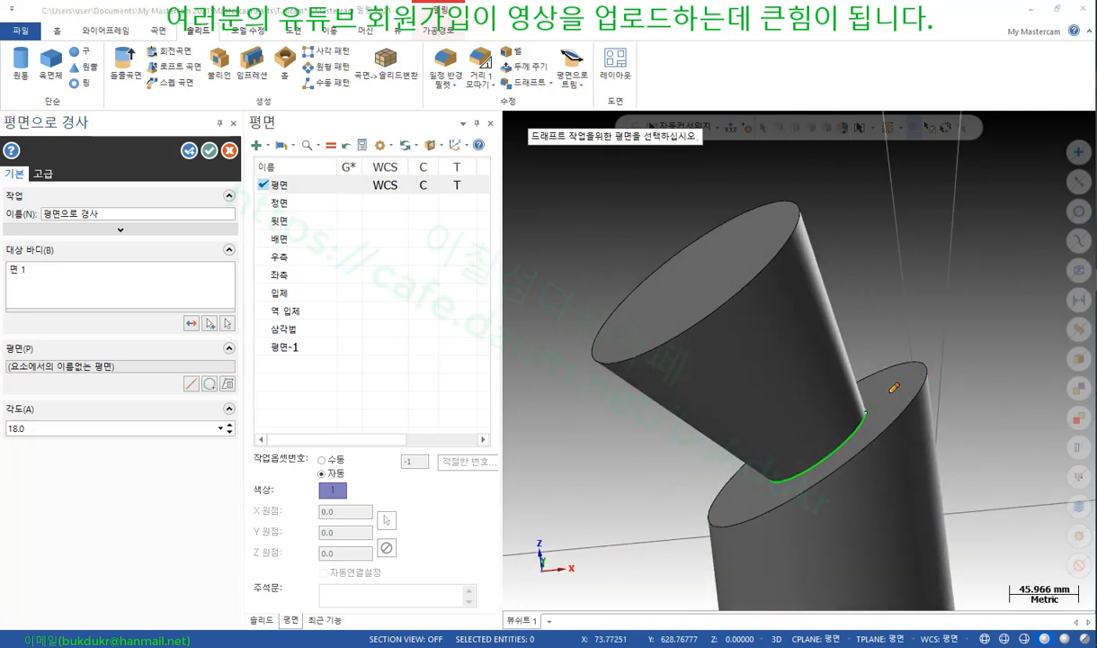
{"action": "mouse_move", "coordinate": [866, 414]}
{"action": "left_mouse_down"}
{"action": "mouse_move", "coordinate": [770, 364]}
{"action": "mouse_move", "coordinate": [733, 324]}
{"action": "left_mouse_up"}
{"action": "left_click_drag", "start_coordinate": [865, 414], "coordinate": [823, 252]}
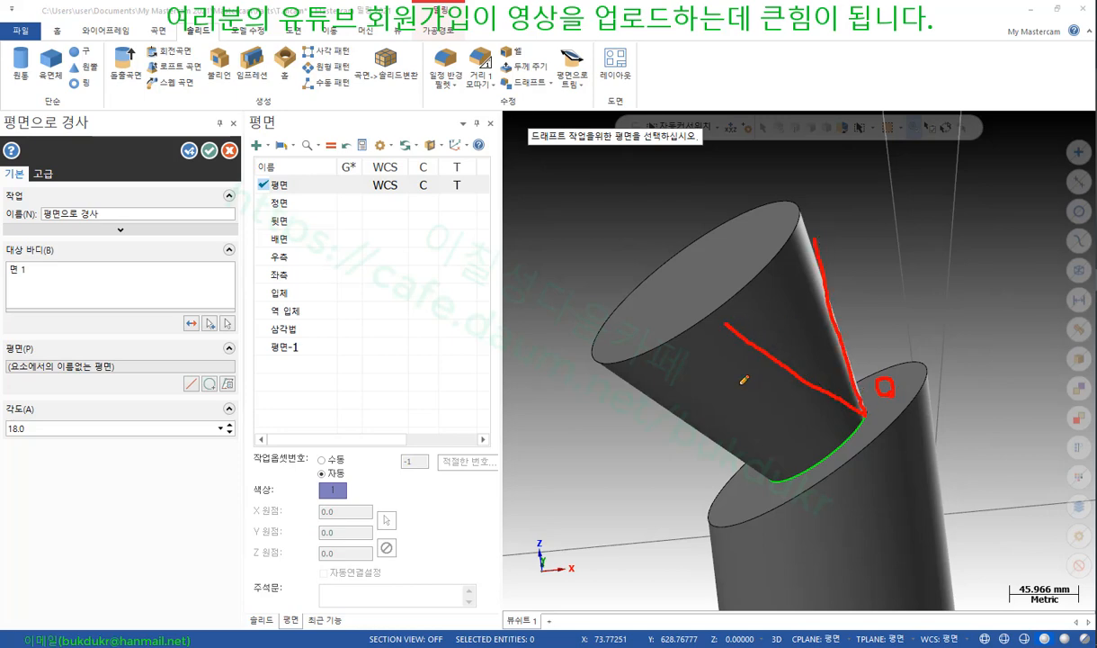
{"action": "left_click_drag", "start_coordinate": [735, 340], "coordinate": [772, 466]}
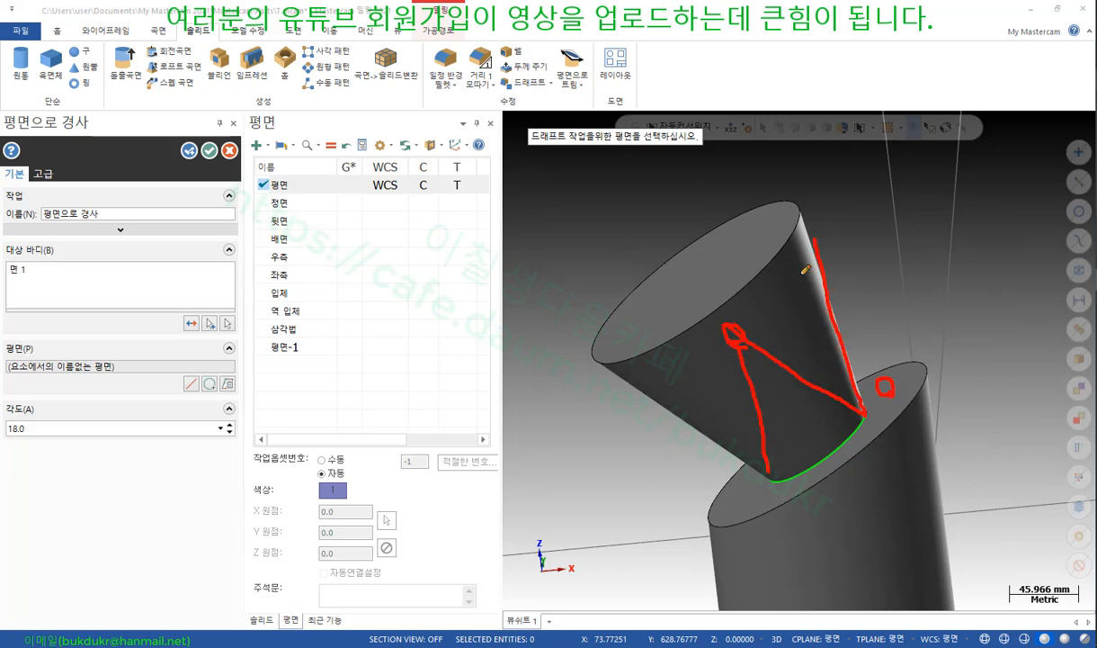
{"action": "right_click", "coordinate": [841, 213]}
{"action": "left_click", "coordinate": [899, 366]}
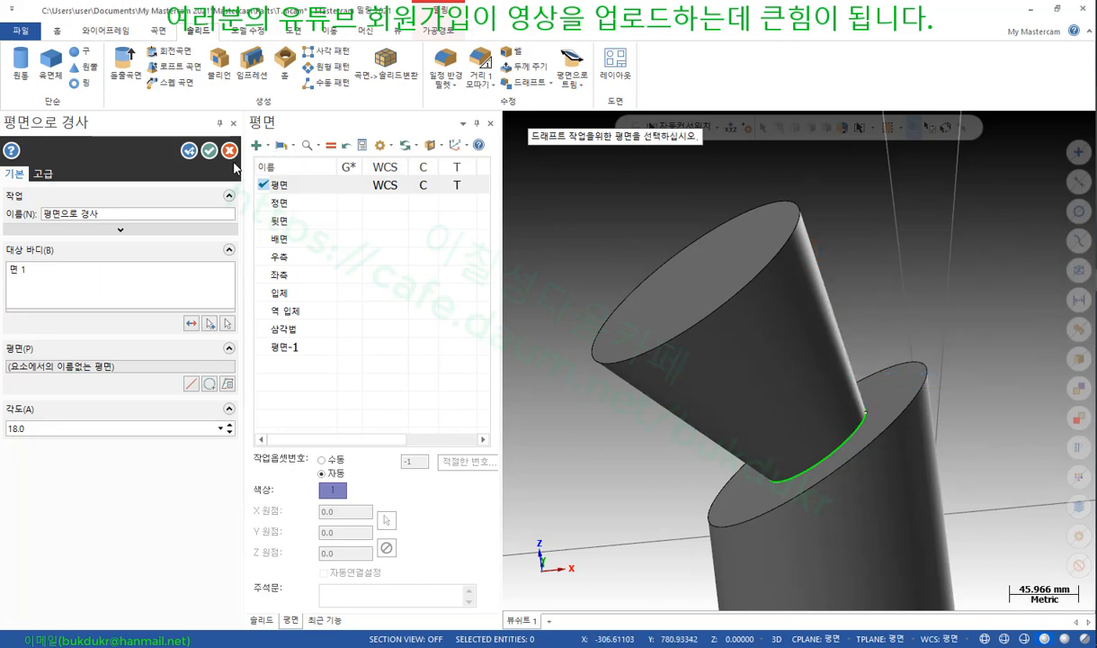
Accept the draft to plane, then switch to the Mastercam 2021 textbook PDF in Adobe Acrobat and read on past the draft-to-plane page
{"action": "left_click", "coordinate": [209, 150]}
{"action": "key", "text": "alt+Tab"}
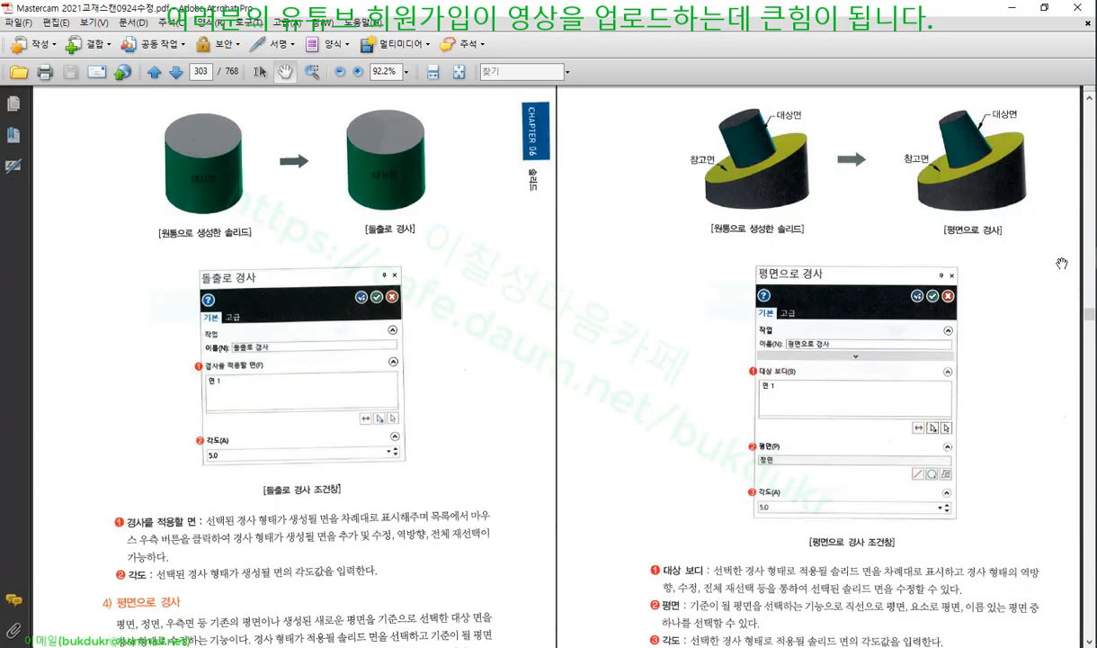
{"action": "scroll", "coordinate": [950, 338], "scroll_direction": "down", "scroll_amount": 1}
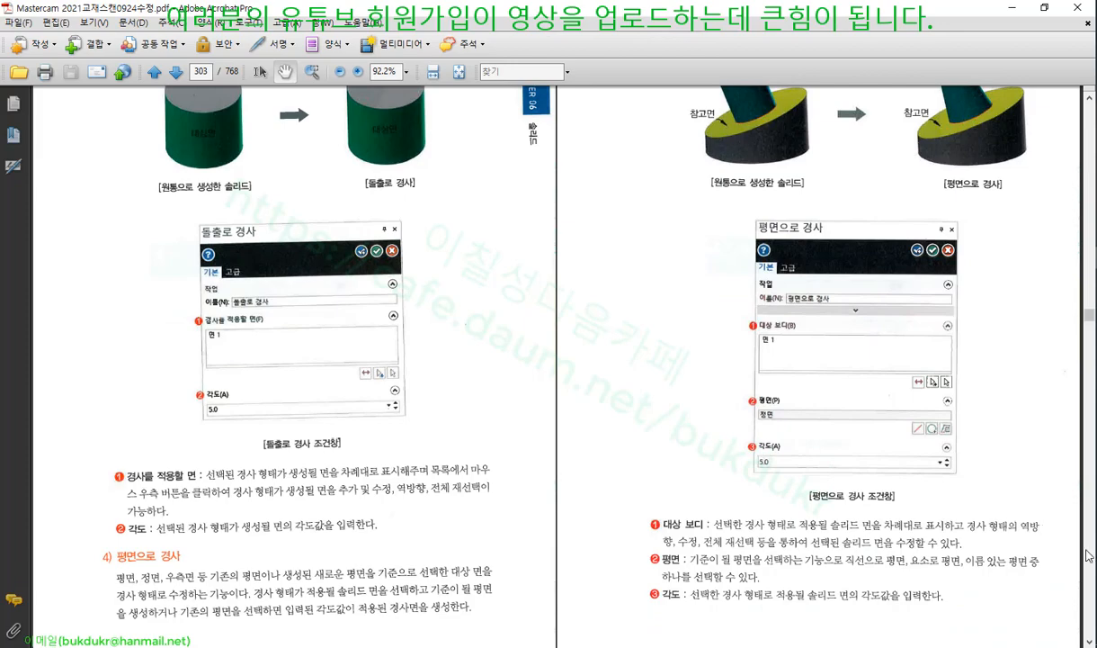
{"action": "scroll", "coordinate": [1088, 556], "scroll_direction": "down", "scroll_amount": 10}
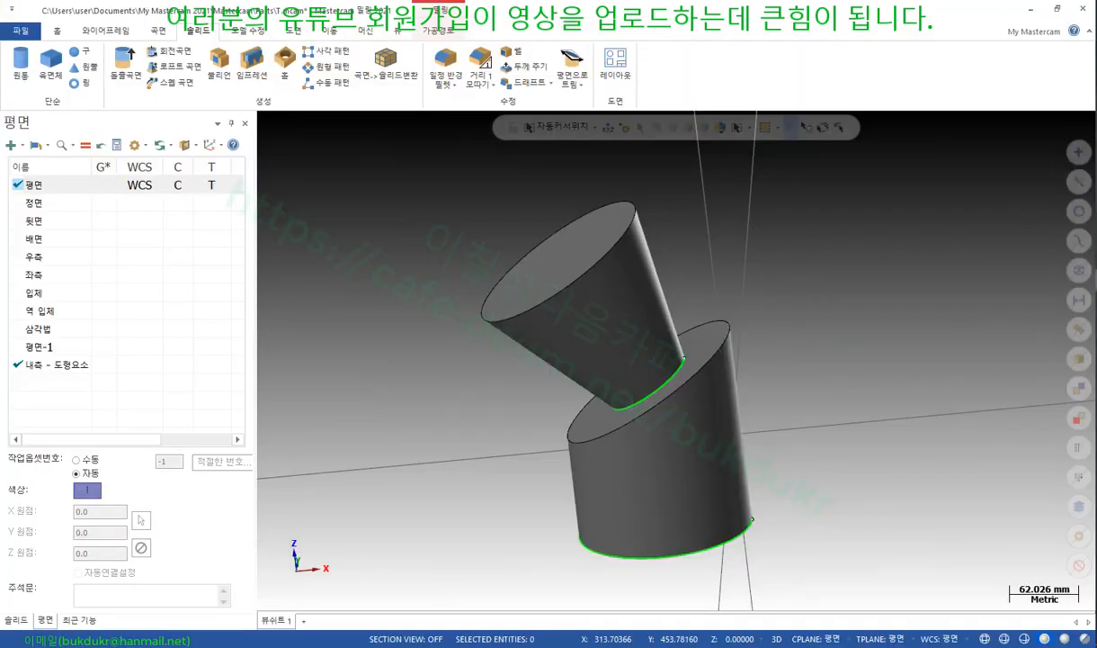
Start Trim to Plane in Mastercam and choose the stacked-cylinder solid as the target body
{"action": "middle_click_drag", "start_coordinate": [809, 269], "coordinate": [850, 247]}
{"action": "right_click", "coordinate": [850, 247]}
{"action": "left_click", "coordinate": [890, 370]}
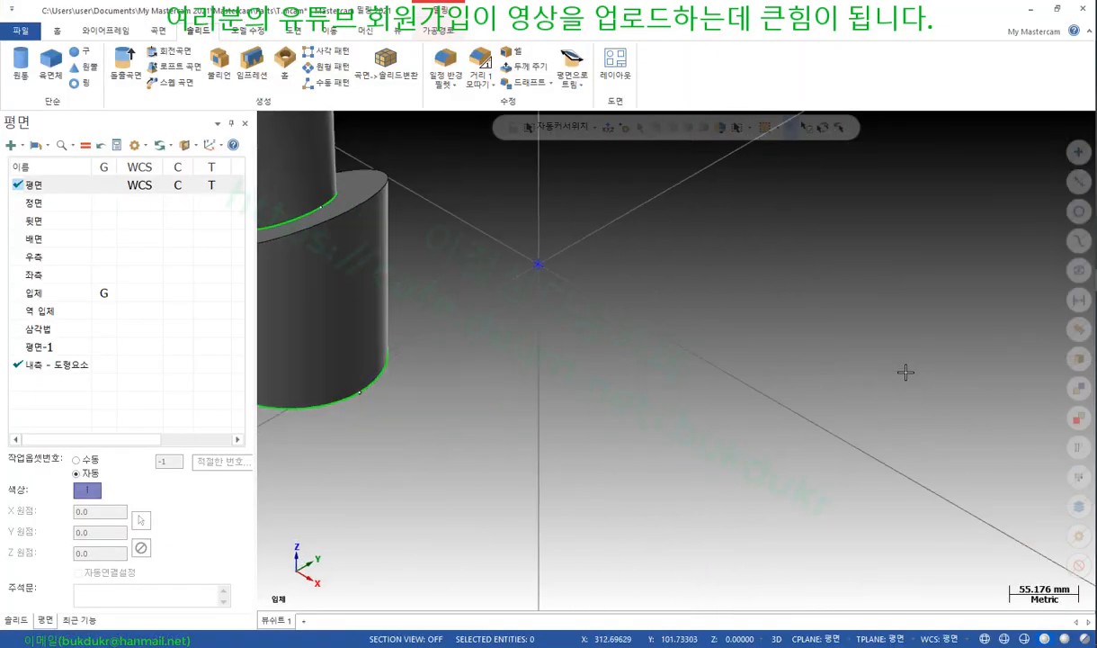
{"action": "scroll", "coordinate": [913, 479], "scroll_direction": "down", "scroll_amount": 4}
{"action": "scroll", "coordinate": [525, 294], "scroll_direction": "up", "scroll_amount": 2}
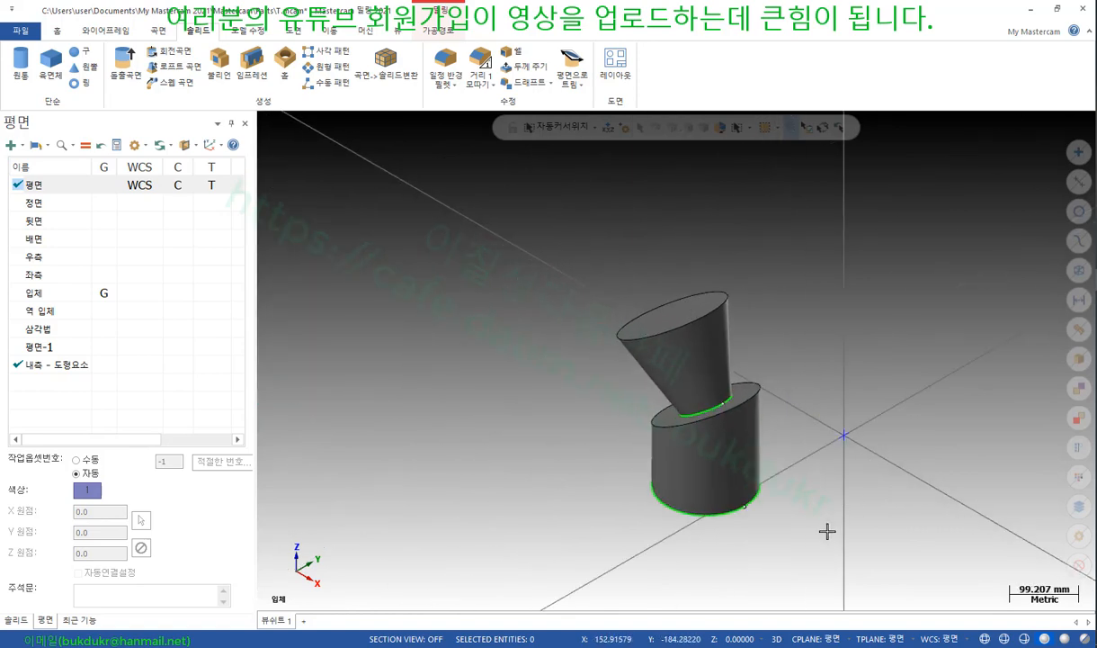
{"action": "scroll", "coordinate": [813, 541], "scroll_direction": "up", "scroll_amount": 1}
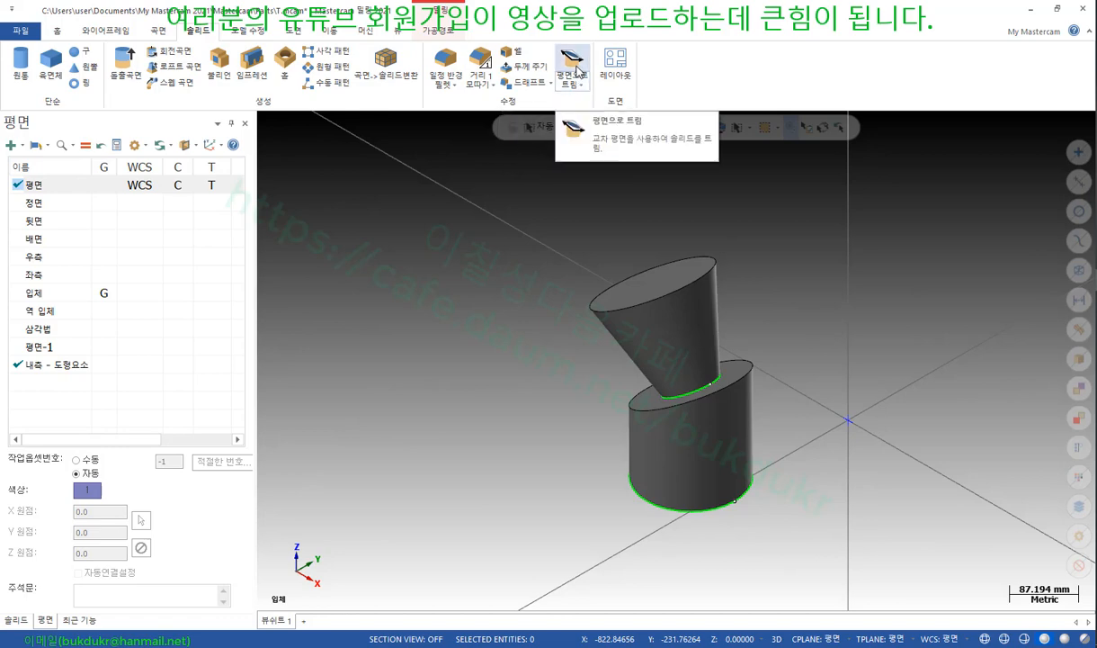
{"action": "left_click", "coordinate": [574, 72]}
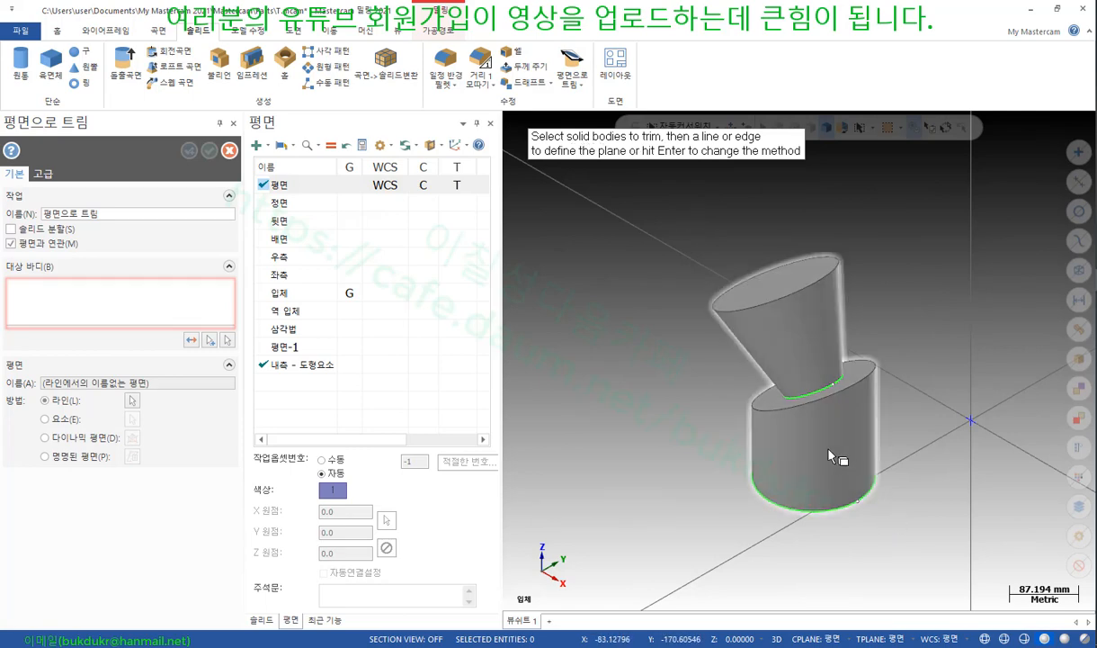
{"action": "left_click", "coordinate": [789, 426]}
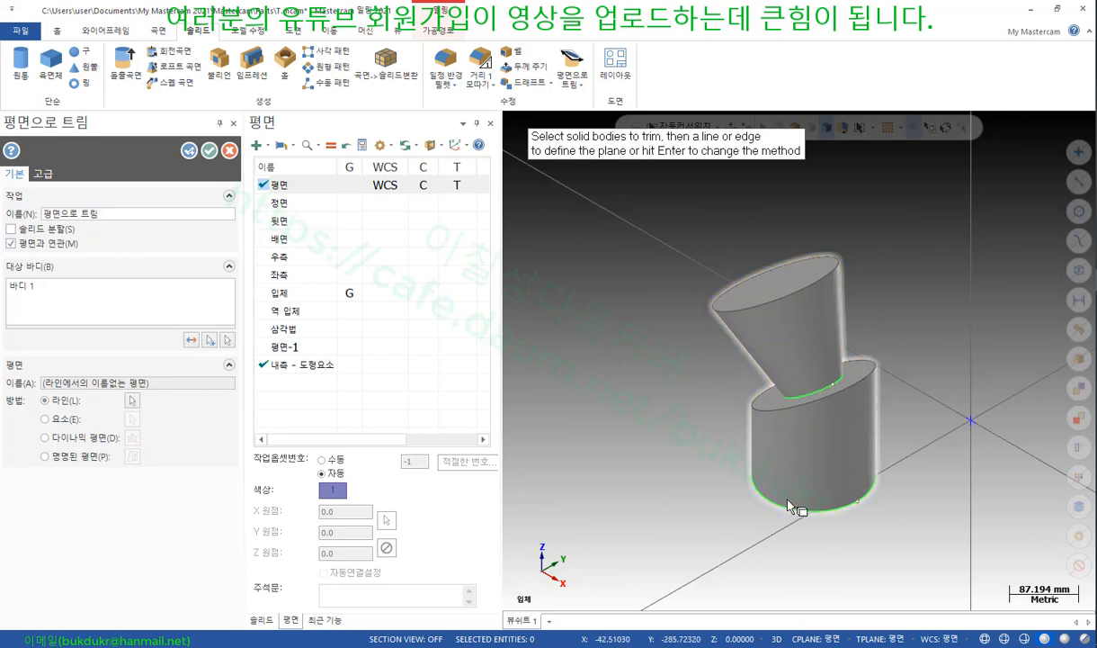
{"action": "left_click", "coordinate": [808, 402]}
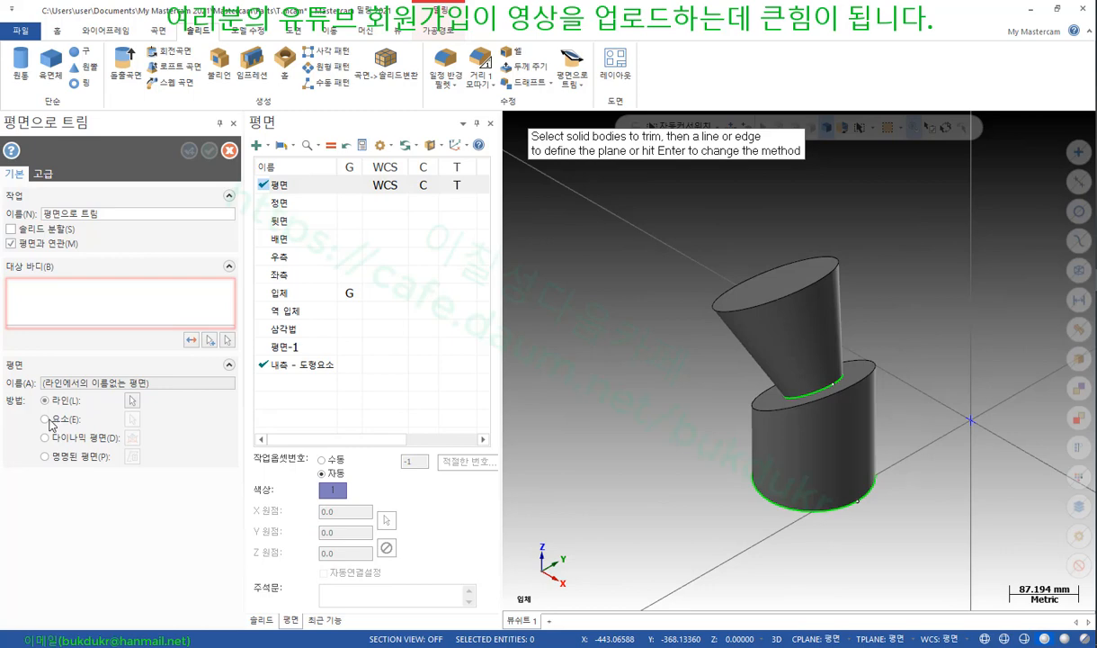
{"action": "left_click", "coordinate": [788, 406]}
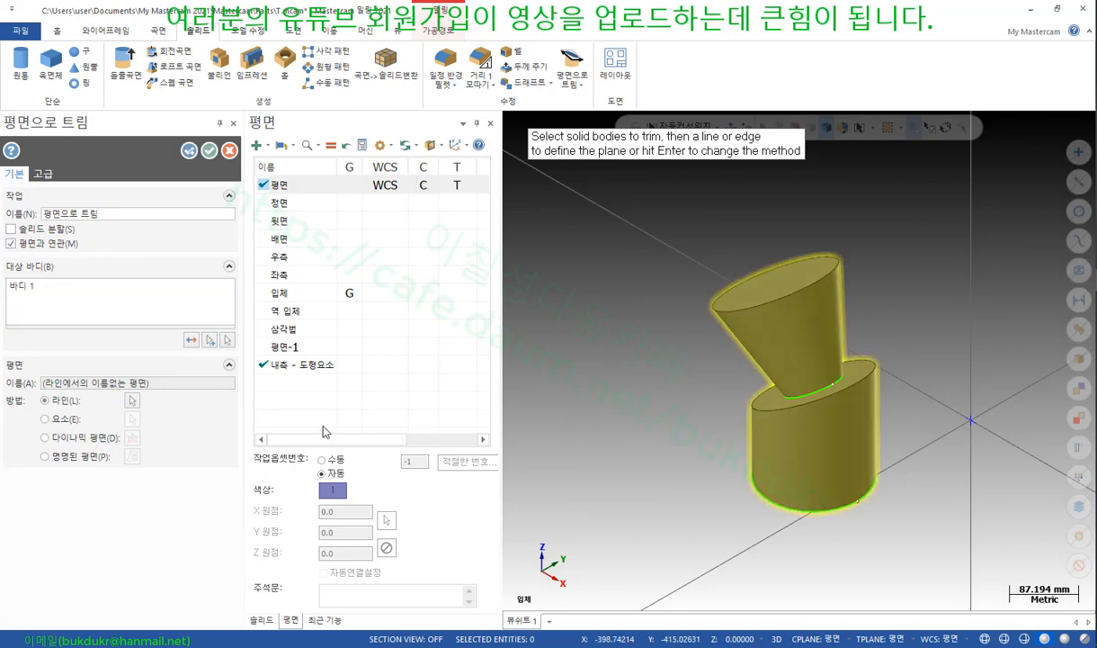
{"action": "left_click", "coordinate": [775, 418]}
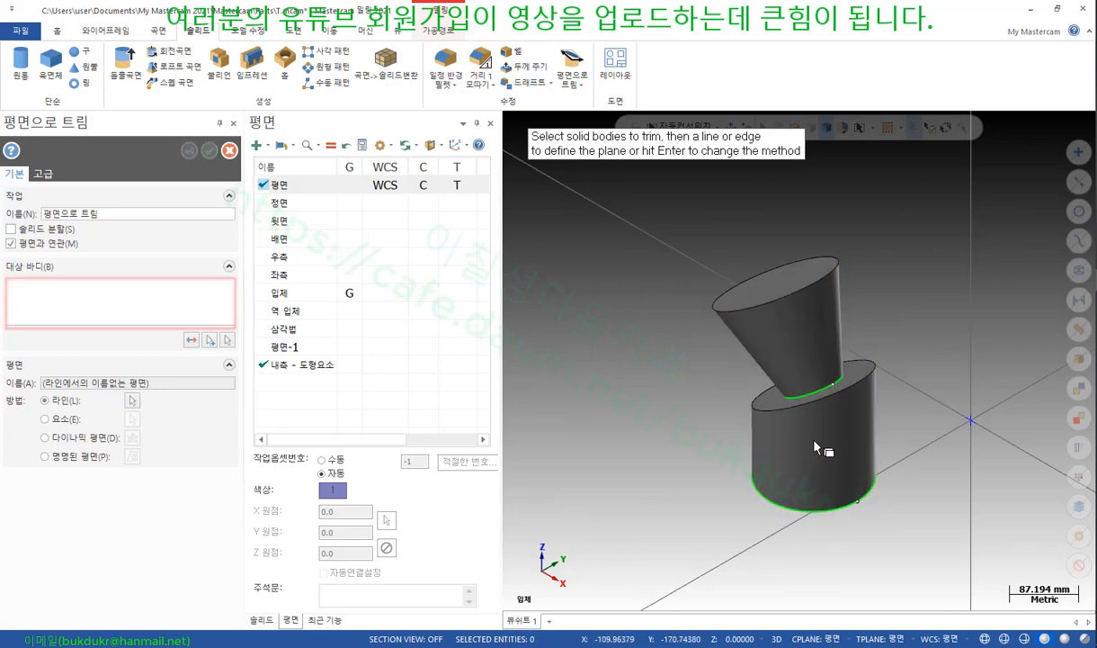
{"action": "left_click", "coordinate": [802, 384]}
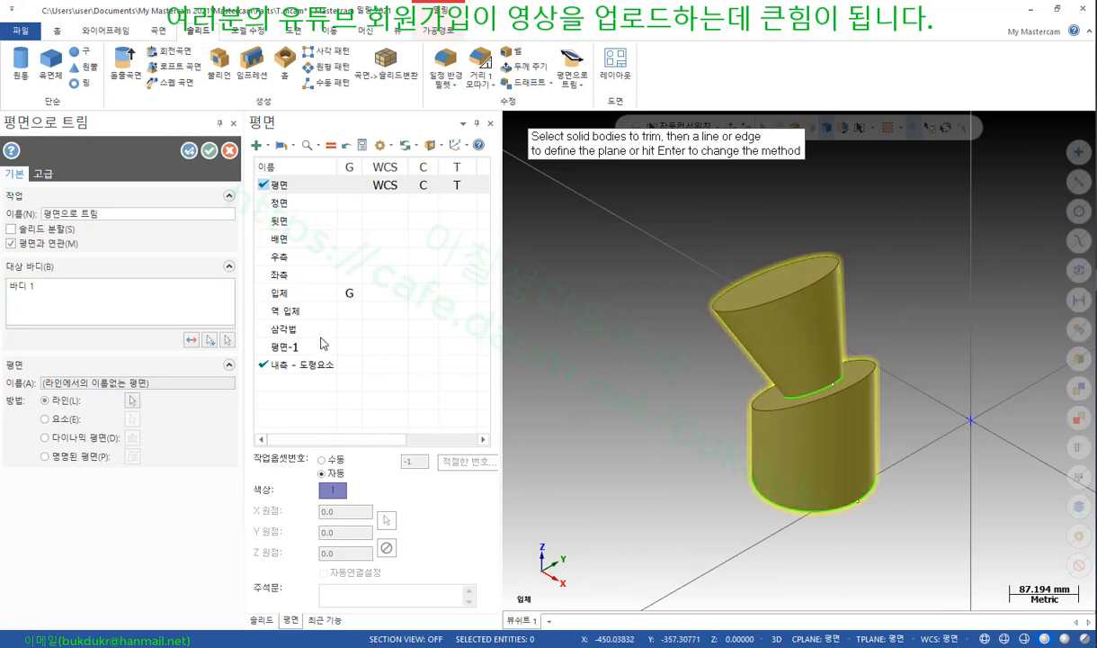
{"action": "key", "text": "Return"}
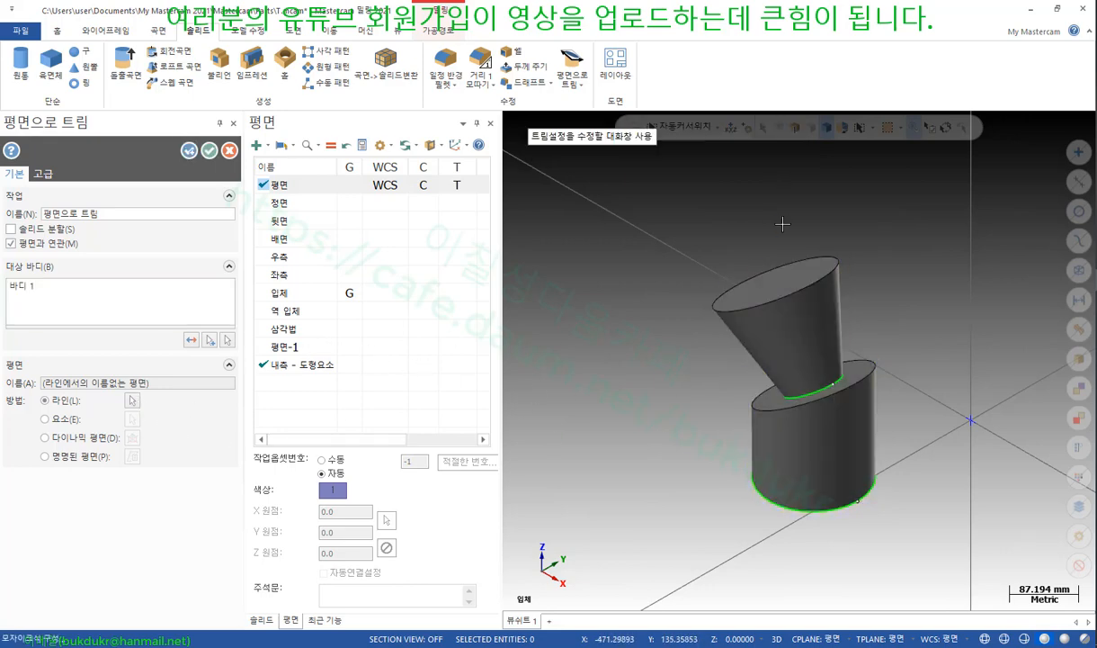
Define the trim plane from an entity, using the lower cylinder's slanted face to cut off the flared cylinder
{"action": "left_click", "coordinate": [59, 420]}
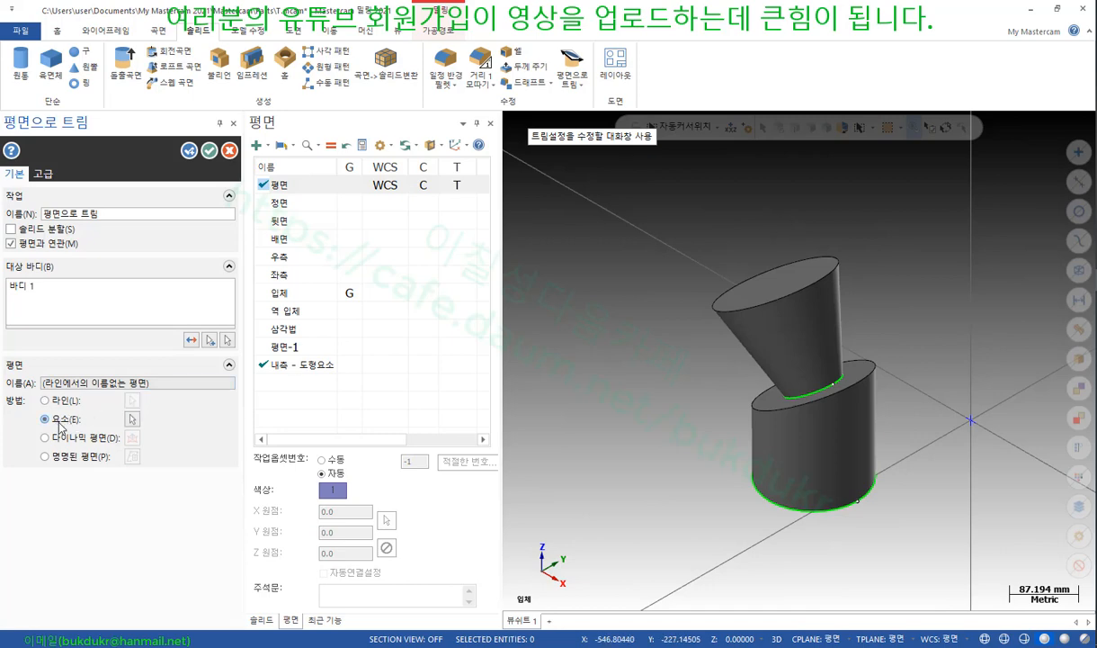
{"action": "scroll", "coordinate": [715, 363], "scroll_direction": "up", "scroll_amount": 1}
{"action": "scroll", "coordinate": [823, 378], "scroll_direction": "up", "scroll_amount": 3}
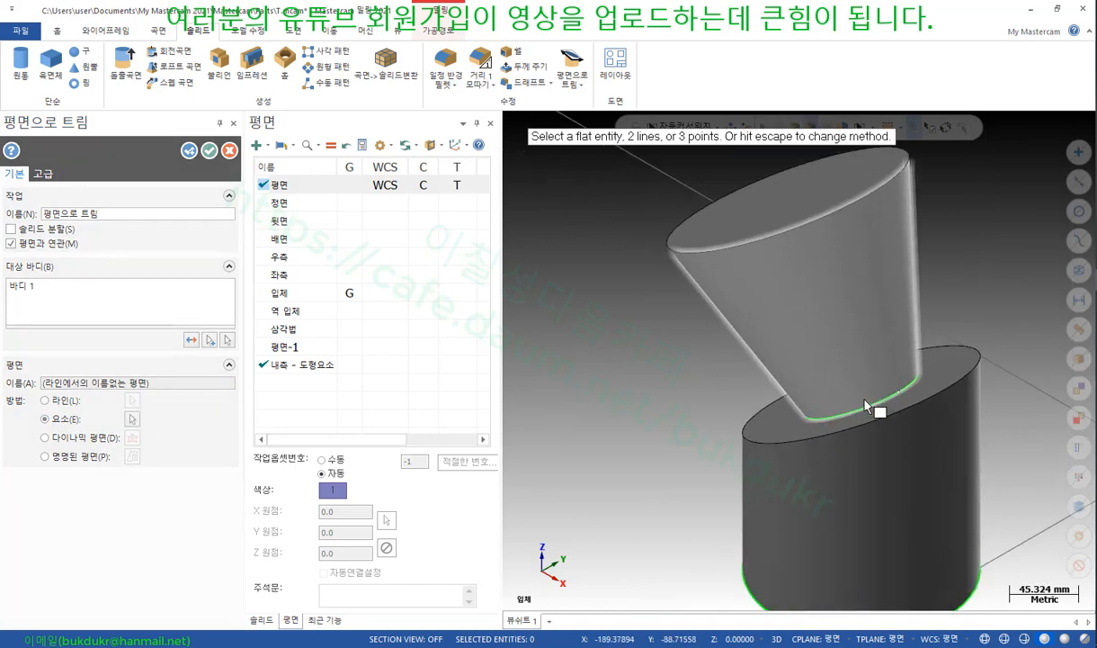
{"action": "scroll", "coordinate": [623, 333], "scroll_direction": "down", "scroll_amount": 2}
{"action": "middle_click_drag", "start_coordinate": [623, 333], "coordinate": [710, 359]}
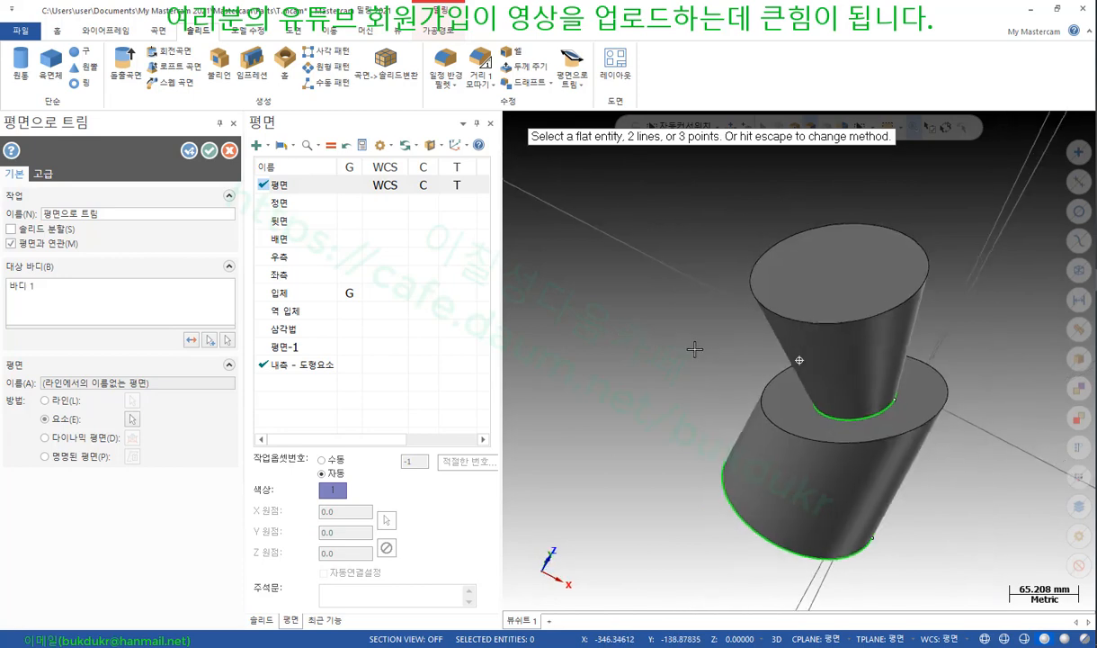
{"action": "left_click", "coordinate": [786, 412]}
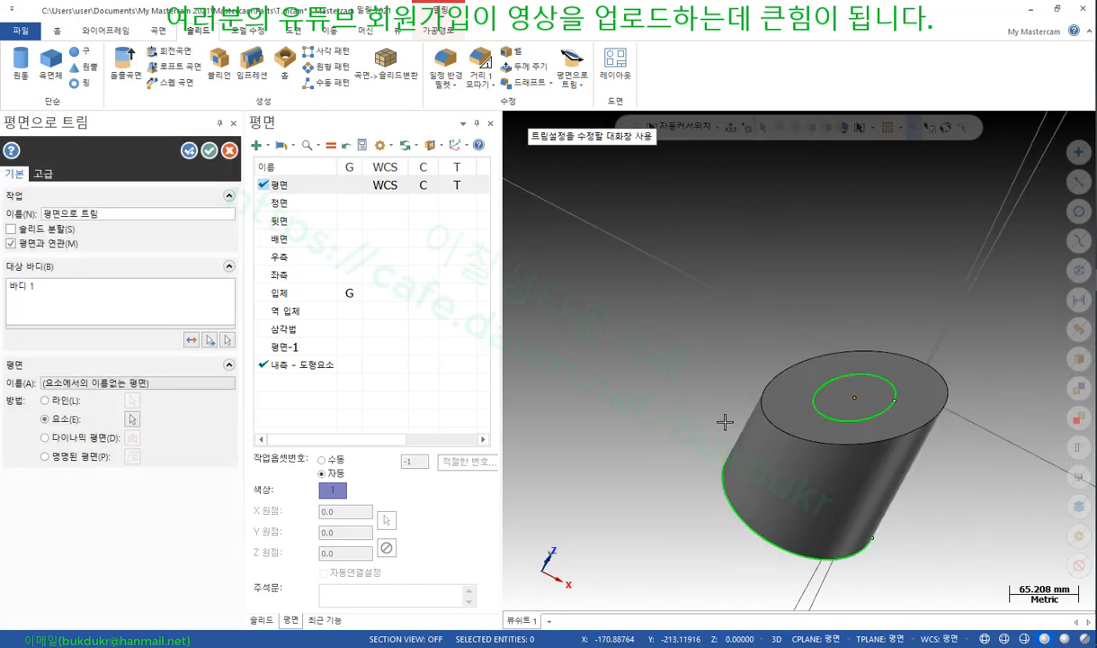
{"action": "scroll", "coordinate": [746, 360], "scroll_direction": "down", "scroll_amount": 1}
{"action": "scroll", "coordinate": [837, 383], "scroll_direction": "down", "scroll_amount": 1}
{"action": "scroll", "coordinate": [837, 378], "scroll_direction": "up", "scroll_amount": 2}
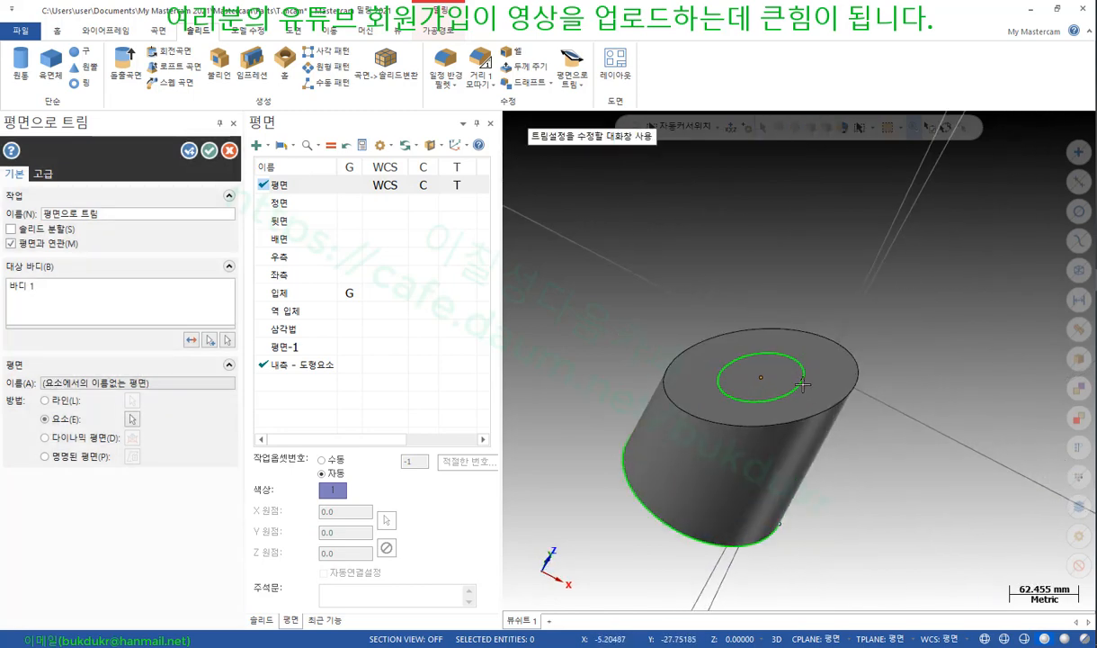
{"action": "middle_click_drag", "start_coordinate": [837, 378], "coordinate": [781, 352]}
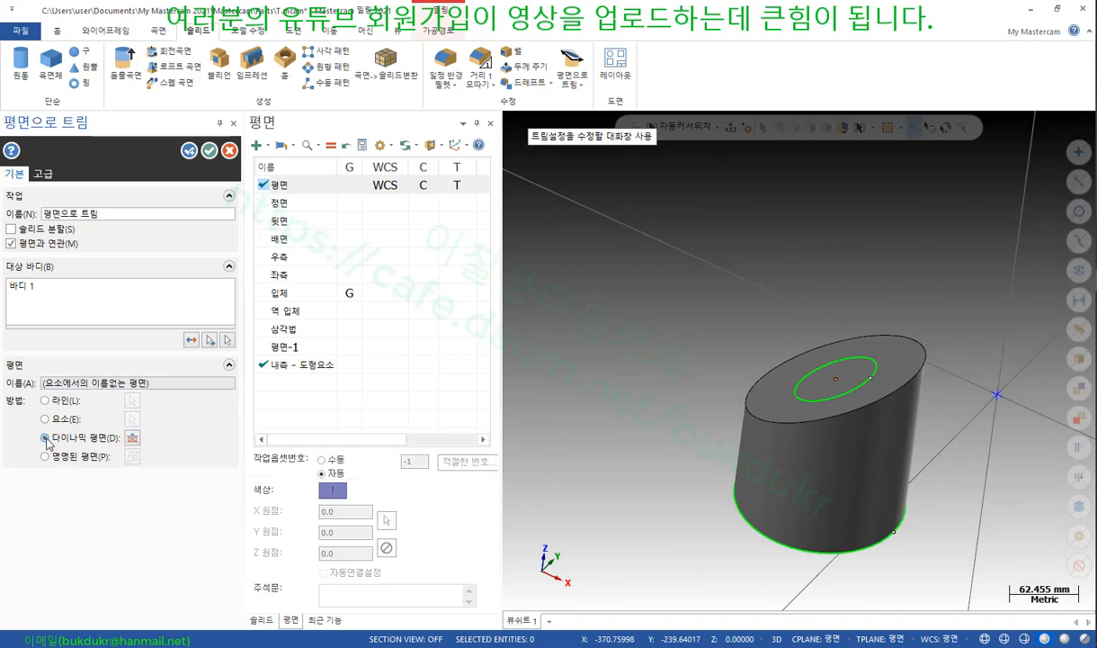
Change the trim plane to a dynamic plane, place it on the flared cylinder's top face and rotate it about its X axis
{"action": "left_click", "coordinate": [133, 437]}
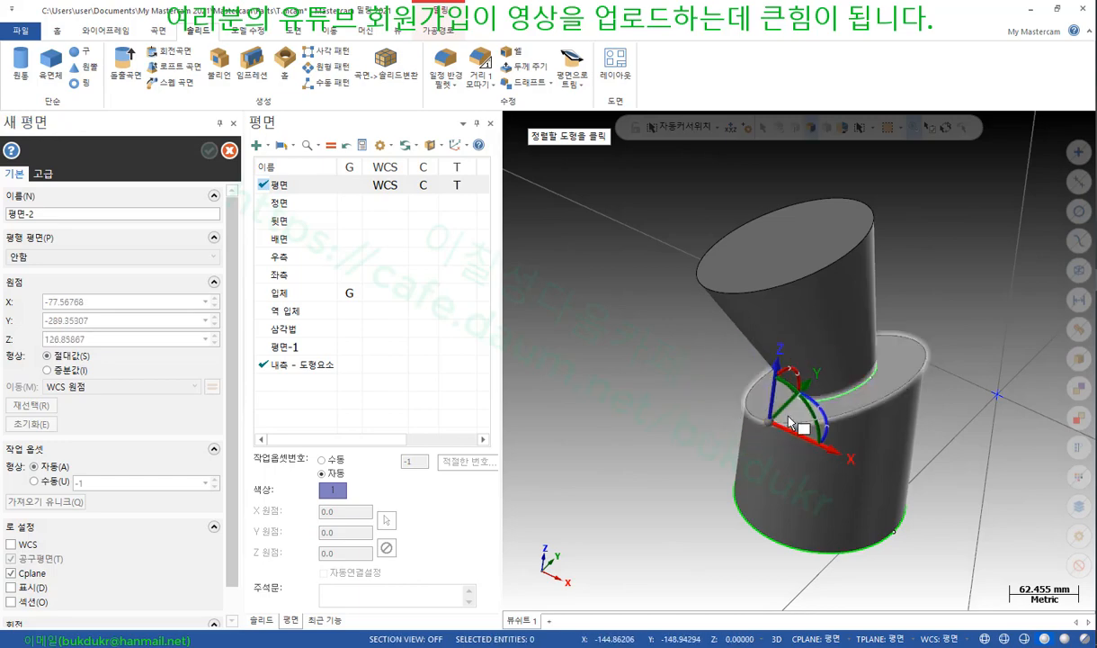
{"action": "left_click", "coordinate": [880, 241]}
{"action": "middle_click_drag", "start_coordinate": [879, 241], "coordinate": [812, 254]}
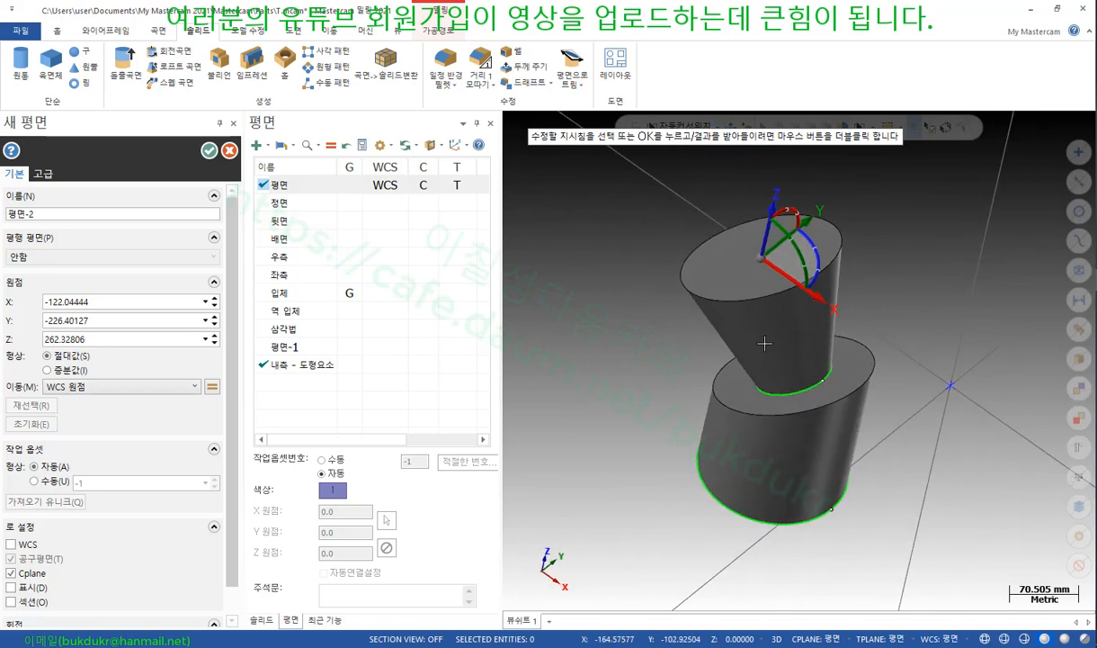
{"action": "left_click", "coordinate": [815, 210]}
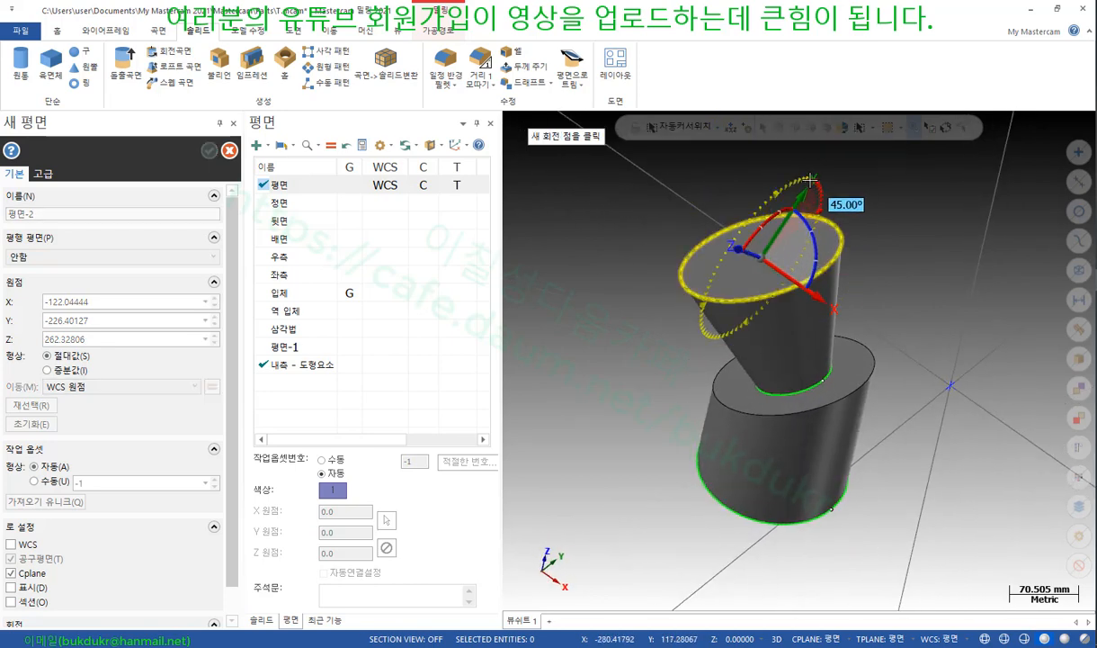
{"action": "left_click", "coordinate": [803, 174]}
{"action": "middle_click_drag", "start_coordinate": [858, 308], "coordinate": [863, 398]}
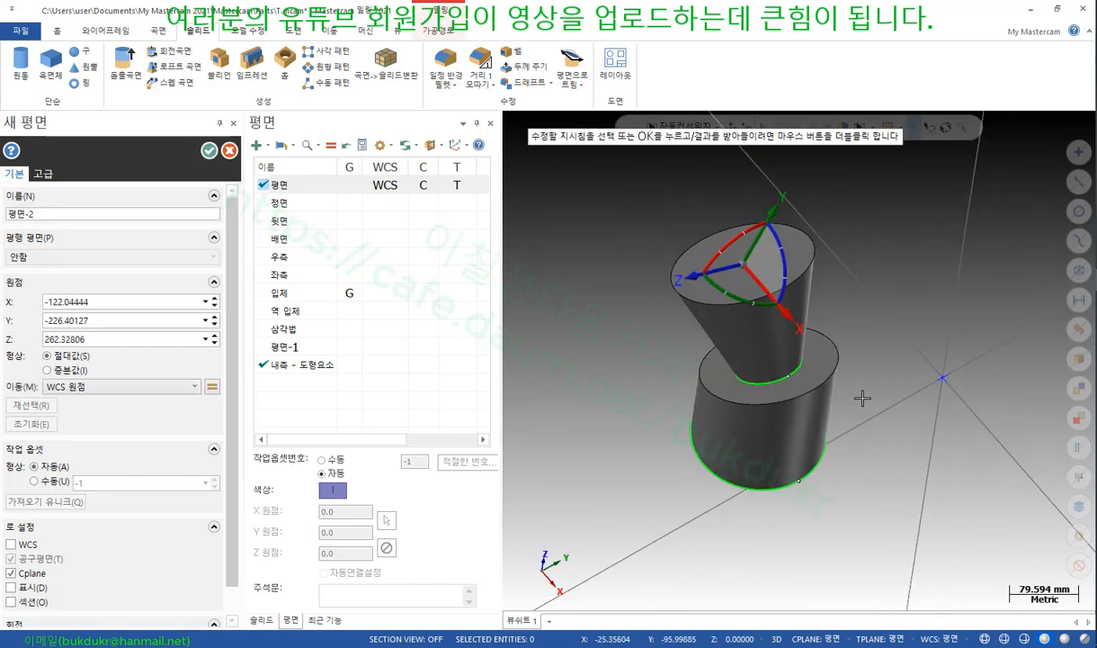
Shift the dynamic plane along its Z axis to origin Y -201.75, Z 250.96 and rotate it slightly about its Y axis
{"action": "left_click", "coordinate": [722, 275]}
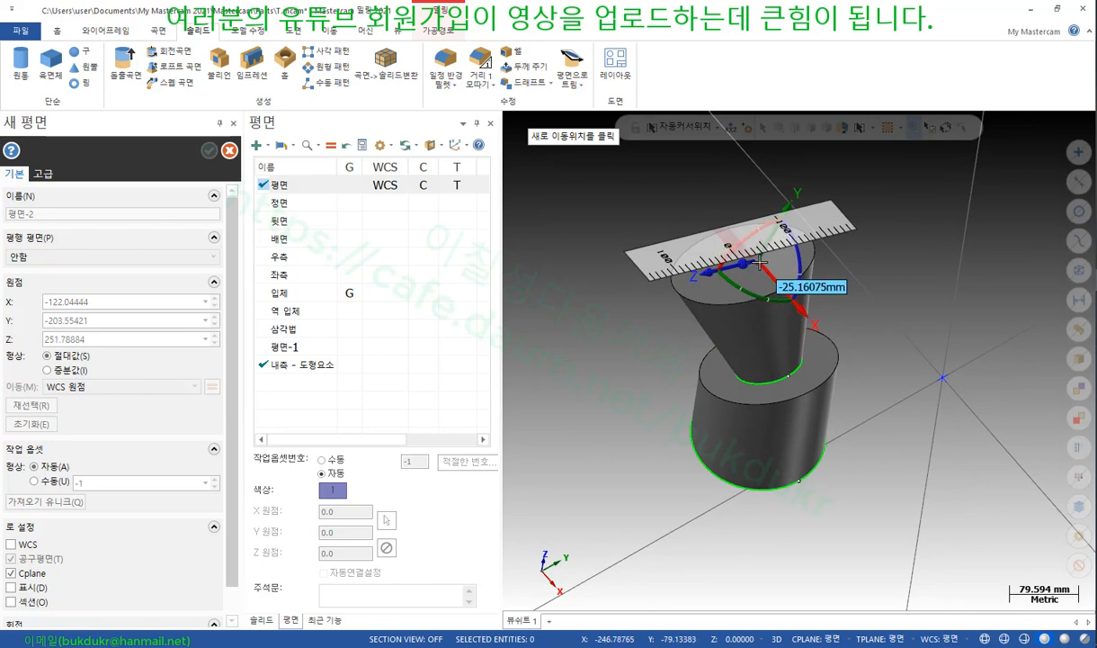
{"action": "left_click", "coordinate": [760, 263]}
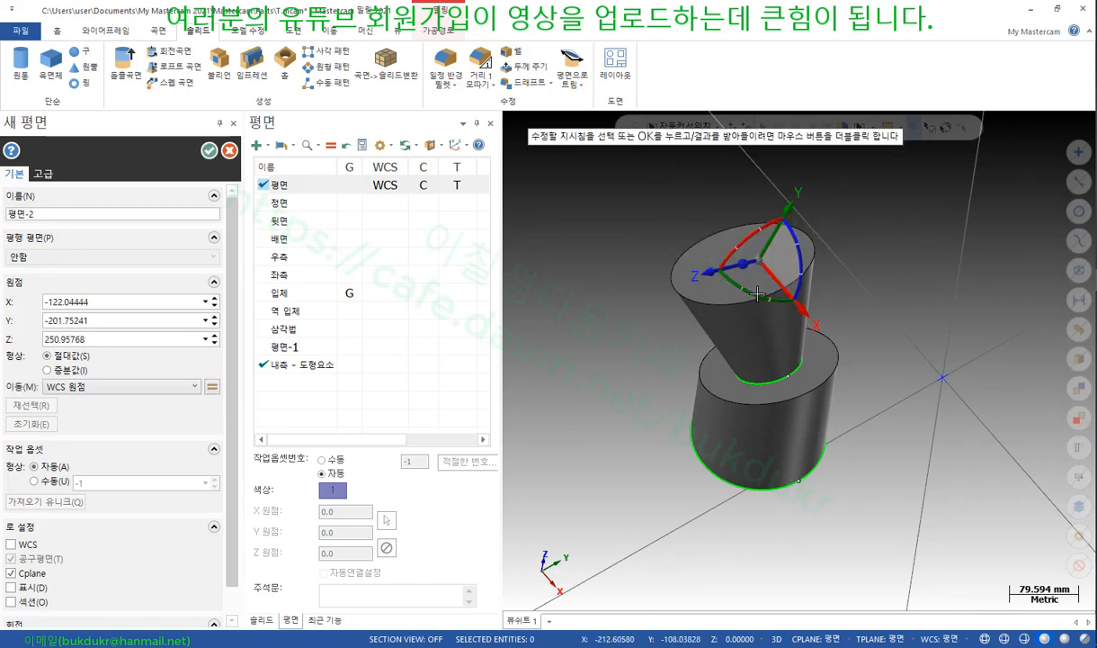
{"action": "left_click", "coordinate": [757, 296]}
{"action": "left_click", "coordinate": [741, 297]}
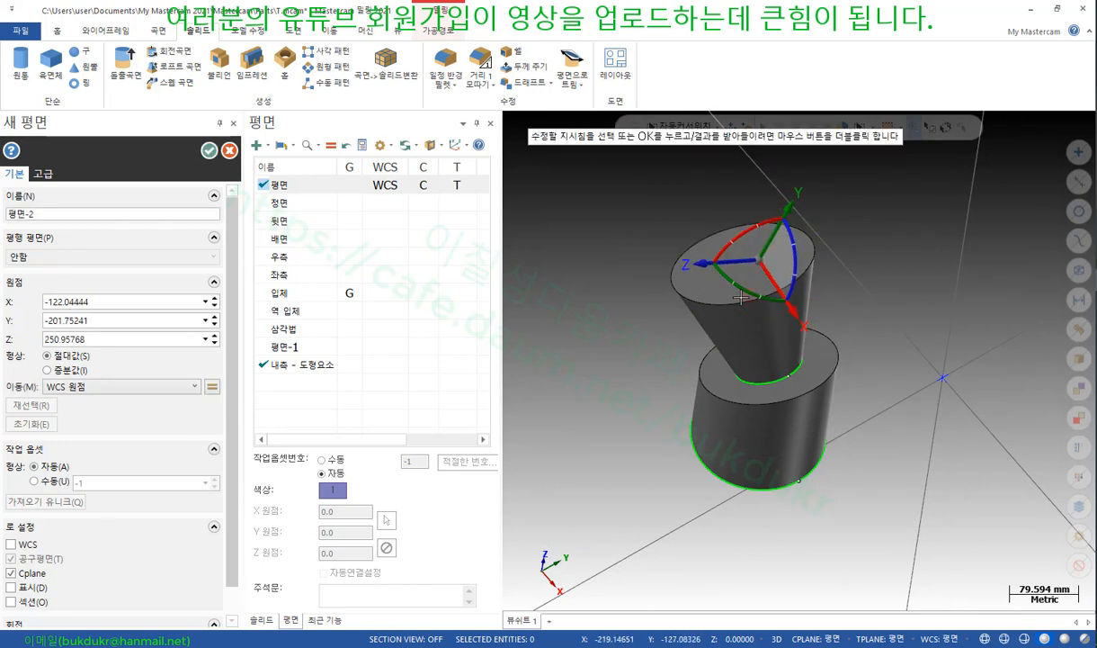
Move the dynamic plane down along its Y axis into the flared cylinder, to origin X -122.04, Y -243.07, Z 161.38
{"action": "scroll", "coordinate": [765, 426], "scroll_direction": "down", "scroll_amount": 1}
{"action": "mouse_move", "coordinate": [757, 386]}
{"action": "middle_mouse_down"}
{"action": "mouse_move", "coordinate": [893, 383]}
{"action": "mouse_move", "coordinate": [747, 397]}
{"action": "middle_mouse_up"}
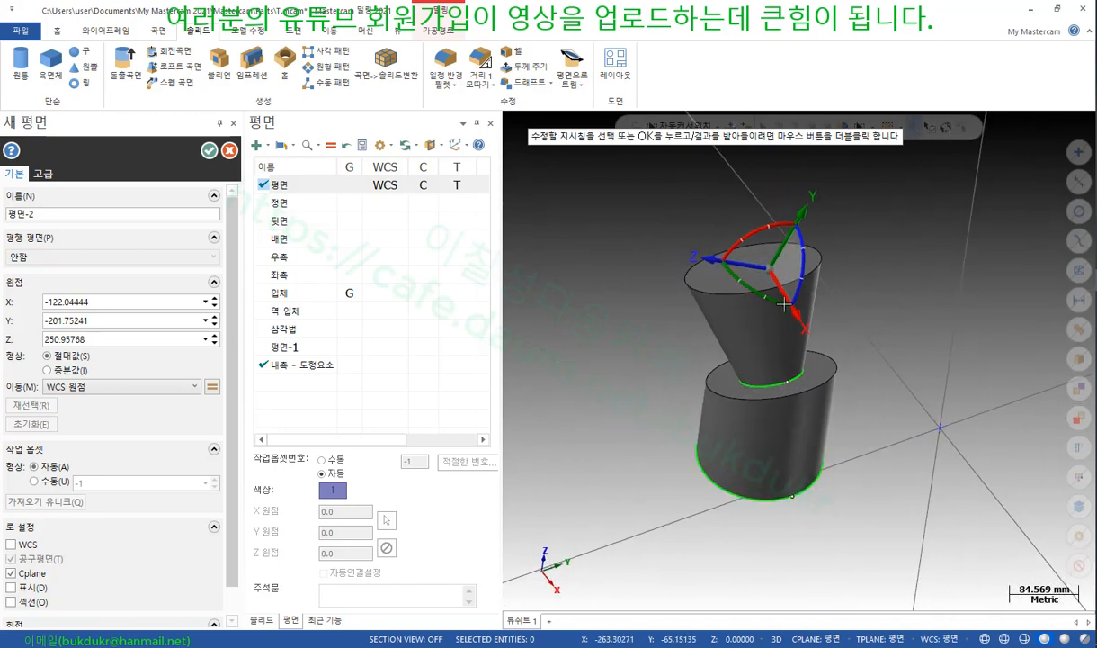
{"action": "left_click", "coordinate": [782, 243]}
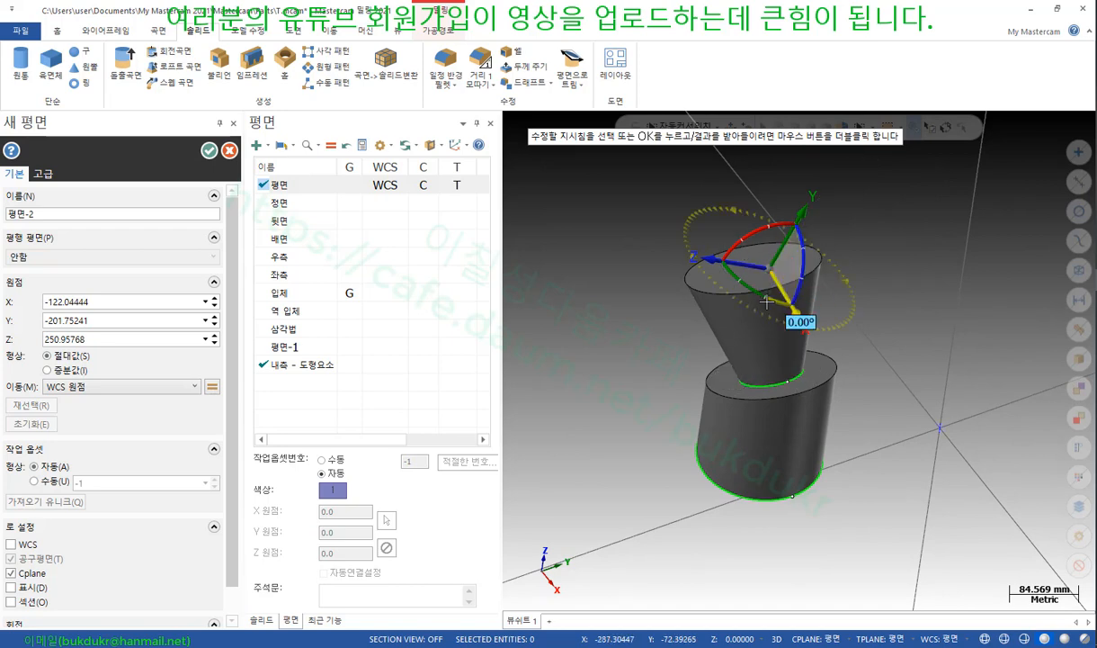
{"action": "left_click", "coordinate": [793, 234]}
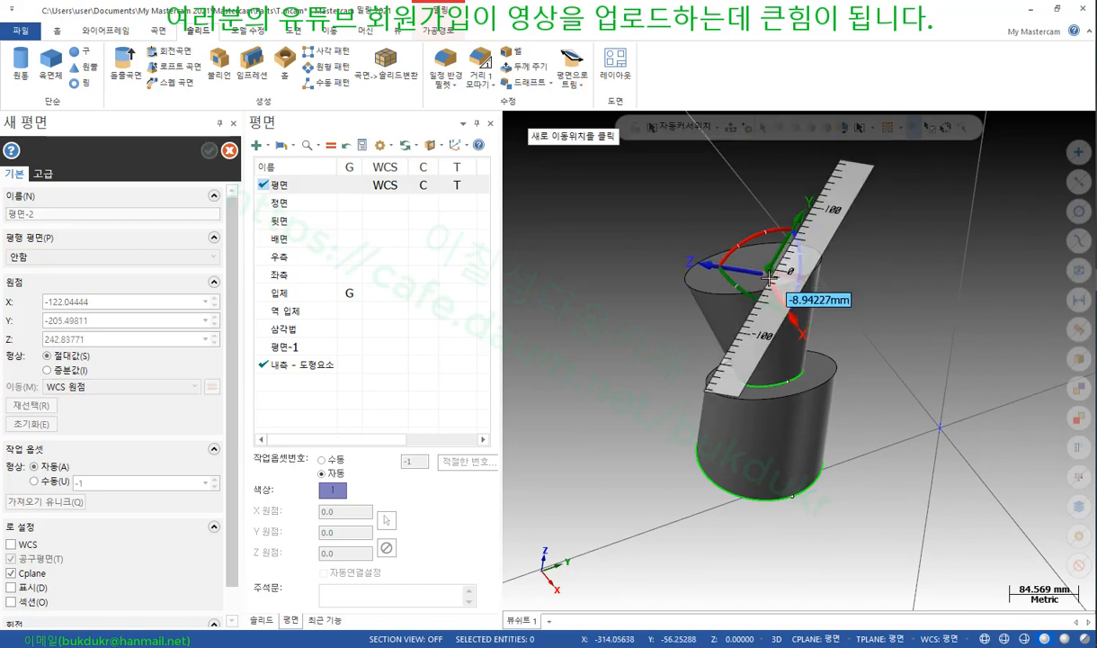
{"action": "left_click", "coordinate": [869, 353]}
{"action": "middle_click_drag", "start_coordinate": [870, 353], "coordinate": [711, 467]}
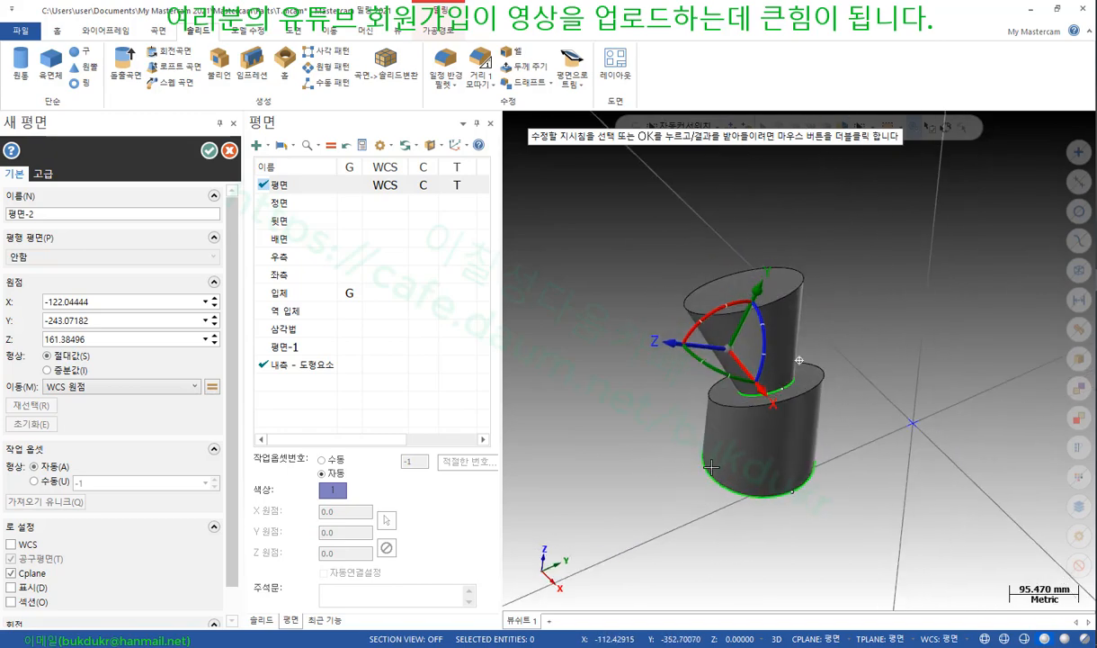
Slide the dynamic plane back and forth along its Z axis, finishing at origin X -115.98, Y -211.82, Z 146.97
{"action": "left_click", "coordinate": [694, 360]}
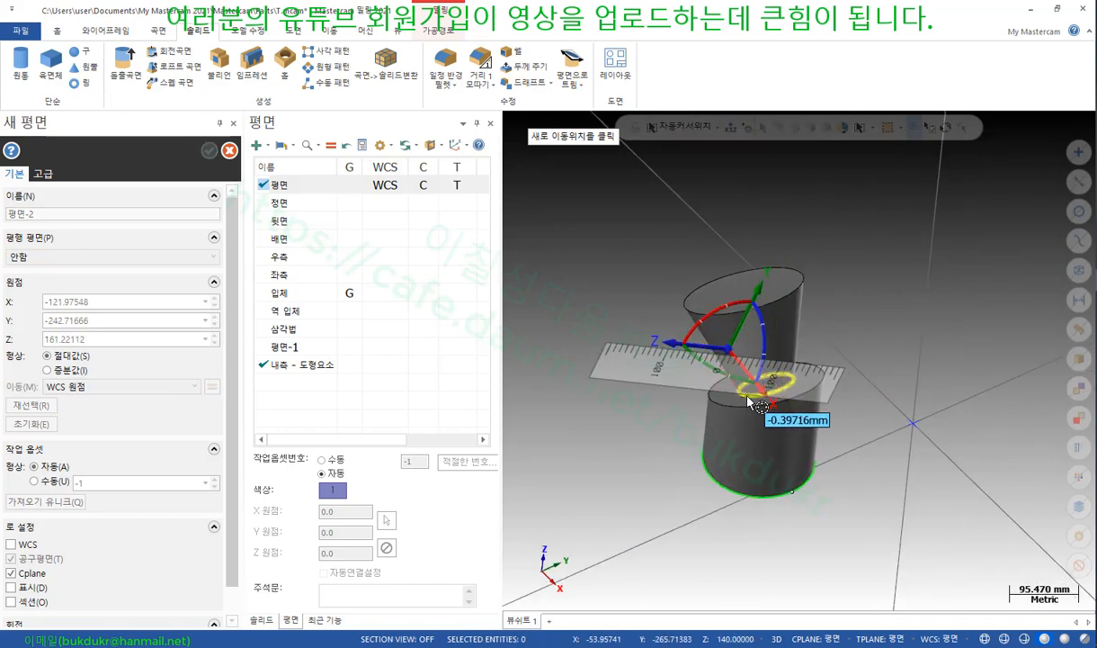
{"action": "left_click", "coordinate": [687, 532]}
{"action": "middle_click_drag", "start_coordinate": [687, 532], "coordinate": [728, 517]}
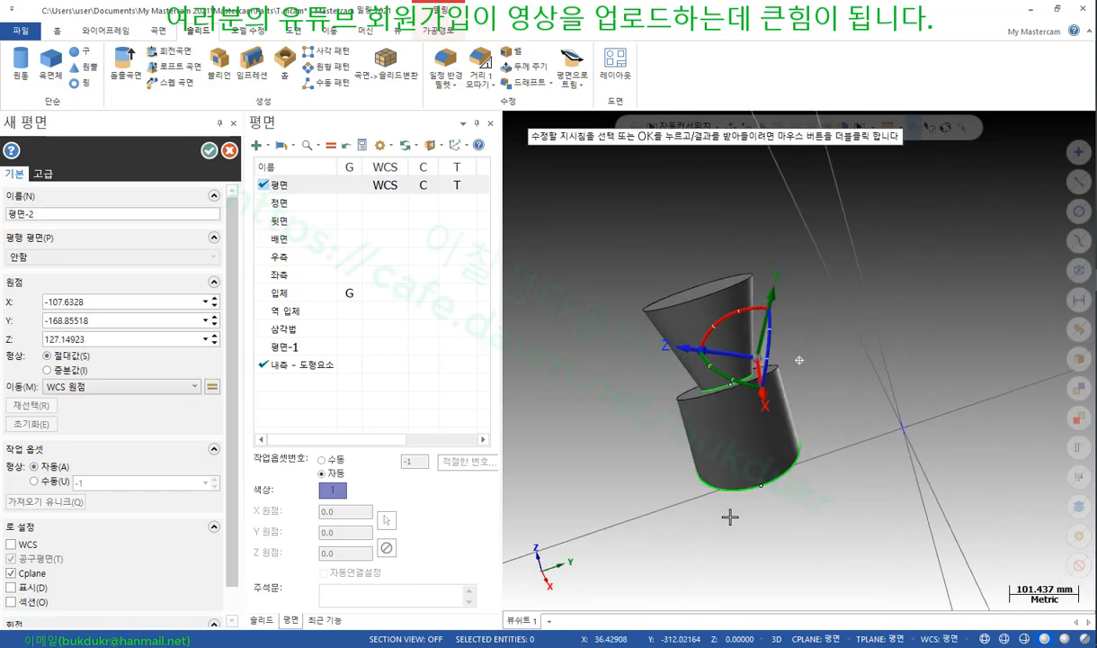
{"action": "left_click", "coordinate": [727, 359]}
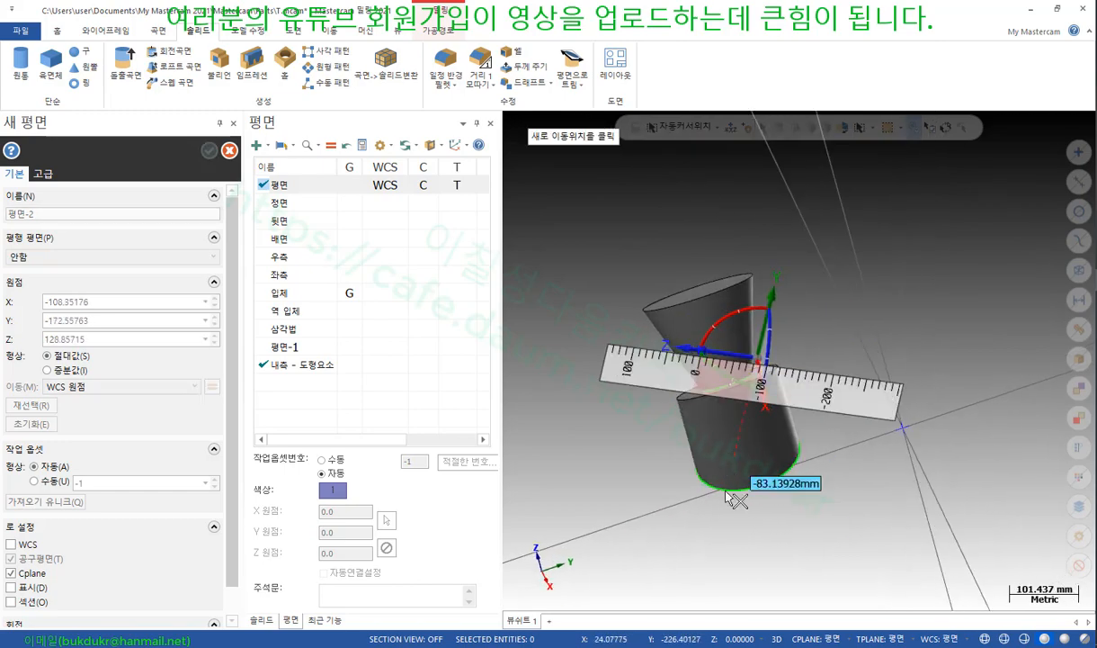
{"action": "left_click", "coordinate": [679, 557]}
{"action": "middle_click_drag", "start_coordinate": [678, 557], "coordinate": [874, 509]}
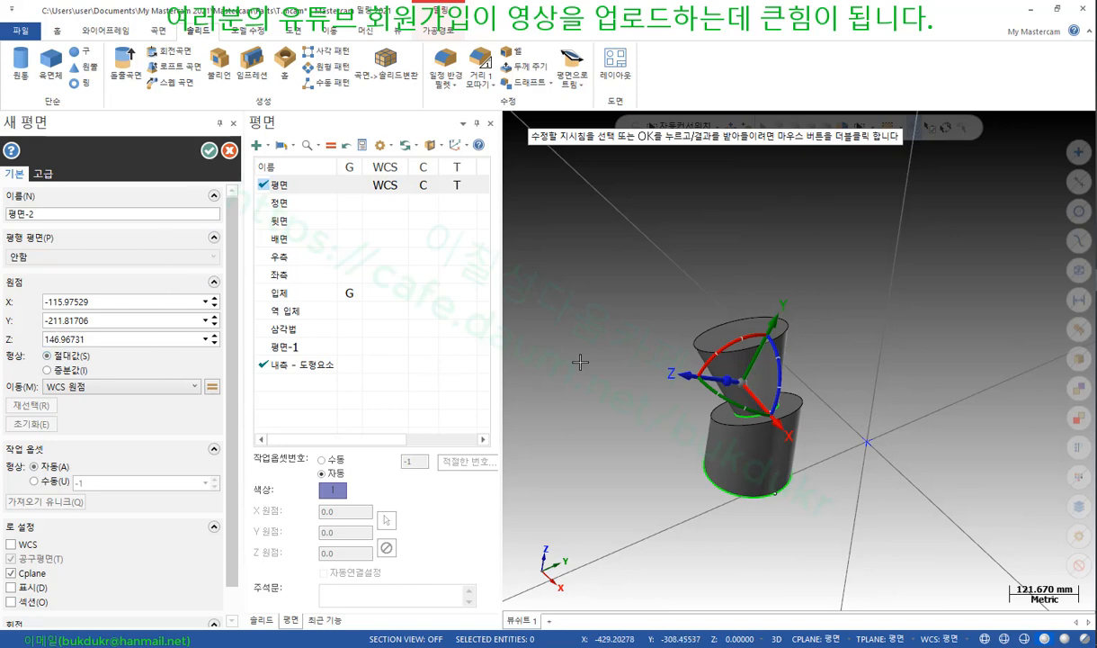
{"action": "scroll", "coordinate": [720, 414], "scroll_direction": "up", "scroll_amount": 3}
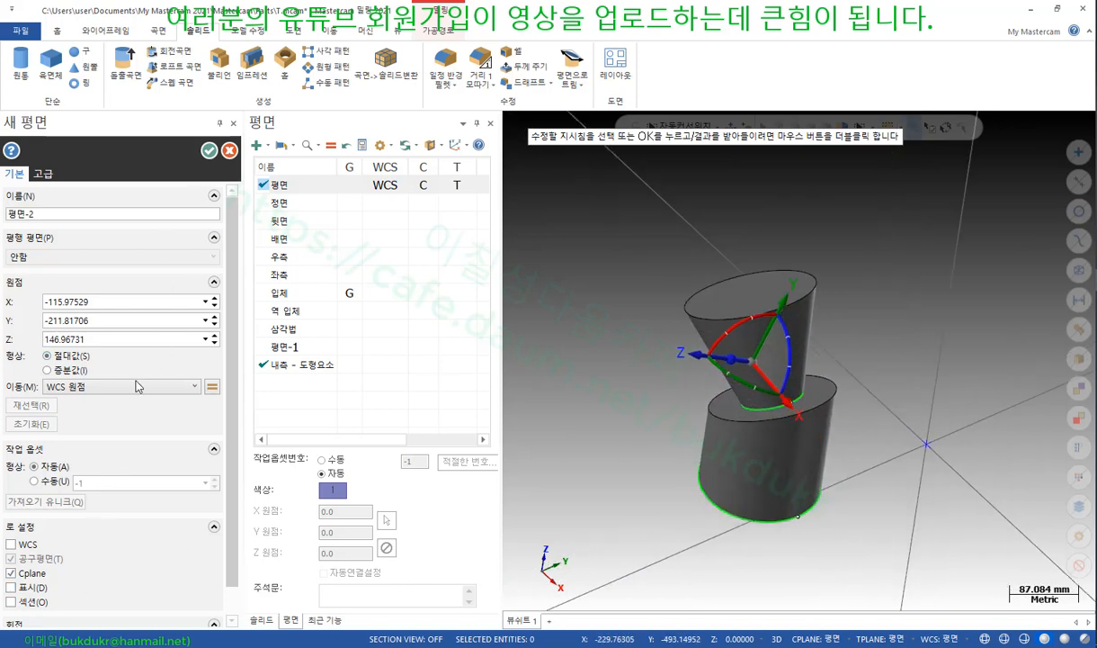
Accept the dynamic plane as the trim plane and examine the cut faces of the trimmed solid from several directions
{"action": "left_click", "coordinate": [208, 152]}
{"action": "scroll", "coordinate": [765, 367], "scroll_direction": "down", "scroll_amount": 3}
{"action": "middle_click_drag", "start_coordinate": [792, 367], "coordinate": [757, 420]}
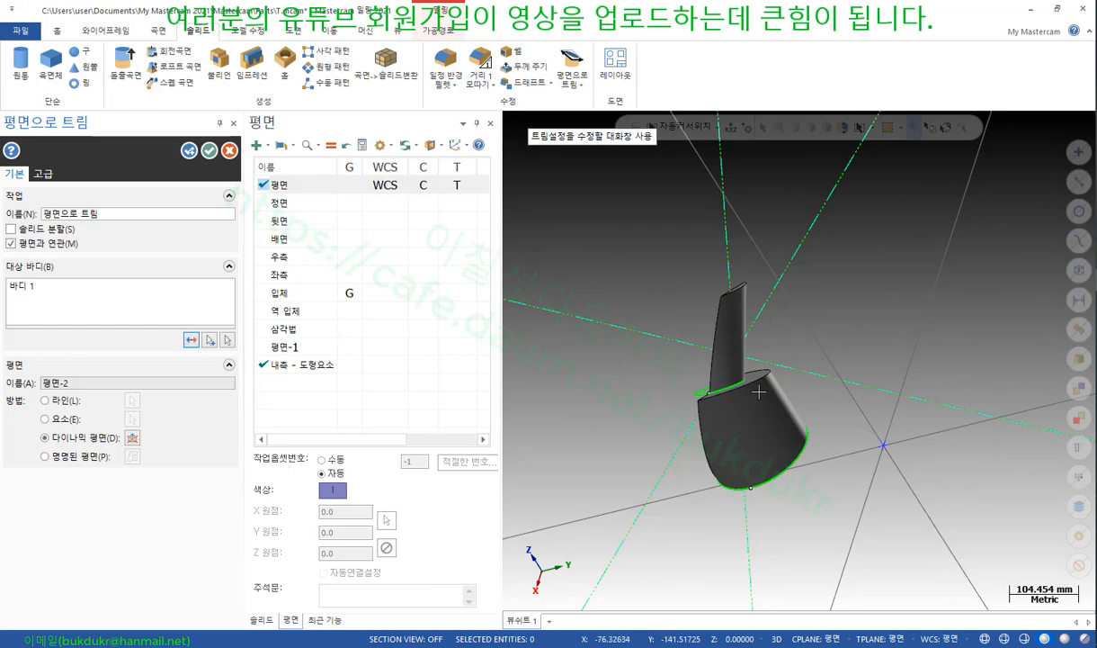
{"action": "scroll", "coordinate": [670, 406], "scroll_direction": "down", "scroll_amount": 1}
{"action": "middle_click_drag", "start_coordinate": [668, 407], "coordinate": [760, 415]}
{"action": "scroll", "coordinate": [760, 414], "scroll_direction": "up", "scroll_amount": 5}
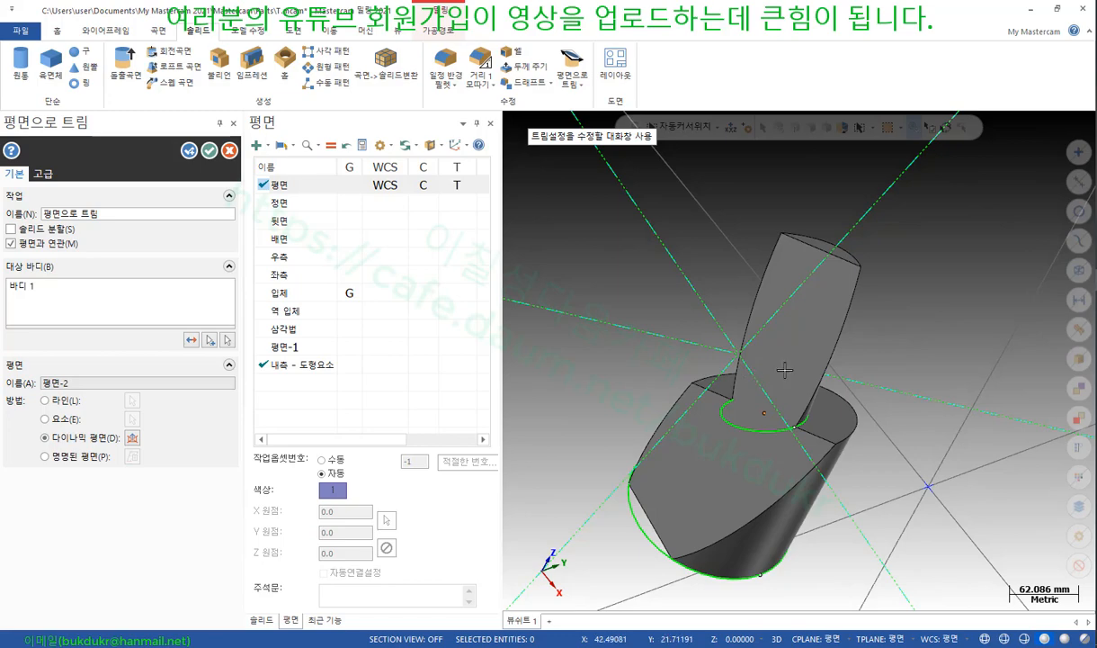
{"action": "scroll", "coordinate": [816, 359], "scroll_direction": "down", "scroll_amount": 3}
{"action": "mouse_move", "coordinate": [816, 359]}
{"action": "middle_mouse_down"}
{"action": "mouse_move", "coordinate": [831, 374]}
{"action": "mouse_move", "coordinate": [819, 393]}
{"action": "mouse_move", "coordinate": [851, 411]}
{"action": "middle_mouse_up"}
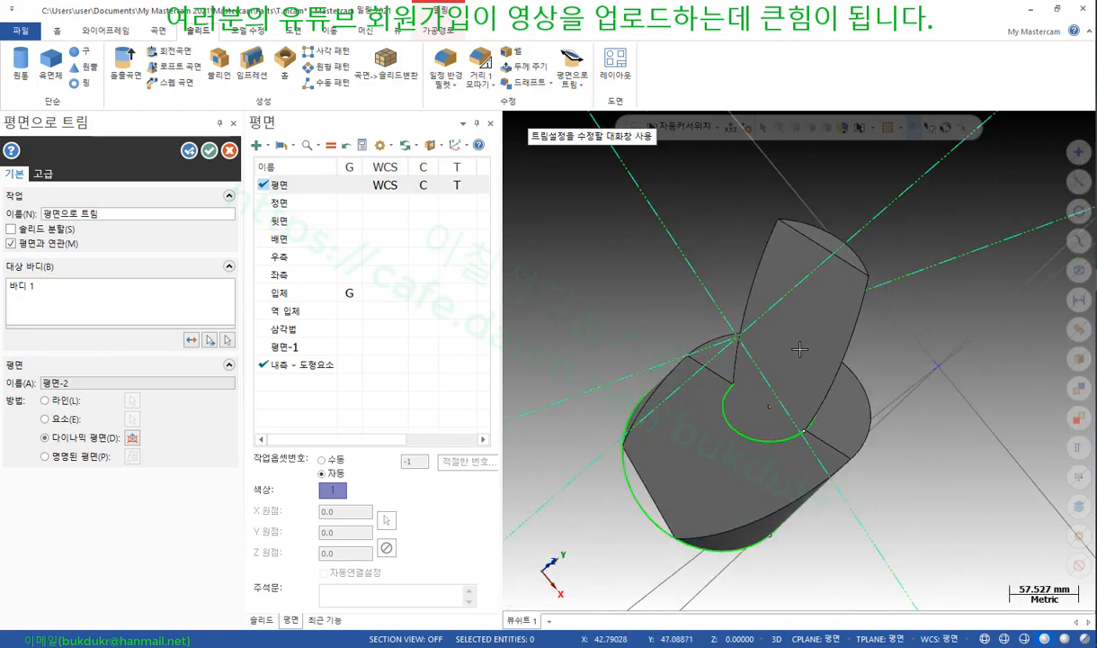
{"action": "scroll", "coordinate": [851, 411], "scroll_direction": "up", "scroll_amount": 3}
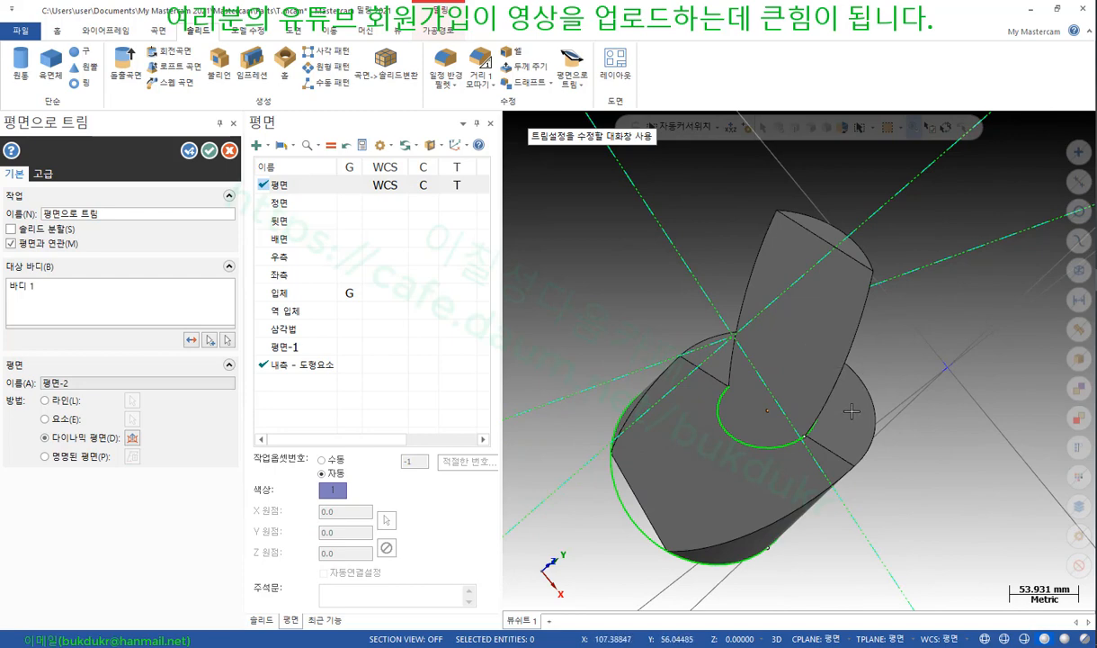
Switch the Trim to Plane method to a named plane and choose the saved plane 평면-1 as the trim plane
{"action": "left_click", "coordinate": [47, 459]}
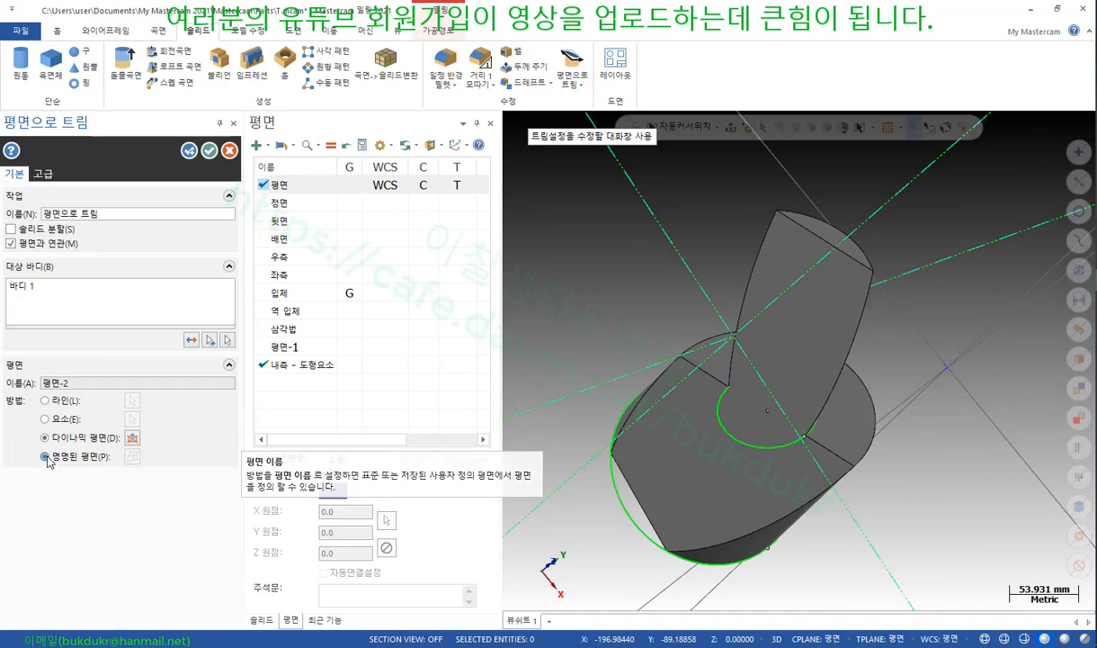
{"action": "left_click", "coordinate": [131, 456]}
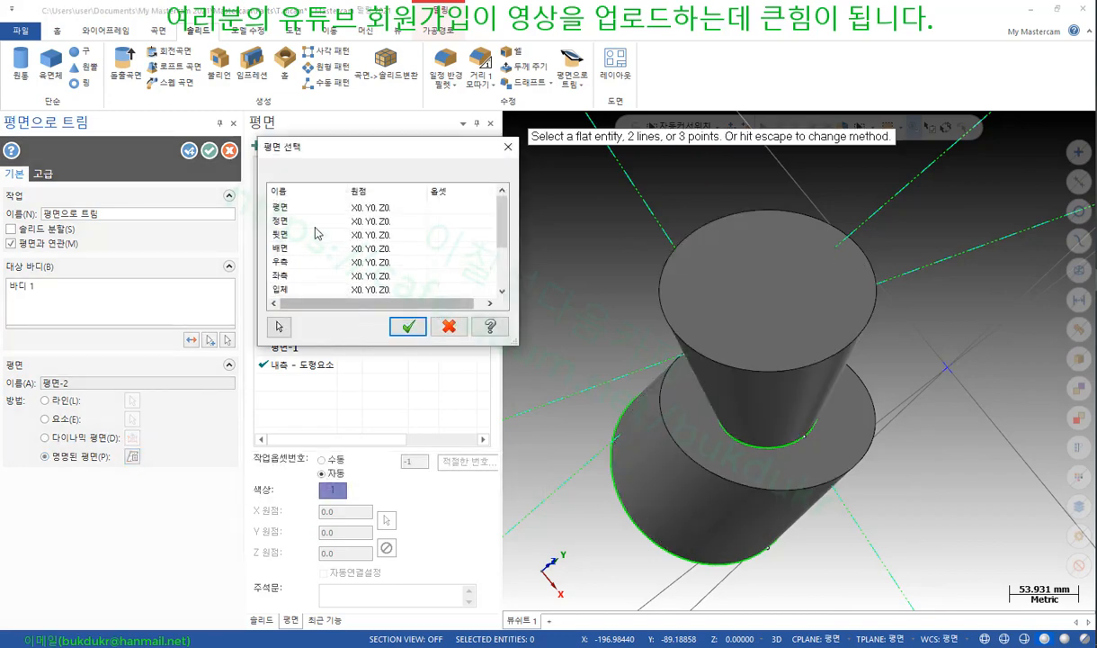
{"action": "scroll", "coordinate": [504, 284], "scroll_direction": "down", "scroll_amount": 2}
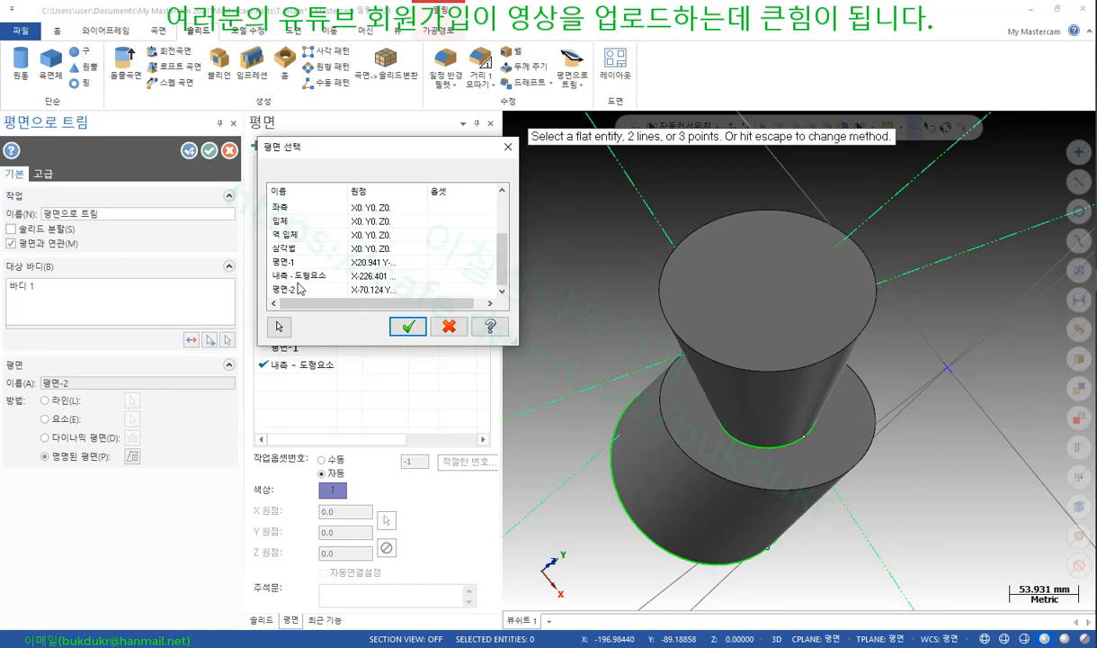
{"action": "left_click", "coordinate": [366, 262]}
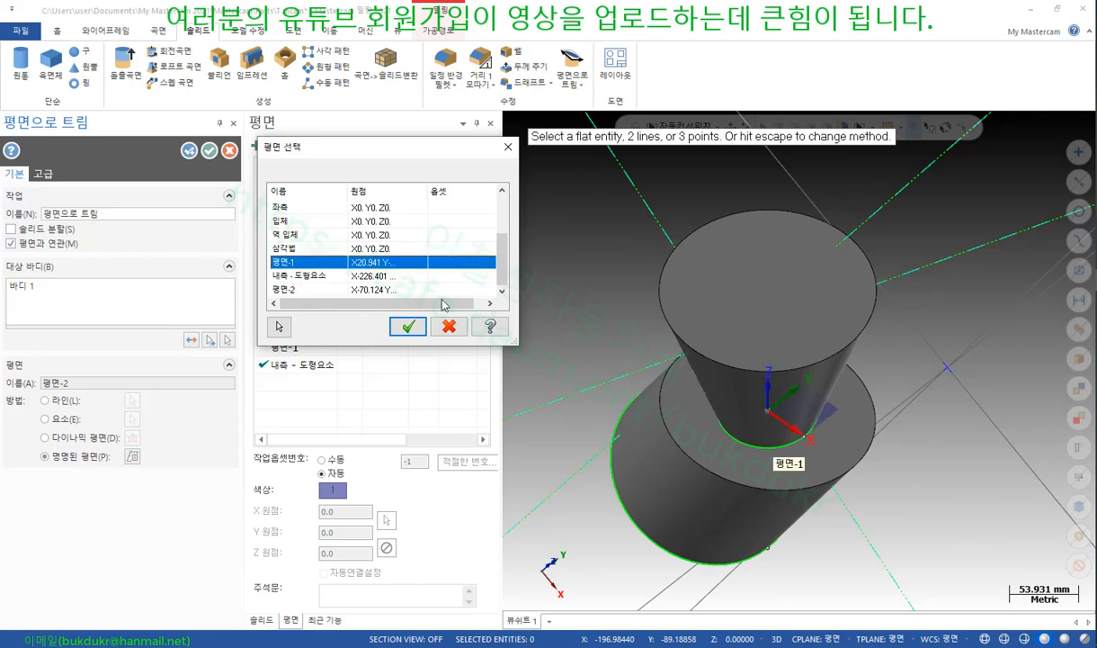
{"action": "left_click", "coordinate": [407, 326]}
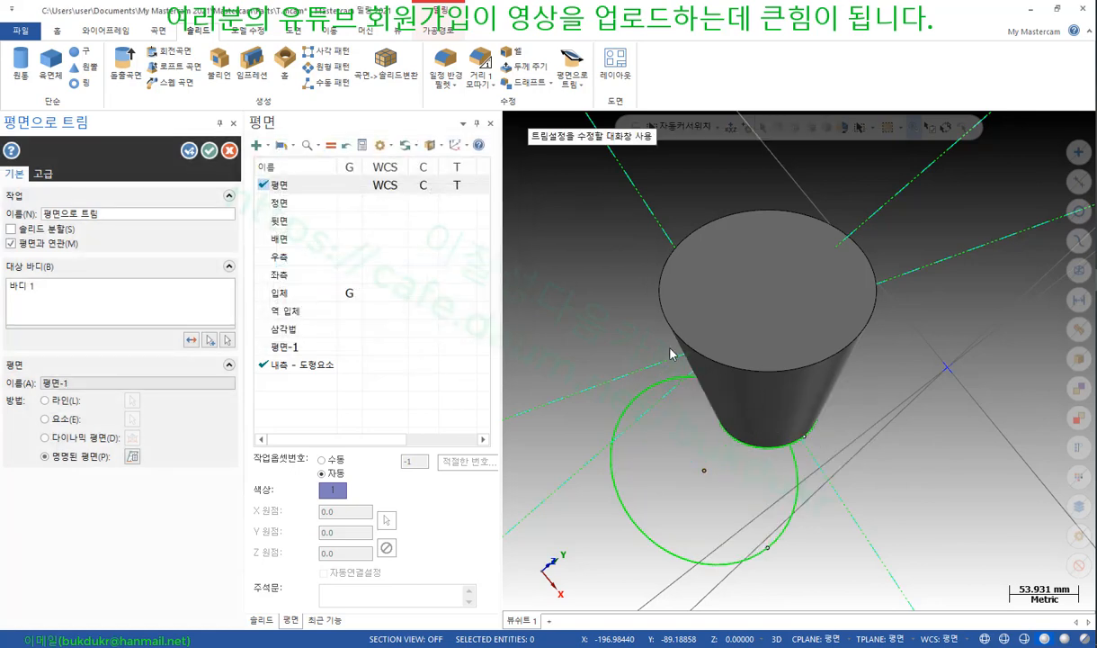
{"action": "left_click_drag", "start_coordinate": [374, 439], "coordinate": [416, 439]}
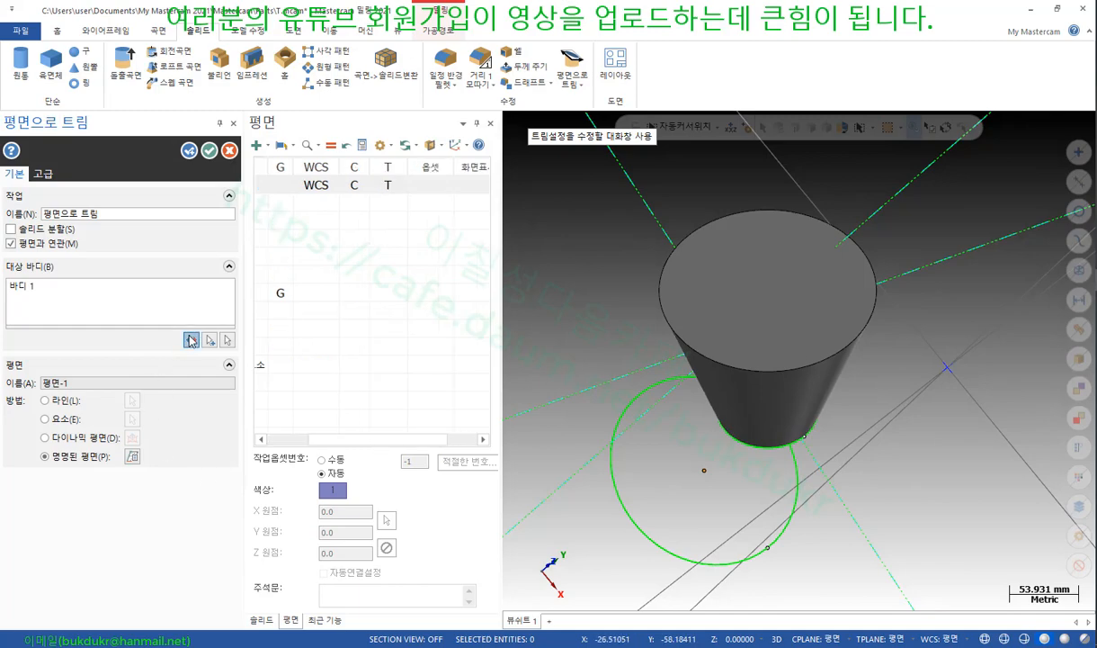
Reverse the trim to keep the lower cylinder, apply the Trim to Plane operation and decline the autosave overwrite
{"action": "left_click", "coordinate": [191, 340]}
{"action": "scroll", "coordinate": [798, 359], "scroll_direction": "down", "scroll_amount": 1}
{"action": "mouse_move", "coordinate": [799, 360]}
{"action": "middle_mouse_down"}
{"action": "mouse_move", "coordinate": [732, 225]}
{"action": "mouse_move", "coordinate": [839, 233]}
{"action": "mouse_move", "coordinate": [824, 240]}
{"action": "middle_mouse_up"}
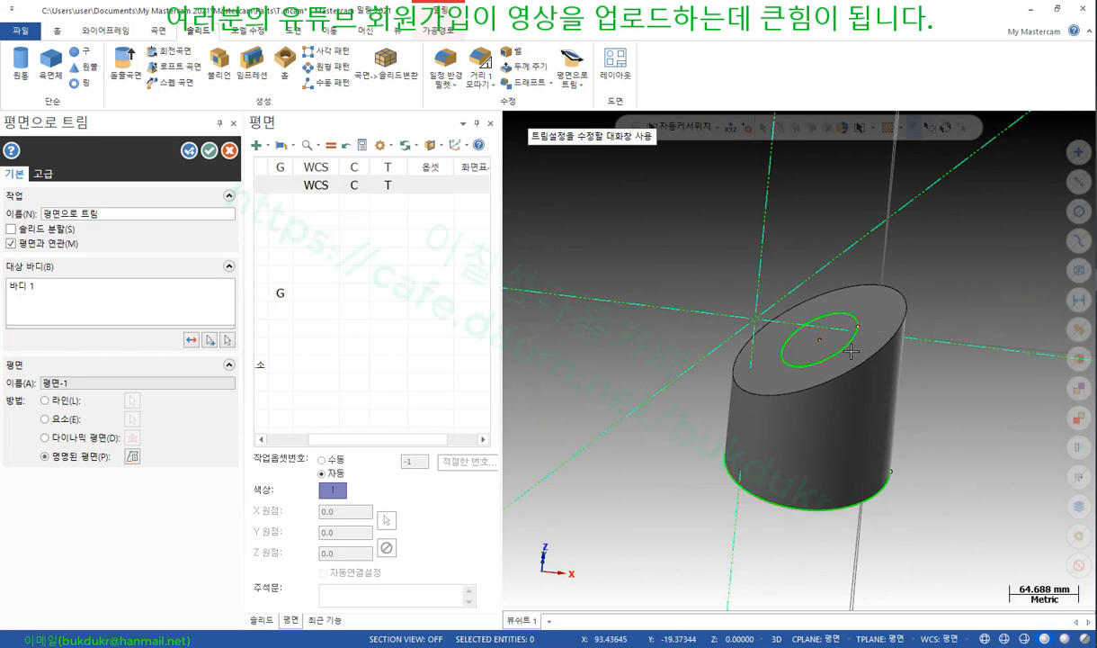
{"action": "scroll", "coordinate": [851, 351], "scroll_direction": "up", "scroll_amount": 4}
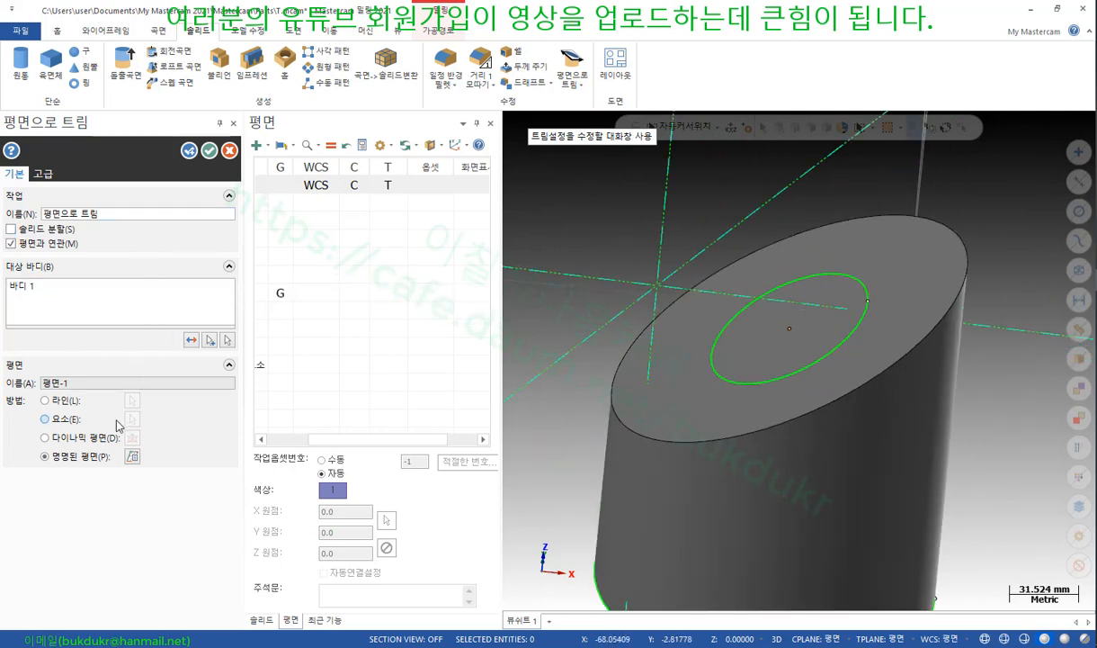
{"action": "left_click", "coordinate": [209, 152]}
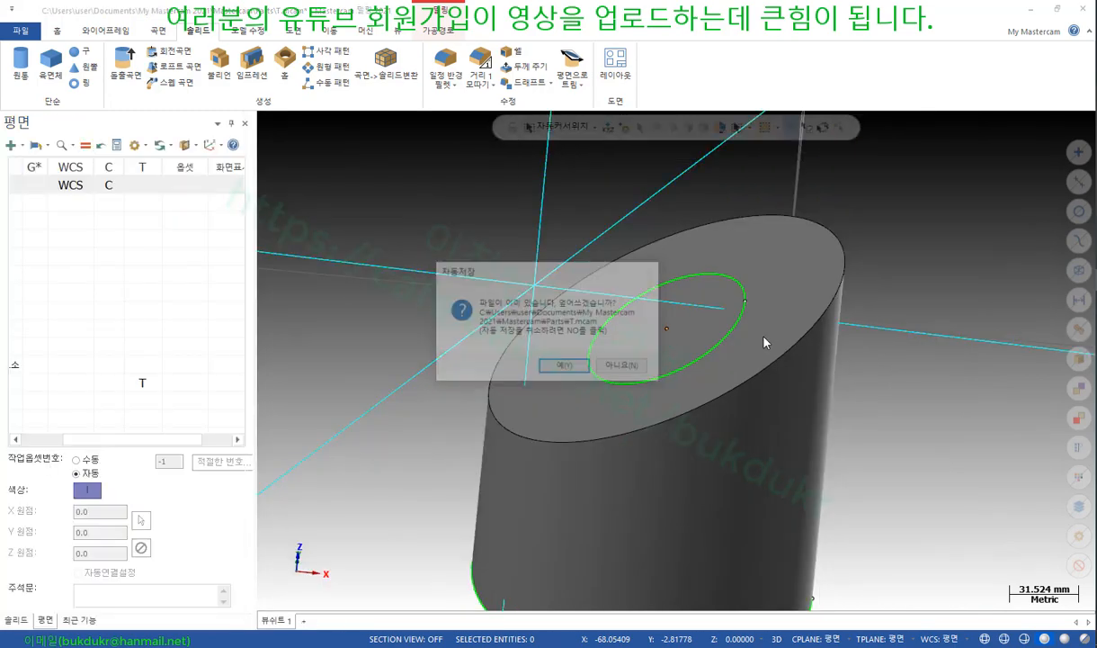
{"action": "left_click", "coordinate": [629, 365]}
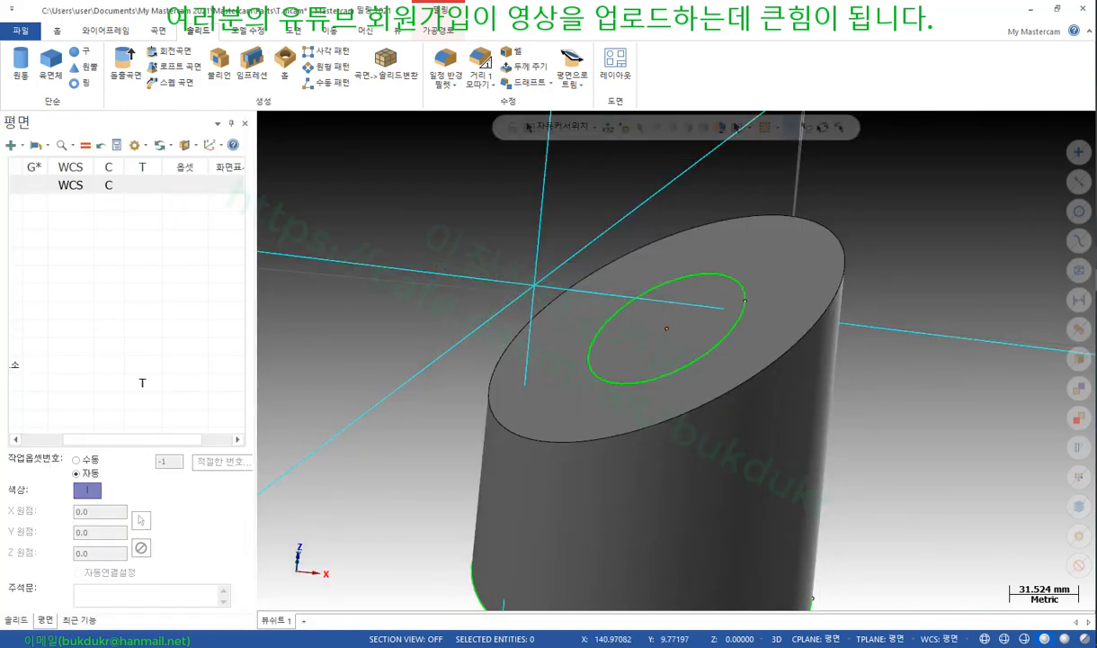
Switch to the Mastercam 2021 textbook PDF in Adobe Acrobat, read the trim section, and return to the model in Mastercam
{"action": "key", "text": "alt+Tab"}
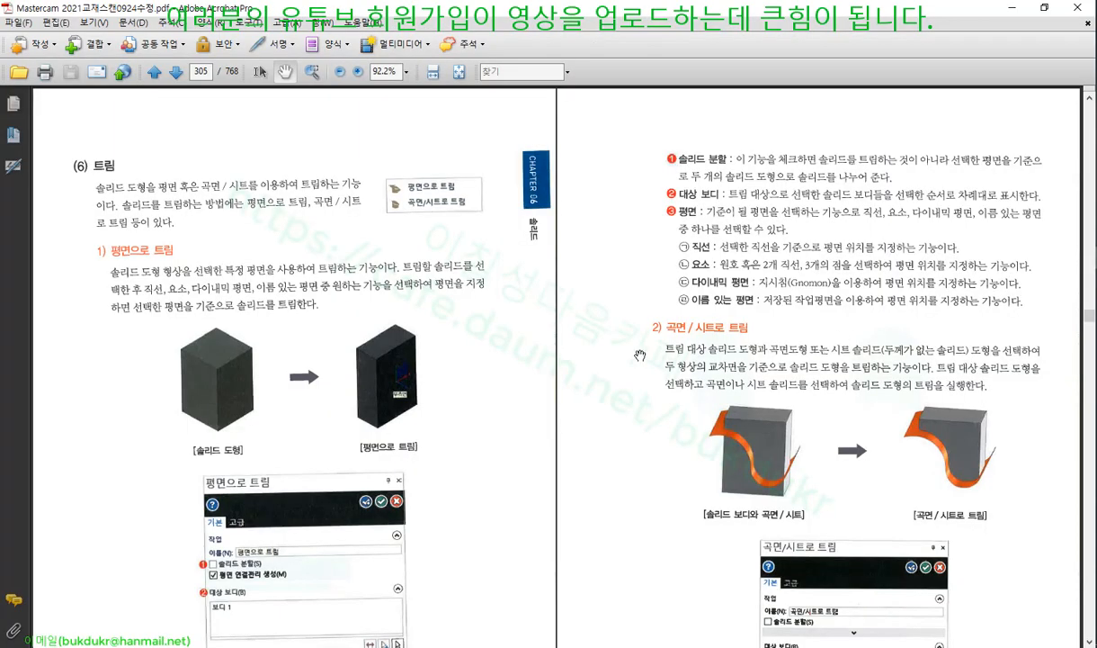
{"action": "scroll", "coordinate": [640, 355], "scroll_direction": "down", "scroll_amount": 3}
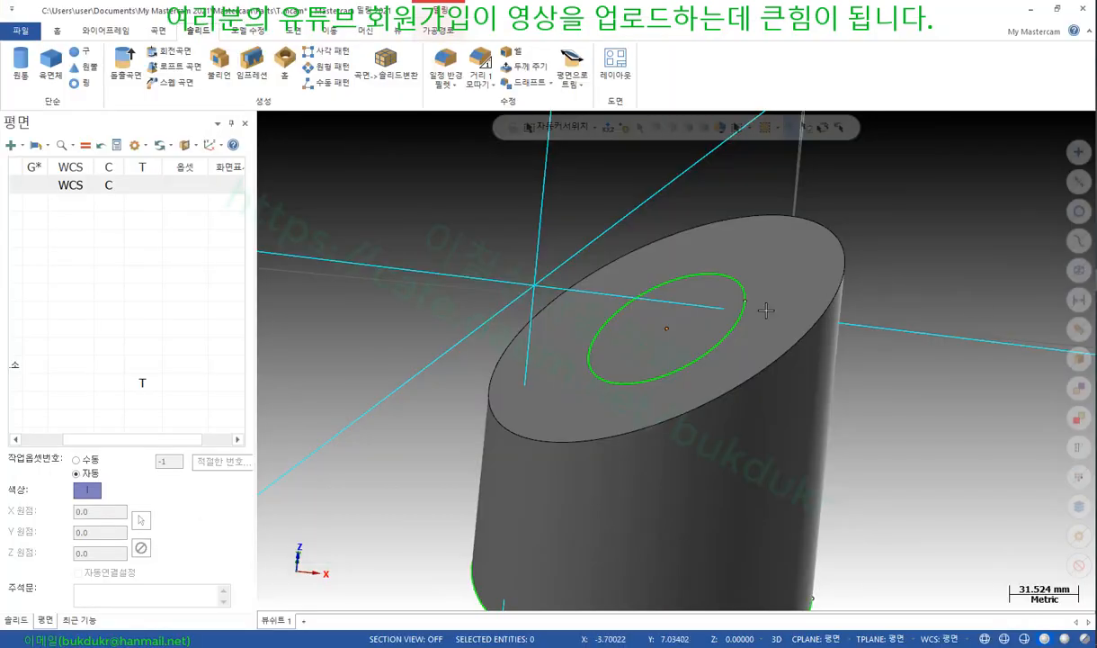
{"action": "scroll", "coordinate": [678, 315], "scroll_direction": "down", "scroll_amount": 3}
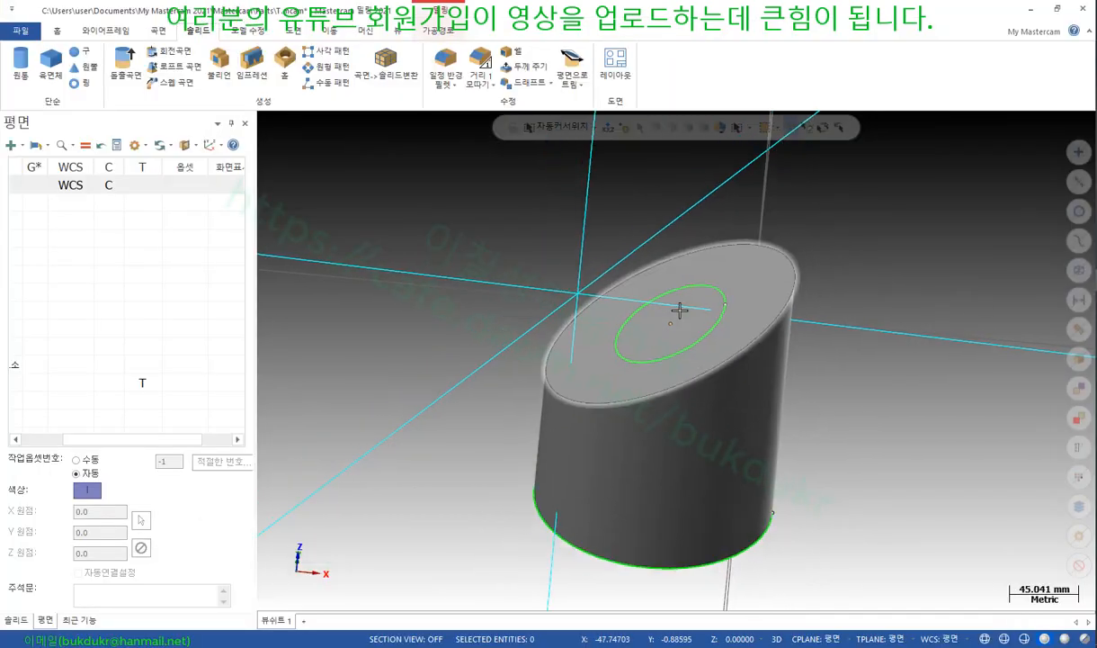
{"action": "scroll", "coordinate": [719, 359], "scroll_direction": "up", "scroll_amount": 2}
Delete the Trim to Plane operation (평면으로 트림) from the solid's history and regenerate all solids
{"action": "left_click", "coordinate": [16, 618]}
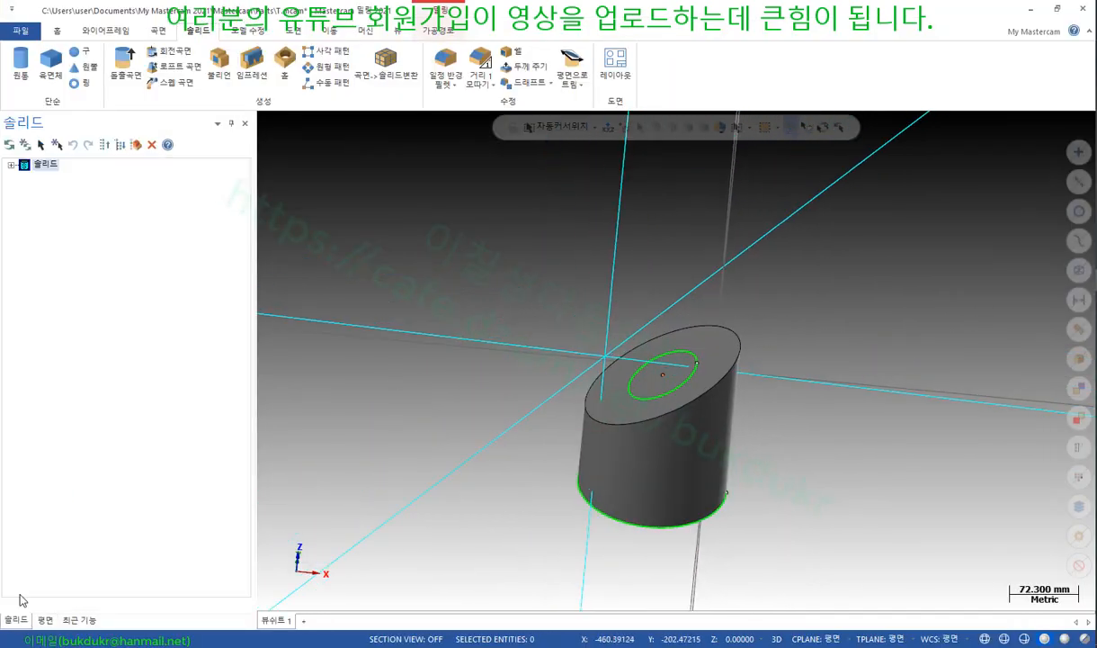
{"action": "left_click", "coordinate": [12, 165]}
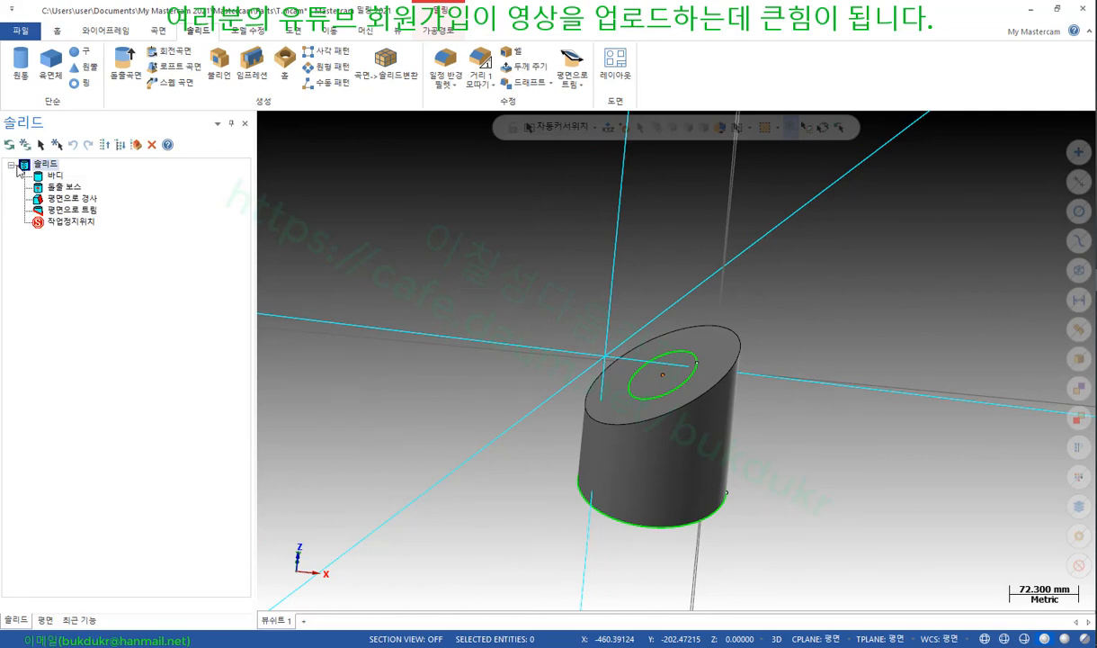
{"action": "left_click", "coordinate": [68, 211]}
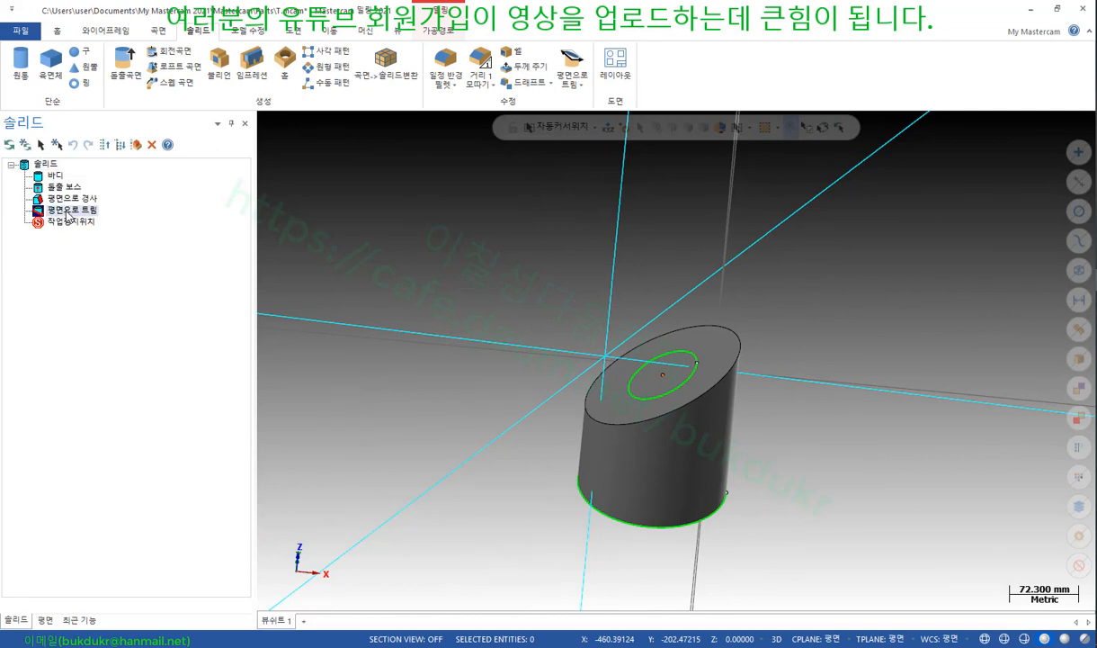
{"action": "key", "text": "Delete"}
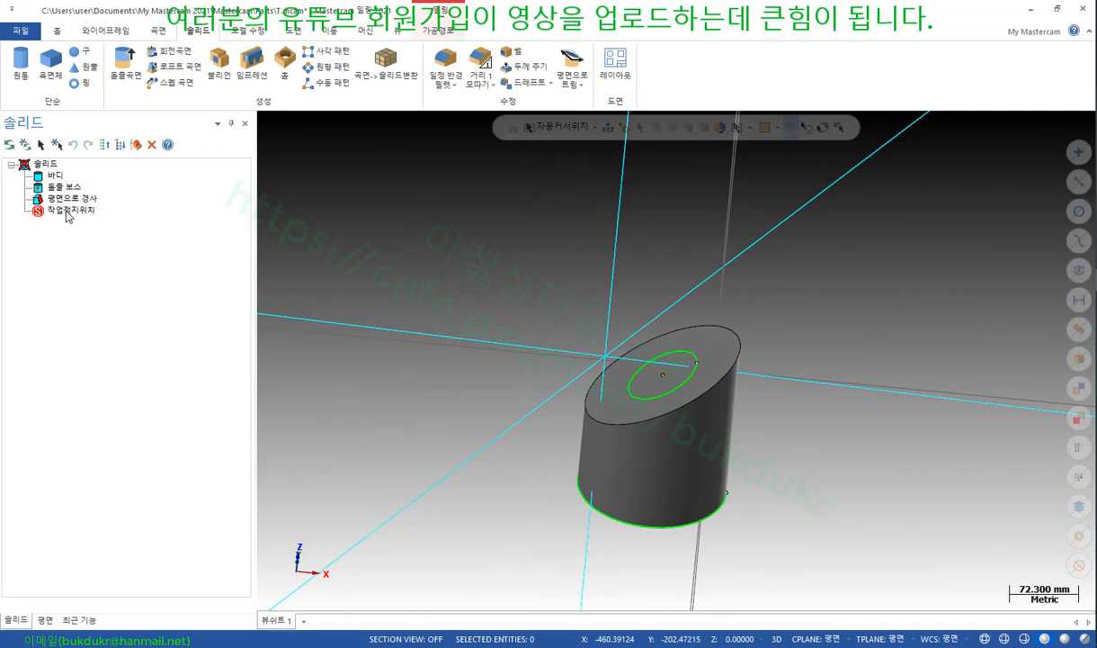
{"action": "left_click", "coordinate": [25, 144]}
{"action": "middle_click_drag", "start_coordinate": [805, 382], "coordinate": [779, 382]}
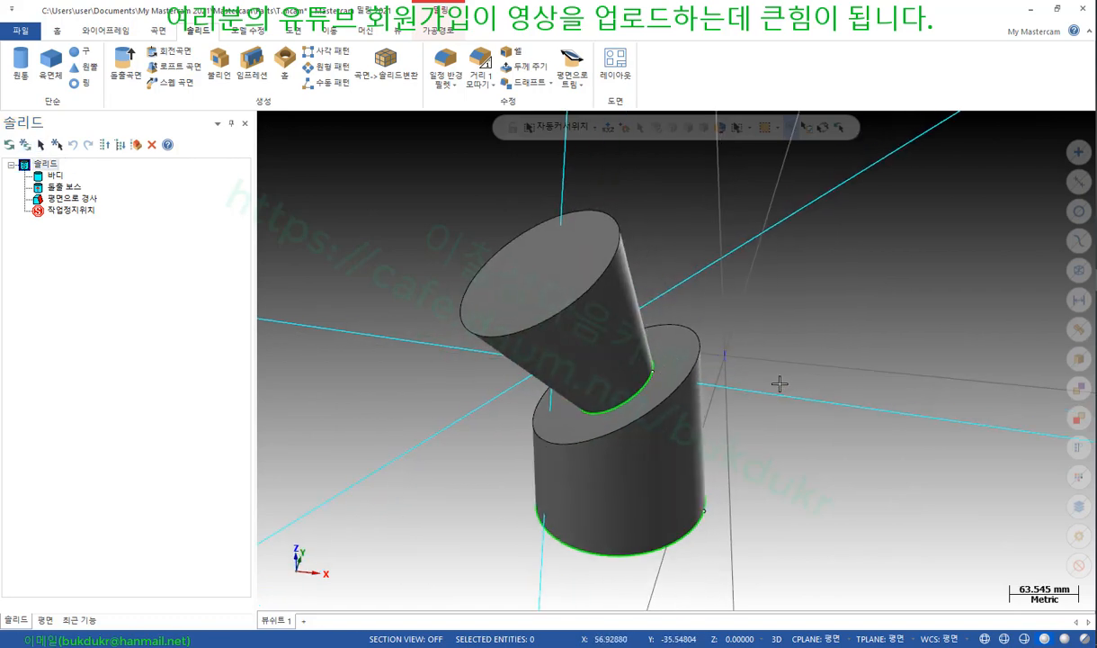
Make the top plane (평면) the active construction and tool plane, and view the model from the top (WCS)
{"action": "left_click", "coordinate": [44, 620]}
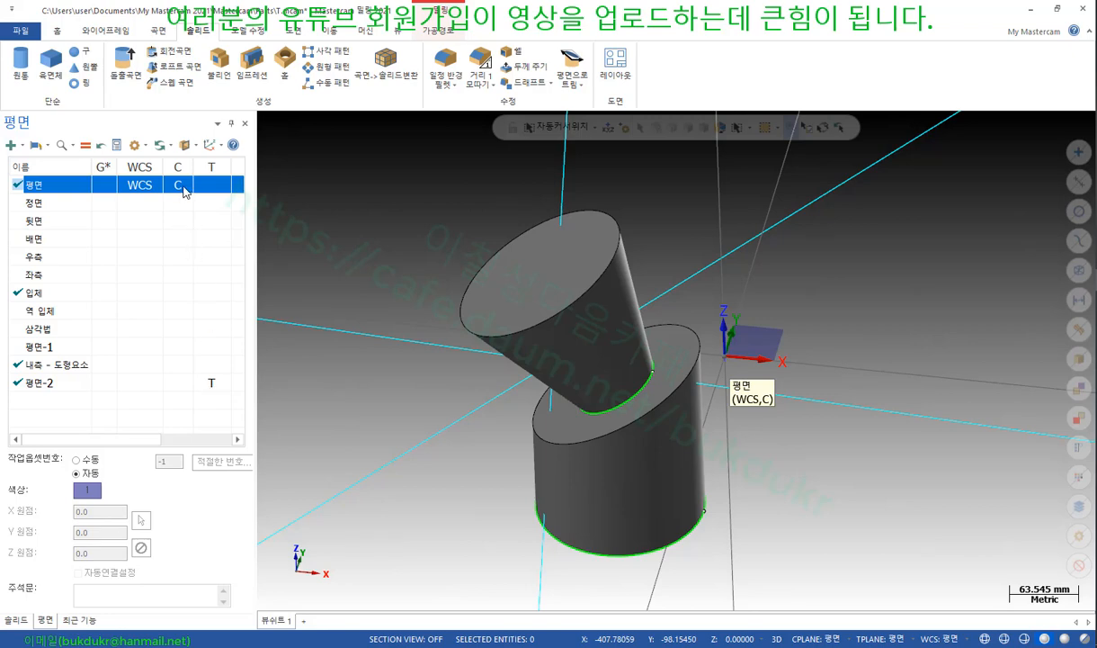
{"action": "scroll", "coordinate": [788, 440], "scroll_direction": "down", "scroll_amount": 3}
{"action": "middle_click_drag", "start_coordinate": [791, 441], "coordinate": [730, 399]}
{"action": "scroll", "coordinate": [789, 409], "scroll_direction": "up", "scroll_amount": 2}
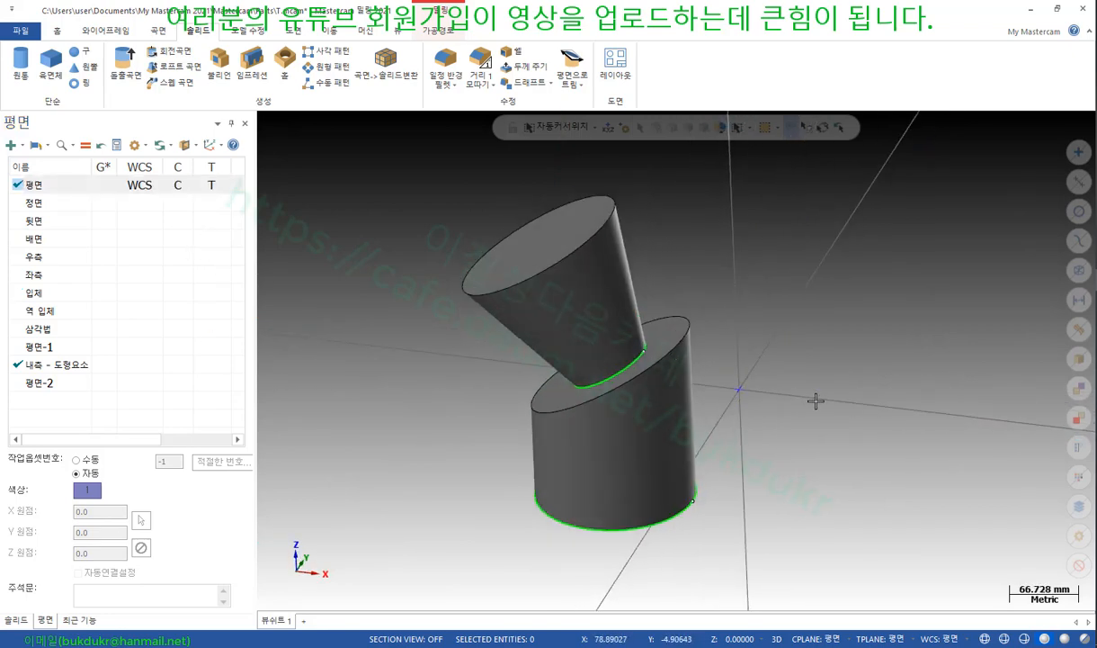
{"action": "right_click", "coordinate": [823, 243]}
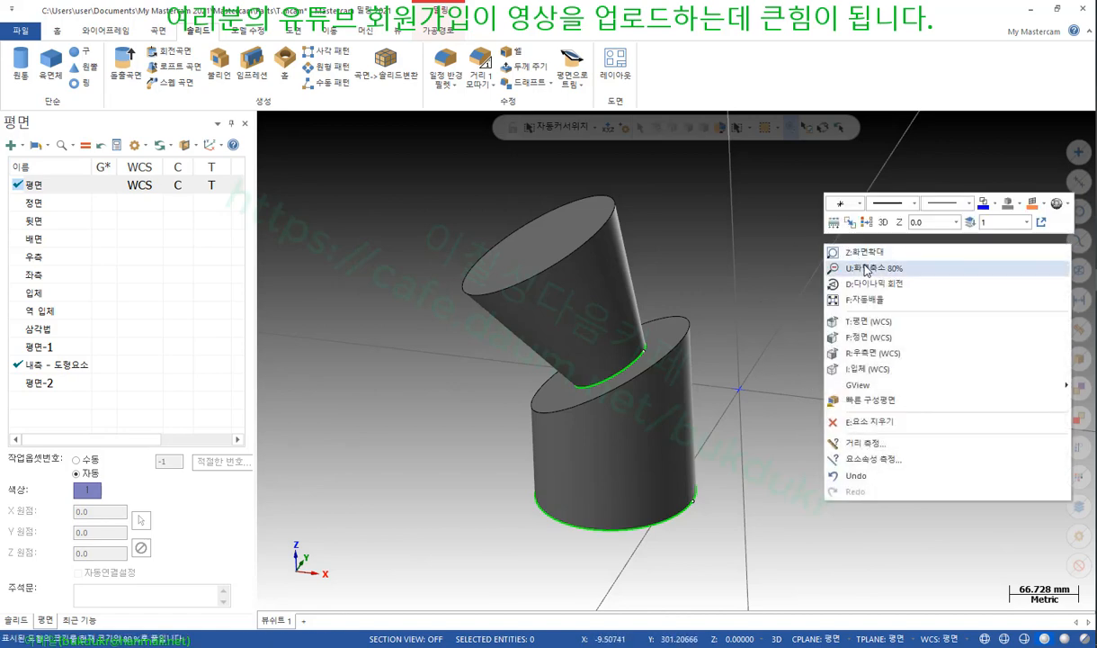
{"action": "left_click", "coordinate": [869, 322]}
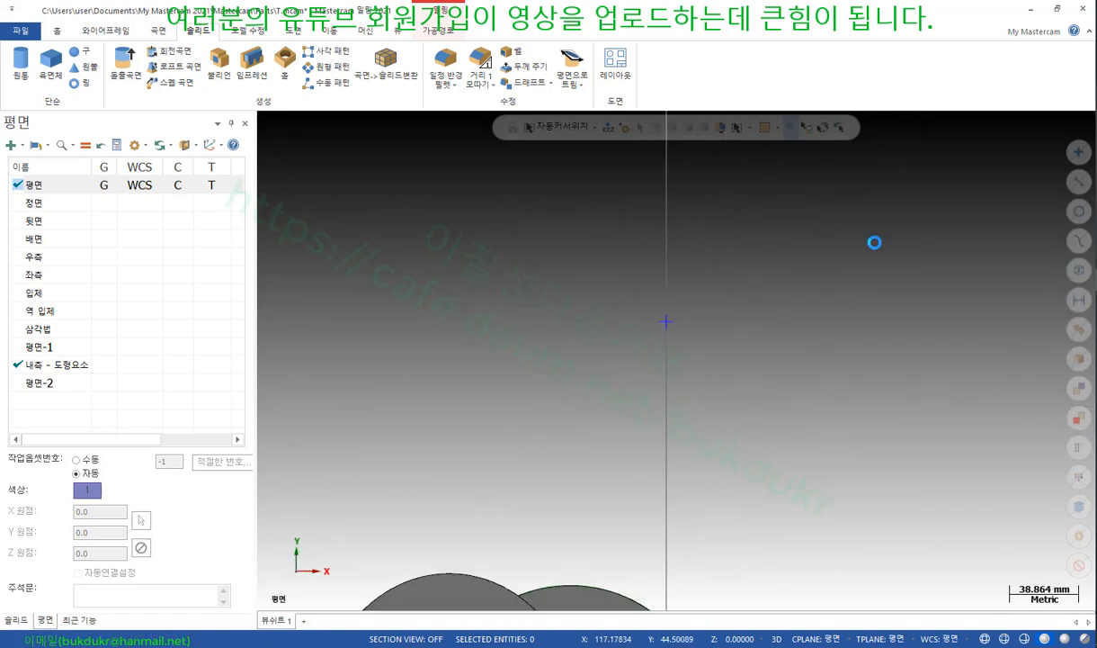
{"action": "right_click", "coordinate": [875, 242]}
{"action": "left_click", "coordinate": [835, 283]}
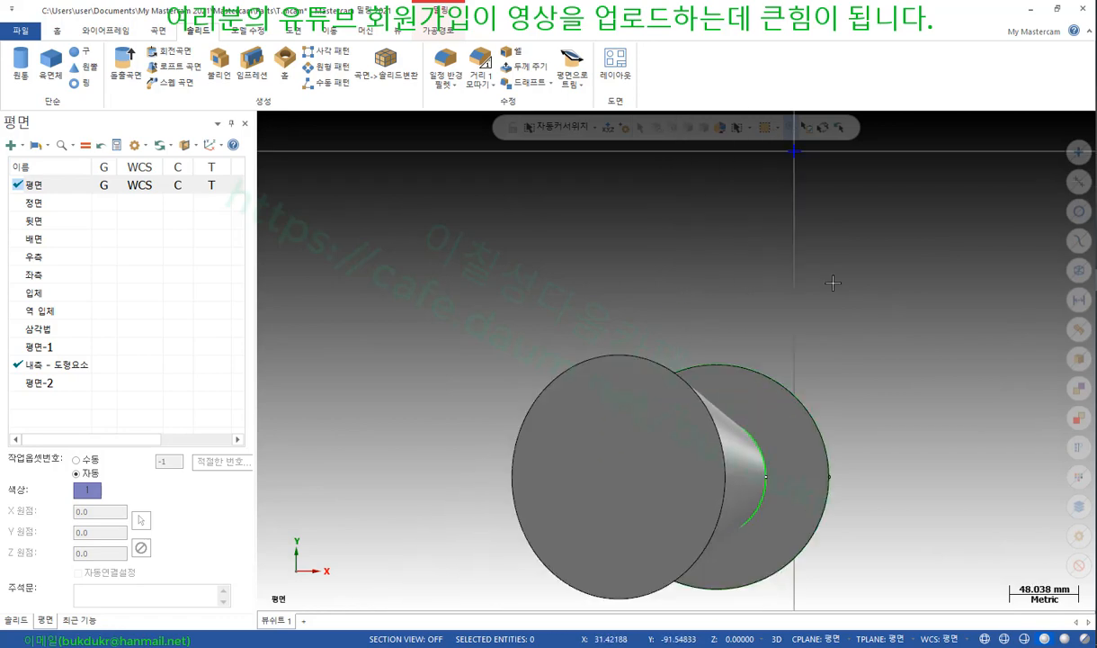
{"action": "scroll", "coordinate": [640, 238], "scroll_direction": "down", "scroll_amount": 3}
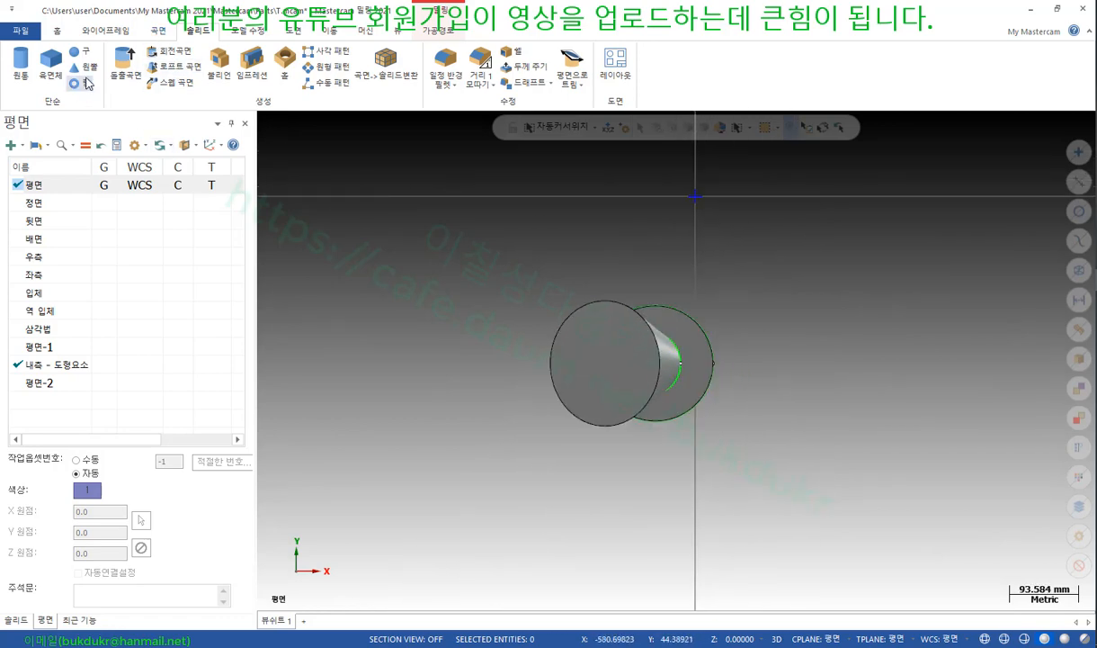
Draw a wavy four-point manual spline in the top plane, running diagonally across both cylinders and extending past them at each end
{"action": "left_click", "coordinate": [123, 33]}
{"action": "left_click", "coordinate": [266, 72]}
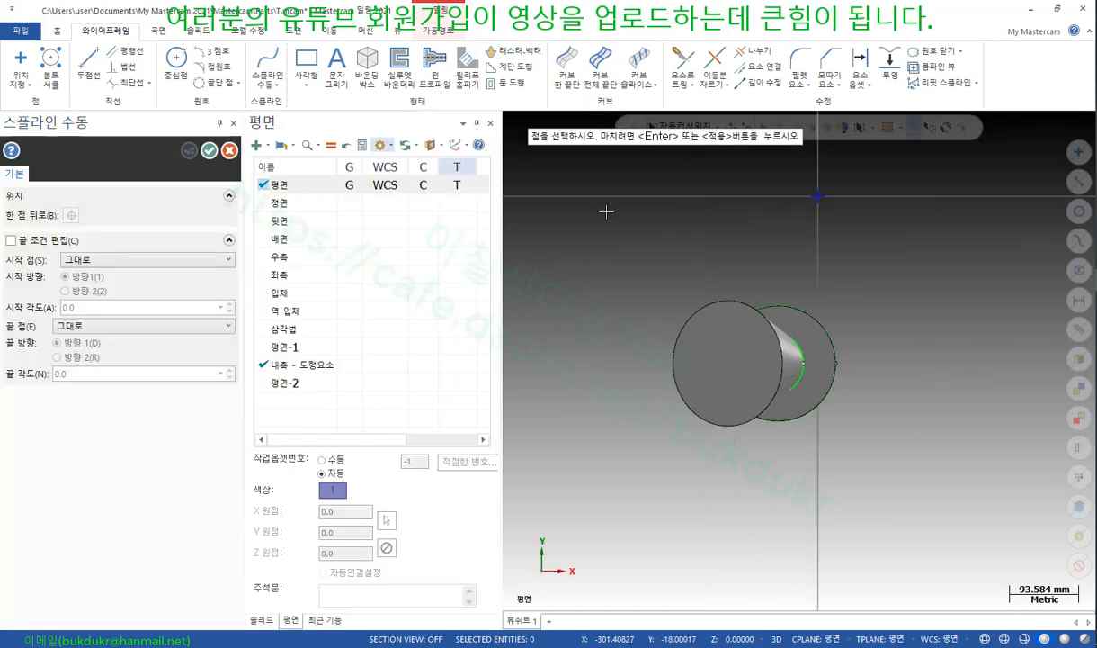
{"action": "left_click", "coordinate": [707, 220]}
{"action": "left_click", "coordinate": [763, 291]}
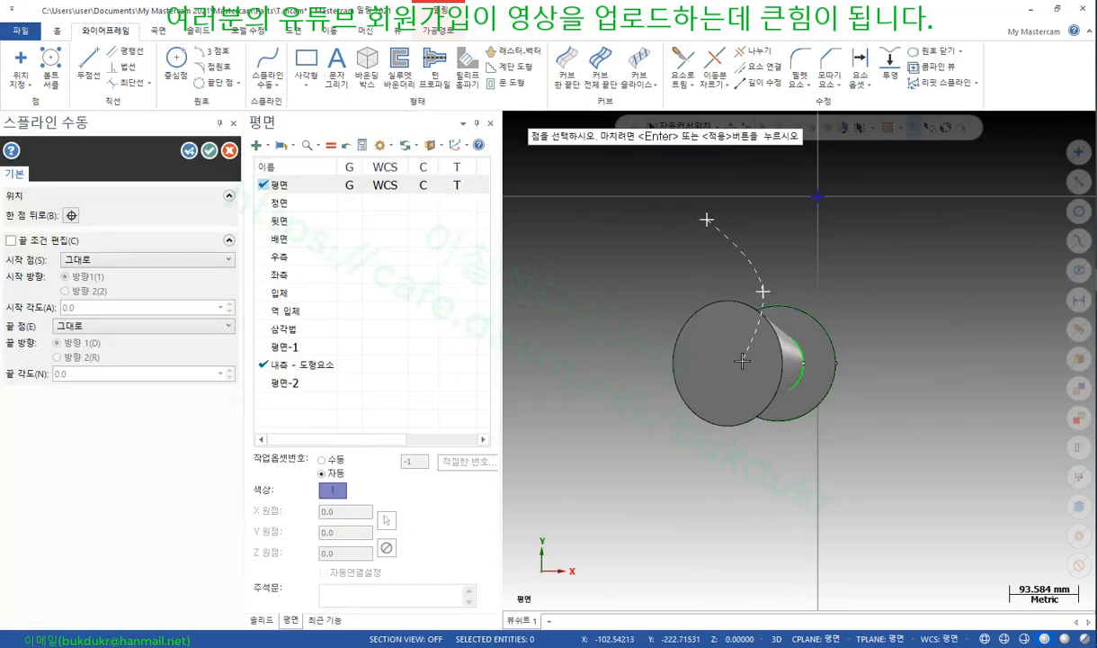
{"action": "double_click", "coordinate": [830, 496]}
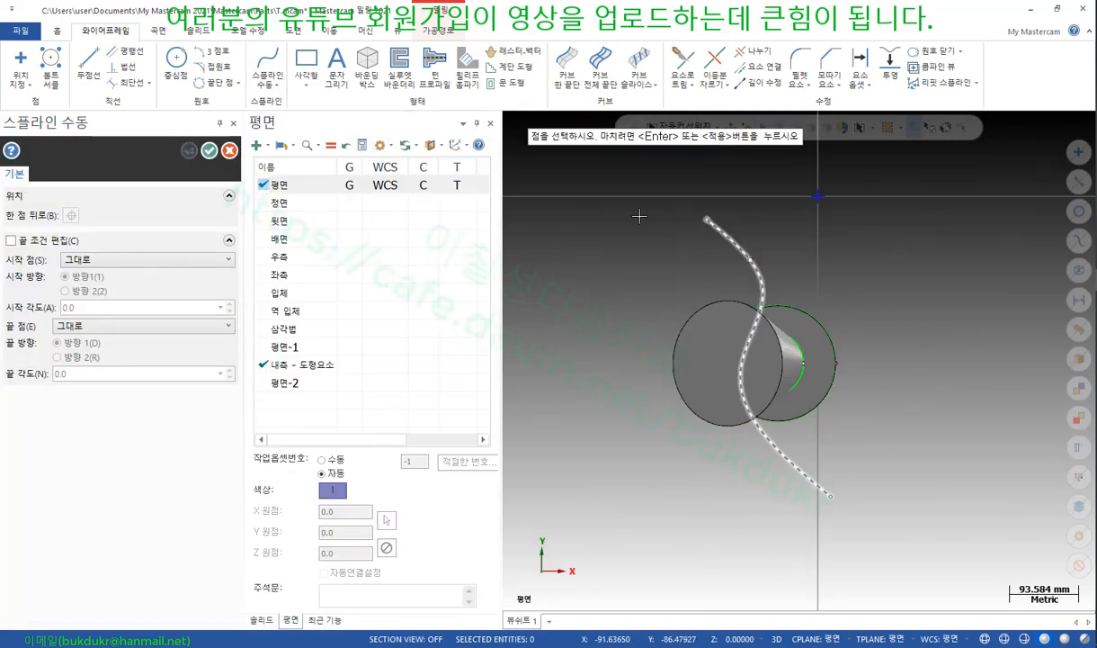
{"action": "left_click", "coordinate": [210, 150]}
Start a draft surface (드래프트) using the wavy spline as its chain
{"action": "middle_click_drag", "start_coordinate": [572, 327], "coordinate": [507, 238]}
{"action": "scroll", "coordinate": [703, 278], "scroll_direction": "down", "scroll_amount": 3}
{"action": "middle_click_drag", "start_coordinate": [677, 360], "coordinate": [681, 422]}
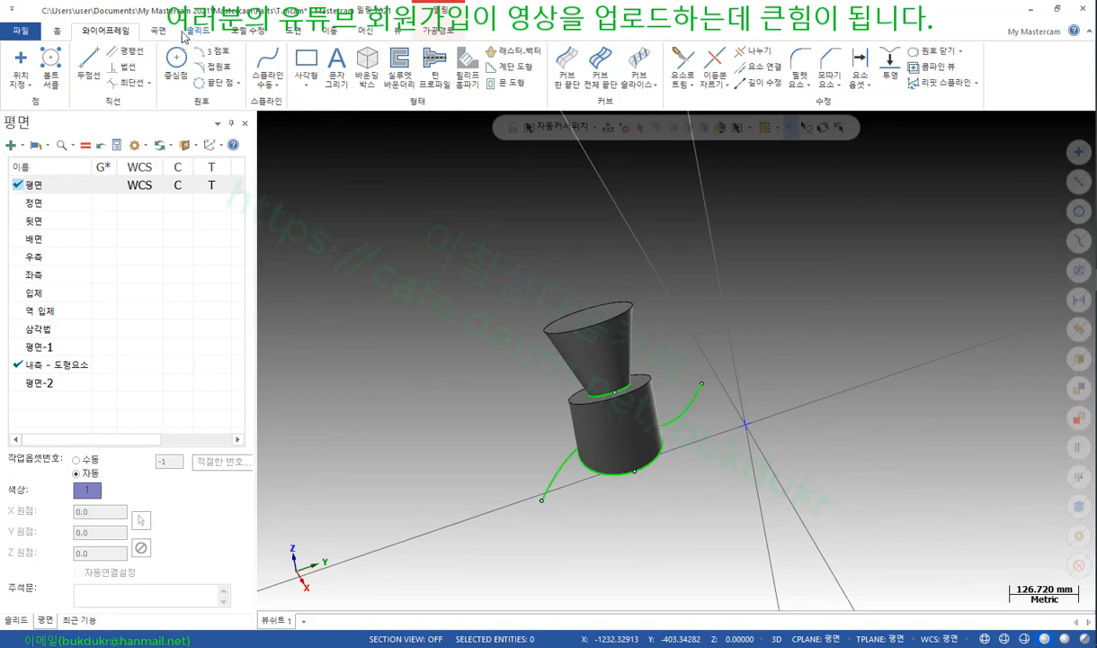
{"action": "left_click", "coordinate": [168, 34]}
{"action": "left_click", "coordinate": [301, 51]}
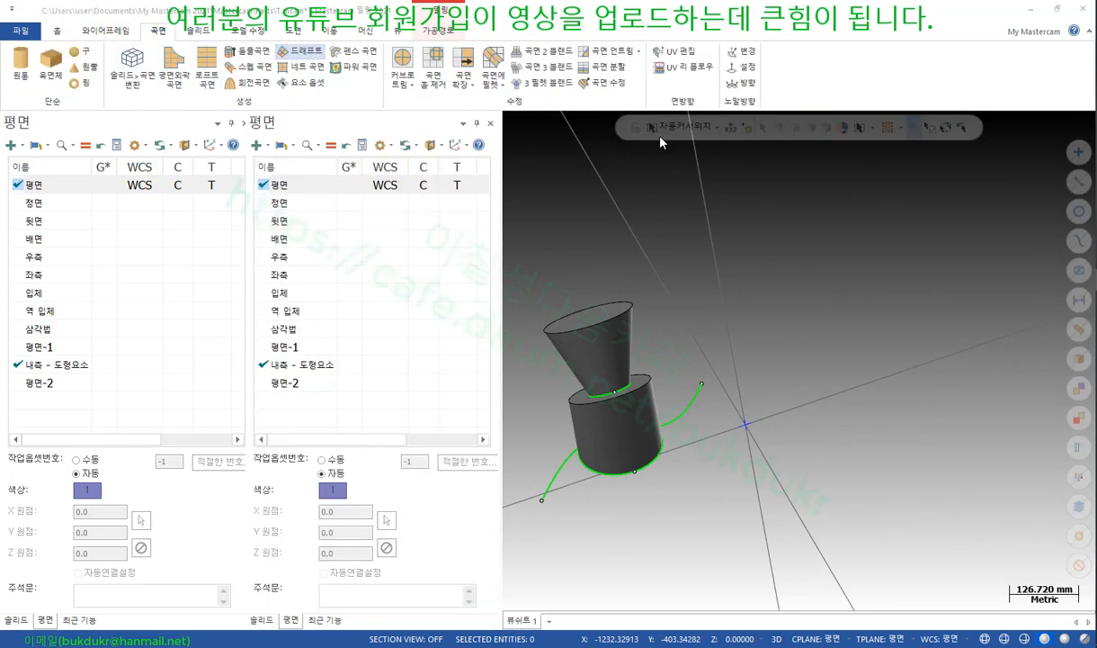
{"action": "left_click", "coordinate": [815, 393]}
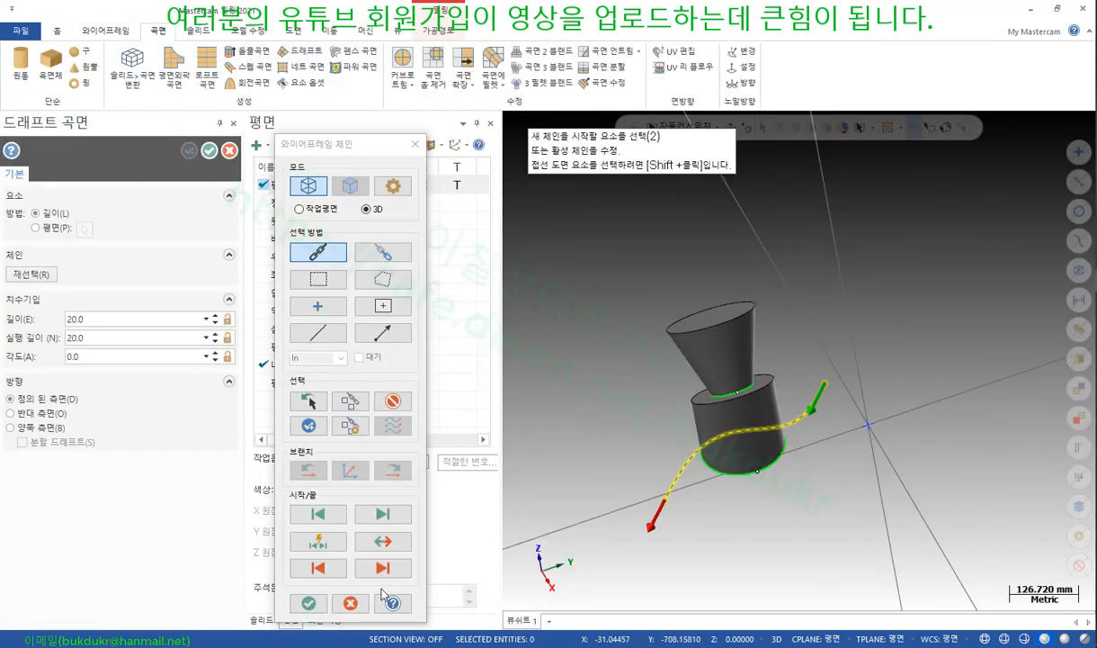
{"action": "left_click", "coordinate": [309, 603]}
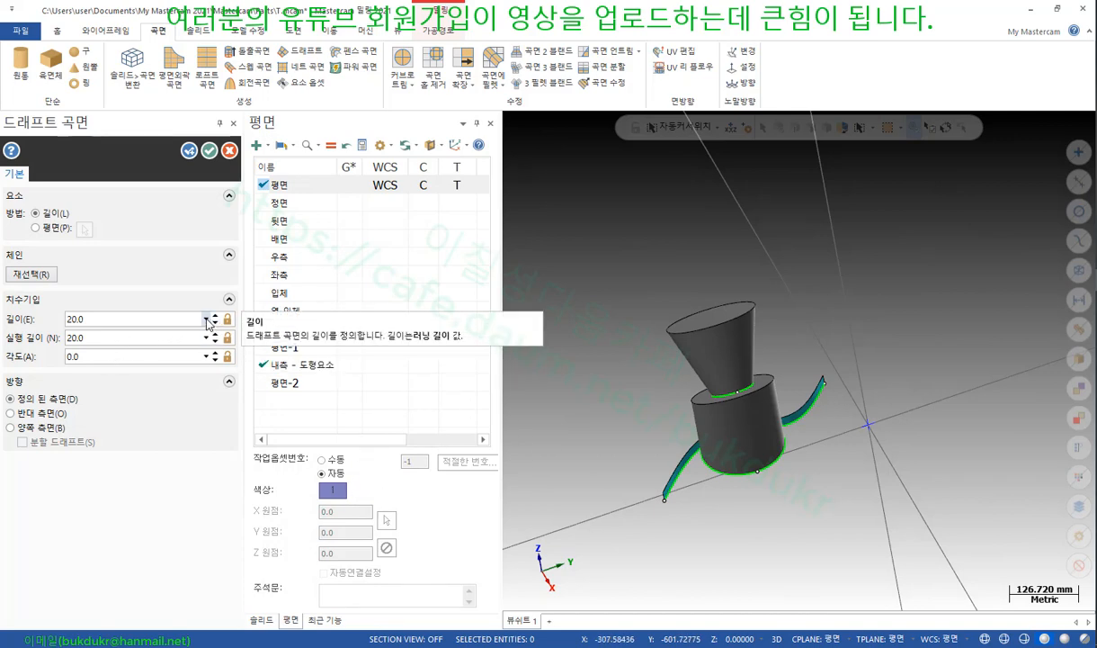
Try a draft length of 100 mm, set it to 500 mm so the surface cuts through the whole solid, and create the surface
{"action": "left_click", "coordinate": [173, 319]}
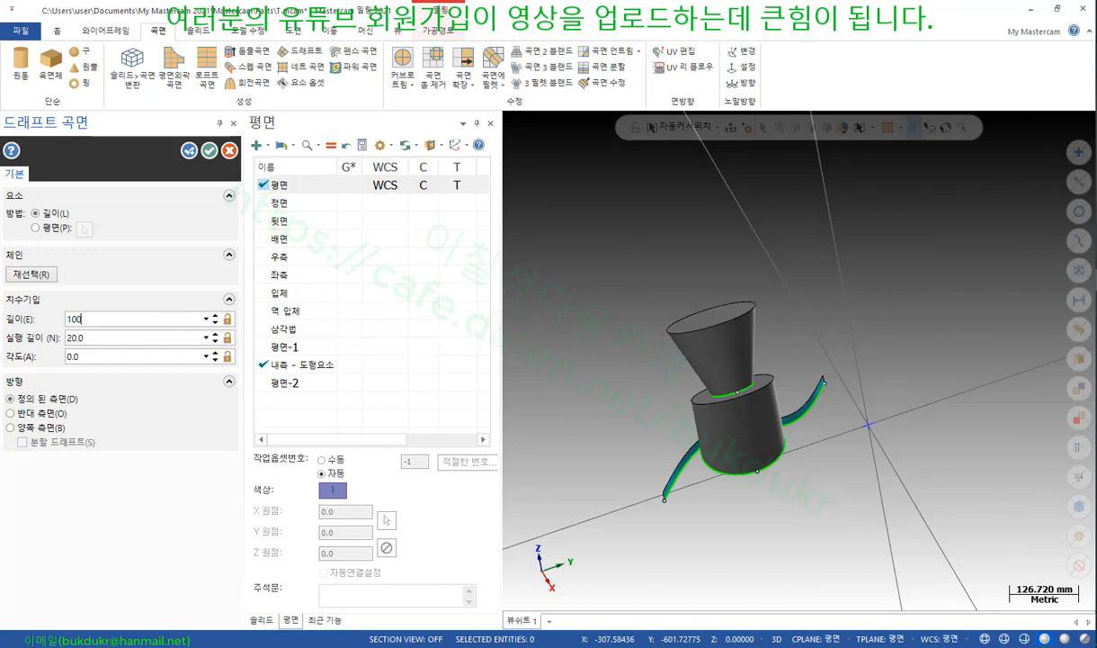
{"action": "key", "text": "Return"}
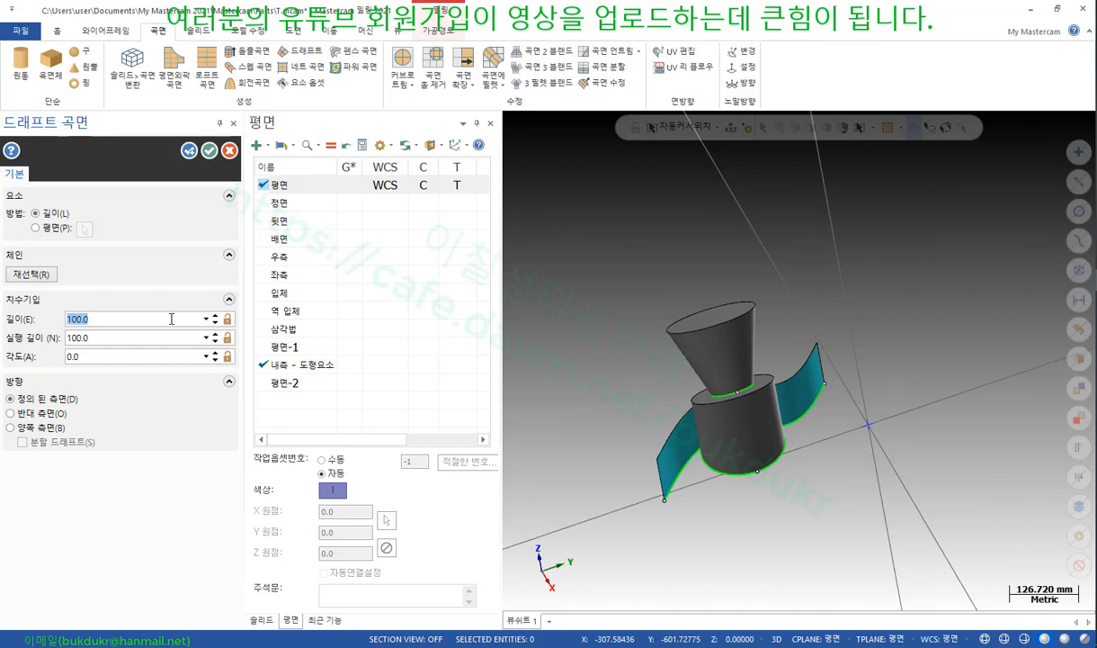
{"action": "key", "text": "Return"}
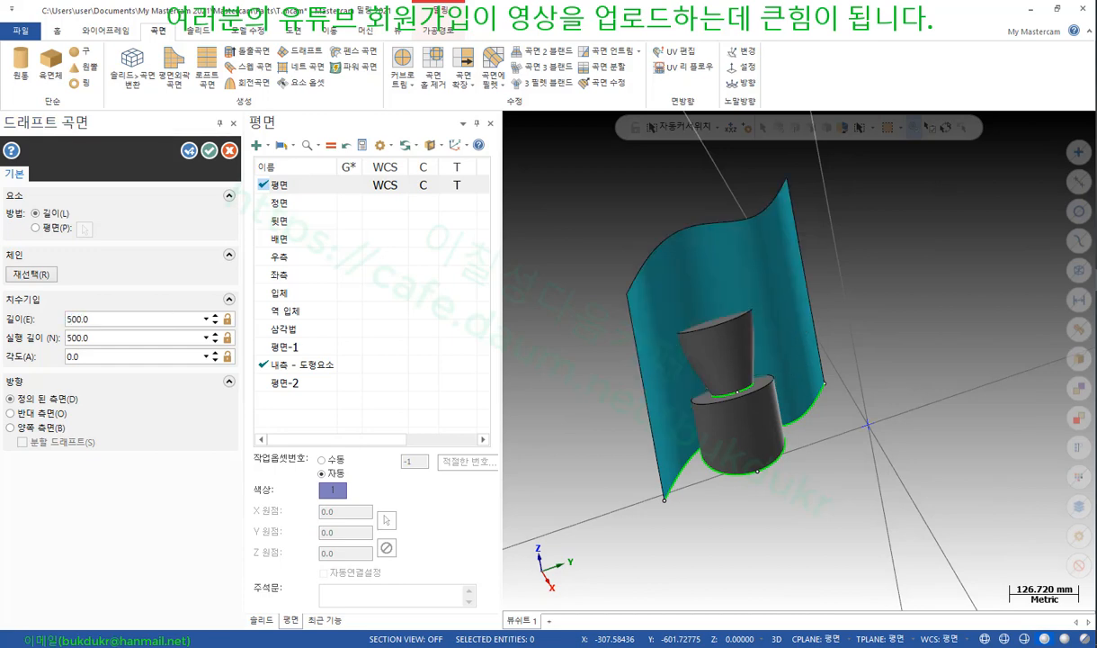
{"action": "middle_click_drag", "start_coordinate": [604, 417], "coordinate": [656, 445]}
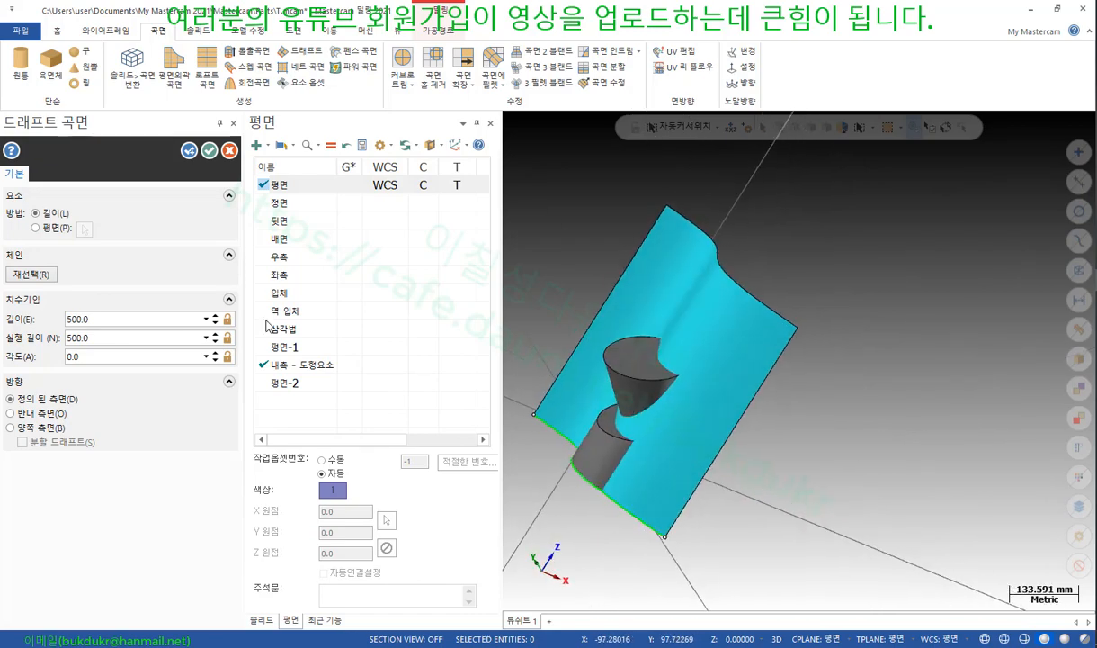
{"action": "left_click", "coordinate": [208, 150]}
Start Trim to Surface/Sheet (곡면/쉬트로 트림) with the solid as target body and the wavy draft surface as trim tool
{"action": "middle_click_drag", "start_coordinate": [656, 396], "coordinate": [590, 437]}
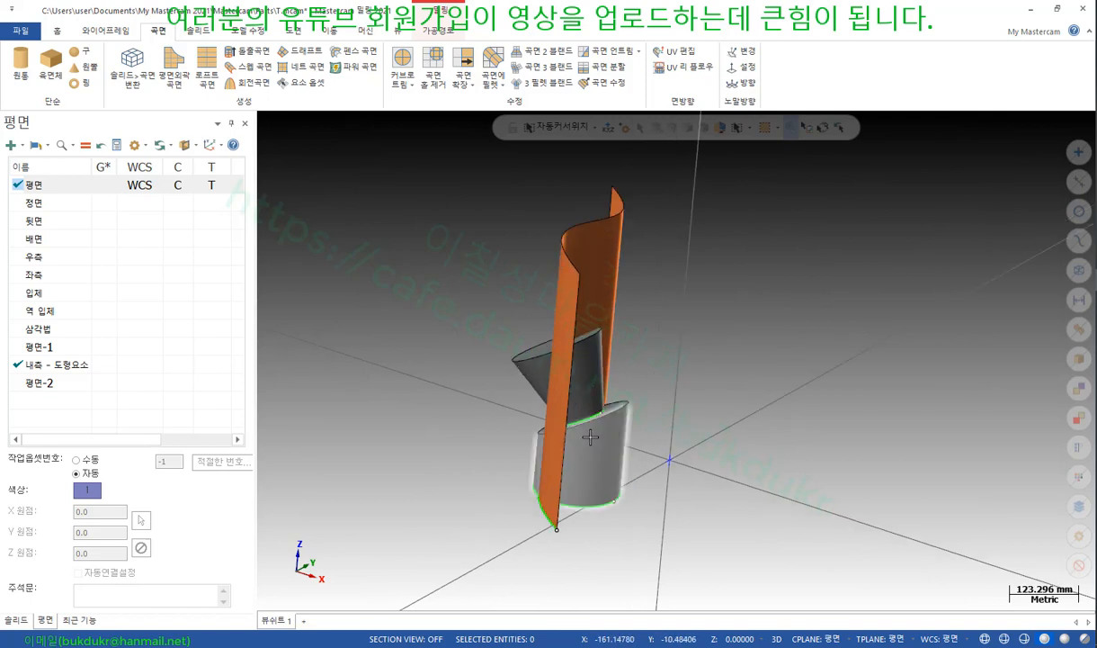
{"action": "left_click", "coordinate": [198, 30]}
{"action": "left_click", "coordinate": [572, 81]}
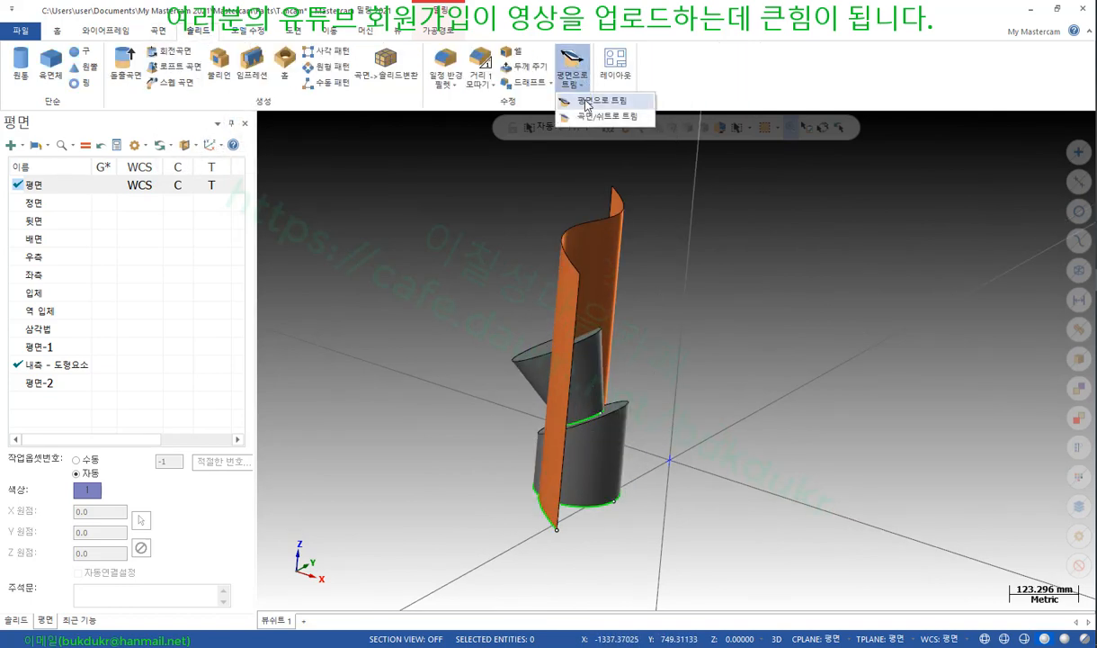
{"action": "left_click", "coordinate": [606, 124]}
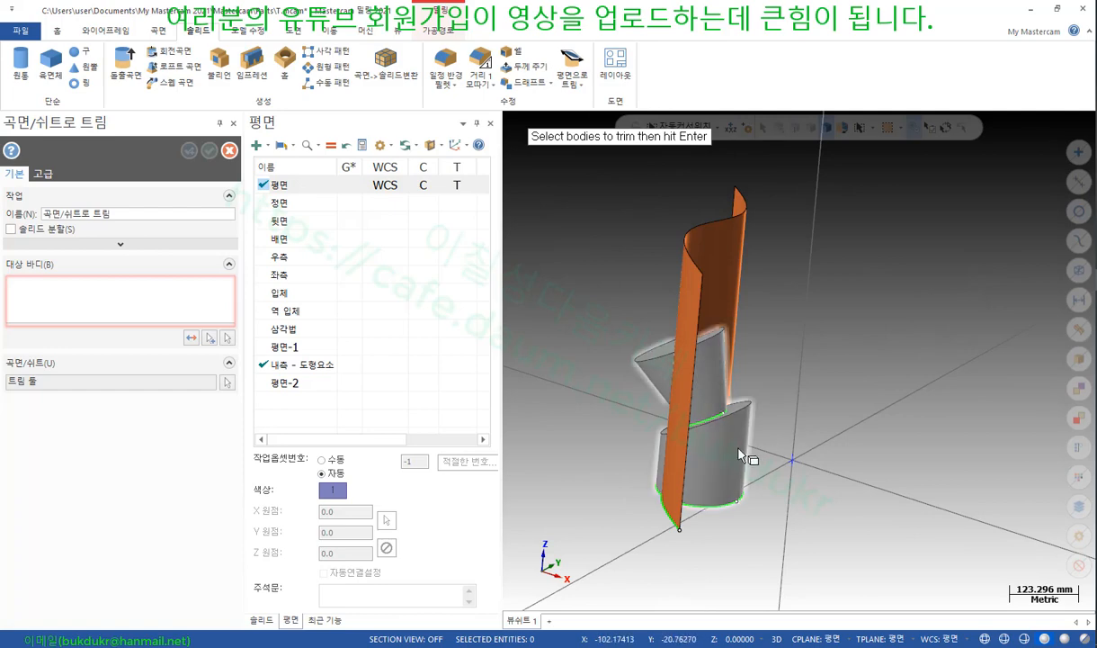
{"action": "left_click", "coordinate": [743, 452]}
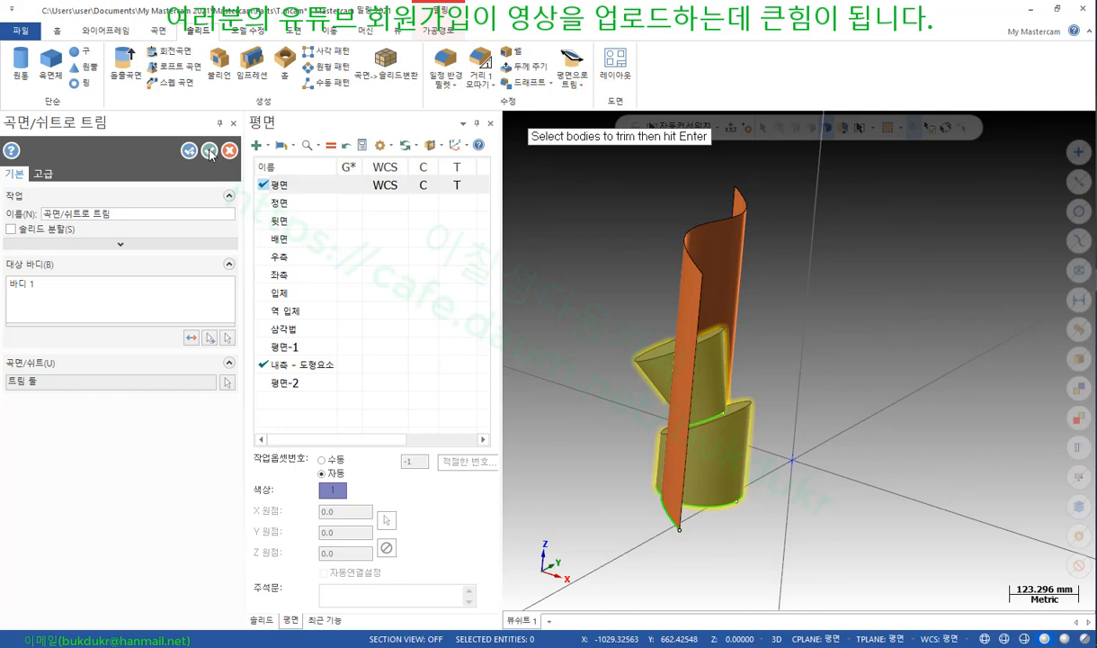
{"action": "key", "text": "Return"}
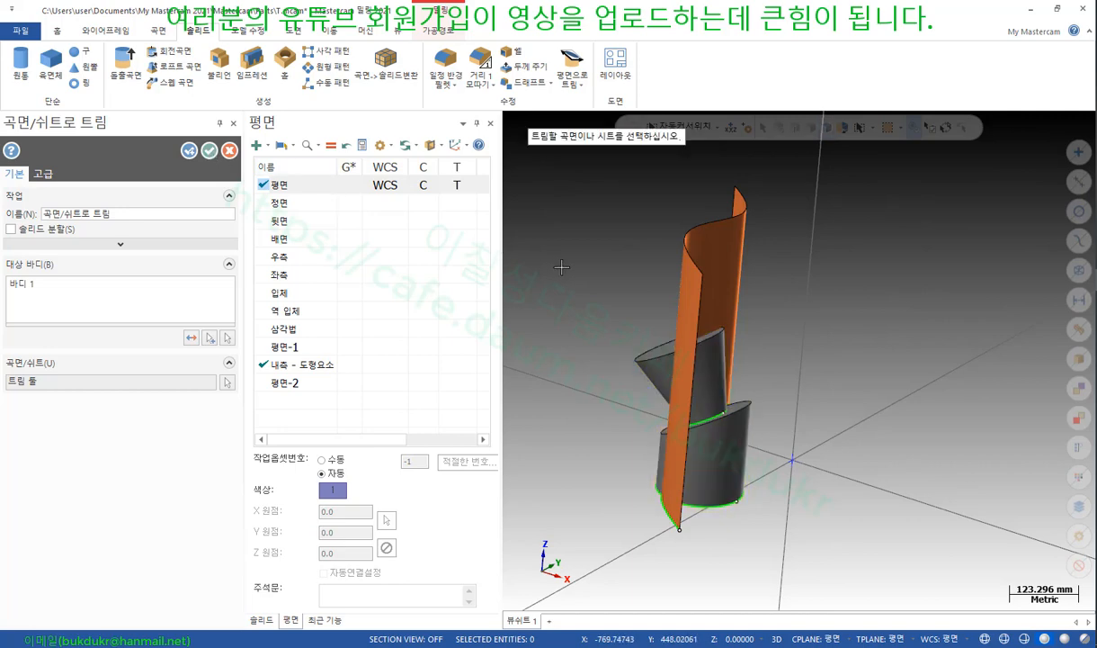
{"action": "left_click", "coordinate": [724, 256]}
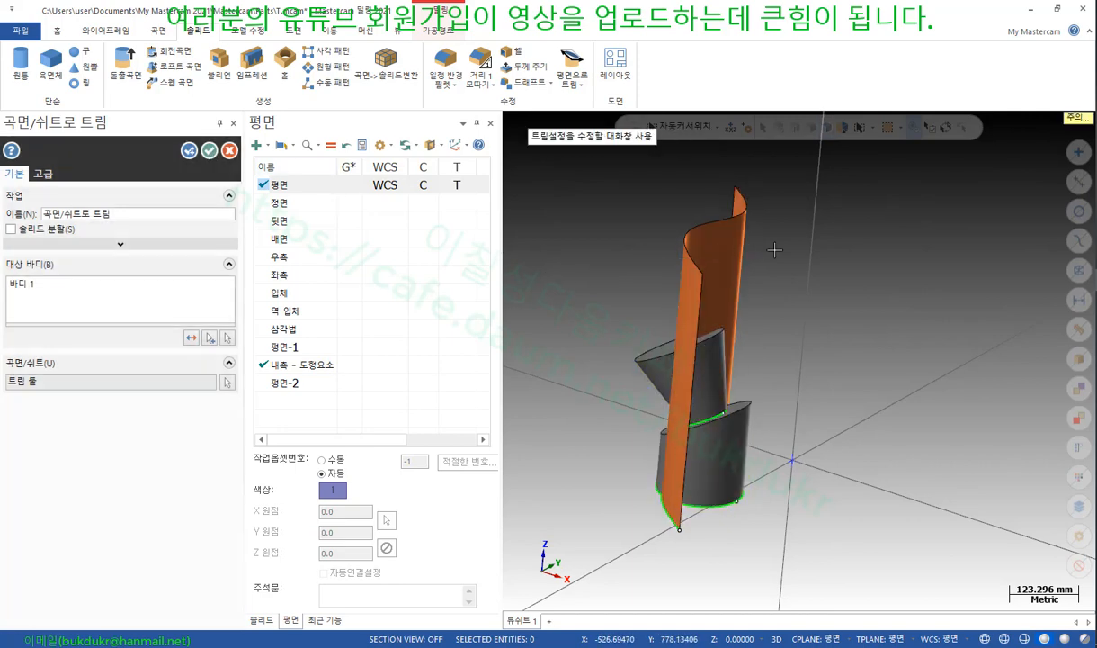
Reverse the trim direction and reverse it again to compare which side of the surface is kept
{"action": "mouse_move", "coordinate": [774, 249]}
{"action": "middle_mouse_down"}
{"action": "mouse_move", "coordinate": [774, 311]}
{"action": "mouse_move", "coordinate": [749, 301]}
{"action": "mouse_move", "coordinate": [850, 352]}
{"action": "middle_mouse_up"}
{"action": "left_click", "coordinate": [191, 339]}
{"action": "scroll", "coordinate": [747, 326], "scroll_direction": "down", "scroll_amount": 1}
{"action": "scroll", "coordinate": [634, 395], "scroll_direction": "up", "scroll_amount": 2}
{"action": "scroll", "coordinate": [634, 395], "scroll_direction": "up", "scroll_amount": 1}
{"action": "mouse_move", "coordinate": [634, 395]}
{"action": "middle_mouse_down"}
{"action": "mouse_move", "coordinate": [791, 336]}
{"action": "mouse_move", "coordinate": [661, 348]}
{"action": "mouse_move", "coordinate": [704, 349]}
{"action": "mouse_move", "coordinate": [607, 327]}
{"action": "mouse_move", "coordinate": [772, 342]}
{"action": "middle_mouse_up"}
{"action": "scroll", "coordinate": [649, 307], "scroll_direction": "down", "scroll_amount": 2}
{"action": "middle_click_drag", "start_coordinate": [800, 423], "coordinate": [833, 427]}
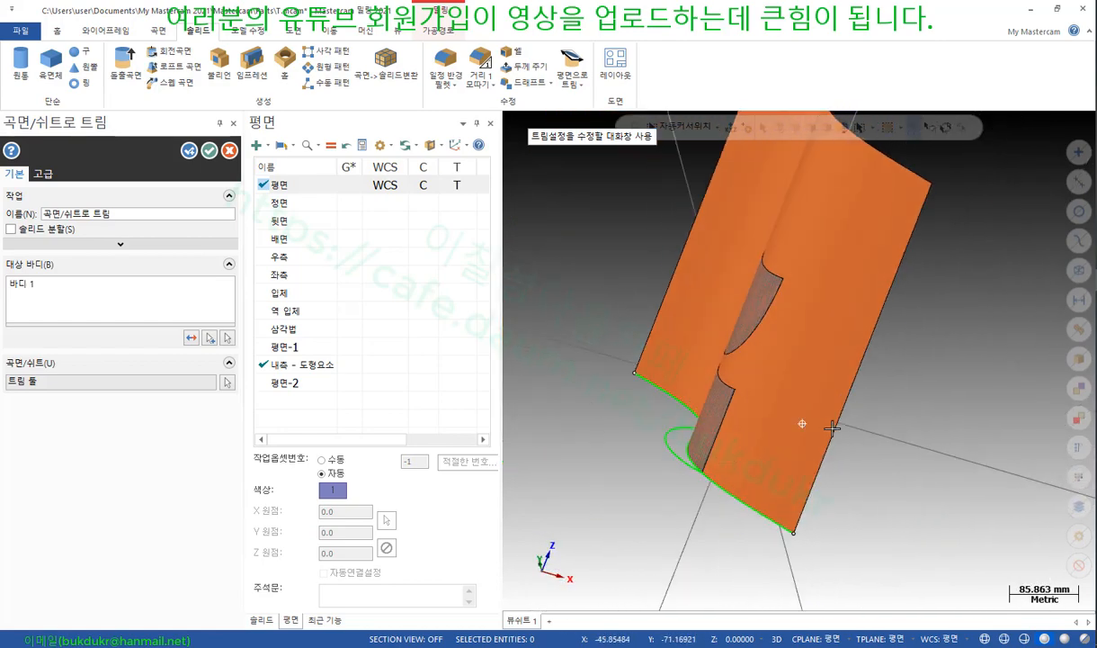
{"action": "left_click", "coordinate": [190, 337]}
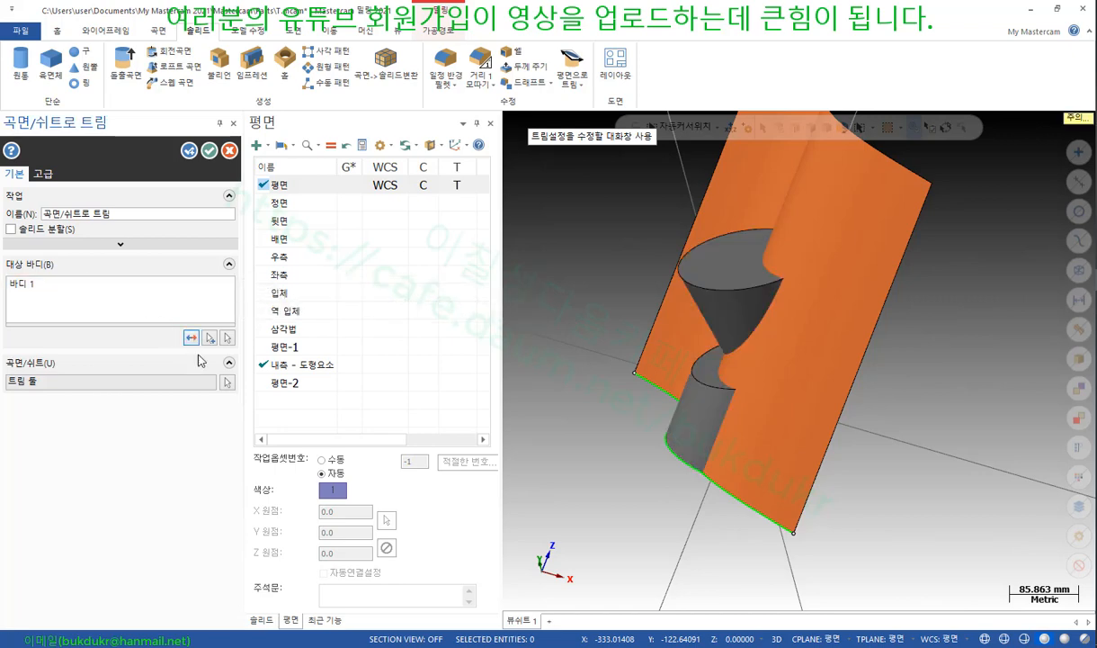
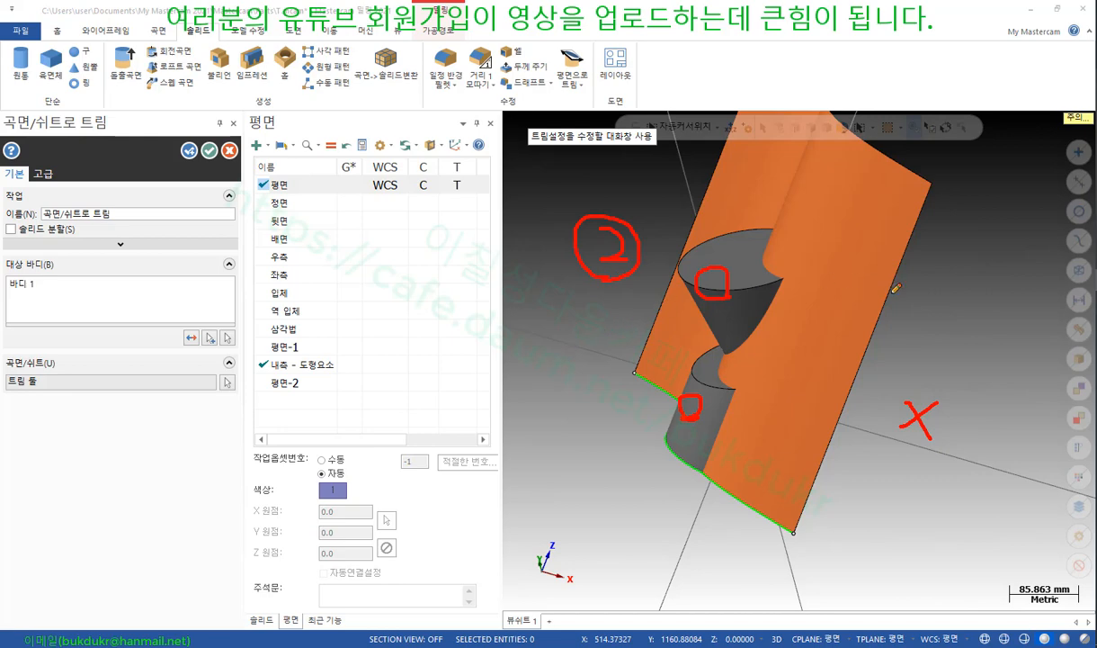
Examine the trim preview from both sides of the wavy surface
{"action": "right_click", "coordinate": [920, 283]}
{"action": "left_click", "coordinate": [970, 430]}
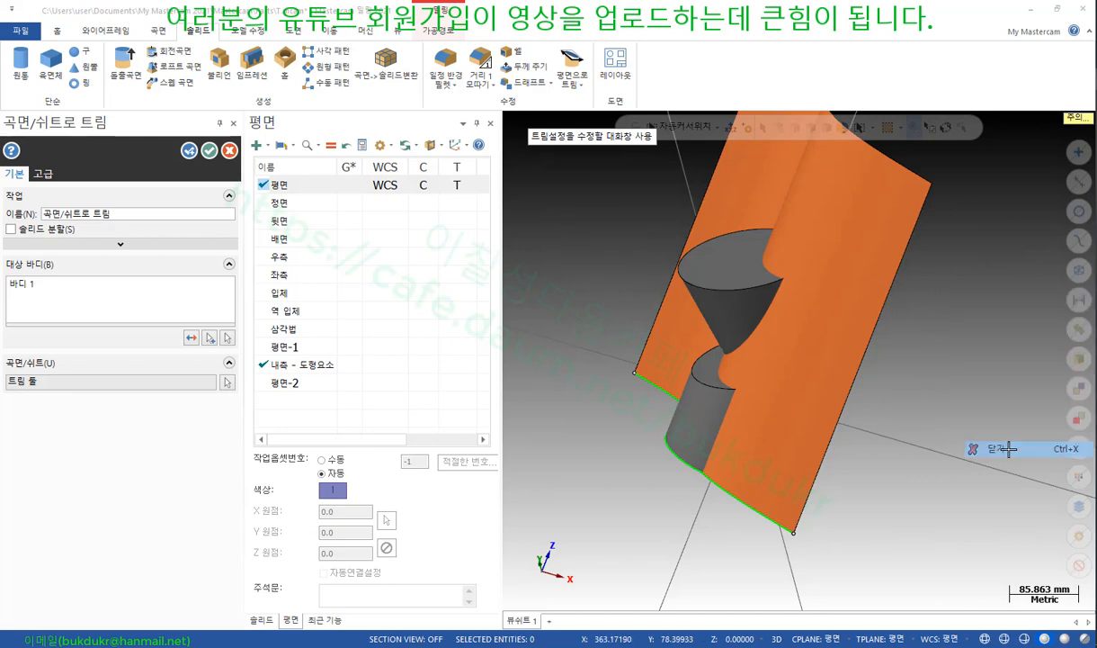
{"action": "middle_click_drag", "start_coordinate": [792, 360], "coordinate": [911, 419]}
{"action": "scroll", "coordinate": [1021, 416], "scroll_direction": "up", "scroll_amount": 2}
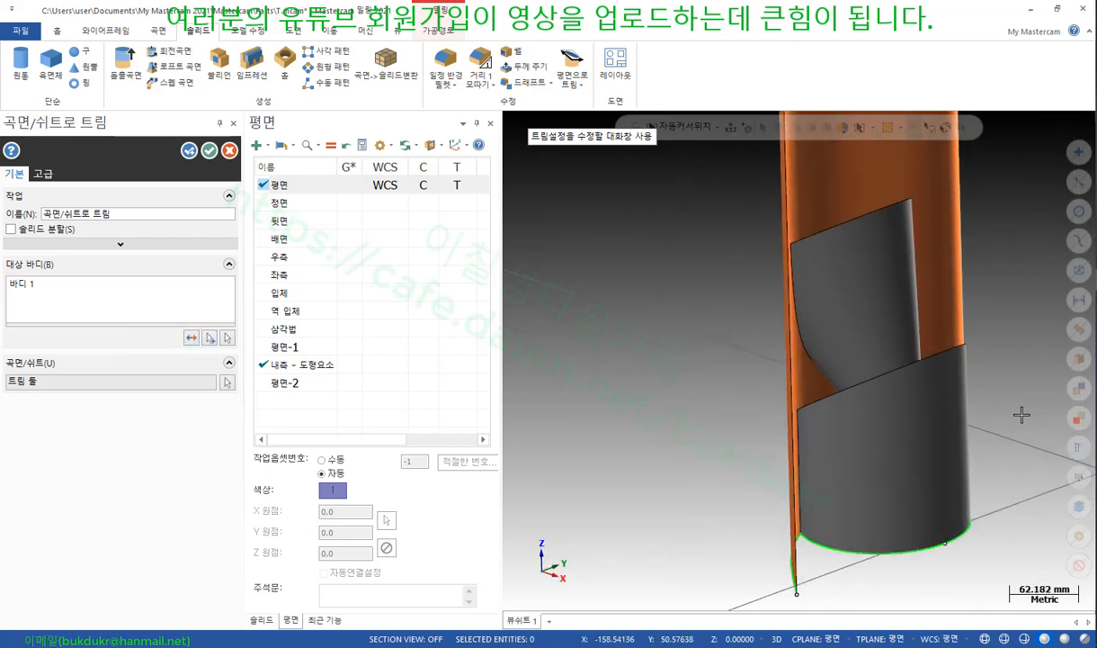
{"action": "scroll", "coordinate": [589, 328], "scroll_direction": "down", "scroll_amount": 2}
{"action": "scroll", "coordinate": [915, 413], "scroll_direction": "up", "scroll_amount": 2}
{"action": "middle_click_drag", "start_coordinate": [624, 298], "coordinate": [748, 311]}
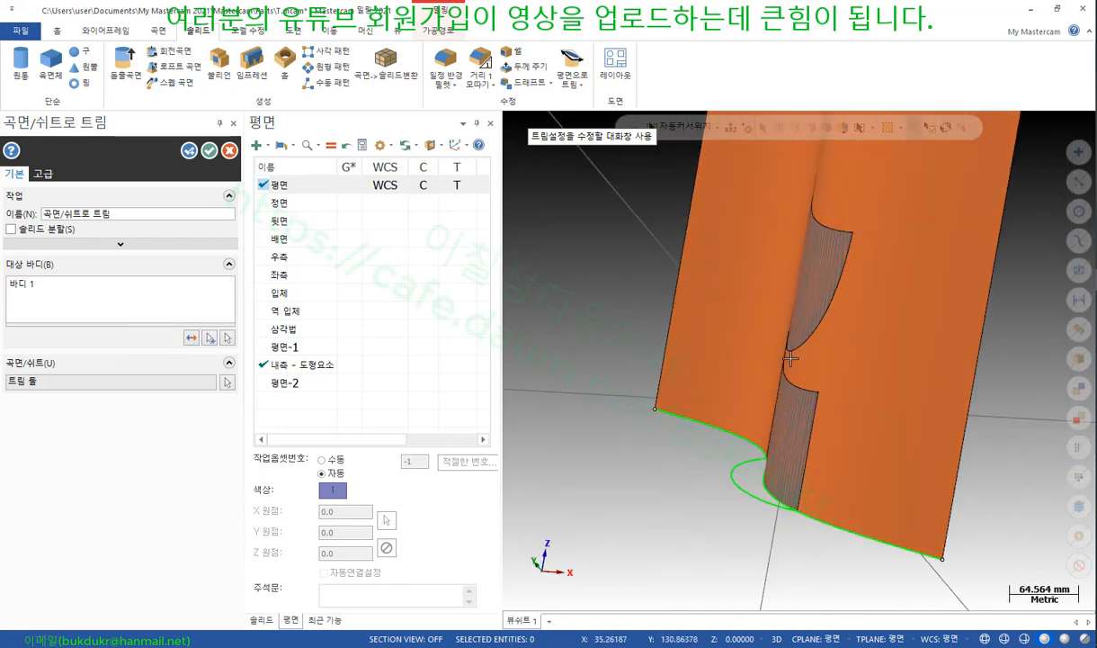
{"action": "scroll", "coordinate": [617, 353], "scroll_direction": "down", "scroll_amount": 2}
{"action": "middle_click_drag", "start_coordinate": [780, 372], "coordinate": [821, 365]}
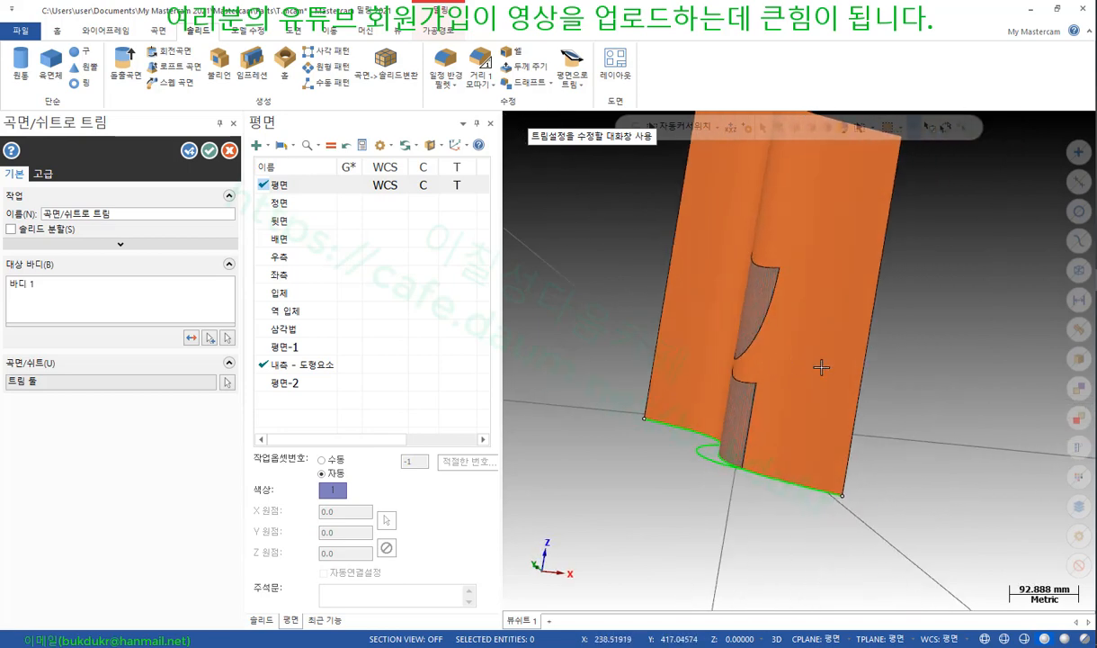
{"action": "scroll", "coordinate": [827, 367], "scroll_direction": "up", "scroll_amount": 2}
{"action": "middle_click_drag", "start_coordinate": [762, 336], "coordinate": [758, 339]}
{"action": "middle_click_drag", "start_coordinate": [558, 335], "coordinate": [509, 328]}
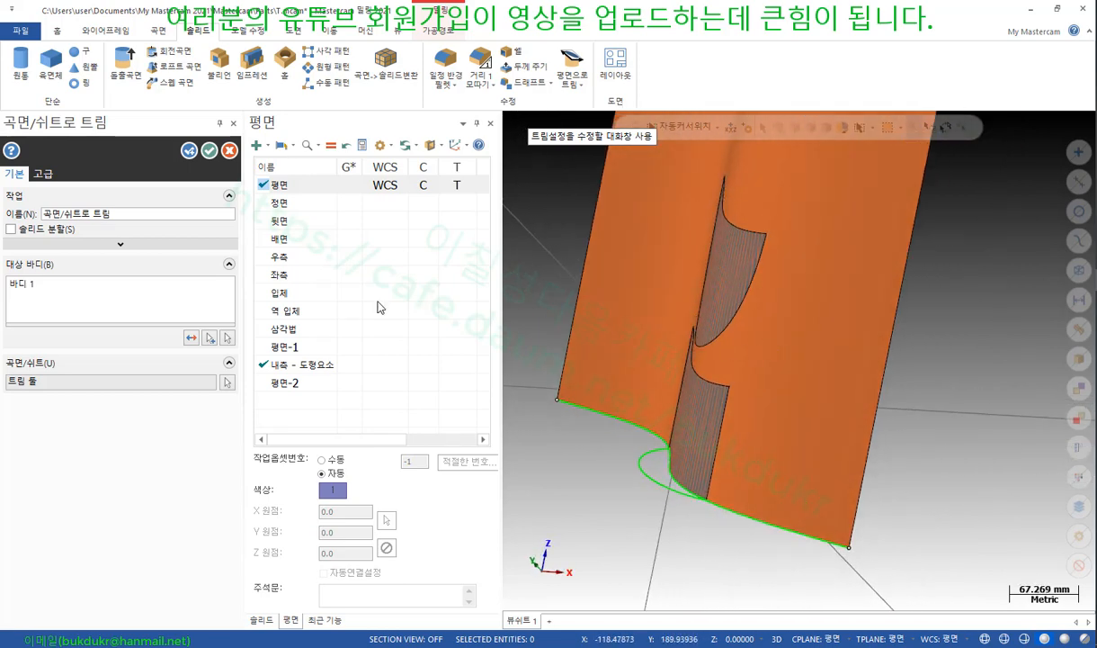
Enable the split solid option (솔리드 분할) for the surface trim and accept the operation
{"action": "left_click", "coordinate": [12, 230]}
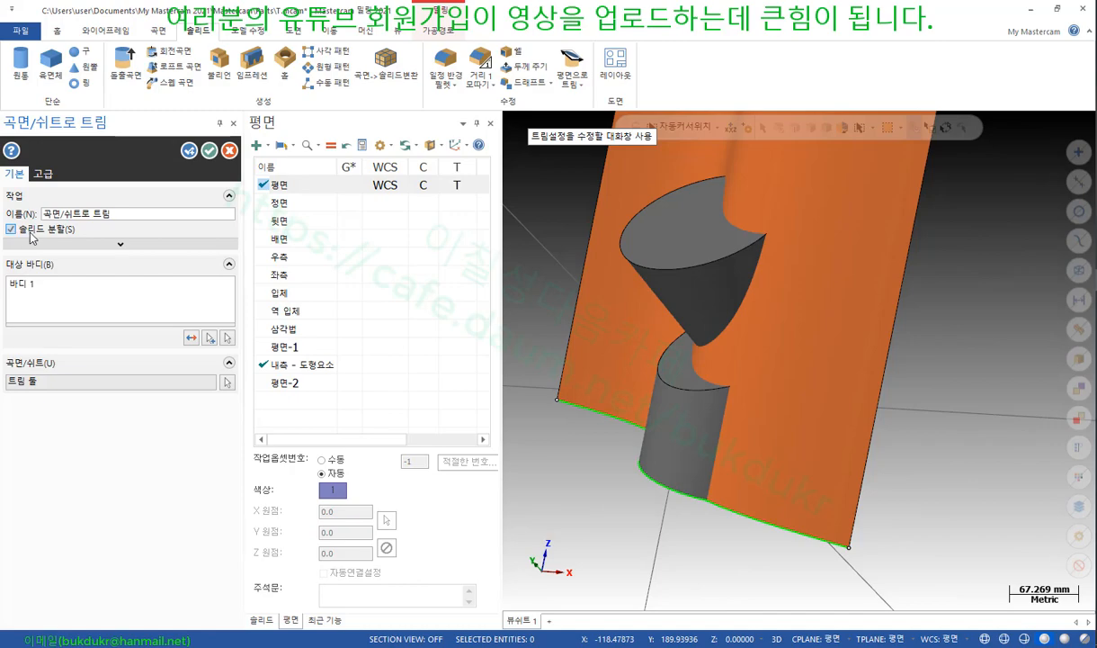
{"action": "scroll", "coordinate": [860, 392], "scroll_direction": "down", "scroll_amount": 2}
{"action": "middle_click_drag", "start_coordinate": [859, 392], "coordinate": [828, 392]}
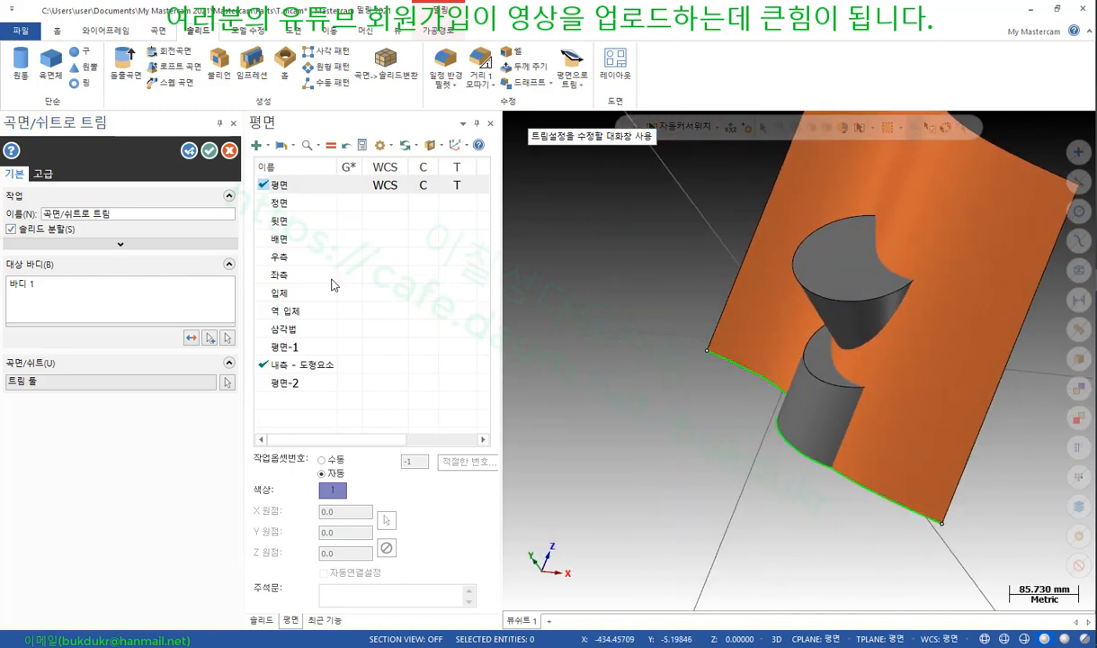
{"action": "left_click", "coordinate": [208, 150]}
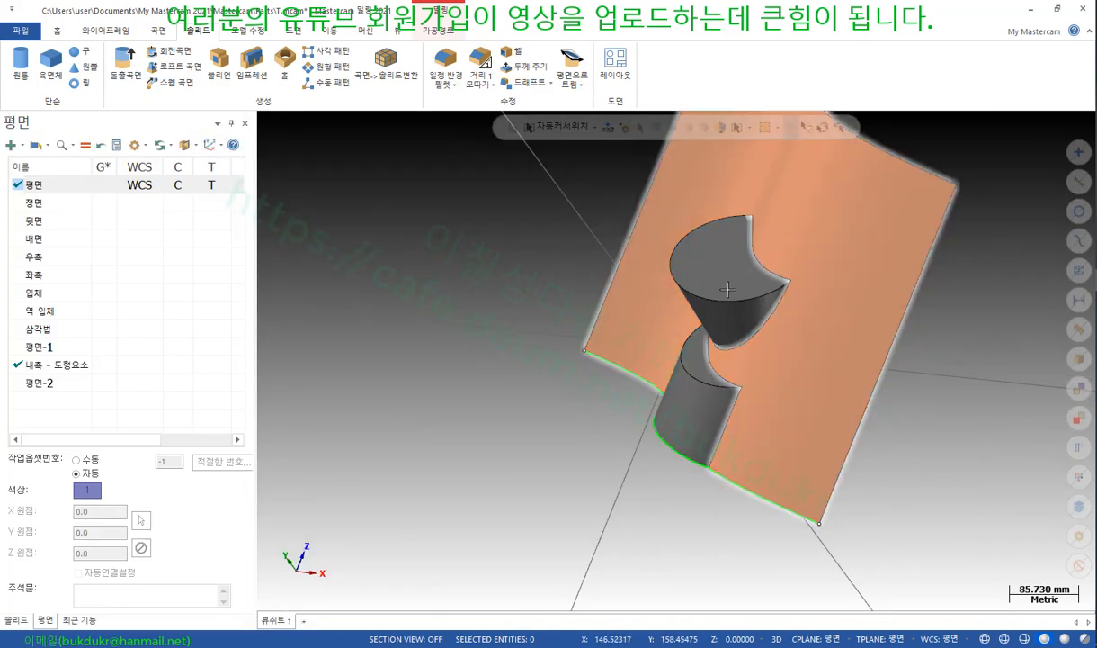
Select the pieces on both sides of the wavy surface to examine which bodies the split separated
{"action": "middle_click_drag", "start_coordinate": [681, 363], "coordinate": [701, 402]}
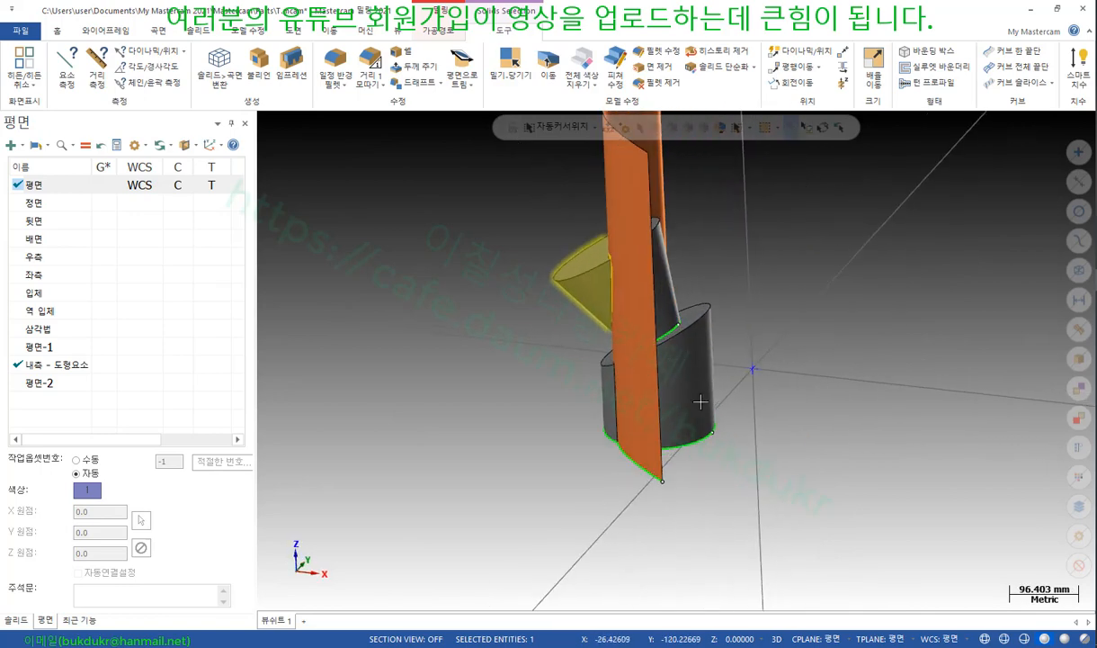
{"action": "left_click", "coordinate": [608, 387]}
{"action": "left_click", "coordinate": [685, 395]}
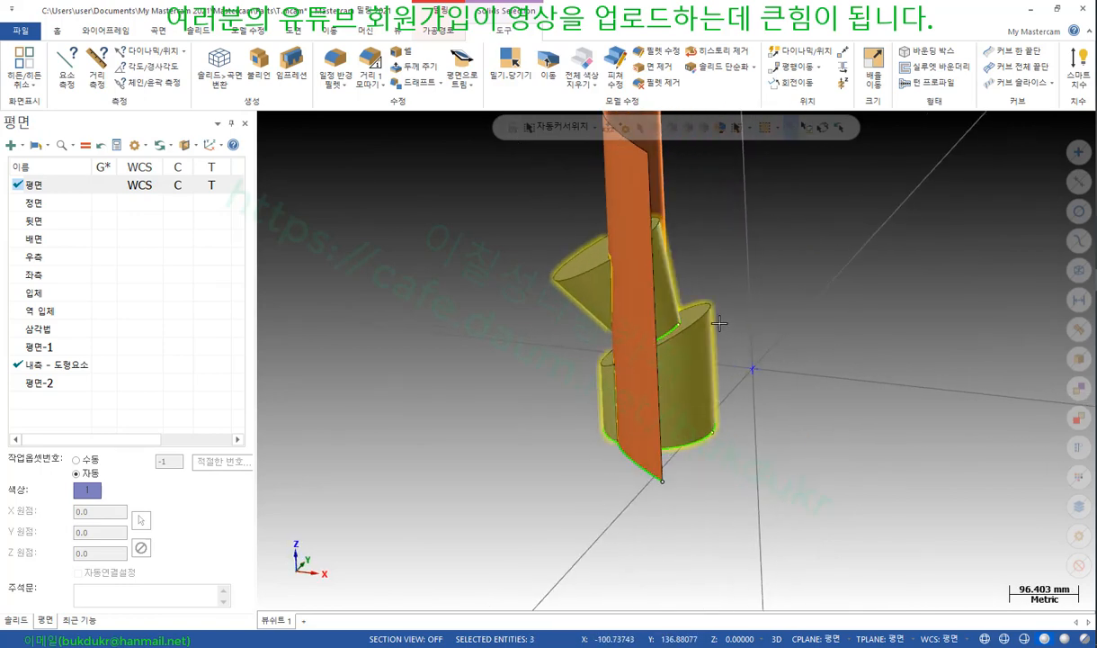
{"action": "scroll", "coordinate": [716, 320], "scroll_direction": "up", "scroll_amount": 7}
{"action": "middle_click_drag", "start_coordinate": [678, 304], "coordinate": [736, 297]}
{"action": "left_click", "coordinate": [606, 288]}
{"action": "left_click", "coordinate": [569, 370]}
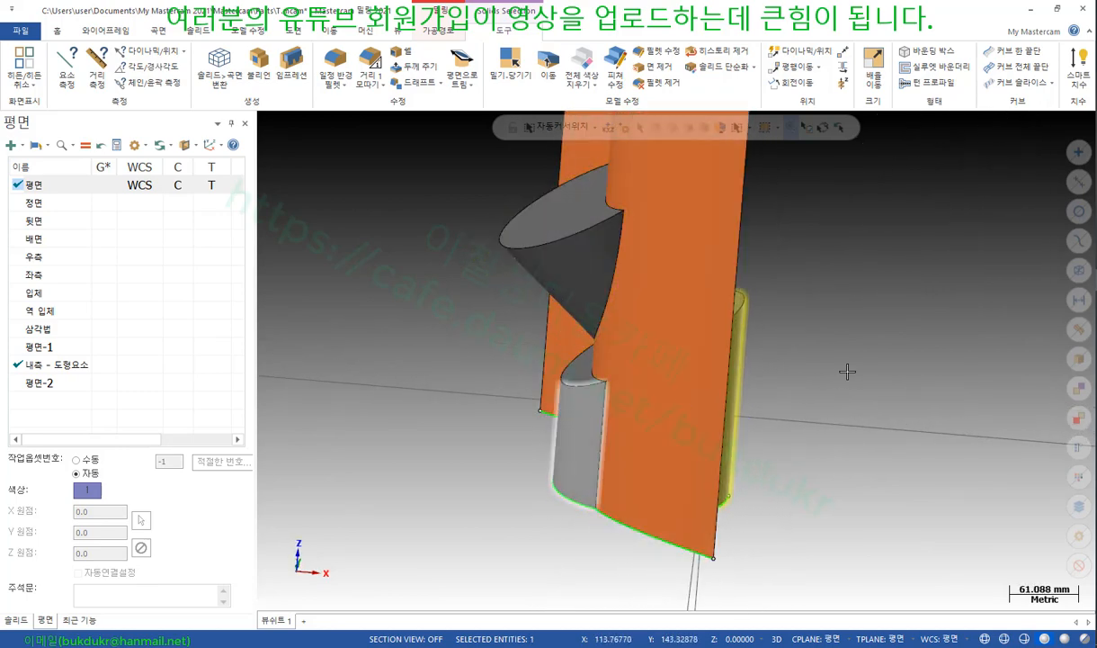
{"action": "middle_click_drag", "start_coordinate": [847, 370], "coordinate": [885, 381]}
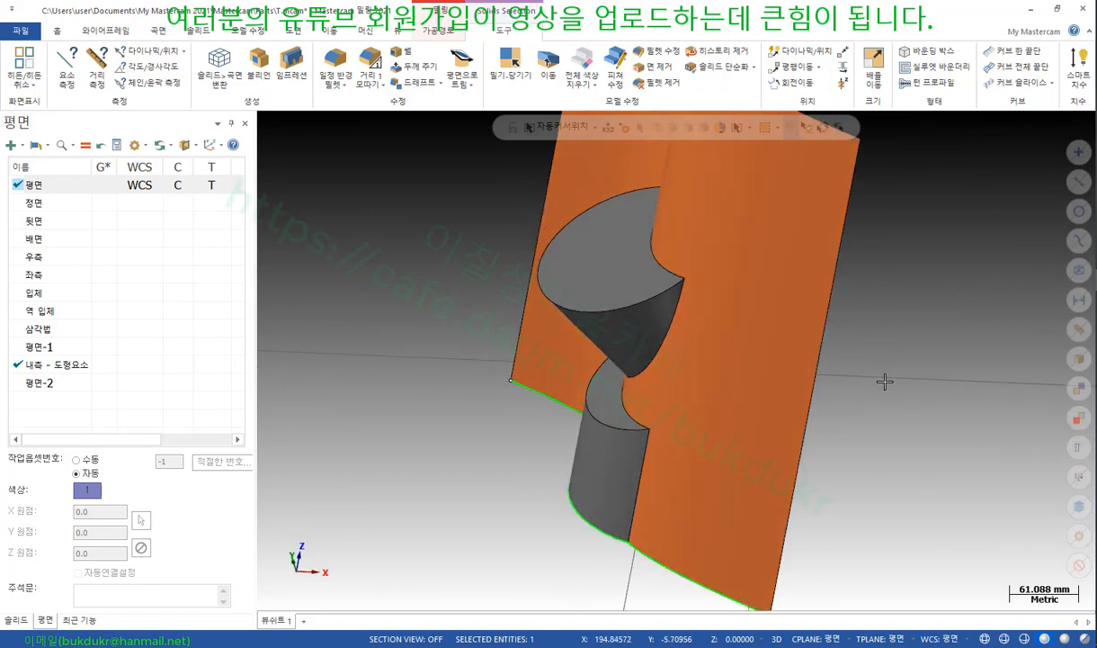
{"action": "scroll", "coordinate": [593, 294], "scroll_direction": "down", "scroll_amount": 4}
{"action": "middle_click_drag", "start_coordinate": [592, 292], "coordinate": [533, 271]}
Delete the split-off cone piece and lower cylinder piece on the outer side of the wavy surface
{"action": "left_click", "coordinate": [734, 406]}
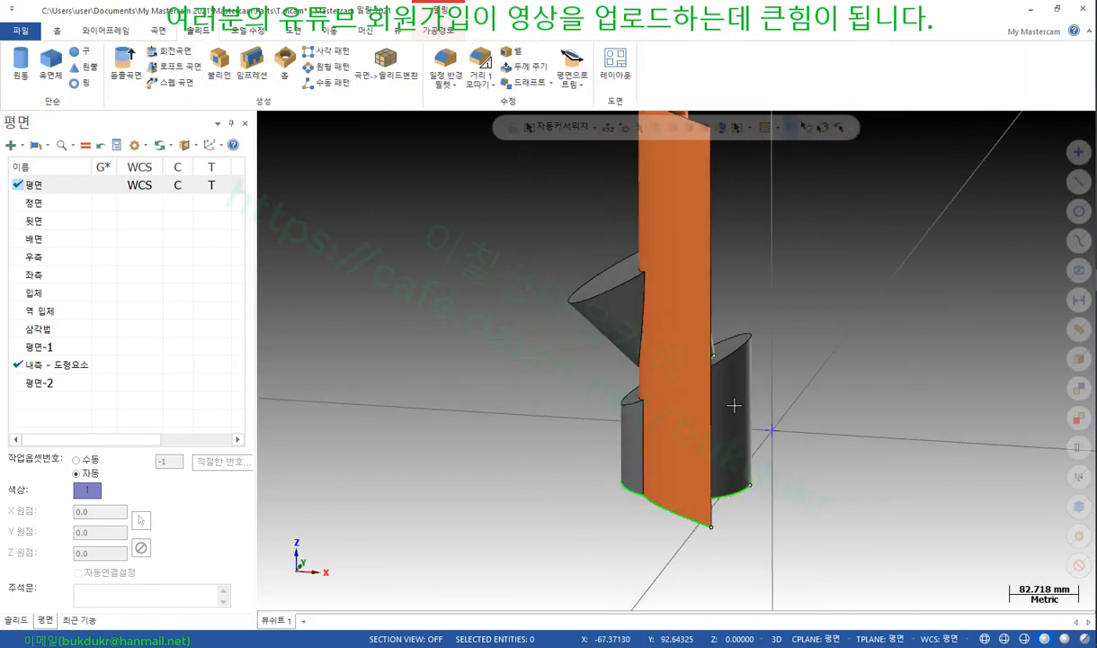
{"action": "left_click", "coordinate": [631, 311]}
{"action": "left_click", "coordinate": [621, 435]}
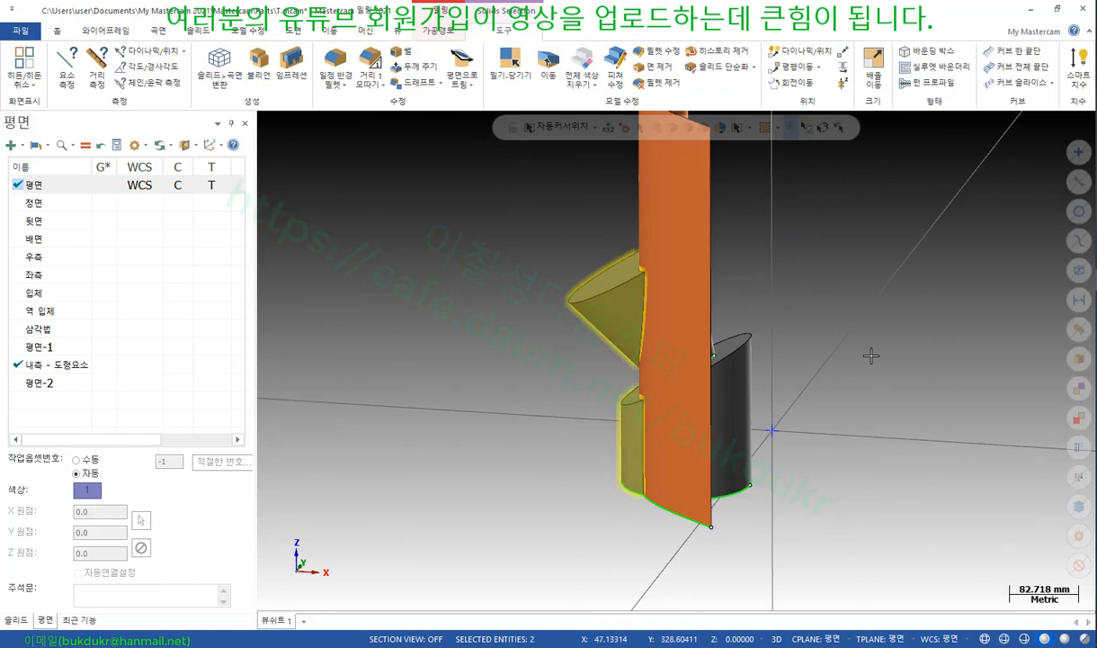
{"action": "key", "text": "Delete"}
Check the Trim to Surface/Sheet section of the textbook PDF in Adobe Acrobat and return to the model in Mastercam
{"action": "middle_click_drag", "start_coordinate": [755, 343], "coordinate": [840, 338]}
{"action": "scroll", "coordinate": [840, 338], "scroll_direction": "up", "scroll_amount": 4}
{"action": "key", "text": "alt+Tab"}
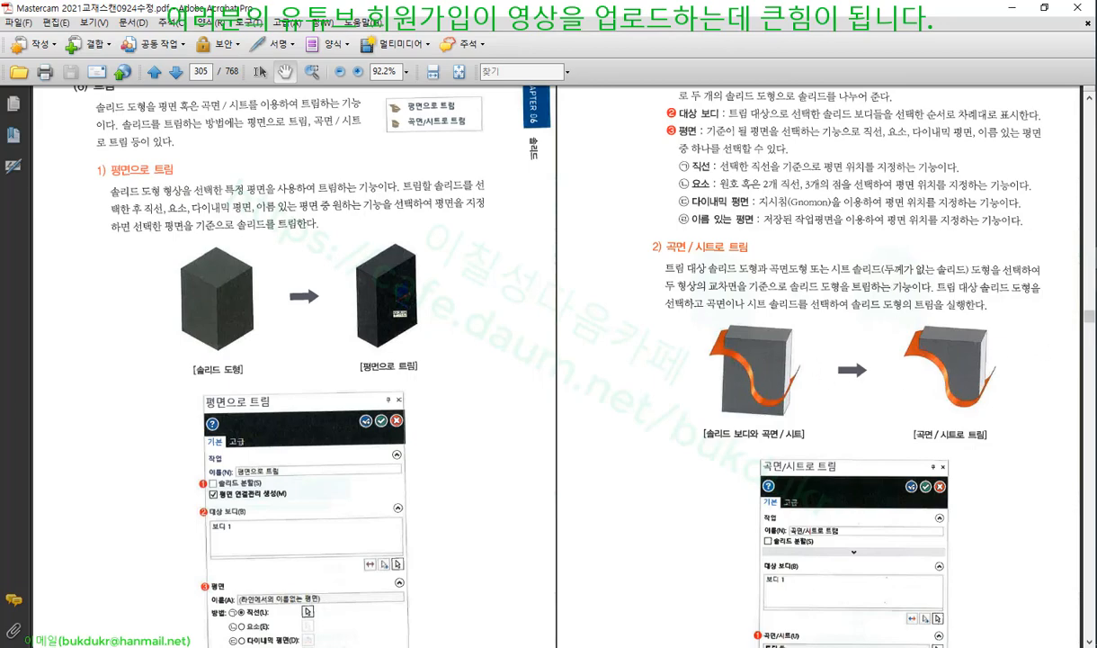
{"action": "key", "text": "alt+Tab"}
{"action": "scroll", "coordinate": [710, 509], "scroll_direction": "down", "scroll_amount": 6}
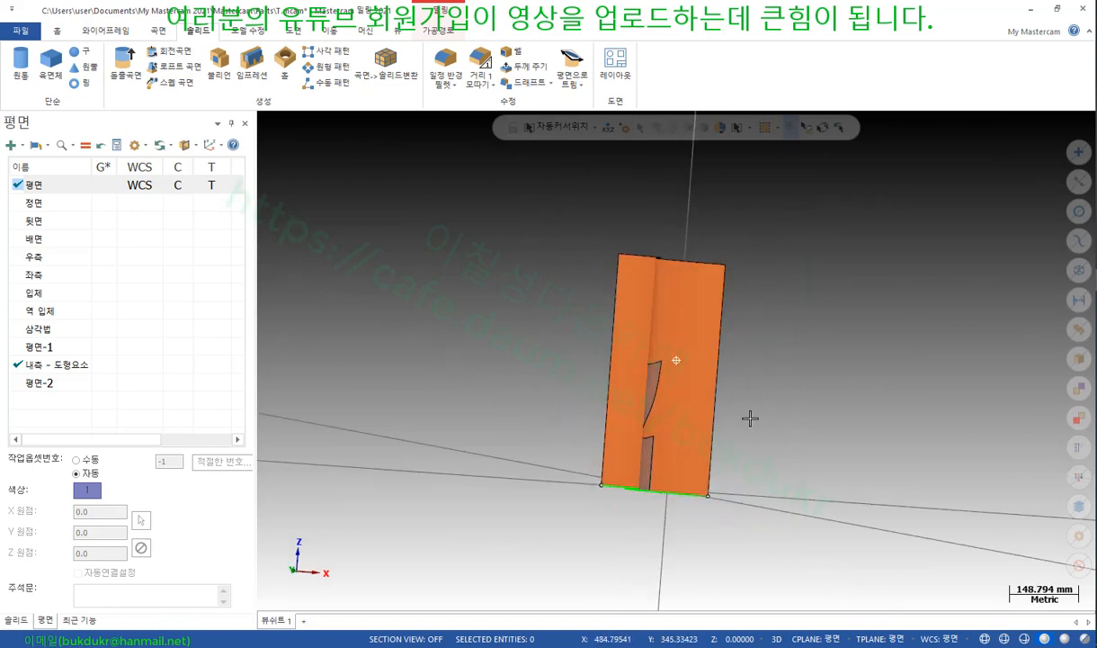
{"action": "middle_click_drag", "start_coordinate": [750, 418], "coordinate": [729, 435]}
Delete the Trim to Surface/Sheet operation (곡면/쉬트로 트림) from the solid's history
{"action": "left_click", "coordinate": [15, 620]}
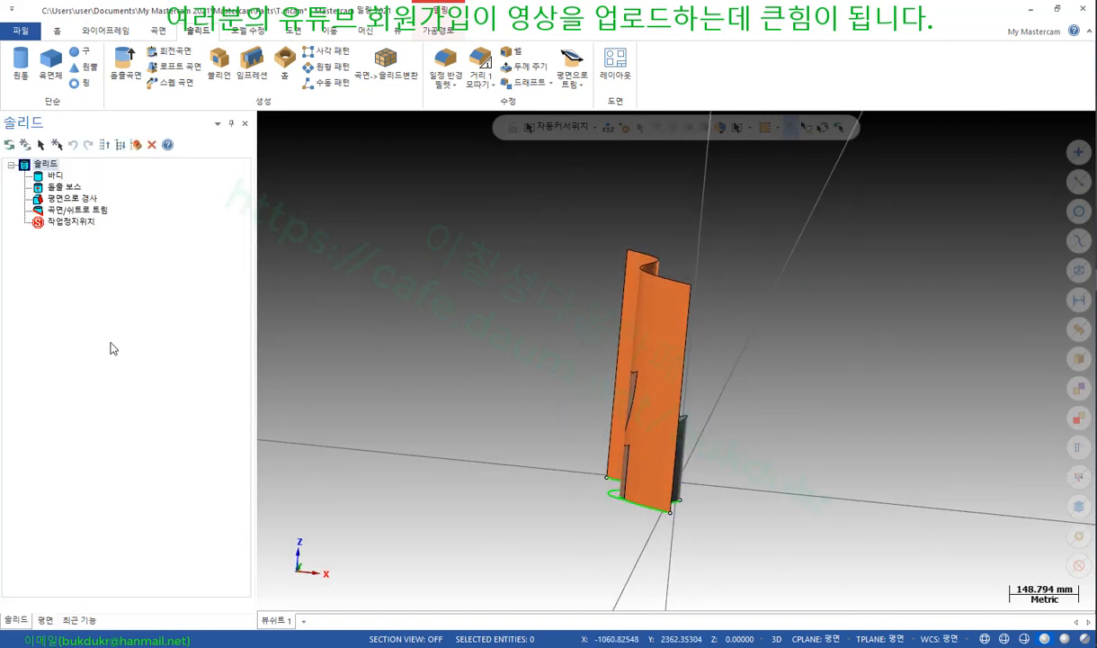
{"action": "left_click", "coordinate": [83, 213]}
{"action": "key", "text": "Delete"}
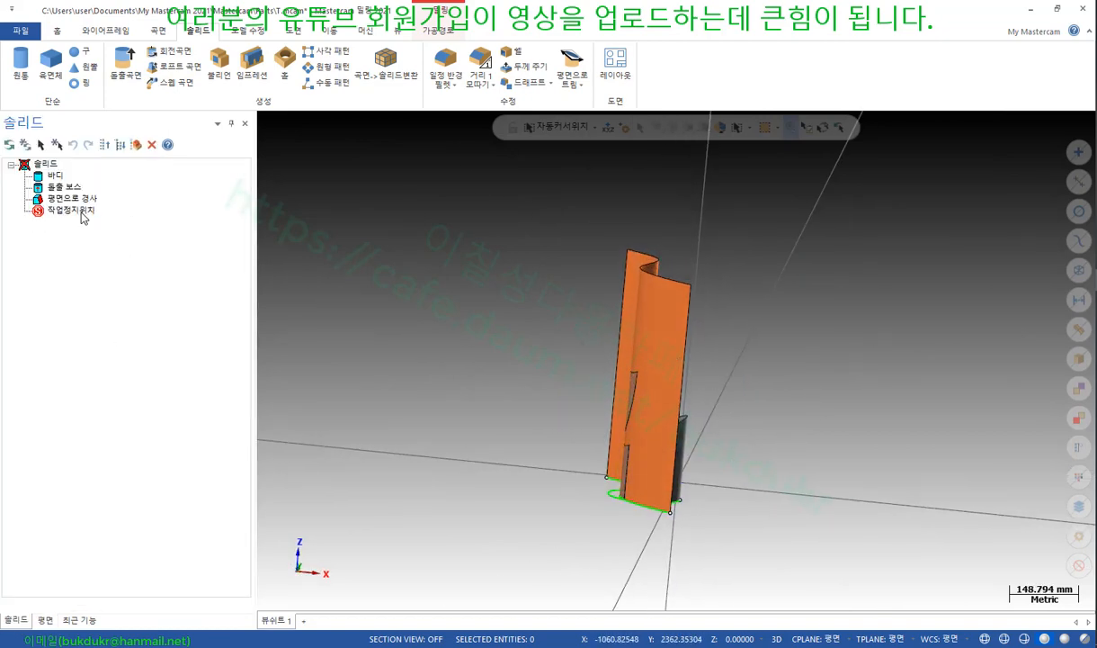
Regenerate the solid so the full cylinder and cone are restored, and delete the wavy surface
{"action": "scroll", "coordinate": [540, 199], "scroll_direction": "down", "scroll_amount": 1}
{"action": "scroll", "coordinate": [541, 244], "scroll_direction": "up", "scroll_amount": 2}
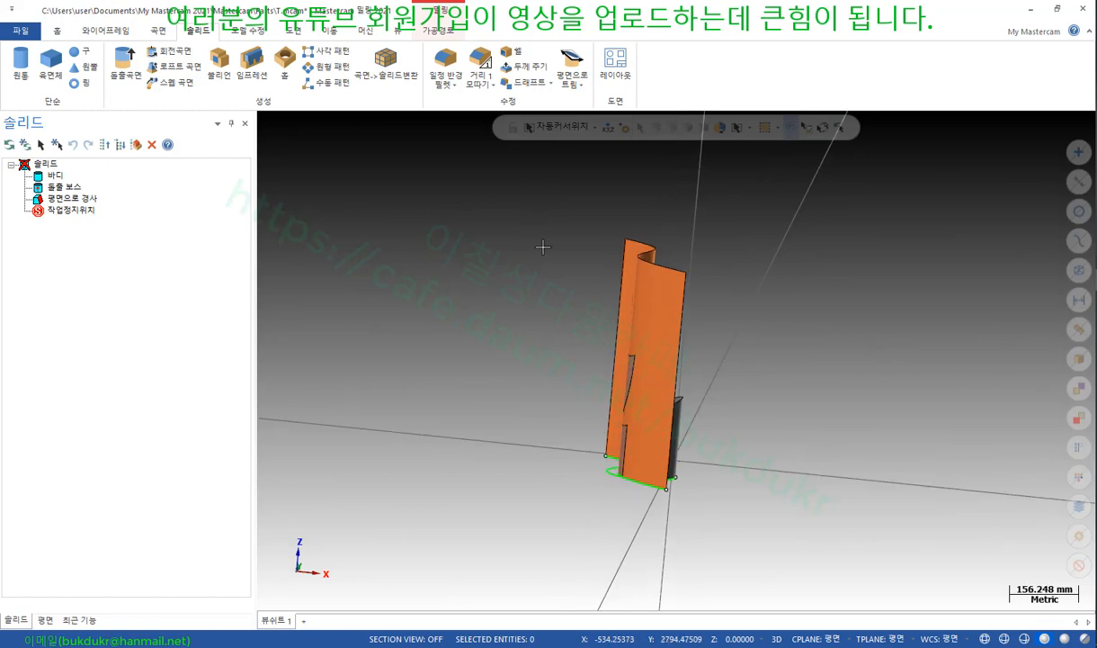
{"action": "left_click", "coordinate": [16, 145]}
{"action": "left_click", "coordinate": [691, 362]}
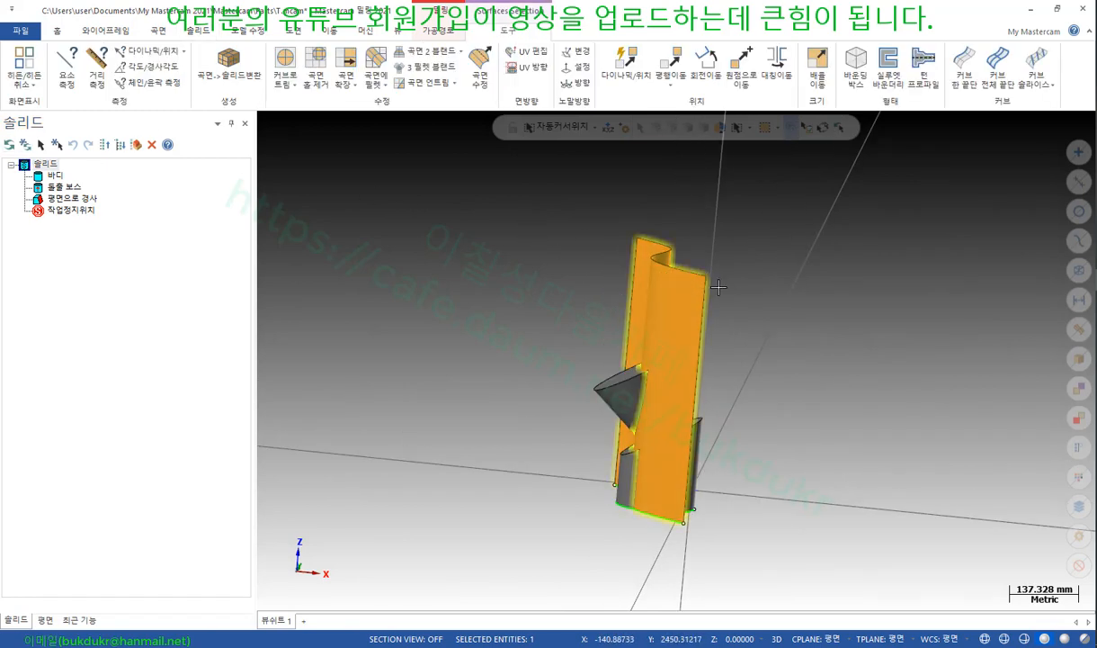
{"action": "key", "text": "Delete"}
Create a corner-based solid block about 181 mm long and 154 mm wide, overlapping the front of the cylinder and cone and taller than both
{"action": "scroll", "coordinate": [751, 335], "scroll_direction": "down", "scroll_amount": 1}
{"action": "middle_click_drag", "start_coordinate": [752, 335], "coordinate": [615, 354]}
{"action": "scroll", "coordinate": [629, 504], "scroll_direction": "up", "scroll_amount": 4}
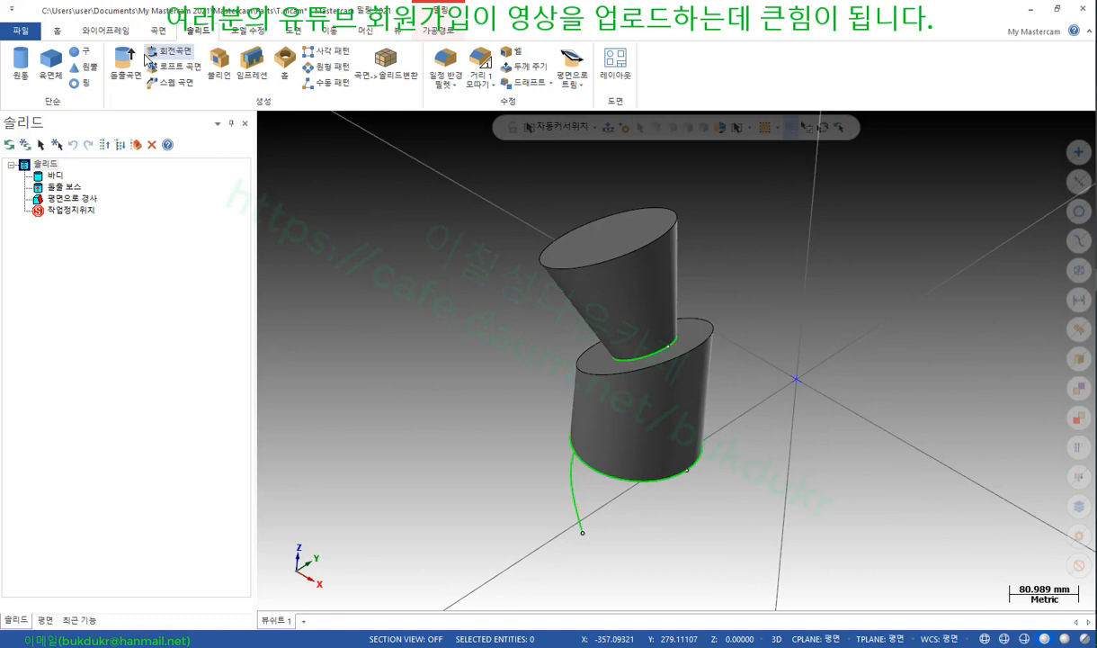
{"action": "left_click", "coordinate": [51, 61]}
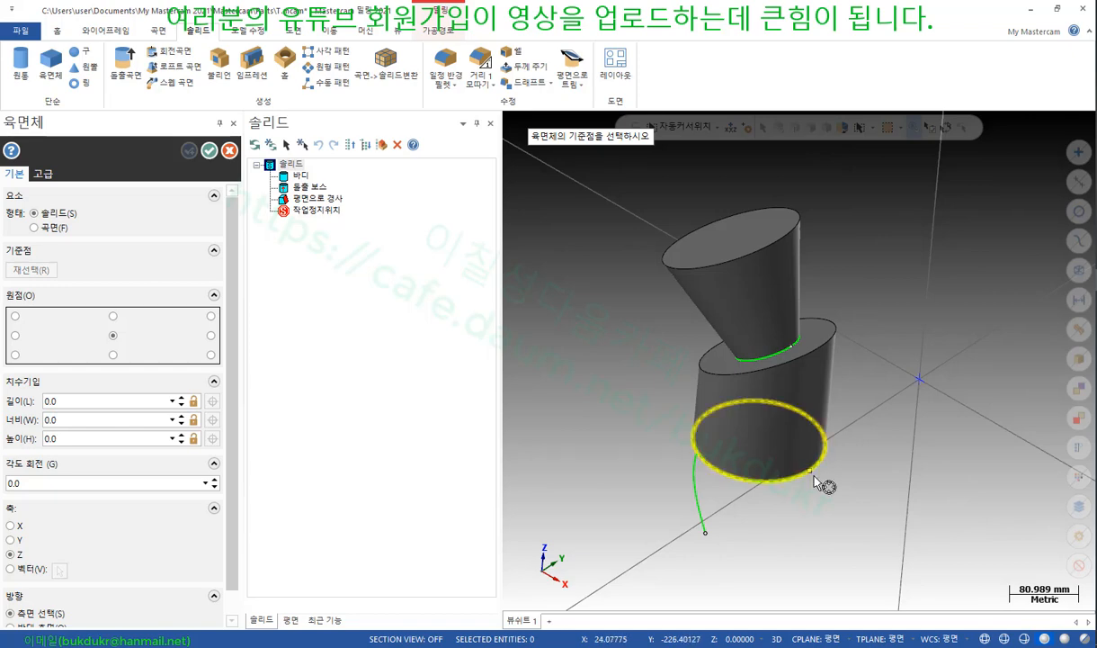
{"action": "left_click", "coordinate": [14, 317]}
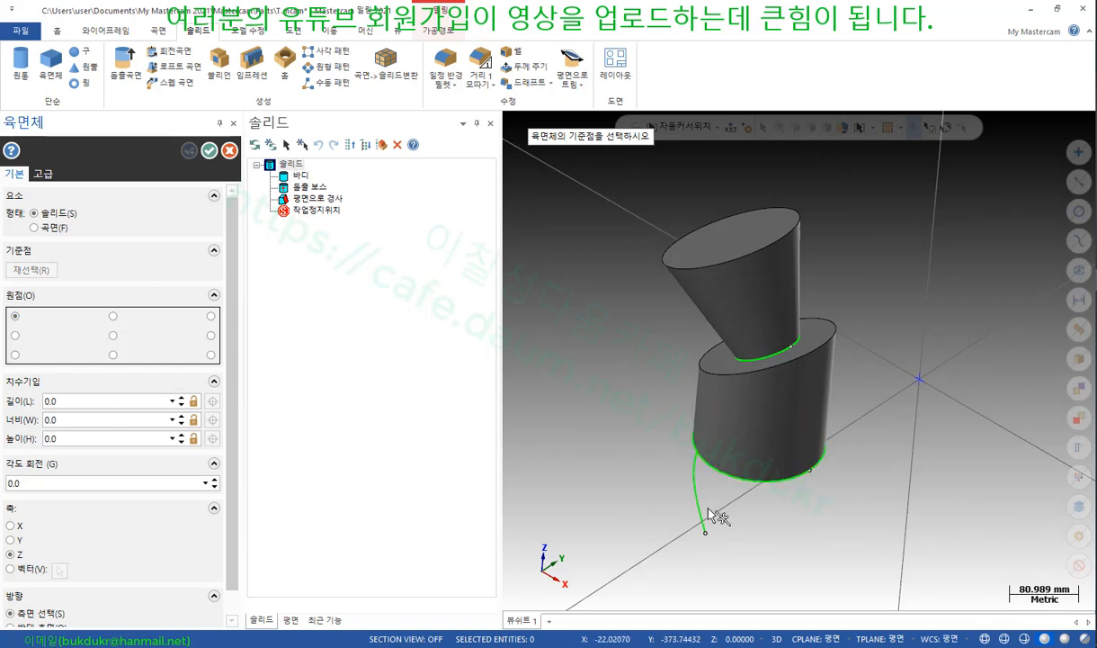
{"action": "left_click", "coordinate": [805, 477]}
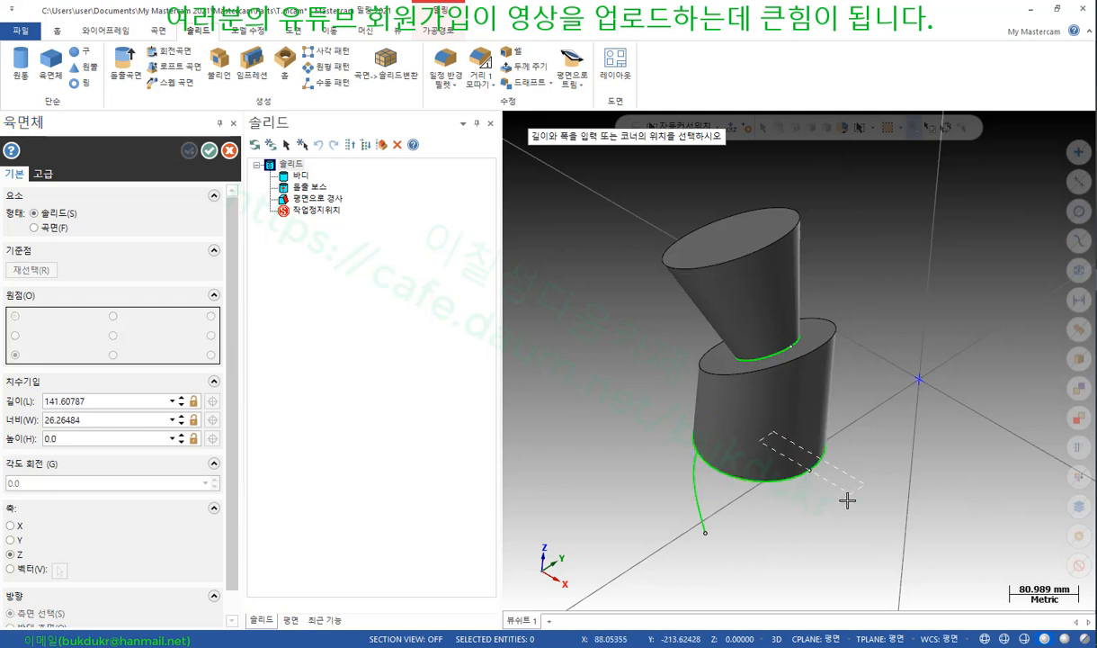
{"action": "left_click", "coordinate": [791, 563]}
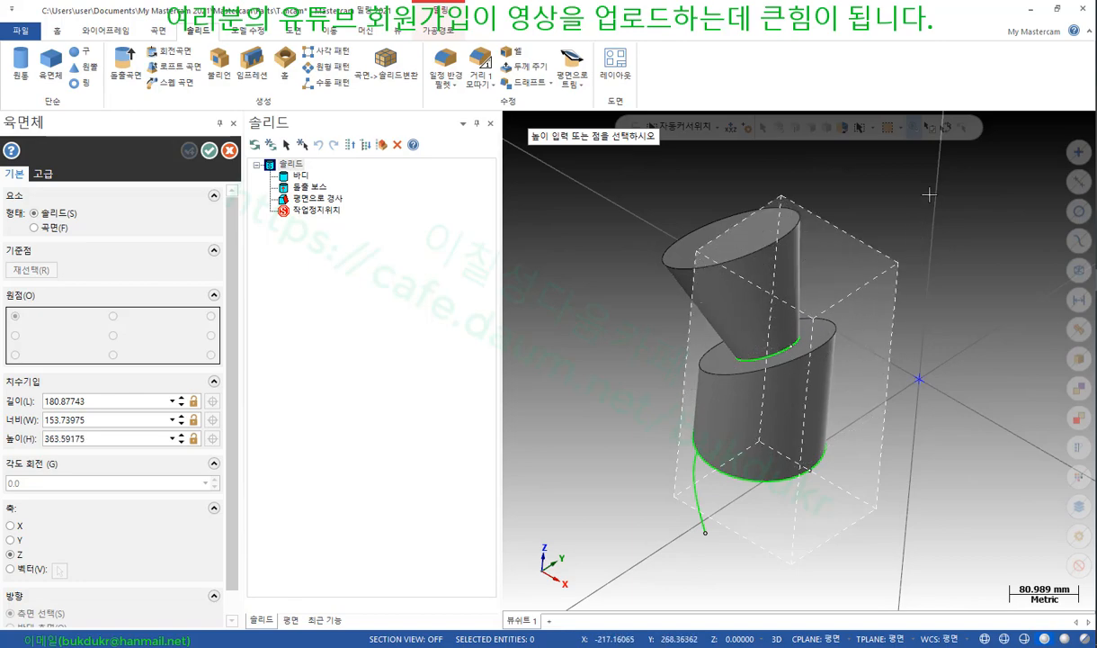
{"action": "left_click", "coordinate": [858, 211]}
{"action": "left_click", "coordinate": [209, 151]}
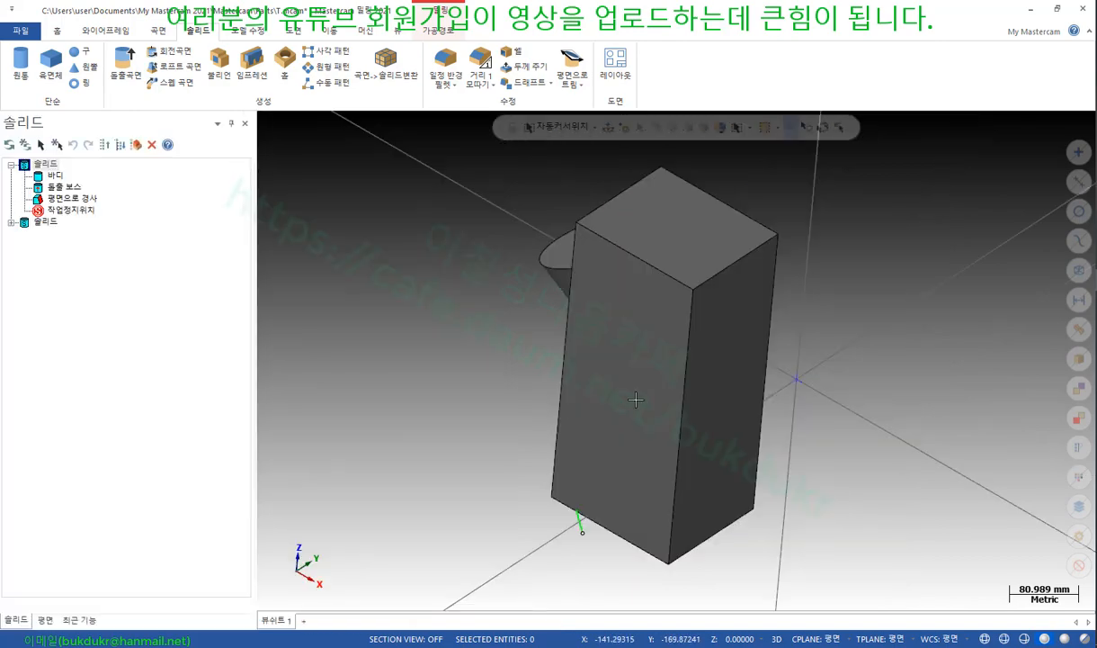
Convert the block's faces to surfaces with the option to keep the original solid turned off
{"action": "scroll", "coordinate": [615, 408], "scroll_direction": "down", "scroll_amount": 1}
{"action": "middle_click_drag", "start_coordinate": [606, 411], "coordinate": [731, 391]}
{"action": "left_click", "coordinate": [672, 381]}
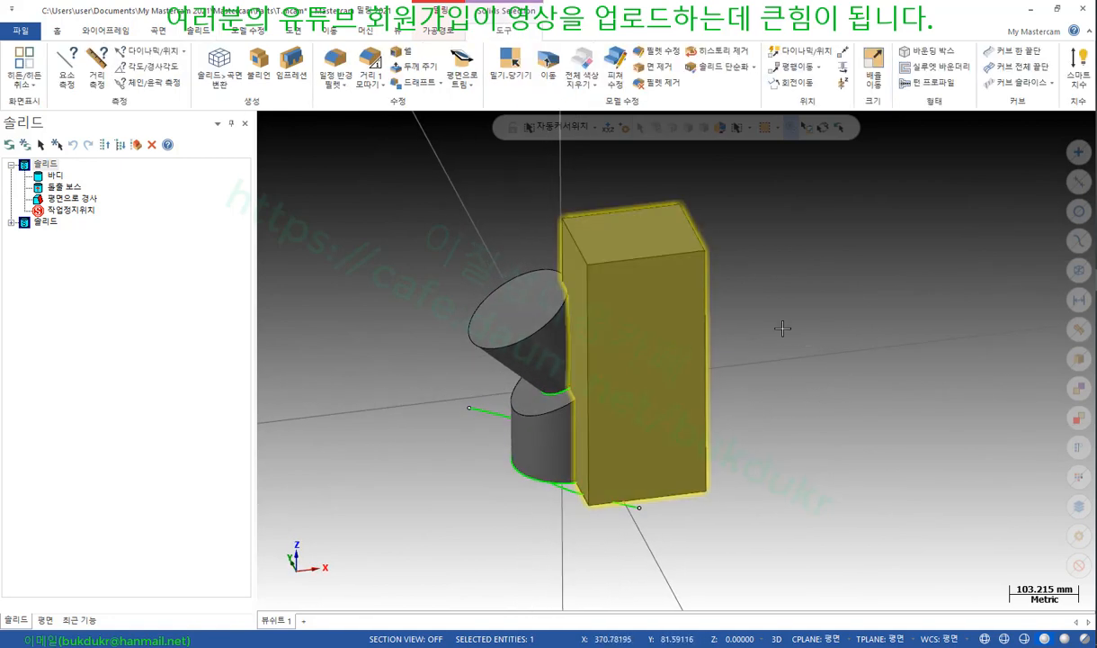
{"action": "scroll", "coordinate": [526, 206], "scroll_direction": "up", "scroll_amount": 1}
{"action": "mouse_move", "coordinate": [629, 230]}
{"action": "middle_mouse_down"}
{"action": "mouse_move", "coordinate": [676, 297]}
{"action": "mouse_move", "coordinate": [676, 321]}
{"action": "mouse_move", "coordinate": [652, 231]}
{"action": "mouse_move", "coordinate": [617, 213]}
{"action": "middle_mouse_up"}
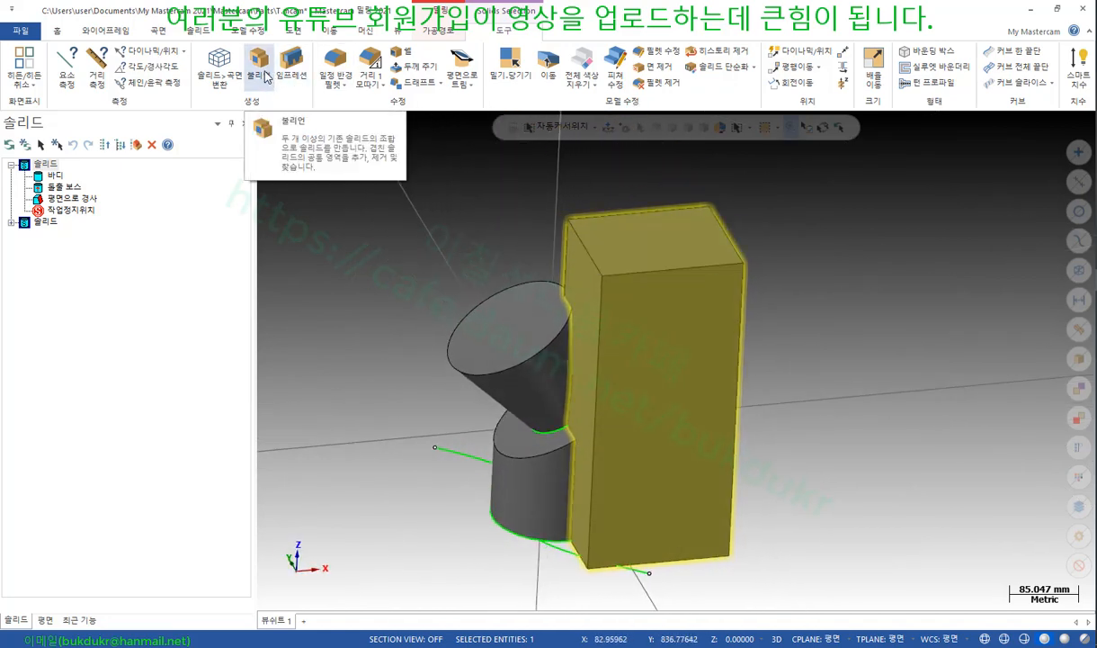
{"action": "left_click", "coordinate": [159, 32]}
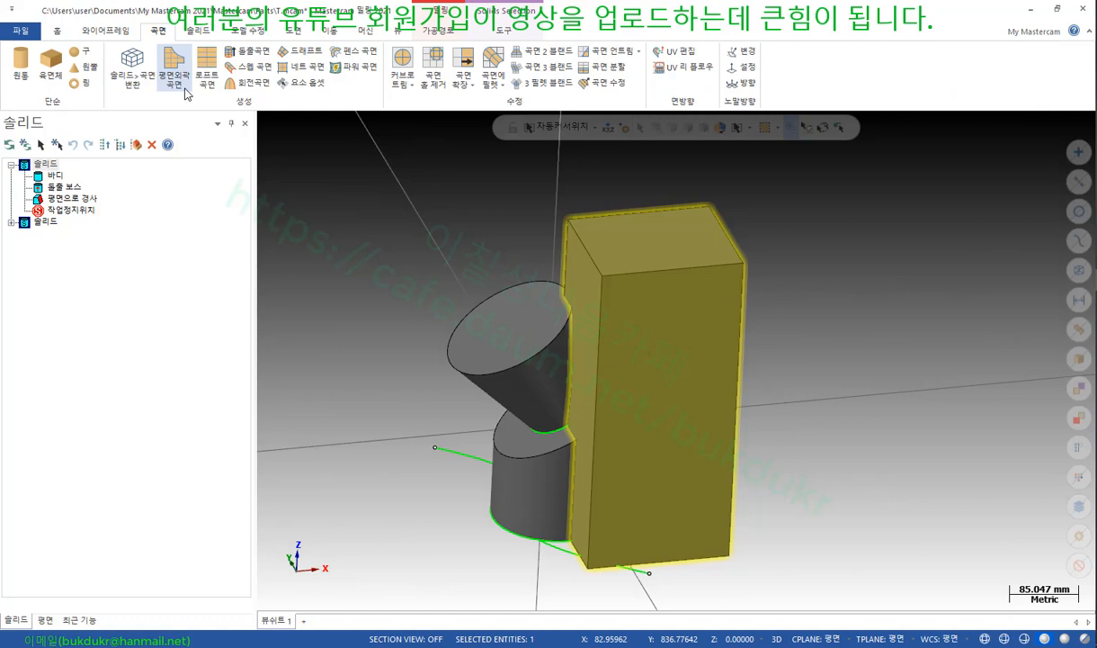
{"action": "left_click", "coordinate": [132, 65]}
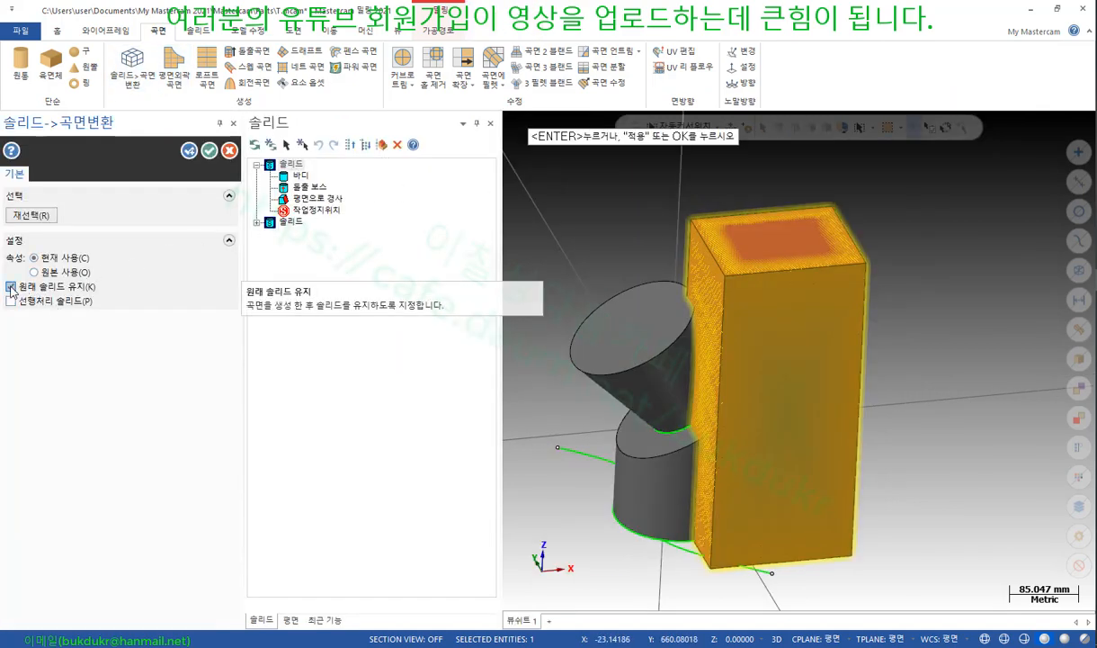
{"action": "left_click", "coordinate": [74, 286]}
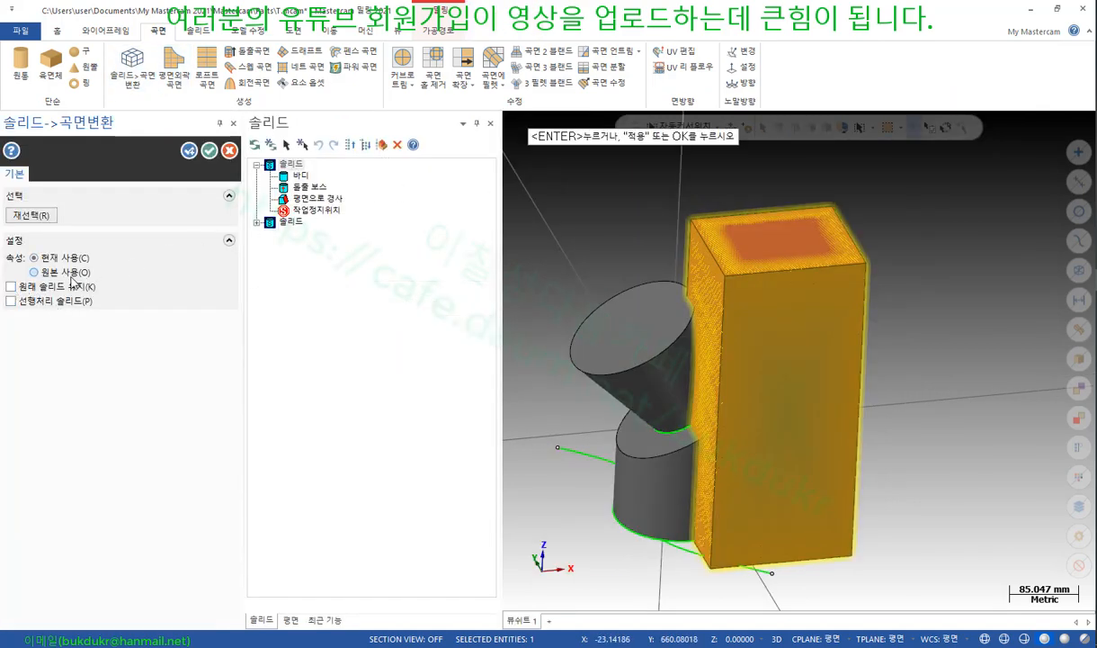
{"action": "left_click", "coordinate": [208, 150]}
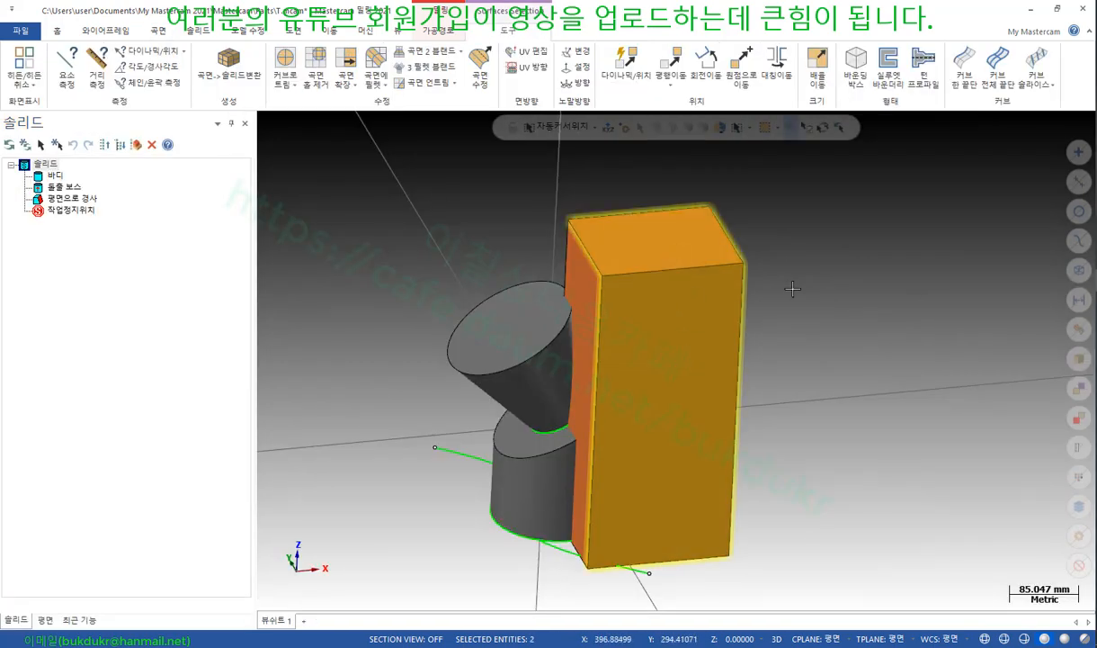
Delete the block's unneeded surfaces, keeping the two adjoining walls that cut through the solid, and select those two walls
{"action": "key", "text": "Delete"}
{"action": "scroll", "coordinate": [796, 311], "scroll_direction": "down", "scroll_amount": 1}
{"action": "middle_click_drag", "start_coordinate": [796, 314], "coordinate": [807, 375]}
{"action": "left_click", "coordinate": [716, 295]}
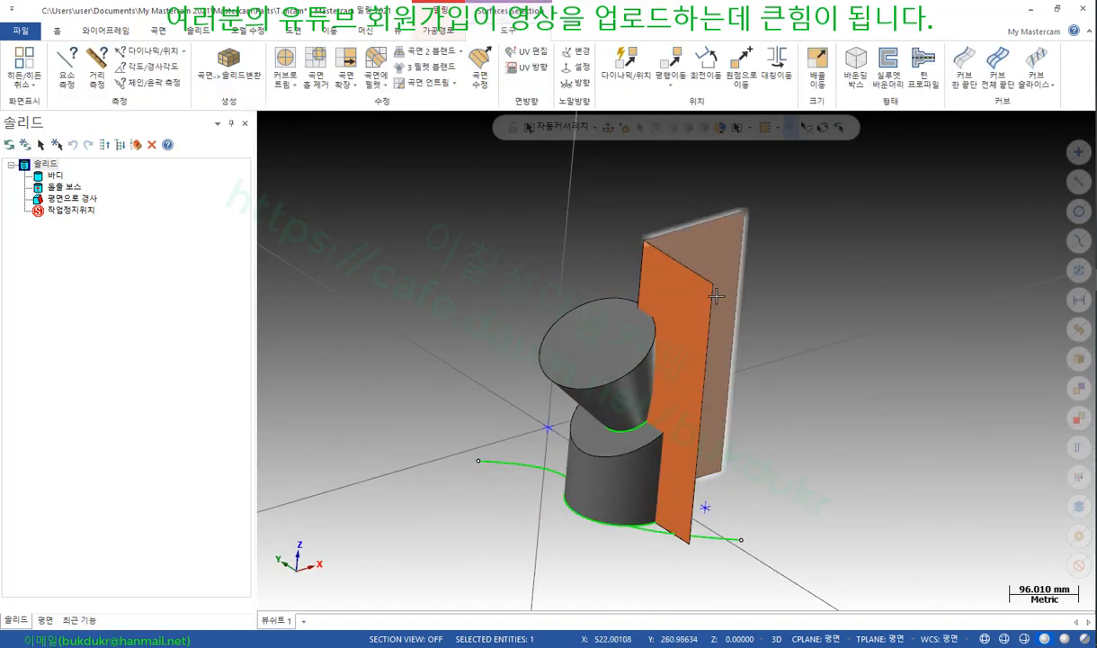
{"action": "left_click", "coordinate": [717, 299]}
{"action": "middle_click_drag", "start_coordinate": [720, 328], "coordinate": [559, 460]}
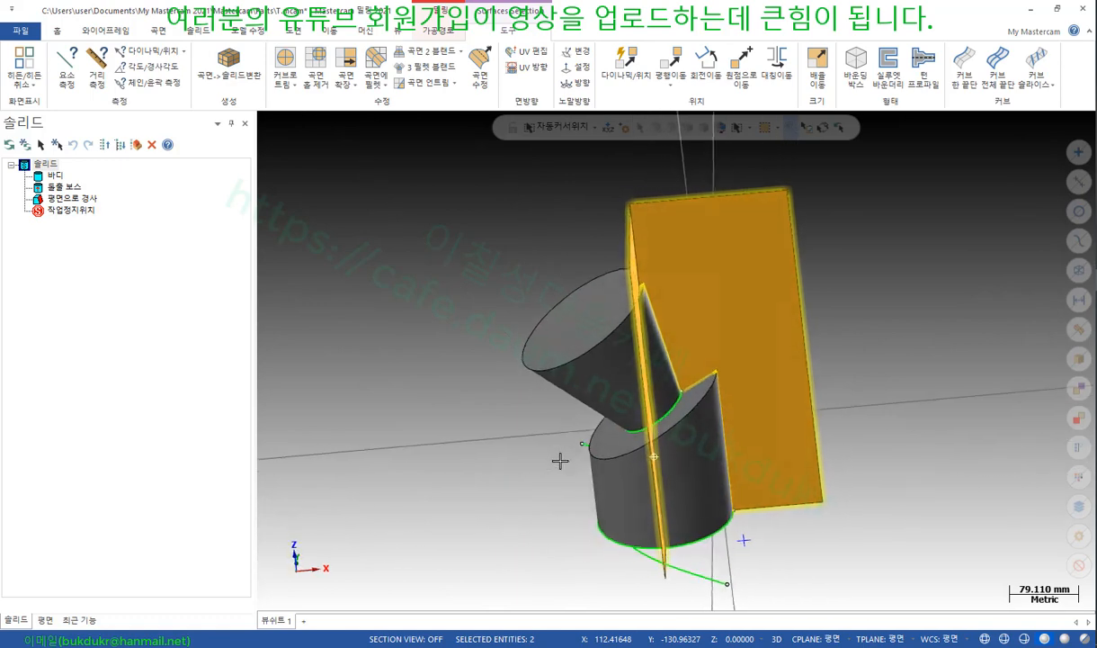
{"action": "scroll", "coordinate": [853, 403], "scroll_direction": "down", "scroll_amount": 1}
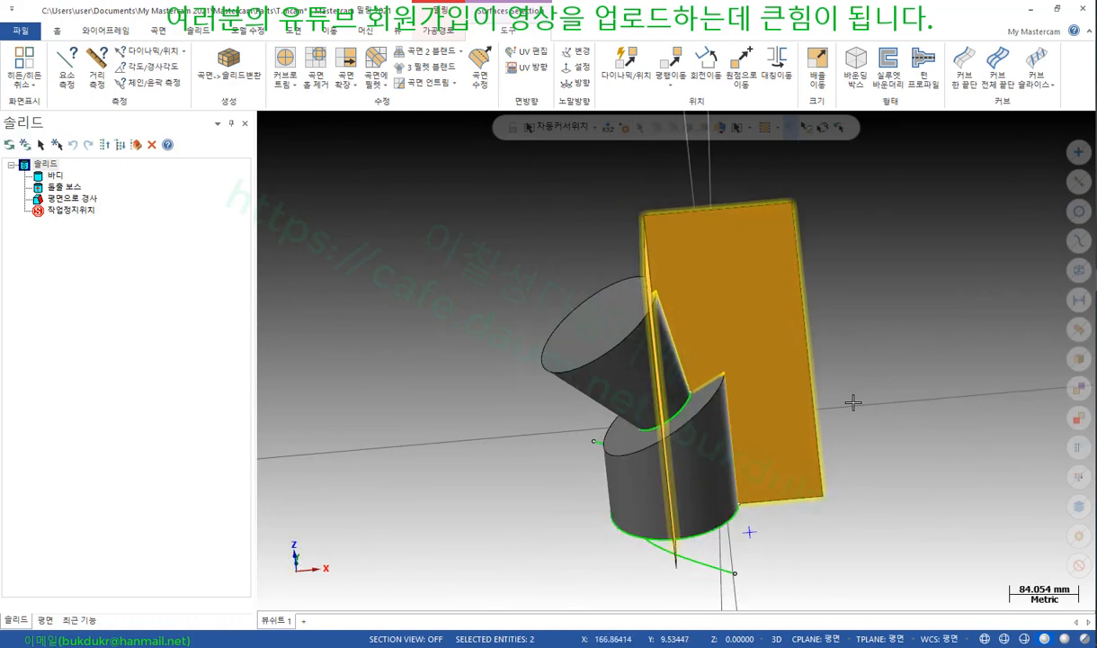
{"action": "mouse_move", "coordinate": [852, 402]}
{"action": "middle_mouse_down"}
{"action": "mouse_move", "coordinate": [924, 321]}
{"action": "mouse_move", "coordinate": [904, 385]}
{"action": "mouse_move", "coordinate": [806, 411]}
{"action": "middle_mouse_up"}
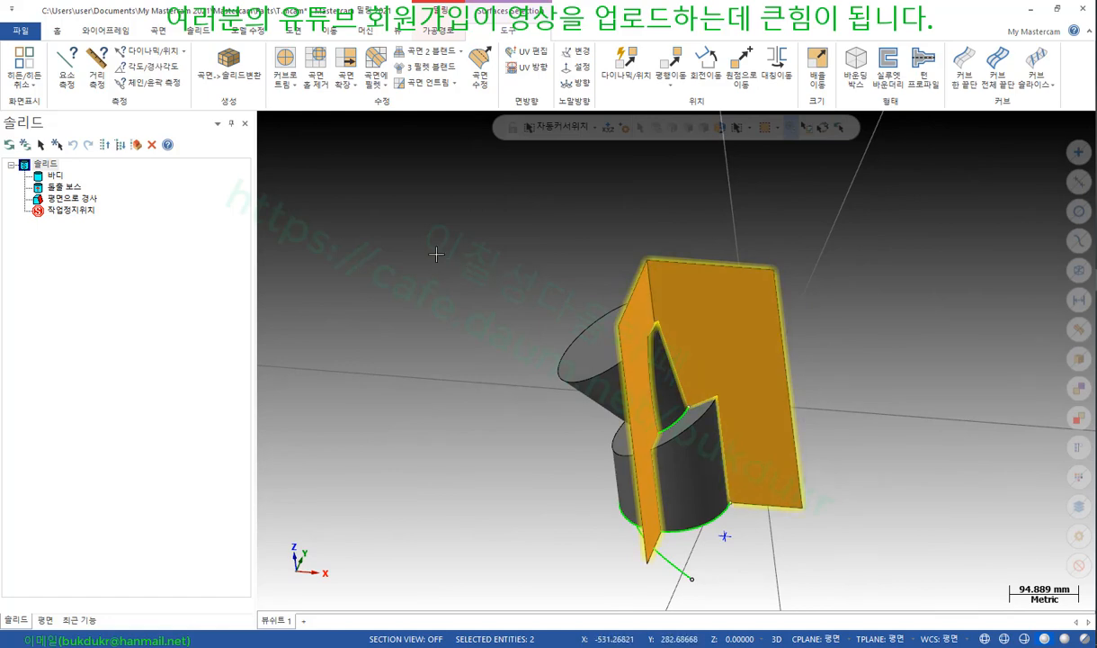
Try to split the cylinder-cone body with Trim to Surface/Sheet using the larger wall surface, and decline trimming with the untrimmed surface
{"action": "left_click", "coordinate": [210, 33]}
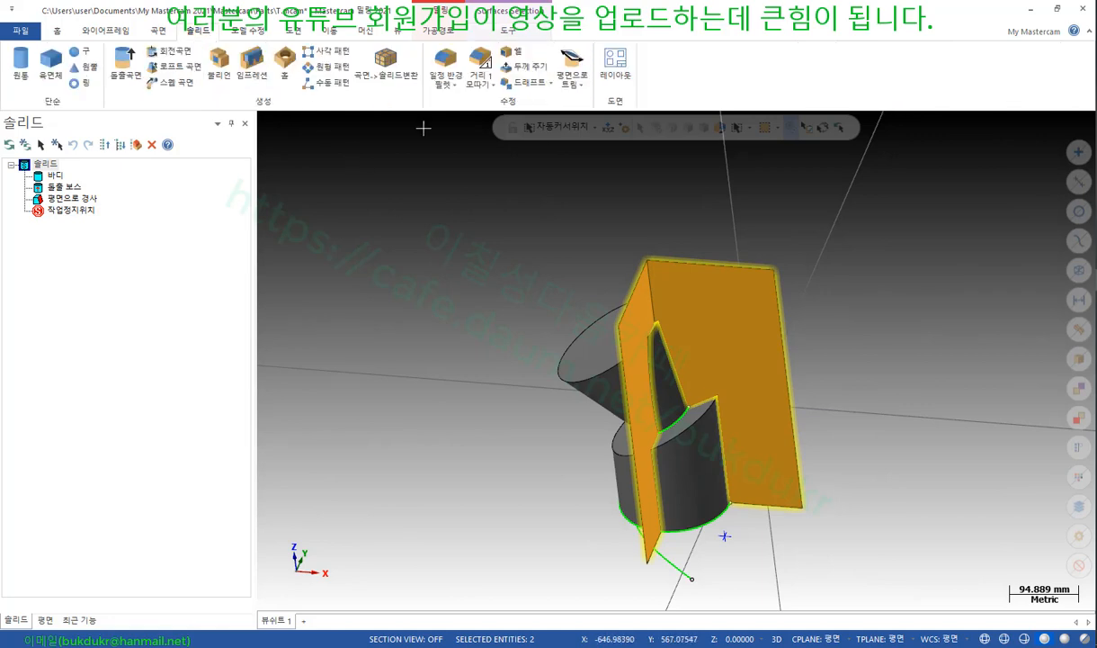
{"action": "left_click", "coordinate": [570, 82]}
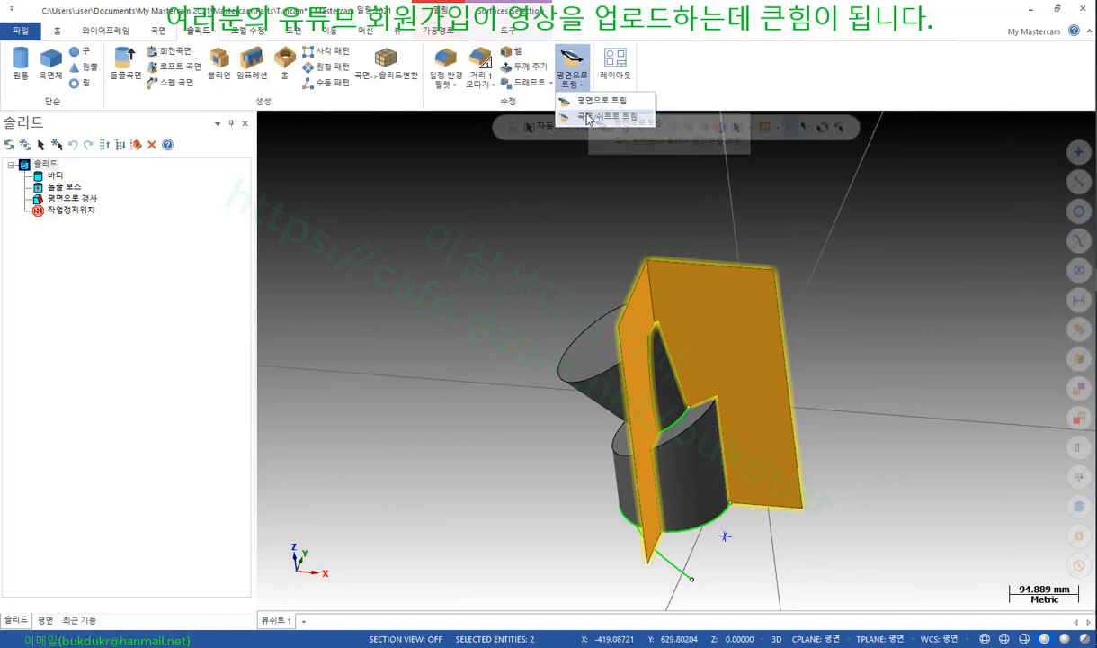
{"action": "left_click", "coordinate": [587, 118]}
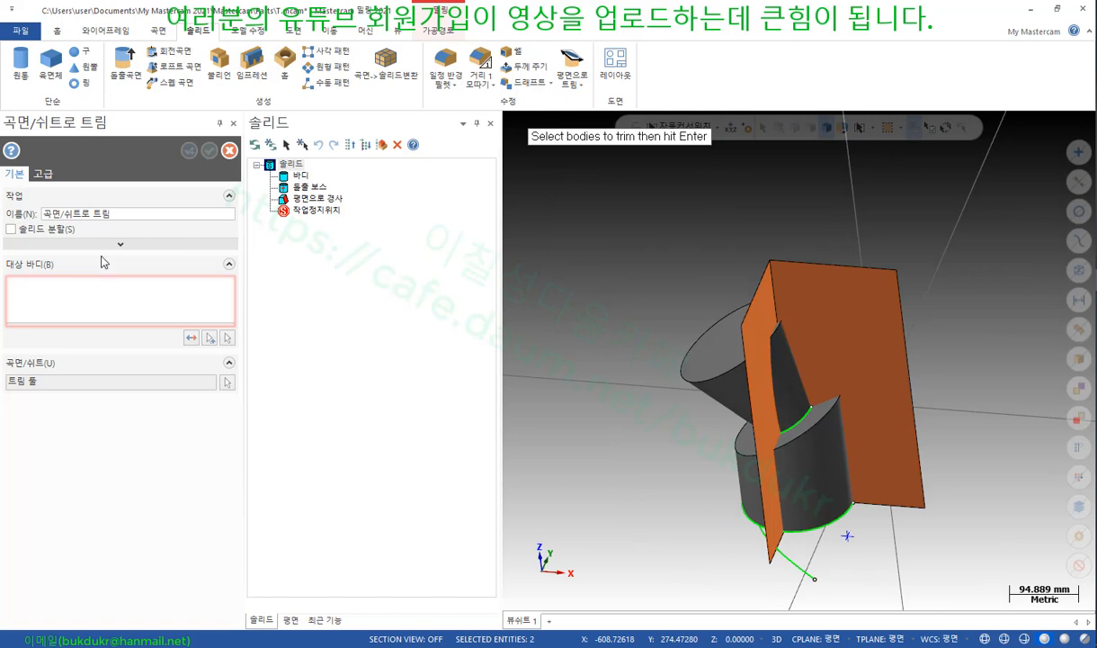
{"action": "left_click", "coordinate": [694, 378]}
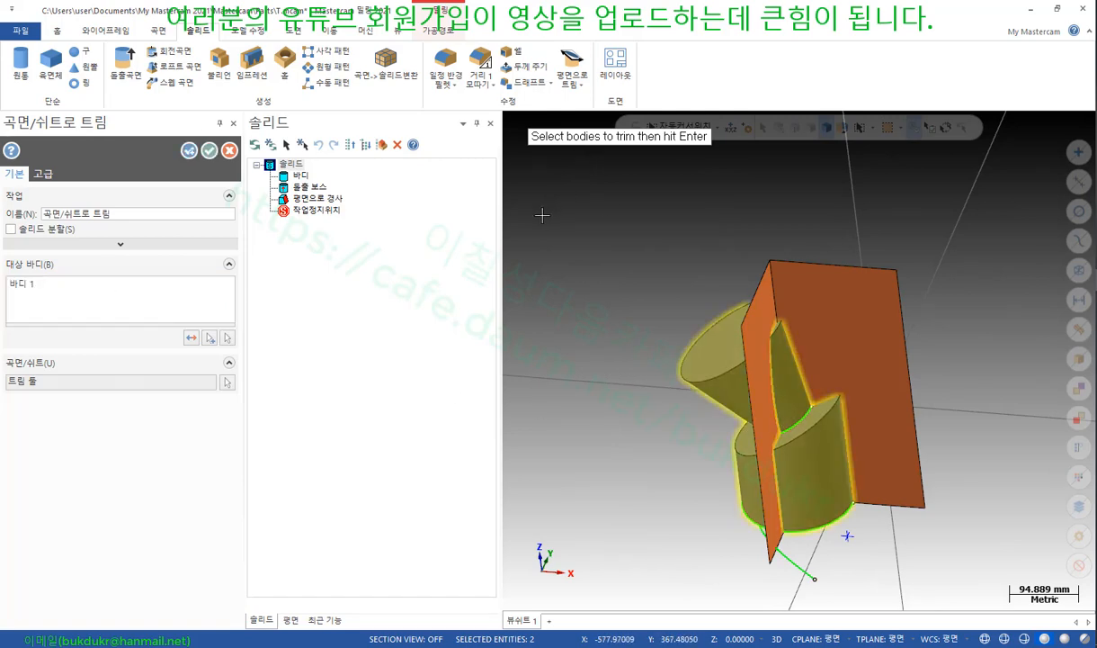
{"action": "key", "text": "Return"}
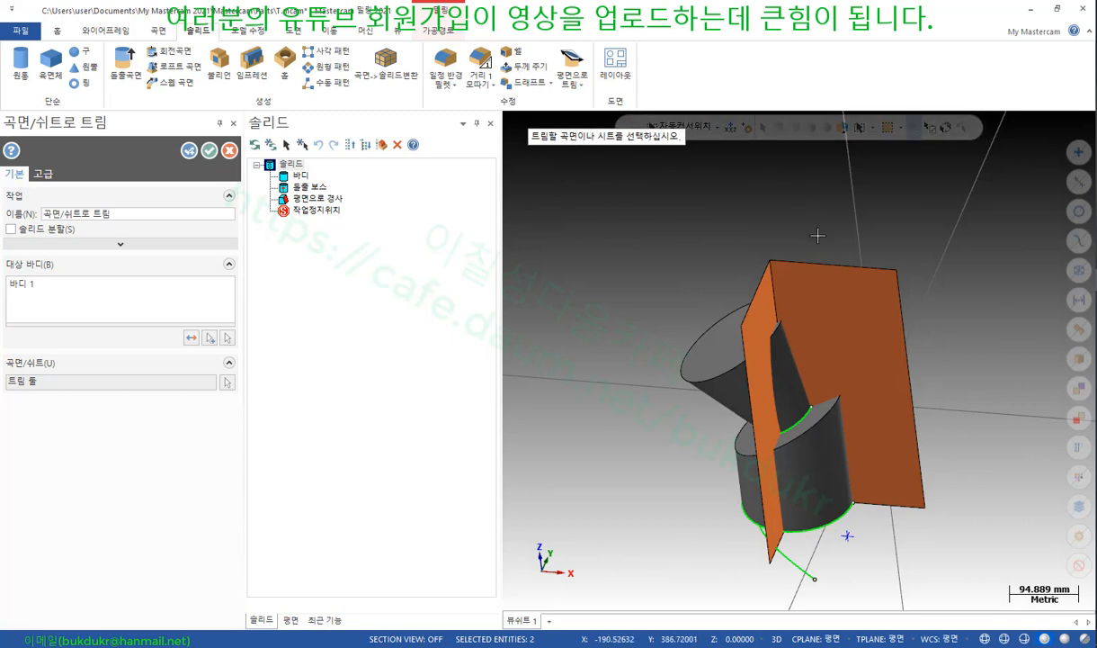
{"action": "left_click", "coordinate": [877, 311]}
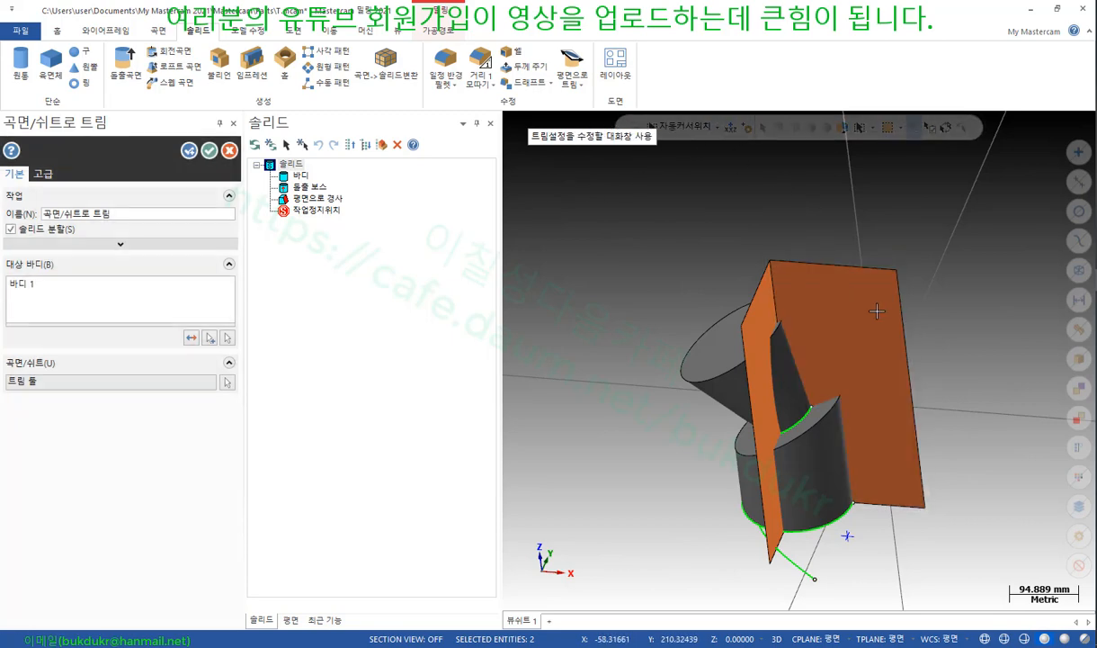
{"action": "scroll", "coordinate": [759, 321], "scroll_direction": "up", "scroll_amount": 2}
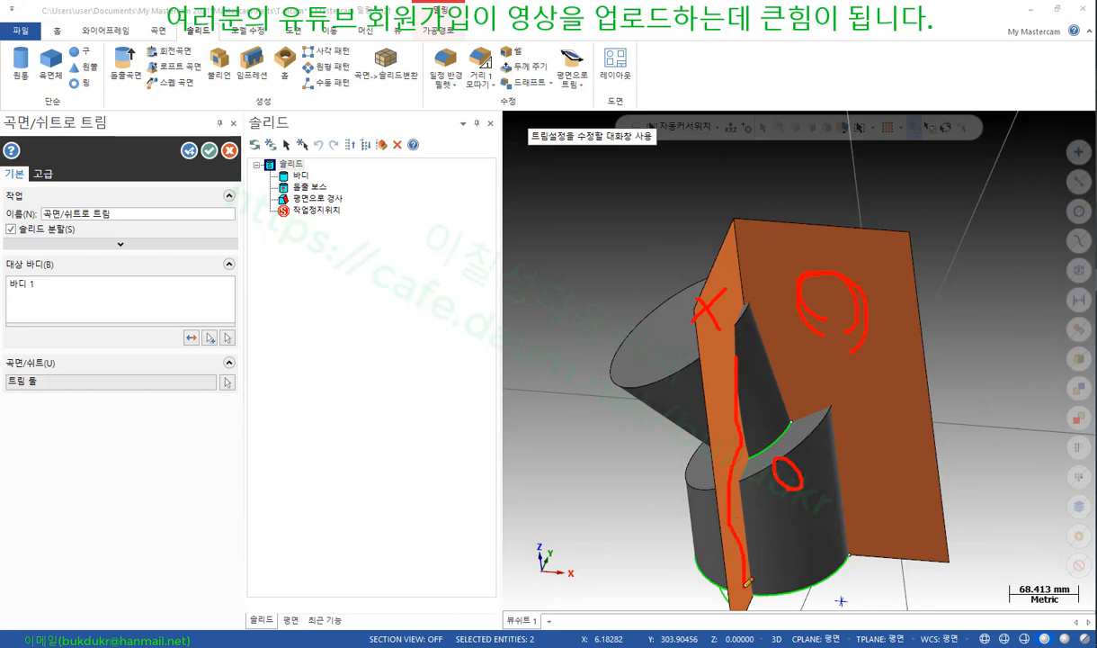
{"action": "right_click", "coordinate": [921, 183]}
{"action": "left_click", "coordinate": [921, 331]}
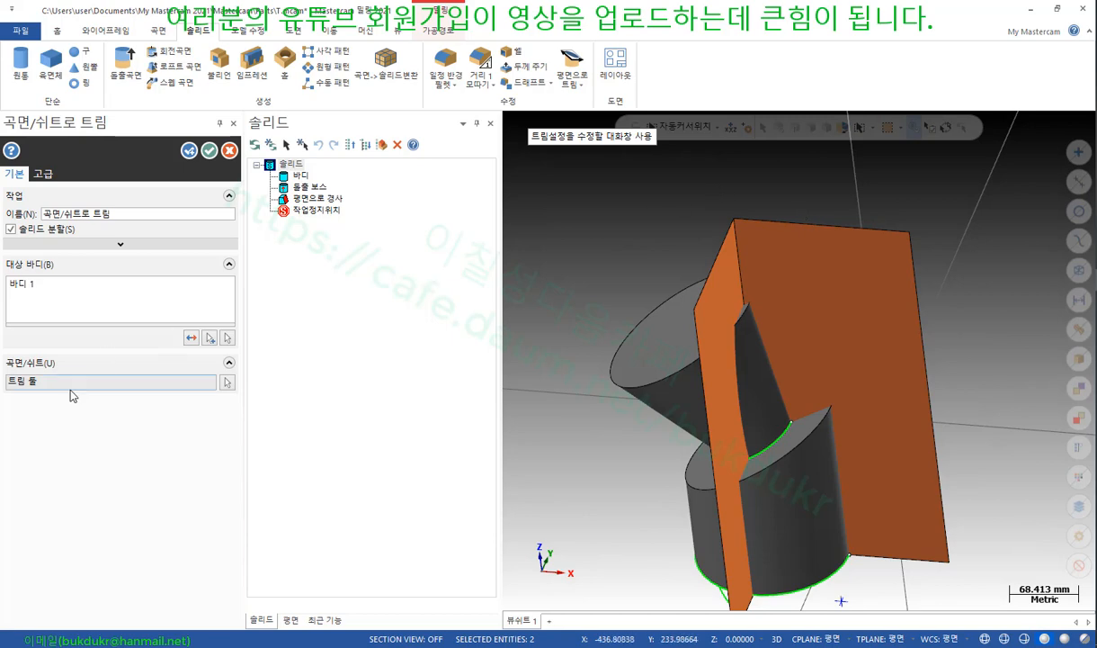
{"action": "left_click", "coordinate": [209, 151]}
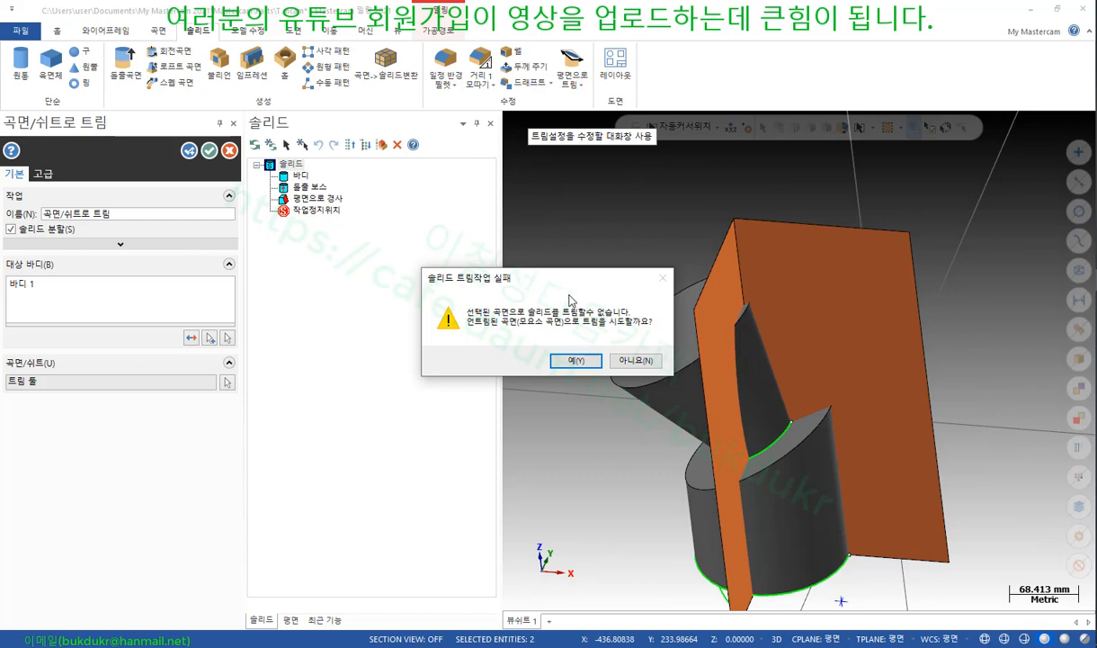
{"action": "left_click", "coordinate": [648, 359]}
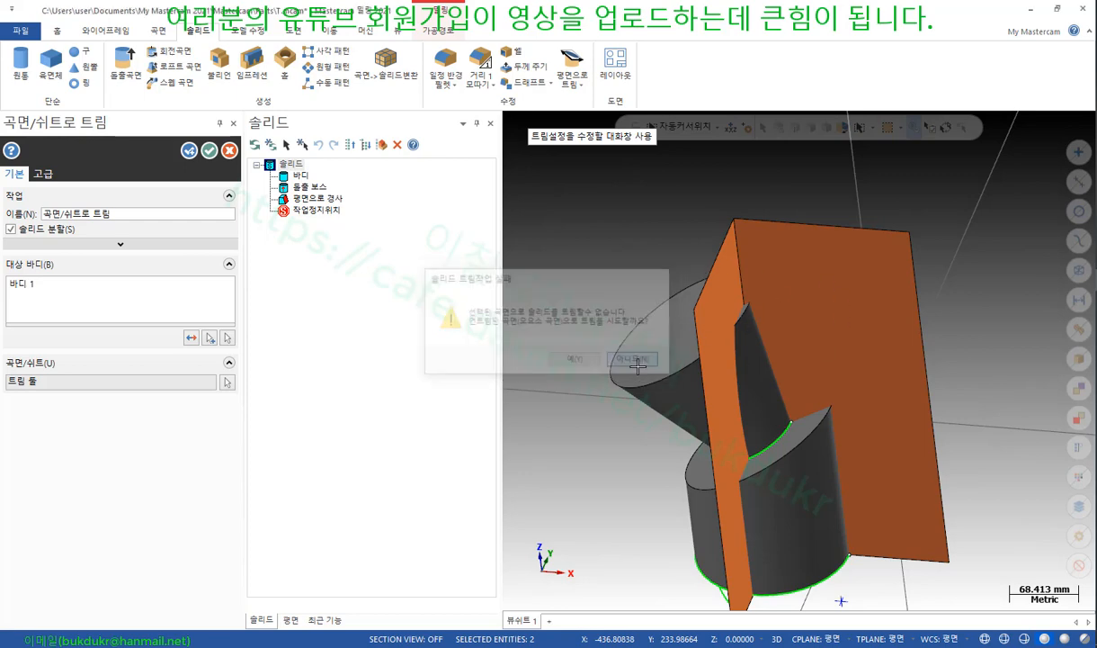
Isolate the two wall surfaces and convert them into a sheet solid with the original surfaces set to be blanked
{"action": "left_click", "coordinate": [786, 259]}
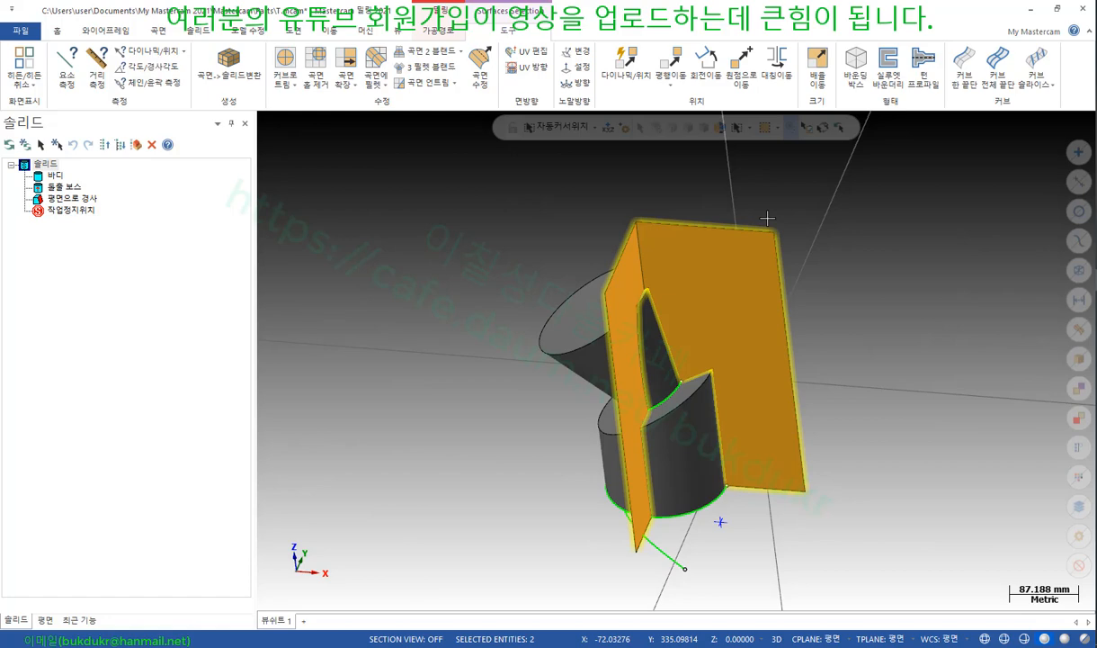
{"action": "key", "text": "alt+e"}
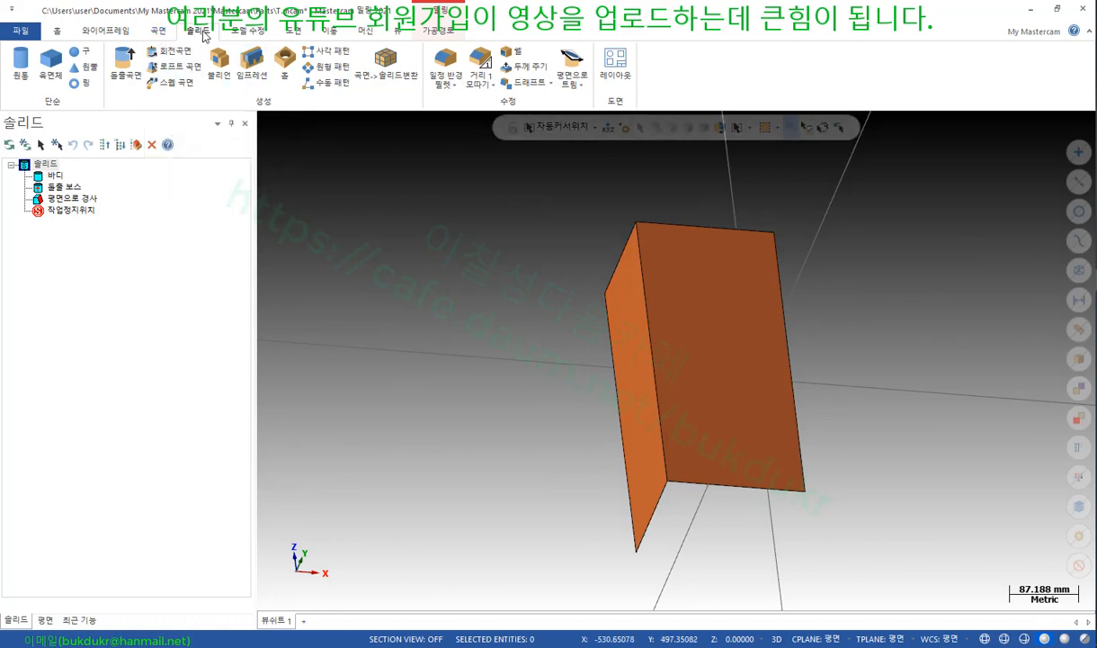
{"action": "left_click", "coordinate": [382, 67]}
{"action": "key", "text": "ctrl+a"}
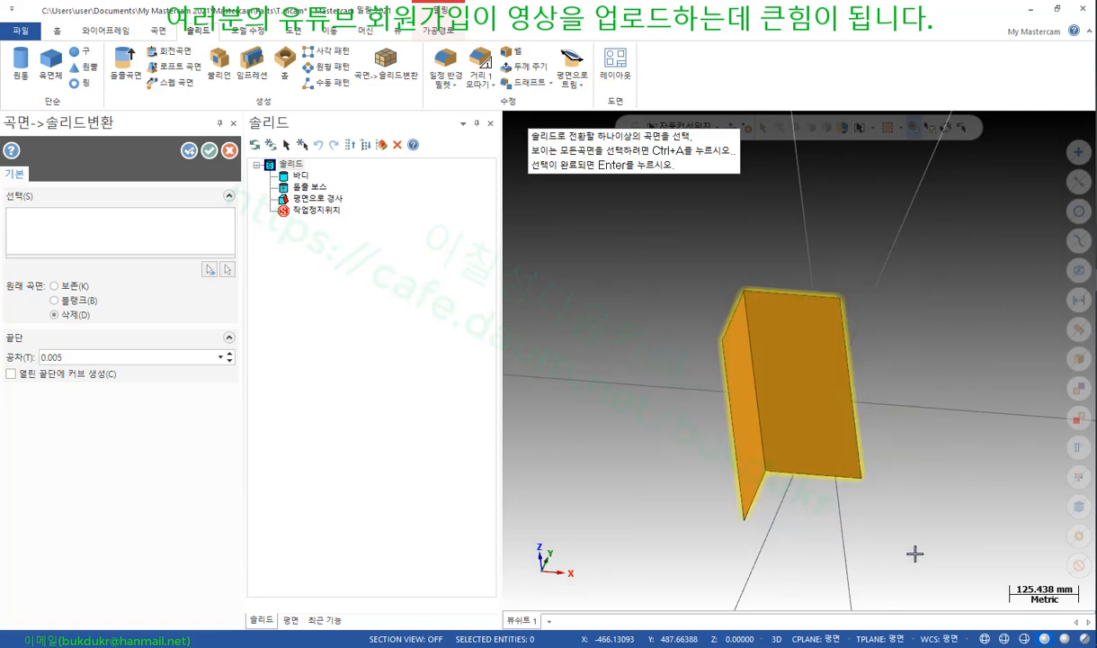
{"action": "left_click", "coordinate": [771, 160]}
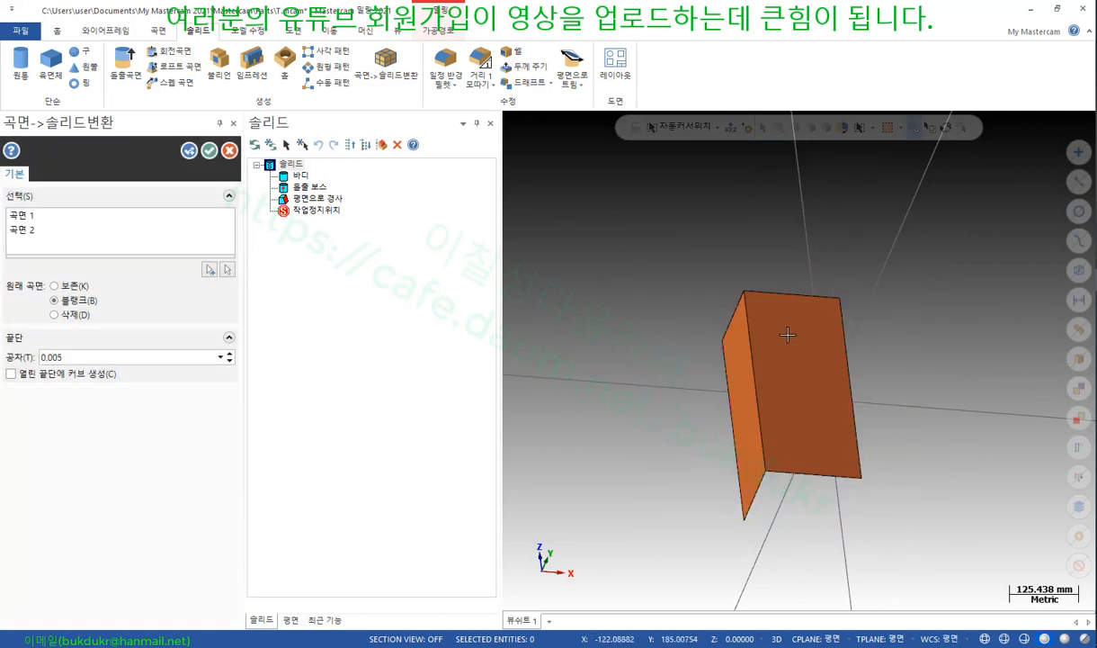
{"action": "left_click", "coordinate": [208, 150]}
Select the converted walls and examine whether both faces belong to a single sheet body
{"action": "left_click", "coordinate": [683, 342]}
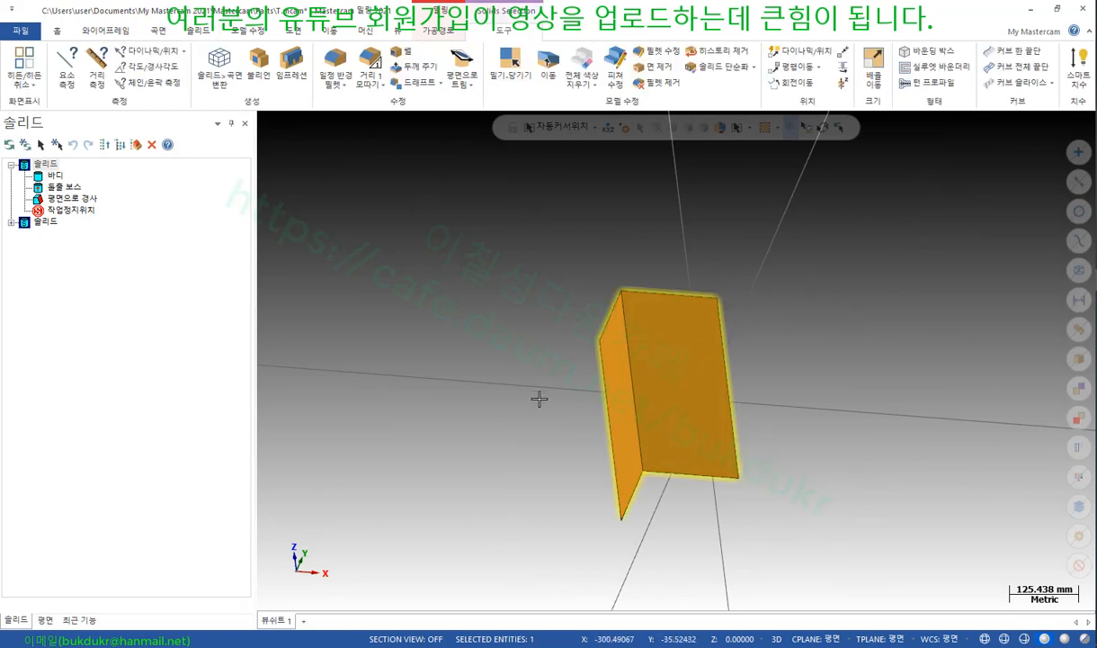
{"action": "scroll", "coordinate": [539, 398], "scroll_direction": "up", "scroll_amount": 3}
{"action": "middle_click_drag", "start_coordinate": [691, 420], "coordinate": [708, 374]}
{"action": "key", "text": "Escape"}
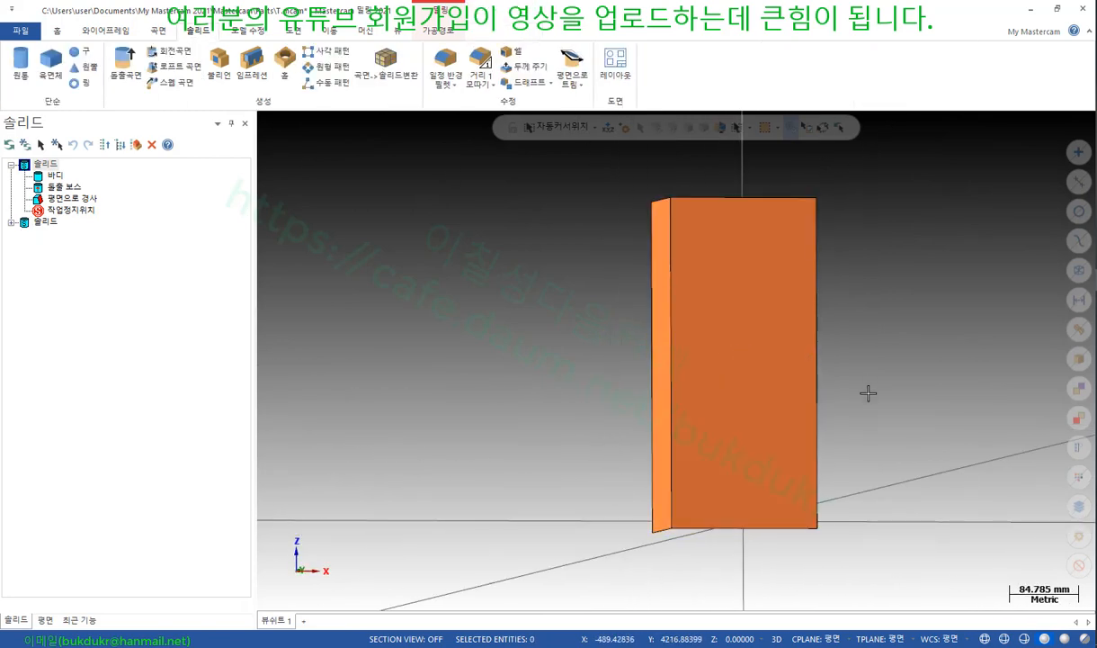
{"action": "left_click", "coordinate": [769, 347]}
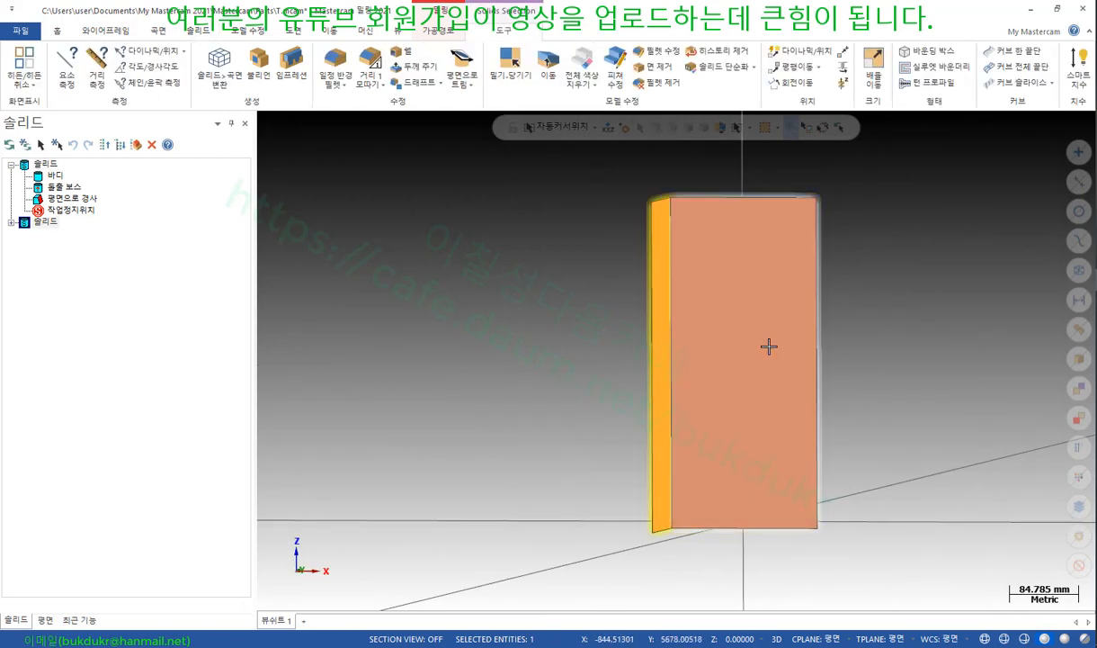
Analyze the entity properties of the joined wall sheet to check its body type, and close them unchanged
{"action": "key", "text": "F4"}
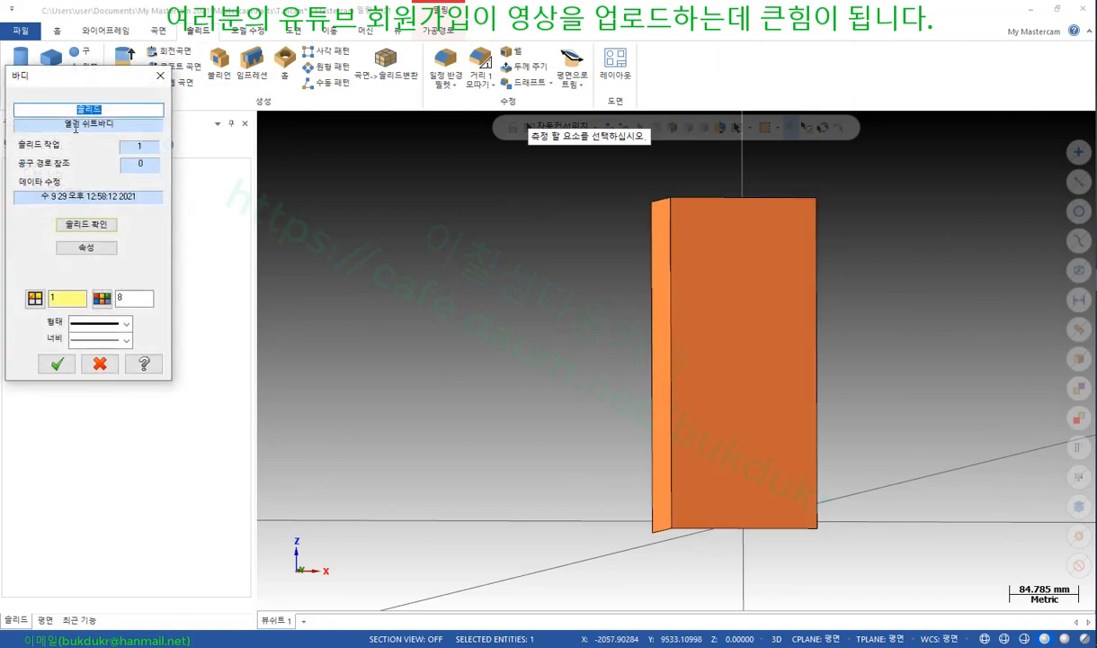
{"action": "left_click", "coordinate": [100, 364]}
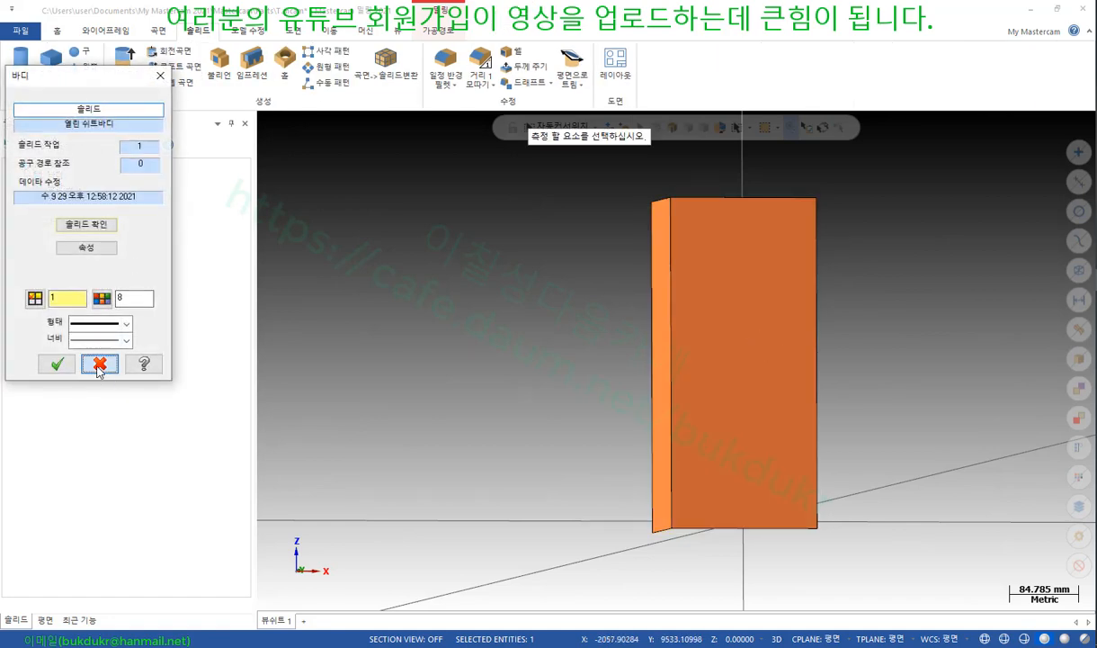
Start Trim to Surface/Sheet with the cylinder-cone solid as the target body and the two-wall sheet as the trimming tool
{"action": "scroll", "coordinate": [647, 341], "scroll_direction": "down", "scroll_amount": 2}
{"action": "middle_click_drag", "start_coordinate": [782, 387], "coordinate": [707, 313]}
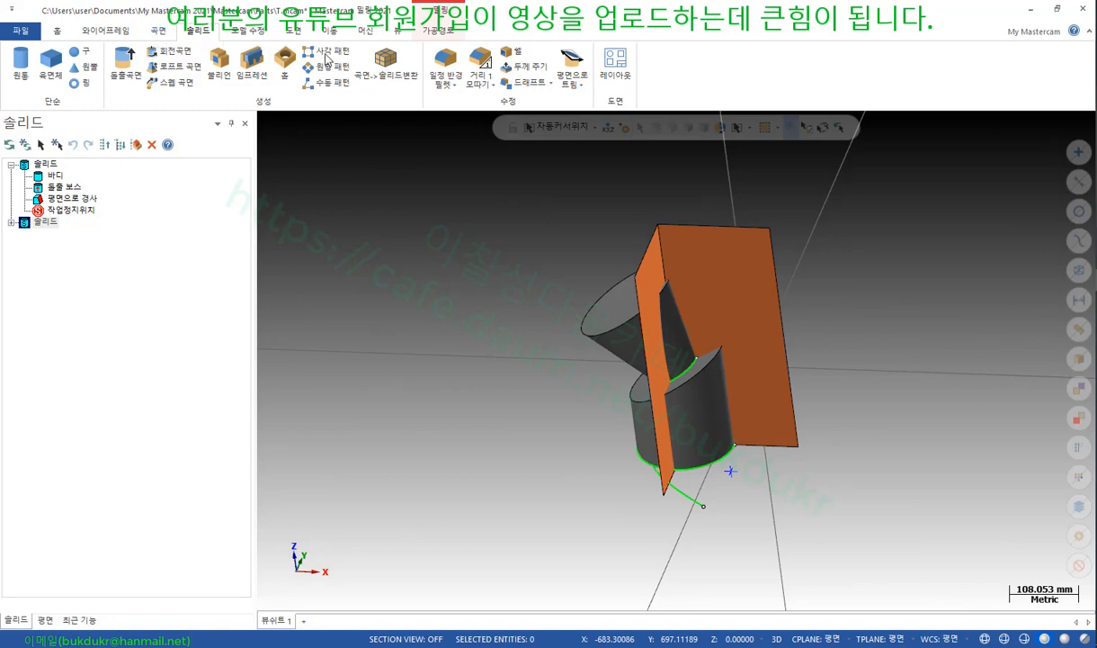
{"action": "left_click", "coordinate": [576, 91]}
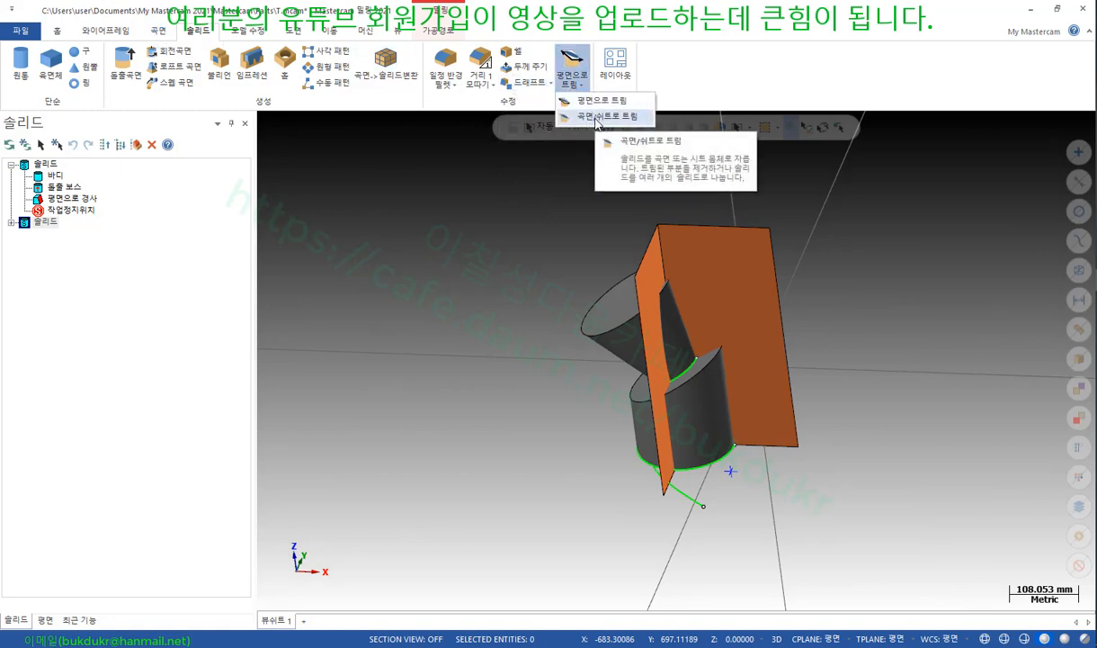
{"action": "left_click", "coordinate": [595, 120]}
{"action": "left_click", "coordinate": [746, 324]}
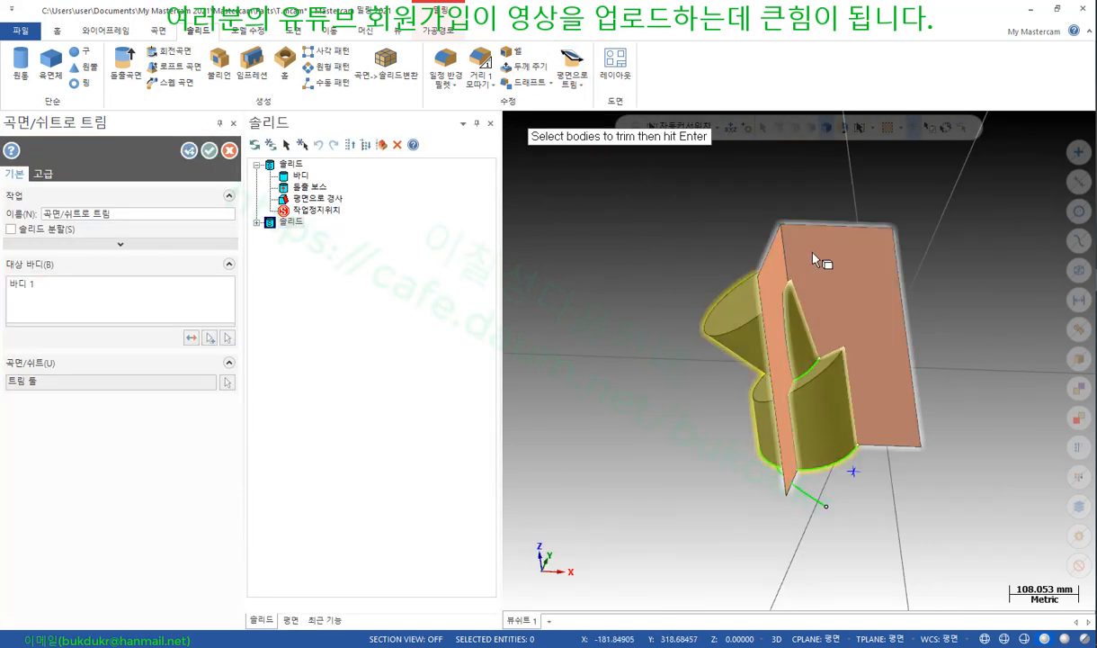
{"action": "key", "text": "Return"}
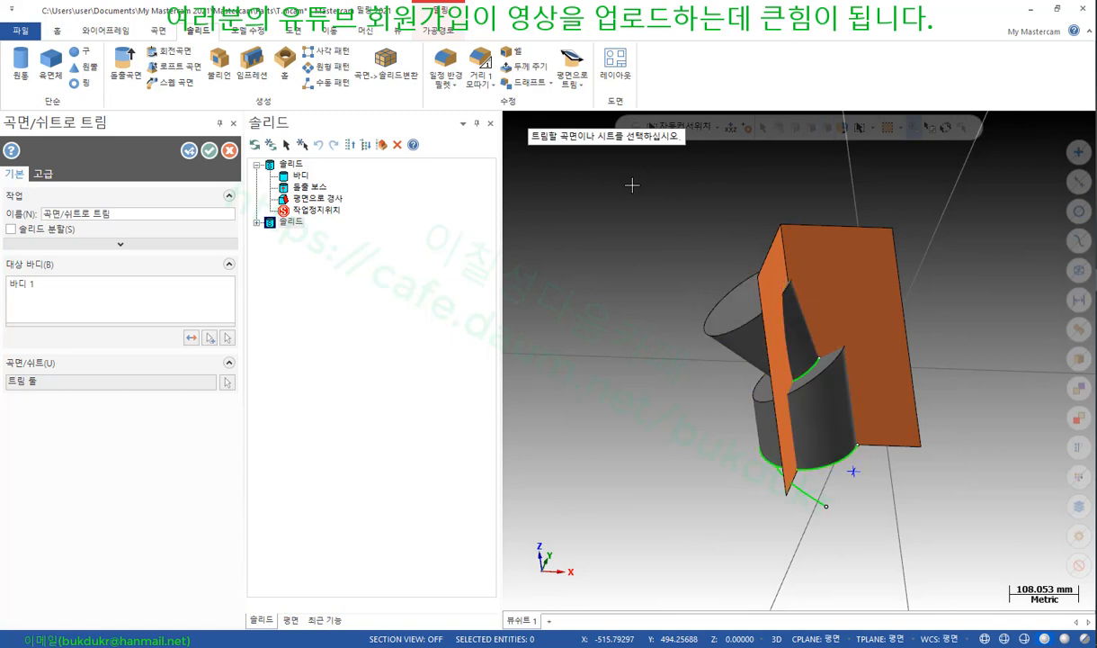
{"action": "left_click", "coordinate": [791, 243]}
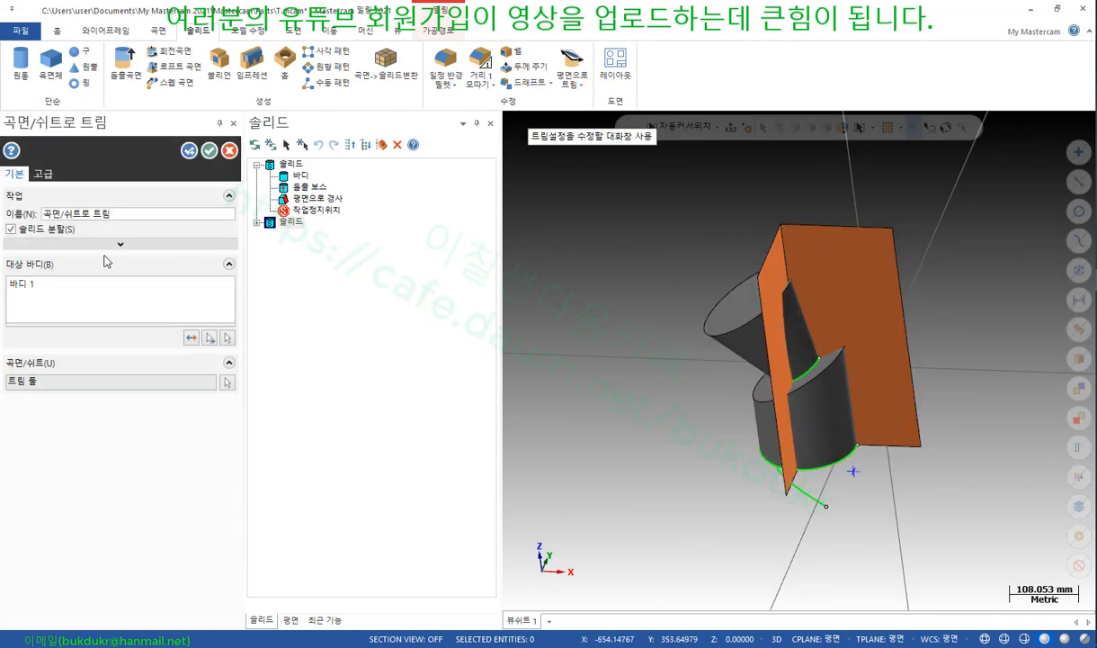
Turn off solid splitting, reverse the trim direction to keep the portion outside the wall corner, and apply the trim
{"action": "left_click", "coordinate": [12, 229]}
{"action": "middle_click_drag", "start_coordinate": [617, 291], "coordinate": [504, 275]}
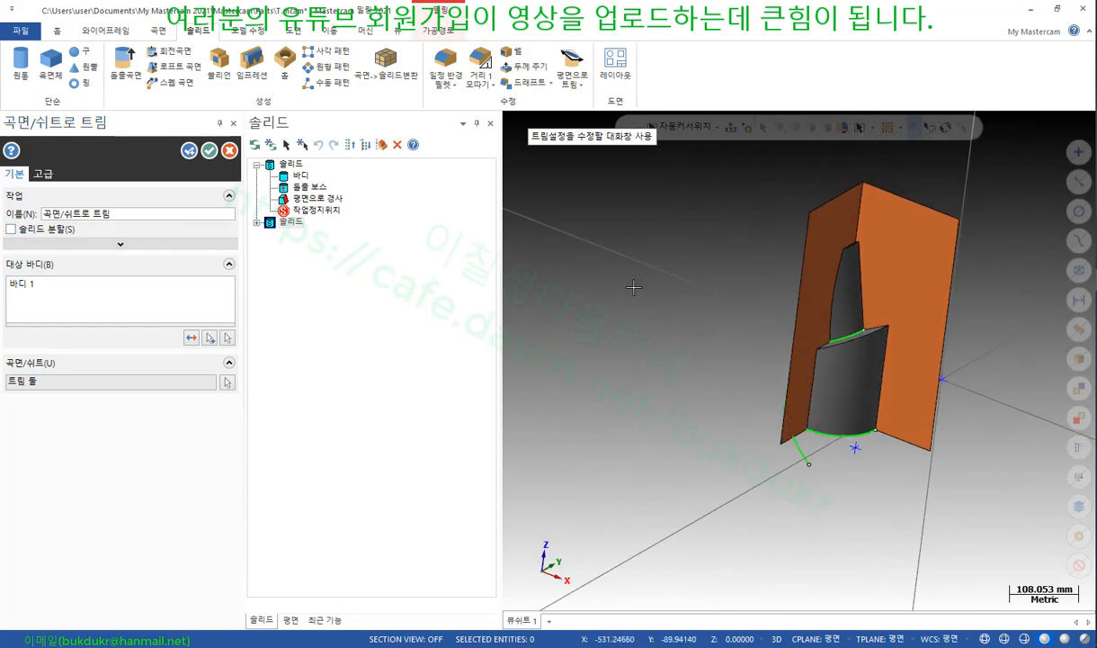
{"action": "scroll", "coordinate": [942, 304], "scroll_direction": "up", "scroll_amount": 2}
{"action": "left_click", "coordinate": [191, 337]}
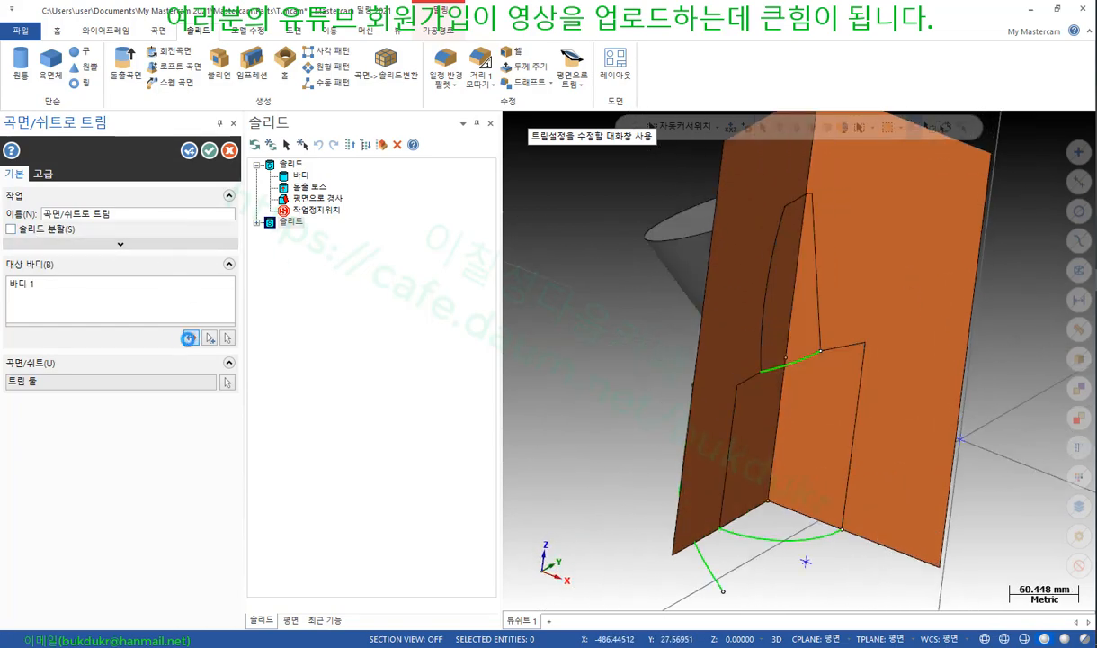
{"action": "middle_click_drag", "start_coordinate": [643, 318], "coordinate": [883, 274]}
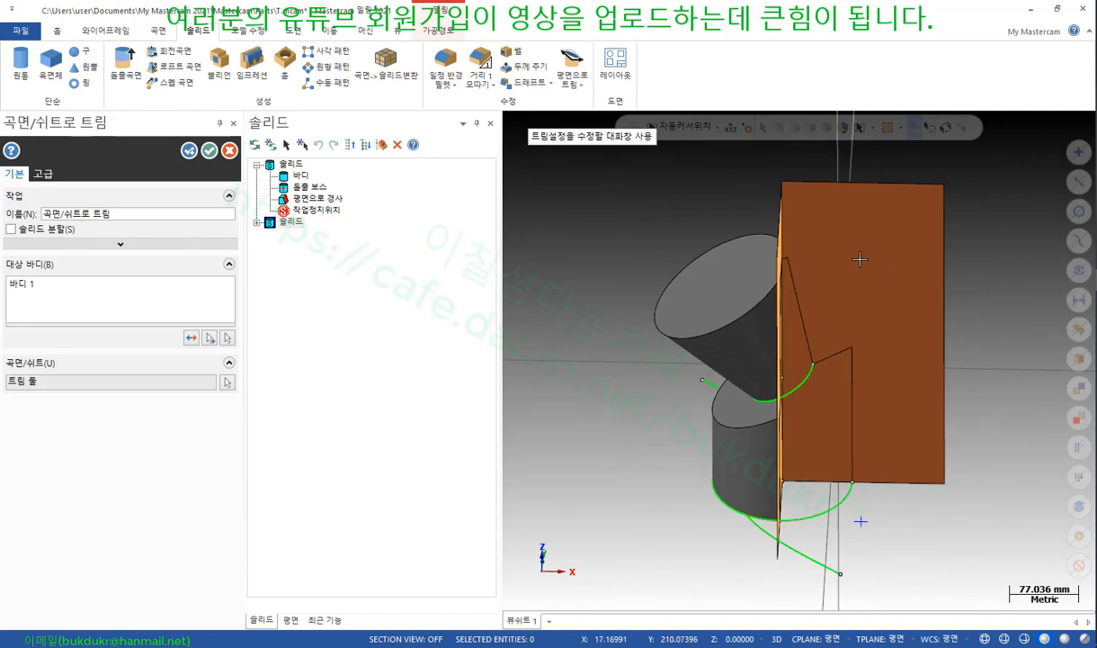
{"action": "left_click", "coordinate": [207, 151]}
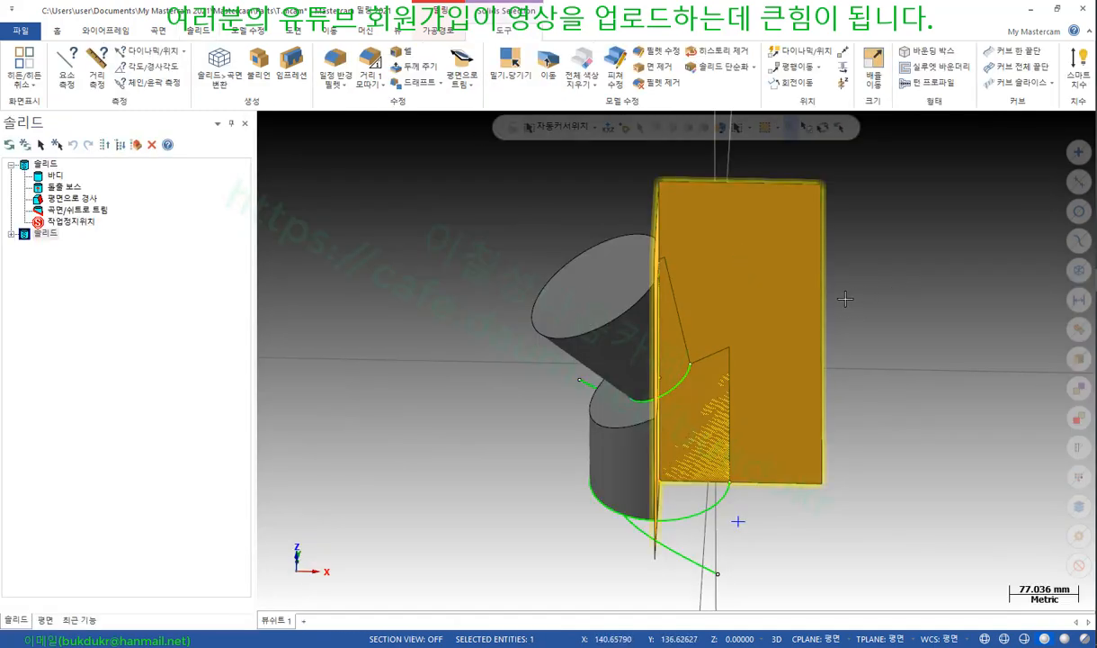
{"action": "middle_click_drag", "start_coordinate": [844, 298], "coordinate": [639, 276]}
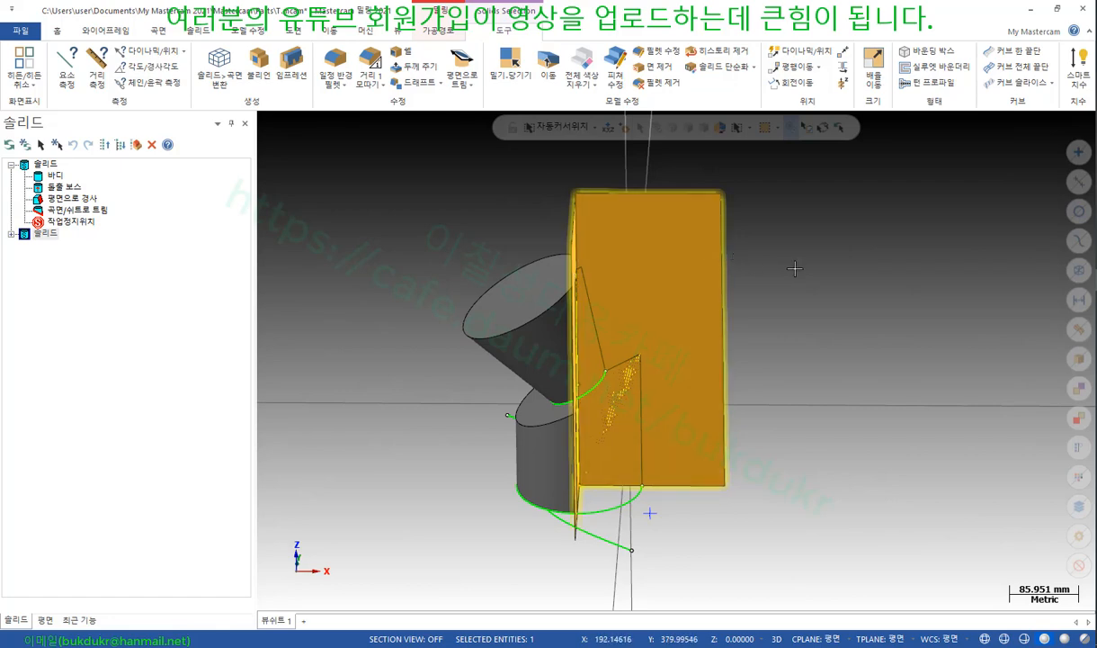
Switch to the Mastercam 2021 textbook PDF in Adobe Acrobat and examine the impeller solid modelling example's drawing on page 307
{"action": "key", "text": "alt+Tab"}
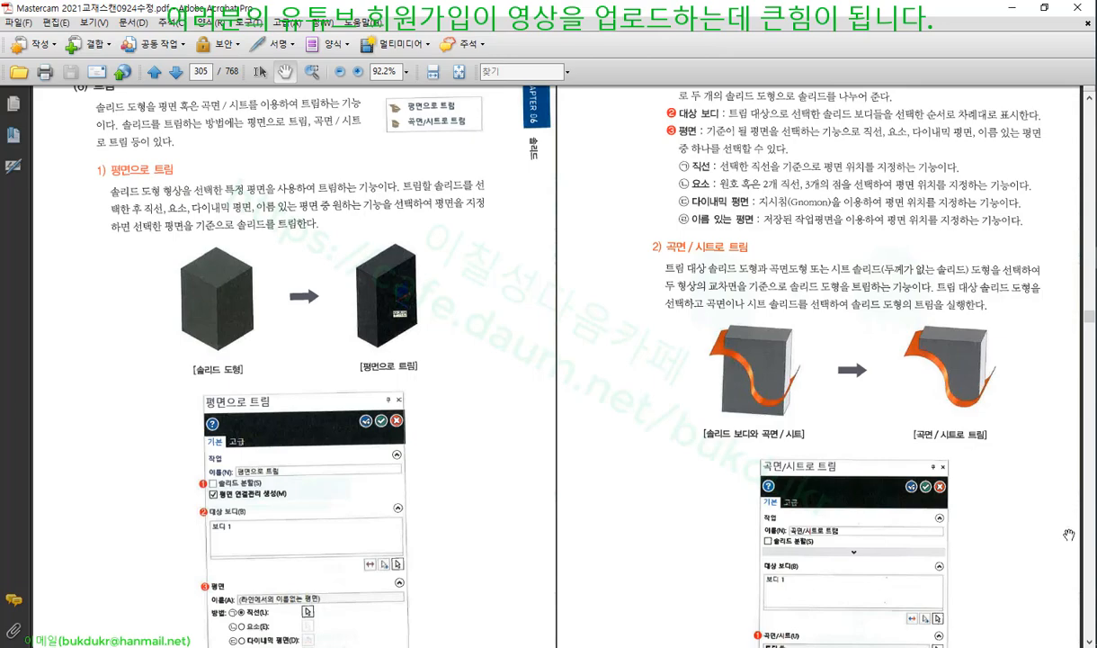
{"action": "scroll", "coordinate": [1036, 540], "scroll_direction": "down", "scroll_amount": 10}
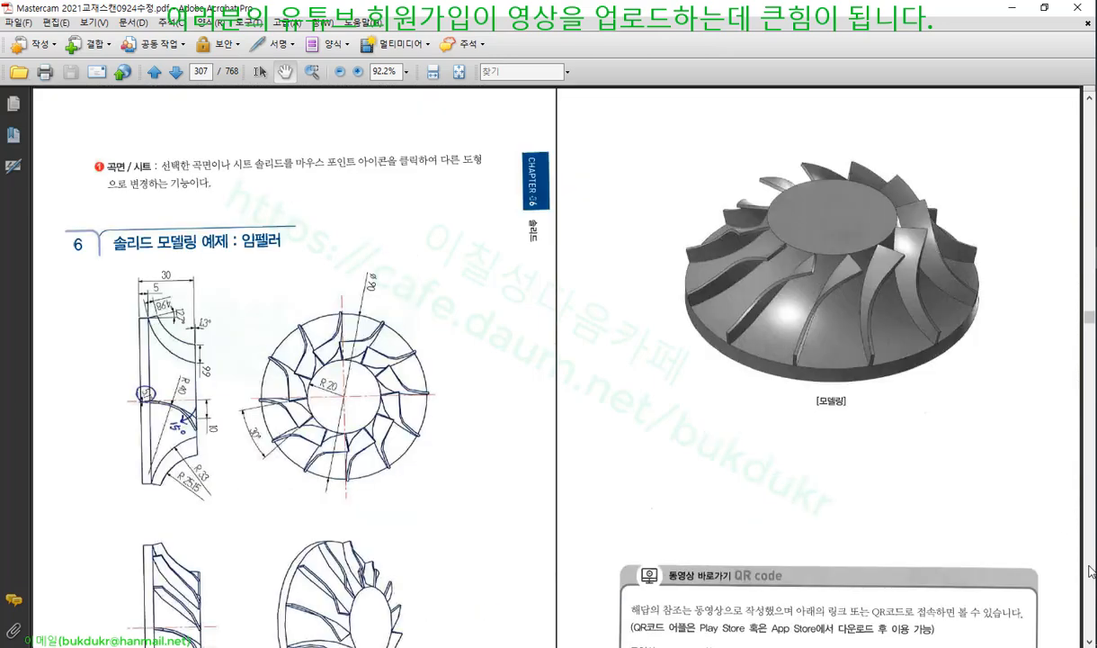
{"action": "scroll", "coordinate": [753, 313], "scroll_direction": "down", "scroll_amount": 2}
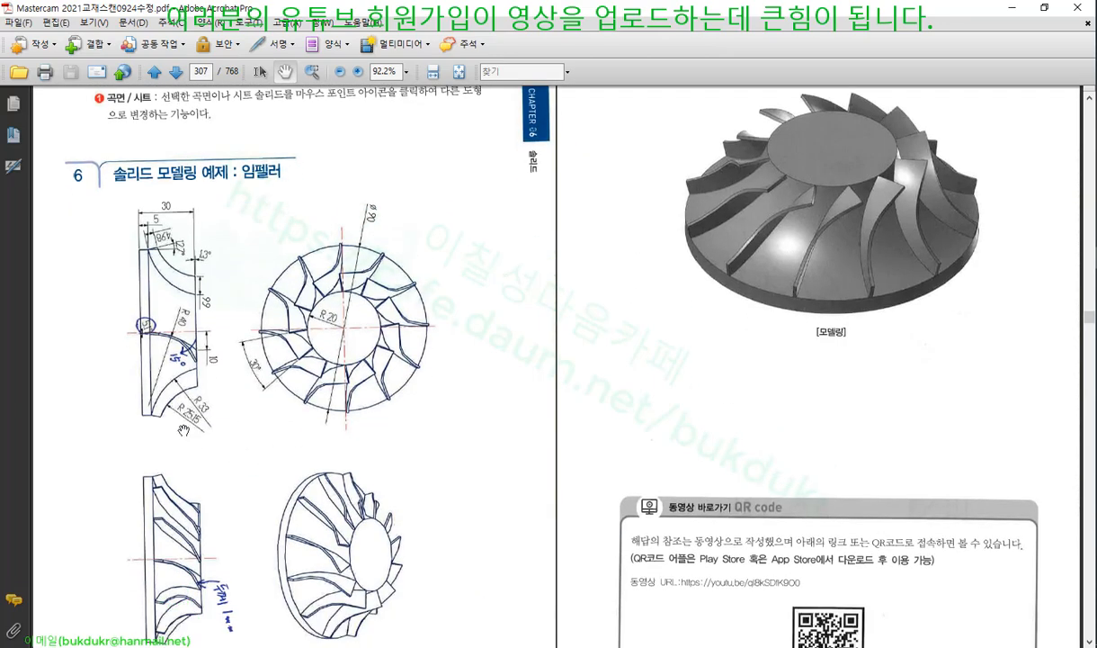
{"action": "scroll", "coordinate": [235, 225], "scroll_direction": "down", "scroll_amount": 1}
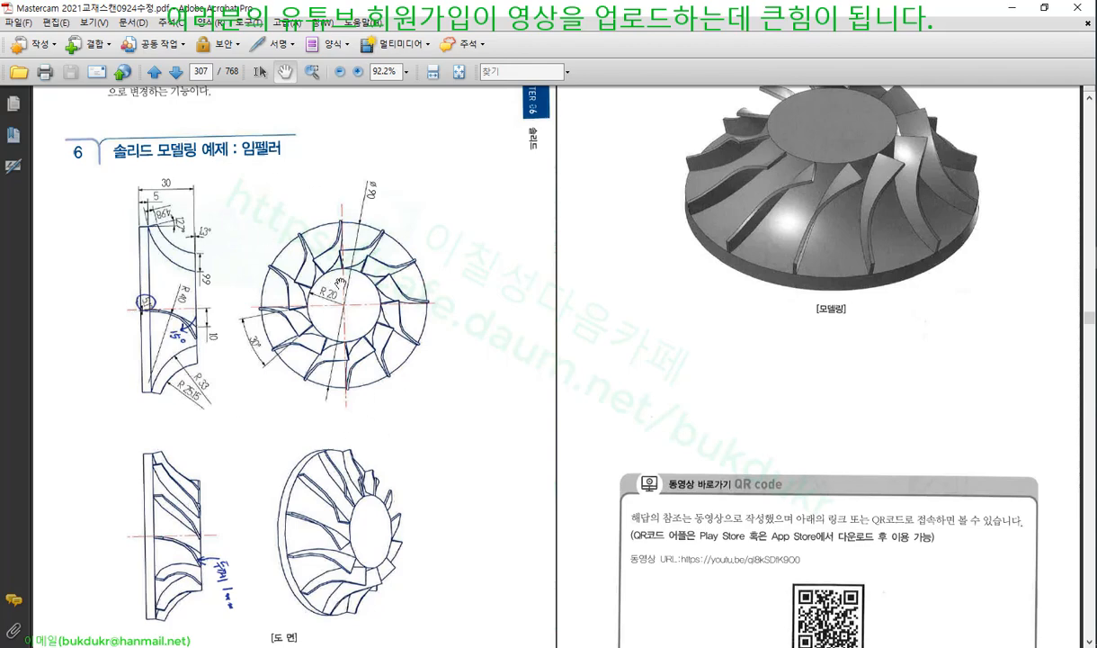
{"action": "scroll", "coordinate": [325, 268], "scroll_direction": "up", "scroll_amount": 1}
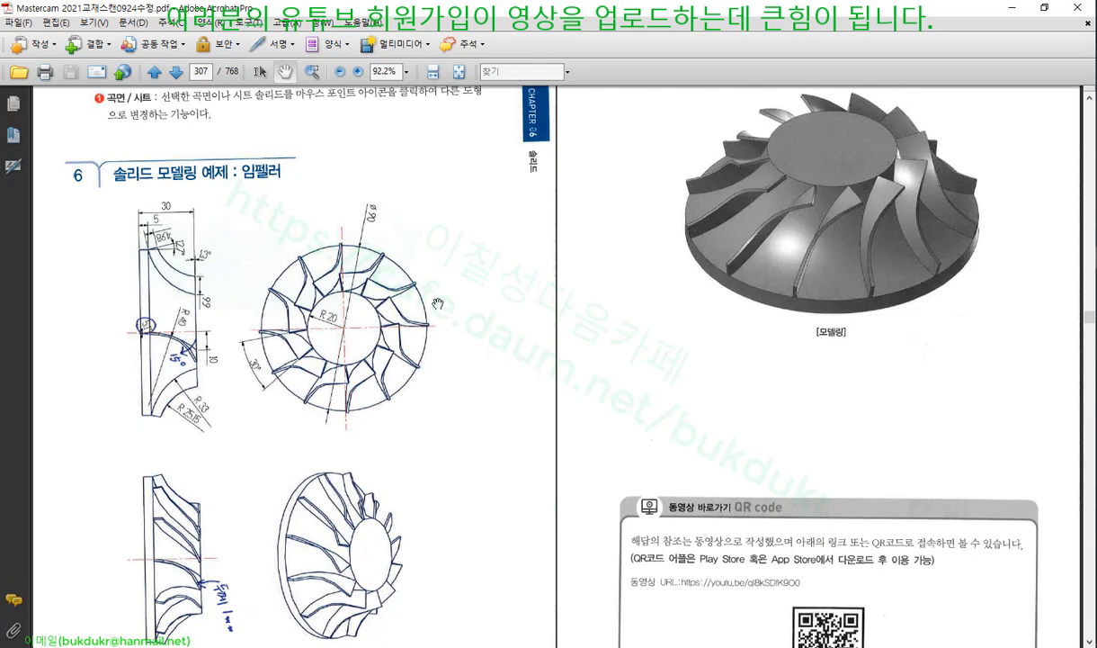
{"action": "scroll", "coordinate": [329, 241], "scroll_direction": "down", "scroll_amount": 1}
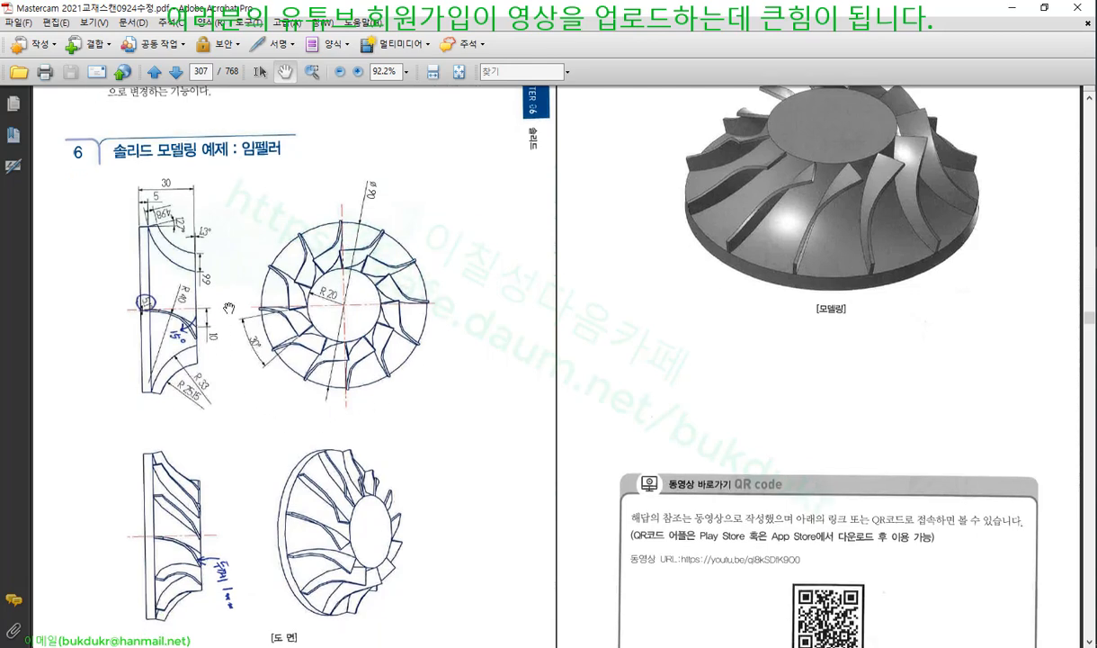